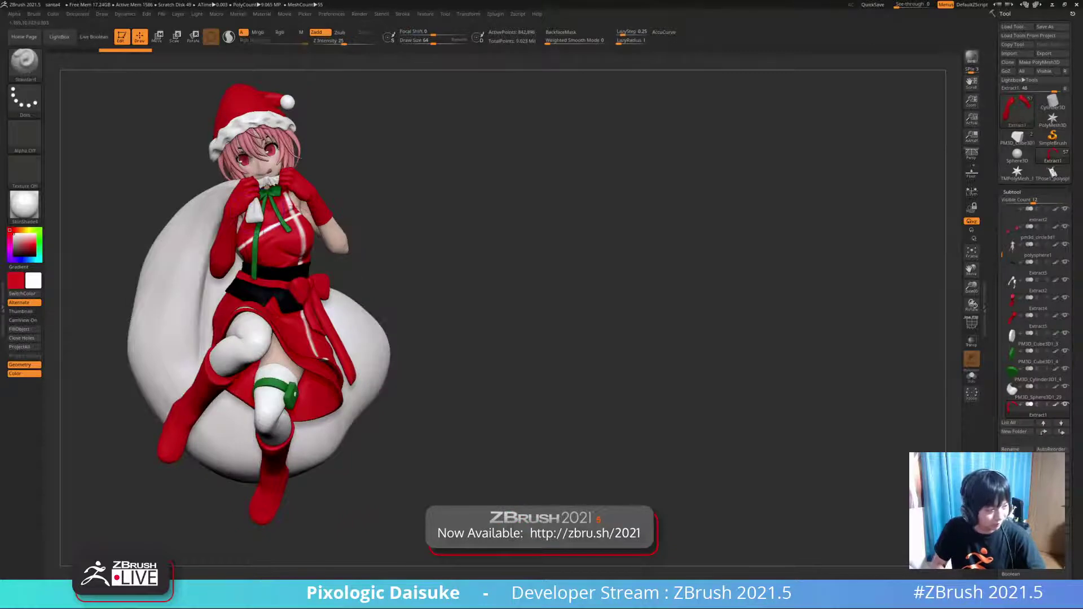
- Open the santa5 project from LightBox and discard the changes in the current project
mouse_move(468, 301)
alt+right_down()
mouse_move(446, 283)
mouse_move(440, 231)
mouse_move(443, 261)
mouse_move(465, 279)
mouse_move(443, 264)
mouse_move(248, 259)
alt+right_up()
mouse_move(440, 265)
right_down()
mouse_move(209, 260)
mouse_move(453, 263)
mouse_move(477, 282)
mouse_move(824, 284)
right_up()
click(59, 37)
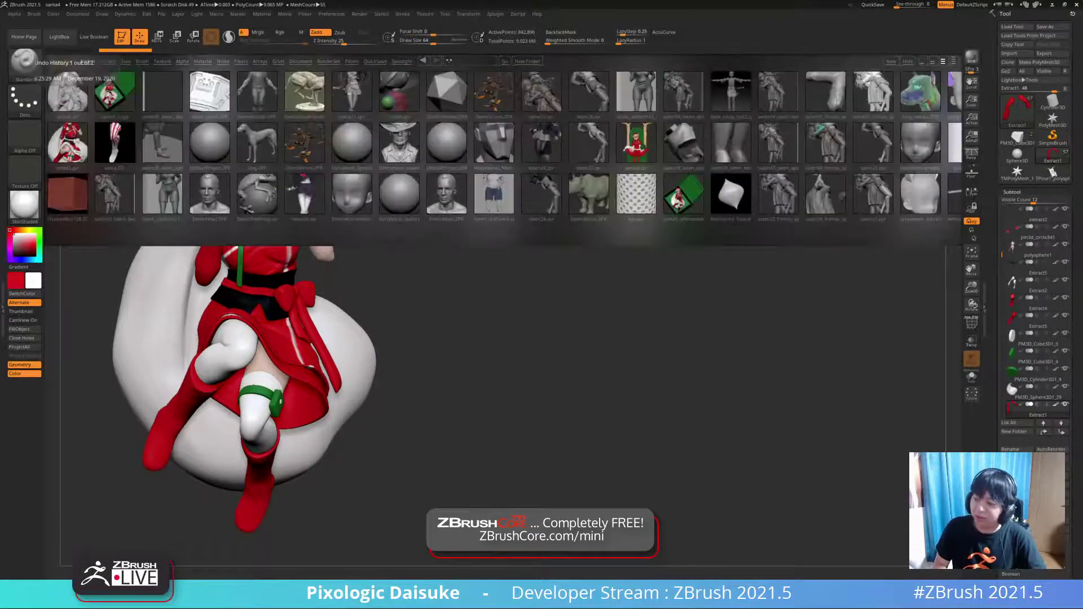
double_click(67, 143)
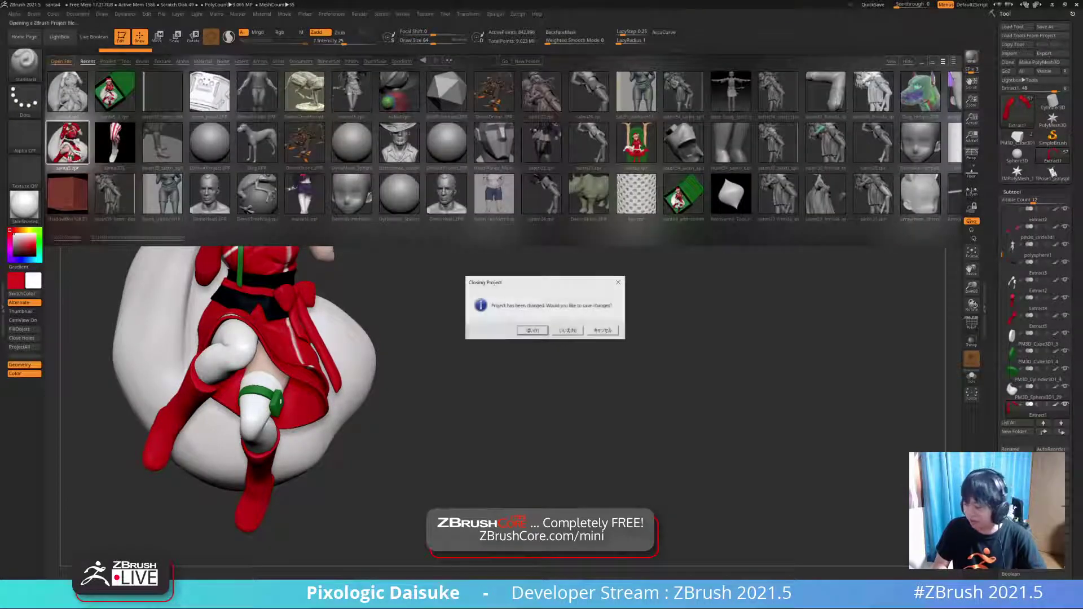
click(568, 330)
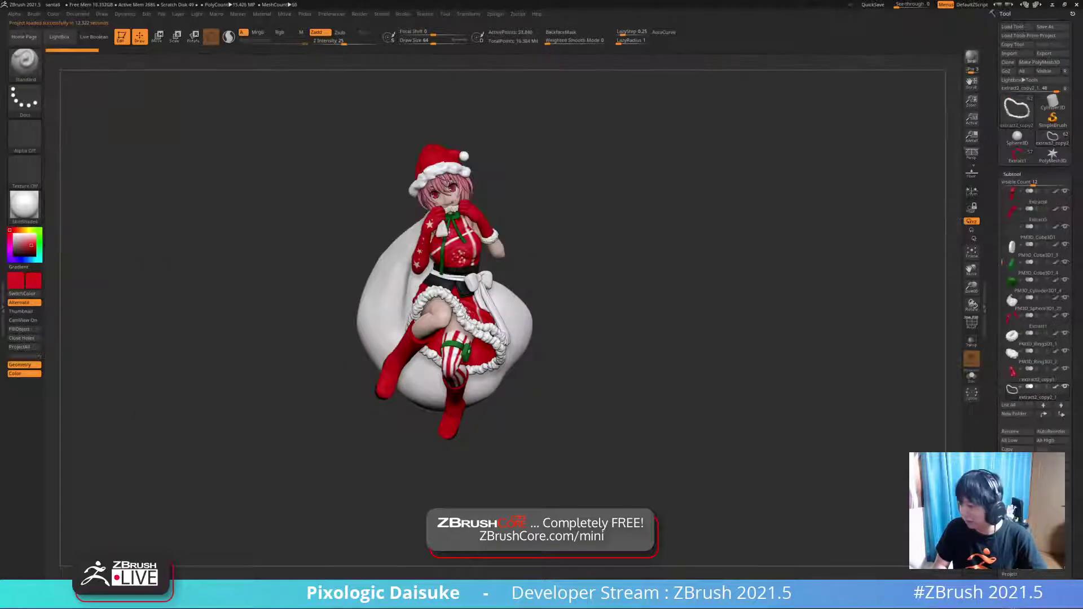
- Examine the finished Santa figure from the front and side, selecting the fur cuff at the wrist
ctrl+right_drag(598, 282, 483, 381)
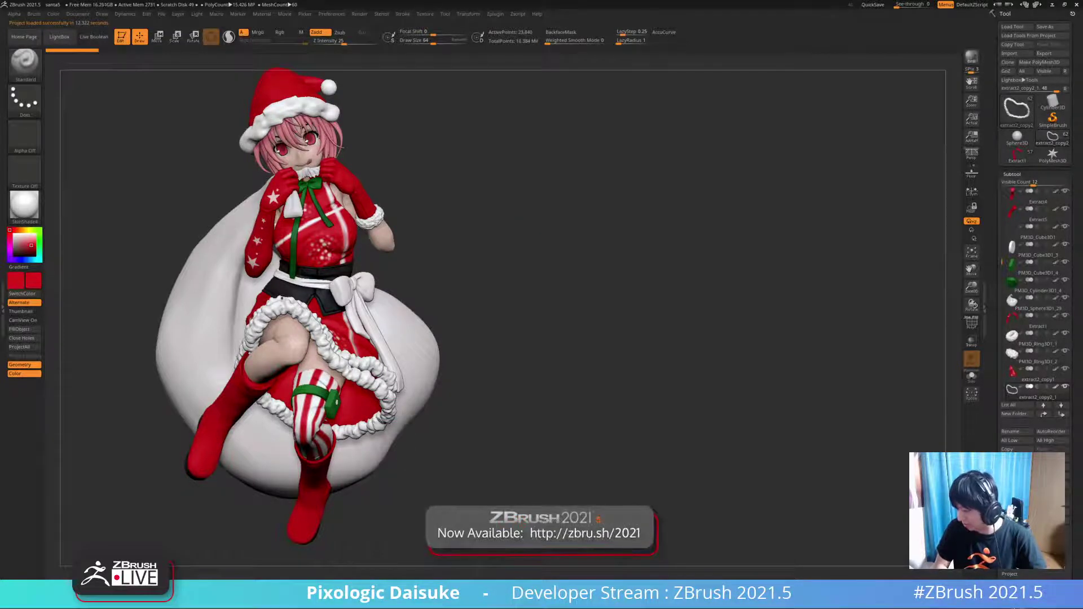
mouse_move(305, 305)
right_down()
mouse_move(401, 304)
mouse_move(310, 304)
right_up()
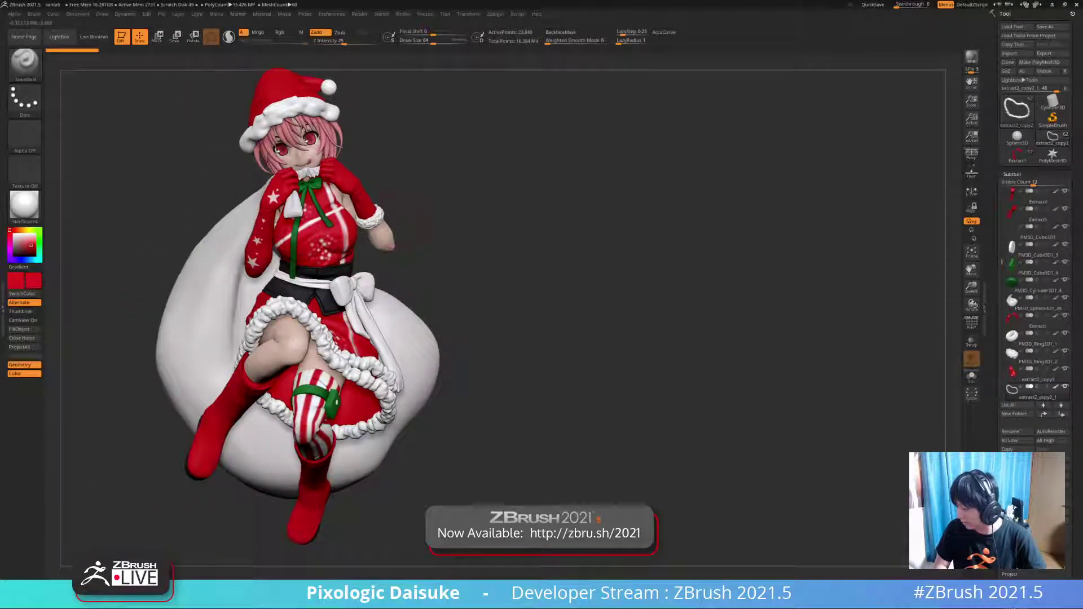
alt+click(371, 220)
key(alt+s)
alt+right_drag(370, 220, 505, 164)
key(alt+s)
alt+right_drag(366, 344, 587, 226)
right_drag(429, 214, 344, 268)
- Isolate the black waist piece under the bow to inspect its shape, and show the whole figure again
alt+click(343, 322)
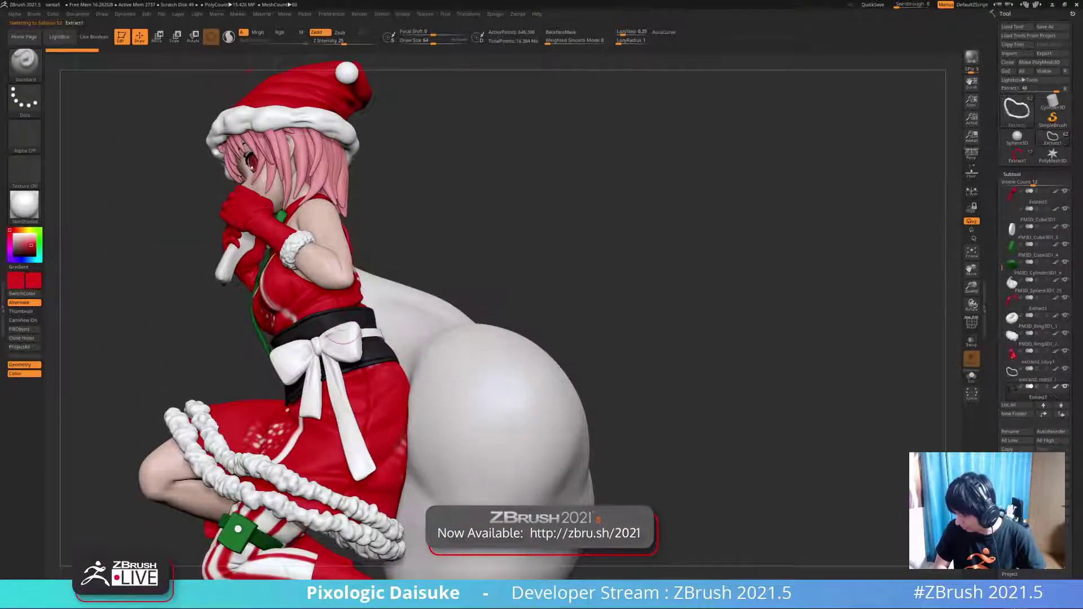
right_drag(343, 327, 423, 324)
key(shift+s)
ctrl+right_drag(305, 319, 319, 282)
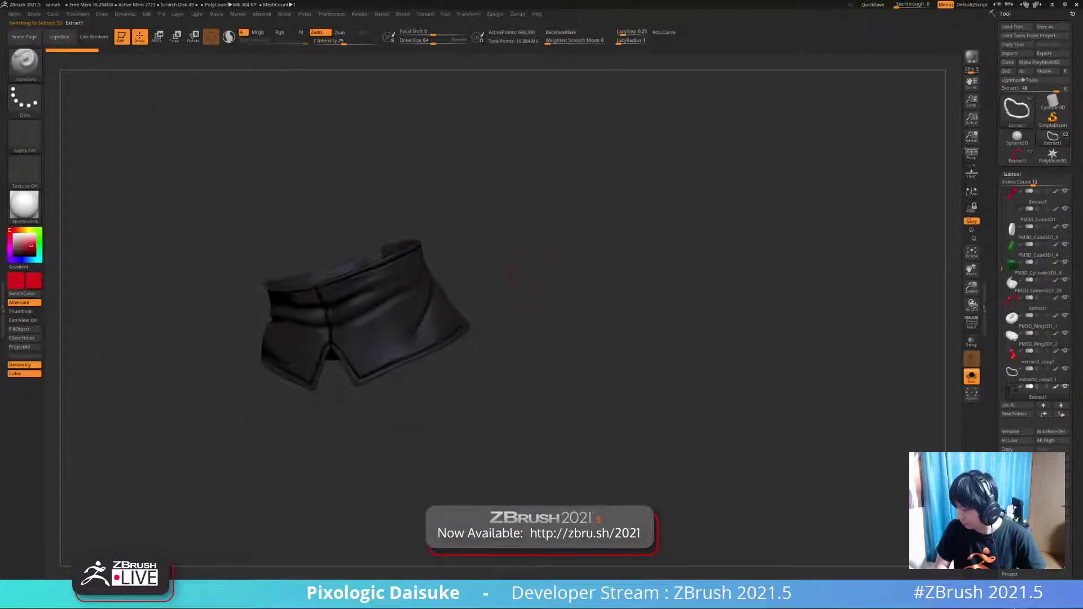
key(shift+s)
ctrl+right_drag(531, 276, 473, 287)
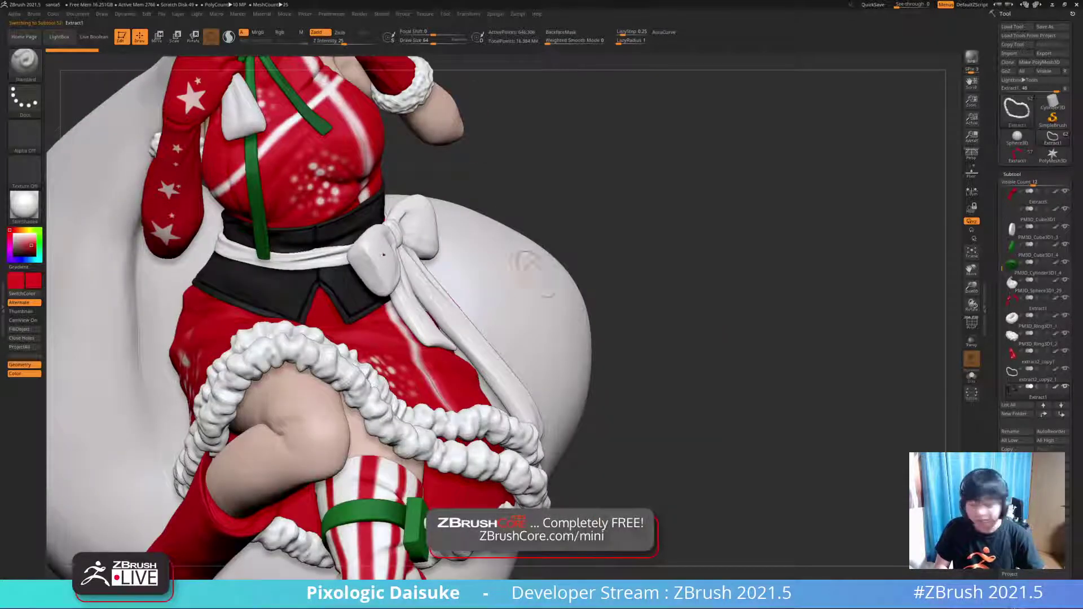
- Select the stockings subtool and unhide its hidden geometry on the bent leg
key(f)
mouse_move(568, 291)
right_down()
mouse_move(524, 271)
mouse_move(347, 282)
mouse_move(339, 251)
mouse_move(312, 257)
mouse_move(412, 259)
mouse_move(216, 325)
mouse_move(271, 313)
right_up()
alt+click(338, 436)
ctrl+shift+click(556, 333)
drag(556, 333, 627, 334)
- Open the santa5_2 project with the figure in the green gift box, discarding current changes, and close LightBox
click(59, 36)
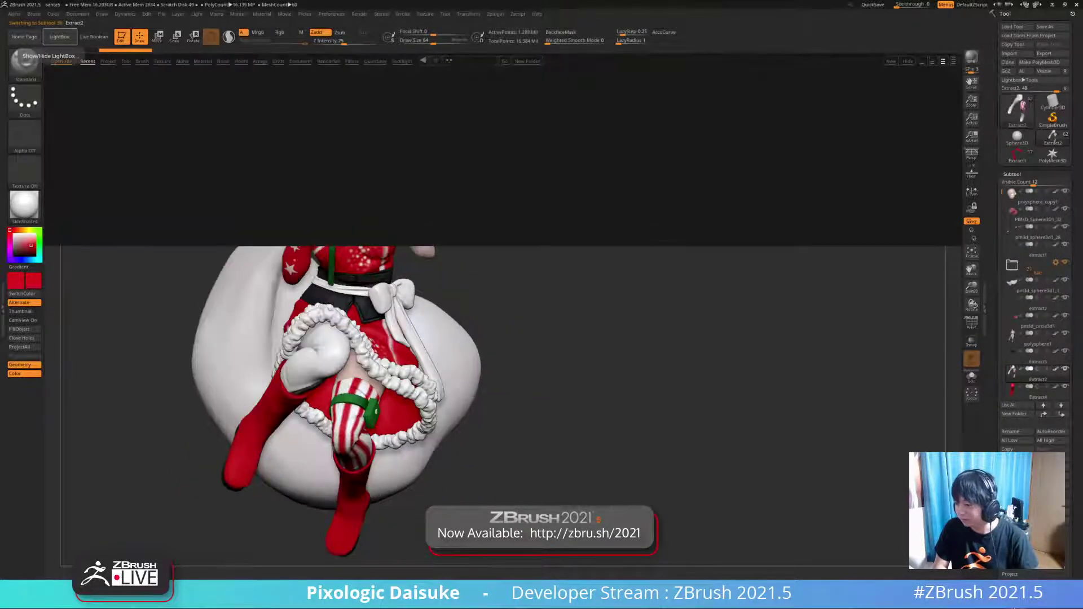
click(161, 14)
click(188, 29)
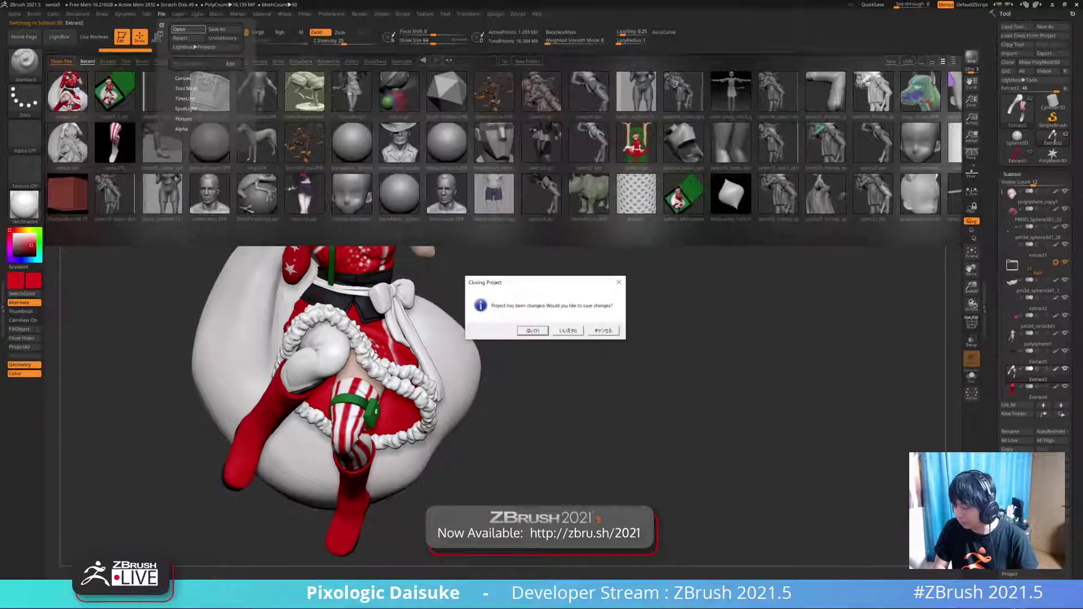
click(568, 330)
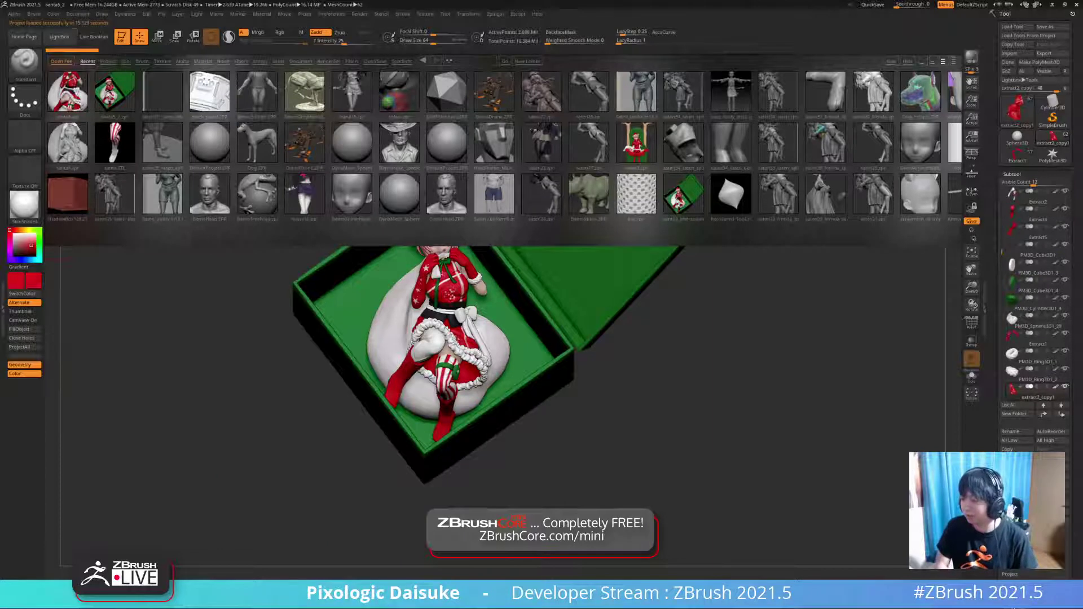
click(60, 36)
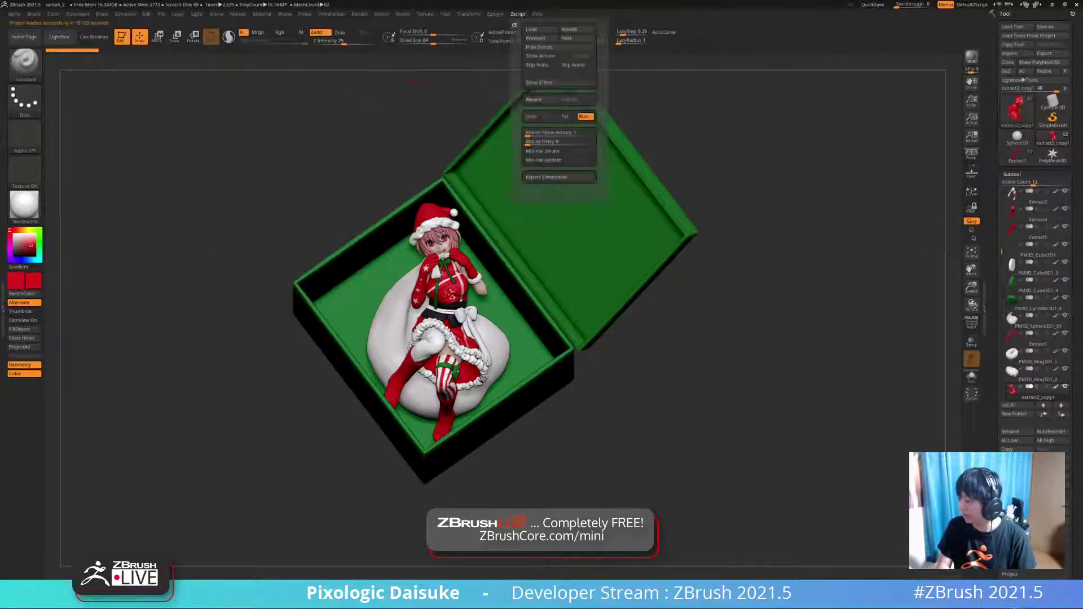
- Examine the figure in its gift box and look through the SubTool Master and Scale Master plugin options
mouse_move(495, 14)
click(521, 161)
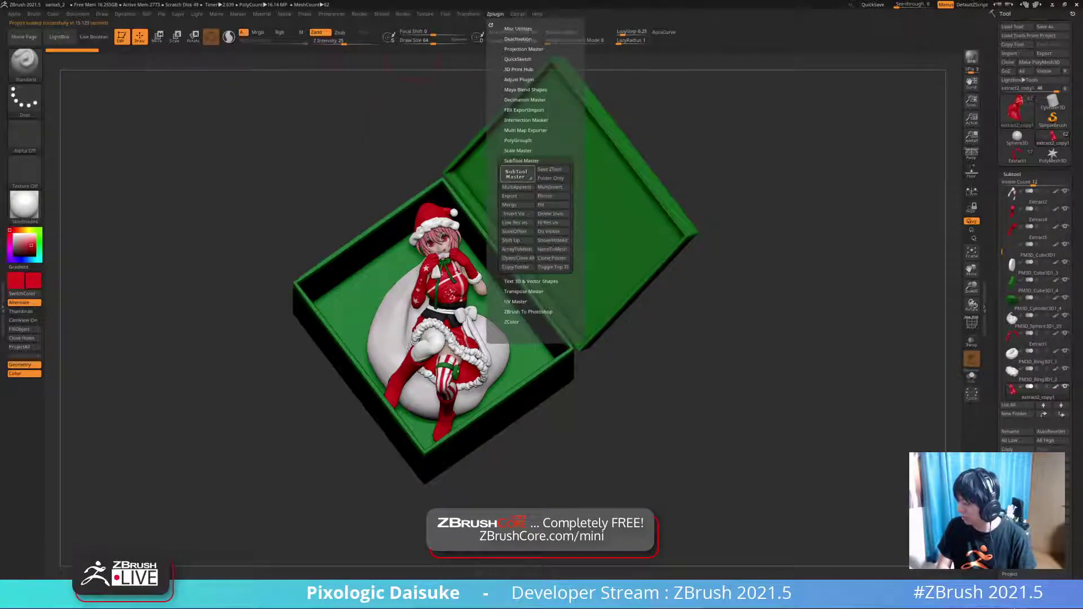
click(518, 151)
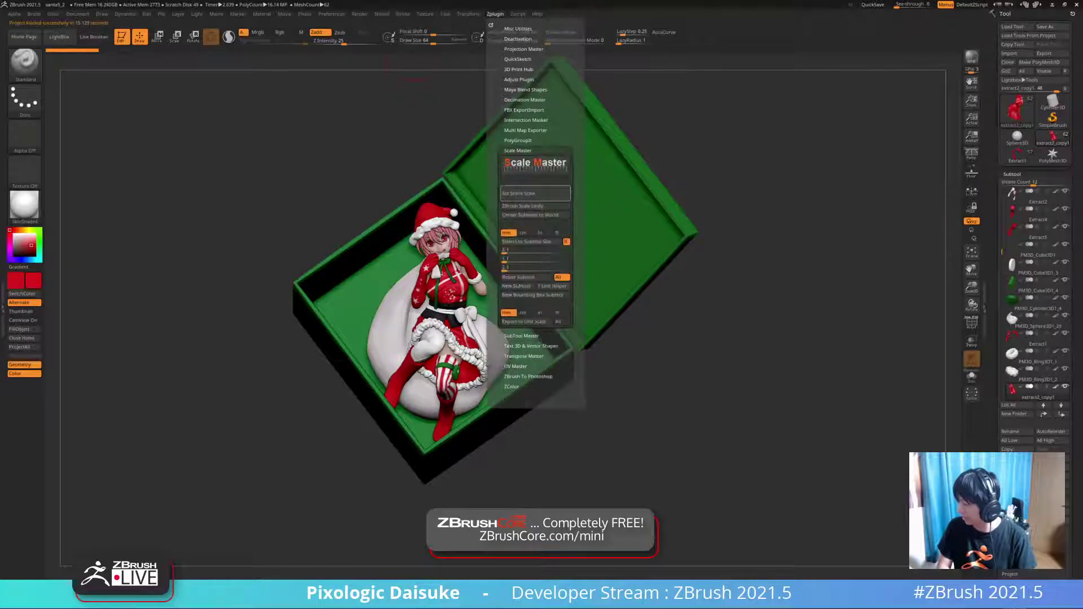
alt+drag(573, 64, 566, 85)
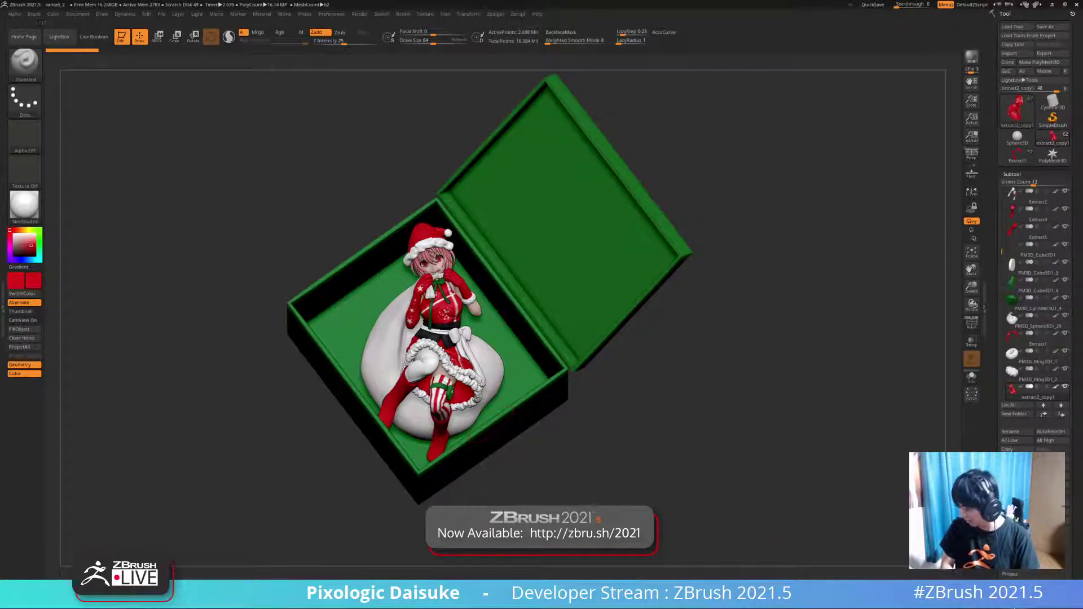
drag(610, 418, 690, 418)
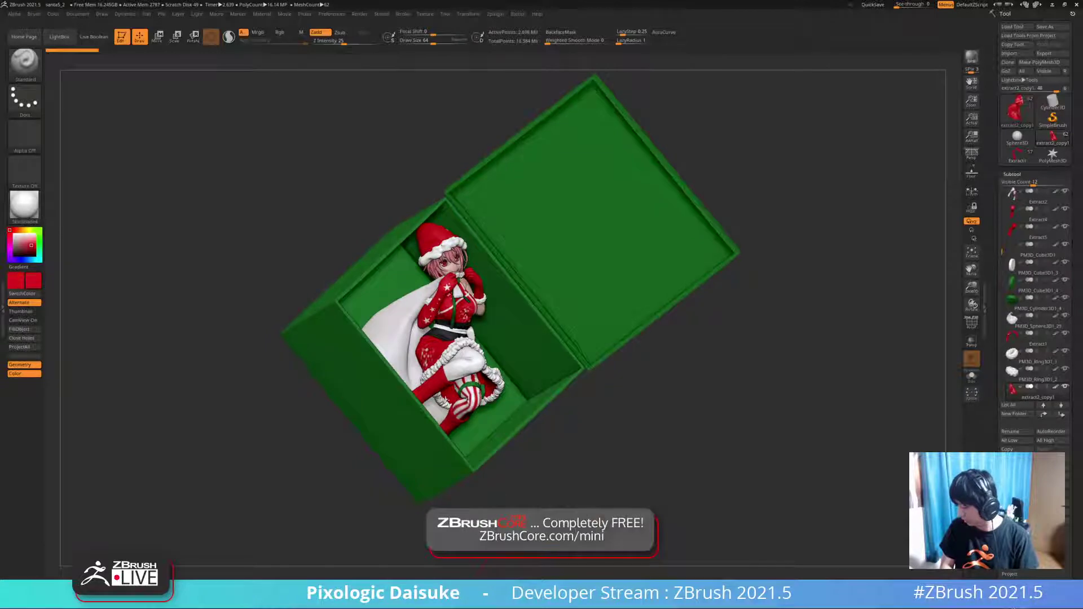
alt+right_drag(576, 322, 479, 315)
mouse_move(480, 316)
ctrl+right_down()
mouse_move(482, 431)
mouse_move(555, 403)
mouse_move(561, 394)
mouse_move(510, 399)
mouse_move(598, 361)
ctrl+right_up()
mouse_move(598, 361)
alt+right_down()
mouse_move(493, 350)
mouse_move(418, 308)
alt+right_up()
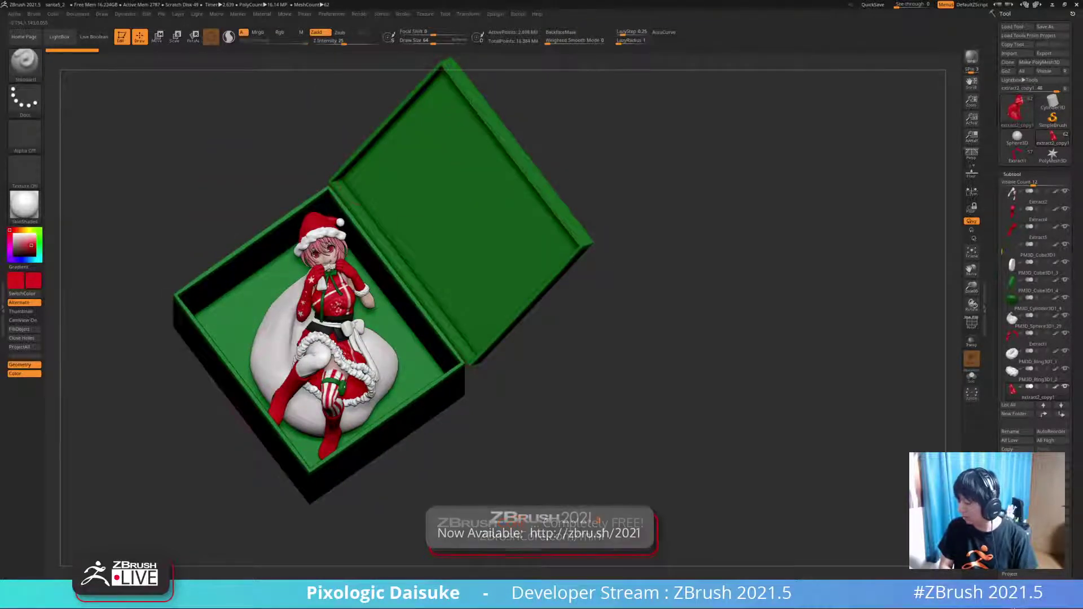
click(495, 13)
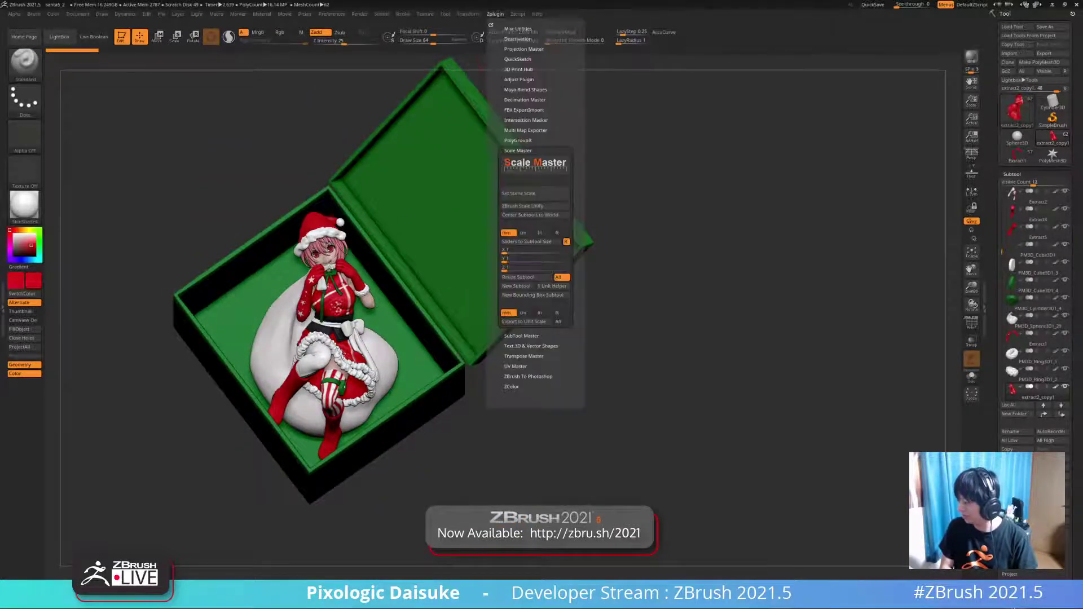
click(535, 206)
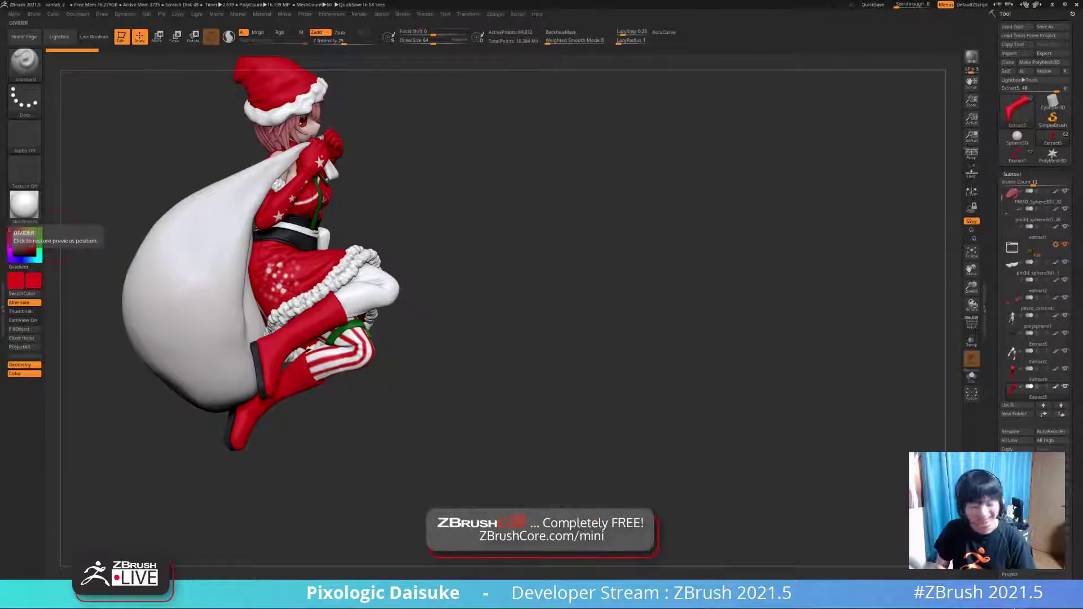
- Choose the DamStandard brush and set its draw size to about 21.8
drag(609, 316, 361, 327)
drag(231, 389, 434, 325)
key(b)
key(d)
key(s)
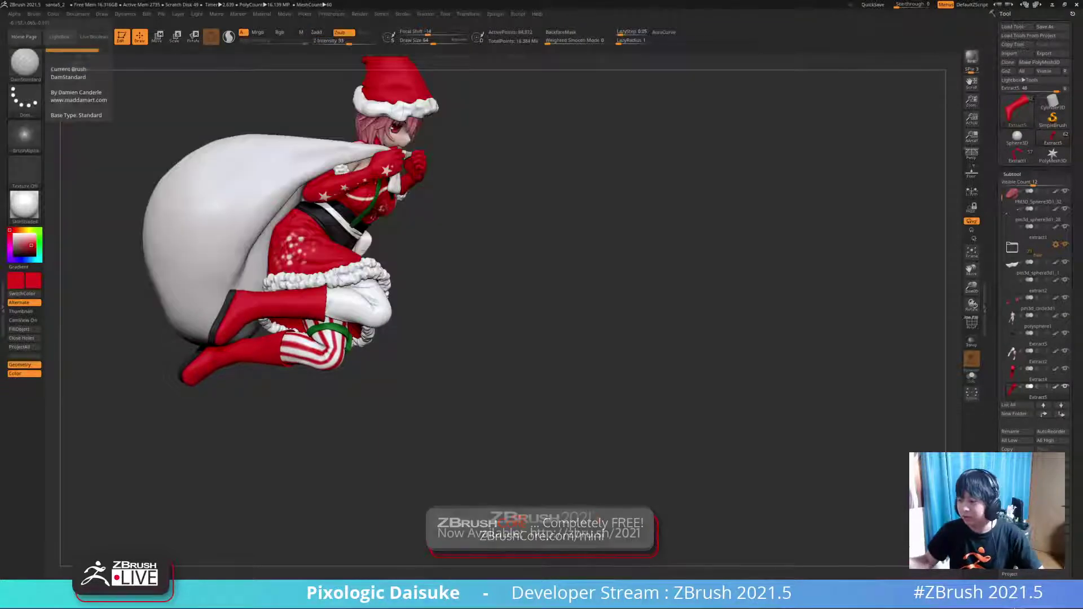
click(426, 41)
- Isolate the red boot in Solo mode, frame it closely, and set the secondary colour to white
drag(485, 338, 437, 340)
click(971, 377)
ctrl+right_drag(350, 305, 350, 384)
alt+right_drag(350, 338, 420, 319)
mouse_move(238, 296)
right_down()
mouse_move(216, 256)
mouse_move(250, 280)
right_up()
click(13, 234)
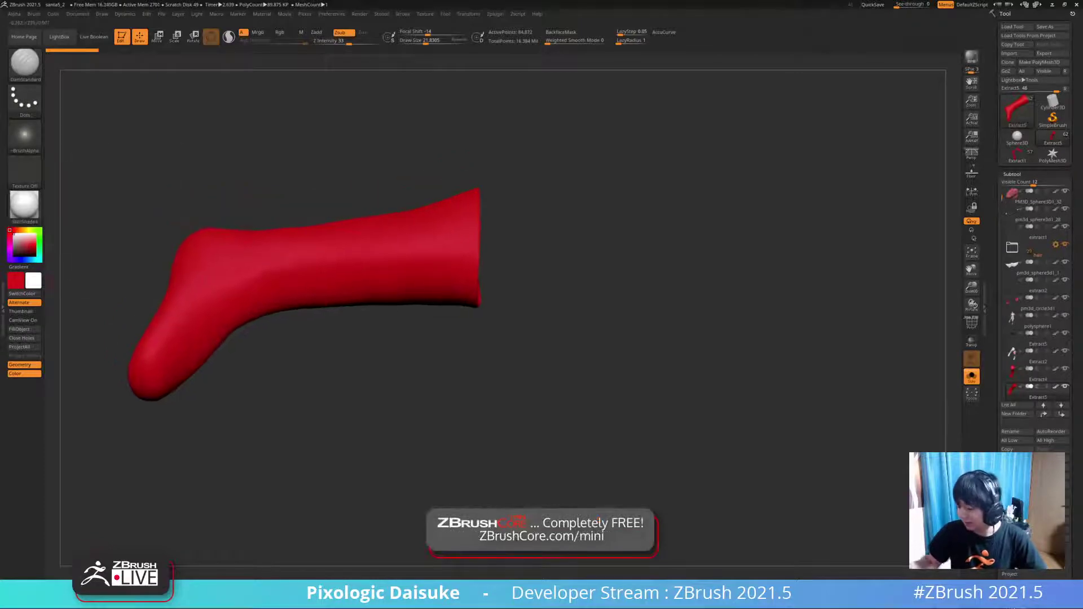
- Carve a crease across the front of the boot's ankle with the DamStandard brush
key(shift+alt+s)
mouse_move(243, 237)
right_down()
mouse_move(230, 265)
mouse_move(242, 237)
mouse_move(218, 261)
mouse_move(233, 223)
mouse_move(243, 271)
mouse_move(229, 287)
mouse_move(248, 273)
mouse_move(305, 285)
mouse_move(309, 339)
right_up()
key(shift+alt+s)
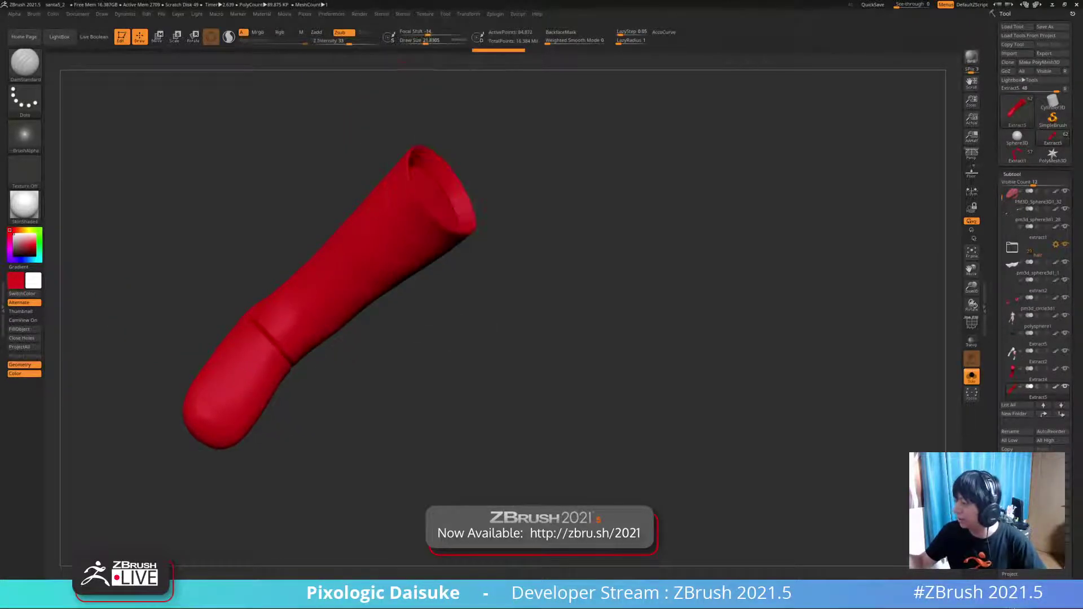
- Toggle the Preview AO Occlusion option off and on to compare the shading of the boot's ankle crease
mouse_move(359, 14)
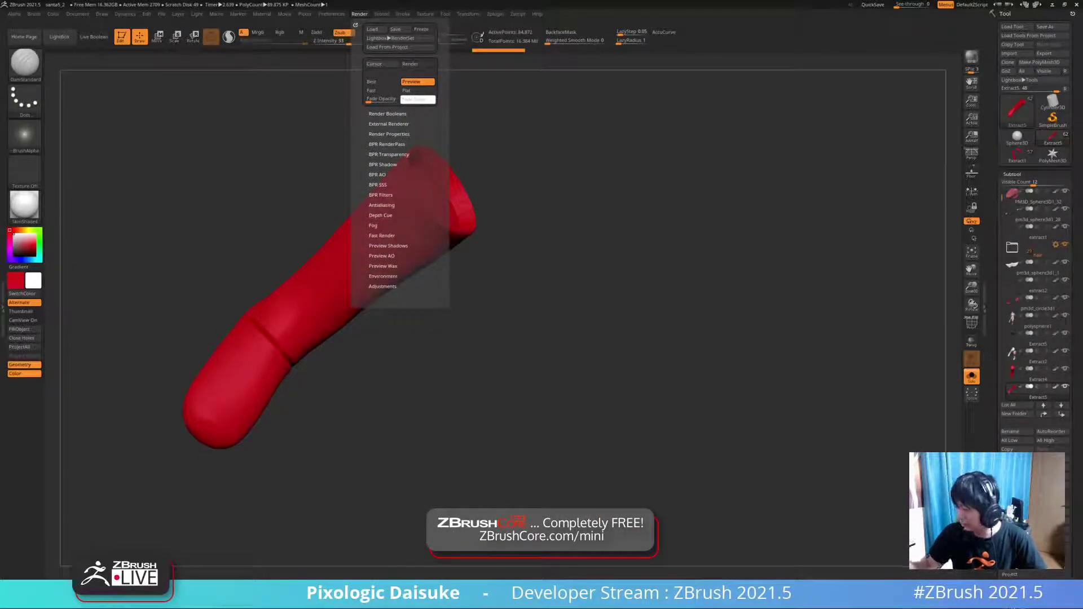
click(382, 255)
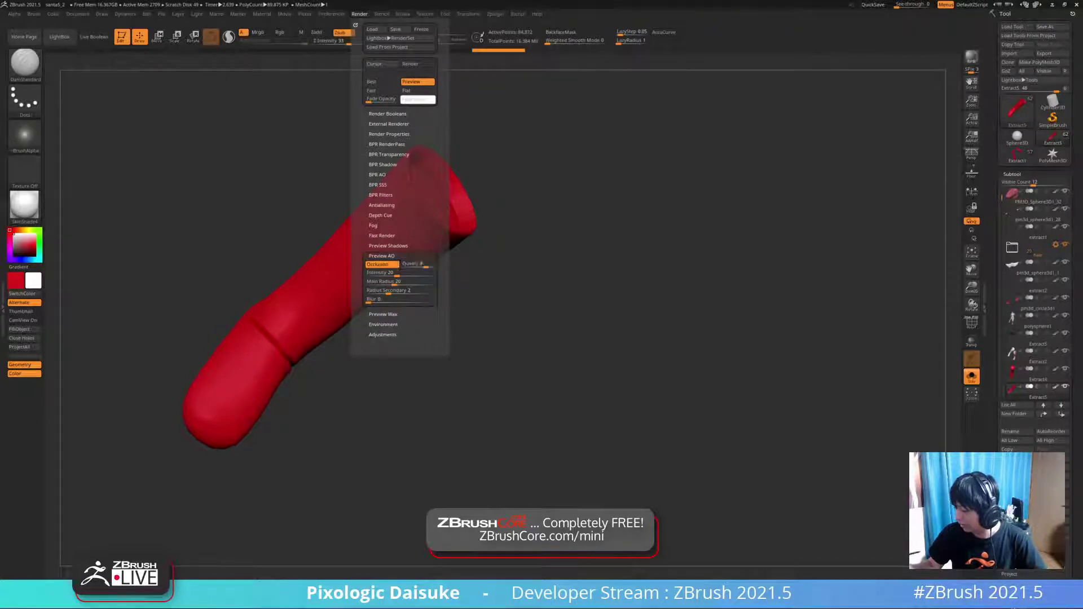
drag(443, 272, 443, 264)
click(382, 257)
click(383, 257)
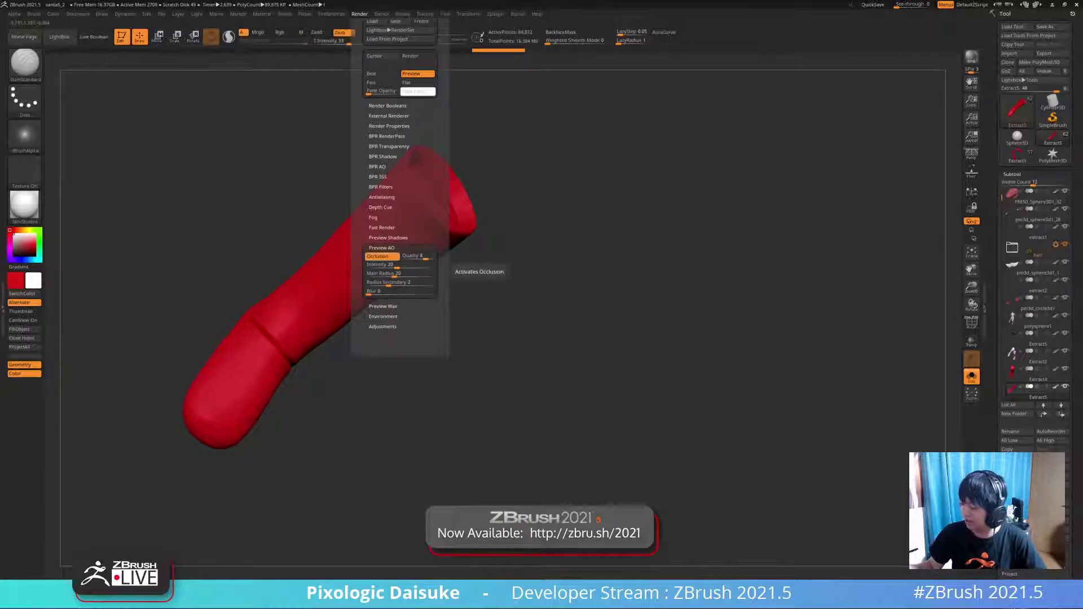
click(382, 256)
click(382, 257)
click(382, 256)
click(382, 256)
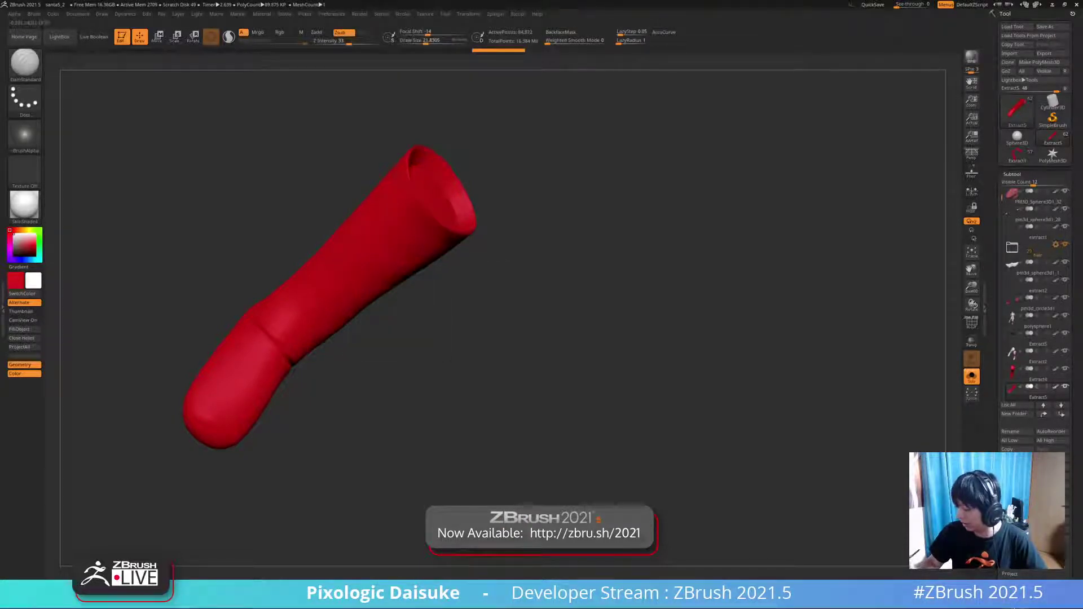
click(360, 13)
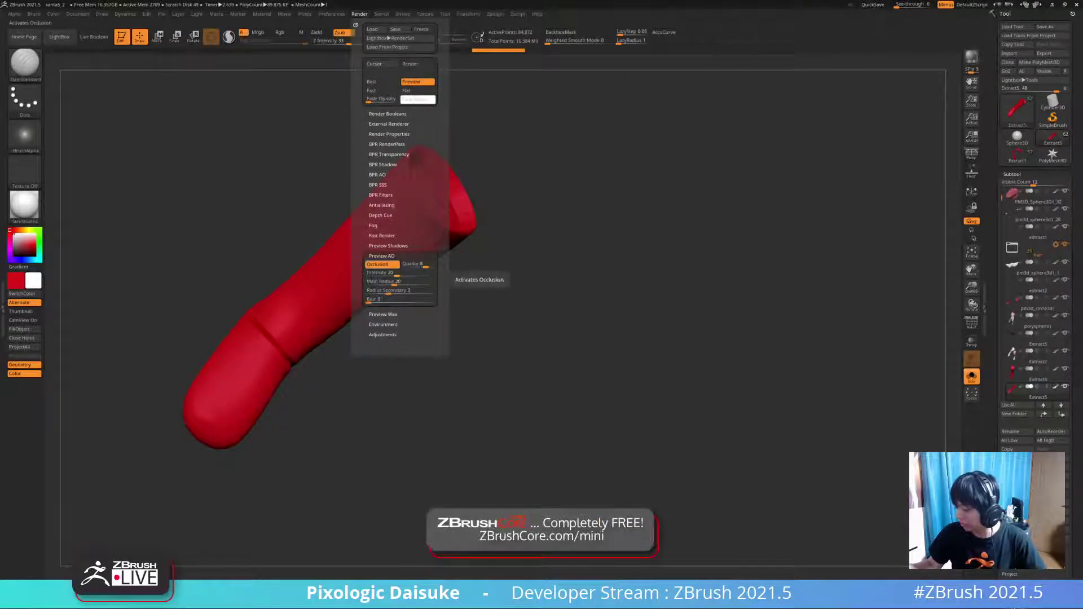
- Hide the boot's polypaint colour and switch off the Preview AO Occlusion option
mouse_move(542, 316)
right_down()
mouse_move(514, 317)
mouse_move(514, 366)
mouse_move(479, 363)
mouse_move(491, 361)
mouse_move(490, 316)
mouse_move(503, 333)
right_up()
right_drag(395, 327, 460, 319)
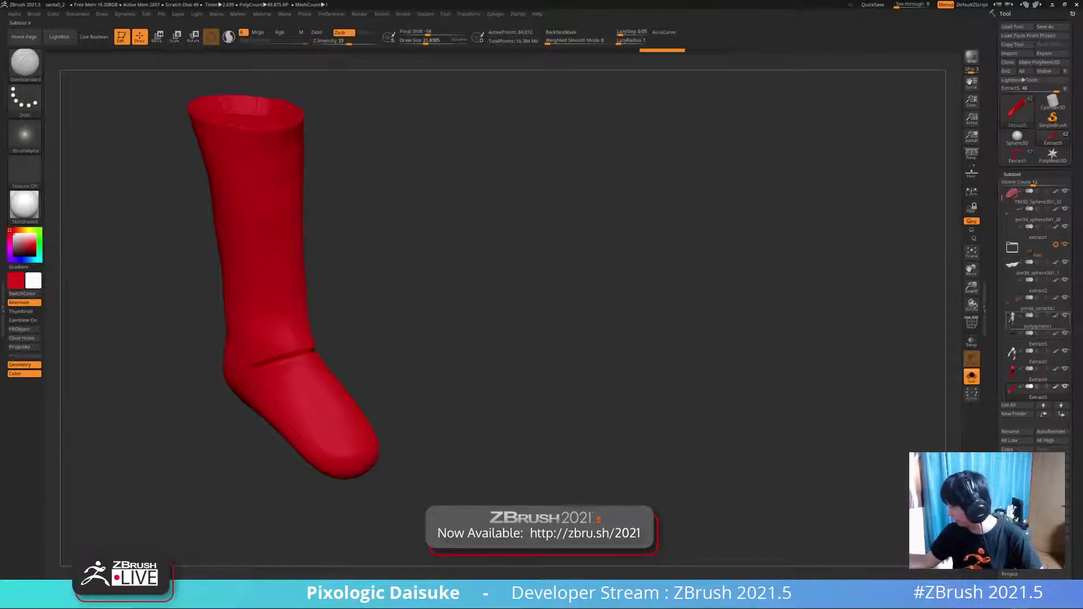
click(1056, 387)
mouse_move(451, 361)
alt+right_down()
mouse_move(475, 320)
mouse_move(420, 325)
mouse_move(480, 349)
mouse_move(505, 322)
alt+right_up()
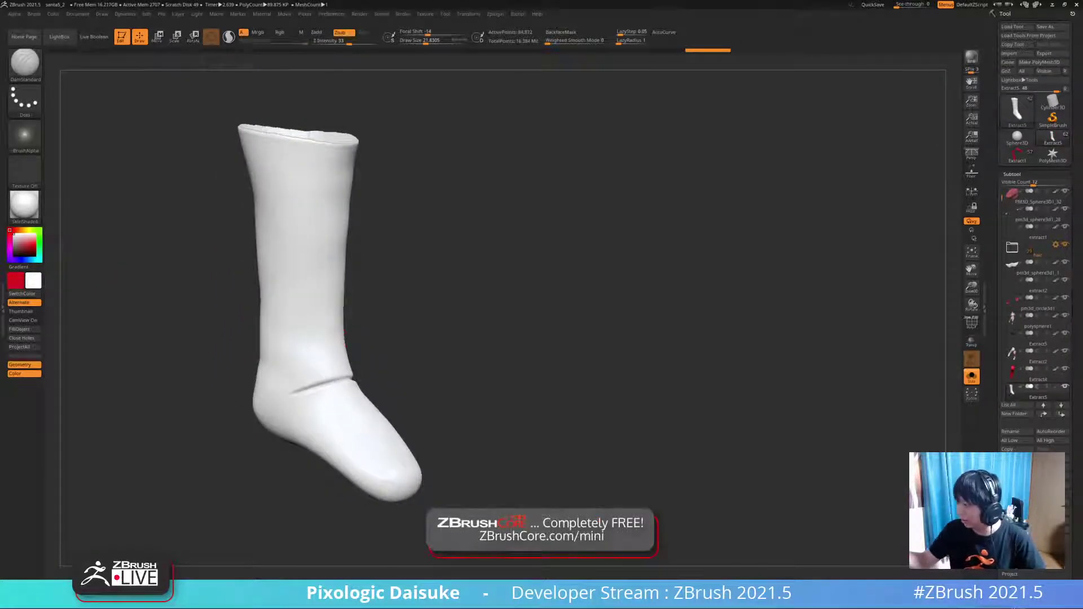
click(359, 14)
drag(508, 338, 496, 361)
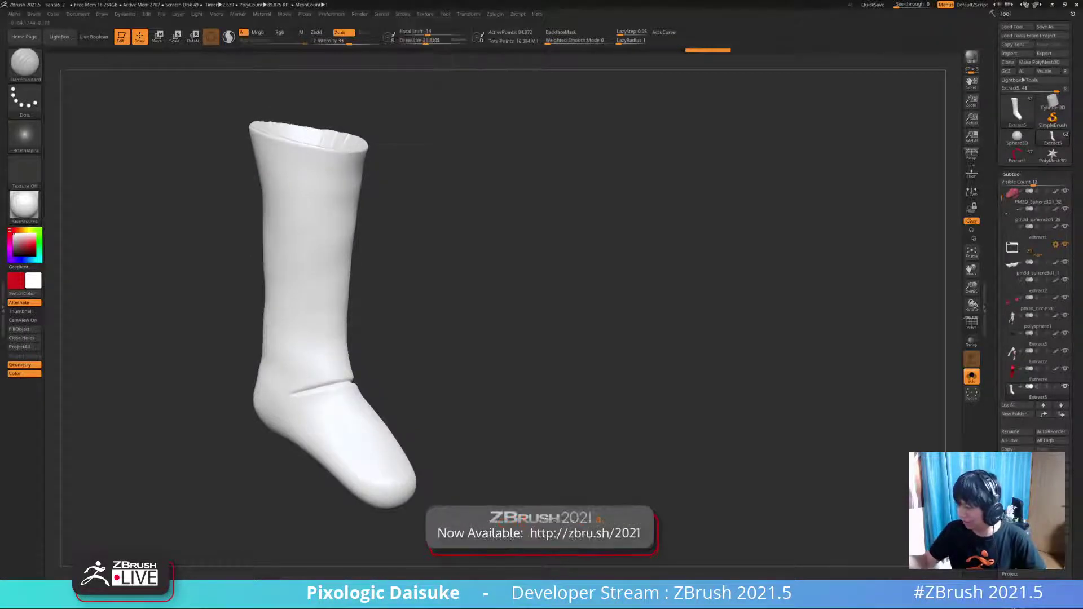
- Try the MatCap Gray material on the boot and switch back to SkinShade4
click(35, 216)
click(177, 215)
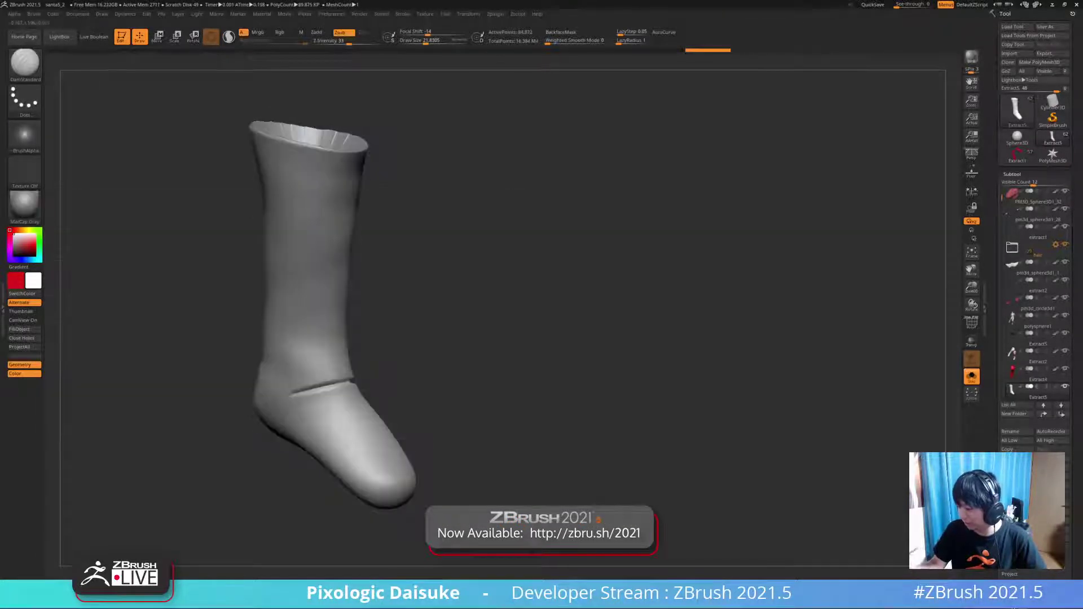
click(24, 204)
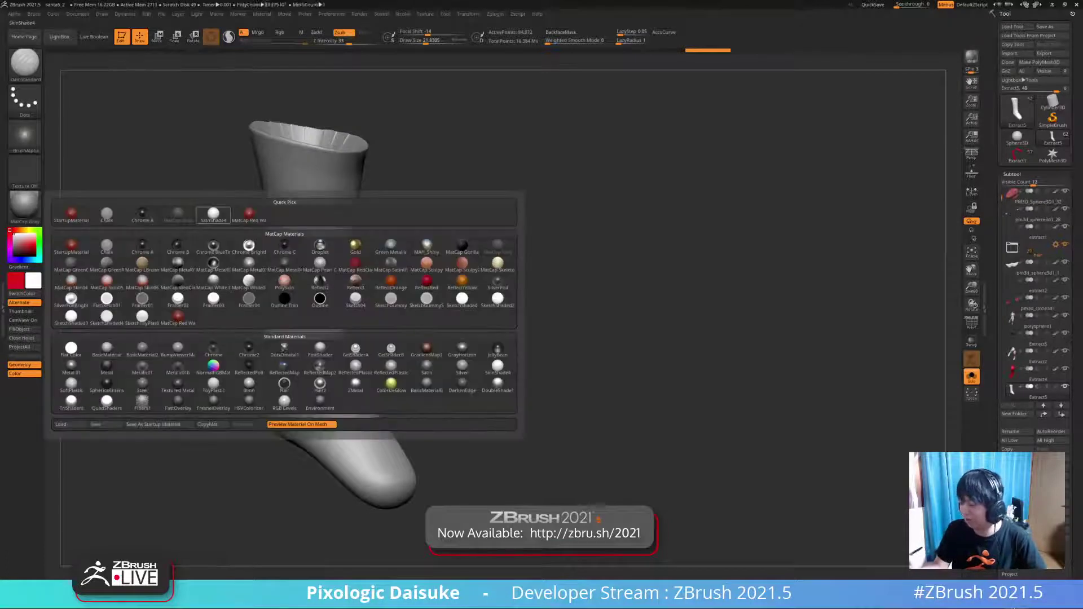
click(213, 216)
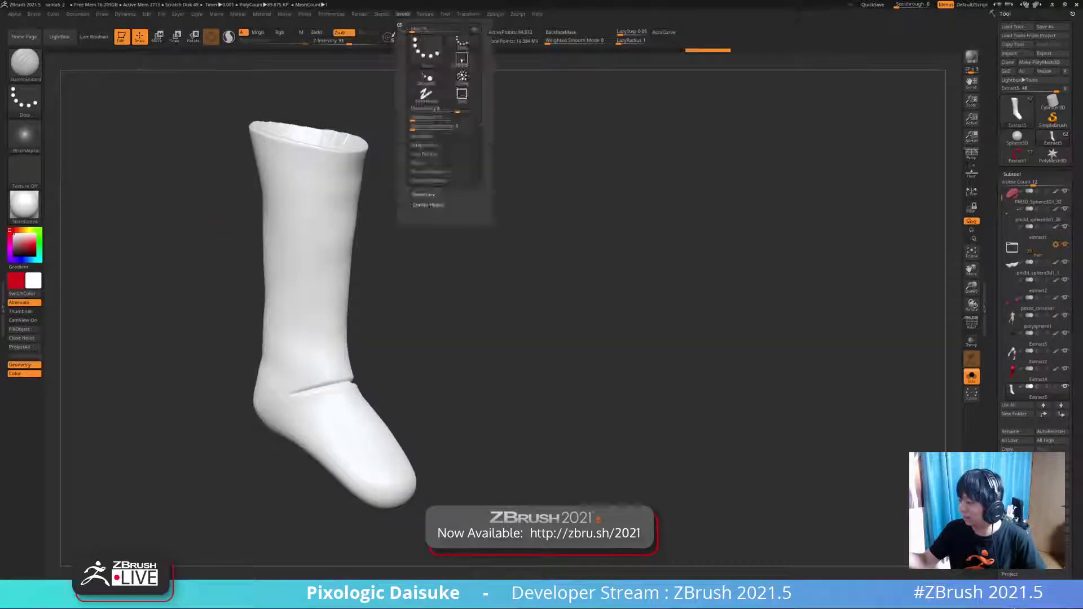
- Switch the Preview AO Occlusion option back on and show the boot's polypaint colour again
mouse_move(382, 14)
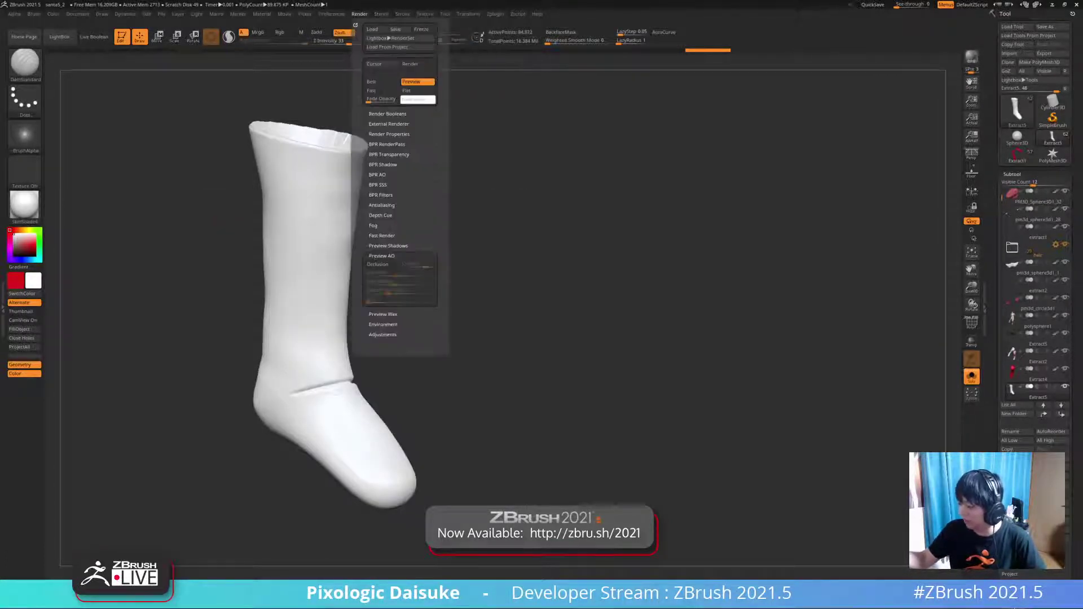
right_drag(296, 373, 268, 421)
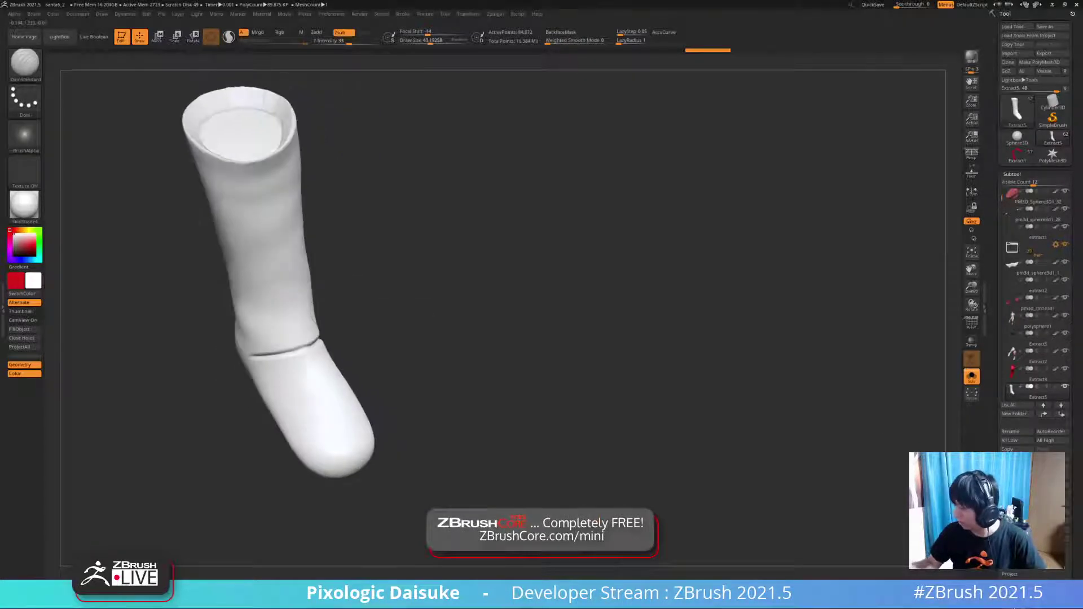
mouse_move(360, 14)
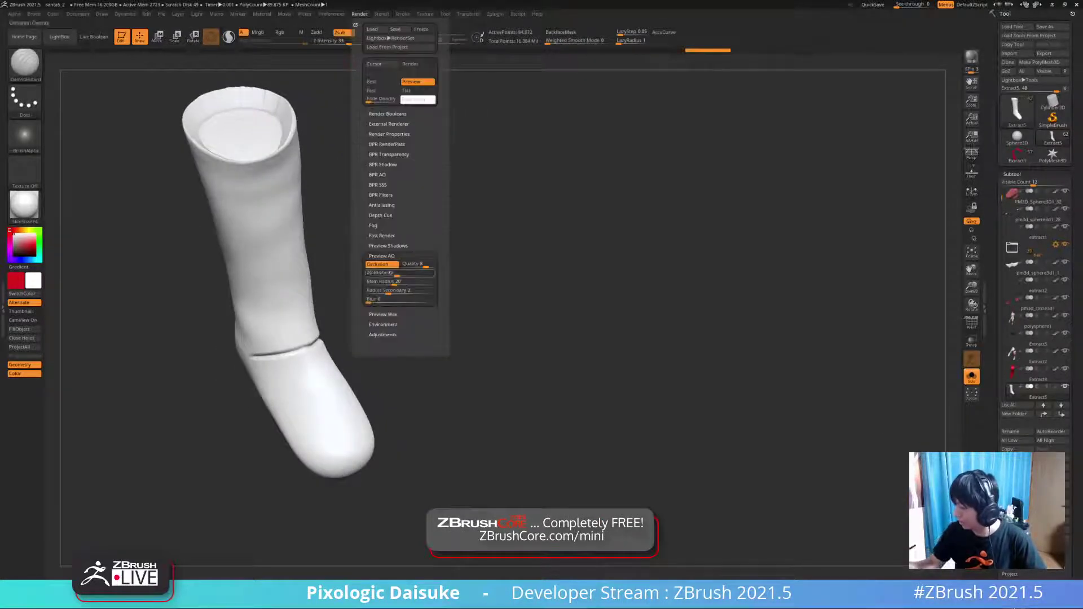
click(1056, 387)
- Show the full figure to check the crease on the boot, and isolate the boot again
right_drag(395, 395, 446, 311)
click(972, 377)
alt+right_drag(508, 350, 419, 323)
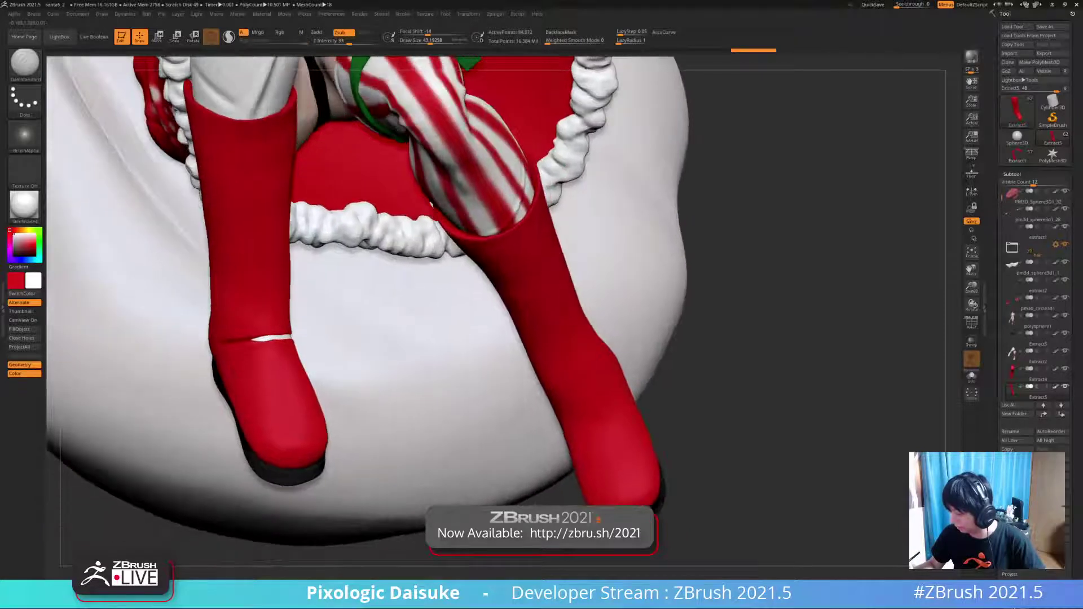
click(972, 376)
right_drag(372, 361, 340, 316)
mouse_move(293, 364)
right_down()
mouse_move(285, 338)
mouse_move(299, 330)
mouse_move(299, 358)
right_up()
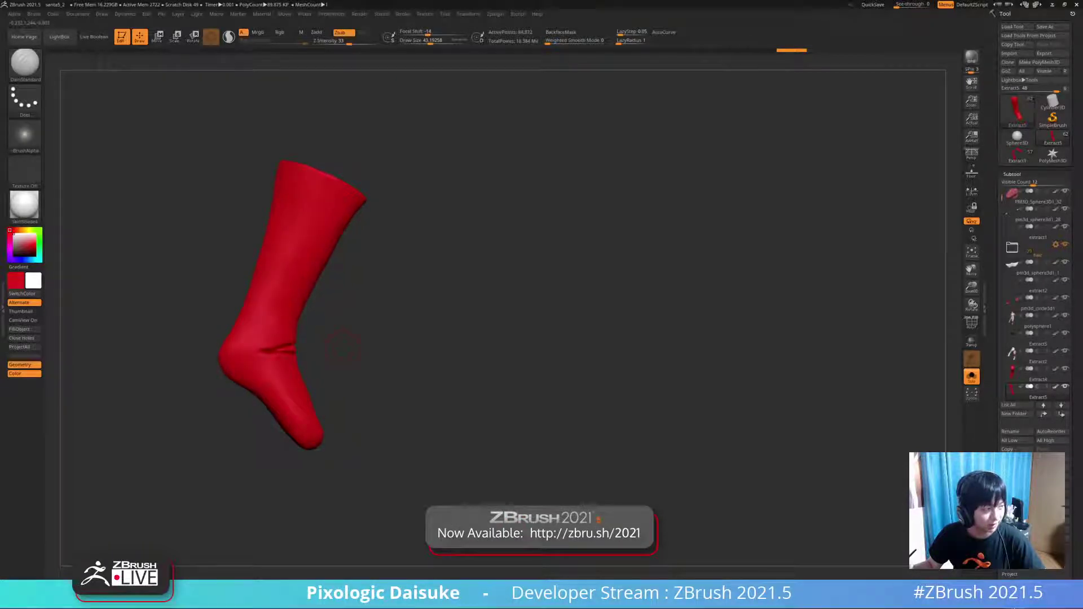
- Smooth the edges of the crease at the front of the boot's ankle
mouse_move(343, 338)
right_down()
mouse_move(345, 366)
mouse_move(370, 341)
mouse_move(324, 324)
mouse_move(350, 338)
right_up()
shift+drag(282, 343, 299, 358)
mouse_move(299, 358)
right_down()
mouse_move(268, 349)
mouse_move(333, 360)
mouse_move(285, 347)
right_up()
shift+drag(339, 328, 356, 316)
right_drag(299, 353, 350, 350)
shift+drag(304, 344, 333, 328)
right_drag(333, 344, 378, 333)
shift+drag(300, 346, 325, 333)
- Extend the ankle crease along the side of the boot with DamStandard and soften its edges
mouse_move(361, 350)
ctrl+right_down()
mouse_move(358, 316)
mouse_move(305, 332)
mouse_move(349, 334)
mouse_move(266, 333)
mouse_move(278, 326)
mouse_move(316, 383)
ctrl+right_up()
right_drag(279, 316, 288, 317)
drag(290, 358, 245, 380)
mouse_move(384, 304)
right_down()
mouse_move(384, 324)
mouse_move(338, 367)
mouse_move(248, 346)
right_up()
drag(308, 345, 350, 329)
ctrl+right_drag(271, 361, 272, 378)
shift+drag(339, 333, 356, 322)
- Deepen the crease across the front of the ankle and blend it into the surrounding surface
mouse_move(282, 367)
right_down()
mouse_move(330, 342)
mouse_move(285, 390)
mouse_move(232, 390)
right_up()
drag(327, 333, 384, 315)
mouse_move(316, 389)
ctrl+right_down()
mouse_move(315, 355)
mouse_move(240, 398)
ctrl+right_up()
ctrl+right_drag(239, 398, 240, 364)
right_drag(239, 364, 282, 338)
shift+drag(302, 326, 326, 317)
mouse_move(283, 361)
right_down()
mouse_move(248, 383)
mouse_move(268, 358)
right_up()
shift+drag(316, 330, 350, 319)
right_drag(249, 277, 260, 239)
- Check the boot's ankle crease on the full figure from the side, and isolate the boot again
key(alt+s)
right_drag(254, 361, 317, 331)
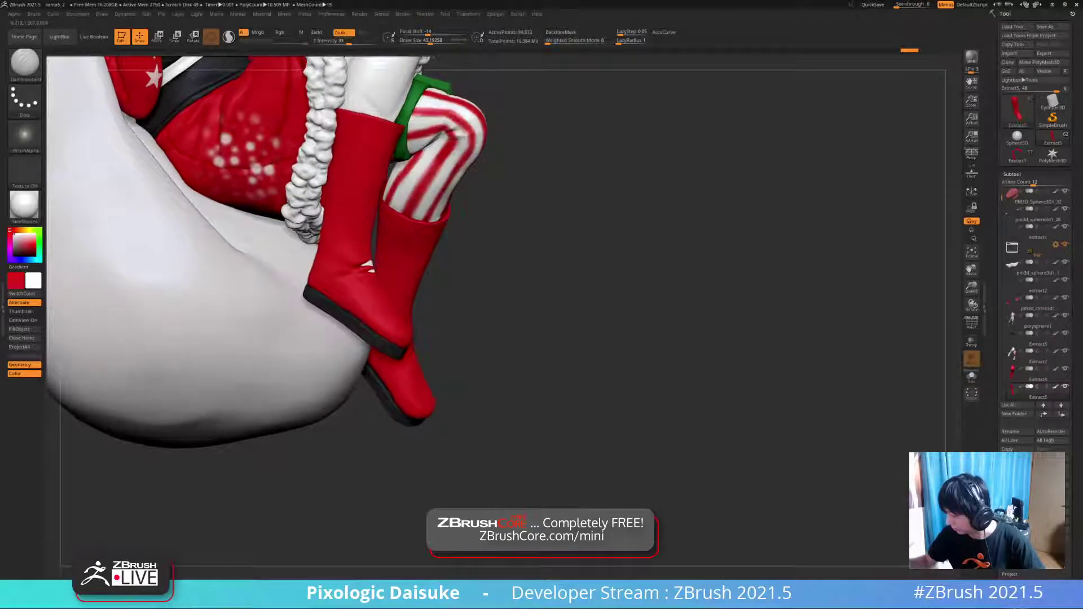
key(alt+s)
mouse_move(368, 266)
right_down()
mouse_move(325, 268)
mouse_move(312, 246)
right_up()
- Carve a crease across the back of the boot above the heel with the DamStandard brush
drag(316, 257, 330, 272)
mouse_move(330, 272)
right_down()
mouse_move(384, 272)
mouse_move(398, 287)
right_up()
mouse_move(273, 270)
right_down()
mouse_move(257, 271)
mouse_move(330, 273)
mouse_move(311, 272)
mouse_move(322, 271)
mouse_move(313, 248)
mouse_move(282, 276)
mouse_move(361, 280)
right_up()
key(shift)
key(shift)
- Soften the crease above the heel at the back of the boot with the Smooth brush
shift+drag(329, 271, 329, 286)
mouse_move(328, 281)
right_down()
mouse_move(350, 285)
mouse_move(187, 344)
right_up()
shift+drag(353, 265, 366, 276)
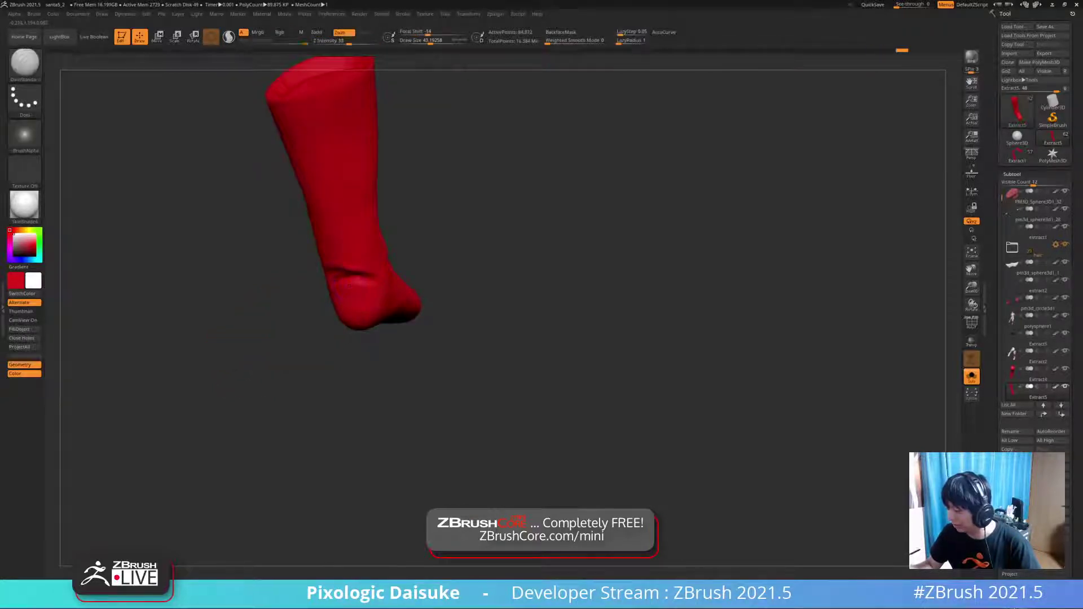
right_drag(237, 344, 282, 364)
key(shift)
right_drag(333, 278, 339, 249)
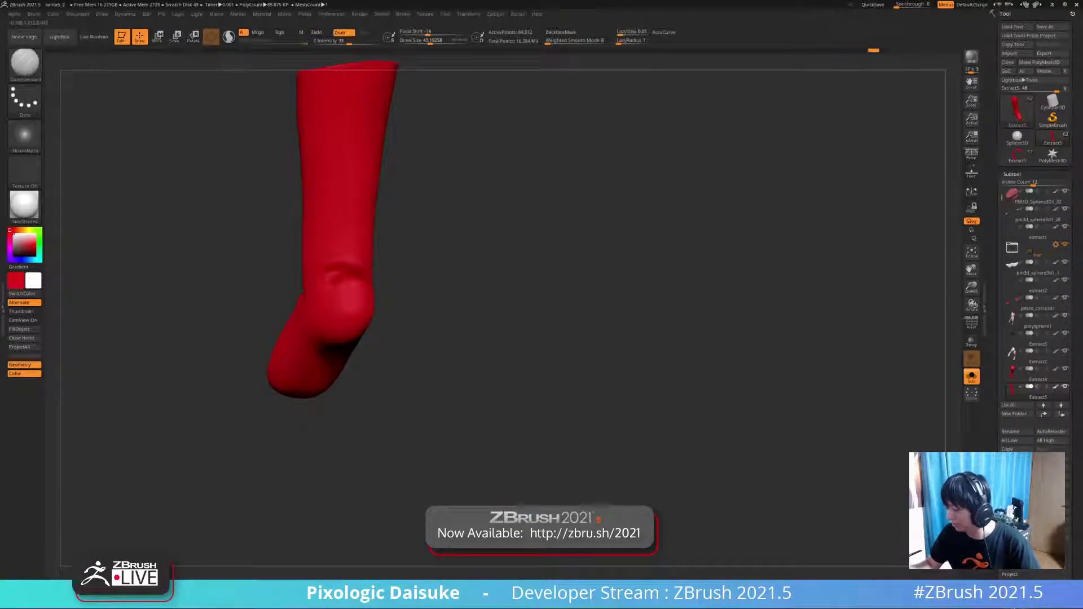
right_drag(338, 248, 299, 316)
right_drag(398, 65, 398, 65)
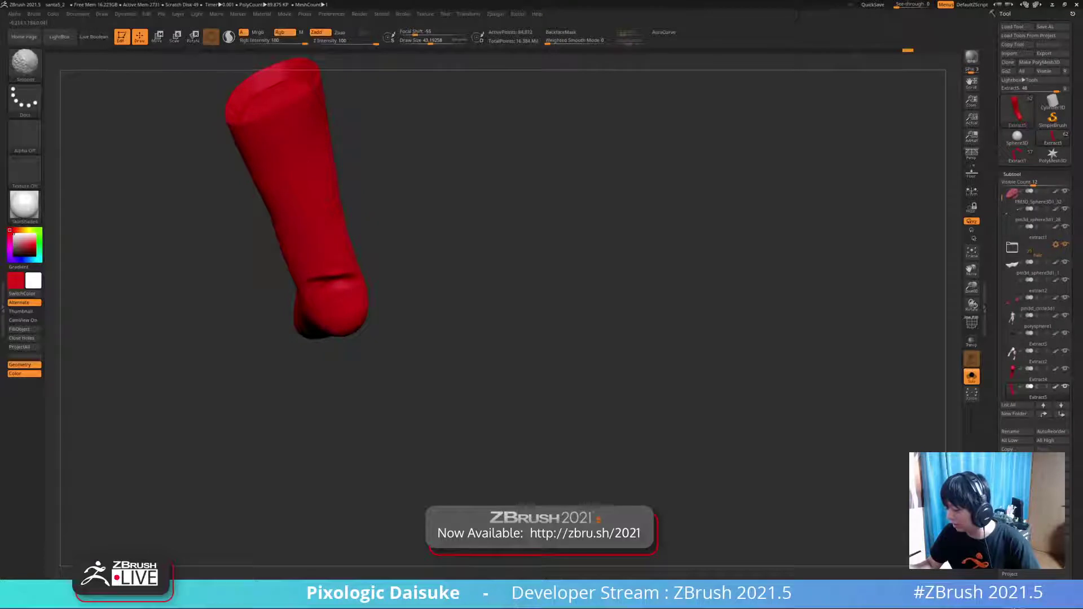
mouse_move(370, 271)
right_down()
mouse_move(452, 282)
mouse_move(446, 252)
mouse_move(413, 294)
mouse_move(425, 293)
mouse_move(423, 327)
mouse_move(409, 333)
mouse_move(409, 305)
mouse_move(457, 313)
mouse_move(400, 299)
right_up()
mouse_move(401, 299)
ctrl+right_down()
mouse_move(400, 344)
mouse_move(388, 349)
ctrl+right_up()
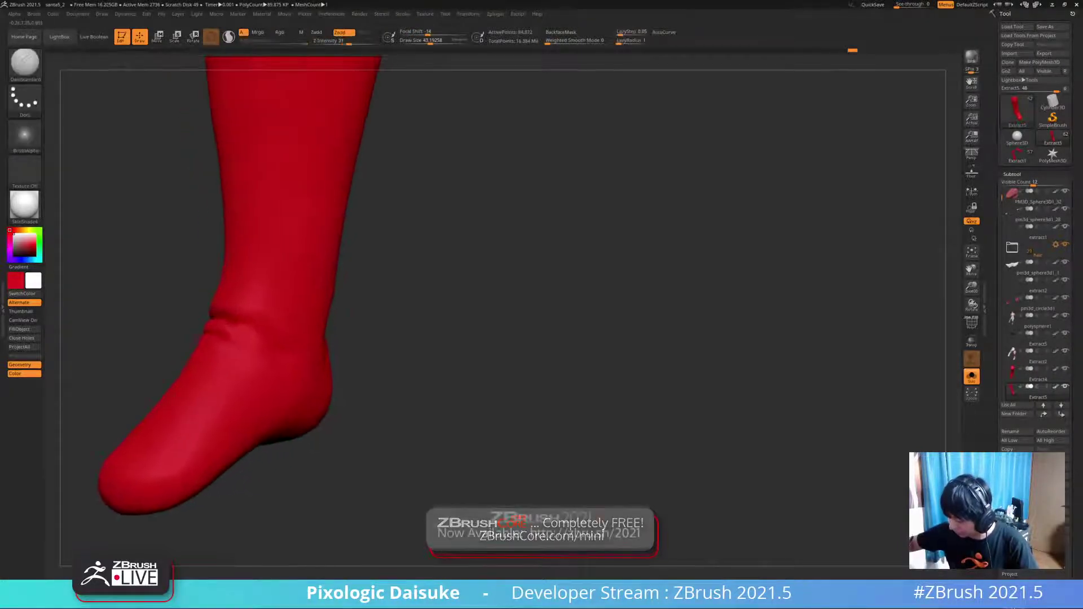
- Carve the front crease onto the opposite side of the boot's ankle and smooth it
drag(217, 319, 249, 316)
mouse_move(248, 316)
ctrl+right_down()
mouse_move(248, 276)
mouse_move(223, 277)
mouse_move(217, 306)
mouse_move(302, 284)
mouse_move(224, 282)
ctrl+right_up()
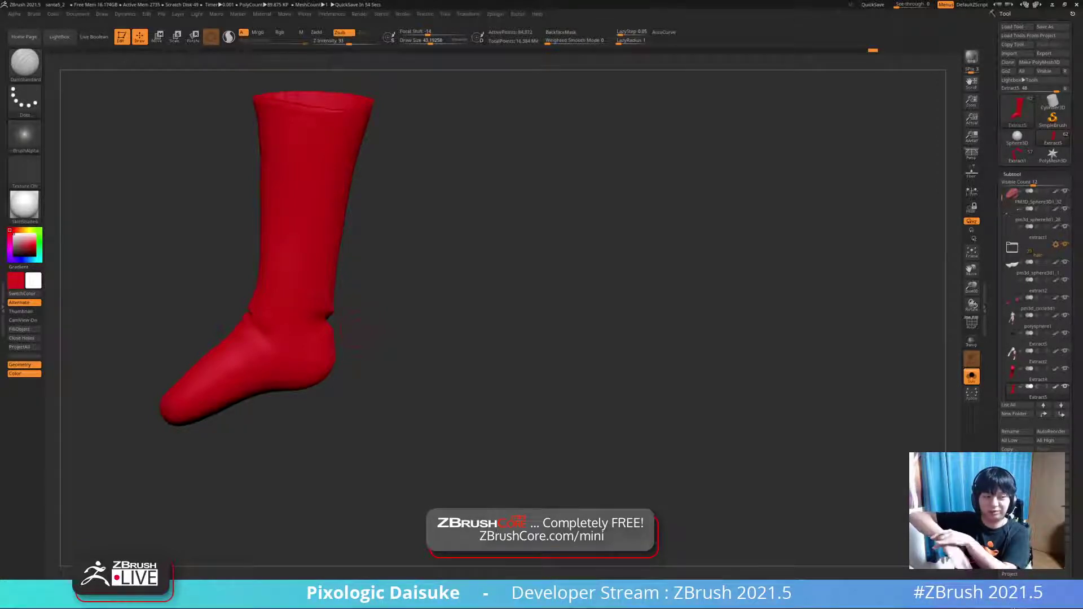
drag(355, 329, 372, 358)
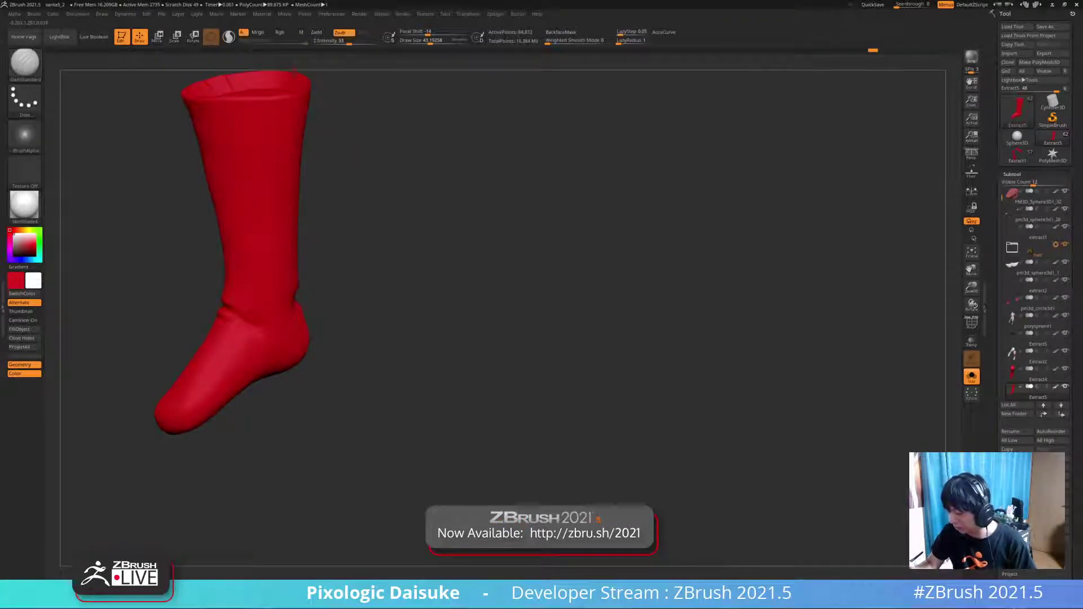
shift+drag(266, 314, 269, 317)
mouse_move(362, 339)
mouse_down()
mouse_move(356, 351)
mouse_move(353, 321)
mouse_move(373, 316)
mouse_up()
shift+drag(242, 307, 251, 312)
mouse_move(372, 333)
mouse_down()
mouse_move(350, 342)
mouse_move(364, 359)
mouse_move(409, 364)
mouse_move(368, 363)
mouse_move(367, 341)
mouse_up()
shift+drag(254, 302, 268, 305)
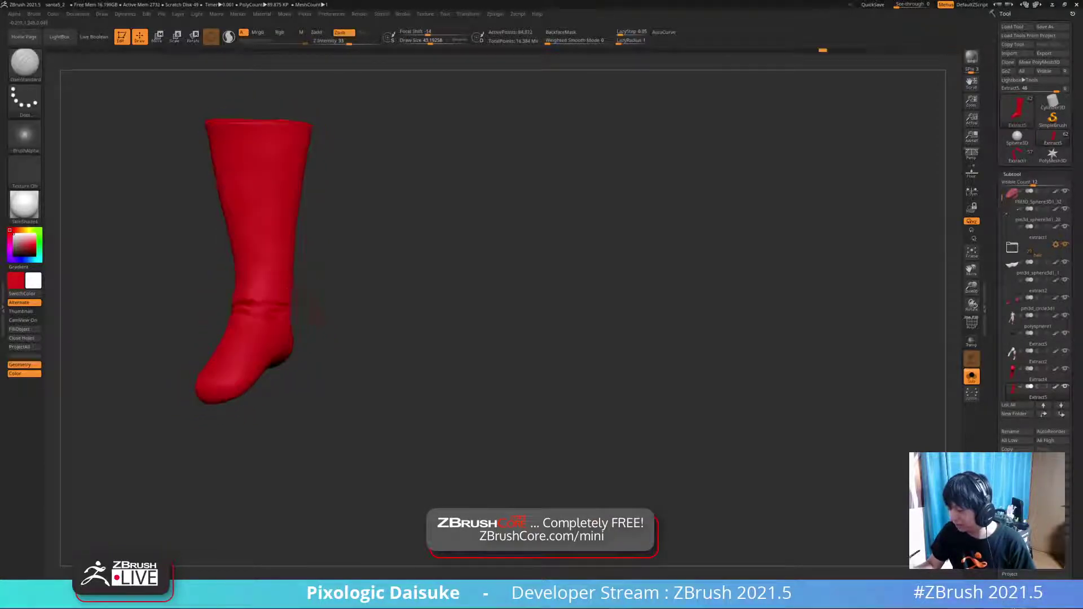
- Smooth the folds around the side of the ankle between the front crease and the heel crease
drag(367, 341, 341, 345)
shift+drag(311, 299, 327, 297)
drag(366, 344, 376, 333)
shift+drag(260, 303, 273, 305)
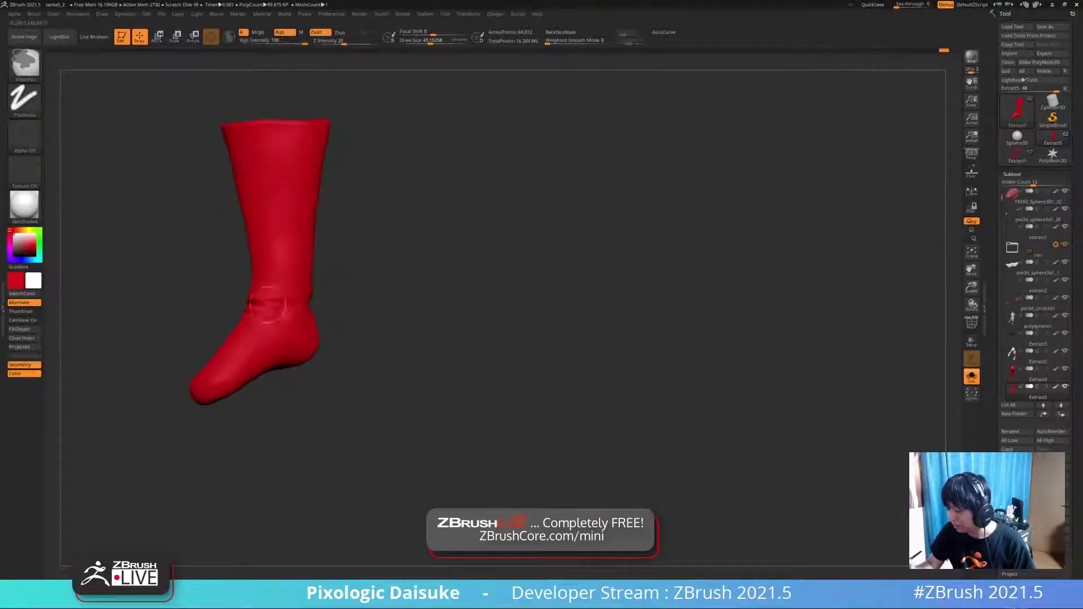
alt+drag(367, 338, 372, 384)
shift+drag(337, 299, 335, 317)
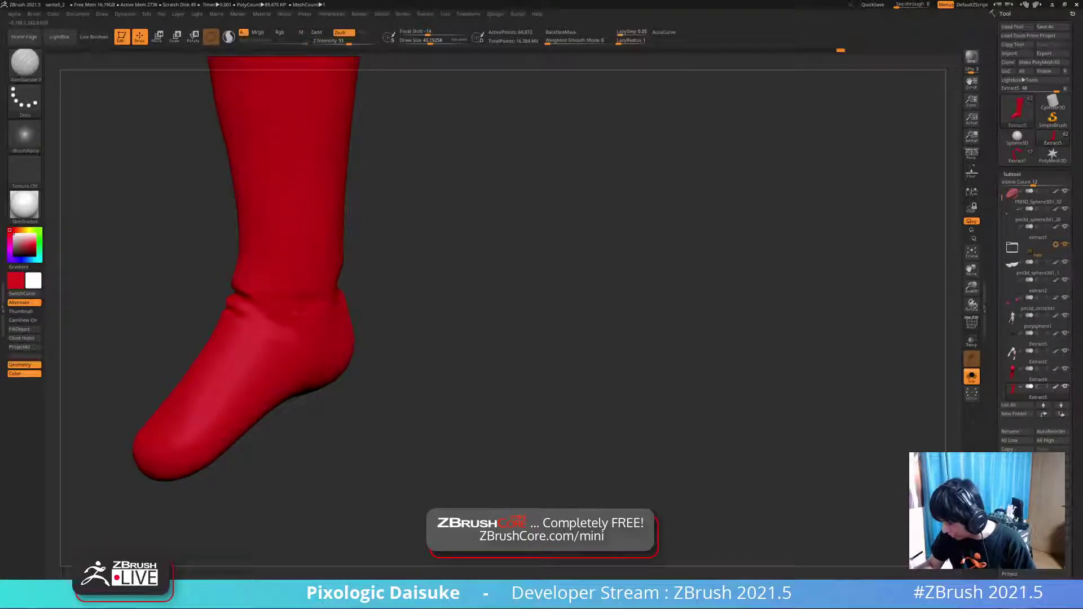
drag(372, 361, 367, 341)
shift+drag(254, 299, 273, 306)
mouse_move(372, 383)
alt+mouse_down()
mouse_move(369, 350)
mouse_move(409, 336)
mouse_move(390, 361)
alt+mouse_up()
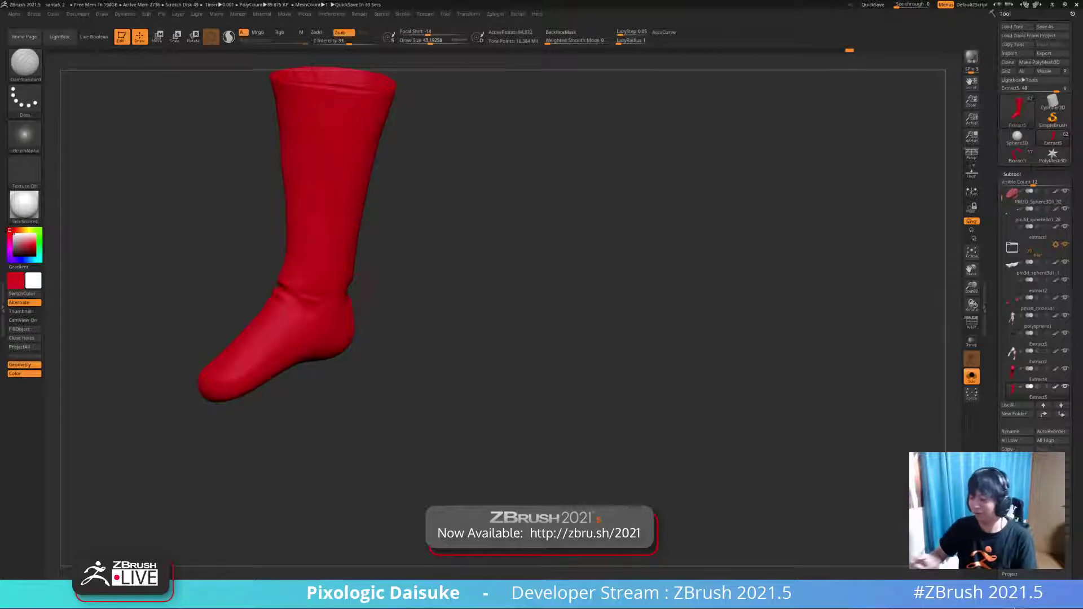
- Carve a short fold from the front of the ankle onto its side and smooth its ends
right_drag(367, 287, 339, 272)
ctrl+right_drag(340, 272, 337, 319)
mouse_move(337, 319)
right_down()
mouse_move(322, 317)
mouse_move(327, 301)
right_up()
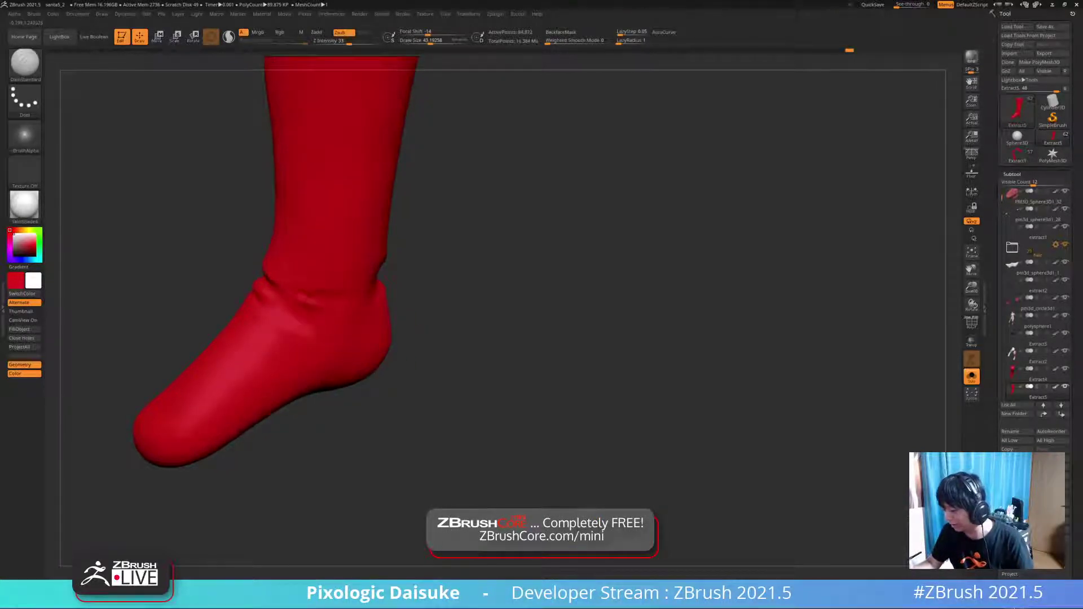
ctrl+right_drag(328, 301, 328, 282)
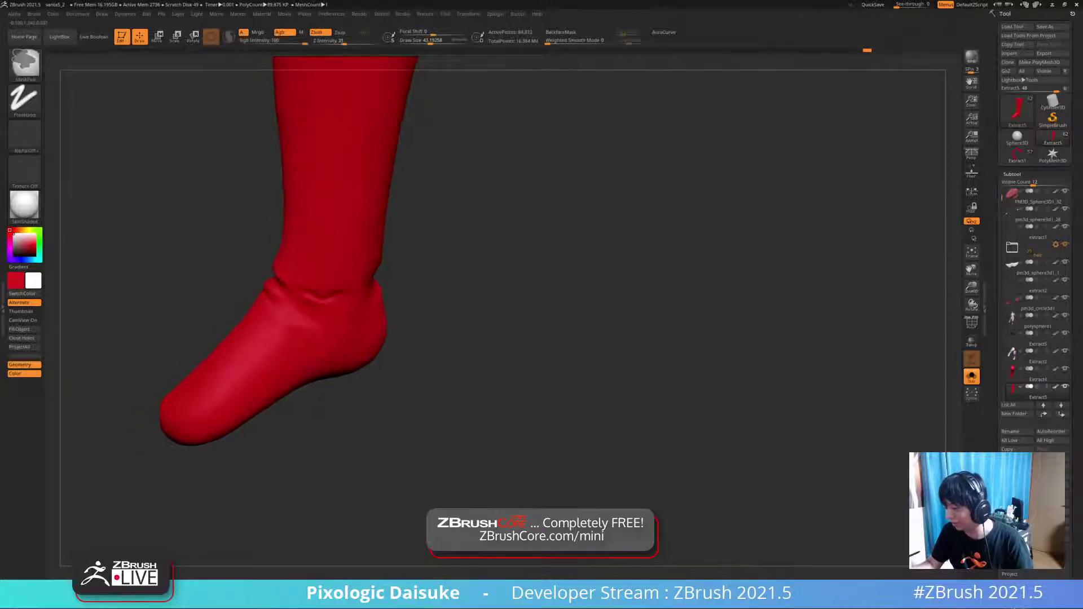
drag(279, 289, 305, 294)
right_drag(316, 302, 325, 294)
shift+drag(296, 294, 310, 302)
mouse_move(311, 297)
right_down()
mouse_move(344, 294)
mouse_move(324, 291)
right_up()
shift+drag(316, 287, 344, 290)
mouse_move(339, 288)
right_down()
mouse_move(383, 261)
mouse_move(428, 265)
mouse_move(435, 319)
mouse_move(434, 271)
right_up()
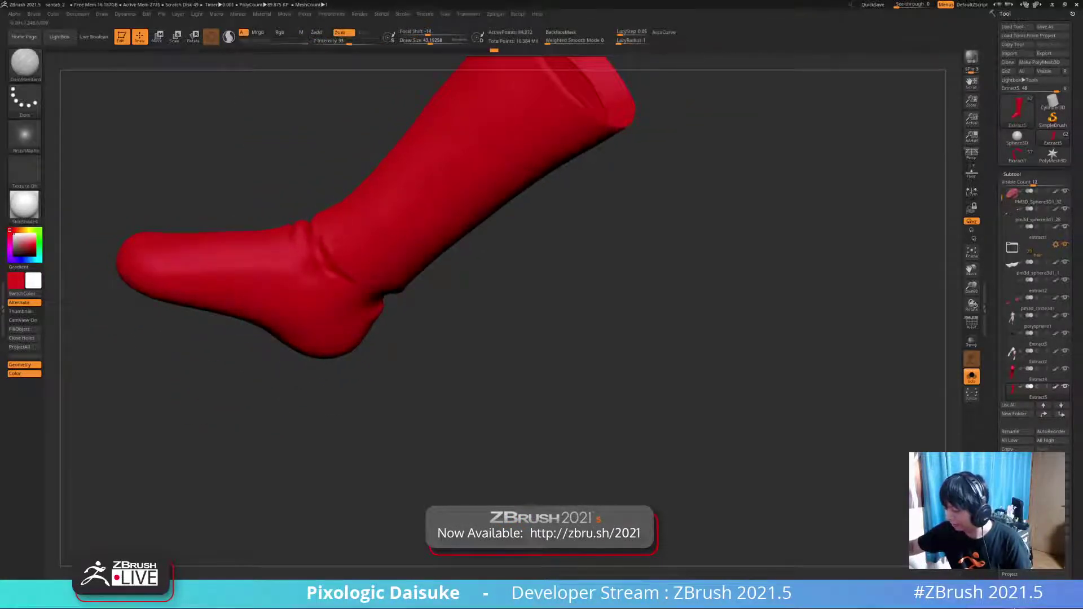
- Refine the side fold of the ankle and smooth its transition toward the heel crease
ctrl+right_drag(329, 247, 330, 287)
shift+drag(338, 282, 353, 296)
mouse_move(353, 296)
right_down()
mouse_move(338, 291)
mouse_move(341, 248)
mouse_move(338, 287)
mouse_move(384, 282)
mouse_move(344, 285)
mouse_move(342, 248)
mouse_move(341, 288)
right_up()
drag(567, 209, 510, 246)
mouse_move(511, 246)
right_down()
mouse_move(508, 217)
mouse_move(490, 242)
mouse_move(576, 225)
mouse_move(516, 206)
mouse_move(542, 203)
mouse_move(491, 237)
right_up()
shift+drag(316, 318, 338, 325)
mouse_move(497, 237)
ctrl+right_down()
mouse_move(497, 271)
mouse_move(507, 231)
mouse_move(508, 271)
mouse_move(525, 259)
ctrl+right_up()
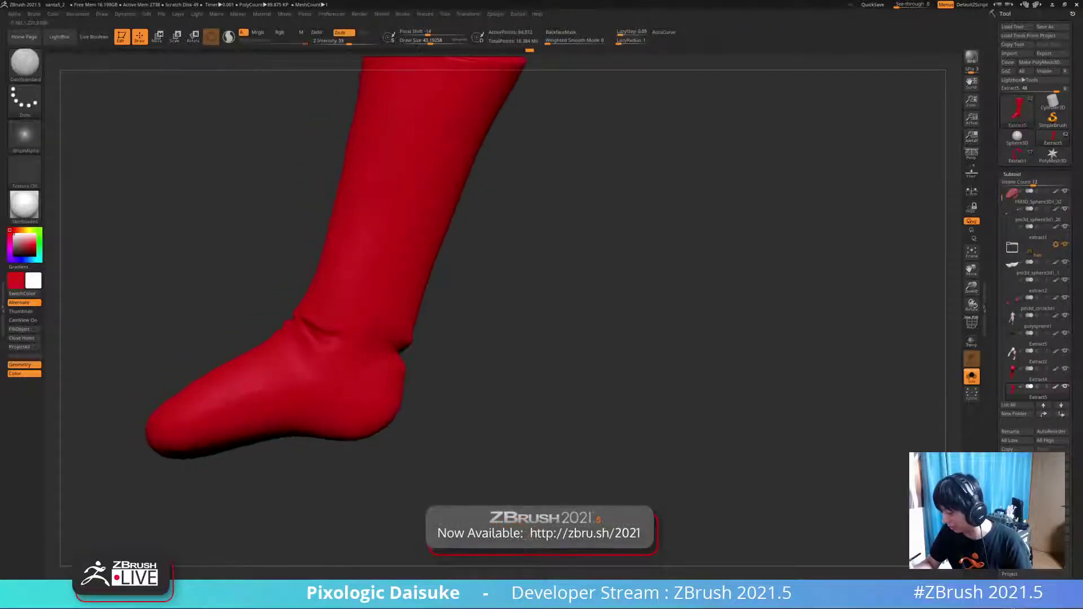
shift+drag(305, 324, 333, 333)
ctrl+right_drag(508, 316, 502, 265)
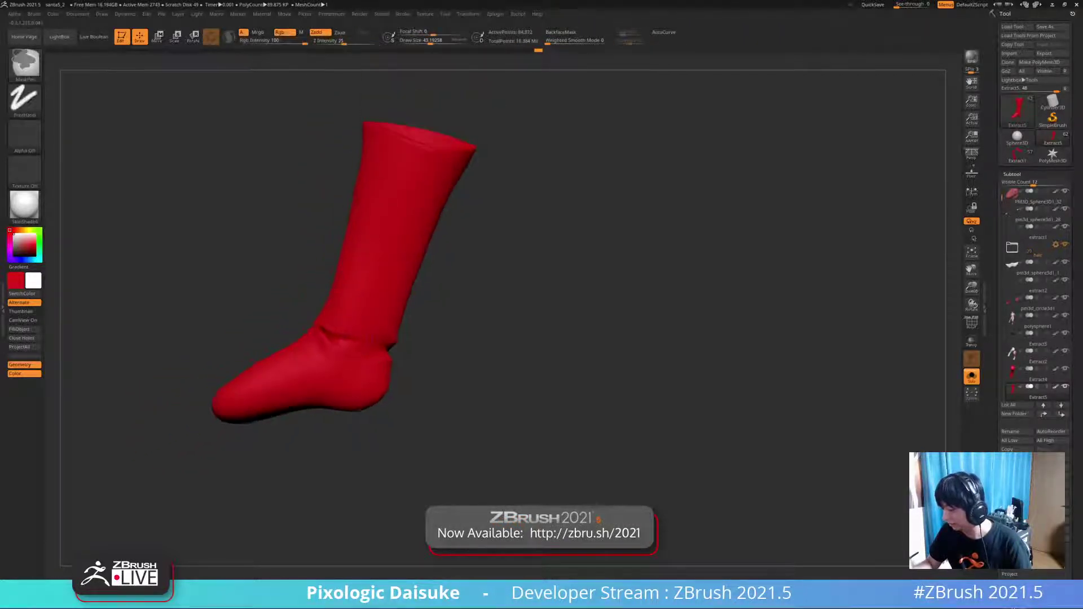
shift+drag(333, 339, 353, 344)
ctrl+right_drag(502, 265, 499, 254)
shift+drag(347, 347, 364, 349)
mouse_move(499, 282)
ctrl+right_down()
mouse_move(499, 266)
mouse_move(491, 279)
mouse_move(507, 293)
mouse_move(488, 276)
mouse_move(488, 297)
mouse_move(491, 265)
mouse_move(502, 280)
ctrl+right_up()
- Switch to the Standard brush and build up raised folds around the side of the boot's ankle
click(25, 64)
key(s)
key(t)
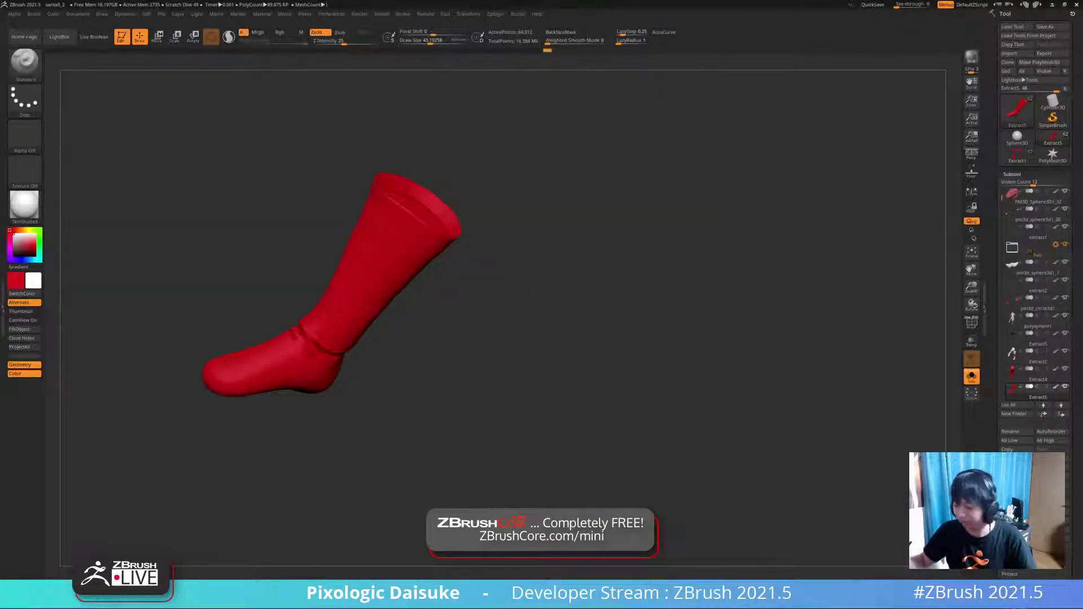
right_drag(503, 280, 496, 290)
mouse_move(496, 290)
ctrl+right_down()
mouse_move(496, 339)
mouse_move(491, 288)
mouse_move(502, 285)
ctrl+right_up()
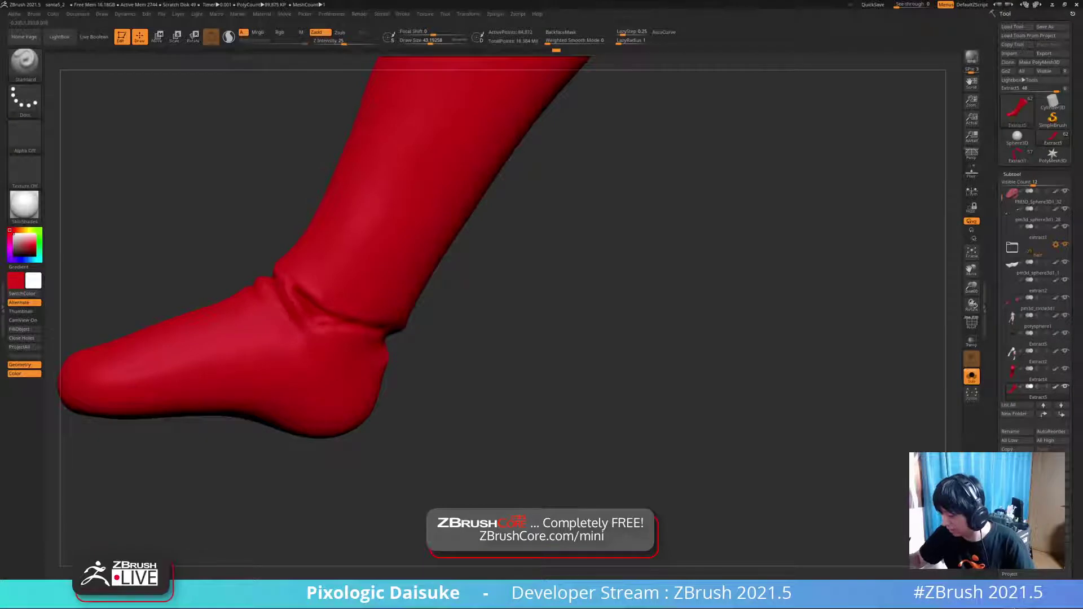
mouse_move(502, 285)
right_down()
mouse_move(510, 300)
mouse_move(502, 285)
right_up()
mouse_move(502, 285)
ctrl+right_down()
mouse_move(502, 311)
mouse_move(502, 296)
ctrl+right_up()
drag(317, 342, 289, 351)
mouse_move(502, 310)
ctrl+right_down()
mouse_move(502, 265)
mouse_move(519, 290)
mouse_move(503, 282)
mouse_move(525, 254)
mouse_move(561, 299)
mouse_move(547, 280)
ctrl+right_up()
drag(317, 110, 319, 144)
right_drag(547, 279, 490, 318)
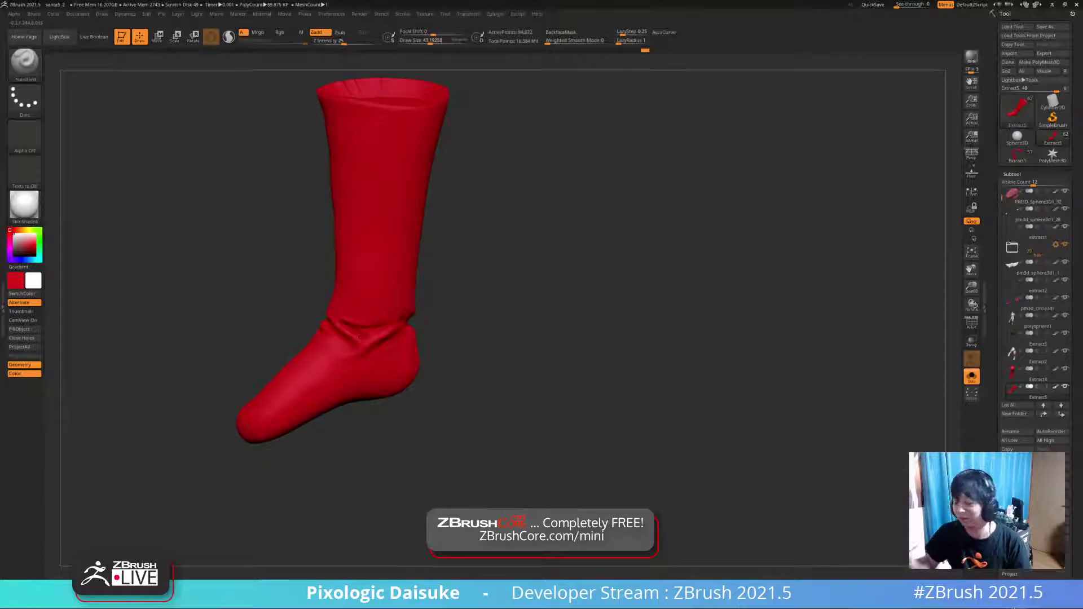
- Raise a diagonal fold running from the ankle's side up to the heel crease and smooth it
ctrl+right_drag(359, 337, 367, 349)
drag(390, 334, 423, 311)
mouse_move(367, 344)
right_down()
mouse_move(422, 351)
mouse_move(383, 345)
right_up()
ctrl+right_drag(383, 345, 387, 356)
shift+drag(389, 351, 398, 344)
ctrl+right_drag(395, 346, 392, 330)
right_drag(392, 330, 373, 308)
- Show the full figure to check the sculpted boot folds against the stocking underneath
key(alt+shift+s)
key(alt+shift+s)
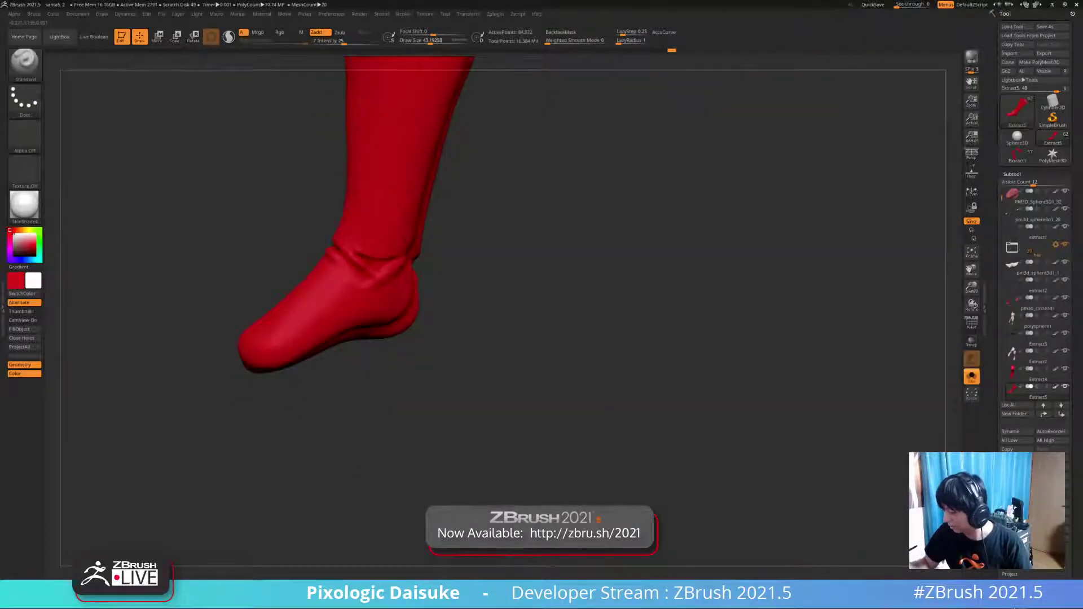
key(alt+shift+s)
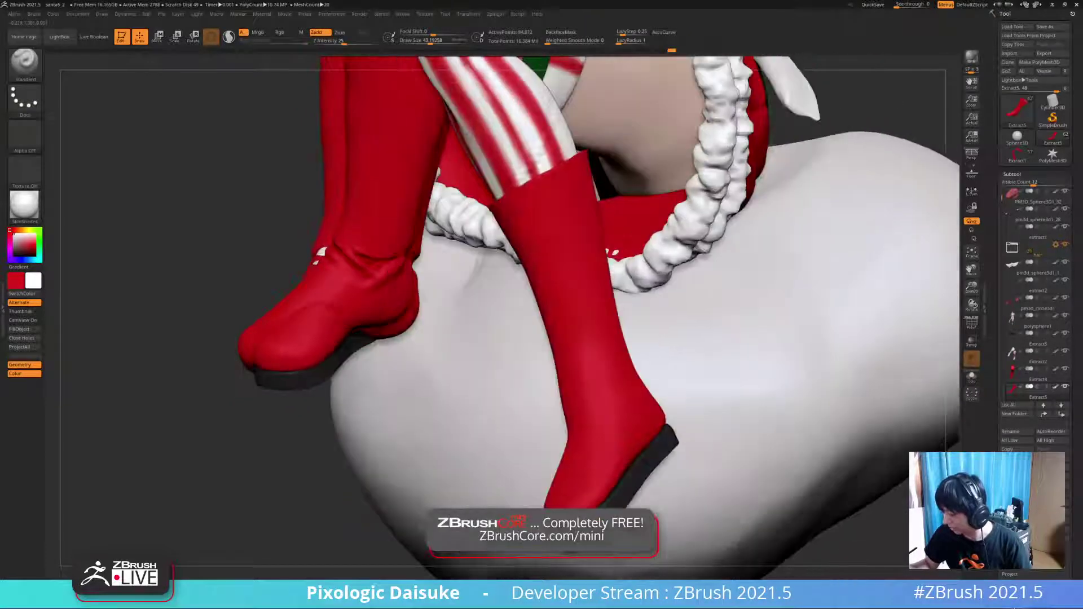
mouse_move(370, 308)
right_down()
mouse_move(398, 314)
mouse_move(397, 361)
right_up()
- Select the stocking subtool and push in its surface where it pokes through the boot's ankle, using Draw Size about 95
alt+click(403, 63)
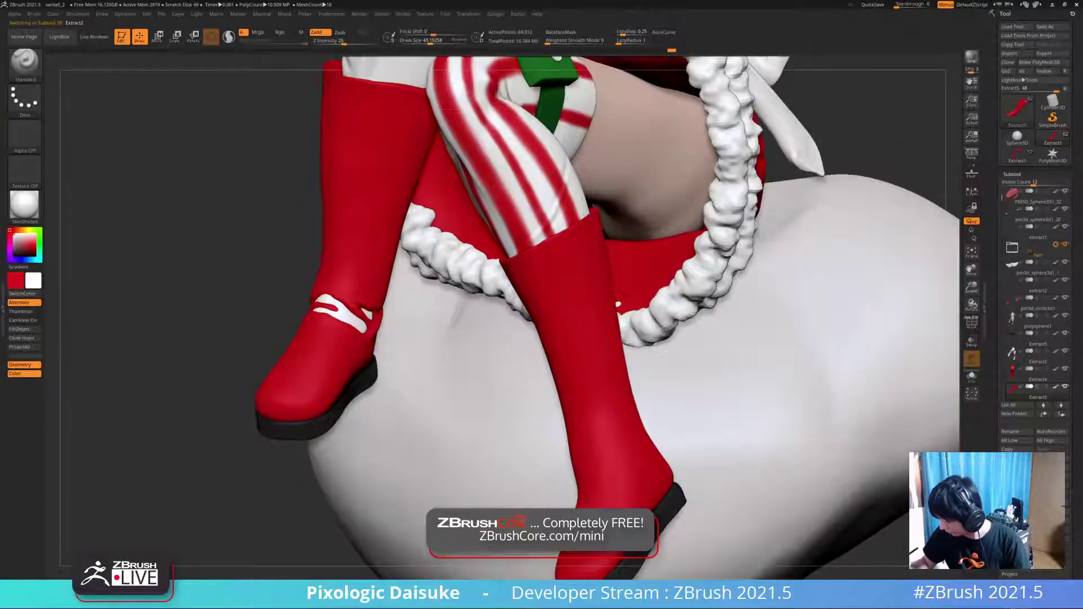
click(437, 40)
alt+drag(320, 300, 363, 328)
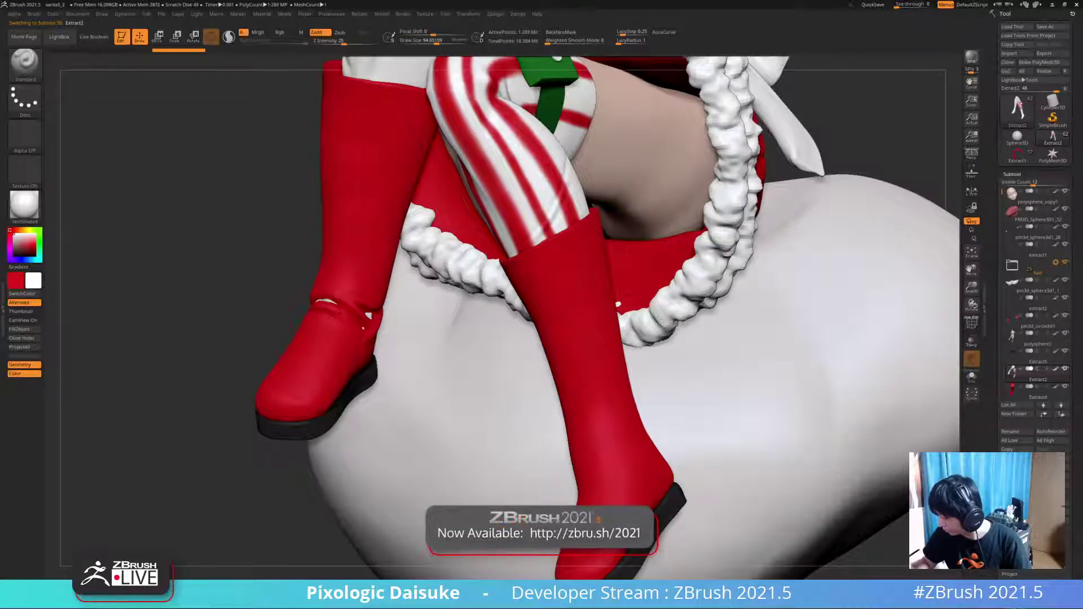
right_drag(364, 328, 338, 343)
mouse_move(316, 301)
alt+mouse_down()
mouse_move(341, 308)
mouse_move(328, 306)
mouse_move(333, 317)
alt+mouse_up()
alt+click(331, 303)
right_drag(338, 304, 254, 322)
- Make the red boot the active subtool and isolate it
alt+click(345, 335)
ctrl+right_drag(345, 335, 321, 378)
key(alt+s)
- Reselect the Standard brush, set the Draw Size to about 48, and sculpt folds on the far side of the ankle
click(24, 61)
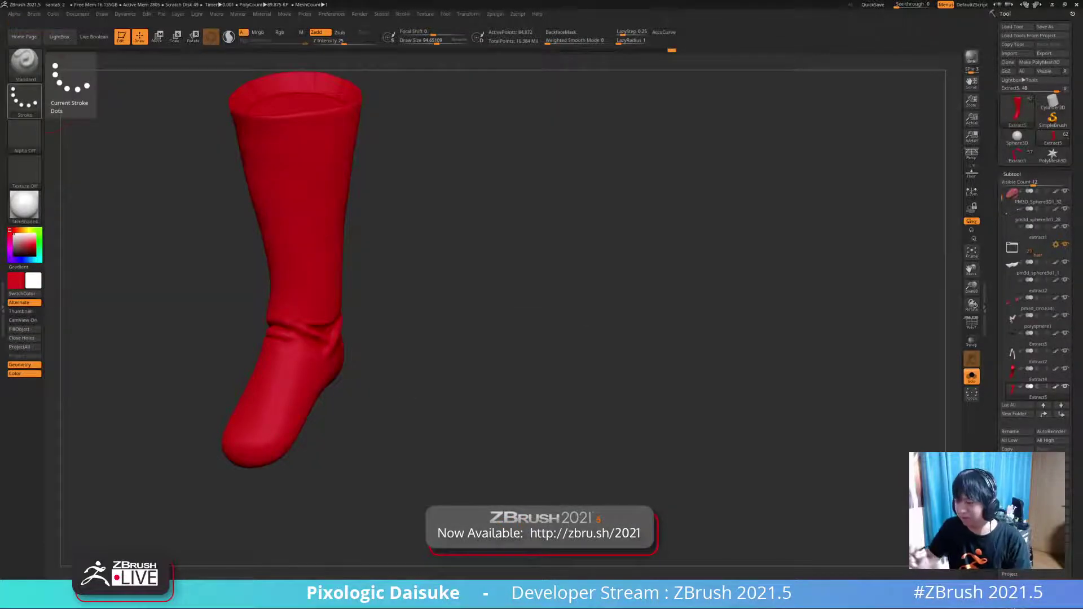
click(24, 61)
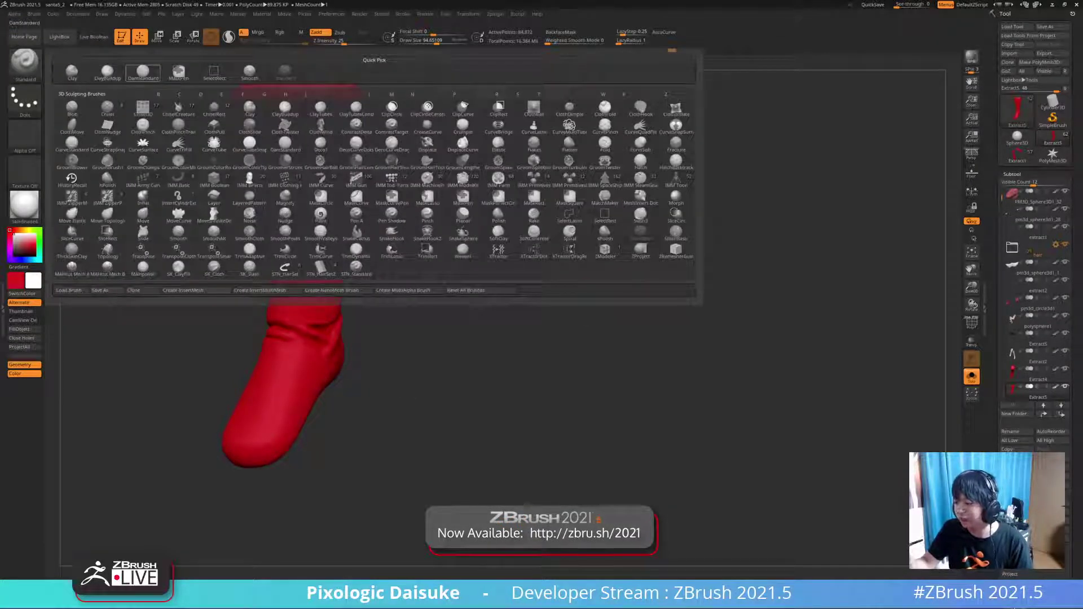
key(s)
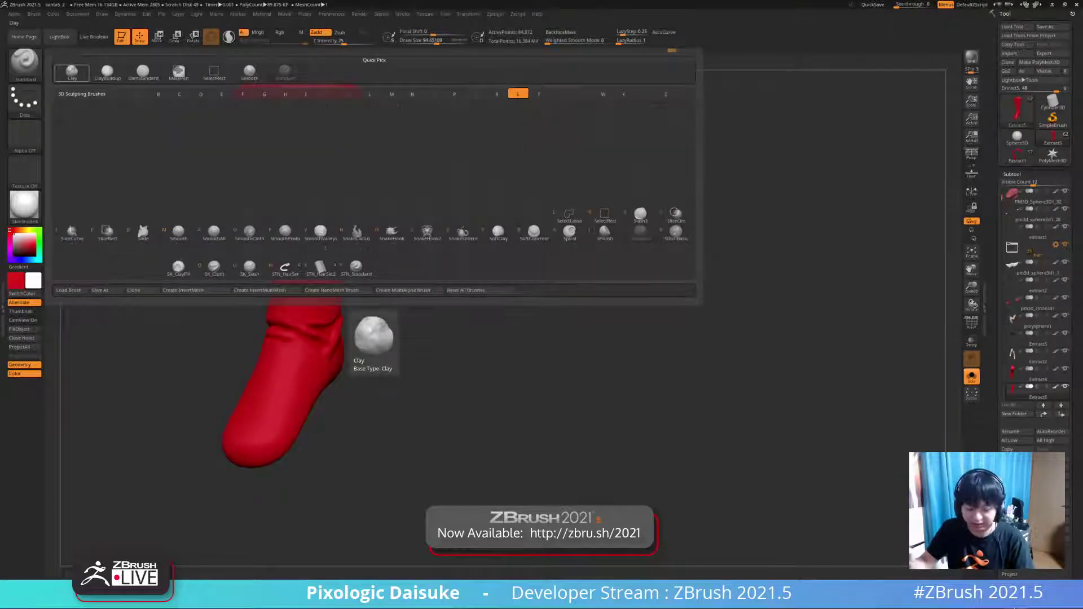
key(t)
click(431, 41)
mouse_move(350, 169)
ctrl+right_down()
mouse_move(349, 194)
mouse_move(327, 225)
ctrl+right_up()
right_drag(350, 395, 294, 397)
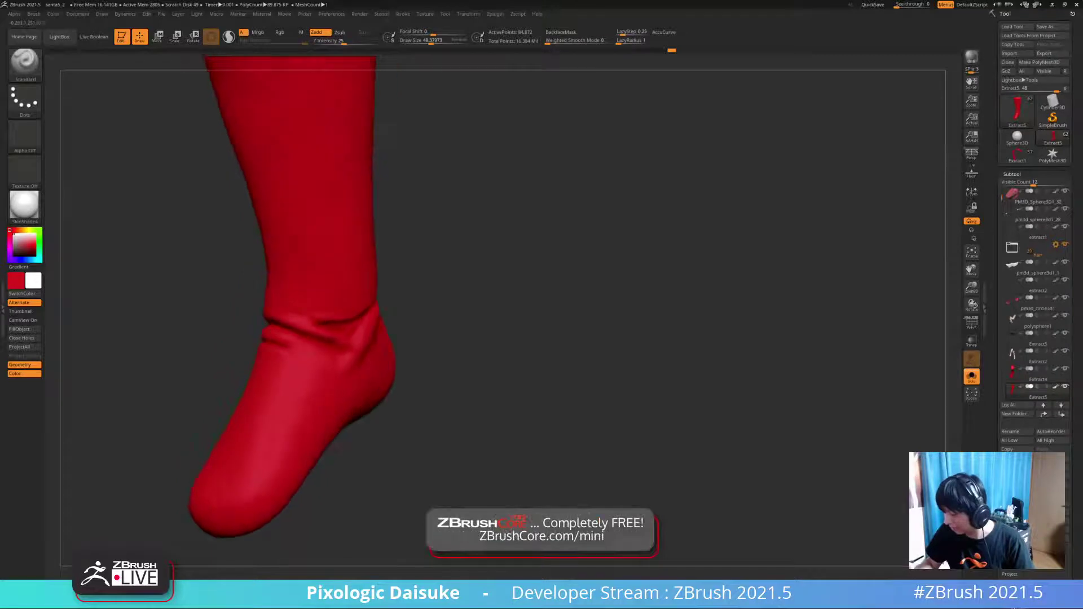
right_drag(361, 395, 327, 435)
mouse_move(327, 434)
right_down()
mouse_move(313, 437)
mouse_move(315, 404)
right_up()
mouse_move(186, 361)
right_down()
mouse_move(232, 293)
mouse_move(339, 284)
right_up()
drag(338, 291, 309, 333)
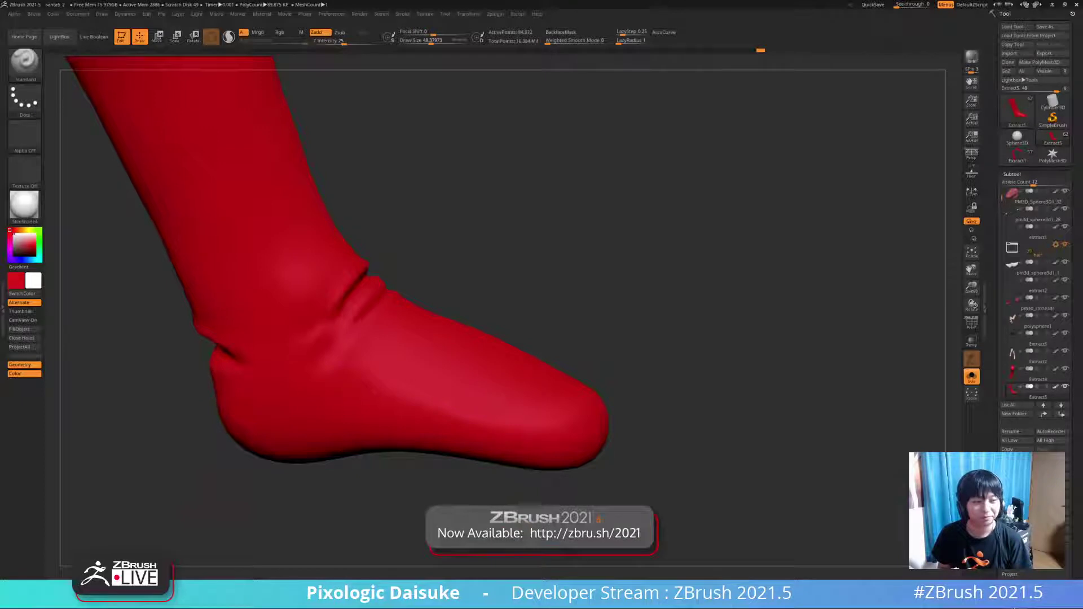
mouse_move(705, 293)
mouse_down()
mouse_move(762, 288)
mouse_move(665, 299)
mouse_move(699, 296)
mouse_up()
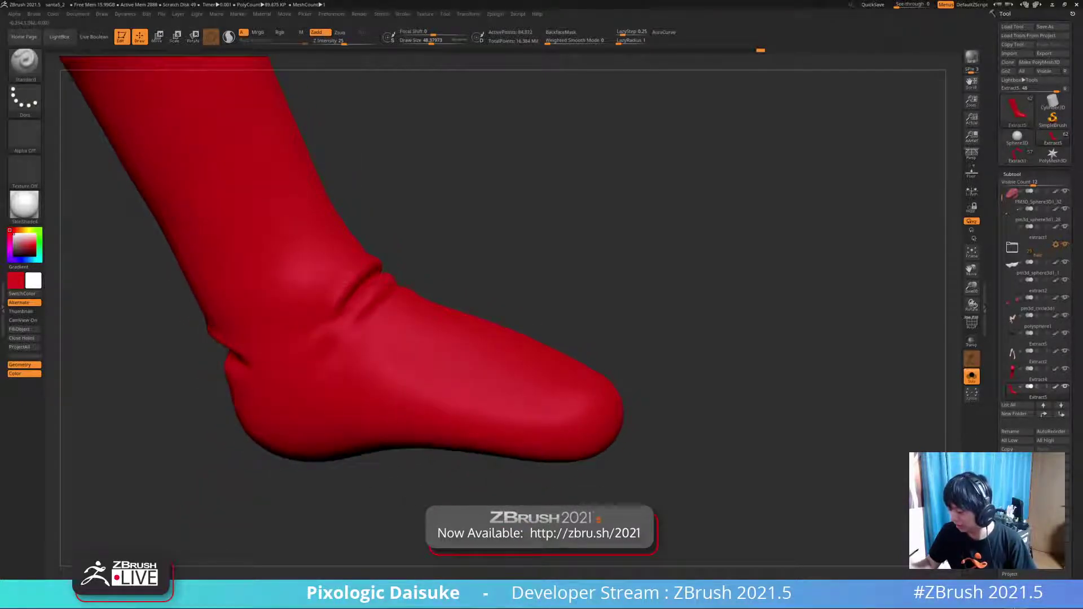
ctrl+right_drag(705, 294, 705, 248)
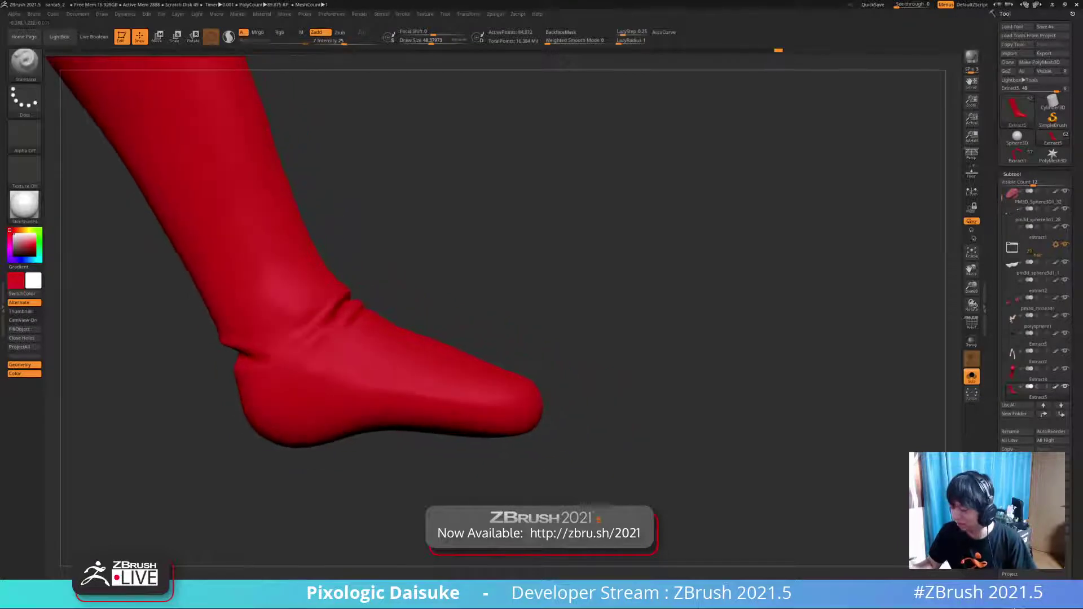
- Examine the ankle folds from several sides on the isolated boot and within the full figure
drag(705, 293, 694, 290)
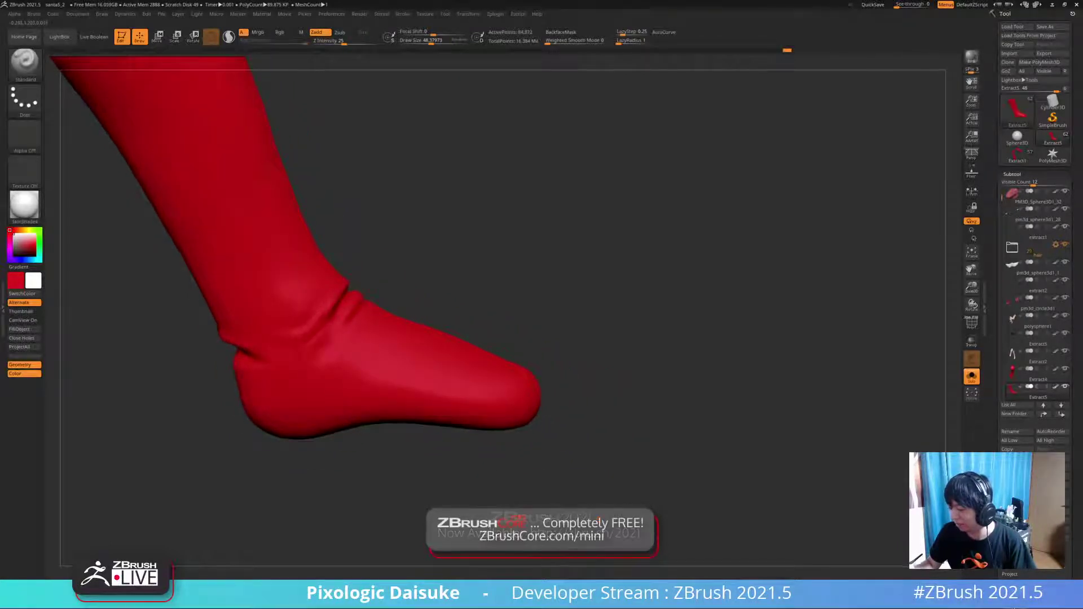
drag(705, 294, 702, 285)
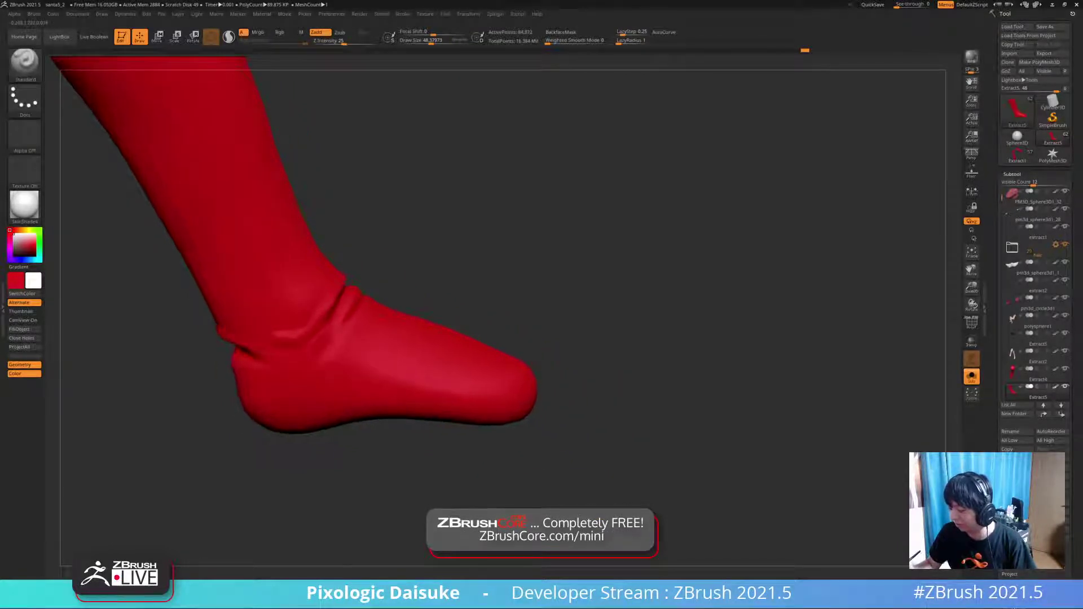
ctrl+right_drag(705, 294, 705, 260)
mouse_move(705, 293)
mouse_down()
mouse_move(698, 307)
mouse_move(712, 300)
mouse_move(618, 298)
mouse_move(635, 299)
mouse_up()
ctrl+right_drag(649, 293, 649, 248)
drag(649, 293, 521, 322)
key(alt+s)
drag(598, 308, 407, 314)
ctrl+right_drag(383, 328, 325, 354)
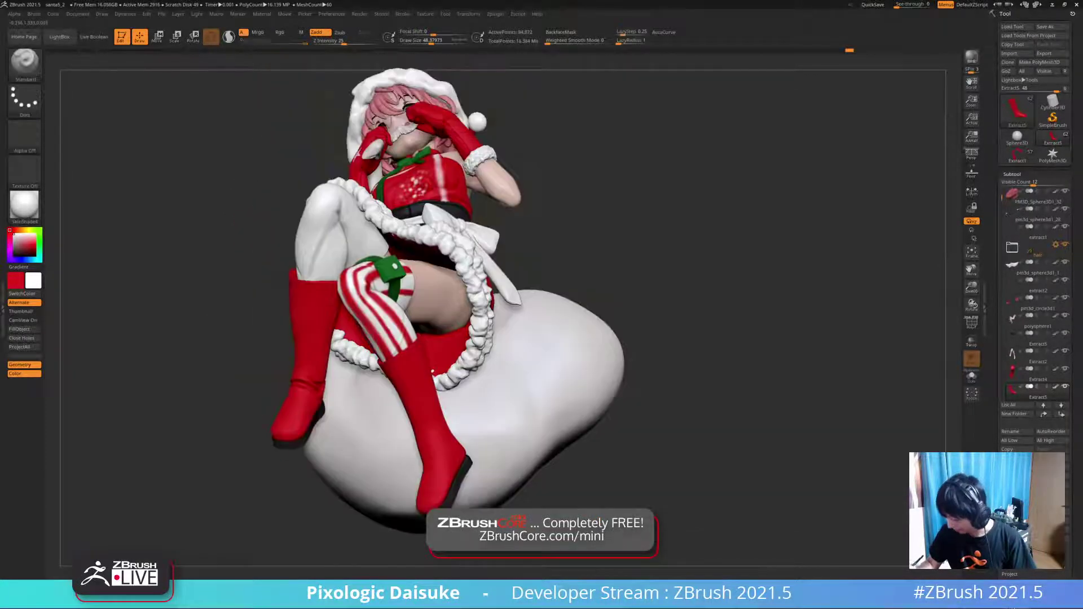
- Isolate the red boot again and soften the folds on its ankle with the Smooth brush
key(ctrl+shift+s)
ctrl+right_drag(433, 372, 450, 442)
right_drag(408, 347, 415, 345)
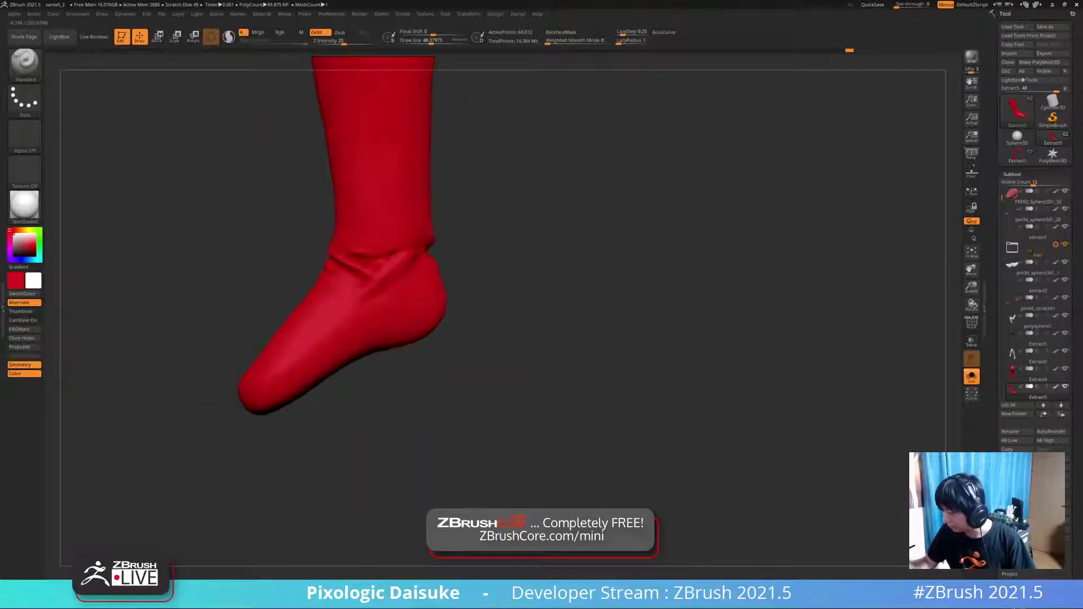
key(shift)
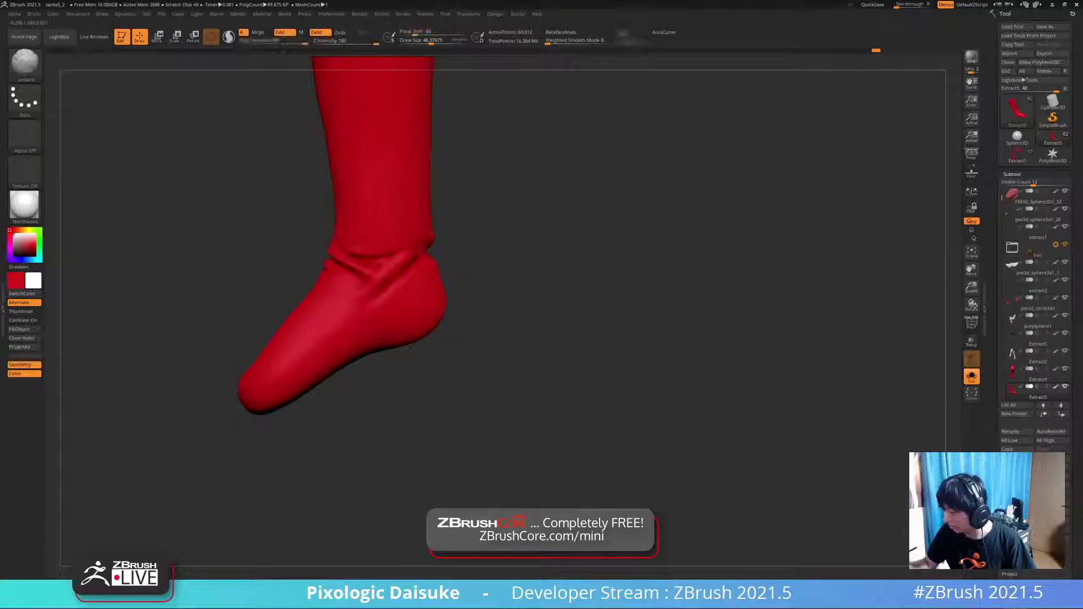
key(shift)
mouse_move(417, 345)
ctrl+right_down()
mouse_move(415, 329)
mouse_move(389, 329)
mouse_move(407, 330)
ctrl+right_up()
- Switch to the DamStandard brush and cut sharper creases into the boot's ankle folds
click(25, 62)
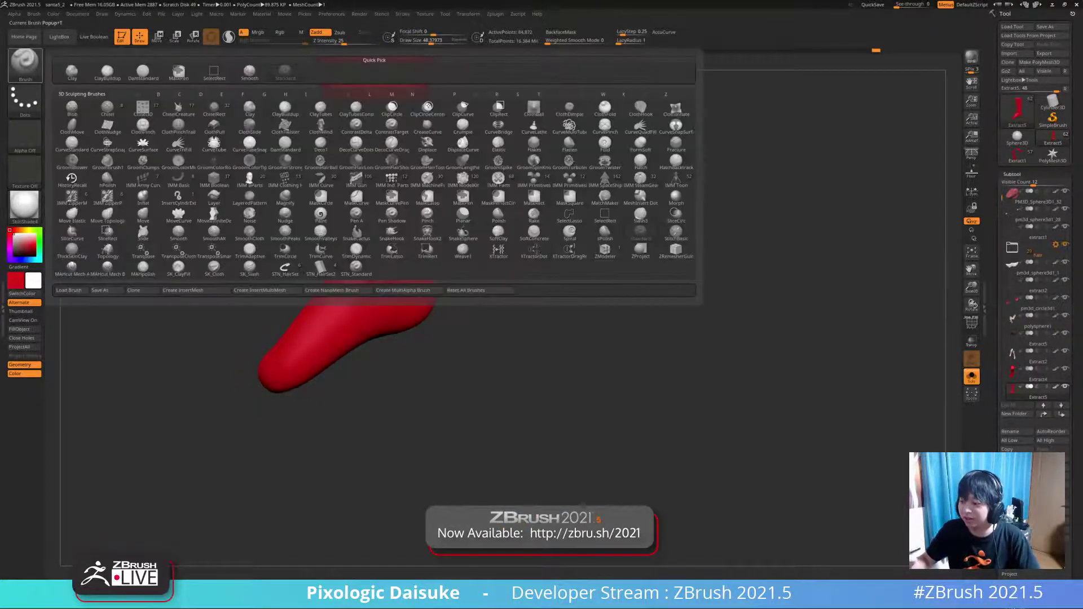
key(d)
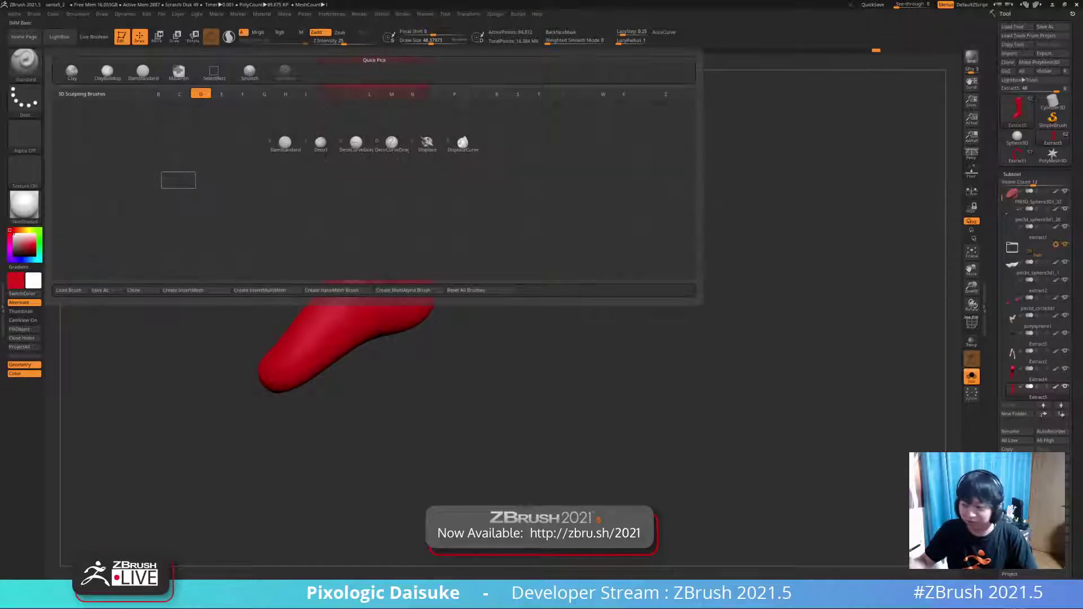
click(285, 143)
mouse_move(309, 344)
right_down()
mouse_move(327, 348)
mouse_move(260, 372)
right_up()
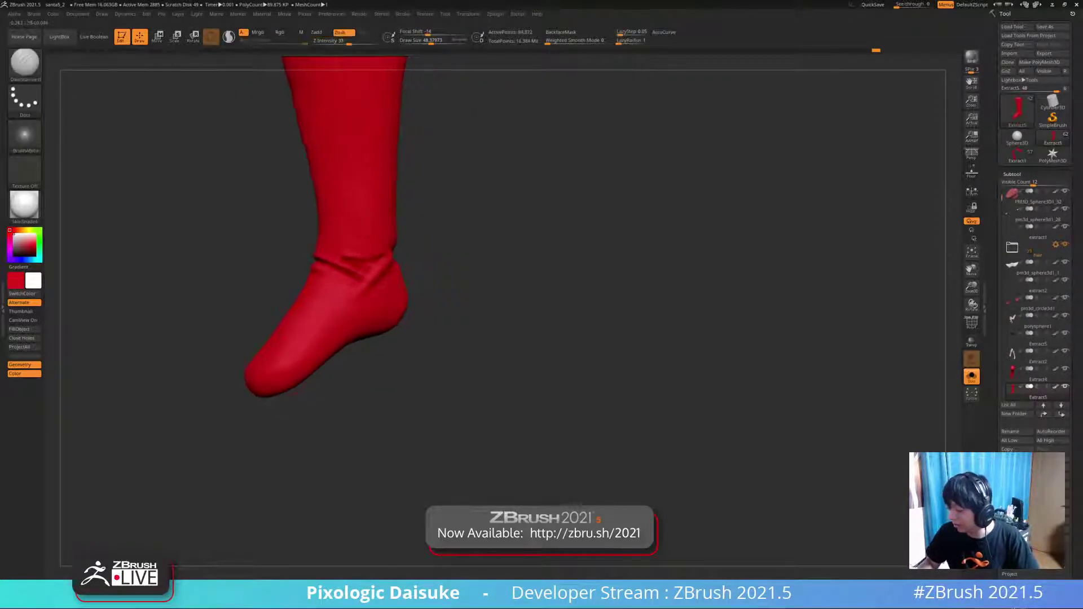
mouse_move(290, 350)
right_down()
mouse_move(308, 361)
mouse_move(274, 389)
right_up()
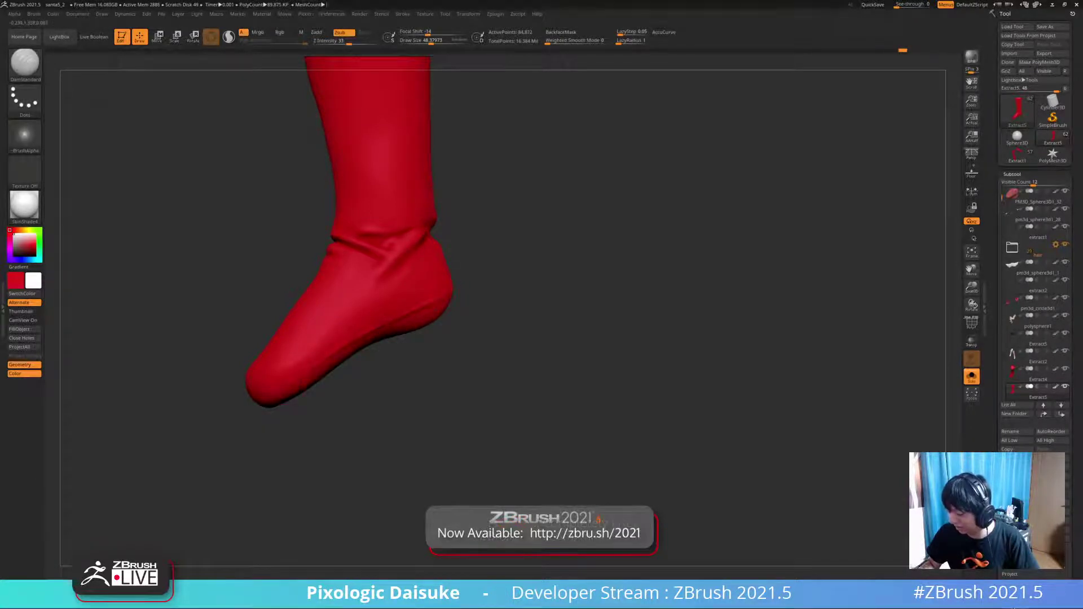
- Try to carve a crease around the back of the heel
drag(632, 316, 474, 308)
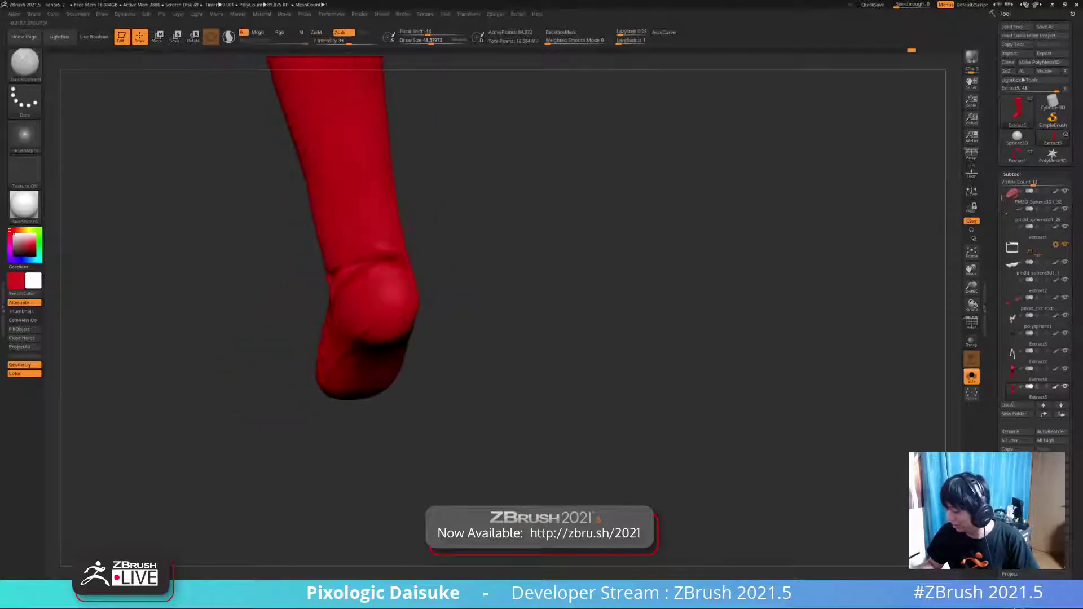
drag(364, 333, 409, 309)
mouse_move(479, 310)
mouse_down()
mouse_move(573, 308)
mouse_move(403, 311)
mouse_move(437, 313)
mouse_up()
key(ctrl+z)
- Carve a crease around the boot's heel just above the edge of the sole
alt+drag(649, 307, 553, 319)
mouse_move(621, 271)
mouse_down()
mouse_move(542, 367)
mouse_move(638, 367)
mouse_move(558, 389)
mouse_move(547, 440)
mouse_move(637, 474)
mouse_up()
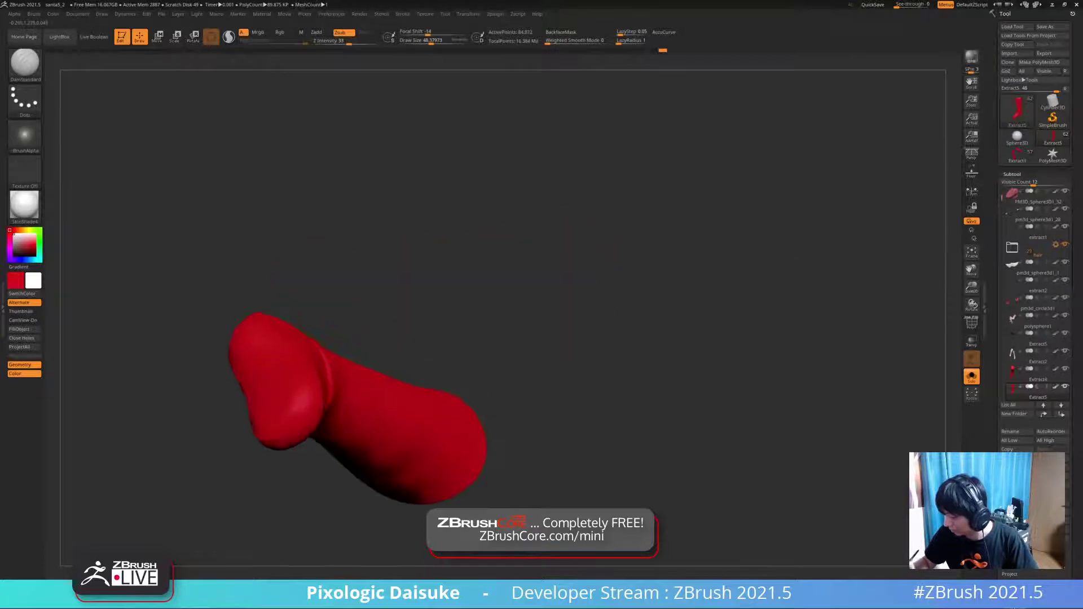
ctrl+right_drag(637, 474, 637, 508)
drag(638, 474, 547, 428)
drag(322, 341, 316, 360)
drag(610, 406, 711, 383)
mouse_move(316, 361)
right_down()
mouse_move(333, 316)
mouse_move(372, 282)
mouse_move(390, 249)
right_up()
mouse_move(328, 341)
right_down()
mouse_move(385, 289)
mouse_move(311, 271)
right_up()
drag(339, 211, 344, 257)
mouse_move(338, 259)
right_down()
mouse_move(333, 316)
mouse_move(367, 254)
mouse_move(355, 277)
mouse_move(435, 276)
mouse_move(451, 299)
right_up()
- Compare the heel crease with the black sole in the full figure and smooth the boot surface near the toe
key(alt+s)
mouse_move(384, 305)
right_down()
mouse_move(427, 317)
mouse_move(364, 318)
right_up()
key(alt+s)
ctrl+right_drag(364, 319, 366, 350)
shift+drag(288, 409, 313, 423)
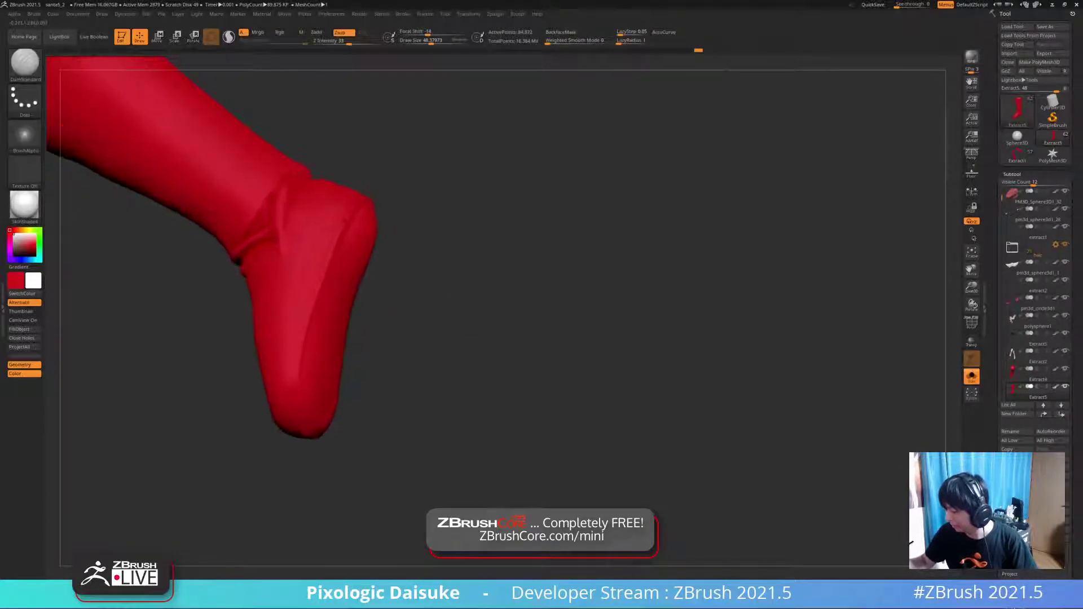
- Carve the sole crease along the side of the foot toward the toe, smoothing rough spots
mouse_move(327, 418)
ctrl+right_down()
mouse_move(328, 389)
mouse_move(316, 387)
ctrl+right_up()
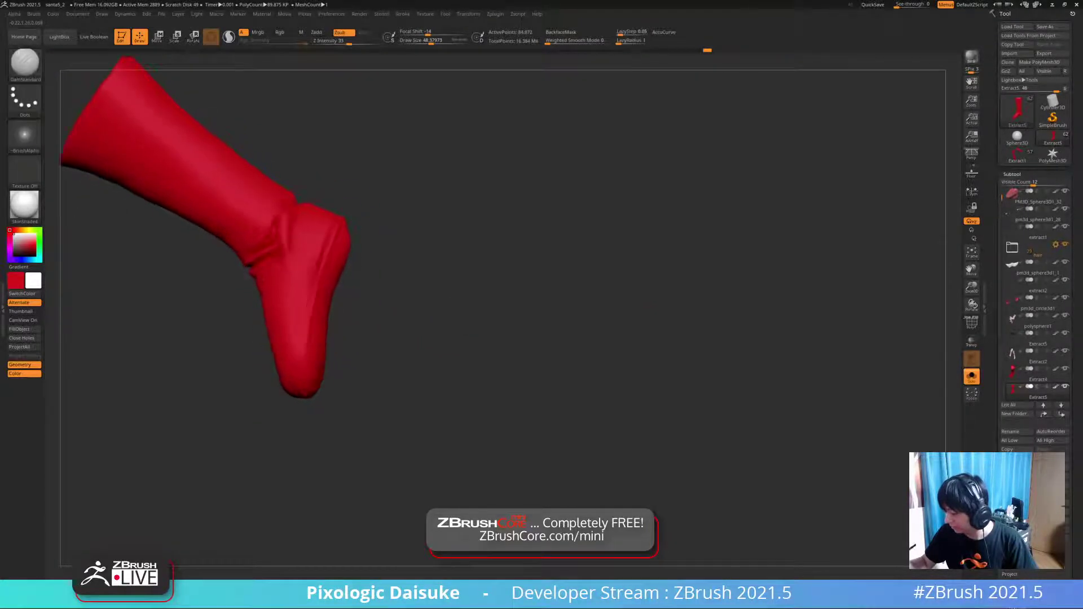
drag(322, 266, 309, 293)
mouse_move(306, 330)
shift+mouse_down()
mouse_move(320, 261)
mouse_move(309, 313)
shift+mouse_up()
right_drag(333, 333, 316, 308)
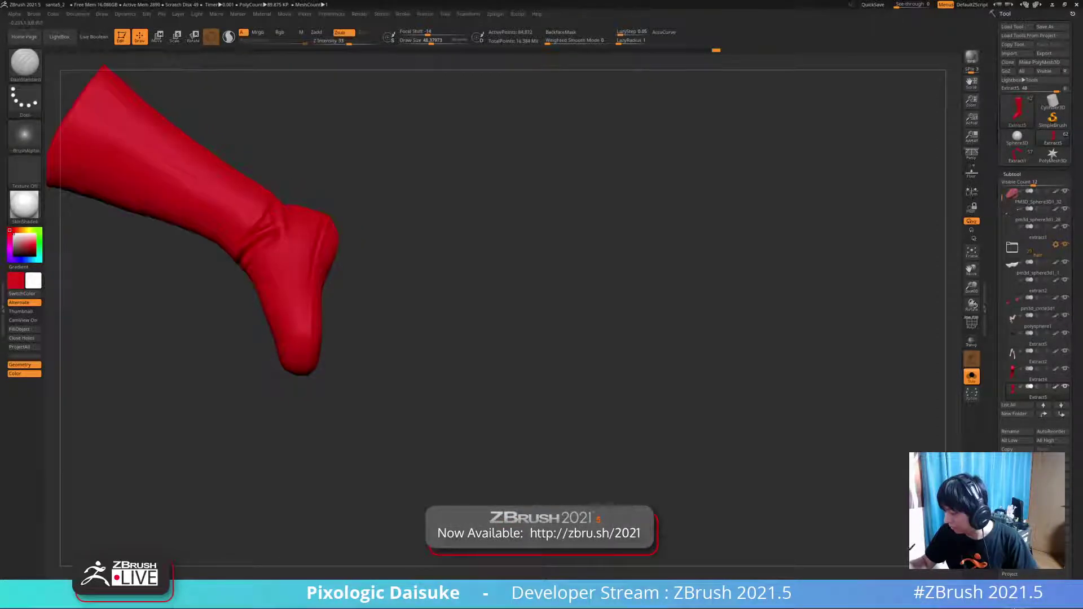
key(ctrl+z)
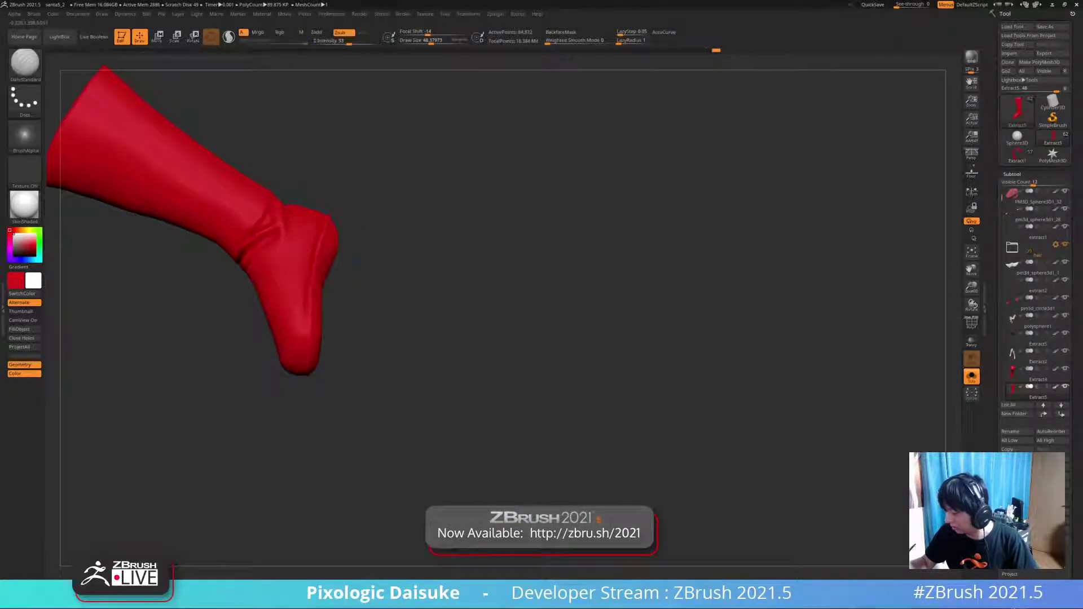
right_drag(350, 237, 339, 277)
right_drag(304, 333, 322, 282)
mouse_move(333, 356)
right_down()
mouse_move(333, 389)
mouse_move(355, 378)
mouse_move(369, 409)
right_up()
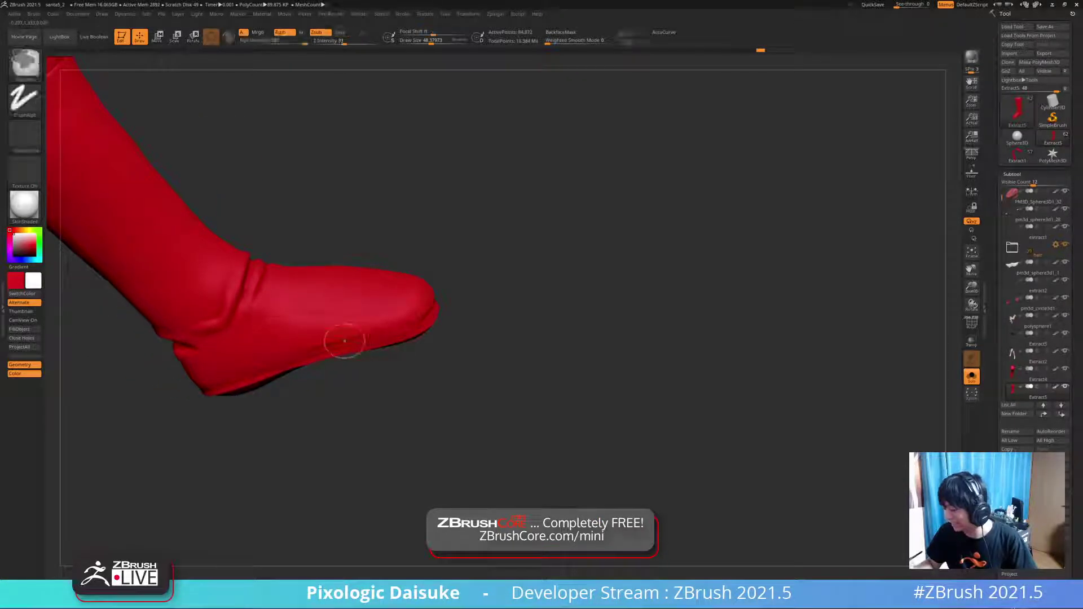
- Deepen the sole crease around the front of the toe and along the outer side of the foot
mouse_move(373, 395)
ctrl+right_down()
mouse_move(367, 369)
mouse_move(310, 383)
mouse_move(335, 387)
ctrl+right_up()
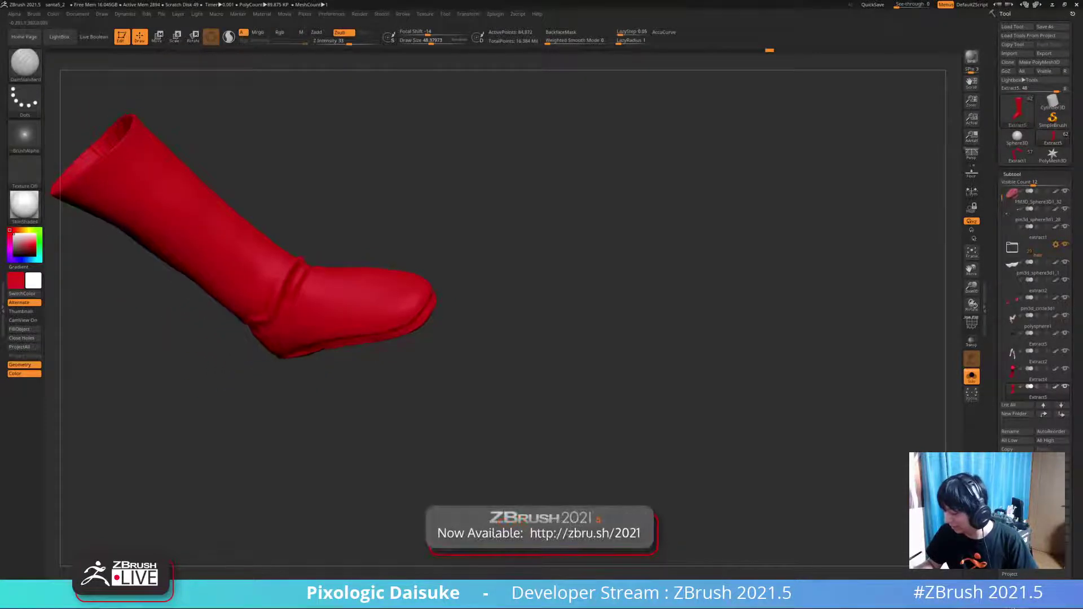
alt+right_drag(420, 337, 332, 367)
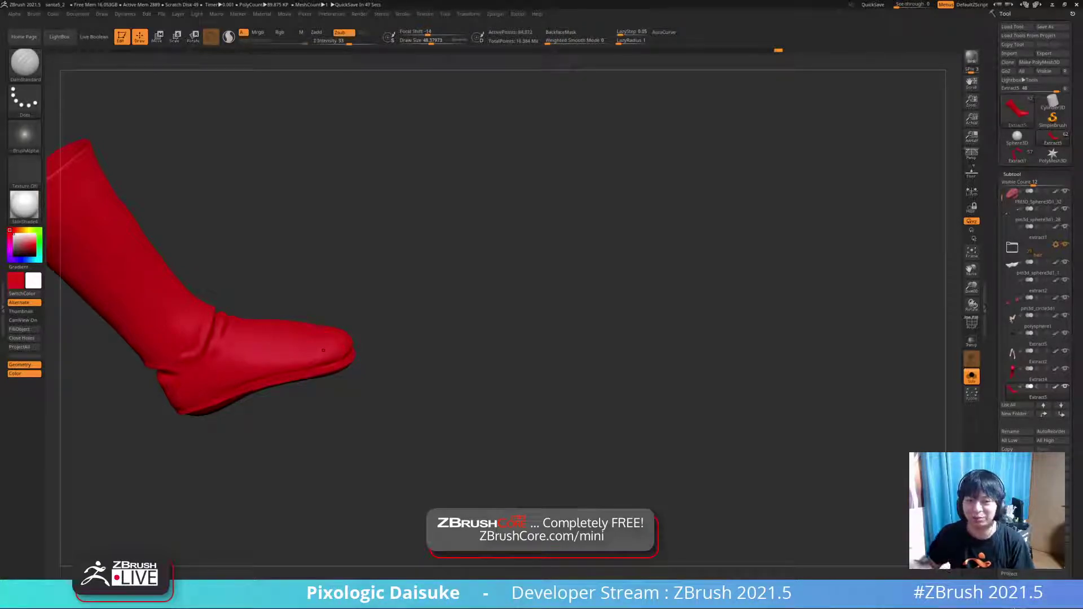
mouse_move(387, 322)
mouse_down()
mouse_move(468, 333)
mouse_move(398, 321)
mouse_up()
ctrl+right_drag(388, 314, 511, 322)
drag(510, 322, 497, 314)
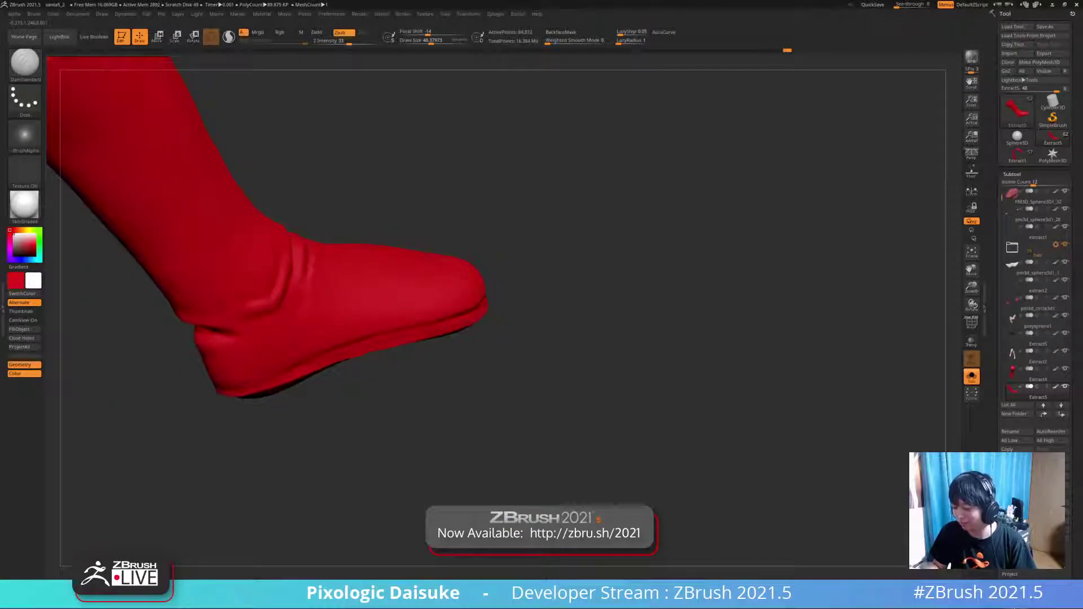
drag(406, 344, 406, 304)
- Smooth the uneven surface where the sole crease wraps around the heel
mouse_move(273, 343)
ctrl+right_down()
mouse_move(265, 368)
mouse_move(269, 299)
ctrl+right_up()
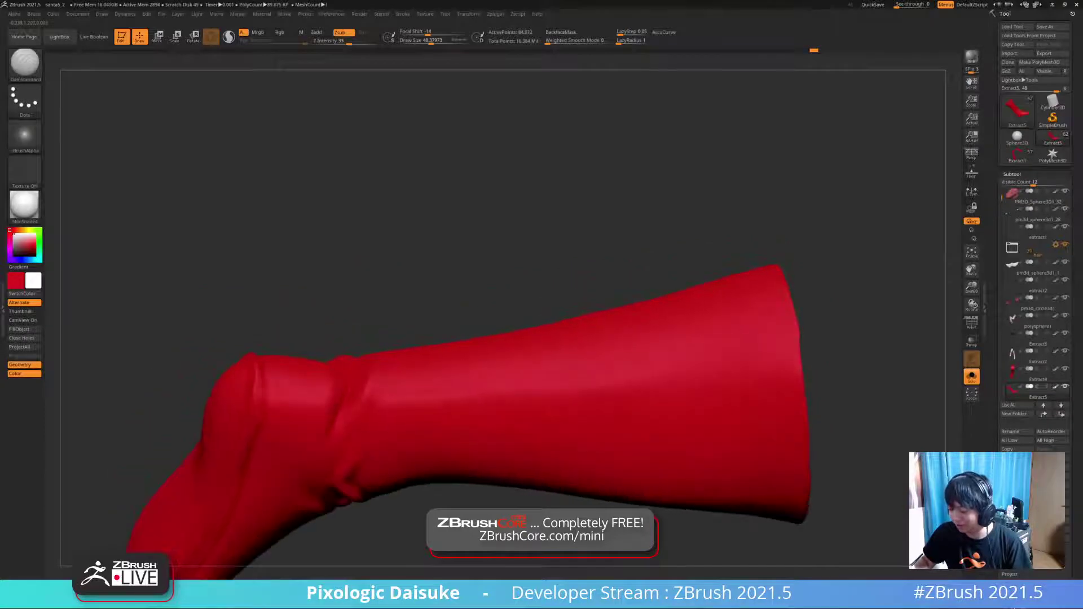
ctrl+right_drag(270, 338, 319, 254)
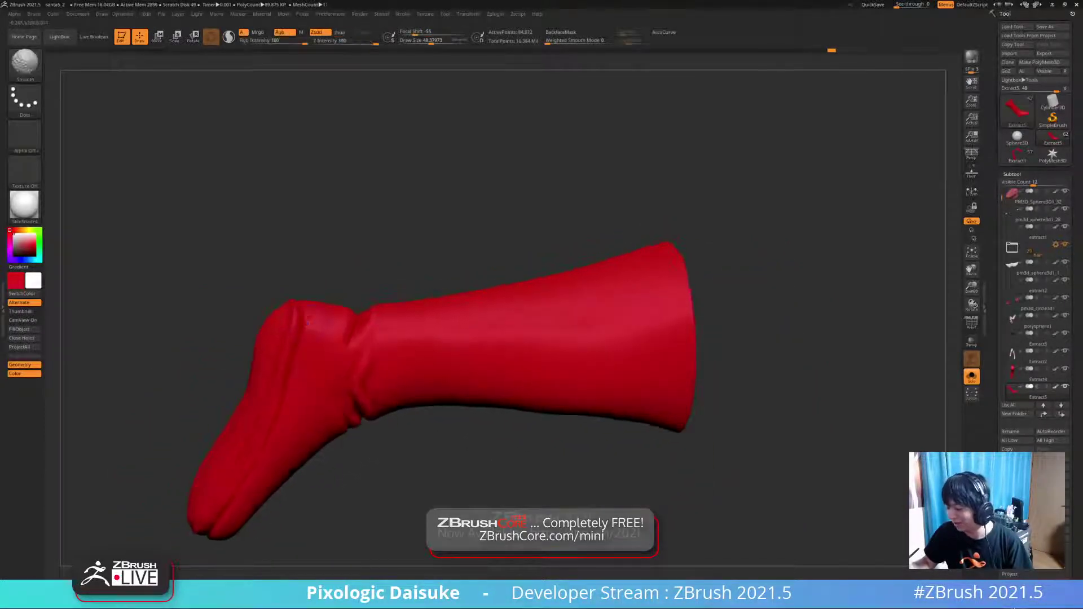
right_drag(339, 304, 322, 237)
shift+drag(296, 316, 285, 355)
mouse_move(285, 316)
right_down()
mouse_move(299, 353)
mouse_move(338, 287)
right_up()
key(alt)
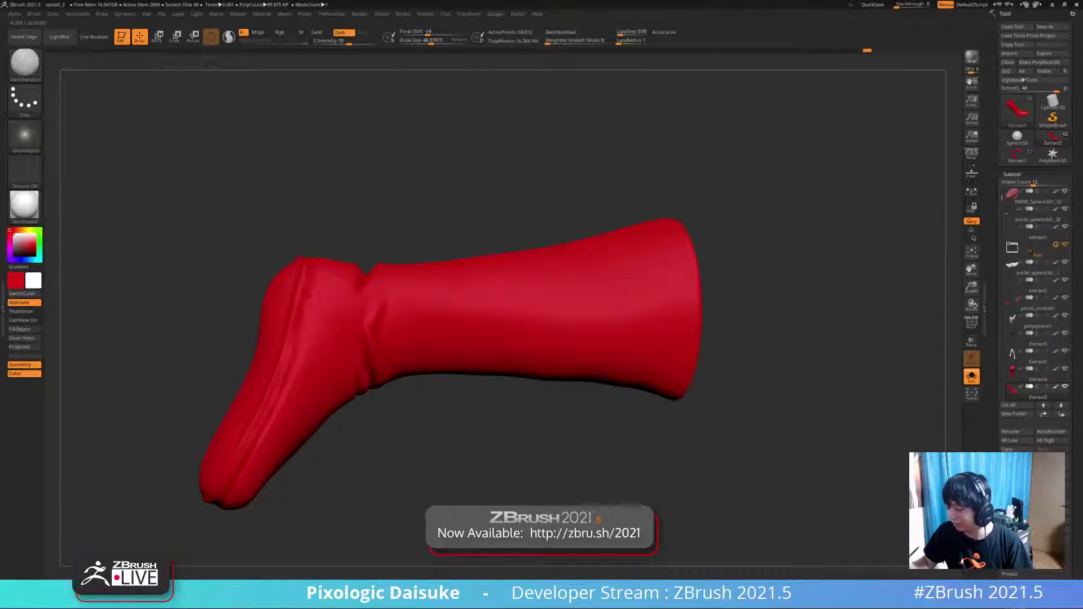
- Define the crease along the underside edge of the foot from the heel to the toe with DamStandard, smoothing between strokes
mouse_move(258, 374)
mouse_down()
mouse_move(251, 412)
mouse_move(260, 372)
mouse_move(297, 347)
mouse_move(237, 369)
mouse_move(239, 344)
mouse_move(241, 395)
mouse_move(248, 367)
mouse_move(265, 415)
mouse_up()
key(alt)
mouse_move(234, 361)
mouse_down()
mouse_move(245, 333)
mouse_move(254, 339)
mouse_move(240, 347)
mouse_move(241, 389)
mouse_move(253, 367)
mouse_move(242, 344)
mouse_up()
shift+drag(276, 388, 297, 368)
mouse_move(243, 339)
mouse_down()
mouse_move(257, 350)
mouse_move(282, 316)
mouse_move(243, 327)
mouse_move(271, 338)
mouse_move(237, 327)
mouse_up()
drag(255, 515, 320, 498)
drag(395, 338, 446, 361)
drag(271, 485, 302, 468)
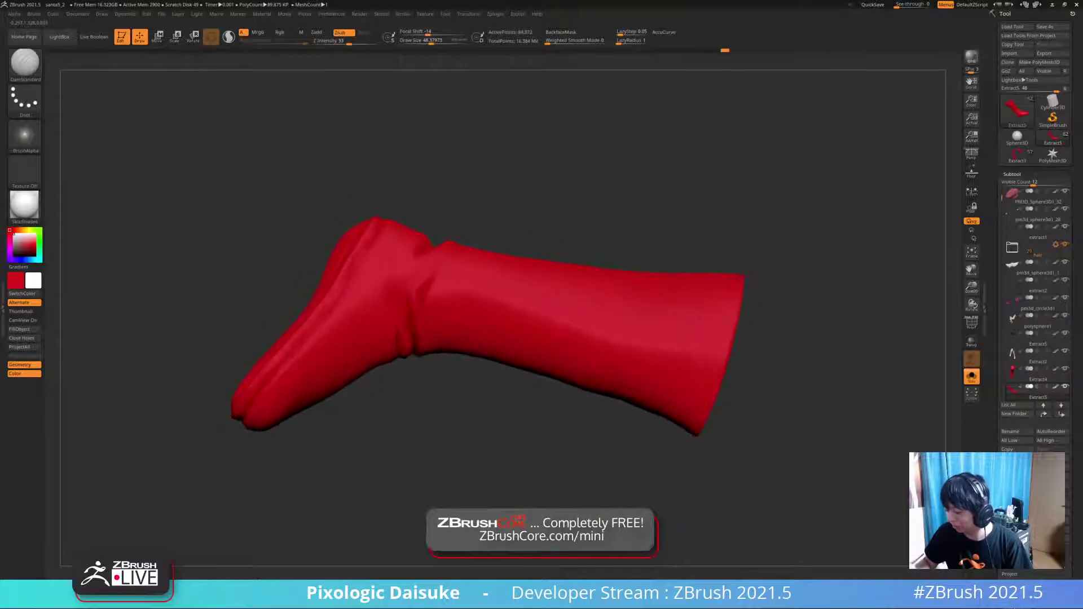
- Examine the crease around the heel from behind and show the full figure with the black sole
ctrl+right_drag(316, 451, 316, 423)
alt+drag(316, 440, 260, 491)
drag(316, 451, 237, 497)
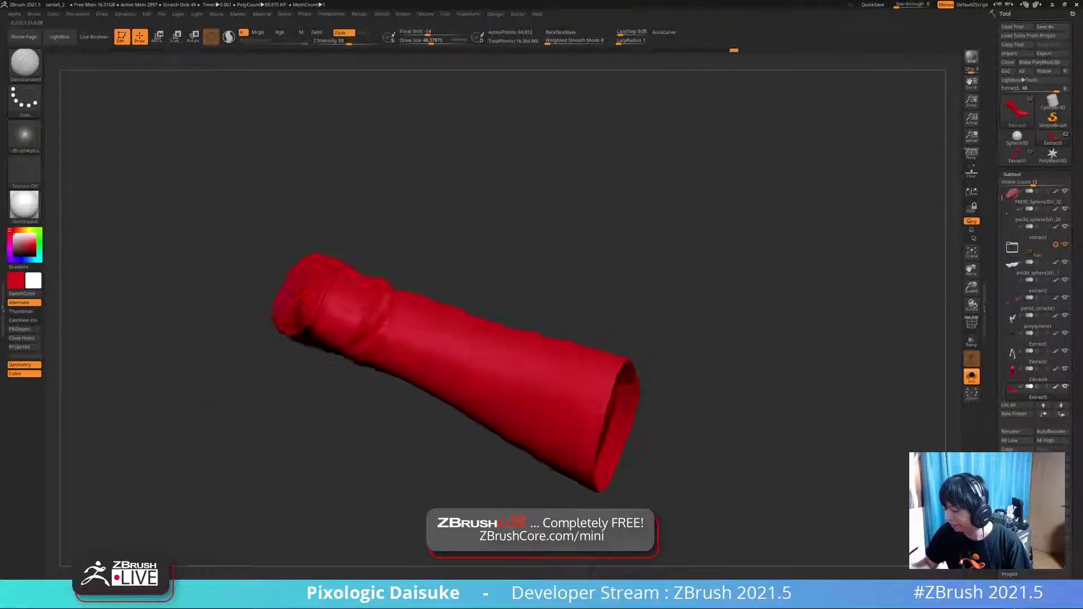
drag(237, 361, 469, 440)
key(shift+s)
drag(584, 169, 570, 189)
drag(722, 359, 762, 332)
- Switch to the SnakeHook brush with a Draw Size of about 114 and pull the boot's toe toward the black sole
key(b)
key(s)
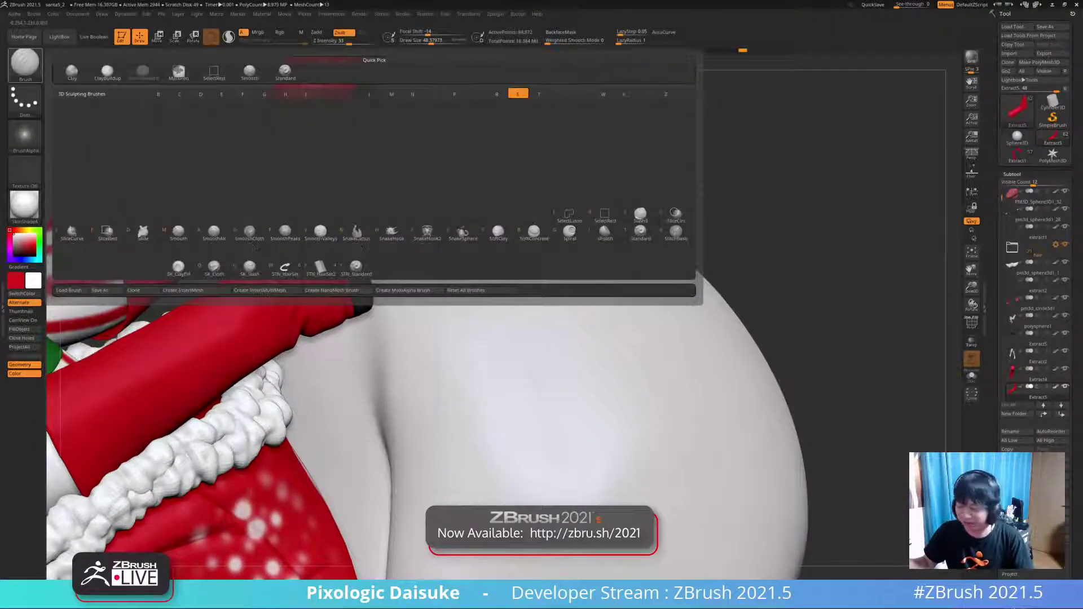
key(h)
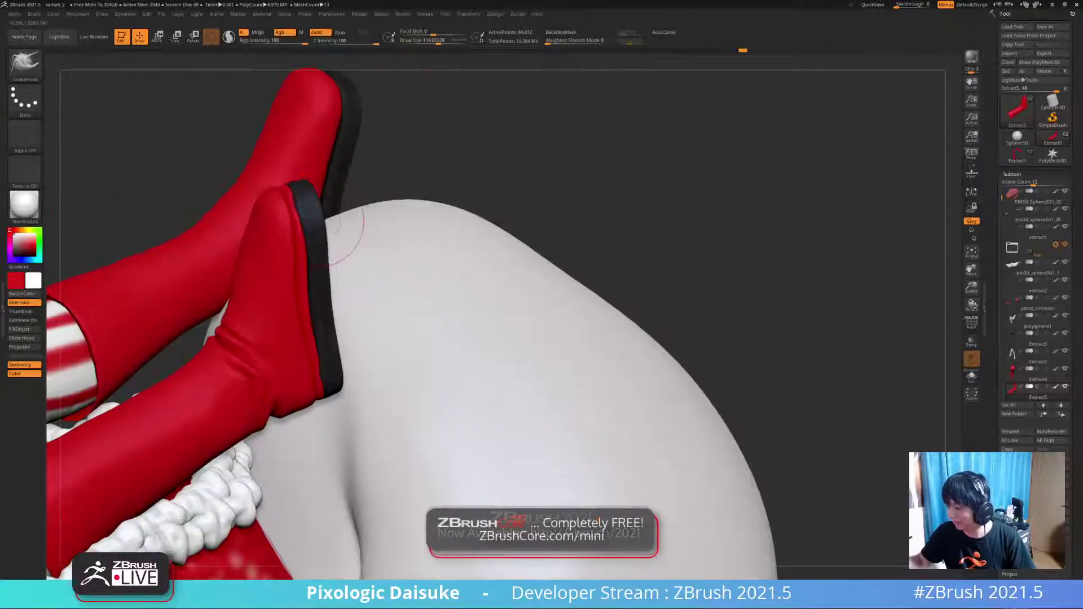
mouse_move(318, 220)
right_down()
mouse_move(372, 248)
mouse_move(343, 221)
mouse_move(349, 212)
right_up()
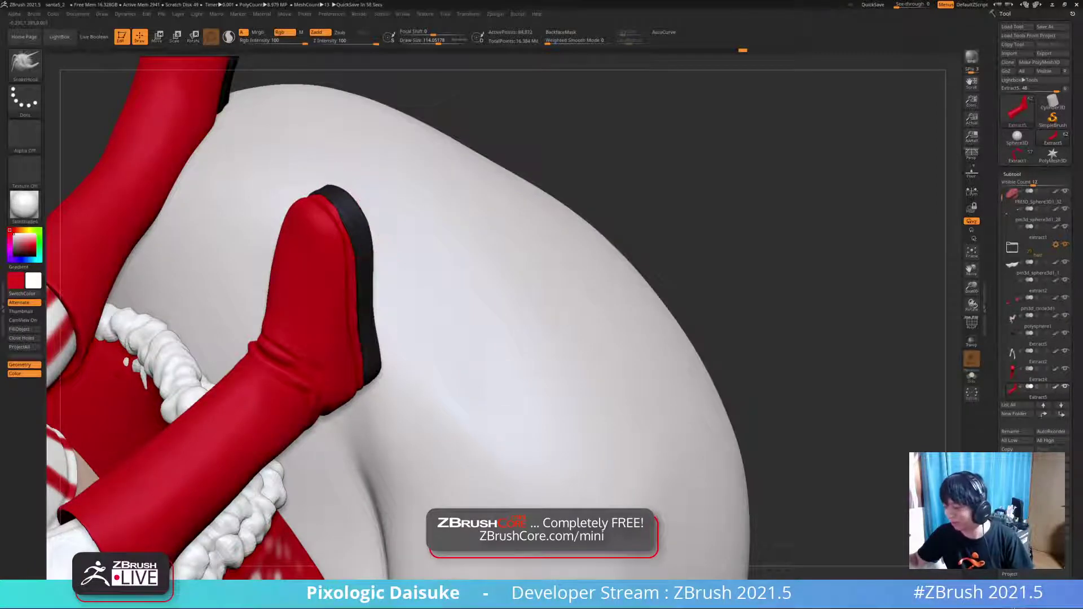
- Check the toe shape on the isolated boot and in the full figure, and undo the last toe adjustments
key(alt+s)
right_drag(348, 209, 350, 214)
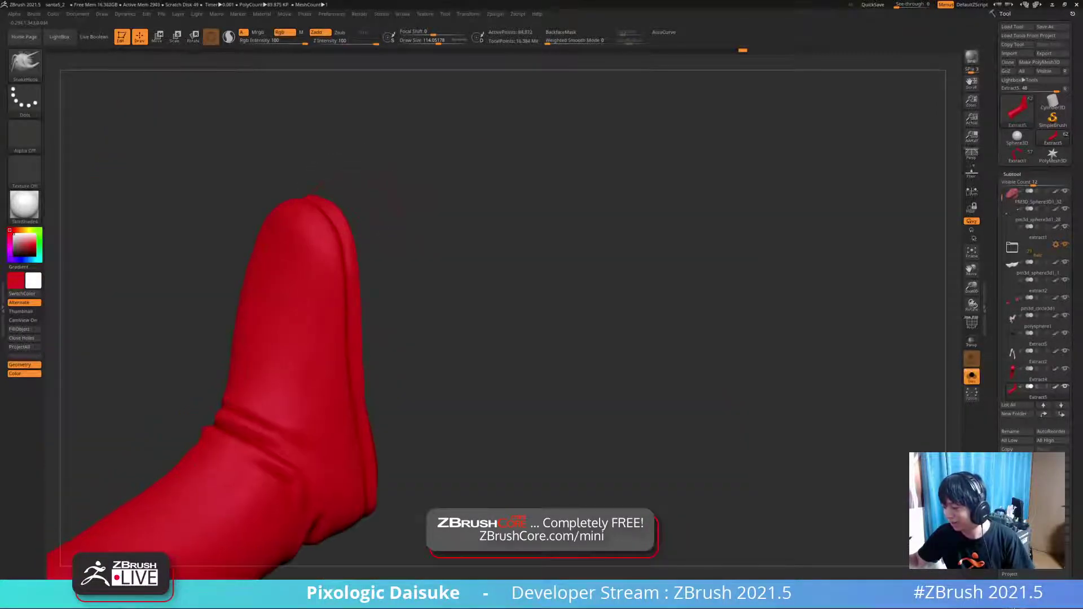
key(alt+s)
key(ctrl+z)
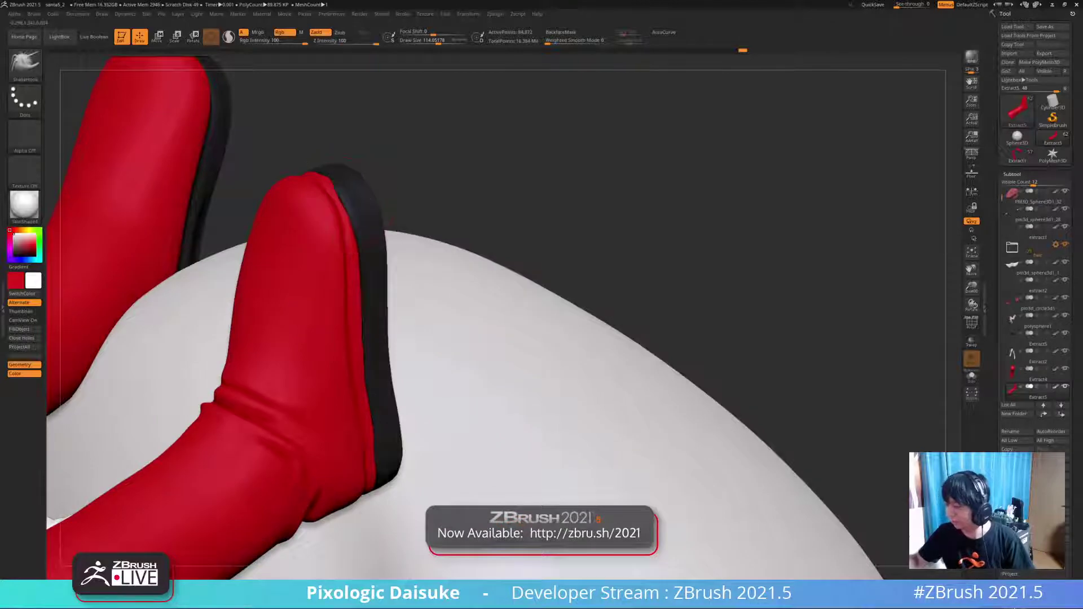
key(ctrl+z)
- Reshape the boot's toe with the SnakeHook brush so its outline follows the black sole
drag(434, 169, 489, 248)
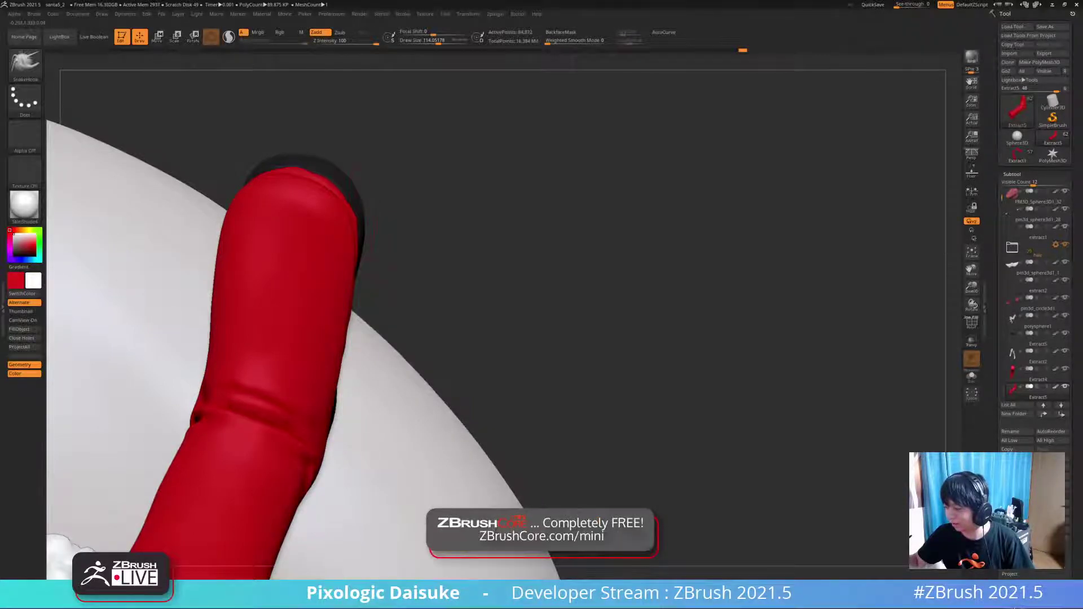
ctrl+right_drag(364, 209, 367, 254)
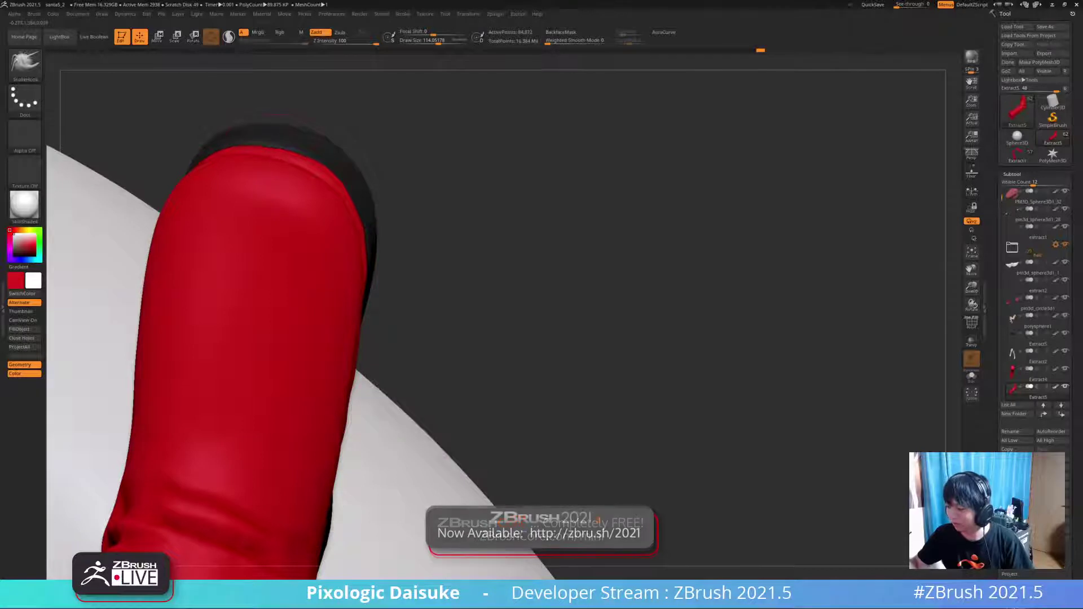
ctrl+right_drag(307, 162, 310, 132)
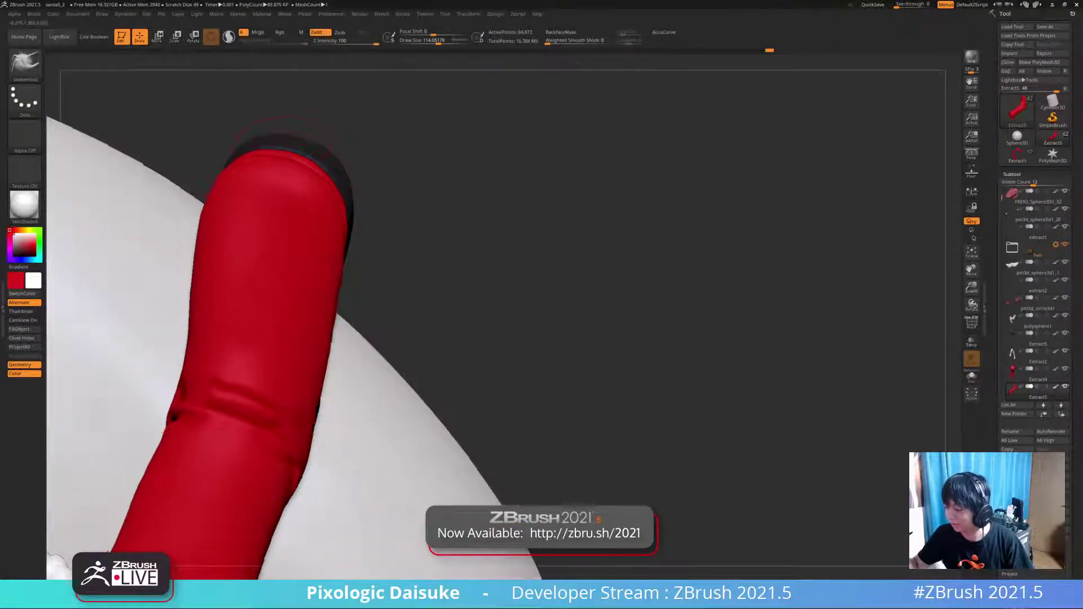
drag(309, 133, 263, 125)
mouse_move(284, 154)
right_down()
mouse_move(395, 186)
mouse_move(372, 157)
mouse_move(316, 183)
mouse_move(316, 139)
mouse_move(373, 186)
mouse_move(350, 169)
mouse_move(254, 249)
mouse_move(322, 226)
mouse_move(361, 186)
mouse_move(385, 336)
mouse_move(443, 272)
mouse_move(402, 347)
right_up()
right_drag(401, 104, 308, 148)
right_drag(358, 333, 389, 333)
- Make the figure's other red boot the active subtool and isolate it
alt+right_drag(271, 148, 276, 198)
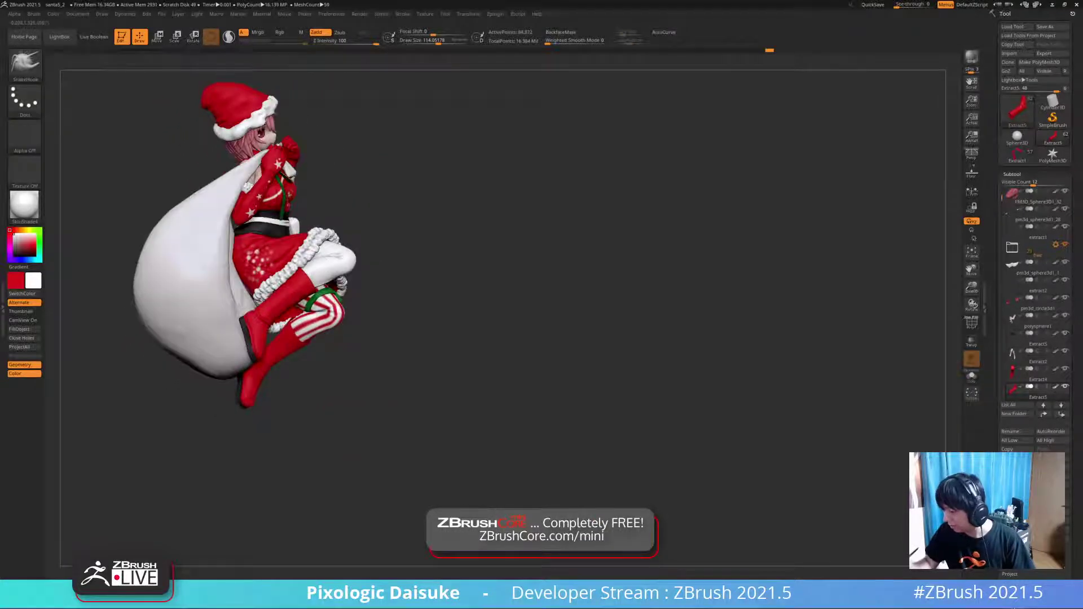
ctrl+right_drag(285, 316, 316, 321)
alt+click(283, 451)
key(alt+s)
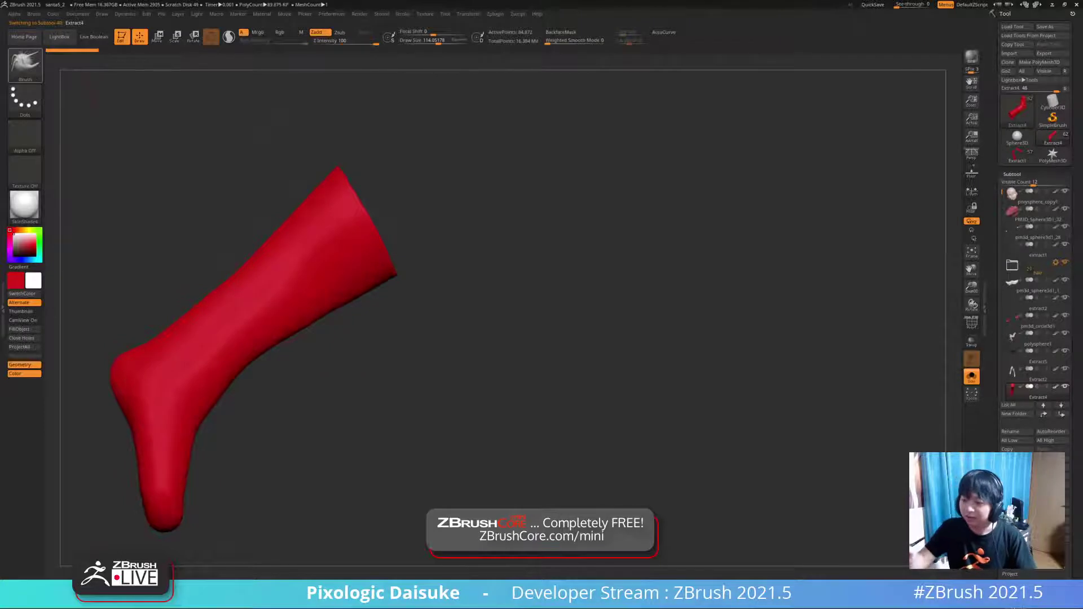
- Select the DamStandard brush for carving creases on the second boot
click(27, 65)
key(d)
key(s)
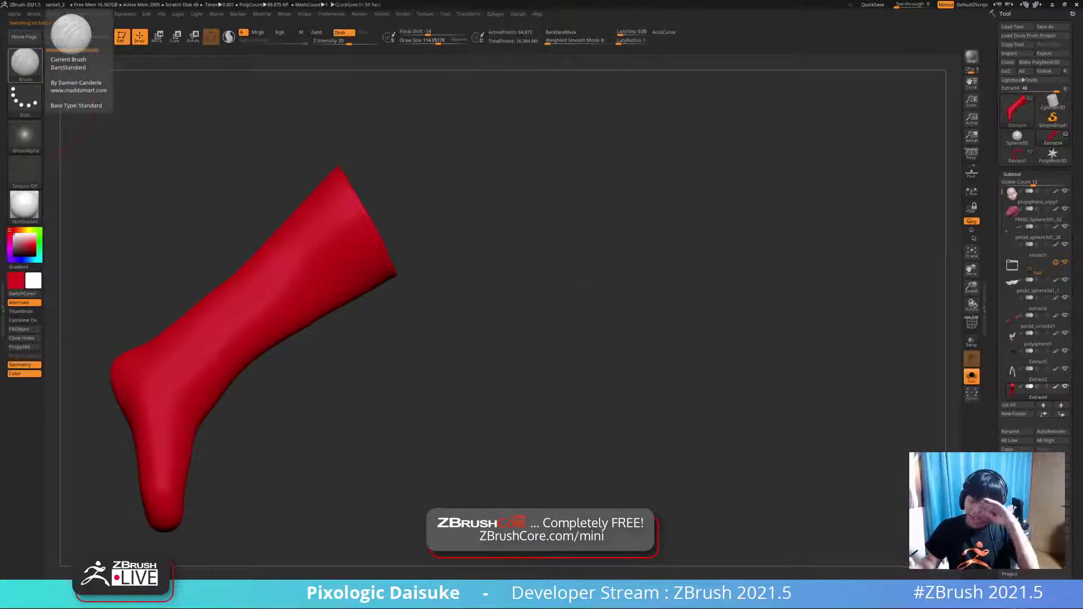
- Carve a crease down the side of the boot's ankle, just above the heel, with the DamStandard brush
alt+right_drag(172, 483, 221, 406)
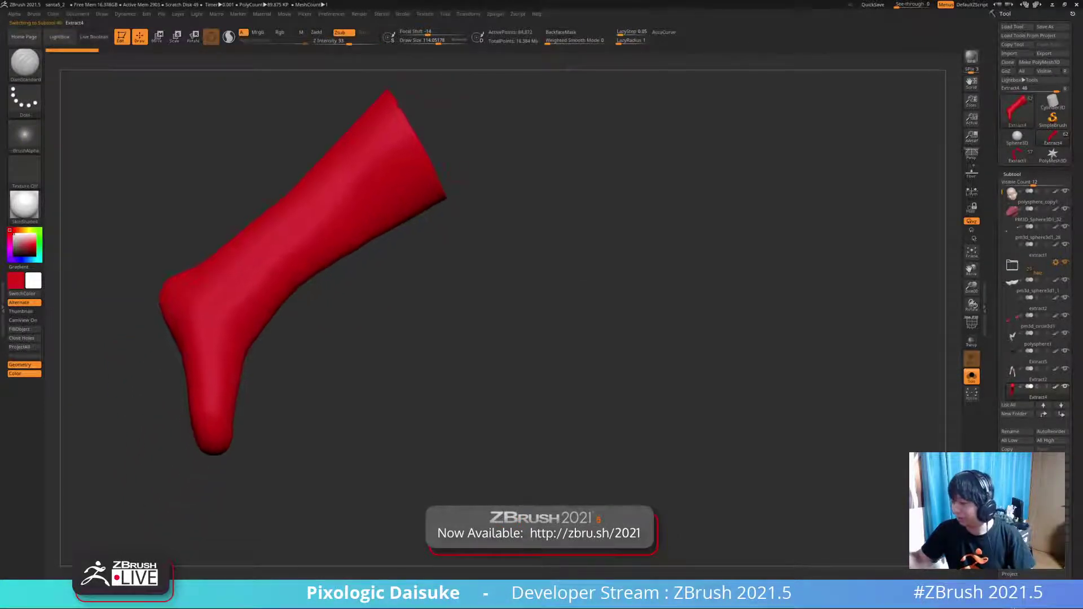
mouse_move(271, 265)
ctrl+right_down()
mouse_move(272, 307)
mouse_move(265, 299)
ctrl+right_up()
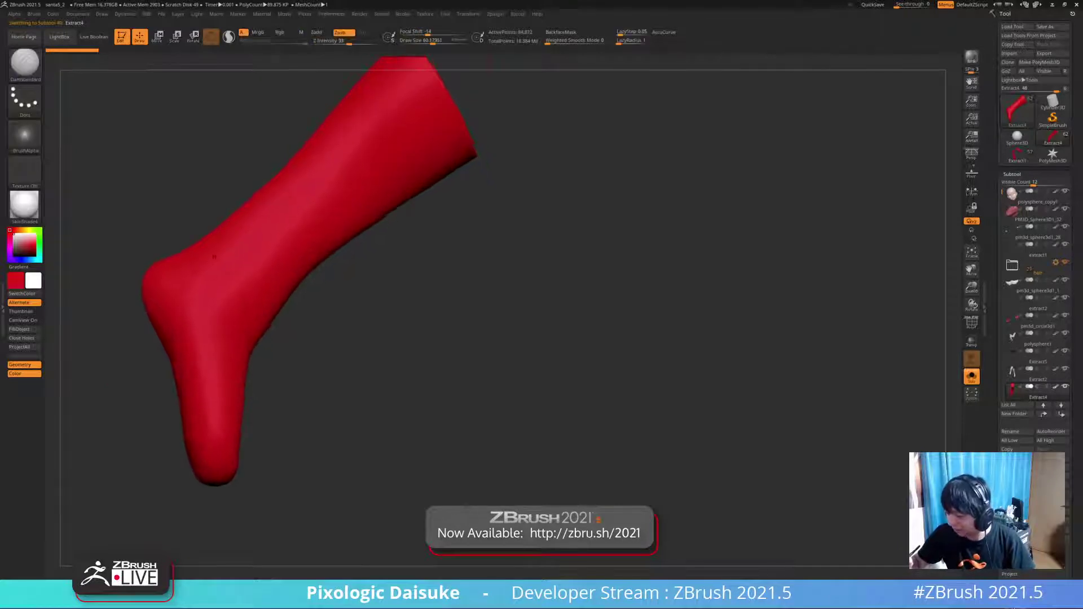
drag(214, 258, 208, 284)
mouse_move(212, 303)
right_down()
mouse_move(226, 319)
mouse_move(210, 303)
right_up()
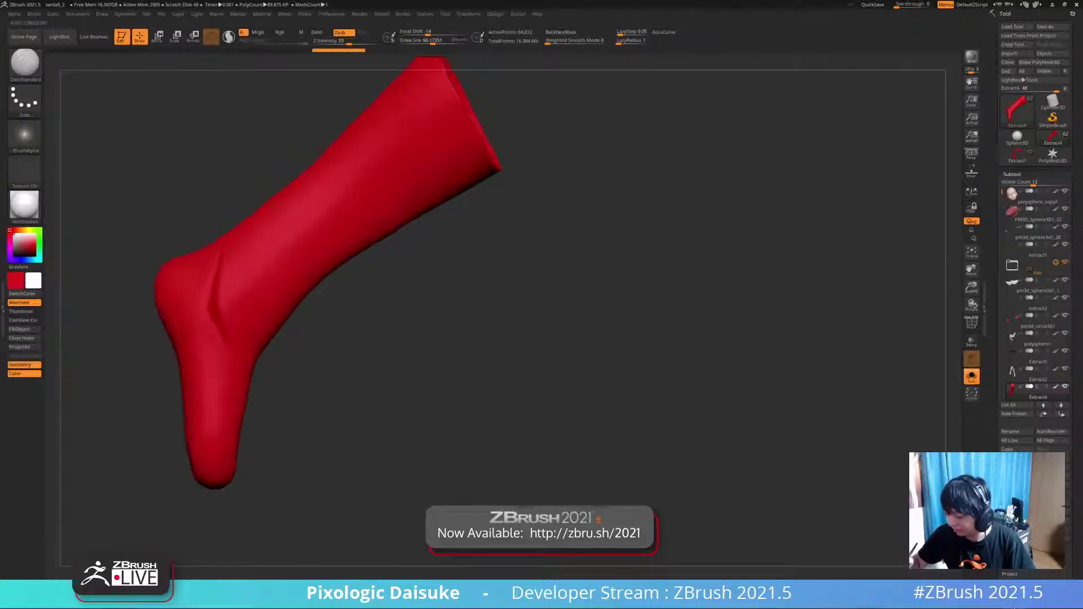
drag(218, 260, 211, 299)
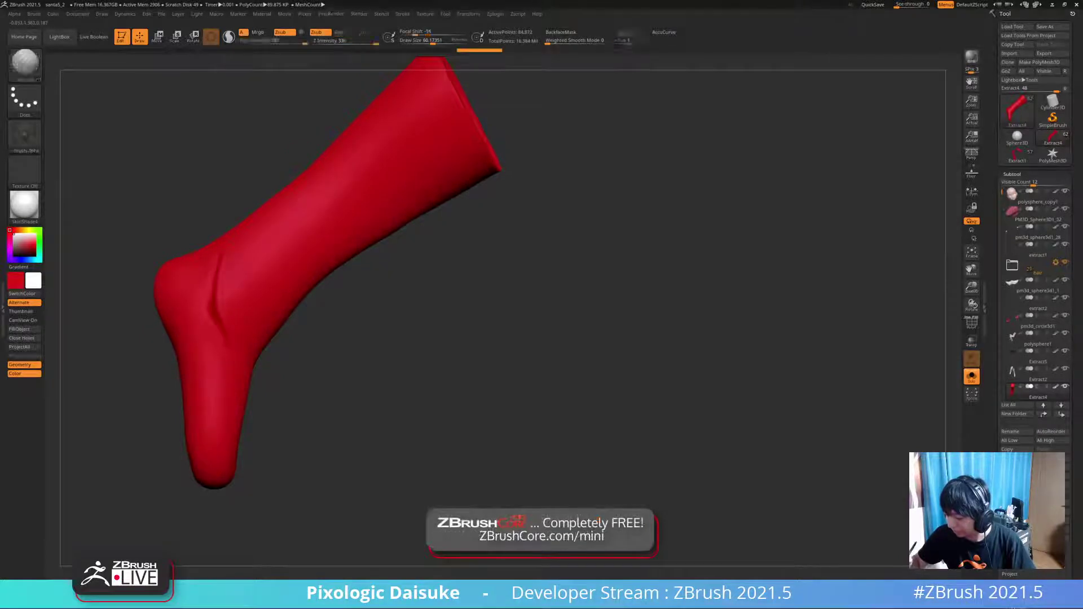
- Soften the side ankle crease and extend its lower end towards the instep
shift+drag(221, 261, 216, 285)
right_drag(226, 302, 186, 313)
shift+drag(197, 327, 208, 321)
right_drag(209, 316, 239, 309)
drag(219, 302, 229, 337)
mouse_move(229, 337)
ctrl+right_down()
mouse_move(204, 267)
mouse_move(197, 293)
mouse_move(174, 265)
mouse_move(209, 277)
mouse_move(203, 232)
ctrl+right_up()
- Carve the crease around the back of the ankle above the heel
mouse_move(224, 316)
right_down()
mouse_move(221, 356)
mouse_move(244, 357)
mouse_move(229, 330)
mouse_move(226, 370)
mouse_move(212, 344)
mouse_move(235, 358)
right_up()
alt+right_drag(243, 395, 232, 316)
mouse_move(232, 361)
right_down()
mouse_move(271, 339)
mouse_move(327, 350)
right_up()
right_drag(226, 316, 234, 345)
mouse_move(189, 231)
right_down()
mouse_move(183, 260)
mouse_move(219, 263)
mouse_move(225, 299)
right_up()
mouse_move(225, 299)
right_down()
mouse_move(212, 316)
mouse_move(263, 307)
mouse_move(254, 303)
right_up()
shift+drag(246, 260, 223, 271)
mouse_move(271, 305)
right_down()
mouse_move(228, 291)
mouse_move(278, 309)
right_up()
drag(239, 272, 207, 298)
mouse_move(271, 305)
right_down()
mouse_move(282, 300)
mouse_move(271, 299)
right_up()
drag(242, 277, 210, 295)
right_drag(271, 299, 268, 316)
- Smooth the crease where it wraps behind the heel
shift+drag(218, 284, 234, 279)
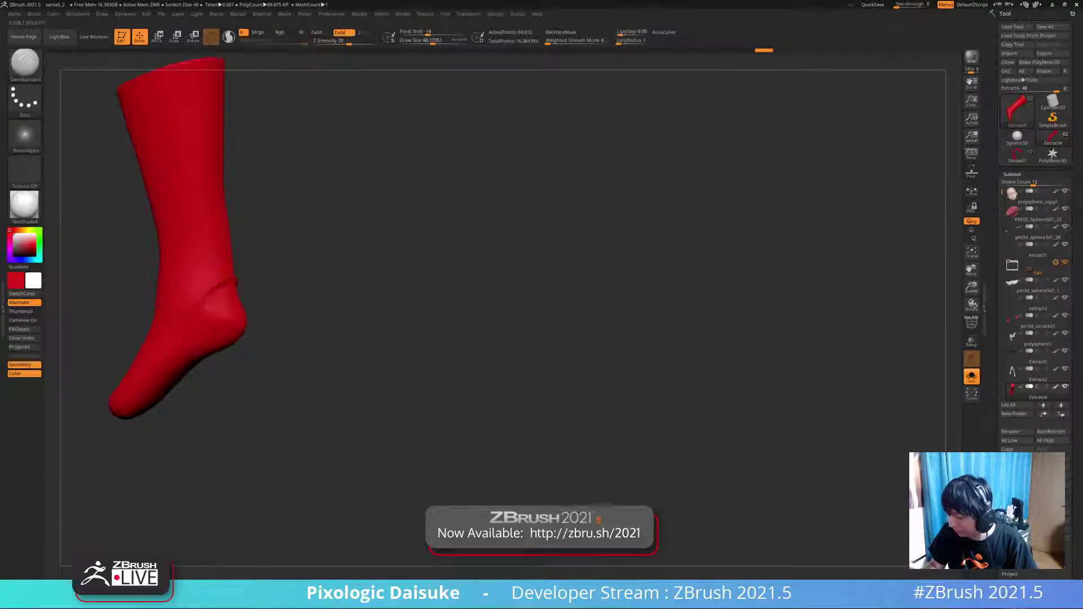
right_drag(268, 316, 275, 314)
shift+drag(231, 281, 212, 296)
right_drag(271, 307, 294, 325)
ctrl+right_drag(294, 325, 298, 345)
right_drag(298, 345, 310, 339)
mouse_move(244, 300)
shift+mouse_down()
mouse_move(240, 271)
mouse_move(226, 301)
shift+mouse_up()
mouse_move(282, 316)
ctrl+right_down()
mouse_move(276, 299)
mouse_move(268, 316)
mouse_move(276, 309)
ctrl+right_up()
- Carve a diagonal crease down the opposite side of the ankle towards the sole and soften it
drag(236, 279, 227, 314)
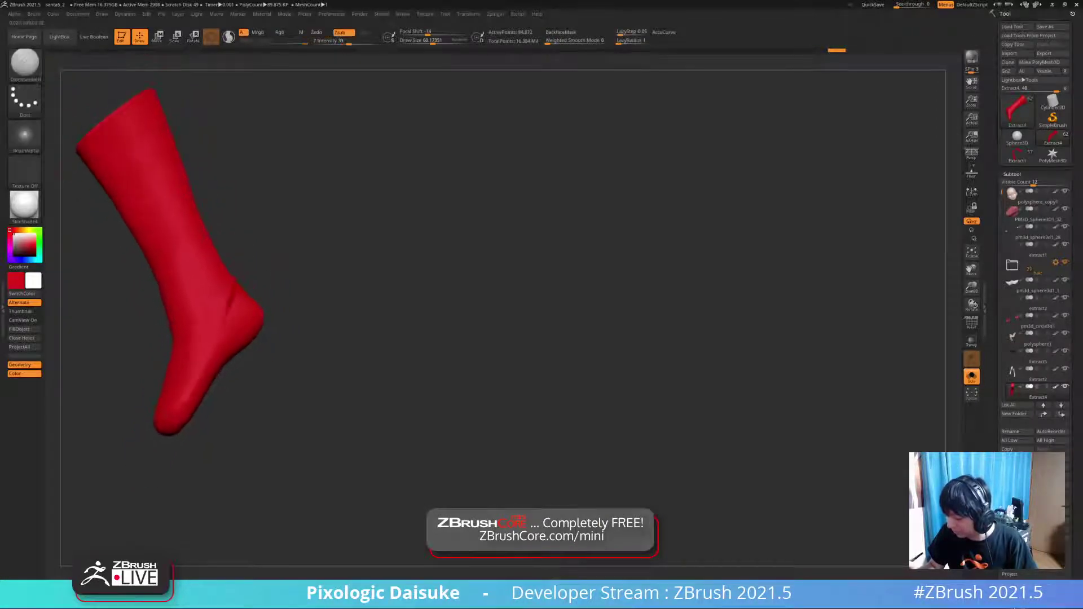
mouse_move(234, 294)
right_down()
mouse_move(246, 284)
mouse_move(236, 298)
right_up()
drag(232, 291, 220, 348)
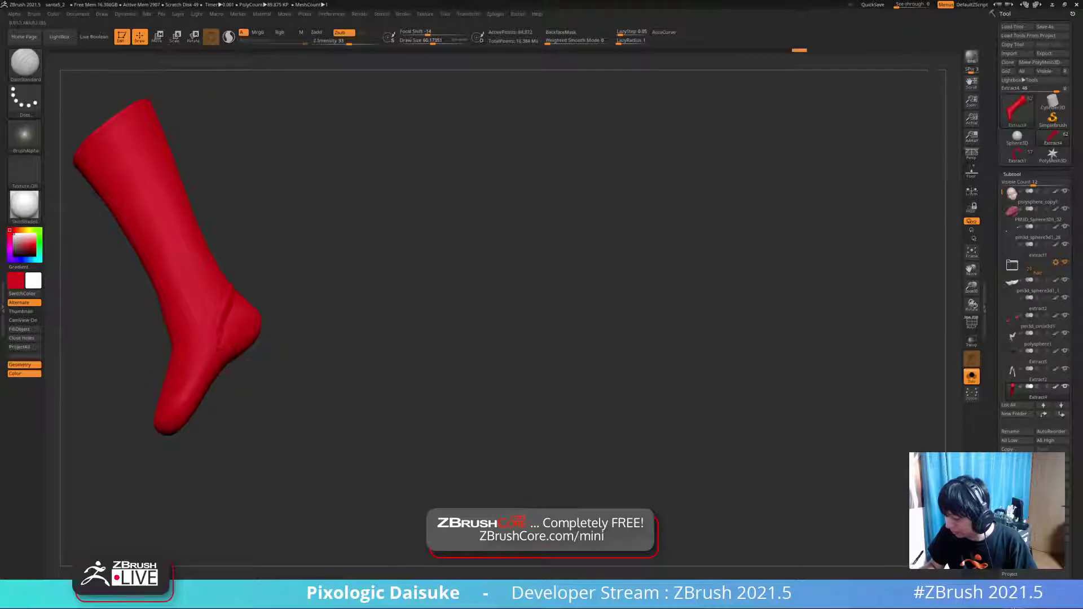
right_drag(225, 339, 237, 330)
shift+drag(239, 293, 226, 331)
- Add a second crease beside the first ankle fold, starting at the back of the ankle, to form a V-shaped fold
mouse_move(232, 321)
right_down()
mouse_move(373, 293)
mouse_move(319, 246)
mouse_move(323, 308)
right_up()
right_drag(322, 307, 341, 305)
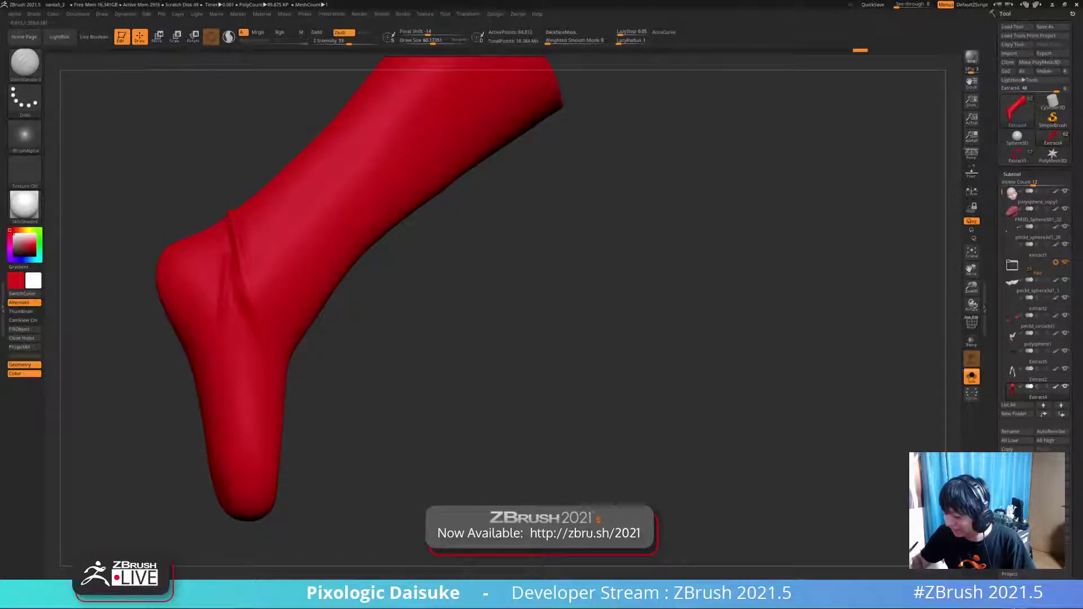
drag(231, 223, 243, 262)
mouse_move(338, 293)
right_down()
mouse_move(369, 291)
mouse_move(358, 310)
right_up()
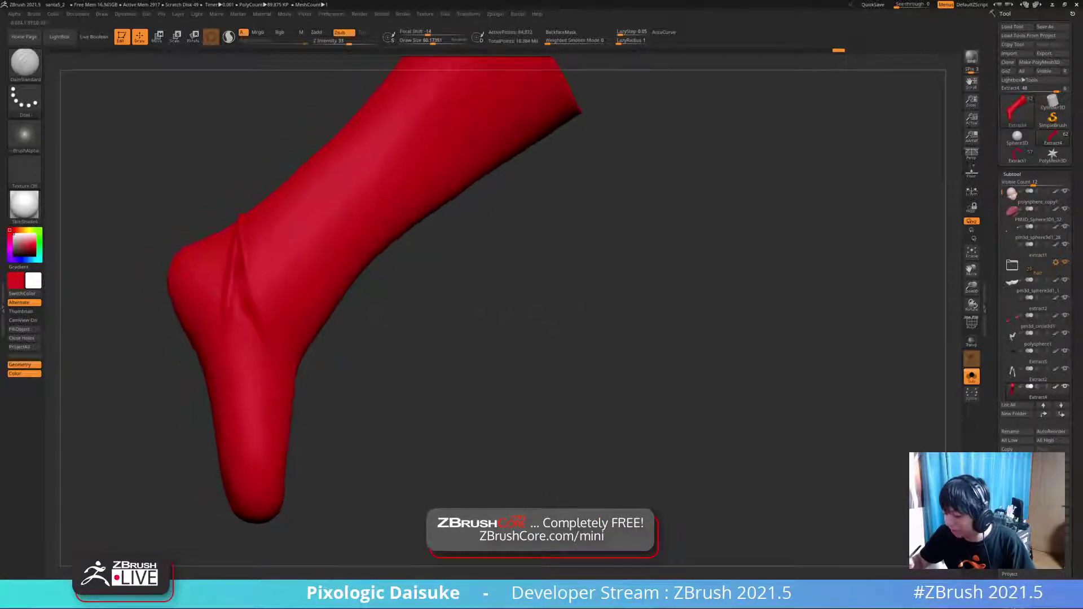
right_drag(496, 314, 536, 307)
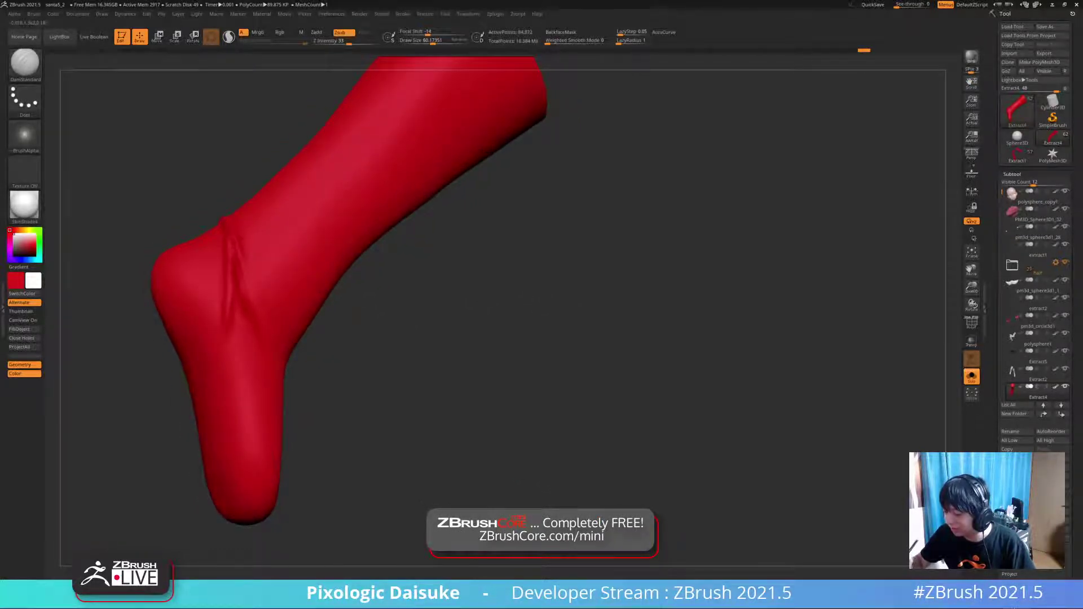
right_drag(361, 299, 342, 283)
- Undo the last three crease strokes on the ankle and redo one of them
mouse_move(395, 316)
ctrl+right_down()
mouse_move(395, 282)
mouse_move(423, 299)
ctrl+right_up()
key(ctrl+z)
key(ctrl+z)
key(ctrl+z)
key(ctrl+shift+z)
- Smooth the V-shaped ankle folds and blend their lower end towards the instep
alt+right_drag(375, 266, 358, 228)
shift+drag(218, 226, 214, 254)
mouse_move(361, 282)
right_down()
mouse_move(333, 276)
mouse_move(373, 284)
mouse_move(356, 258)
right_up()
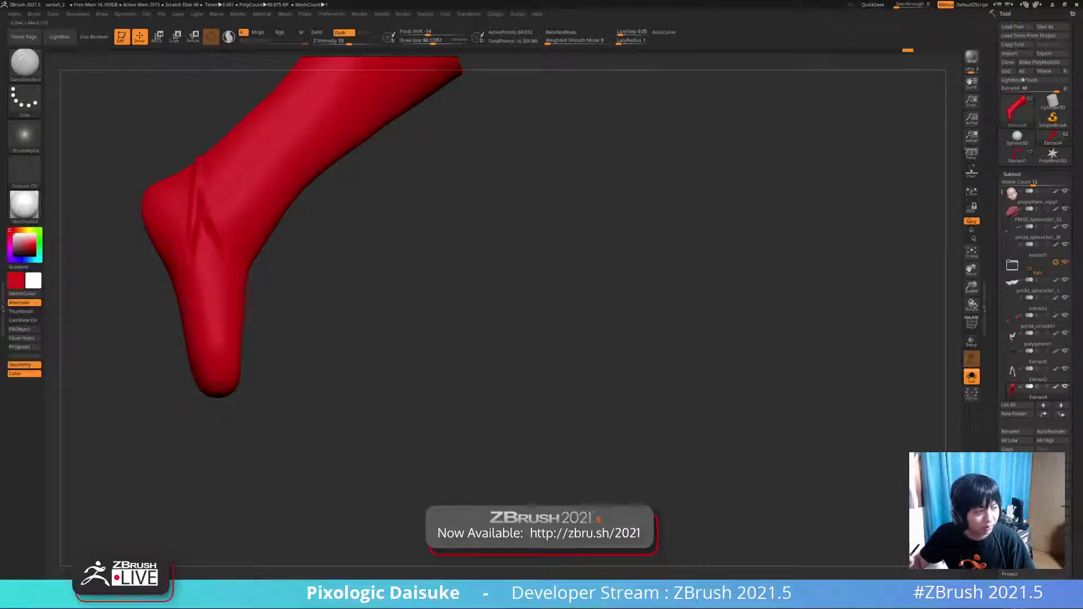
right_drag(355, 261, 395, 270)
shift+drag(211, 239, 217, 281)
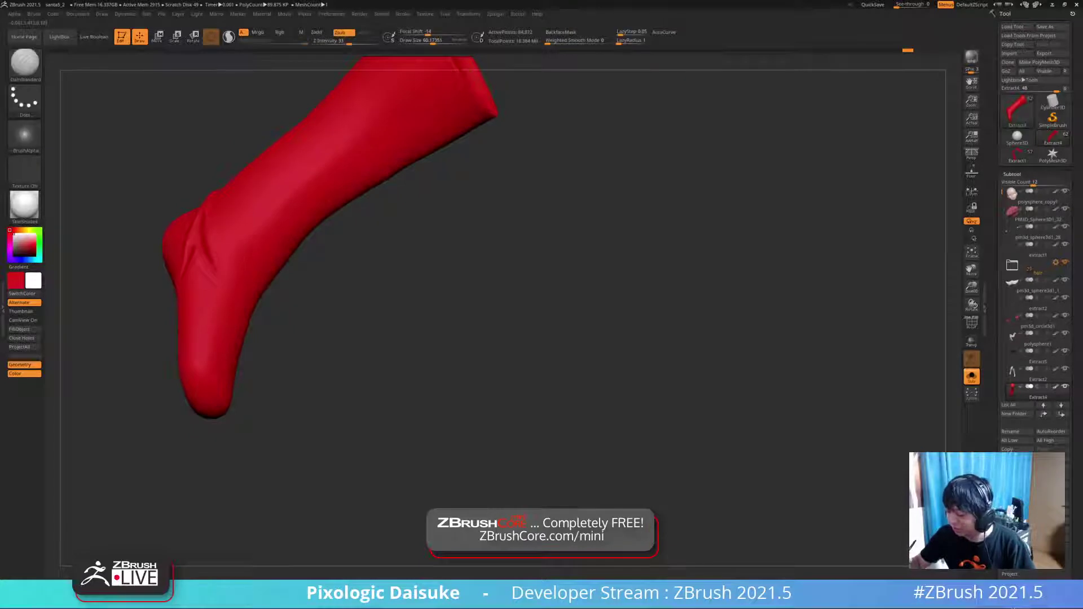
mouse_move(395, 265)
right_down()
mouse_move(350, 265)
mouse_move(385, 267)
right_up()
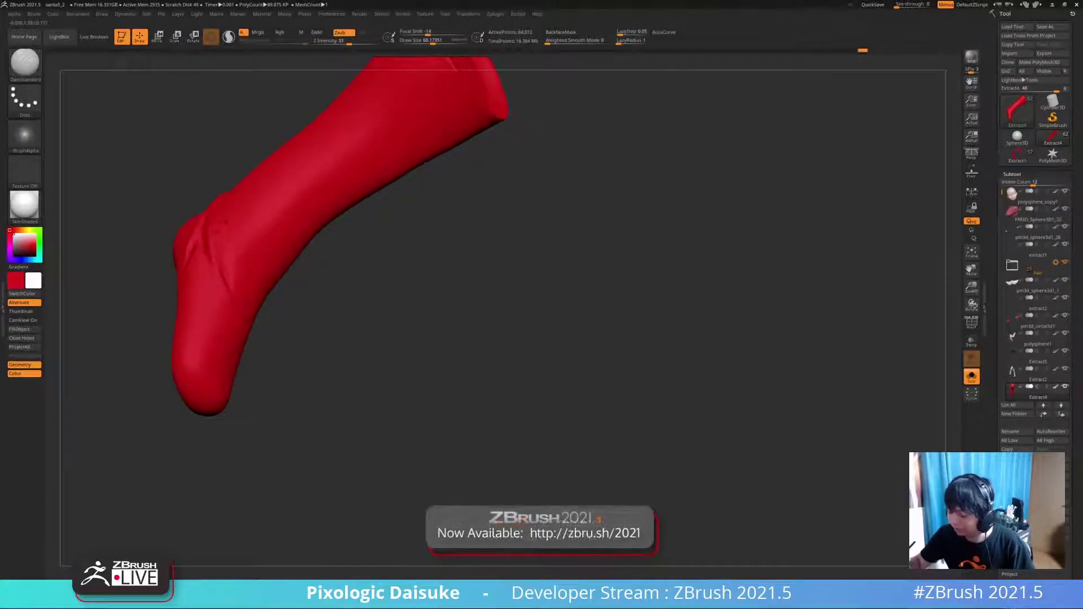
- Carve a short curved crease across the boot's instep and soften it
mouse_move(239, 263)
right_down()
mouse_move(316, 248)
mouse_move(260, 288)
mouse_move(288, 321)
mouse_move(217, 308)
mouse_move(237, 339)
mouse_move(237, 317)
right_up()
mouse_move(316, 293)
right_down()
mouse_move(260, 311)
mouse_move(265, 324)
right_up()
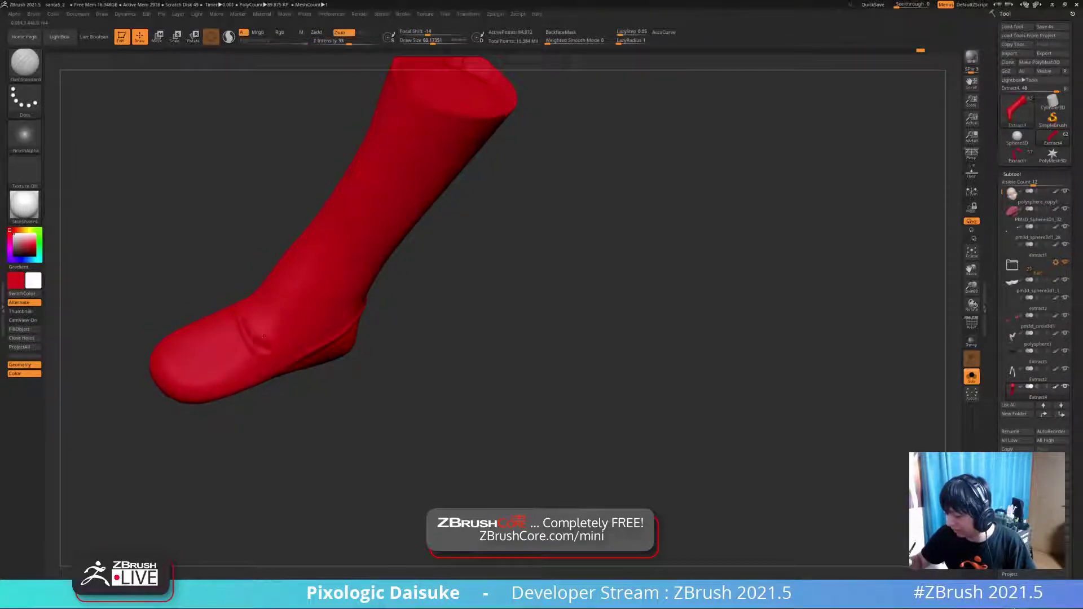
key(shift)
right_drag(456, 183, 361, 66)
key(shift)
right_drag(316, 254, 480, 285)
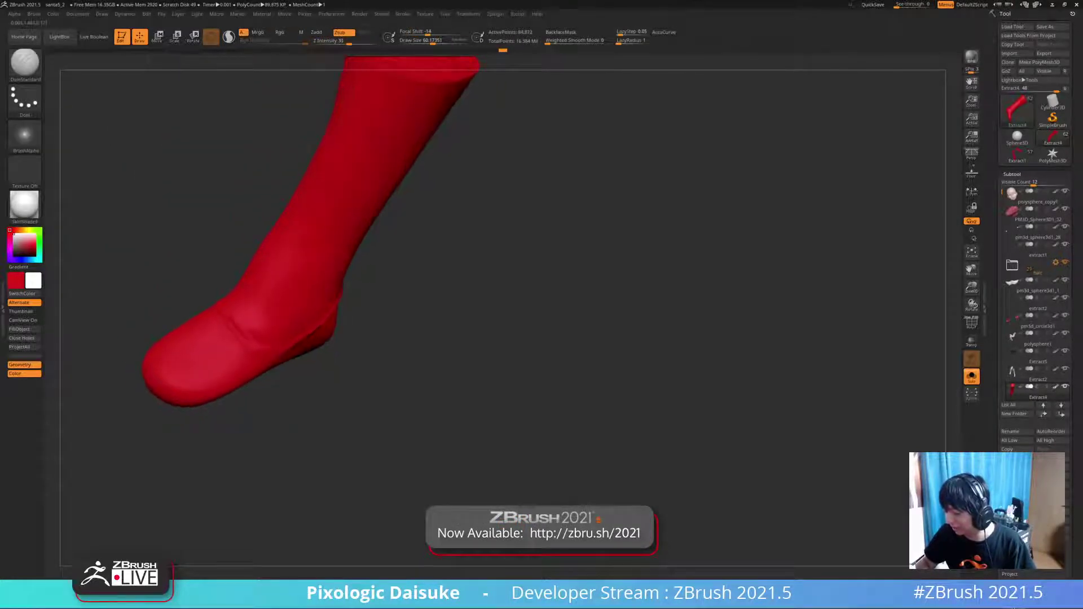
- Carve a second crease across the front of the ankle above the instep fold and smooth its end
mouse_move(287, 329)
ctrl+right_down()
mouse_move(305, 295)
mouse_move(378, 304)
mouse_move(271, 299)
mouse_move(338, 322)
mouse_move(328, 259)
mouse_move(302, 304)
mouse_move(212, 250)
mouse_move(216, 266)
mouse_move(218, 237)
mouse_move(186, 254)
mouse_move(186, 285)
mouse_move(209, 282)
ctrl+right_up()
drag(208, 282, 246, 328)
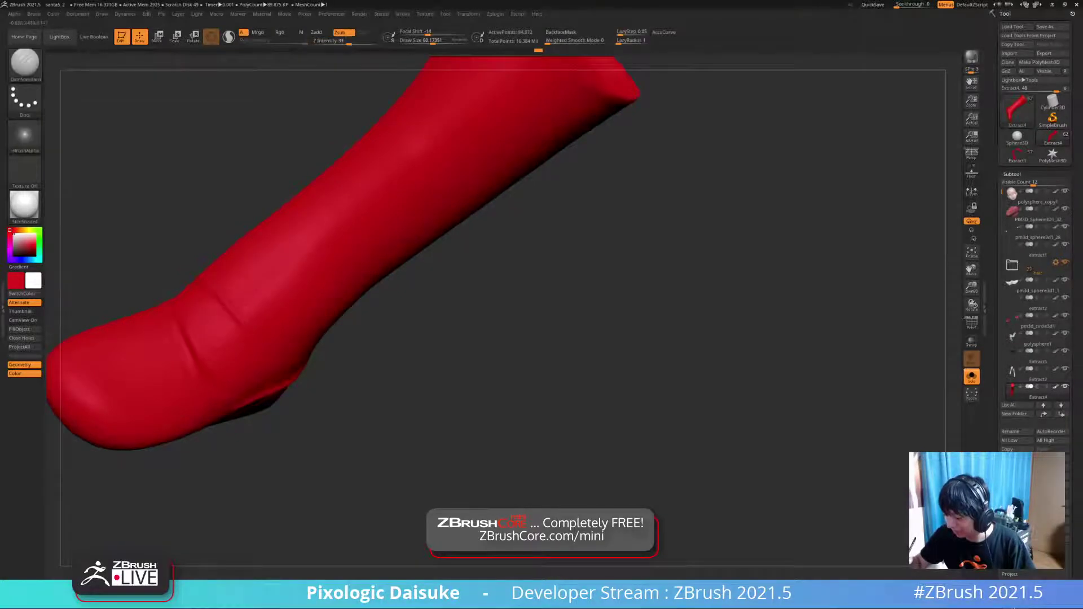
mouse_move(222, 310)
ctrl+right_down()
mouse_move(216, 286)
mouse_move(200, 291)
mouse_move(208, 325)
mouse_move(254, 291)
ctrl+right_up()
mouse_move(253, 291)
right_down()
mouse_move(246, 284)
mouse_move(243, 346)
mouse_move(250, 304)
right_up()
mouse_move(276, 373)
right_down()
mouse_move(282, 355)
mouse_move(282, 395)
mouse_move(285, 355)
right_up()
right_drag(285, 355, 294, 347)
right_drag(237, 327, 249, 331)
shift+drag(249, 331, 254, 350)
key(shift)
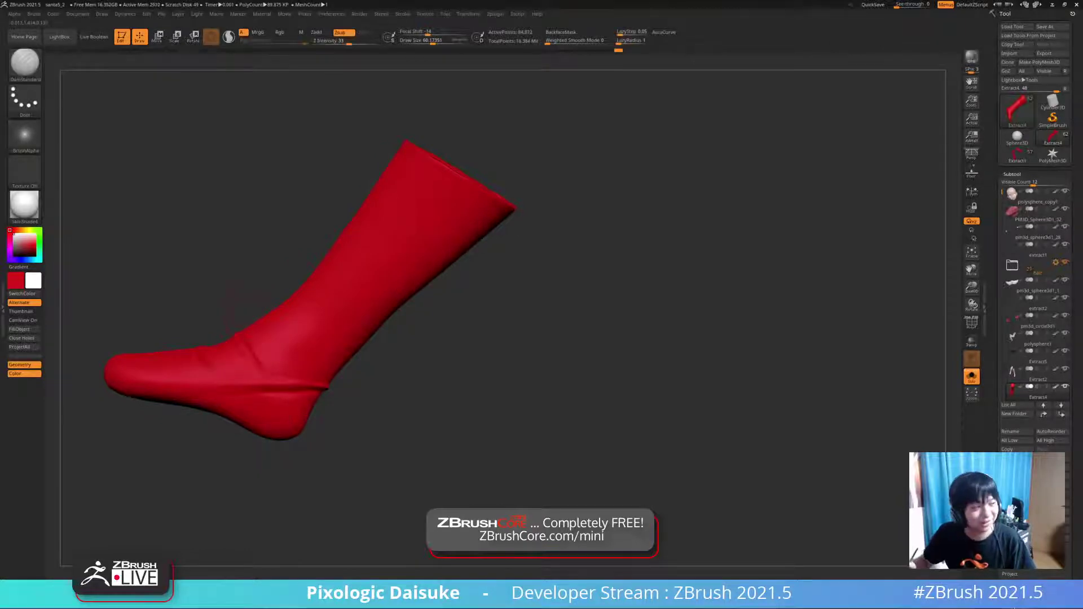
- Examine the ankle and instep folds from the side, front and cuff of the isolated boot
mouse_move(236, 312)
alt+right_down()
mouse_move(273, 292)
mouse_move(316, 337)
mouse_move(325, 386)
alt+right_up()
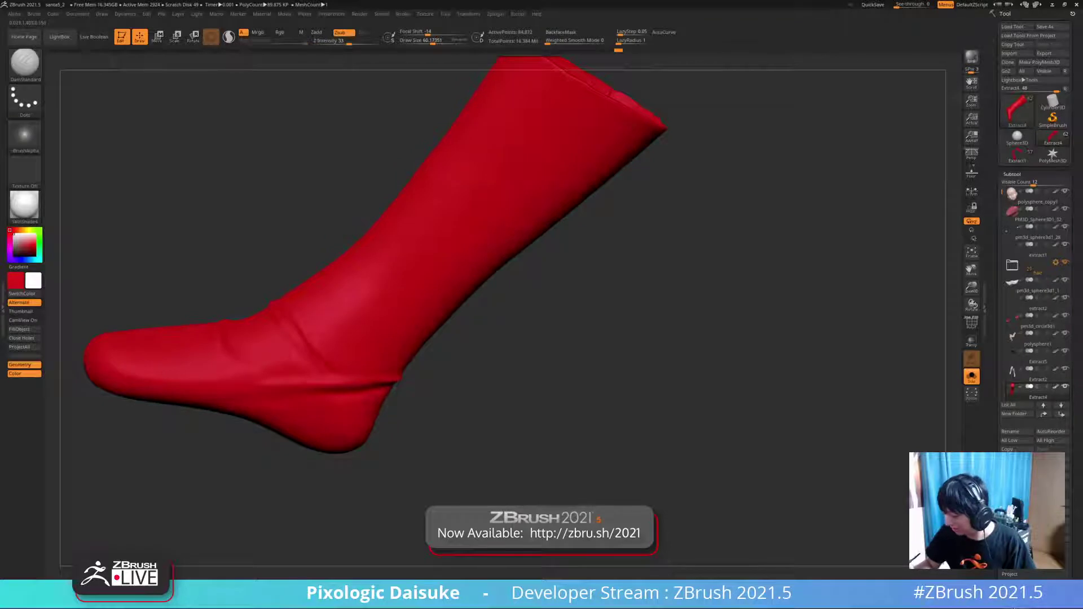
ctrl+right_drag(536, 282, 510, 260)
mouse_move(339, 338)
ctrl+right_down()
mouse_move(339, 361)
mouse_move(339, 333)
ctrl+right_up()
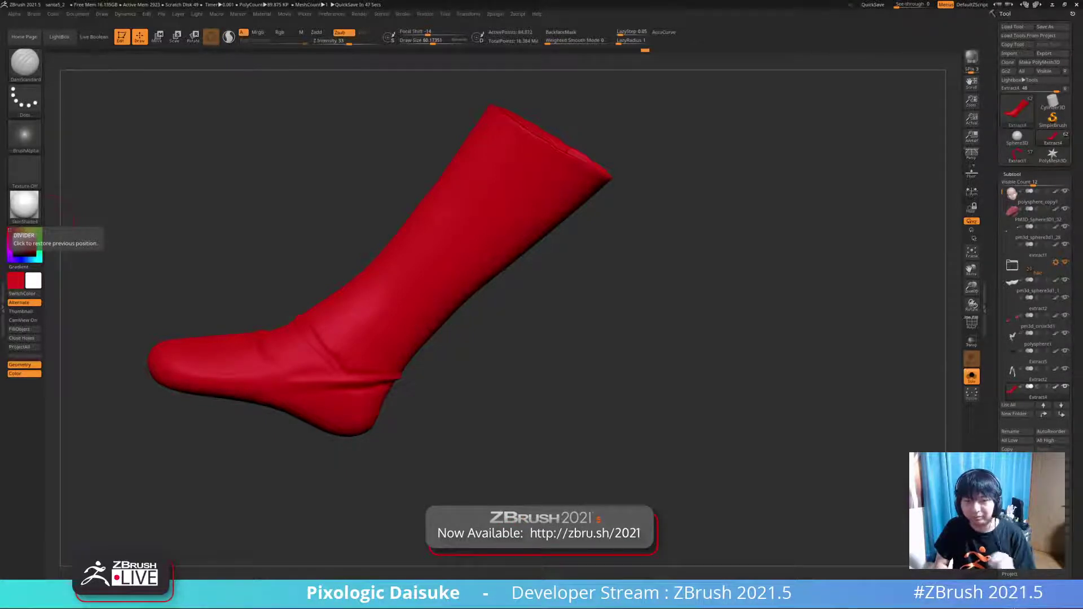
drag(68, 223, 163, 233)
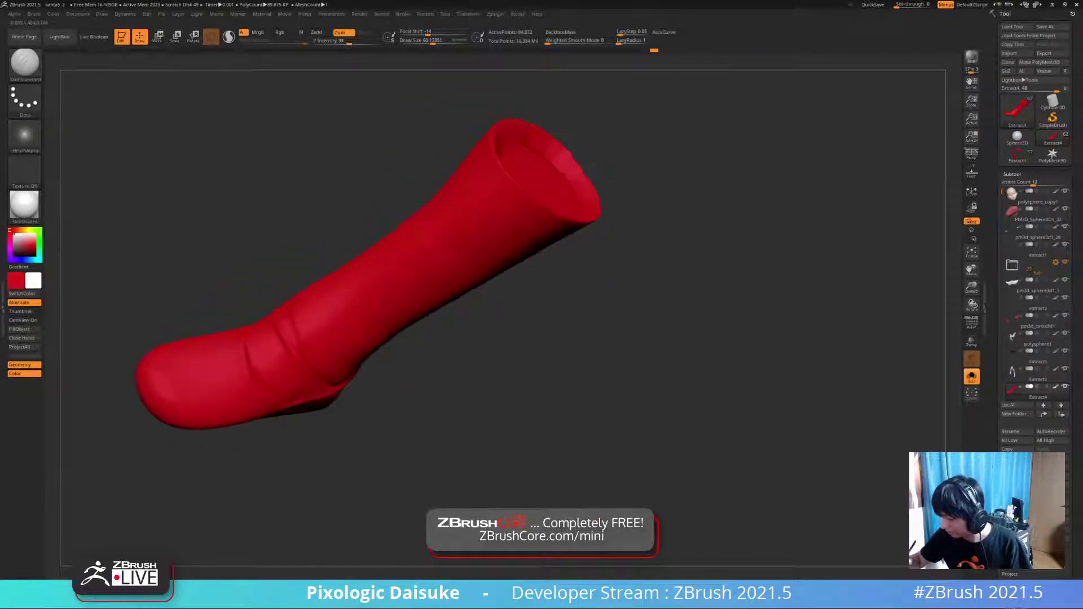
ctrl+right_drag(304, 337, 356, 282)
mouse_move(243, 274)
right_down()
mouse_move(294, 288)
mouse_move(299, 345)
right_up()
mouse_move(299, 344)
right_down()
mouse_move(327, 367)
mouse_move(333, 305)
mouse_move(470, 305)
mouse_move(420, 307)
right_up()
- Carve diagonal creases on the other side of the foot, running from the instep down towards the sole edge
alt+right_drag(420, 307, 372, 311)
alt+right_drag(350, 383, 348, 312)
drag(343, 314, 282, 319)
mouse_move(282, 319)
right_down()
mouse_move(344, 322)
mouse_move(327, 282)
mouse_move(291, 274)
mouse_move(276, 305)
right_up()
drag(257, 357, 323, 308)
mouse_move(323, 308)
right_down()
mouse_move(350, 299)
mouse_move(361, 333)
mouse_move(310, 352)
right_up()
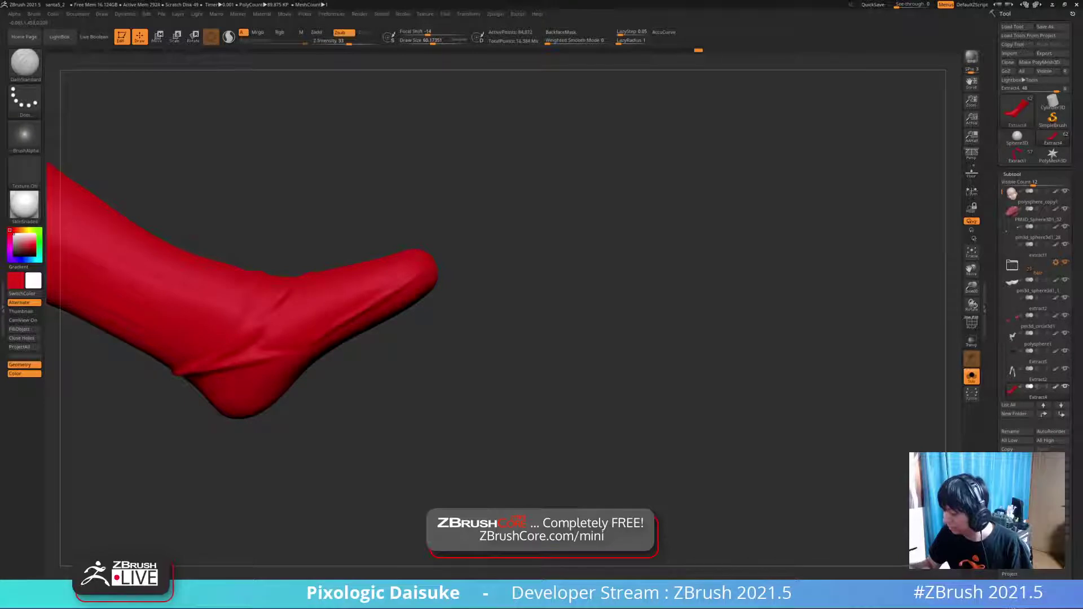
- Carve a crease along the boot's lower edge from the toe to the heel, where the upper meets the sole
right_drag(316, 305, 299, 338)
alt+right_drag(361, 271, 279, 343)
right_drag(338, 293, 291, 321)
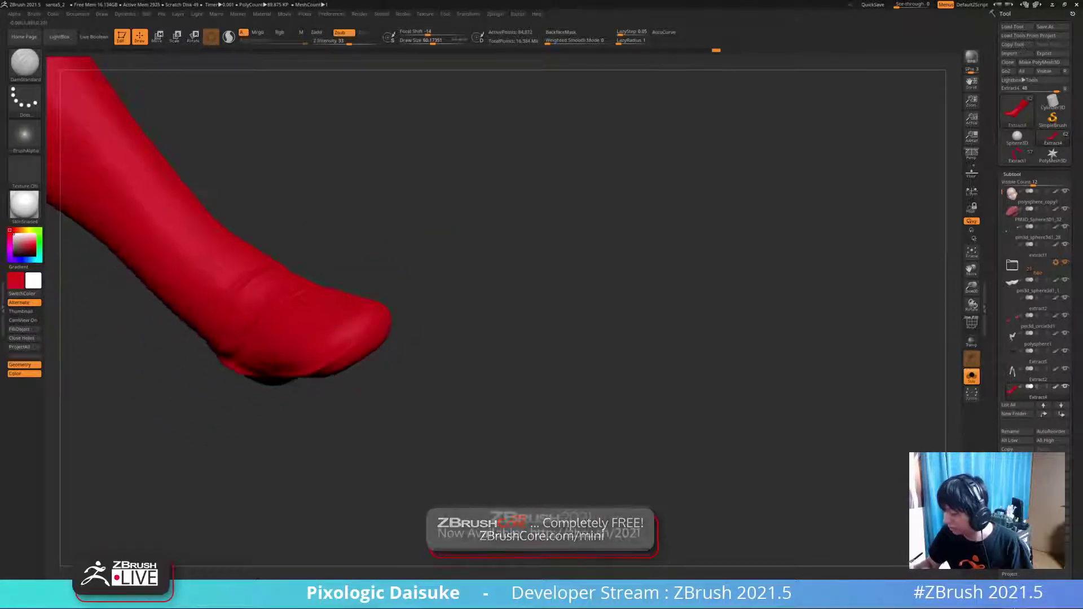
right_drag(350, 293, 271, 290)
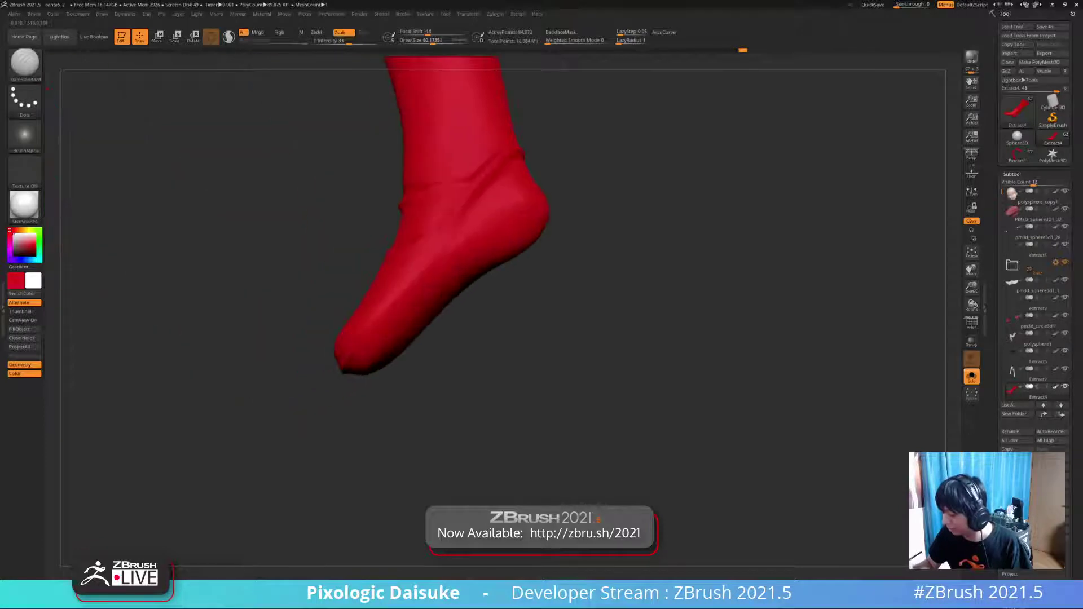
alt+right_drag(363, 336, 298, 449)
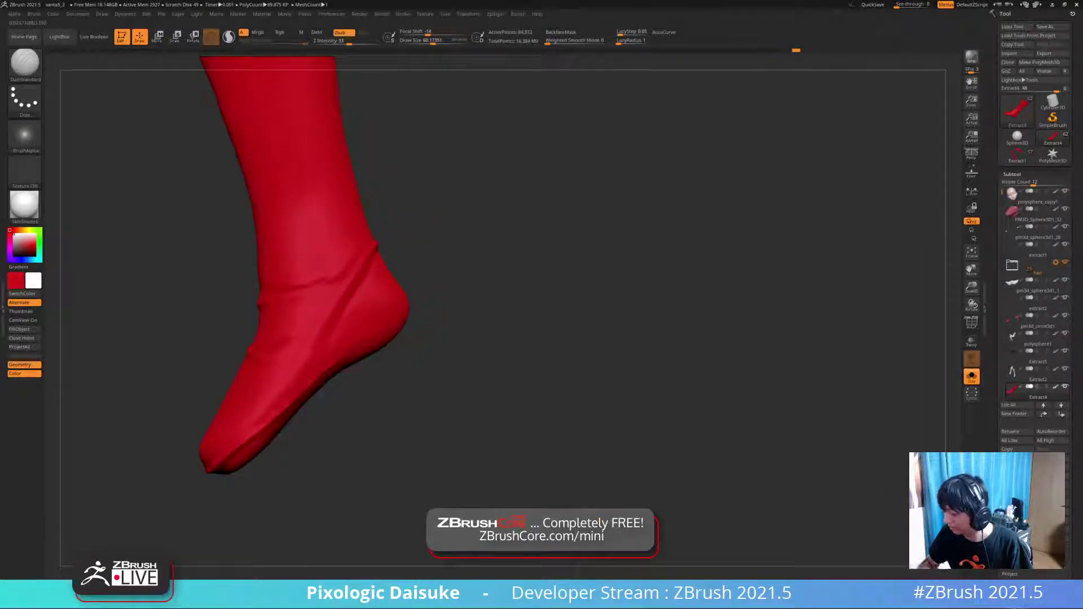
right_drag(297, 449, 229, 443)
drag(413, 300, 429, 296)
mouse_move(248, 446)
right_down()
mouse_move(231, 389)
mouse_move(242, 350)
right_up()
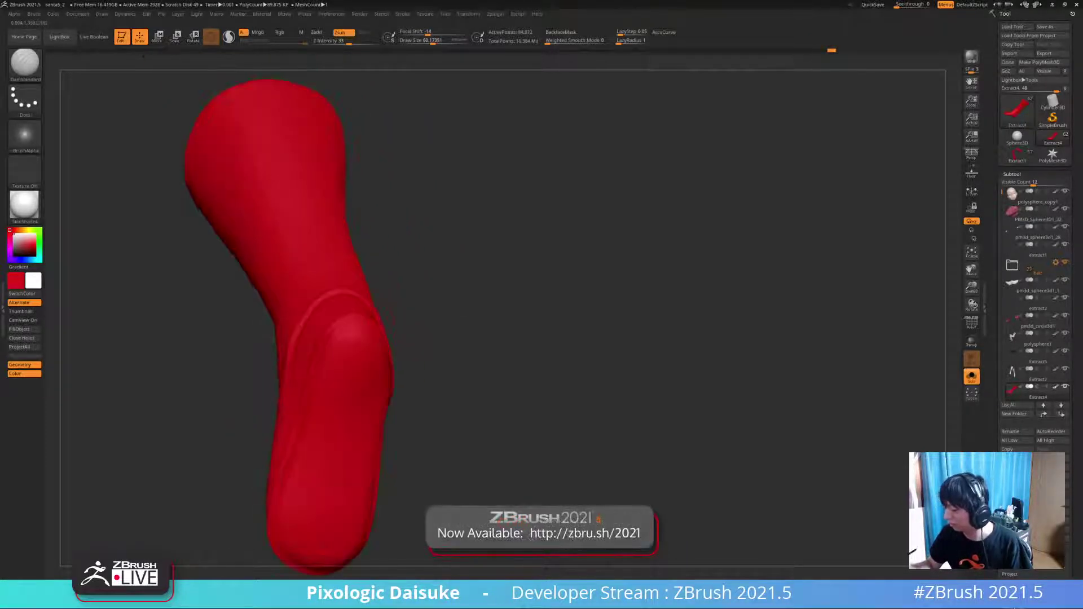
right_drag(370, 321, 242, 310)
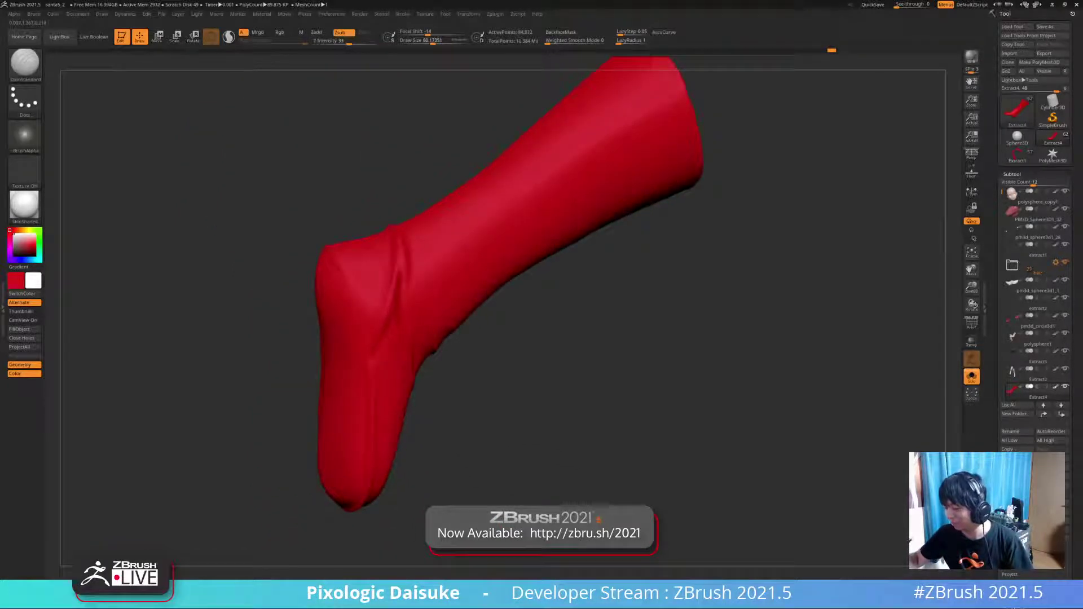
right_drag(395, 316, 375, 270)
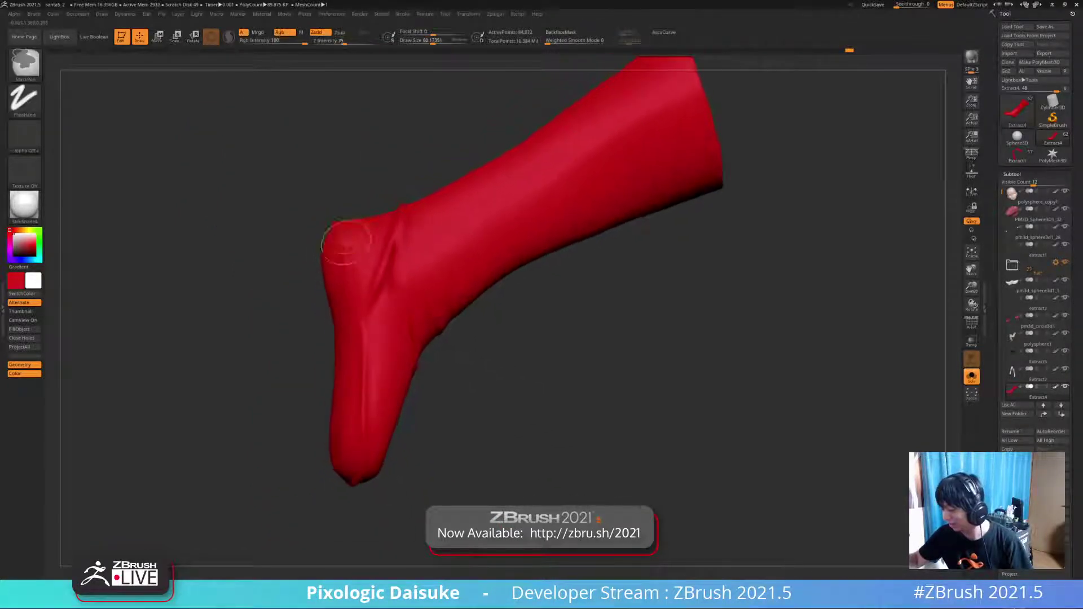
drag(347, 249, 366, 329)
- Show the full figure again and switch to the SnakeHook brush with a draw size of about 156
mouse_move(366, 328)
ctrl+right_down()
mouse_move(364, 282)
mouse_move(429, 310)
mouse_move(536, 316)
mouse_move(569, 344)
mouse_move(468, 299)
ctrl+right_up()
key(alt+s)
right_drag(564, 305, 339, 291)
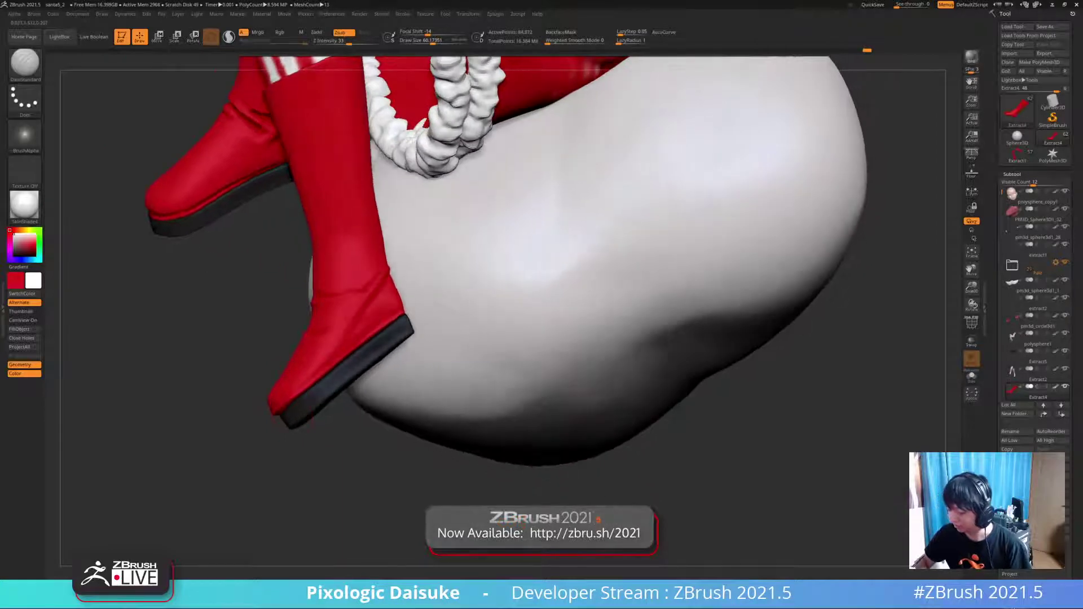
mouse_move(293, 419)
right_down()
mouse_move(429, 395)
mouse_move(403, 389)
right_up()
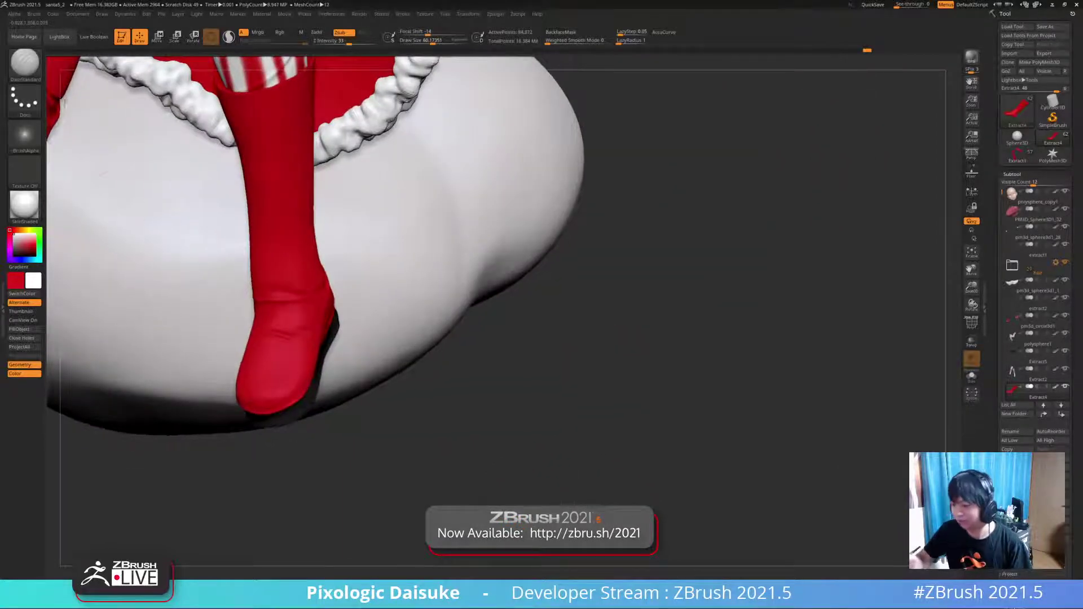
key(b)
key(s)
key(h)
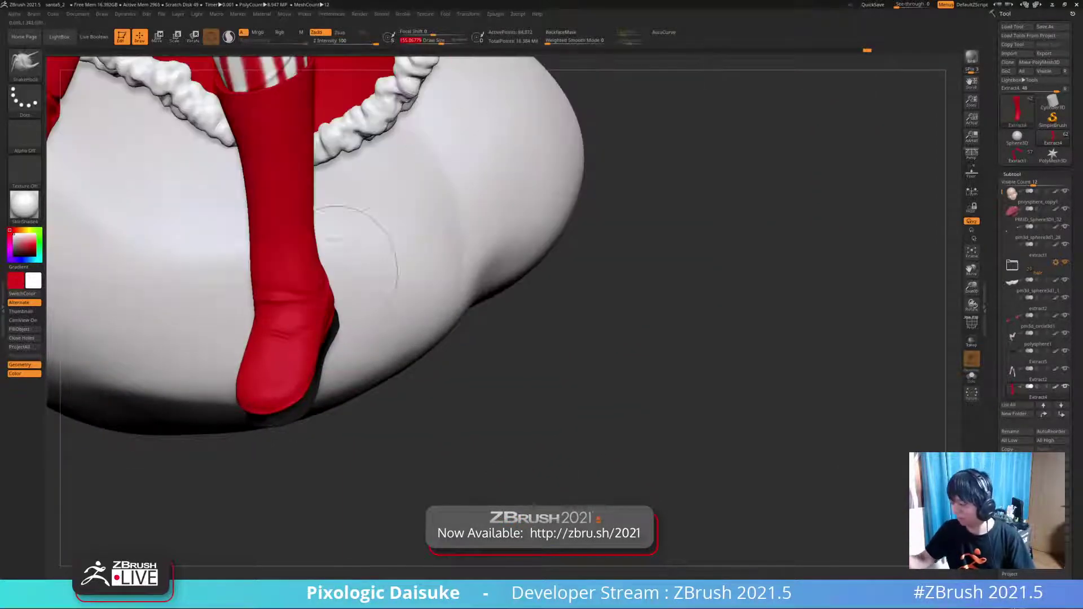
key(ctrl+shift+s)
- Examine the boot toe's fit against the black sole from the front and the side
mouse_move(290, 375)
right_down()
mouse_move(296, 404)
mouse_move(272, 394)
mouse_move(290, 416)
mouse_move(289, 361)
mouse_move(344, 361)
mouse_move(317, 359)
mouse_move(328, 354)
mouse_move(308, 407)
mouse_move(261, 424)
right_up()
key(alt+s)
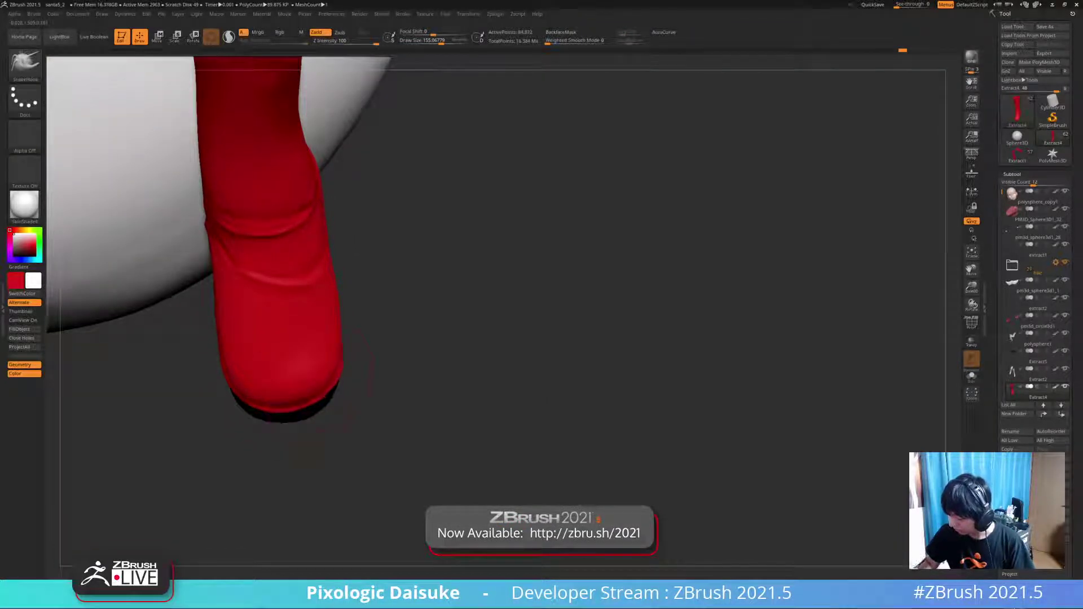
ctrl+right_drag(265, 431, 260, 390)
mouse_move(265, 429)
ctrl+right_down()
mouse_move(262, 398)
mouse_move(273, 449)
ctrl+right_up()
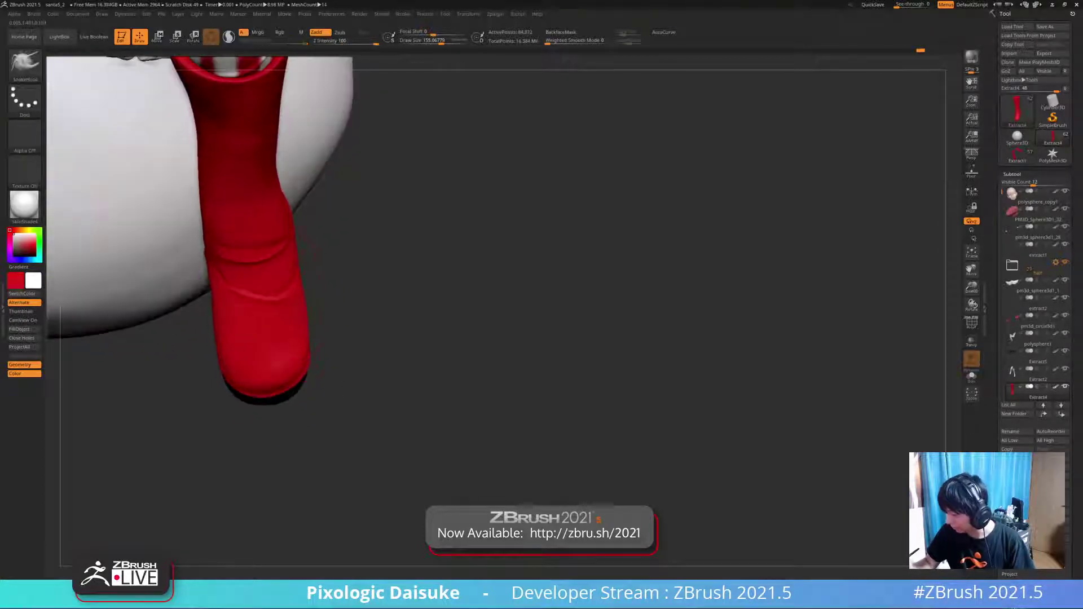
ctrl+right_drag(264, 333, 265, 367)
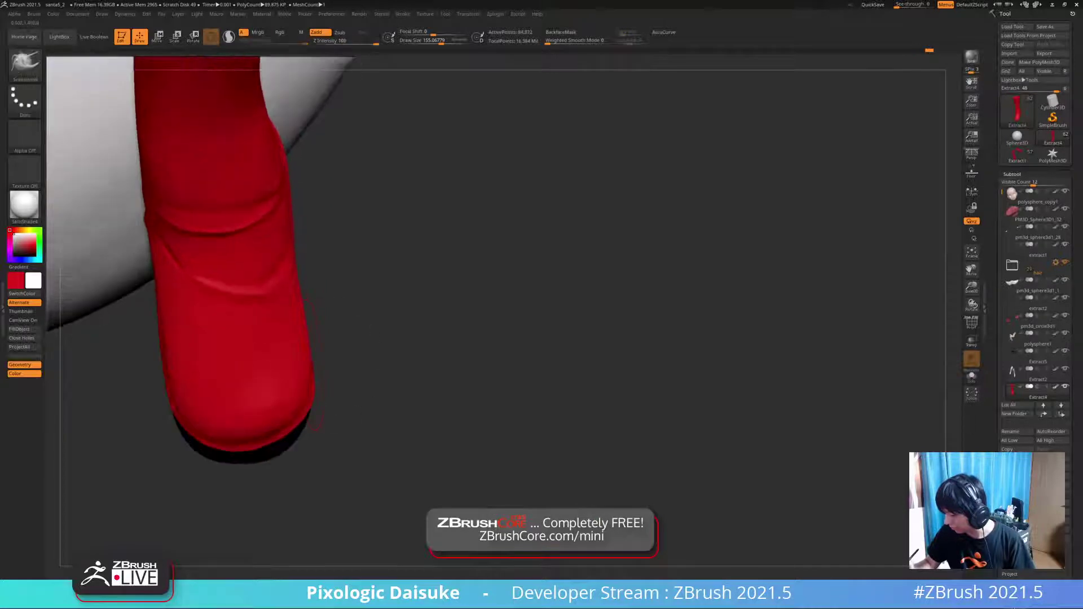
mouse_move(324, 348)
right_down()
mouse_move(310, 387)
mouse_move(313, 242)
mouse_move(367, 174)
mouse_move(339, 316)
right_up()
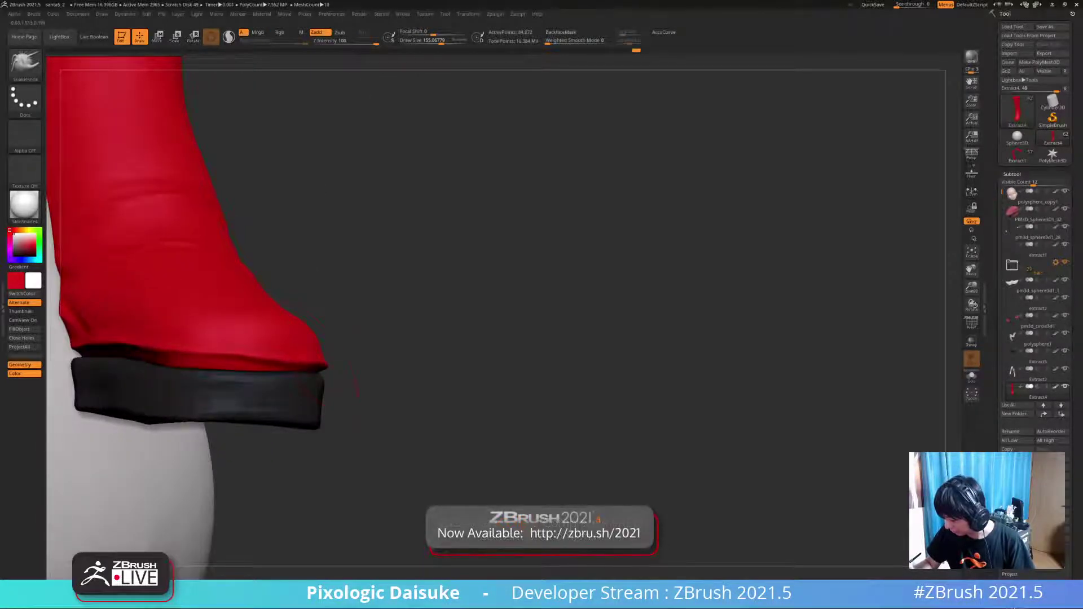
right_drag(354, 389, 169, 341)
- Try to pull the toe's lower edge into line with the black sole using SnakeHook, then undo the pull
drag(359, 353, 353, 345)
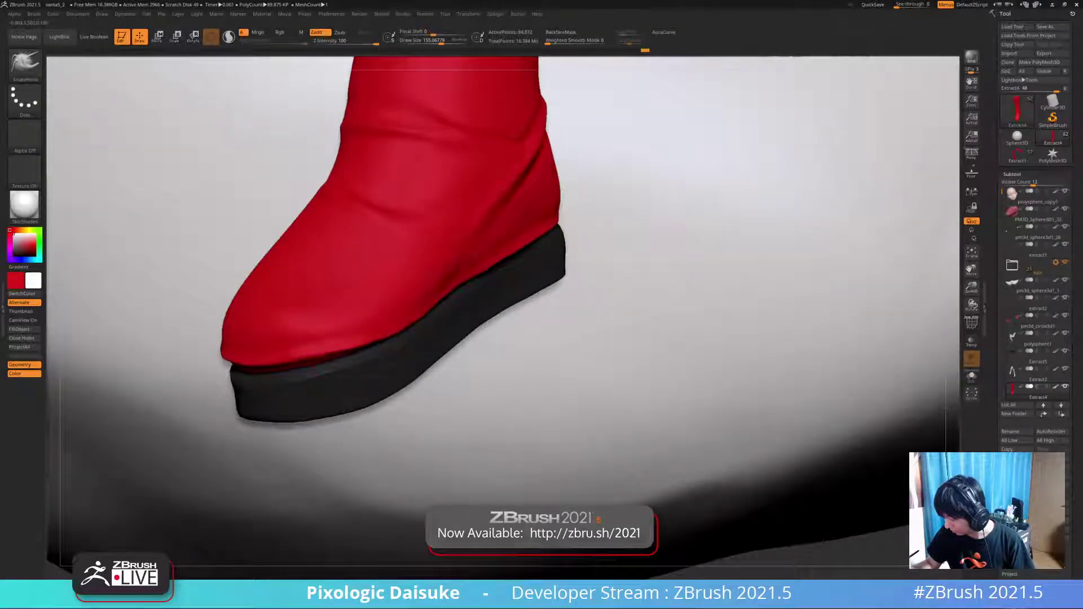
key(ctrl+z)
right_drag(412, 316, 598, 309)
right_drag(281, 330, 452, 333)
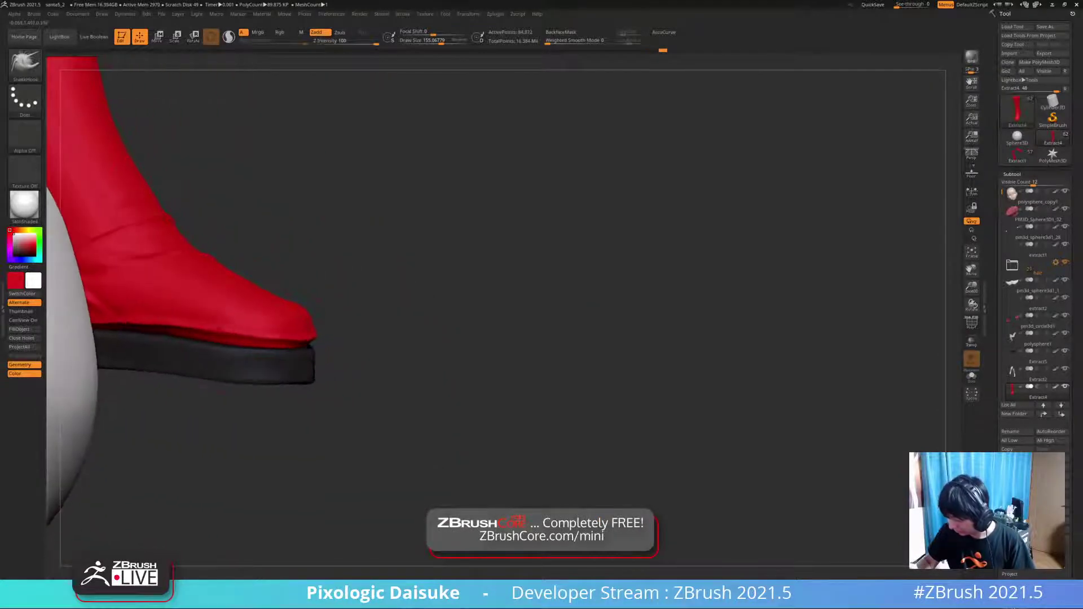
ctrl+right_drag(186, 333, 73, 254)
right_drag(339, 304, 311, 350)
- Isolate the boot and switch to the DamStandard brush with a draw size of about 48
key(shift+s)
key(b)
key(d)
key(s)
drag(441, 41, 436, 41)
mouse_move(361, 316)
ctrl+right_down()
mouse_move(367, 383)
mouse_move(437, 367)
mouse_move(384, 378)
mouse_move(262, 375)
ctrl+right_up()
key(shift)
key(shift)
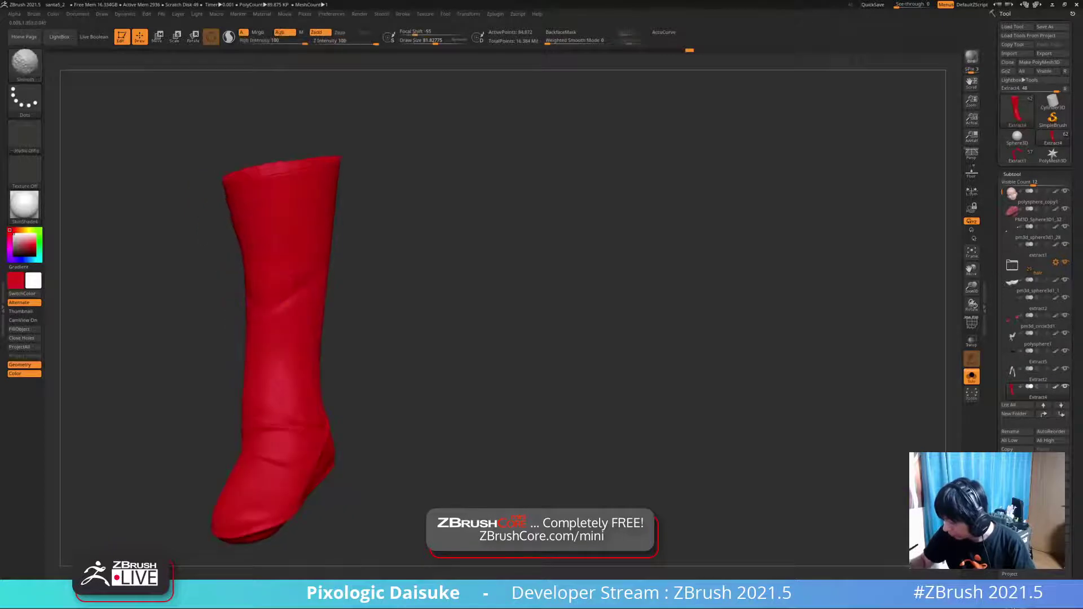
drag(435, 41, 431, 41)
- Carve a curved crease across the upper shin of the isolated boot and refine the fold at the ankle
mouse_move(209, 282)
right_down()
mouse_move(257, 275)
mouse_move(249, 225)
mouse_move(324, 227)
mouse_move(240, 228)
mouse_move(240, 270)
mouse_move(240, 248)
right_up()
right_drag(239, 248, 210, 251)
mouse_move(268, 229)
right_down()
mouse_move(244, 225)
mouse_move(285, 226)
right_up()
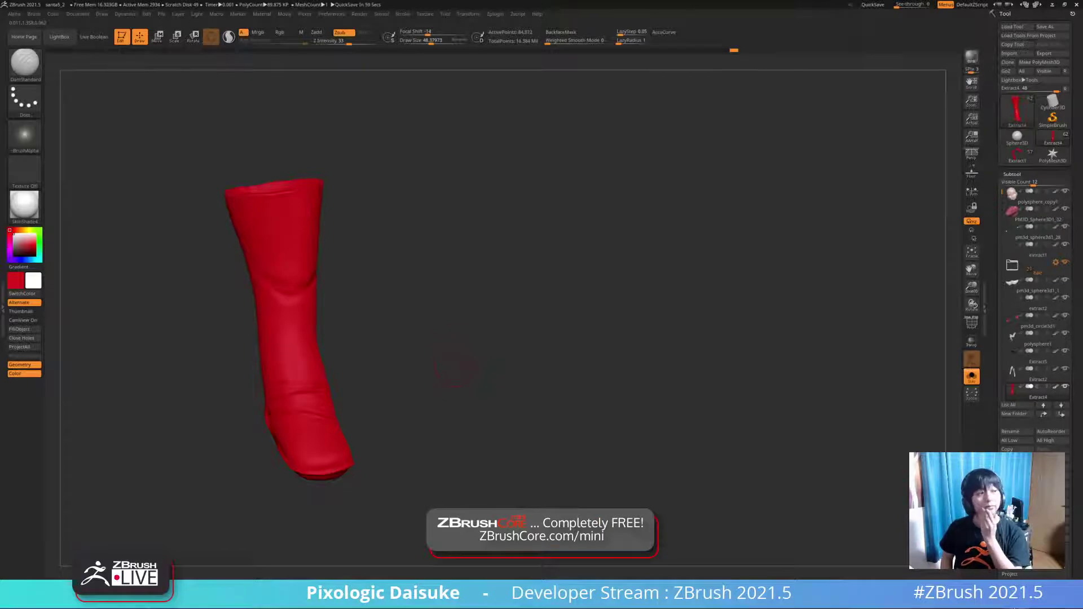
mouse_move(457, 366)
mouse_down()
mouse_move(530, 362)
mouse_move(460, 370)
mouse_up()
mouse_move(458, 367)
ctrl+right_down()
mouse_move(459, 410)
mouse_move(458, 370)
mouse_move(430, 367)
mouse_move(430, 333)
mouse_move(463, 333)
ctrl+right_up()
right_drag(411, 369, 403, 370)
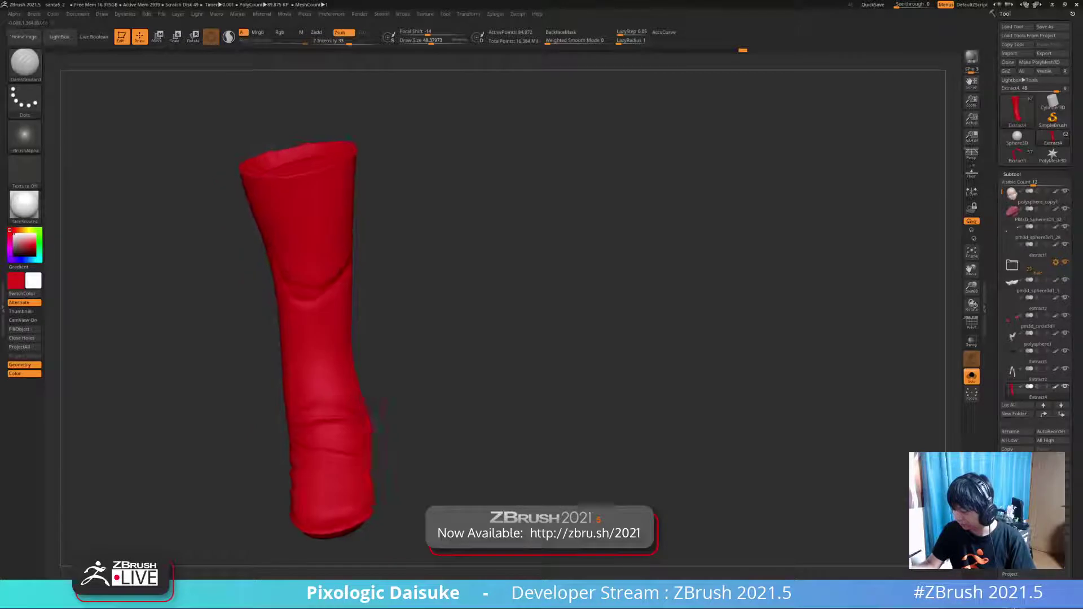
mouse_move(349, 296)
ctrl+right_down()
mouse_move(347, 259)
mouse_move(389, 251)
mouse_move(352, 252)
mouse_move(355, 322)
ctrl+right_up()
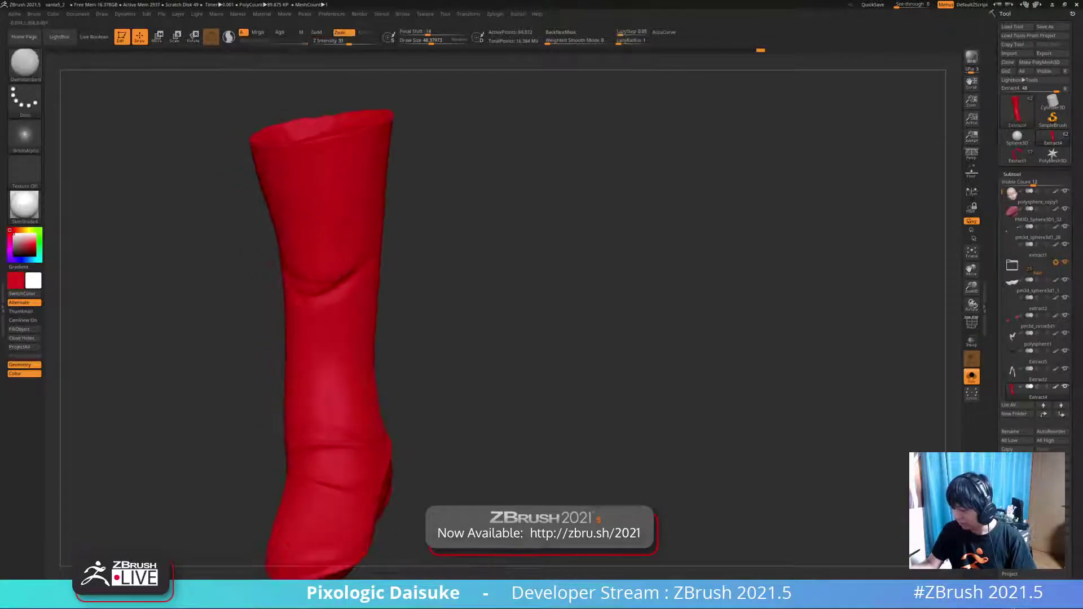
drag(307, 458, 349, 455)
mouse_move(350, 339)
ctrl+right_down()
mouse_move(348, 290)
mouse_move(313, 289)
mouse_move(330, 291)
ctrl+right_up()
- Deepen the upper shin crease across the front of the shaft and smooth its edges
shift+drag(345, 265, 338, 276)
mouse_move(338, 275)
alt+right_down()
mouse_move(287, 333)
mouse_move(265, 328)
alt+right_up()
drag(276, 317, 310, 325)
mouse_move(310, 325)
ctrl+right_down()
mouse_move(310, 308)
mouse_move(344, 304)
mouse_move(308, 328)
ctrl+right_up()
mouse_move(307, 318)
shift+mouse_down()
mouse_move(284, 330)
mouse_move(294, 332)
shift+mouse_up()
mouse_move(295, 332)
ctrl+right_down()
mouse_move(293, 314)
mouse_move(277, 312)
mouse_move(337, 288)
mouse_move(361, 299)
mouse_move(309, 308)
ctrl+right_up()
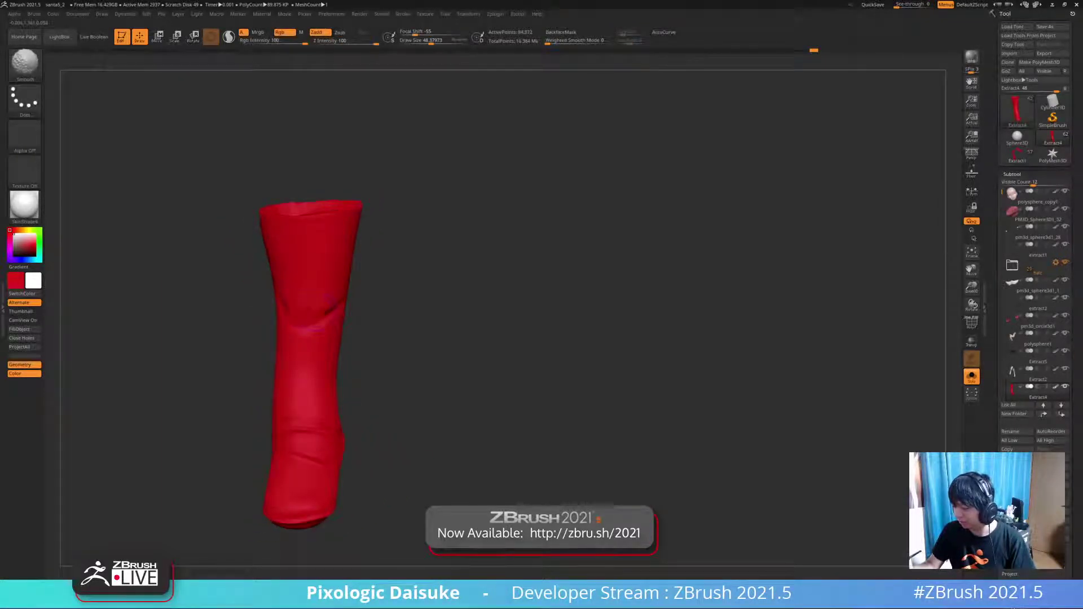
shift+drag(309, 308, 330, 302)
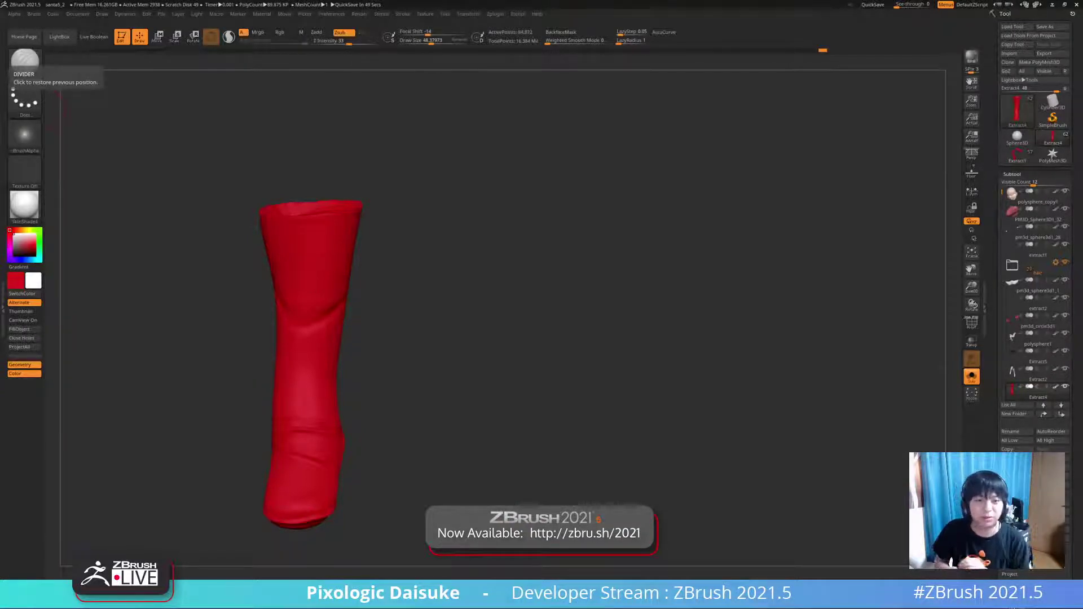
- Smooth the area just above the shin crease so the fold blends into the upper shaft
right_drag(50, 112, 85, 155)
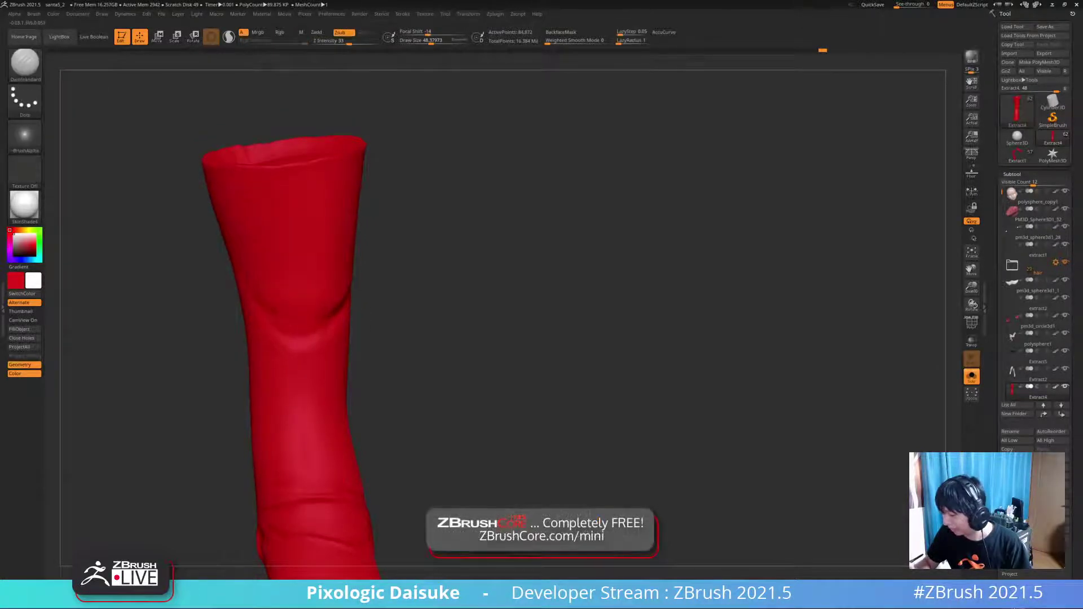
right_drag(304, 316, 316, 307)
shift+drag(276, 311, 310, 322)
right_drag(310, 321, 339, 316)
mouse_move(338, 316)
ctrl+right_down()
mouse_move(339, 271)
mouse_move(288, 271)
mouse_move(319, 272)
ctrl+right_up()
mouse_move(299, 293)
shift+mouse_down()
mouse_move(313, 302)
mouse_move(302, 307)
shift+mouse_up()
mouse_move(249, 305)
right_down()
mouse_move(285, 301)
mouse_move(218, 297)
mouse_move(264, 297)
mouse_move(226, 297)
mouse_move(242, 254)
right_up()
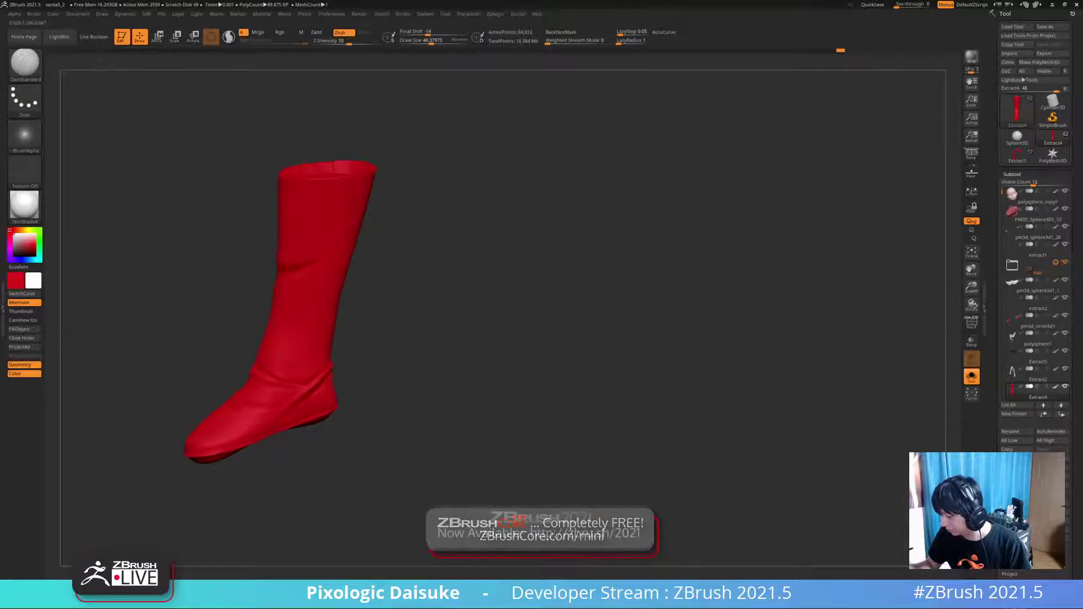
- Check the boot within the full figure, isolate it again and smooth the crease along the side of the shaft
click(971, 376)
mouse_move(408, 257)
ctrl+right_down()
mouse_move(385, 315)
mouse_move(428, 309)
mouse_move(305, 315)
mouse_move(440, 315)
mouse_move(344, 315)
mouse_move(426, 315)
mouse_move(396, 343)
mouse_move(417, 330)
mouse_move(344, 322)
mouse_move(347, 310)
mouse_move(333, 325)
mouse_move(417, 316)
mouse_move(418, 268)
mouse_move(460, 237)
mouse_move(454, 209)
ctrl+right_up()
click(972, 376)
mouse_move(335, 275)
right_down()
mouse_move(404, 270)
mouse_move(381, 274)
mouse_move(361, 316)
mouse_move(209, 316)
mouse_move(203, 367)
right_up()
ctrl+right_drag(406, 344, 398, 313)
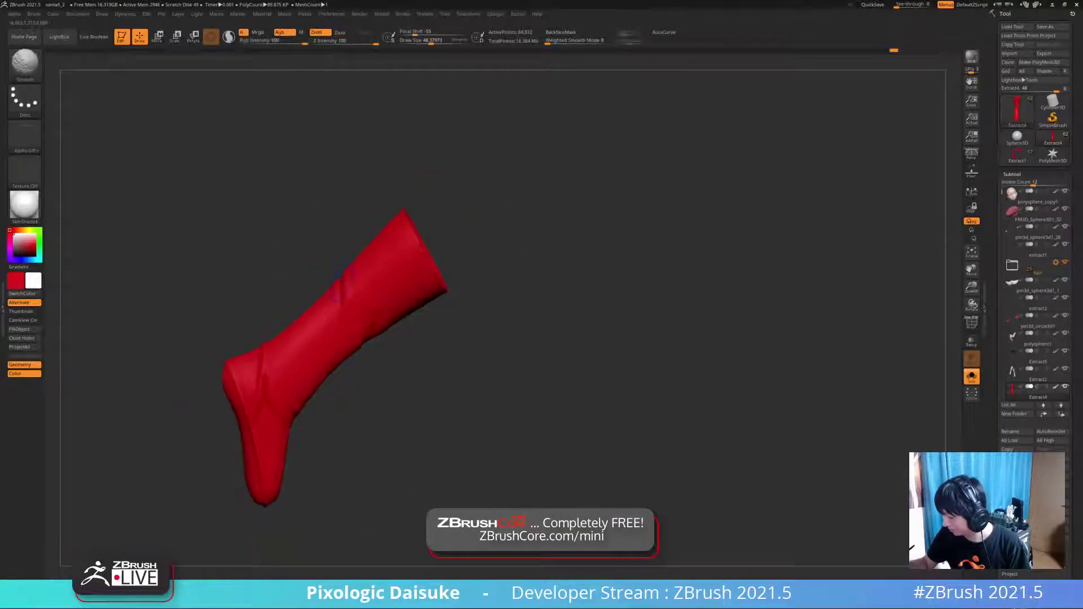
key(shift)
shift+drag(345, 301, 341, 271)
mouse_move(342, 271)
right_down()
mouse_move(342, 287)
mouse_move(364, 299)
mouse_move(359, 274)
mouse_move(357, 287)
right_up()
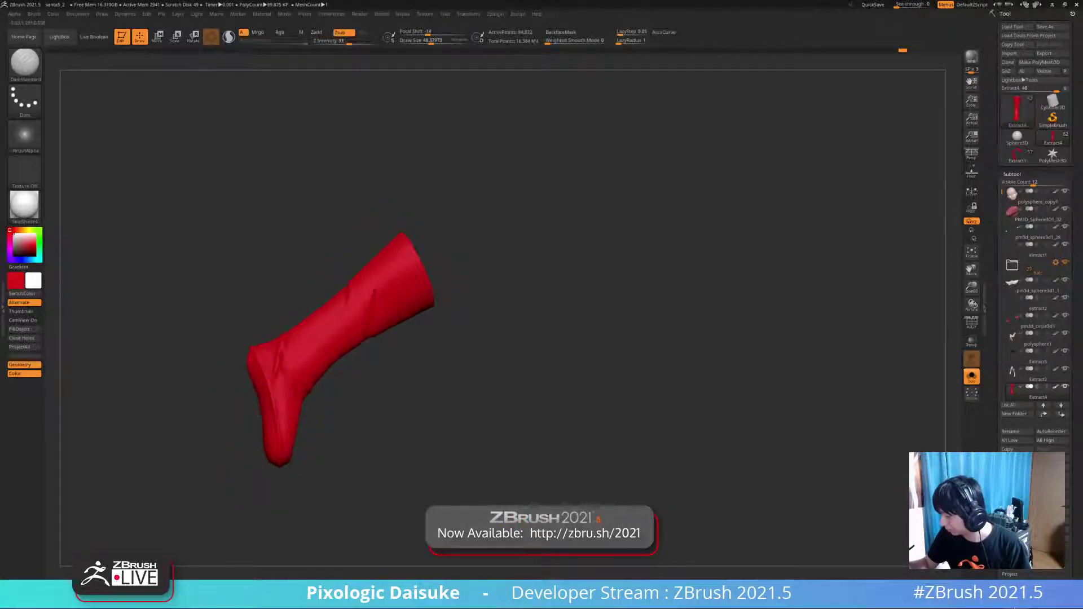
shift+drag(377, 282, 366, 293)
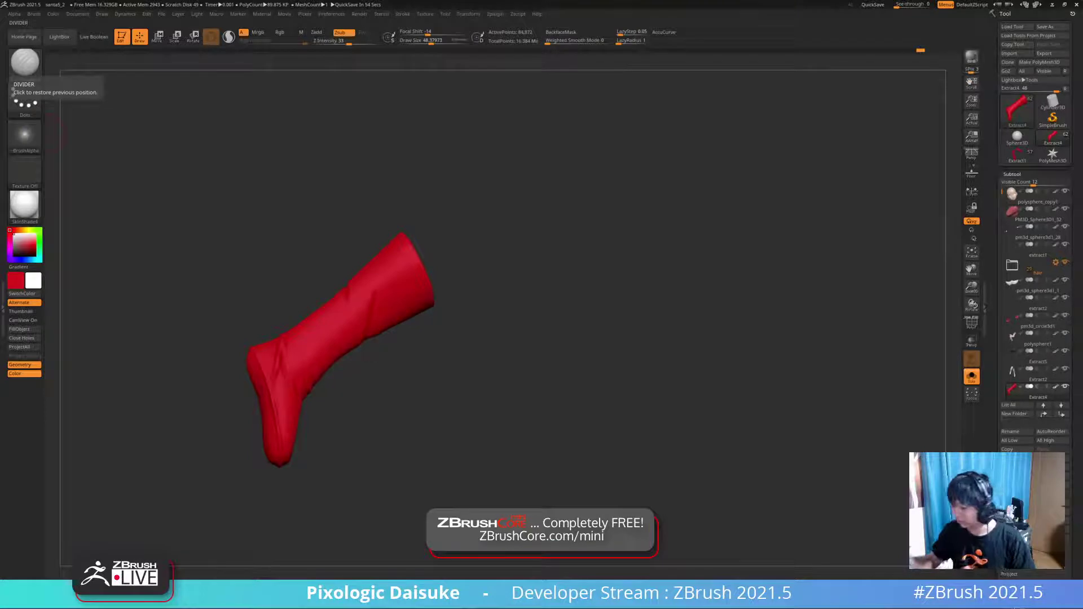
- Show the full figure again, select the other boot and isolate it
key(alt+s)
ctrl+right_drag(361, 187, 327, 94)
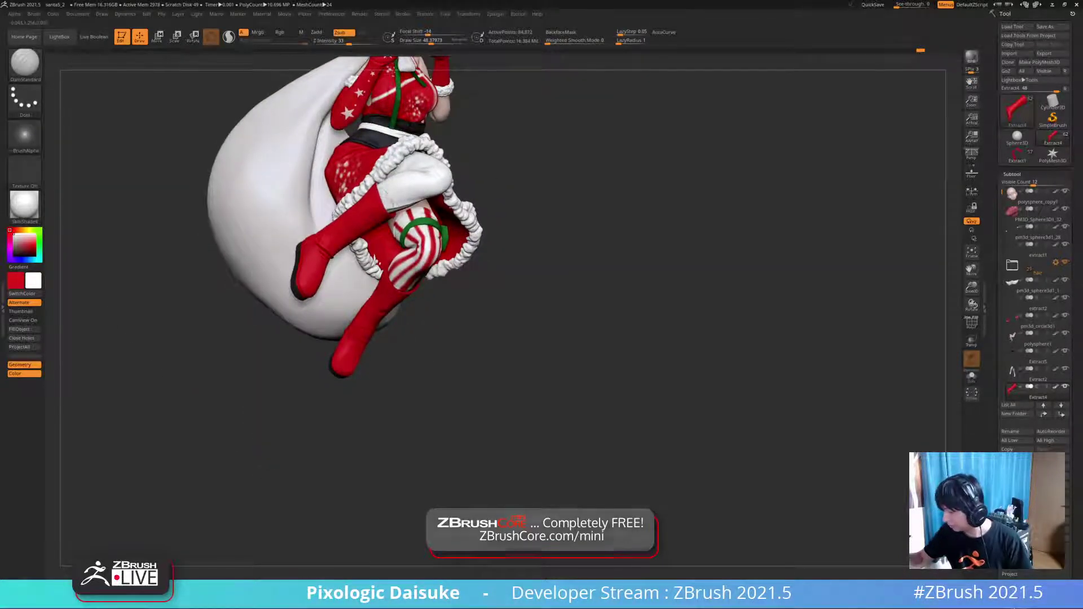
alt+click(375, 314)
key(alt+s)
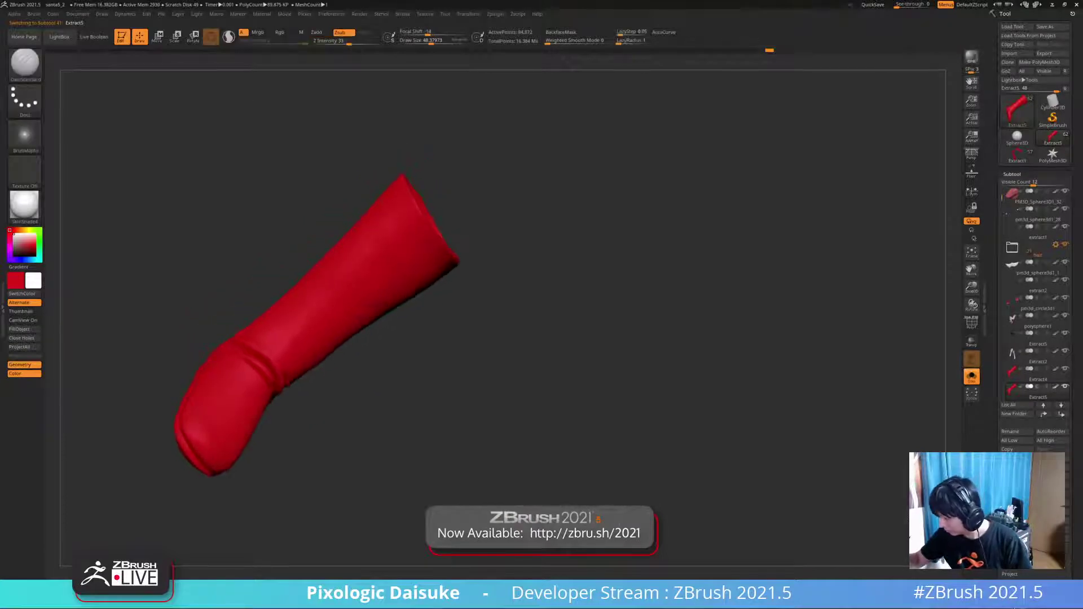
- Carve a crease across the side of the second boot's shaft at mid-calf height and smooth it
right_drag(356, 240, 299, 127)
shift+drag(361, 231, 368, 260)
mouse_move(372, 271)
right_down()
mouse_move(446, 288)
mouse_move(372, 268)
mouse_move(327, 276)
mouse_move(330, 316)
mouse_move(338, 299)
right_up()
drag(324, 270, 341, 298)
mouse_move(339, 299)
ctrl+right_down()
mouse_move(332, 265)
mouse_move(336, 283)
mouse_move(328, 271)
mouse_move(305, 274)
mouse_move(323, 261)
mouse_move(330, 294)
ctrl+right_up()
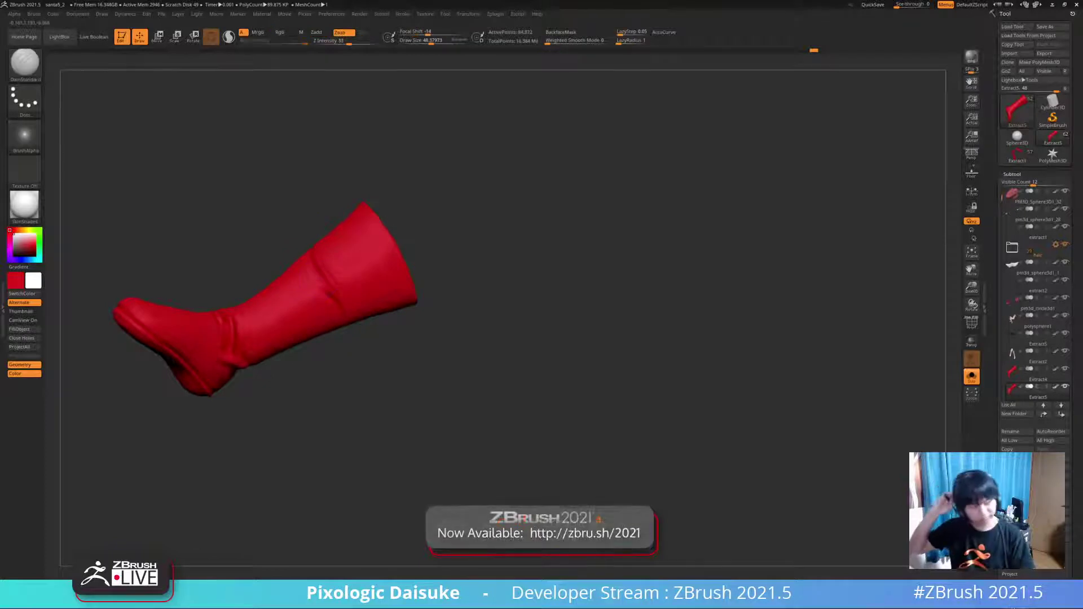
mouse_move(331, 277)
right_down()
mouse_move(333, 322)
mouse_move(324, 302)
mouse_move(307, 319)
mouse_move(328, 276)
mouse_move(328, 302)
right_up()
shift+drag(327, 271, 341, 299)
- Carve a matching crease on the opposite side of the second boot's shaft and soften its end
mouse_move(333, 299)
ctrl+right_down()
mouse_move(333, 276)
mouse_move(384, 288)
mouse_move(406, 316)
mouse_move(417, 299)
mouse_move(313, 351)
mouse_move(324, 355)
ctrl+right_up()
drag(288, 364, 332, 334)
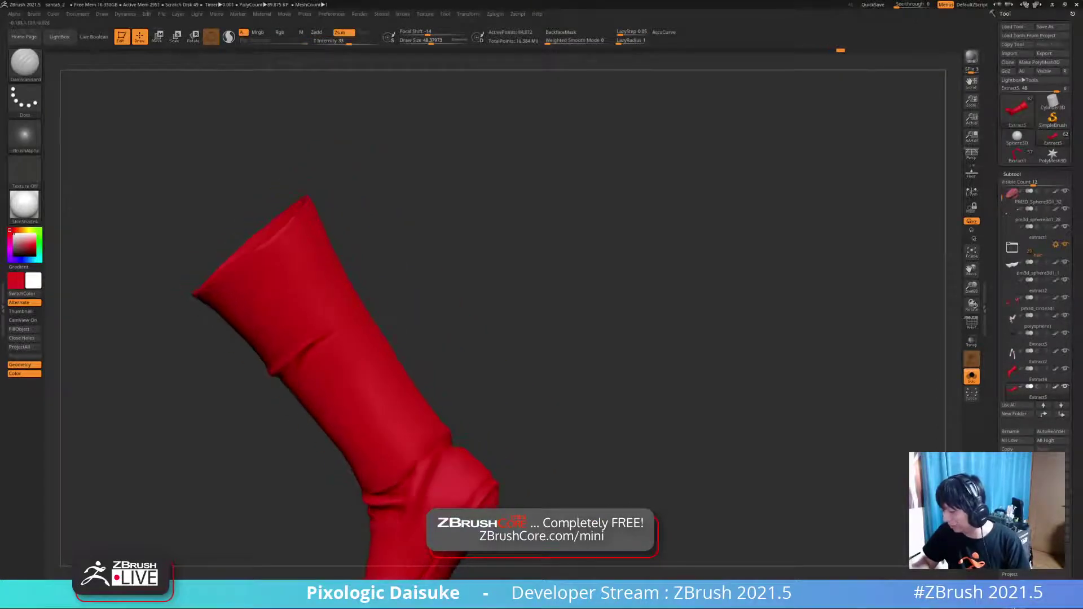
mouse_move(333, 333)
right_down()
mouse_move(334, 356)
mouse_move(305, 348)
right_up()
shift+drag(316, 343, 332, 333)
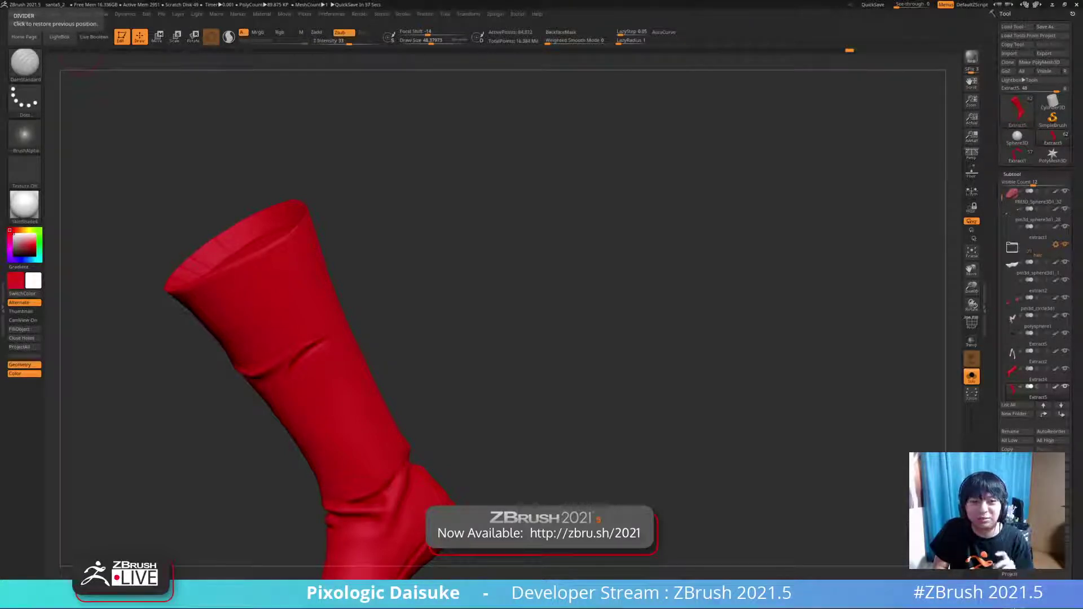
- Deepen the second boot's shaft crease, adding strokes just below it and at the ankle
drag(508, 339, 516, 305)
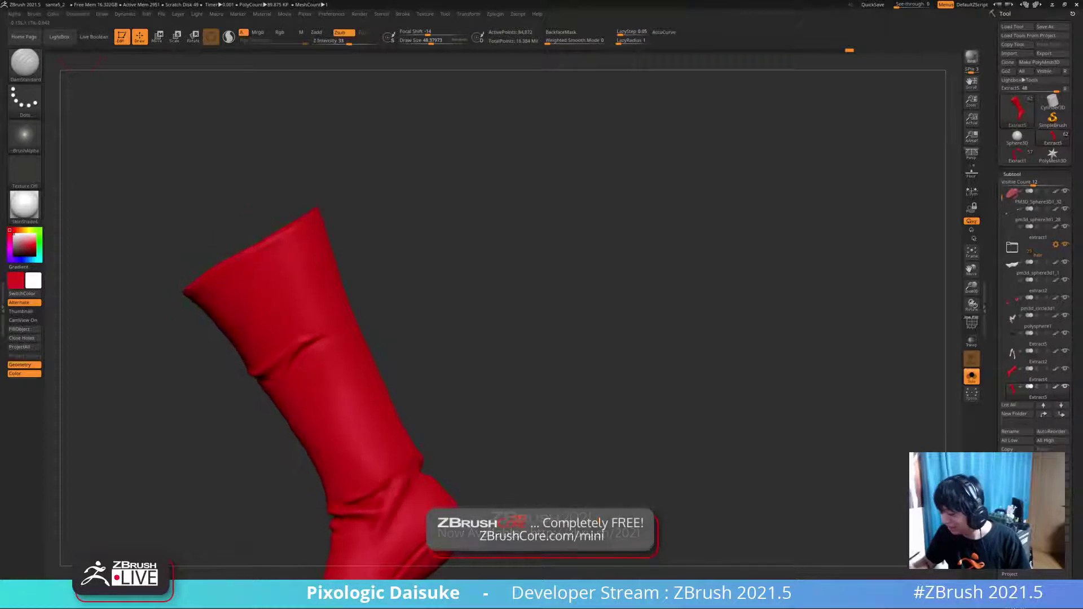
shift+drag(316, 338, 333, 324)
mouse_move(508, 339)
alt+mouse_down()
mouse_move(508, 305)
mouse_move(527, 339)
mouse_move(511, 345)
alt+mouse_up()
drag(289, 394, 312, 384)
mouse_move(508, 339)
mouse_down()
mouse_move(533, 333)
mouse_move(501, 345)
mouse_up()
drag(257, 366, 312, 344)
drag(423, 500, 398, 507)
- Smooth the second boot's ankle fold and the crease wrapping around its shaft
mouse_move(485, 351)
mouse_down()
mouse_move(468, 358)
mouse_move(499, 344)
mouse_move(502, 384)
mouse_move(500, 356)
mouse_up()
shift+drag(333, 494, 375, 480)
drag(499, 355, 479, 375)
shift+drag(242, 366, 294, 350)
- Carve a diagonal crease running down from the end of the shaft crease to form a sideways V
mouse_move(479, 361)
mouse_down()
mouse_move(499, 347)
mouse_move(525, 356)
mouse_move(491, 338)
mouse_up()
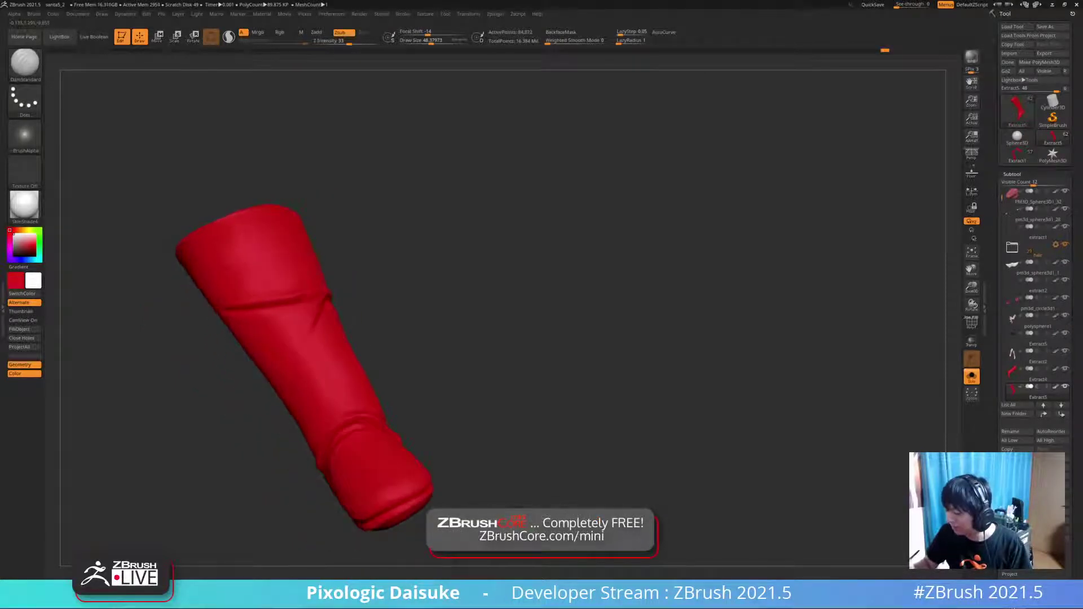
mouse_move(480, 361)
mouse_down()
mouse_move(521, 347)
mouse_move(529, 331)
mouse_move(469, 349)
mouse_up()
shift+drag(307, 333, 297, 357)
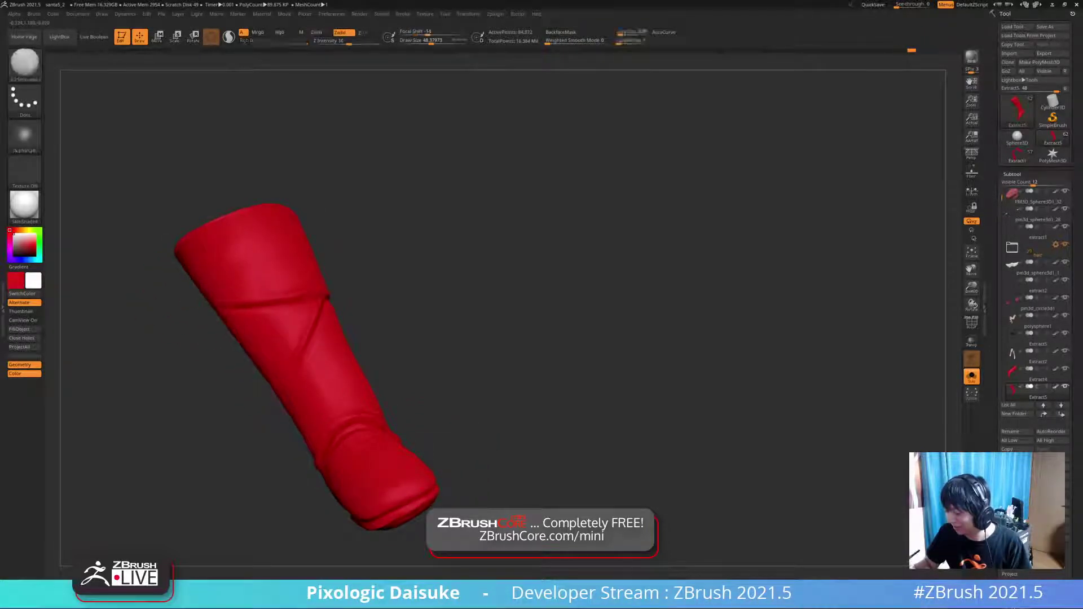
drag(479, 350, 441, 350)
mouse_move(541, 338)
mouse_down()
mouse_move(569, 339)
mouse_move(522, 359)
mouse_move(516, 330)
mouse_move(544, 360)
mouse_move(598, 356)
mouse_move(567, 356)
mouse_up()
ctrl+right_drag(567, 356, 567, 406)
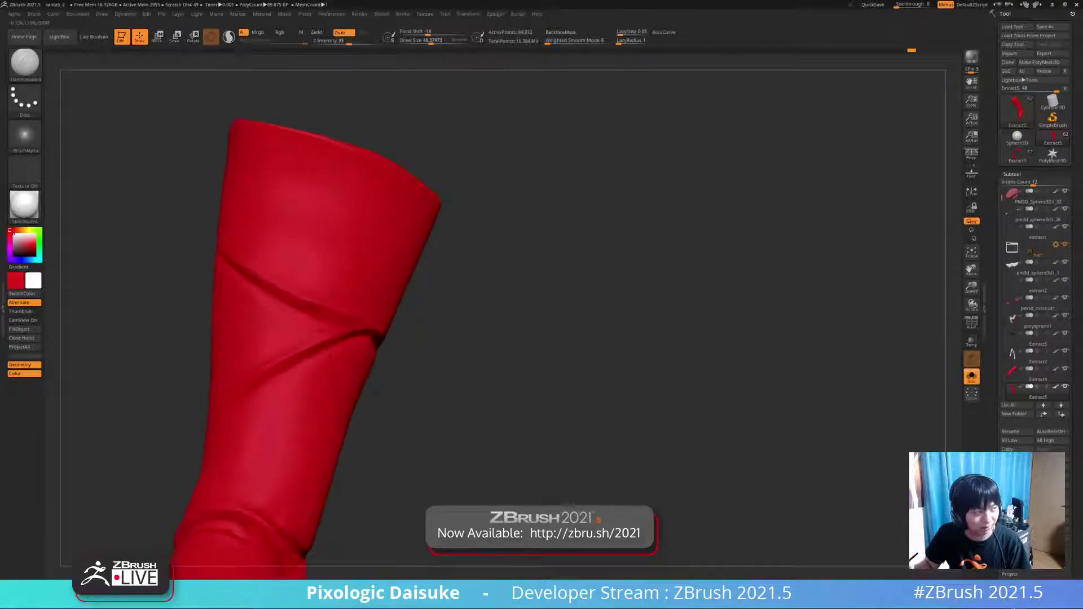
- Soften the V-shaped creases where they meet at the edge of the second boot's shaft
right_drag(331, 350, 398, 305)
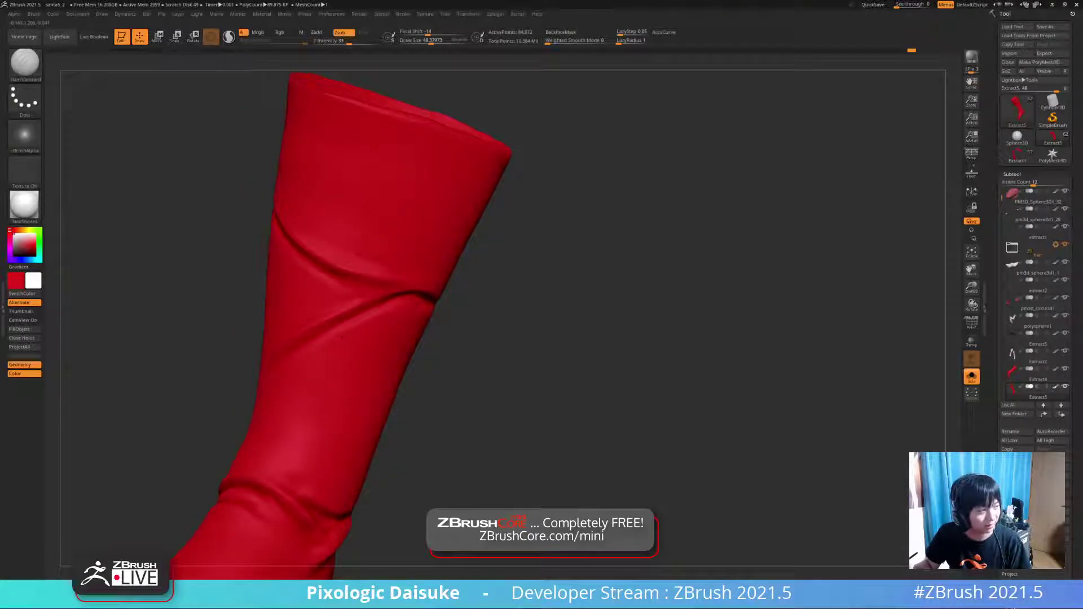
ctrl+right_drag(344, 338, 378, 282)
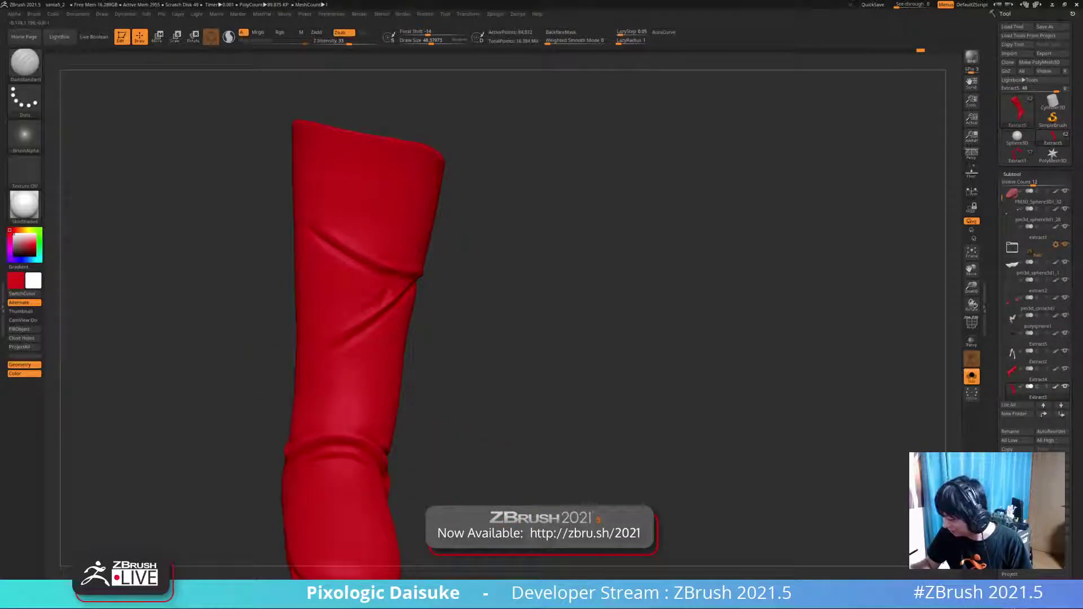
key(shift)
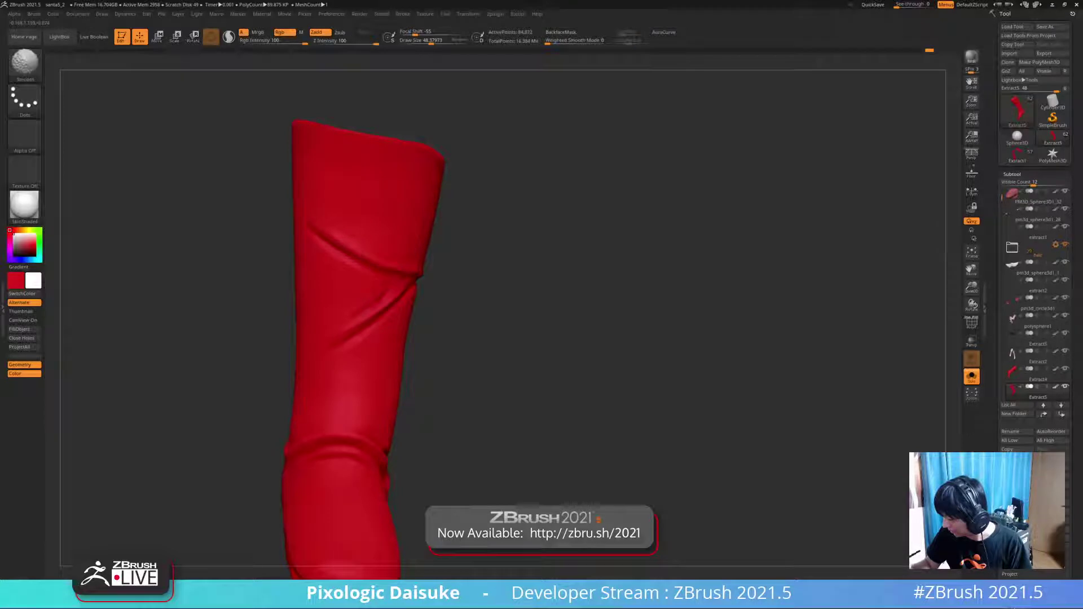
ctrl+right_drag(564, 338, 564, 282)
mouse_move(564, 282)
right_down()
mouse_move(471, 282)
mouse_move(530, 282)
right_up()
- Examine the second boot's creases from several sides, both isolated and together with the full figure
drag(649, 274, 609, 277)
mouse_move(451, 316)
mouse_down()
mouse_move(502, 319)
mouse_move(480, 316)
mouse_up()
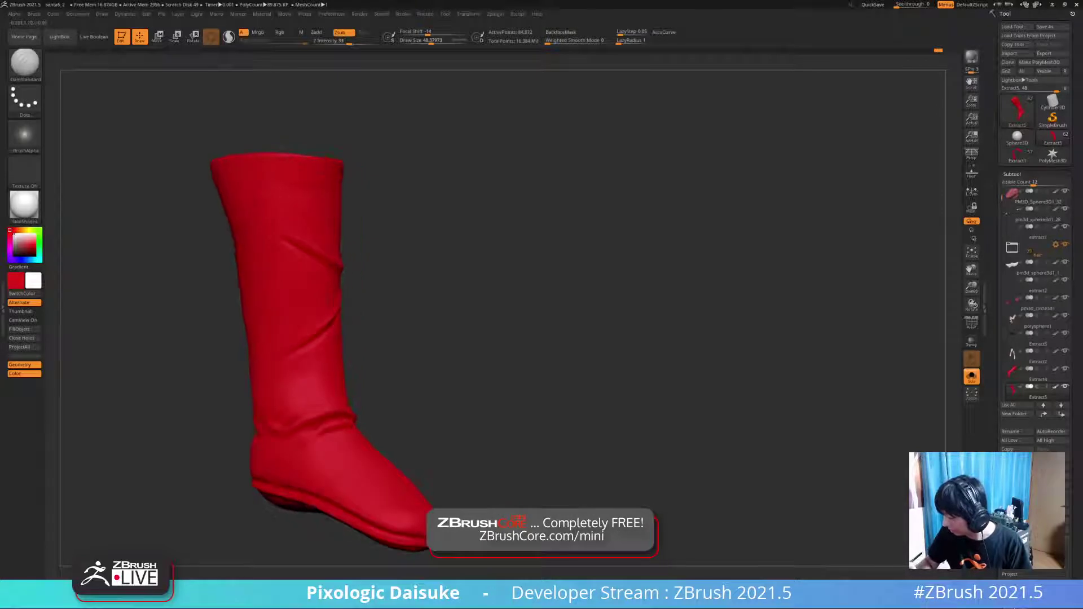
drag(620, 316, 474, 305)
mouse_move(598, 276)
mouse_down()
mouse_move(381, 315)
mouse_move(390, 310)
mouse_move(390, 354)
mouse_move(364, 367)
mouse_move(389, 359)
mouse_move(350, 358)
mouse_up()
ctrl+right_drag(350, 358, 372, 316)
drag(373, 316, 452, 295)
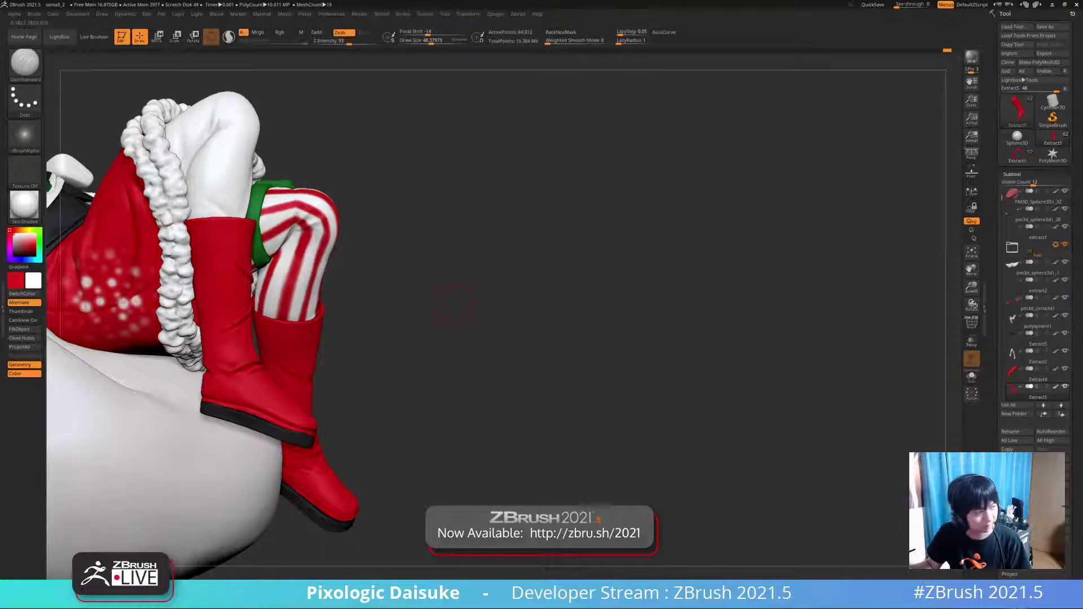
- Isolate the second boot again, carve short crossing creases on the shaft just above the ankle and smooth them
mouse_move(453, 294)
right_down()
mouse_move(451, 350)
mouse_move(395, 345)
mouse_move(380, 328)
mouse_move(451, 324)
right_up()
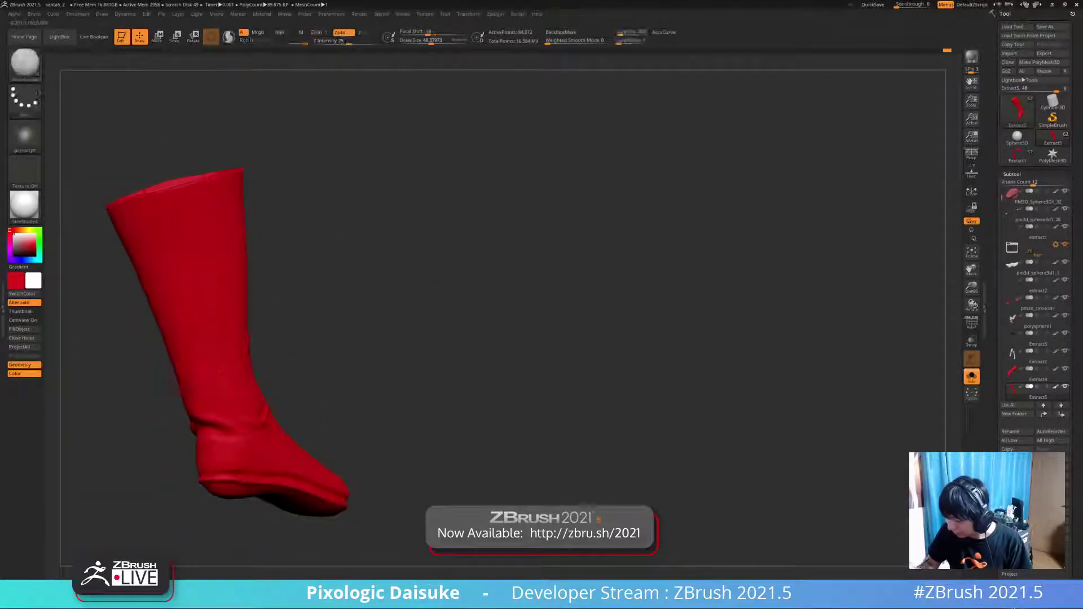
right_drag(201, 390, 199, 366)
shift+drag(195, 382, 189, 373)
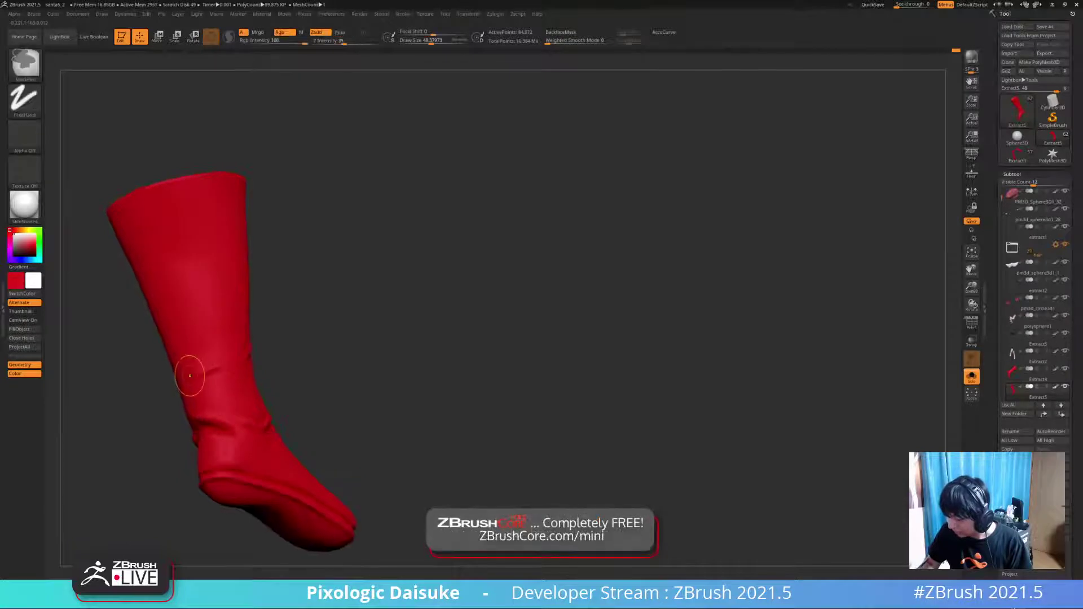
right_drag(192, 373, 226, 379)
shift+drag(227, 380, 217, 369)
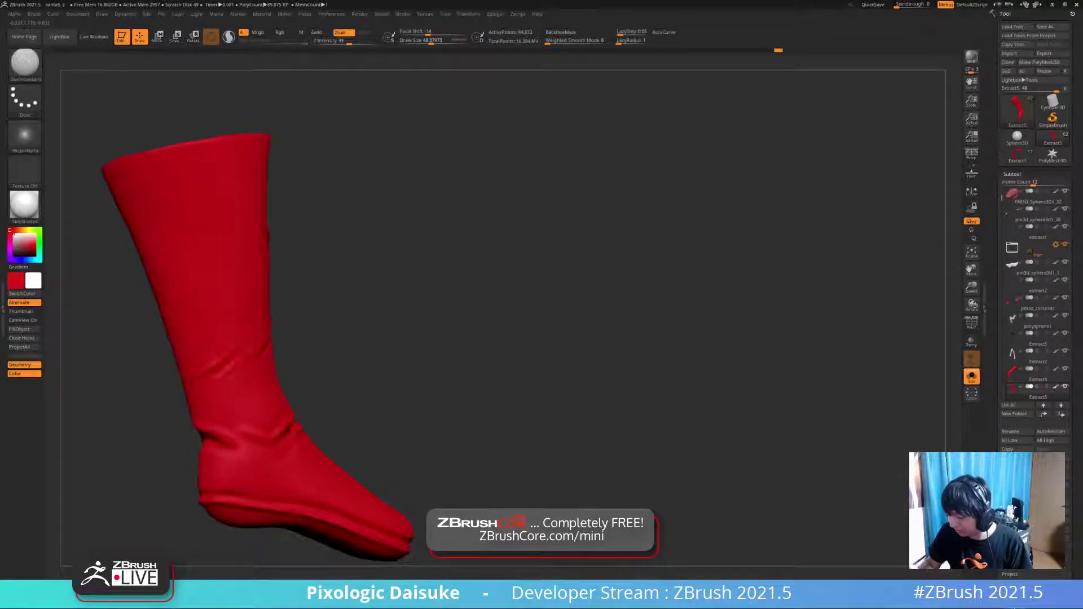
key(shift)
ctrl+right_drag(223, 375, 221, 355)
right_drag(221, 356, 305, 344)
mouse_move(305, 344)
ctrl+right_down()
mouse_move(306, 367)
mouse_move(277, 358)
ctrl+right_up()
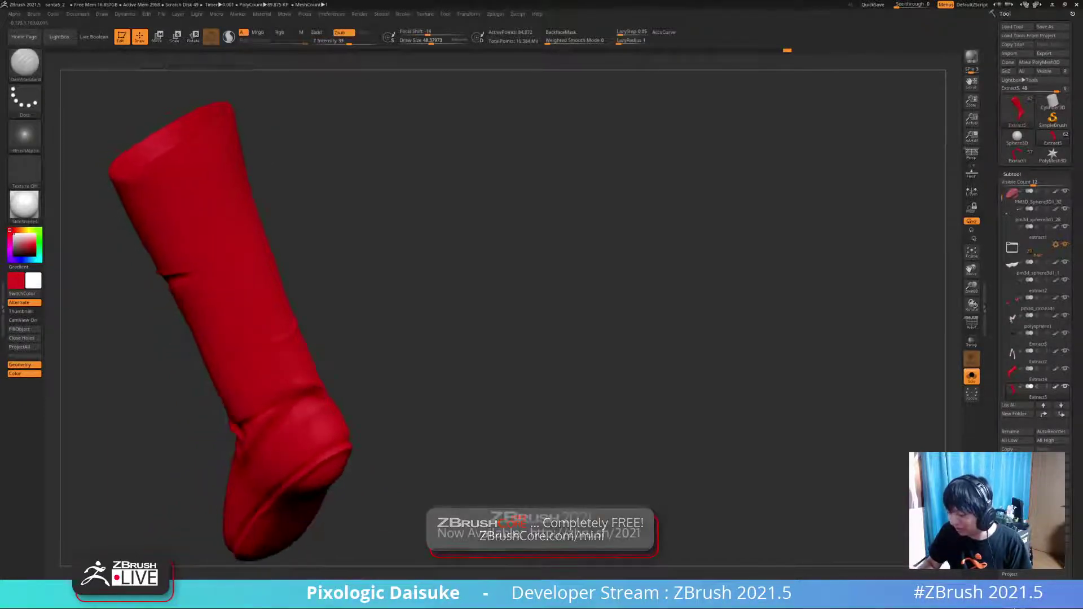
- Carve a short crease across the back of the second boot's shaft, just above the ankle
drag(272, 342, 253, 348)
ctrl+right_drag(253, 349, 179, 314)
right_drag(313, 345, 285, 350)
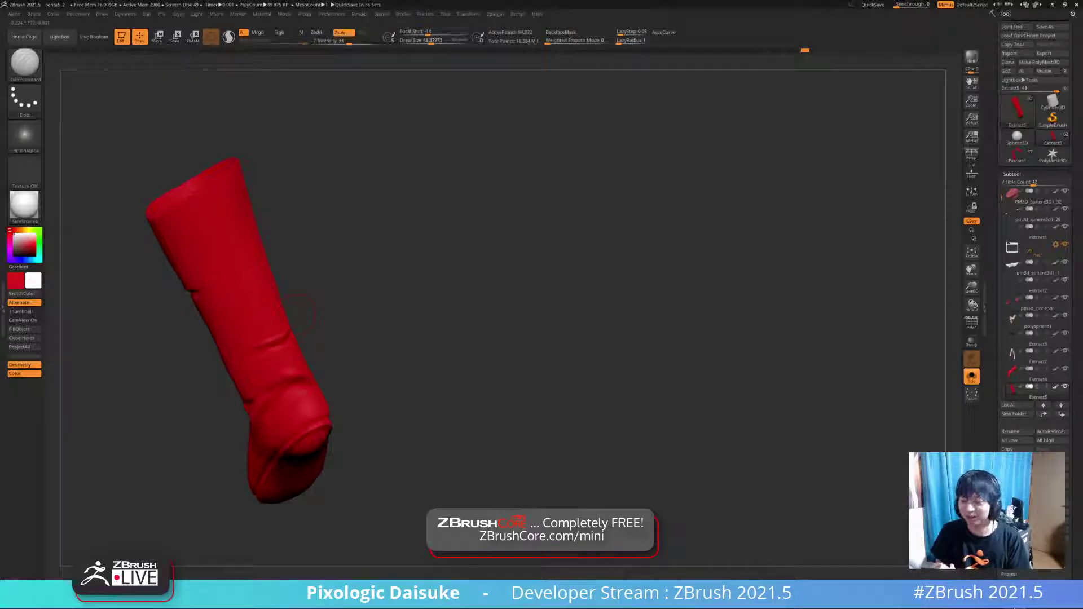
right_drag(294, 316, 217, 324)
right_drag(218, 325, 297, 367)
alt+right_drag(296, 367, 340, 293)
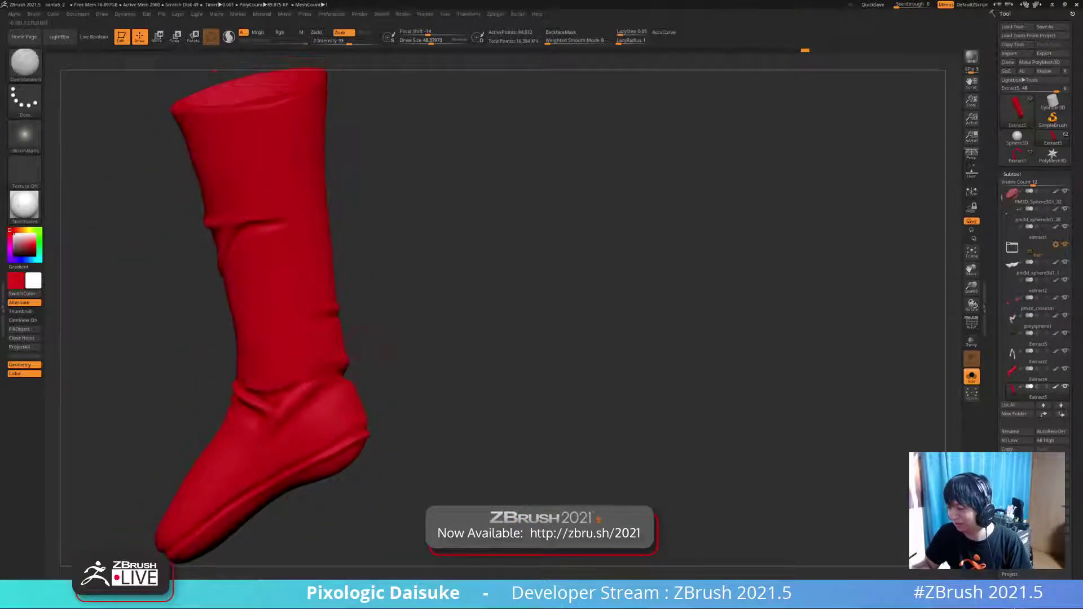
mouse_move(373, 342)
alt+right_down()
mouse_move(371, 352)
mouse_move(386, 339)
alt+right_up()
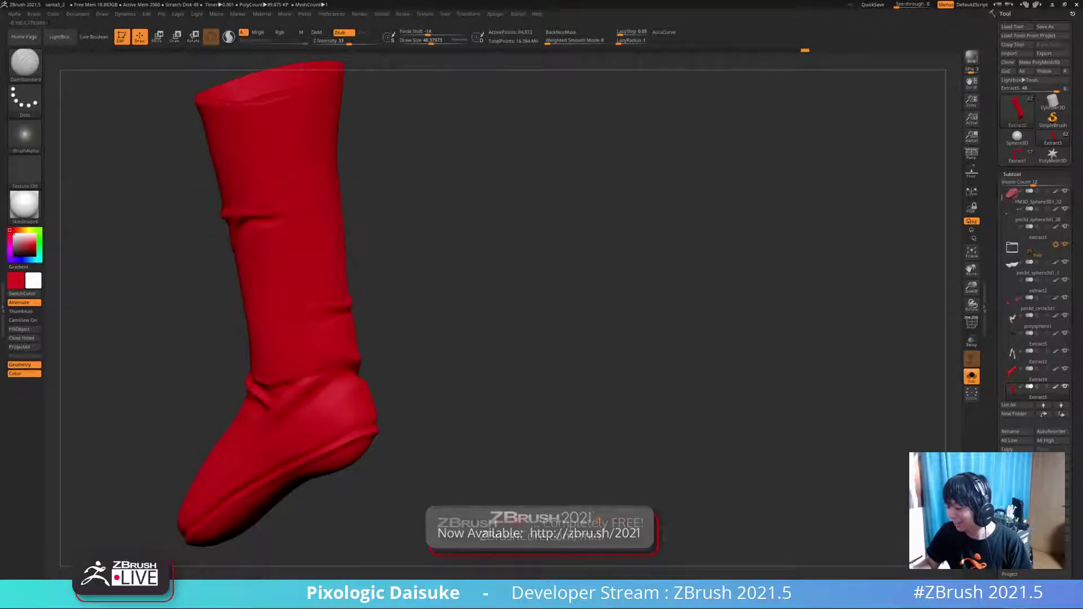
- Add a small branch crease at the upper end of the diagonal shaft crease above the ankle and soften it
key(shift)
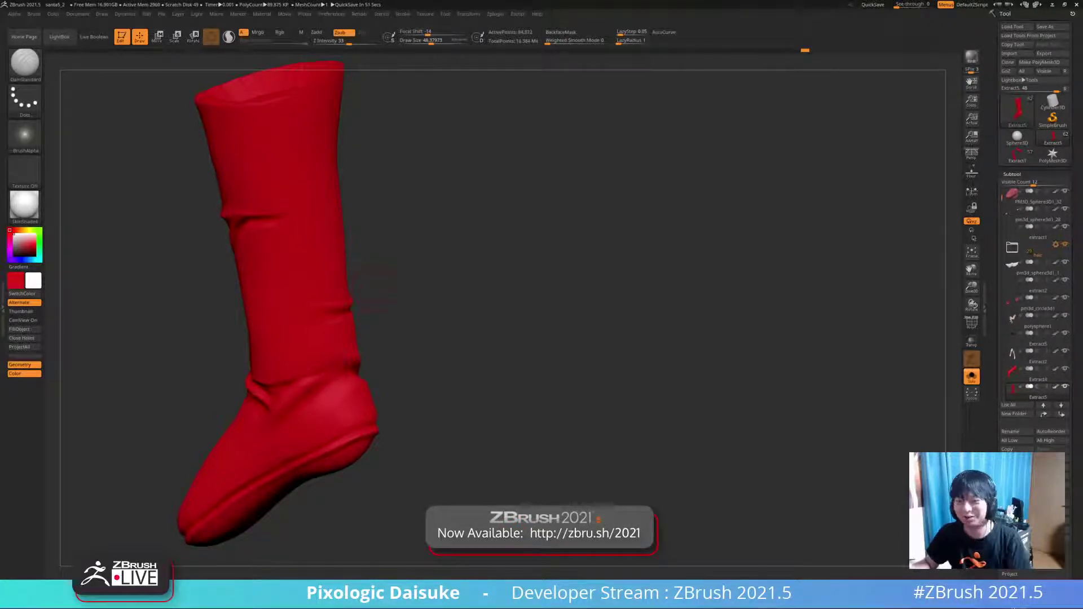
mouse_move(354, 277)
right_down()
mouse_move(307, 279)
mouse_move(308, 226)
mouse_move(356, 232)
mouse_move(299, 226)
mouse_move(333, 232)
mouse_move(329, 316)
mouse_move(306, 265)
mouse_move(344, 254)
mouse_move(304, 254)
mouse_move(305, 291)
right_up()
key(ctrl)
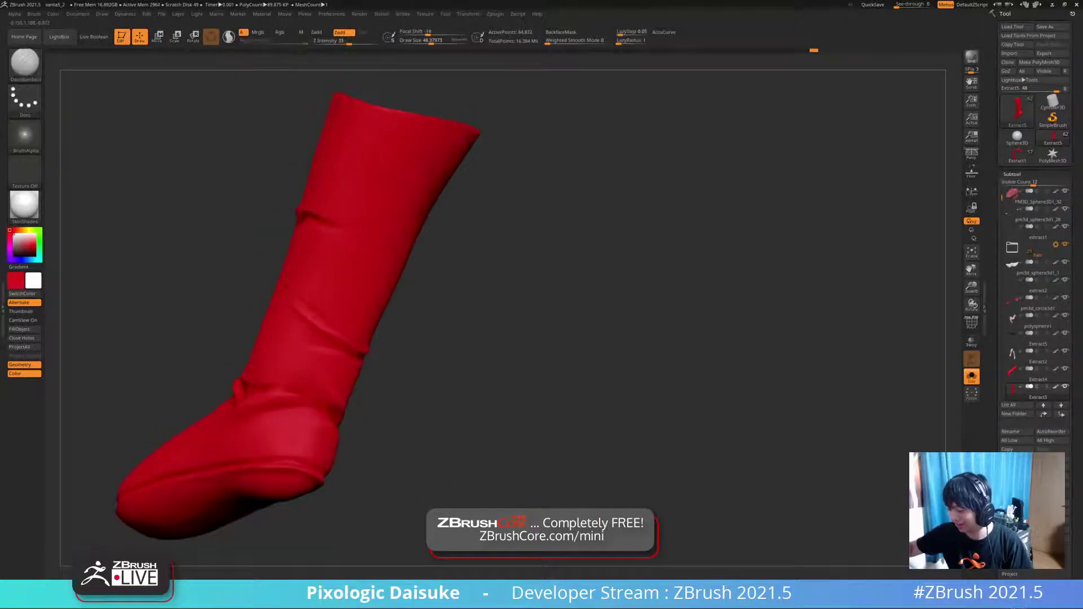
key(shift)
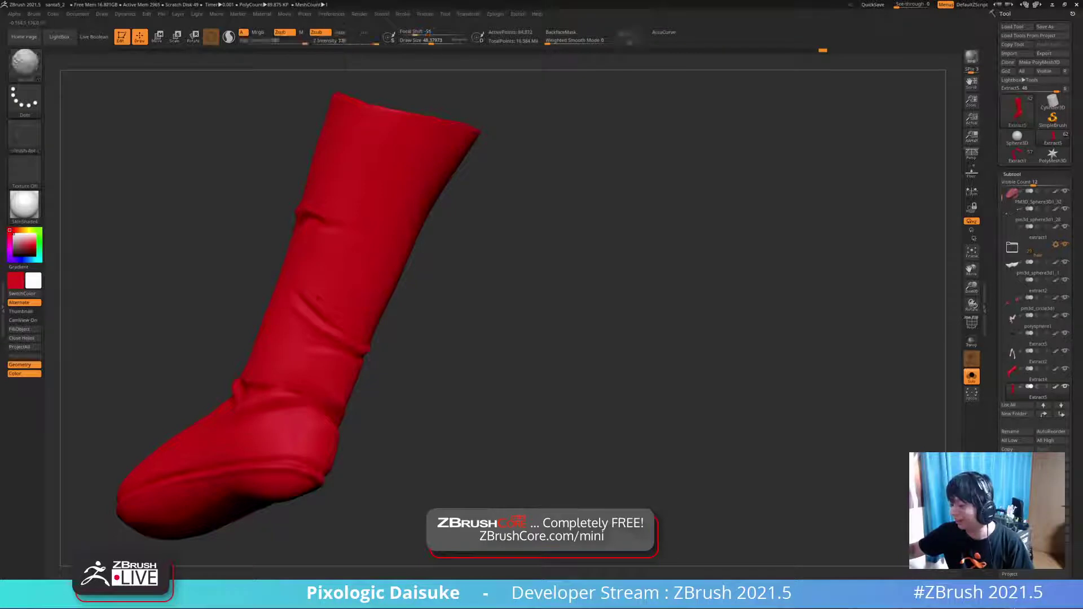
alt+right_drag(319, 296, 319, 259)
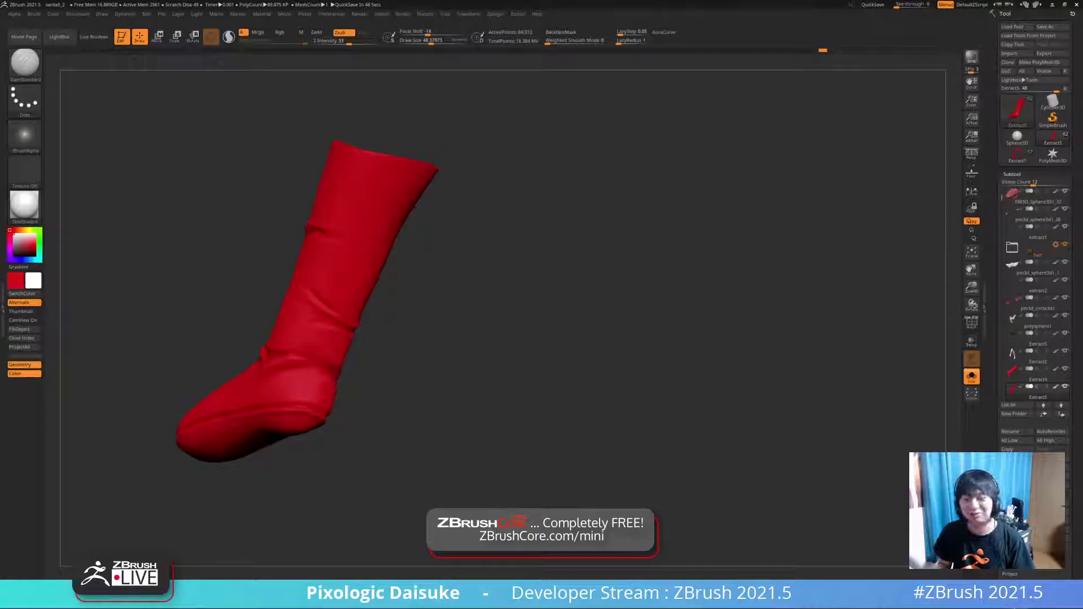
- Smooth the diagonal crease and its branch on the lower shaft from several angles so they blend into the surface
mouse_move(485, 338)
mouse_down()
mouse_move(440, 316)
mouse_move(485, 327)
mouse_move(462, 361)
mouse_move(440, 339)
mouse_up()
shift+drag(322, 325, 329, 312)
mouse_move(330, 312)
ctrl+right_down()
mouse_move(331, 350)
mouse_move(322, 281)
ctrl+right_up()
shift+drag(325, 317, 338, 330)
mouse_move(335, 352)
right_down()
mouse_move(337, 334)
mouse_move(382, 338)
mouse_move(334, 324)
mouse_move(332, 342)
mouse_move(351, 336)
mouse_move(347, 304)
mouse_move(341, 325)
right_up()
shift+drag(317, 345, 311, 356)
mouse_move(314, 356)
right_down()
mouse_move(350, 352)
mouse_move(314, 346)
mouse_move(310, 378)
right_up()
mouse_move(306, 316)
ctrl+right_down()
mouse_move(299, 279)
mouse_move(309, 308)
mouse_move(308, 273)
ctrl+right_up()
mouse_move(308, 273)
right_down()
mouse_move(337, 250)
mouse_move(323, 247)
mouse_move(322, 217)
right_up()
right_drag(321, 218, 336, 255)
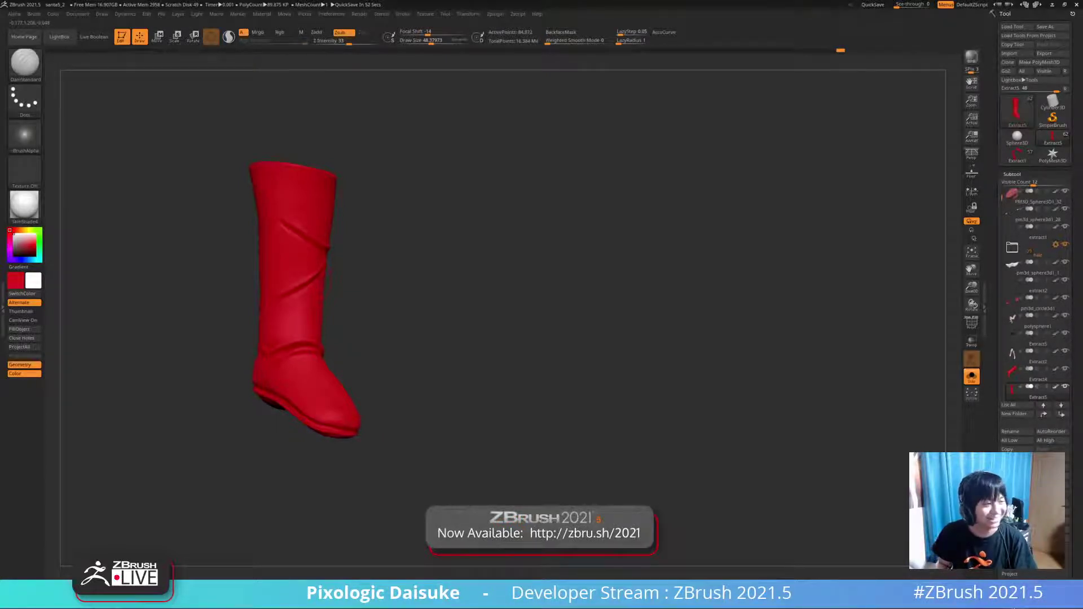
- Smooth the diagonal crease above the ankle on the shaft's opposite side and carve a second crease beside it toward the front
mouse_move(293, 274)
right_down()
mouse_move(197, 268)
mouse_move(214, 322)
mouse_move(225, 311)
mouse_move(169, 307)
mouse_move(206, 309)
right_up()
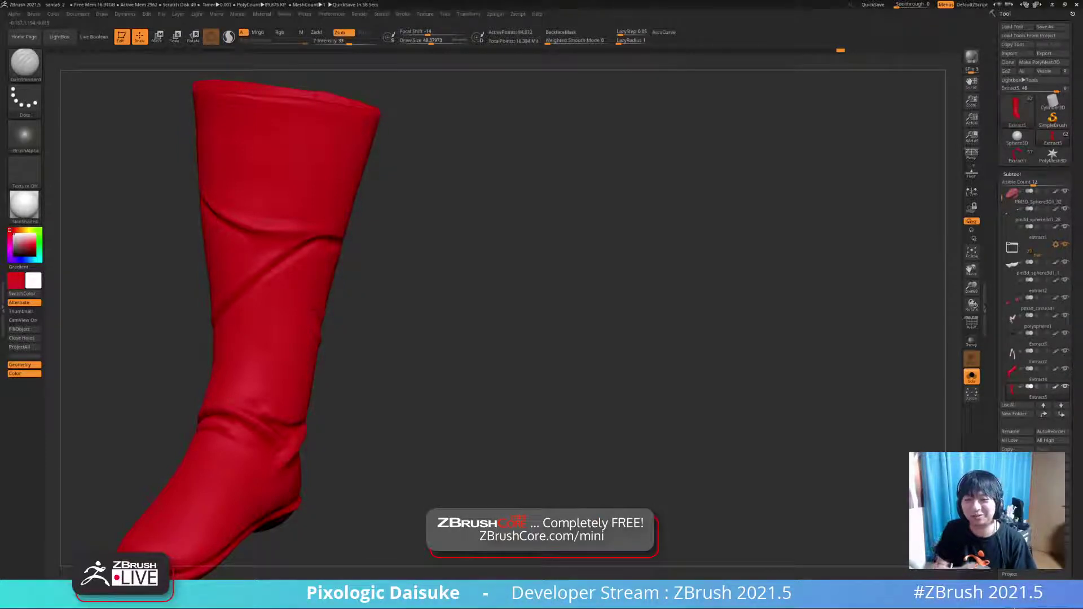
right_drag(395, 316, 570, 335)
ctrl+right_drag(286, 352, 285, 341)
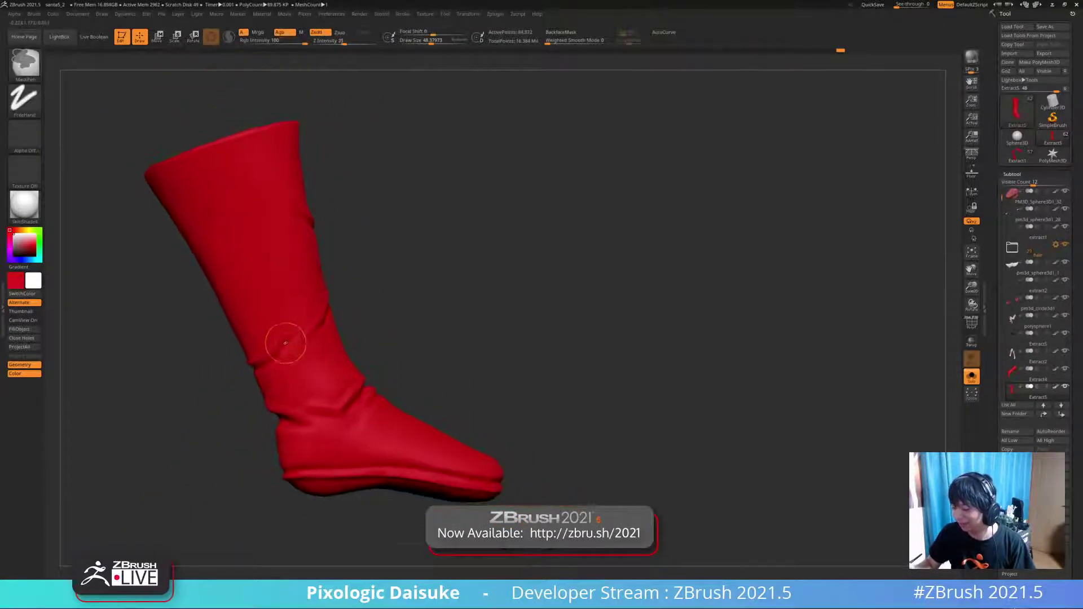
mouse_move(564, 316)
right_down()
mouse_move(592, 333)
mouse_move(566, 317)
right_up()
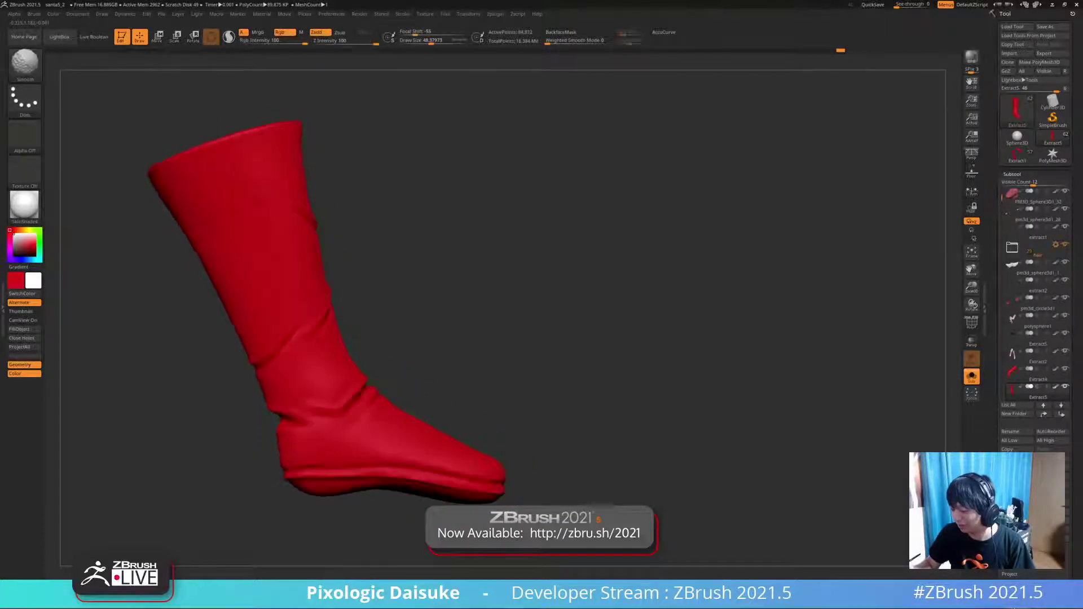
shift+drag(328, 313, 294, 338)
mouse_move(299, 316)
right_down()
mouse_move(285, 333)
mouse_move(305, 311)
mouse_move(297, 333)
mouse_move(330, 316)
right_up()
drag(330, 299, 302, 325)
mouse_move(327, 321)
ctrl+right_down()
mouse_move(327, 302)
mouse_move(310, 319)
ctrl+right_up()
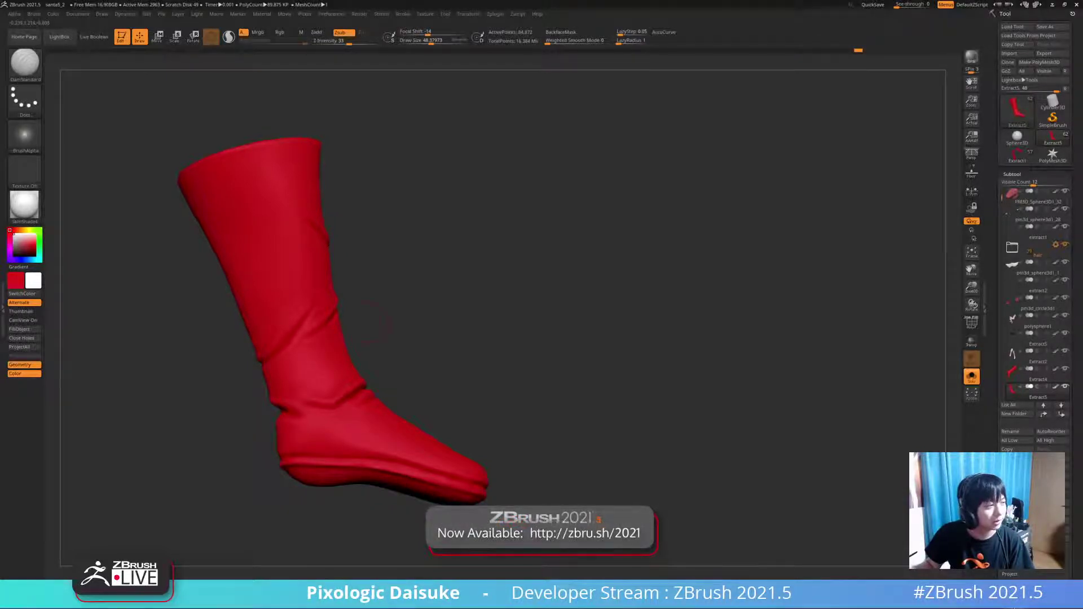
- Check the boot's creases on the full figure, select the figure's body mesh and isolate it
mouse_move(367, 323)
ctrl+right_down()
mouse_move(367, 282)
mouse_move(383, 285)
mouse_move(338, 287)
ctrl+right_up()
key(shift+s)
alt+right_drag(466, 393, 437, 319)
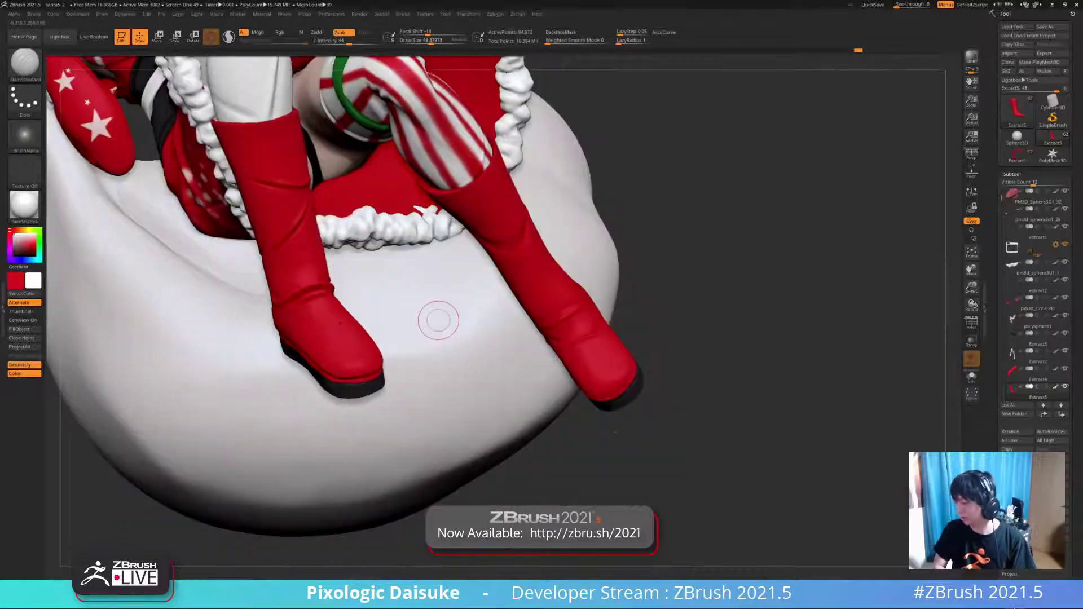
right_drag(507, 352, 544, 349)
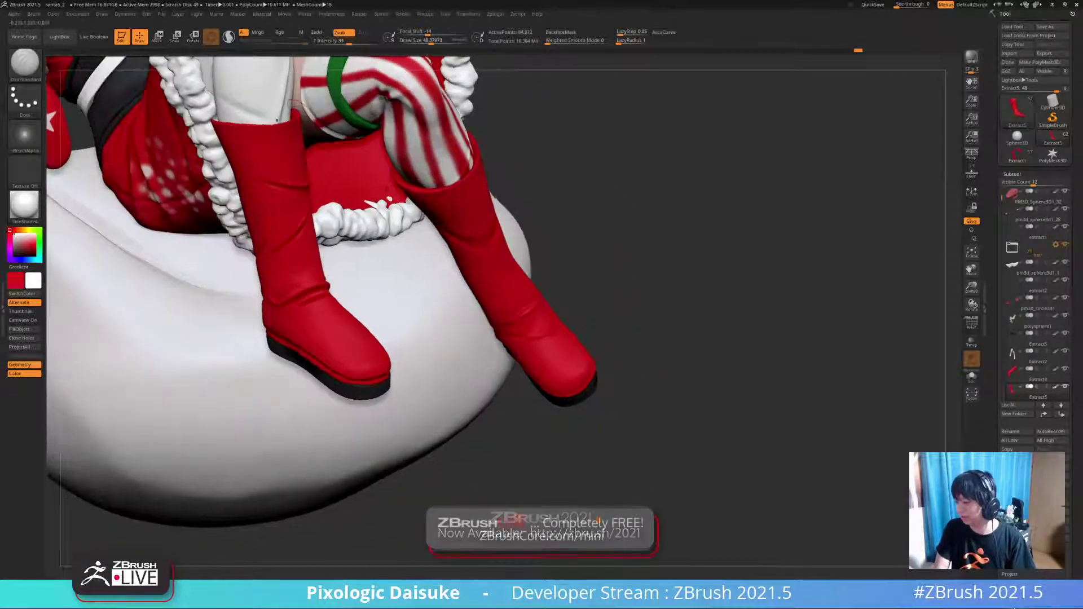
key(shift+ctrl+s)
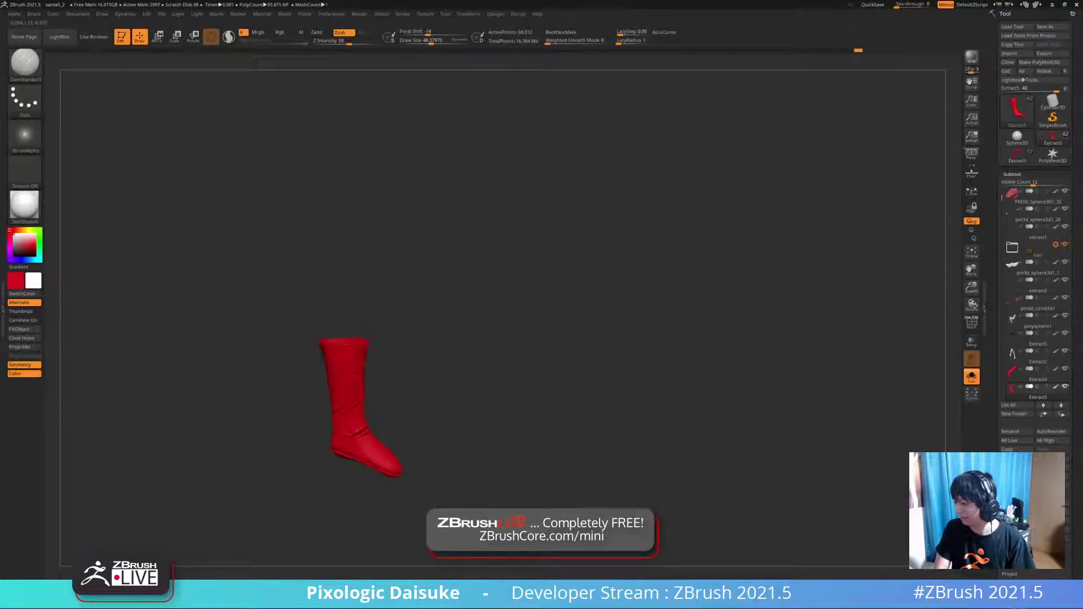
key(shift+ctrl+s)
alt+click(110, 268)
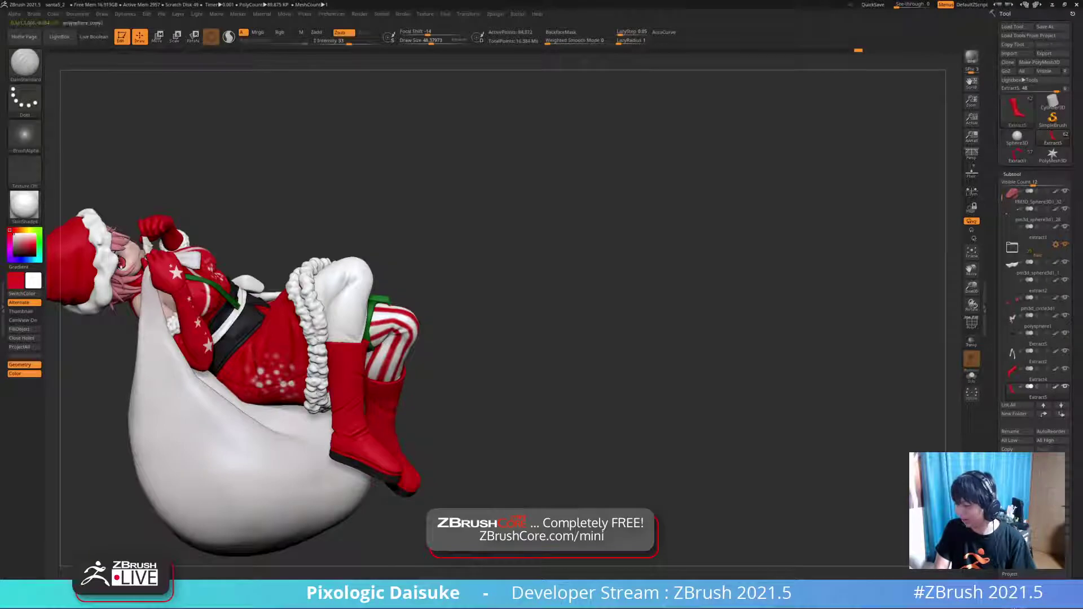
key(shift+ctrl+s)
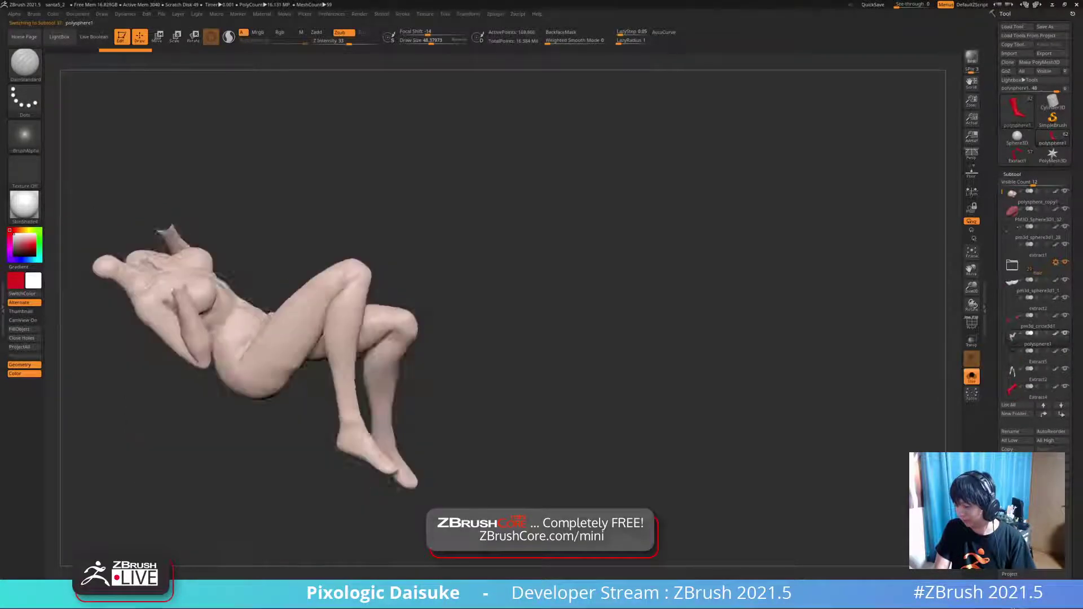
right_drag(316, 273, 357, 289)
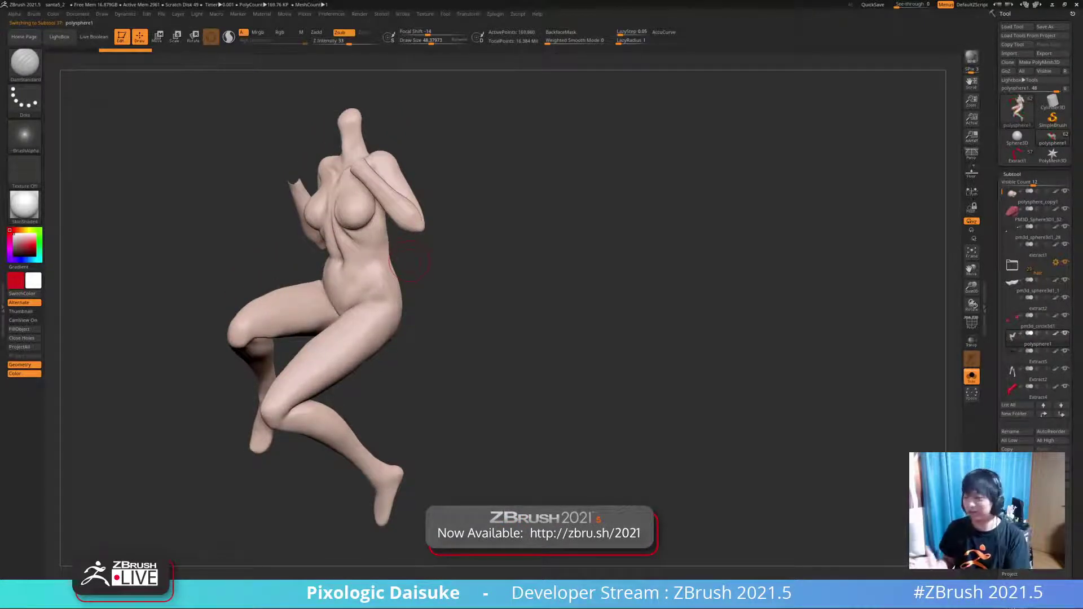
mouse_move(409, 262)
right_down()
mouse_move(463, 265)
mouse_move(471, 296)
mouse_move(451, 307)
right_up()
- Choose the MaskLasso brush and mask the leg with the striped stocking from mid-thigh down to the foot
key(ctrl)
ctrl+click(25, 65)
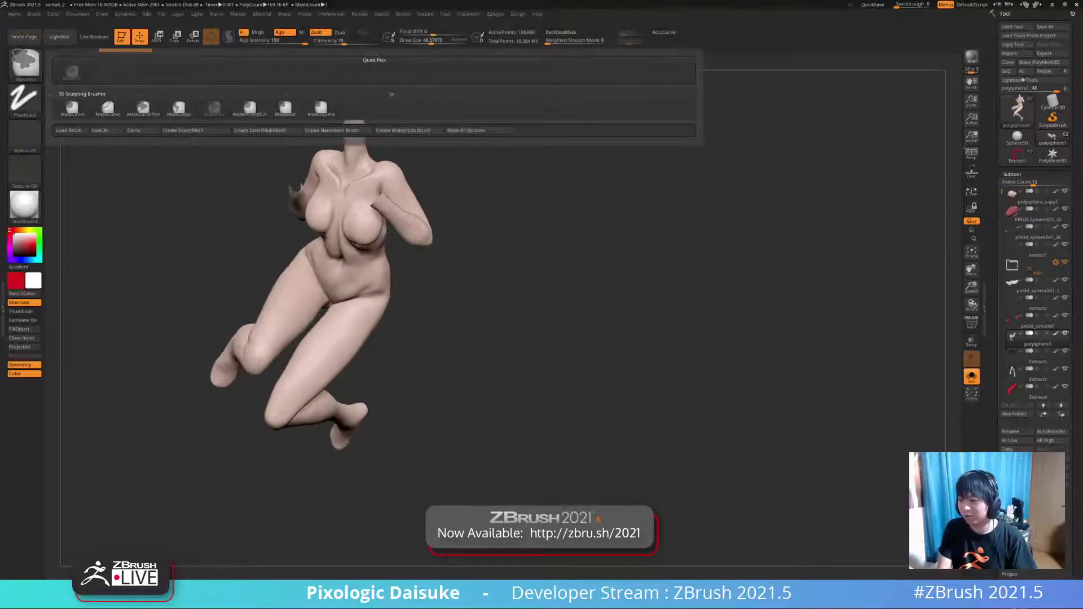
ctrl+click(179, 110)
ctrl+right_drag(327, 279, 277, 354)
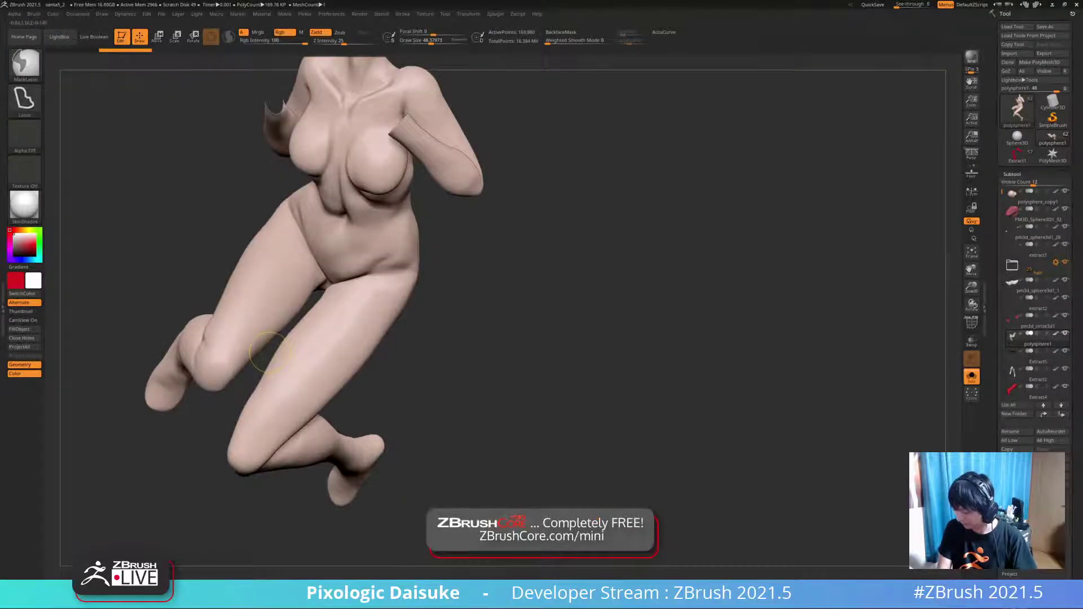
mouse_move(269, 354)
ctrl+mouse_down()
mouse_move(435, 474)
mouse_move(204, 501)
mouse_move(177, 520)
ctrl+mouse_up()
right_drag(434, 164, 434, 106)
right_drag(316, 316, 384, 279)
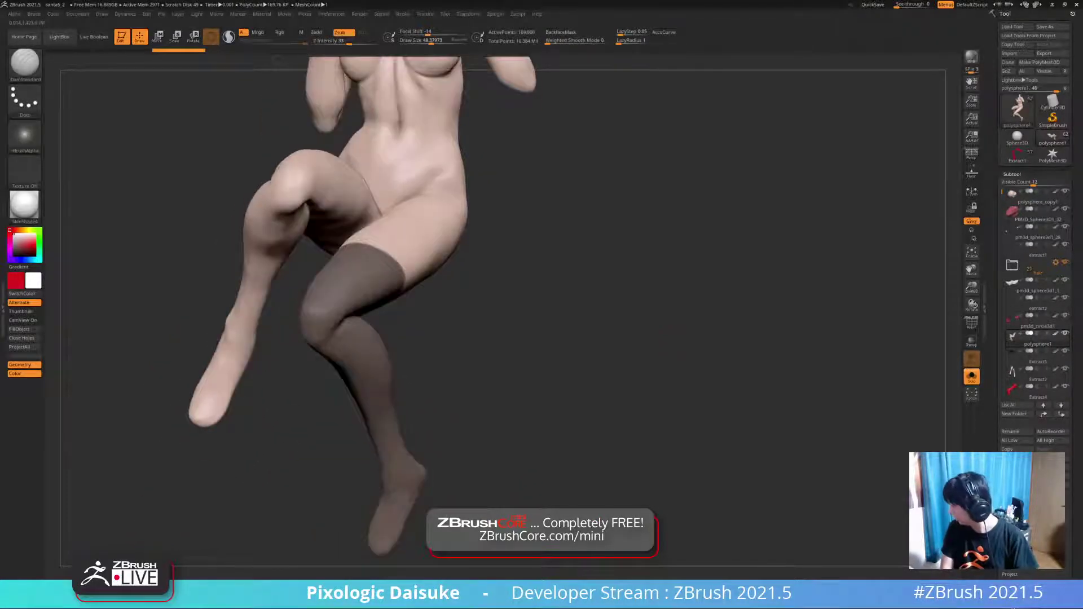
- Extract the masked leg from the body as a separate subtool and clear its mask
click(971, 377)
click(971, 377)
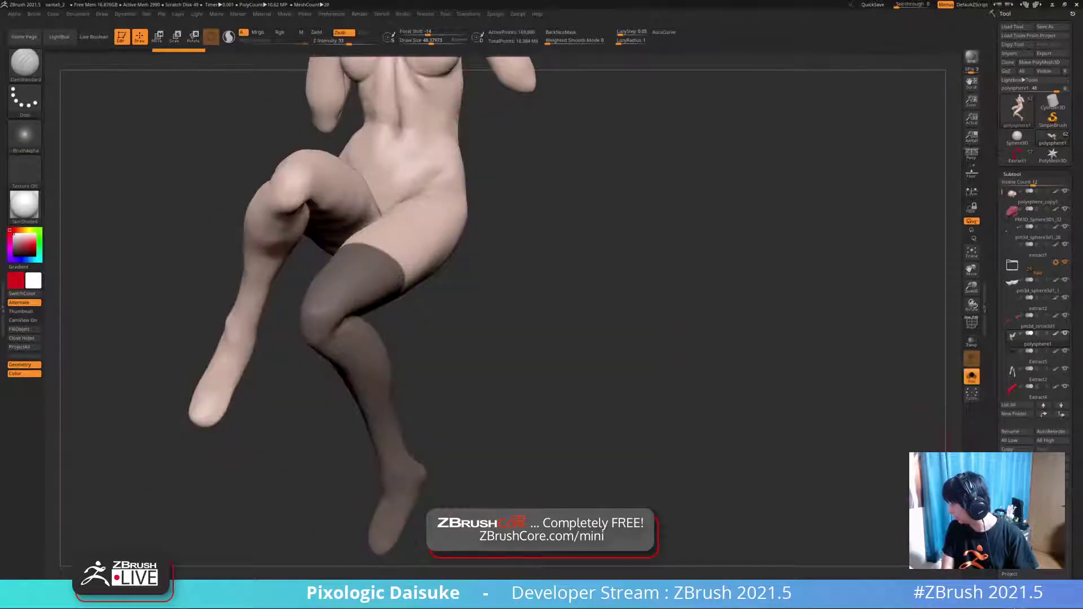
click(1012, 174)
click(1012, 173)
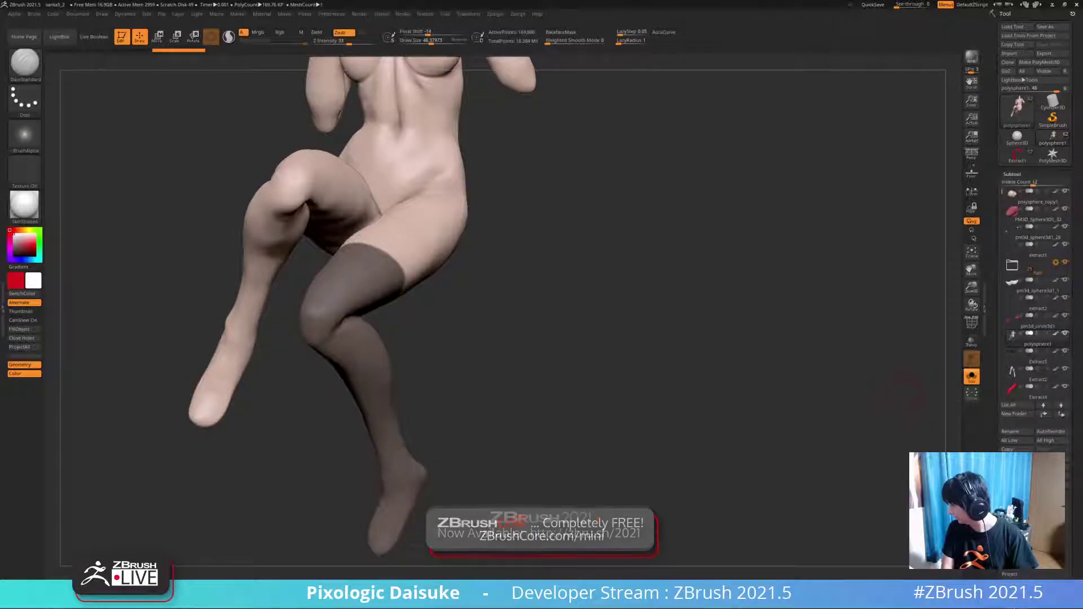
click(971, 377)
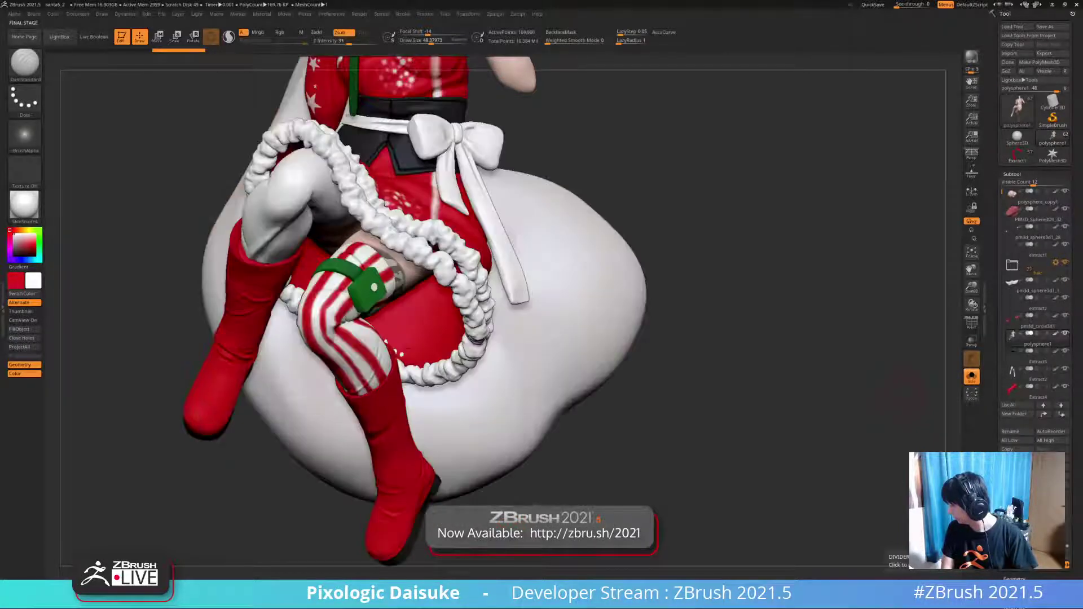
click(971, 377)
drag(595, 374, 525, 389)
mouse_move(563, 310)
ctrl+mouse_down()
mouse_move(595, 335)
mouse_move(628, 332)
mouse_move(615, 341)
ctrl+mouse_up()
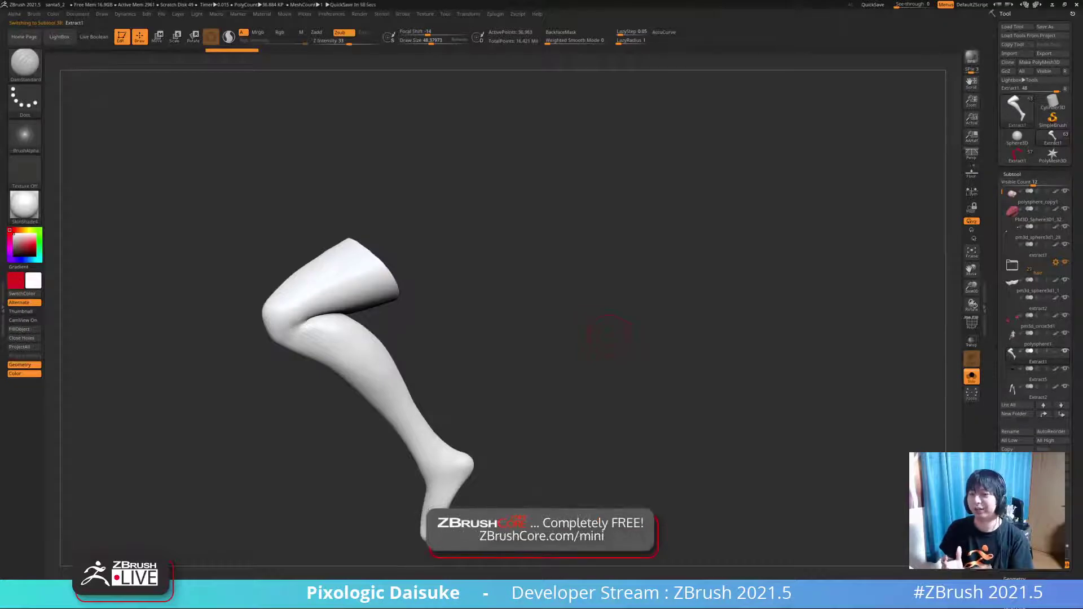
- Mask the extracted leg from mid-calf down, turn that part into its own polygroup and show the polyframe
mouse_move(608, 335)
mouse_down()
mouse_move(648, 333)
mouse_move(615, 296)
mouse_move(567, 282)
mouse_move(579, 293)
mouse_up()
drag(406, 305, 422, 311)
mouse_move(359, 299)
ctrl+mouse_down()
mouse_move(313, 531)
mouse_move(471, 294)
mouse_move(454, 338)
mouse_move(490, 329)
ctrl+mouse_up()
key(ctrl+w)
ctrl+shift+click(364, 347)
key(shift+f)
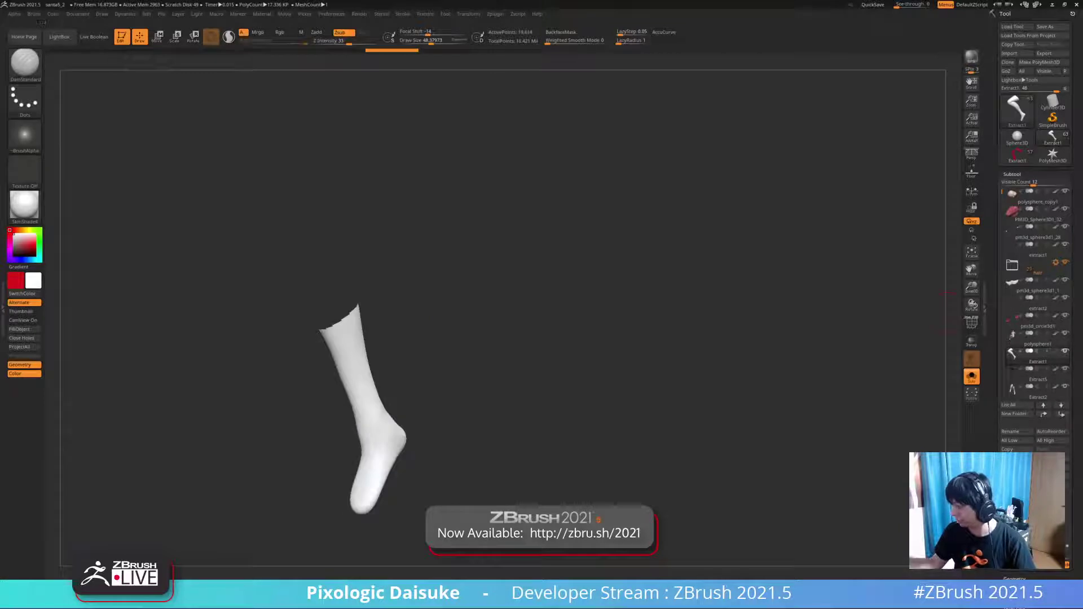
- Delete the leg mesh above mid-calf and close the hole at the cut end of the remaining lower leg
ctrl+shift+click(551, 310)
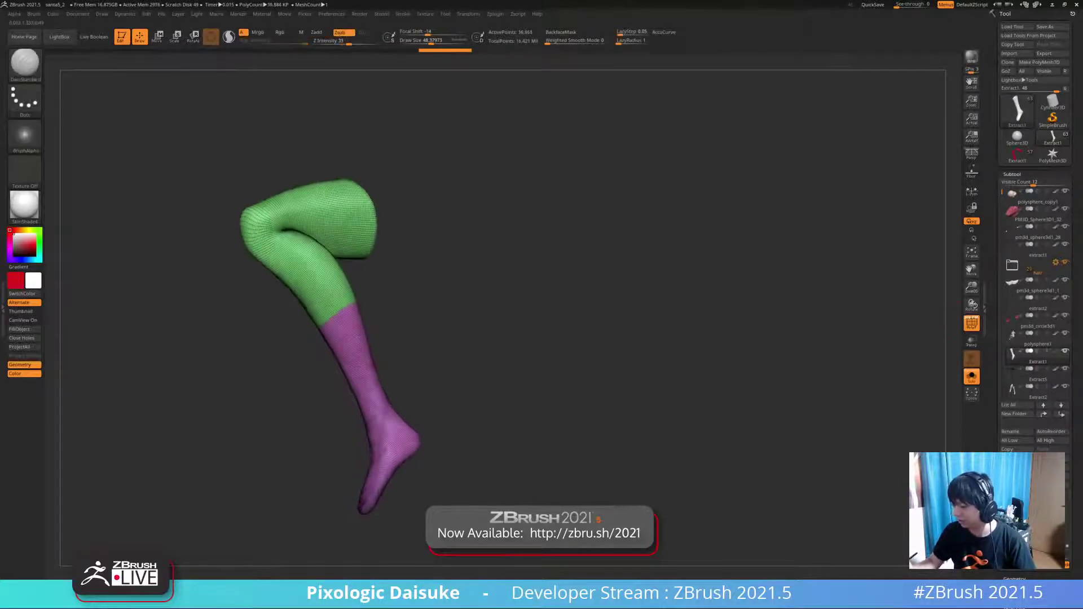
ctrl+shift+click(377, 379)
mouse_move(480, 361)
mouse_down()
mouse_move(542, 352)
mouse_move(508, 353)
mouse_move(481, 376)
mouse_up()
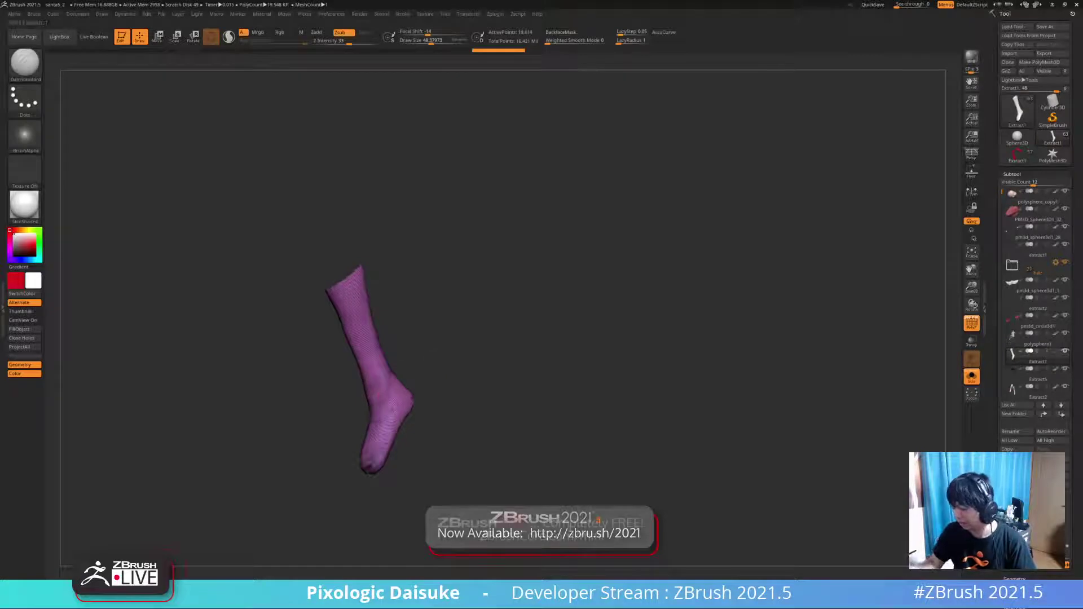
key(alt+s)
key(alt+s)
click(23, 338)
mouse_move(451, 338)
ctrl+right_down()
mouse_move(452, 395)
mouse_move(479, 435)
mouse_move(479, 389)
mouse_move(434, 350)
ctrl+right_up()
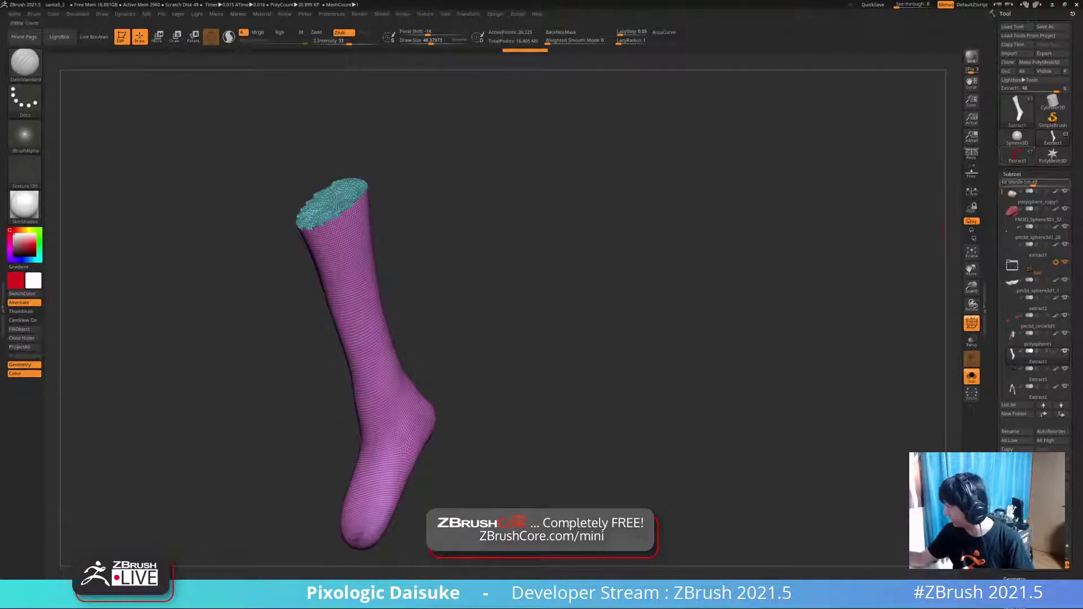
- Inflate the lower leg mesh slightly with the deformation settings
click(1012, 174)
click(1017, 275)
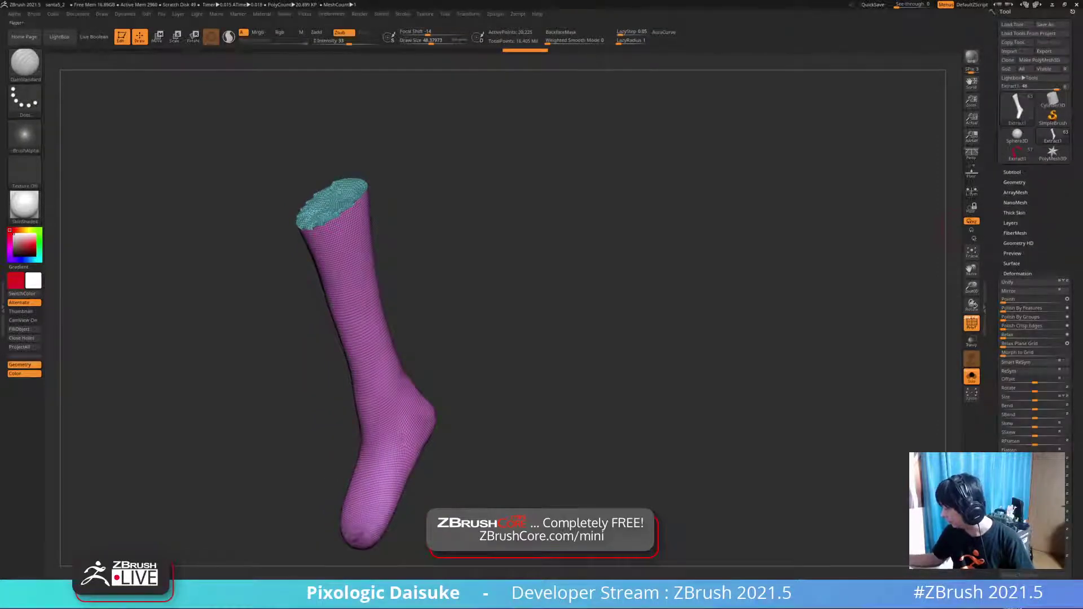
mouse_move(1034, 522)
mouse_down()
mouse_move(1052, 522)
mouse_move(1039, 522)
mouse_up()
mouse_move(486, 237)
mouse_down()
mouse_move(541, 226)
mouse_move(511, 229)
mouse_up()
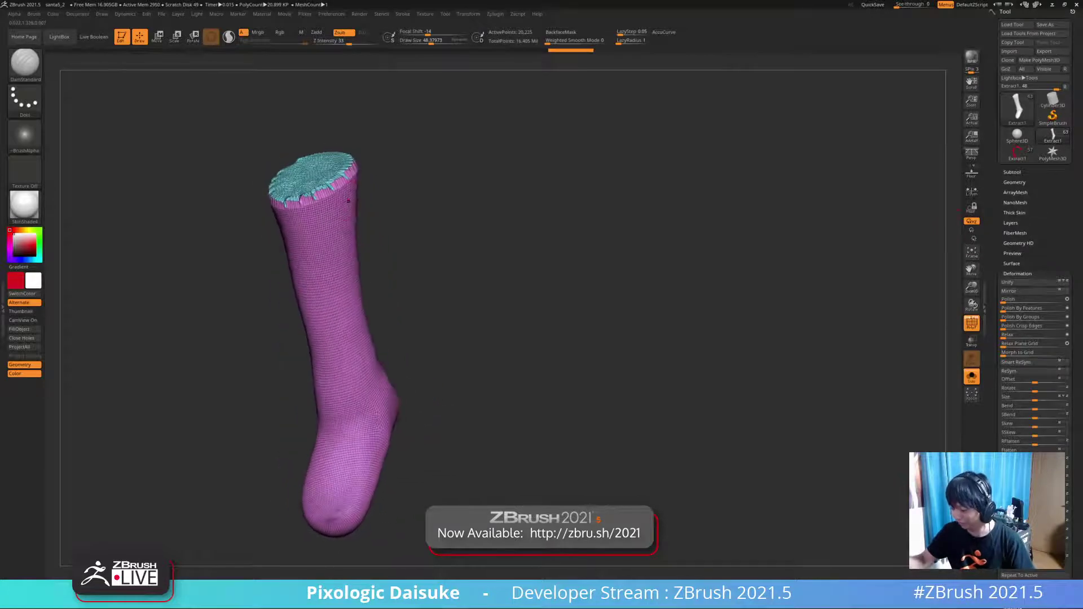
- Remesh the lower leg with ZRemesher, smooth its uneven top rim and save the project
key(ctrl+r)
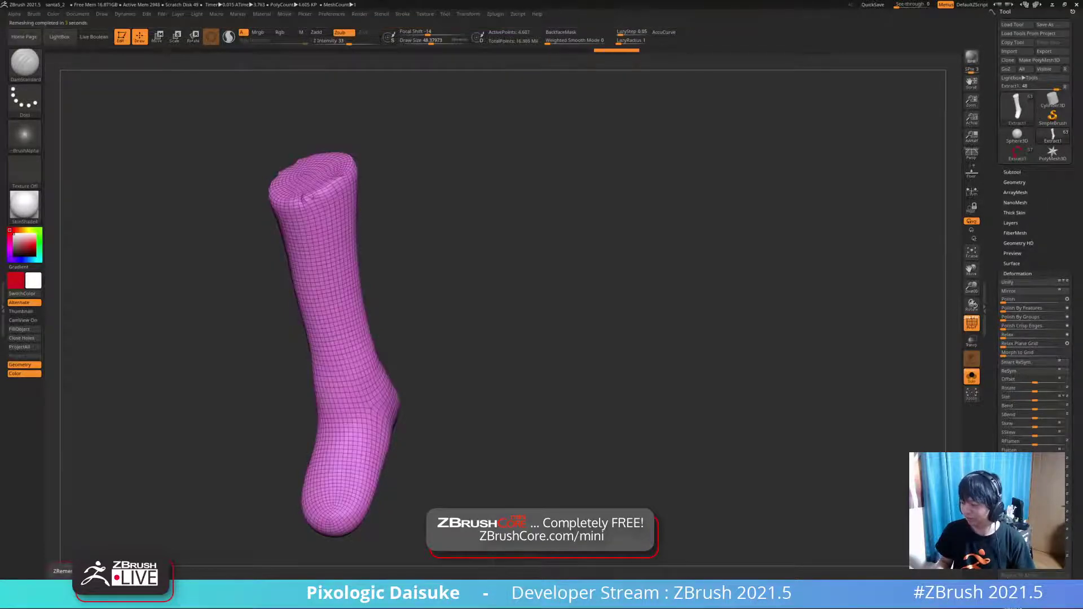
mouse_move(302, 199)
shift+mouse_down()
mouse_move(311, 199)
mouse_move(299, 164)
shift+mouse_up()
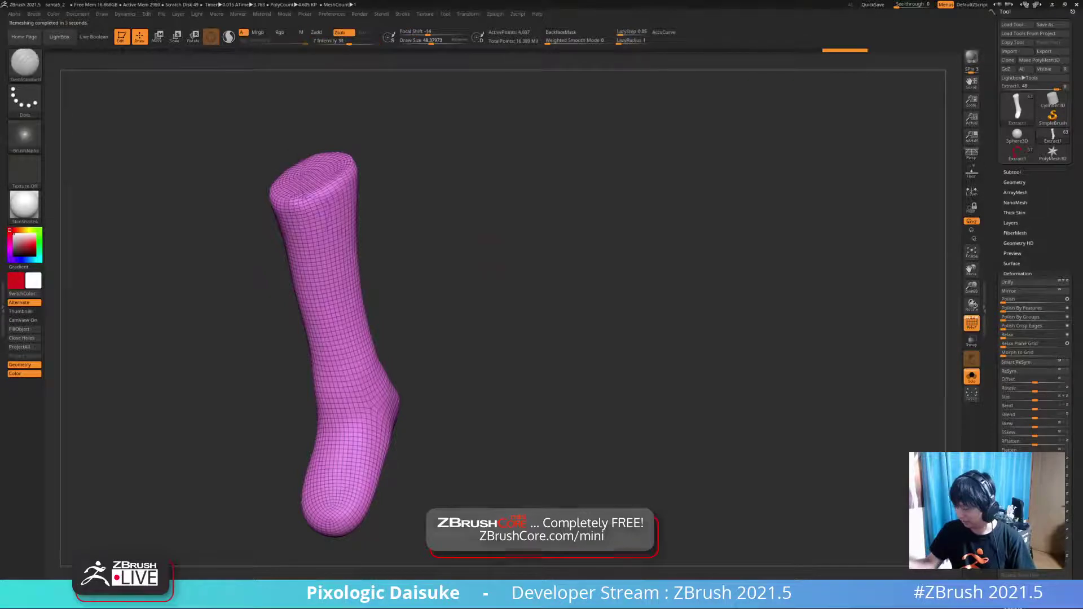
key(ctrl+s)
- Show the full figure around the new lower leg mesh and select the red boot that surrounds it
mouse_move(564, 395)
ctrl+right_down()
mouse_move(564, 316)
mouse_move(691, 316)
mouse_move(468, 316)
ctrl+right_up()
right_drag(468, 237, 626, 227)
click(1012, 173)
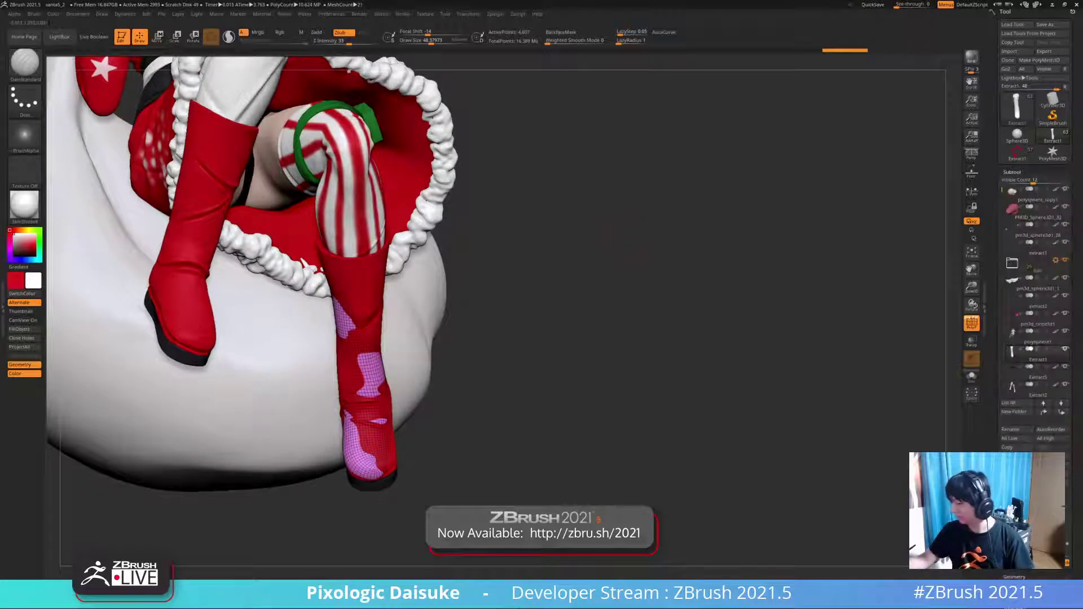
click(1037, 390)
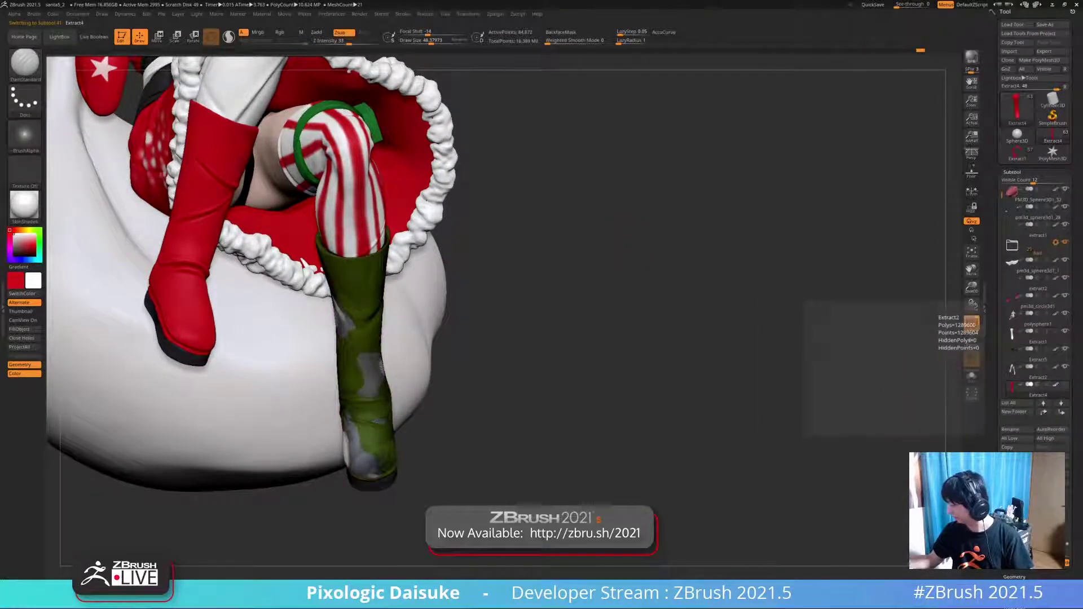
- Try to reshape the lower leg mesh to the boot's outline with the SnakeHook brush
alt+click(364, 468)
right_drag(305, 322, 337, 325)
click(25, 62)
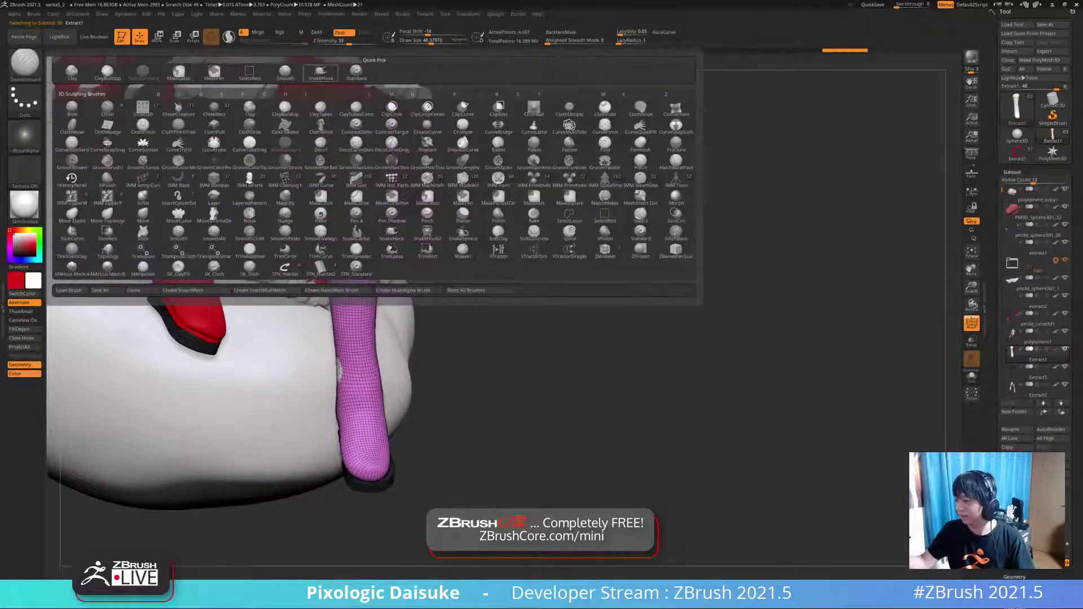
click(338, 213)
click(441, 41)
click(561, 32)
right_drag(362, 242, 454, 243)
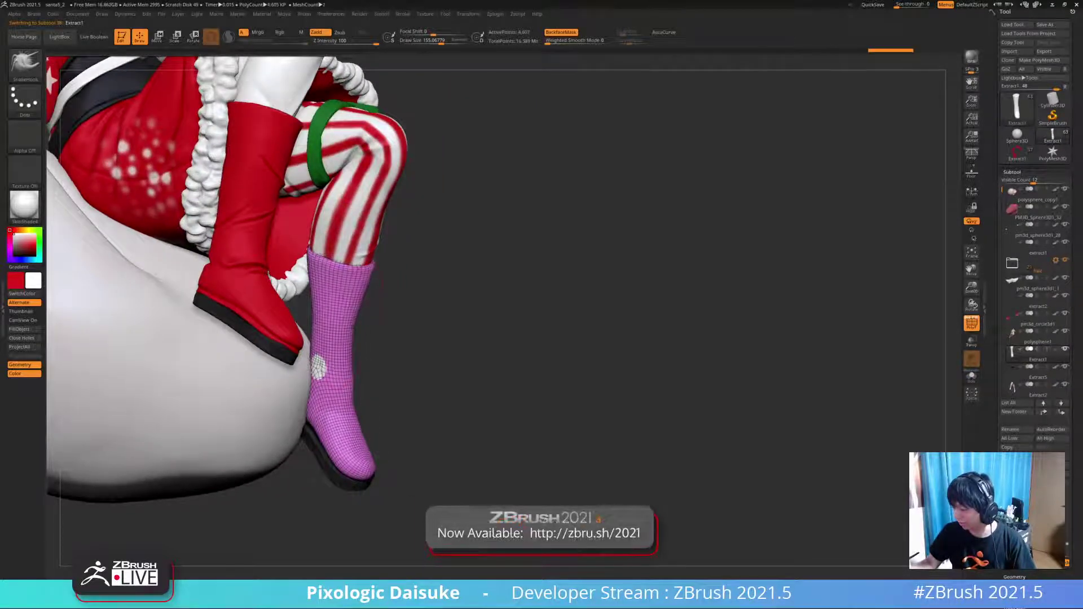
mouse_move(350, 354)
right_down()
mouse_move(331, 379)
mouse_move(367, 370)
mouse_move(348, 361)
mouse_move(387, 343)
mouse_move(345, 361)
right_up()
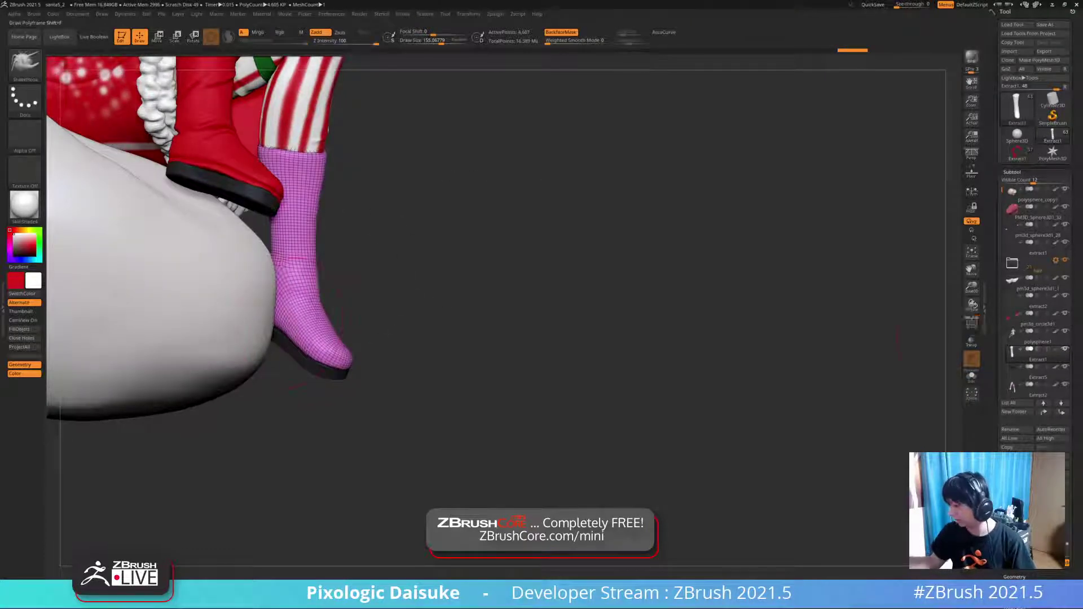
- Delete the lower leg mesh and show the red boot in its place
click(971, 323)
mouse_move(368, 303)
alt+right_down()
mouse_move(368, 368)
mouse_move(324, 369)
alt+right_up()
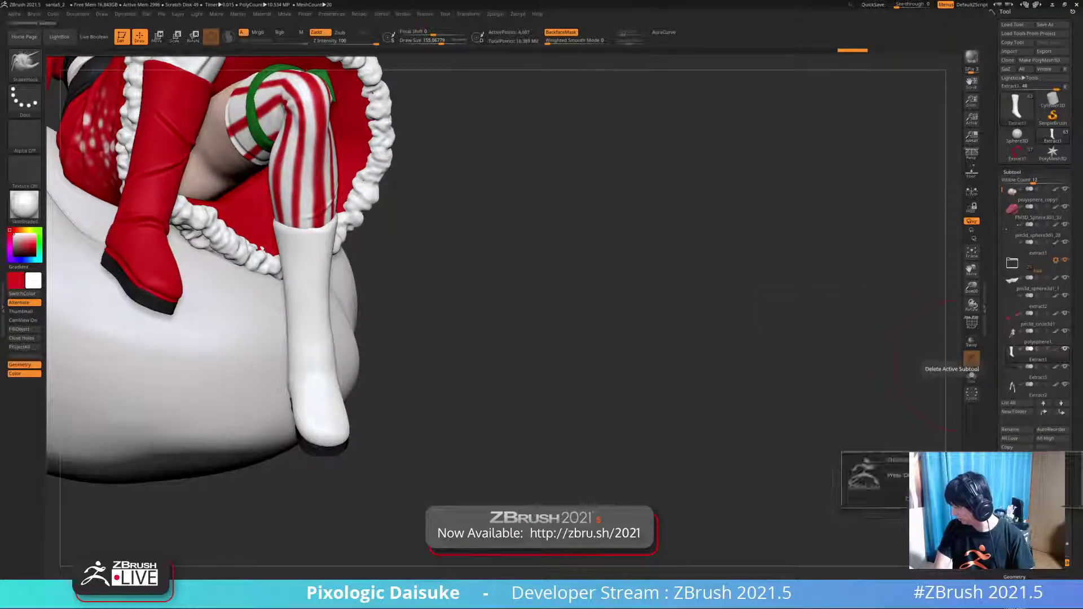
click(972, 360)
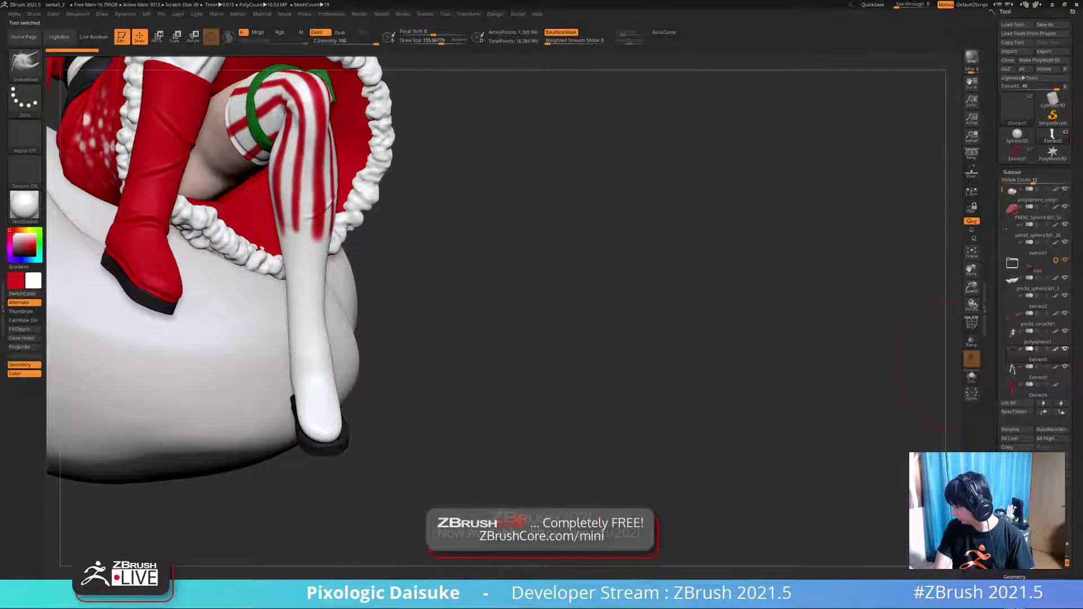
click(1064, 384)
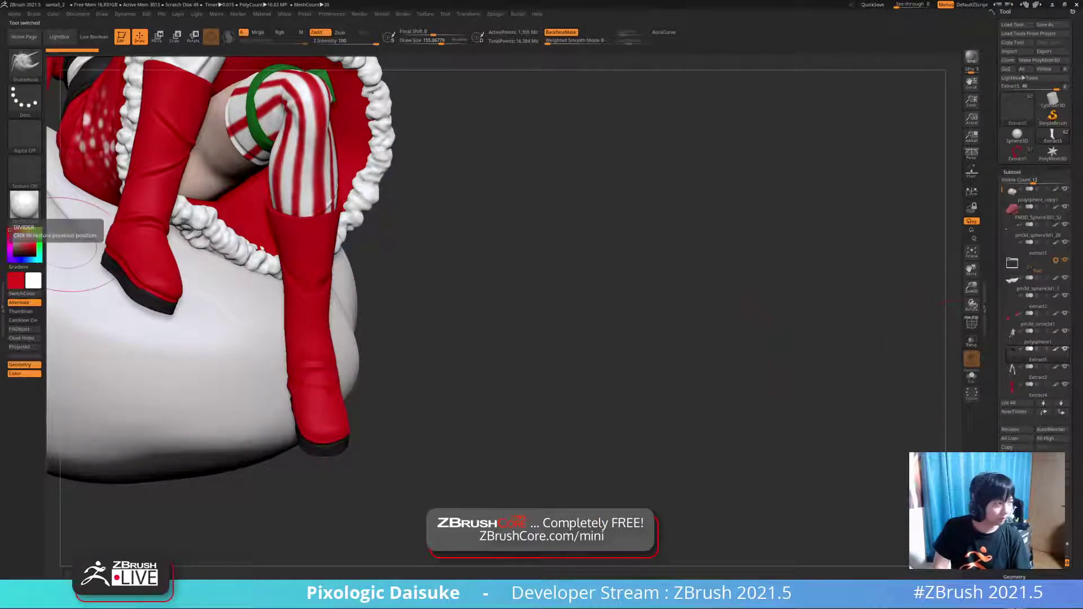
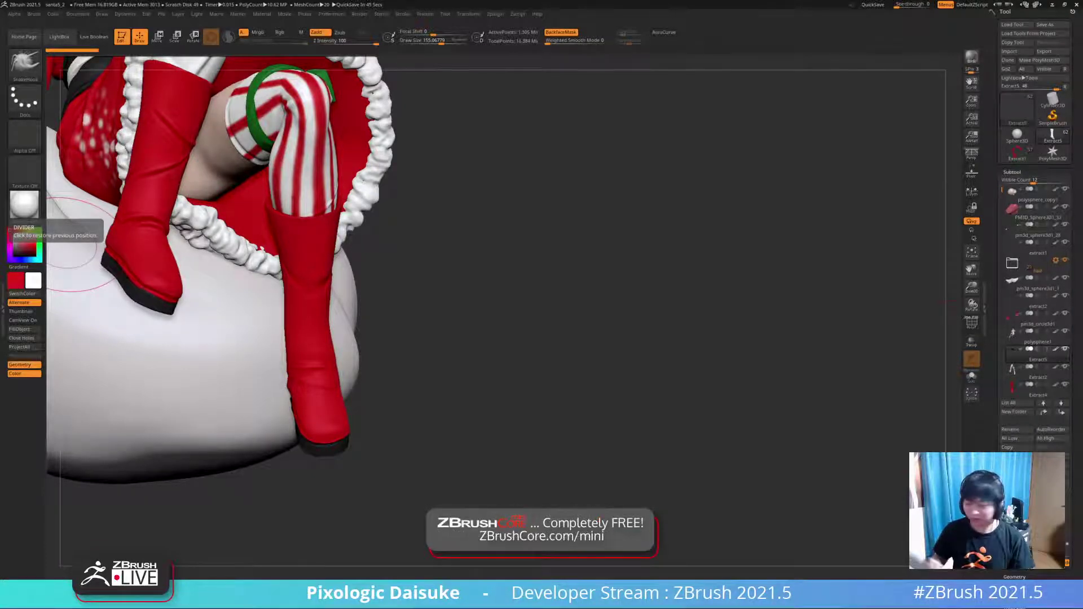
- Examine the full figure from several angles, checking both red boots, the sack and the skirt's fur trim
drag(451, 316, 598, 285)
mouse_move(598, 285)
ctrl+right_down()
mouse_move(598, 242)
mouse_move(600, 264)
mouse_move(669, 282)
mouse_move(651, 284)
ctrl+right_up()
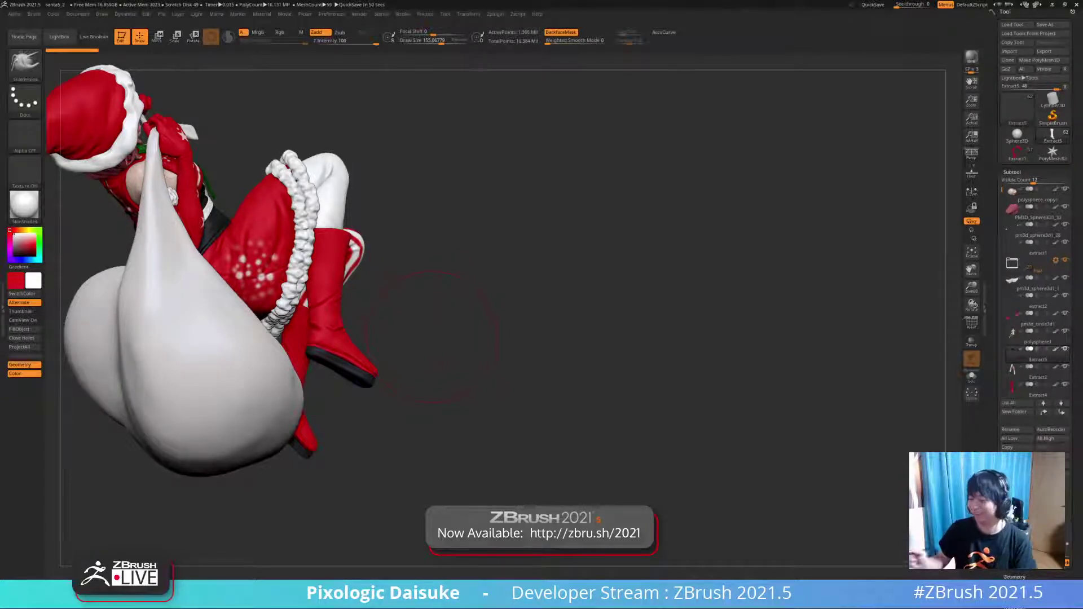
drag(432, 337, 333, 339)
mouse_move(542, 316)
mouse_down()
mouse_move(445, 308)
mouse_move(428, 327)
mouse_move(440, 242)
mouse_move(469, 333)
mouse_move(457, 390)
mouse_up()
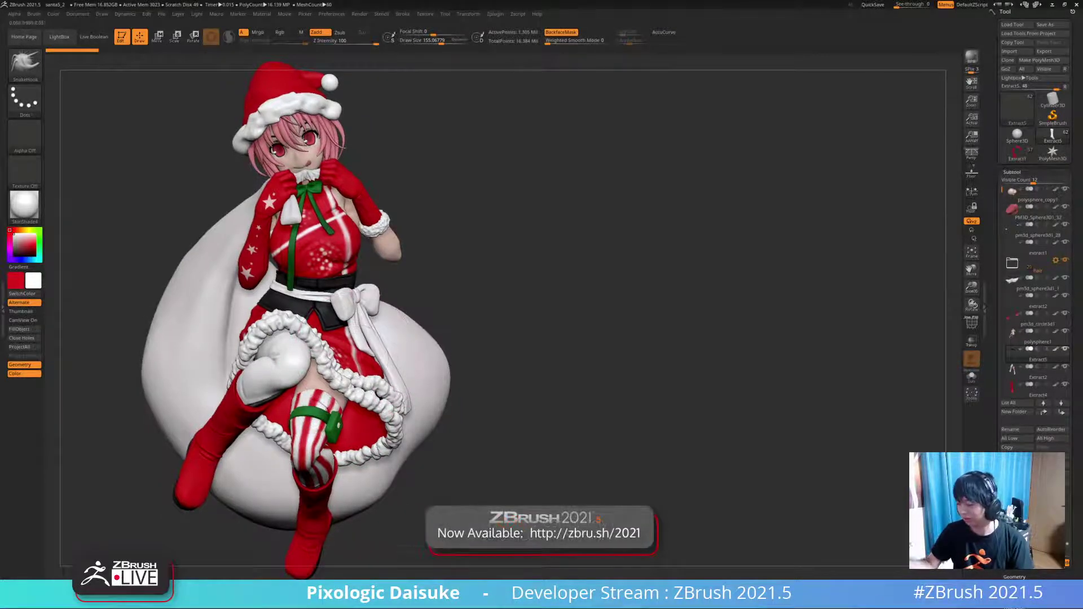
alt+drag(469, 411, 508, 313)
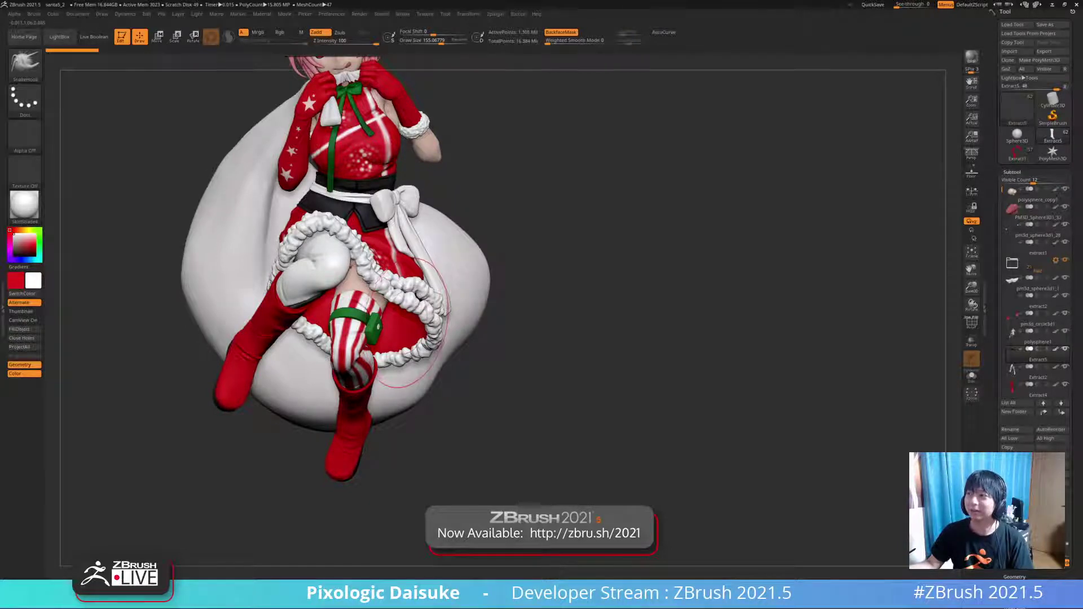
alt+click(357, 398)
right_drag(358, 383, 456, 305)
key(alt+shift+s)
key(alt+shift+s)
right_drag(347, 310, 307, 384)
mouse_move(409, 304)
right_down()
mouse_move(385, 314)
mouse_move(451, 317)
mouse_move(395, 312)
right_up()
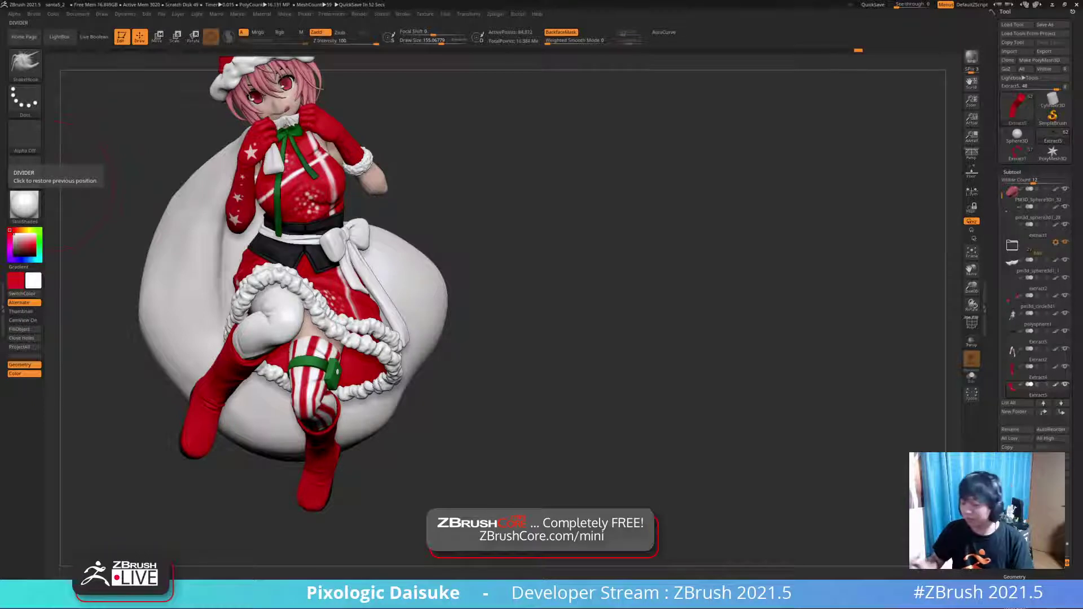
drag(51, 186, 68, 172)
mouse_move(507, 294)
ctrl+right_down()
mouse_move(516, 262)
mouse_move(536, 266)
mouse_move(539, 296)
ctrl+right_up()
ctrl+right_drag(319, 327, 406, 341)
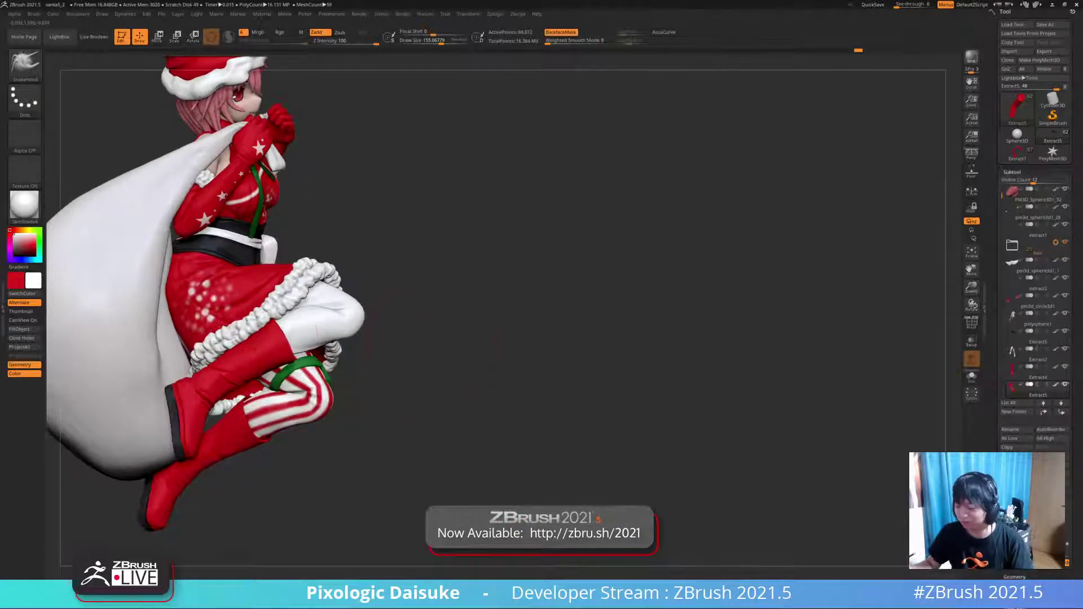
alt+click(278, 305)
right_drag(330, 299, 408, 285)
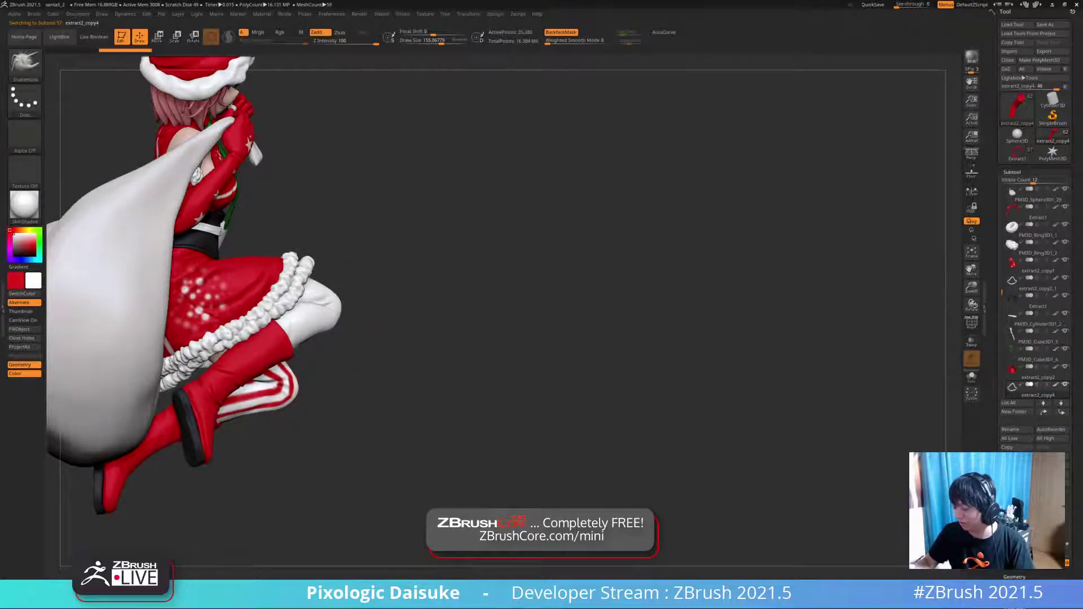
mouse_move(305, 351)
ctrl+right_down()
mouse_move(305, 321)
mouse_move(319, 320)
mouse_move(294, 333)
mouse_move(331, 327)
mouse_move(386, 344)
ctrl+right_up()
- Isolate the green thigh strap and carve diagonal creases across its front with the DamStandard brush
alt+click(319, 353)
mouse_move(320, 353)
ctrl+right_down()
mouse_move(319, 407)
mouse_move(318, 358)
ctrl+right_up()
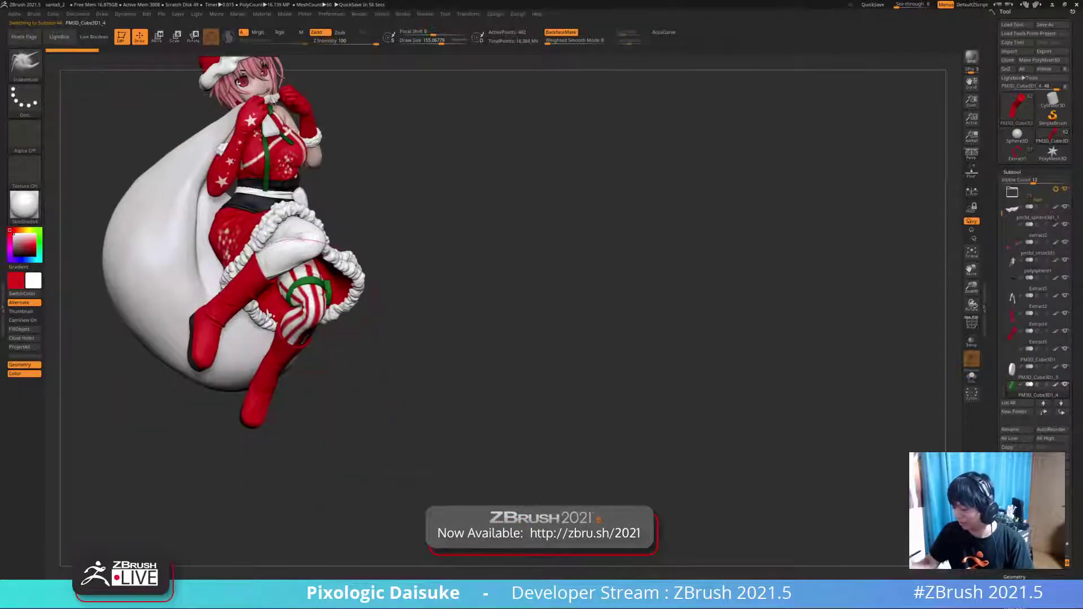
right_drag(417, 344, 345, 317)
key(shift+s)
key(shift+s)
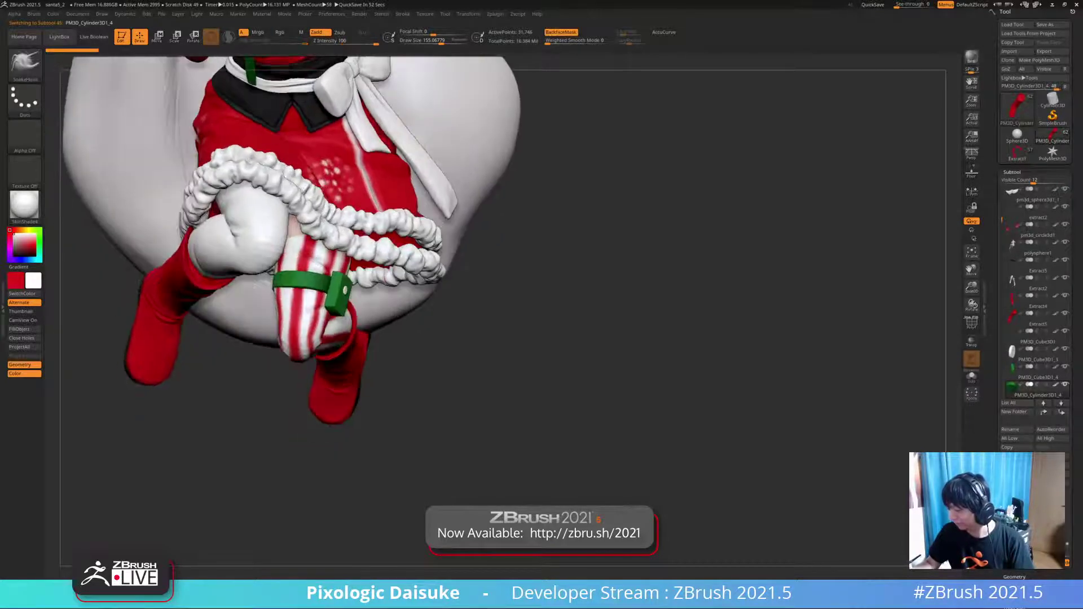
click(24, 62)
click(169, 73)
click(430, 42)
mouse_move(322, 306)
right_down()
mouse_move(304, 305)
mouse_move(324, 281)
mouse_move(317, 338)
mouse_move(334, 330)
right_up()
mouse_move(428, 284)
right_down()
mouse_move(348, 317)
mouse_move(391, 328)
right_up()
shift+drag(360, 310, 382, 309)
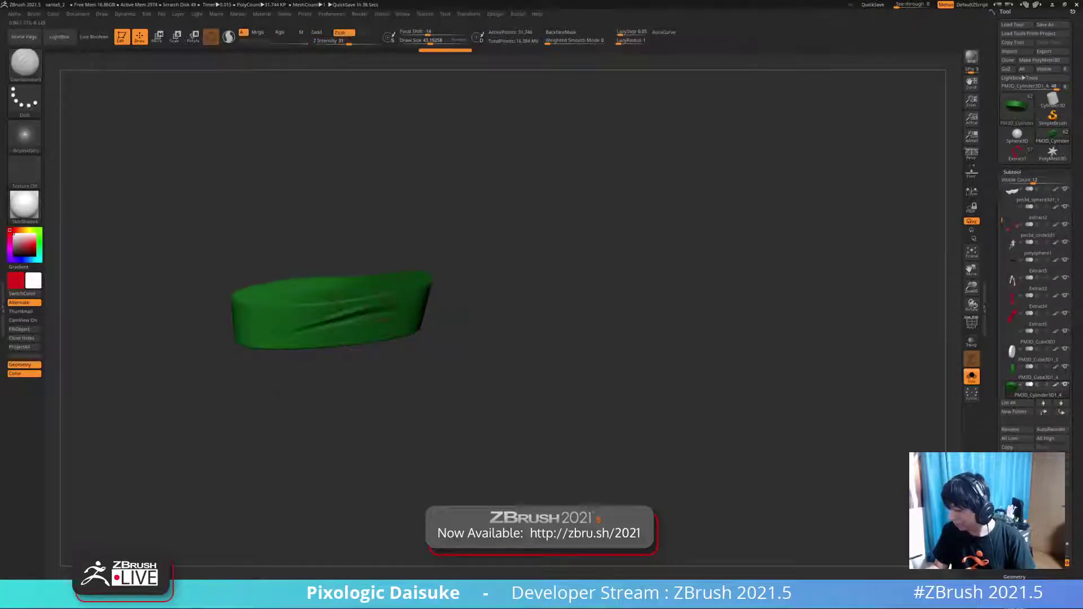
- Smooth and refine the diagonal creases on the green strap, working from above and below
right_drag(386, 307, 352, 283)
shift+drag(338, 316, 322, 323)
right_drag(333, 319, 378, 324)
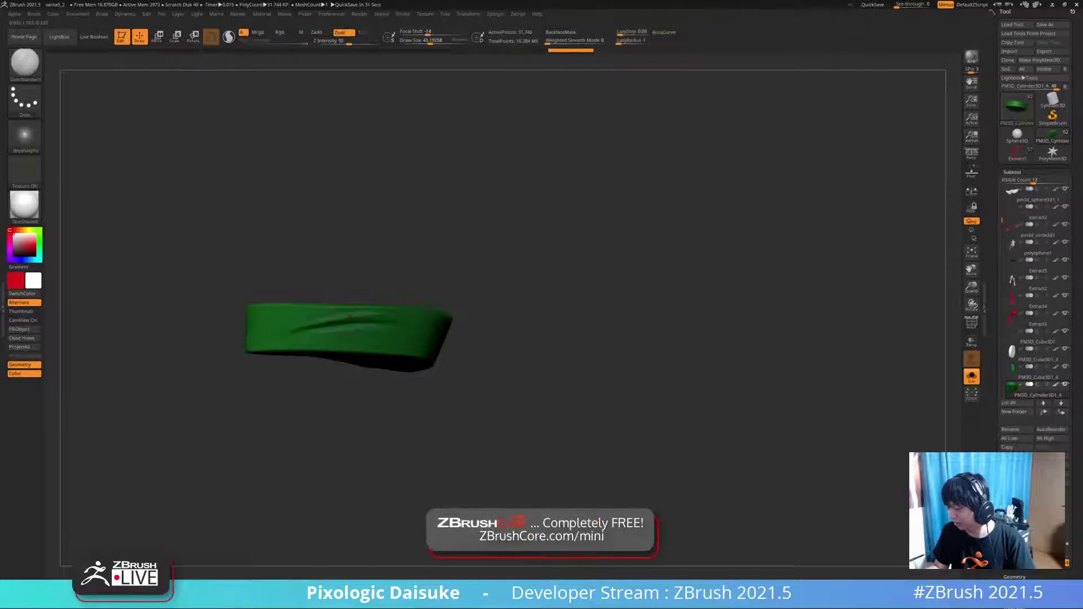
key(shift)
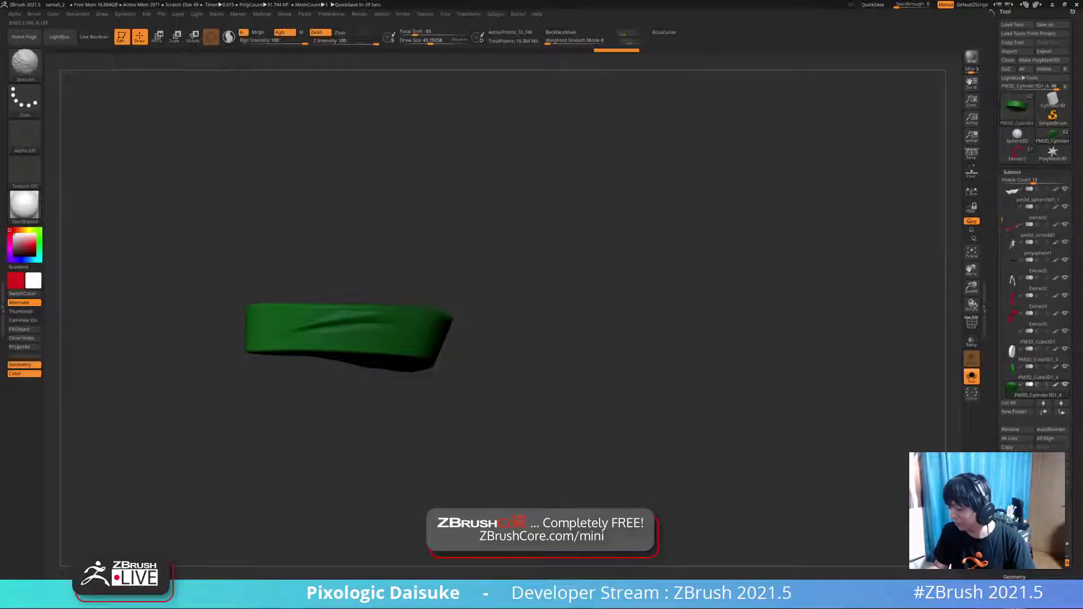
right_drag(347, 319, 397, 316)
key(shift)
right_drag(316, 338, 338, 322)
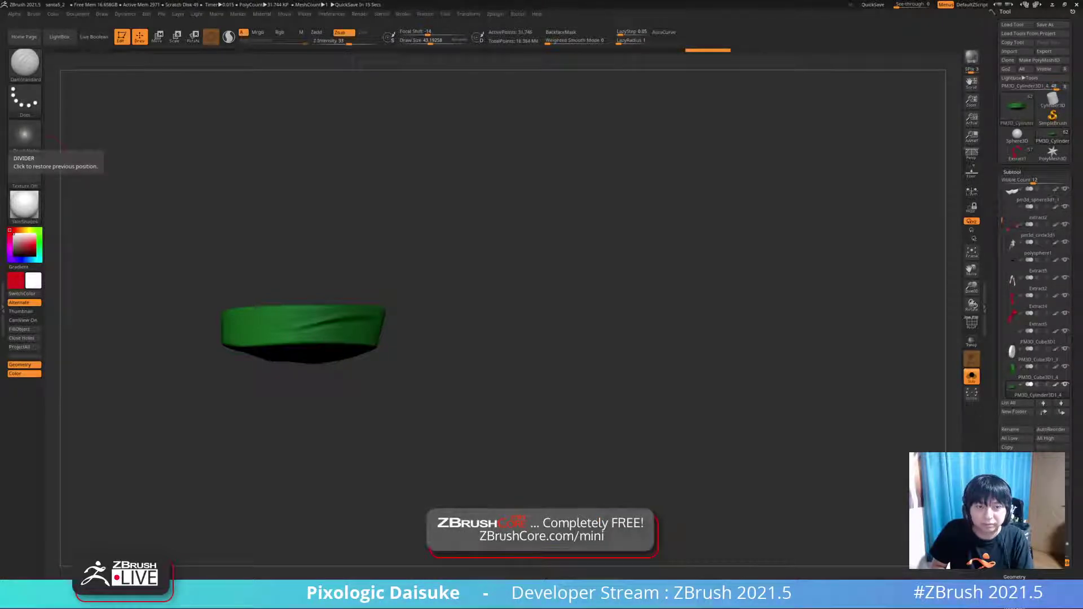
- Bring the tori_final.png reference picture into view in Photos, enlarge it to study the clothing, and move it away
drag(0, 330, 426, 94)
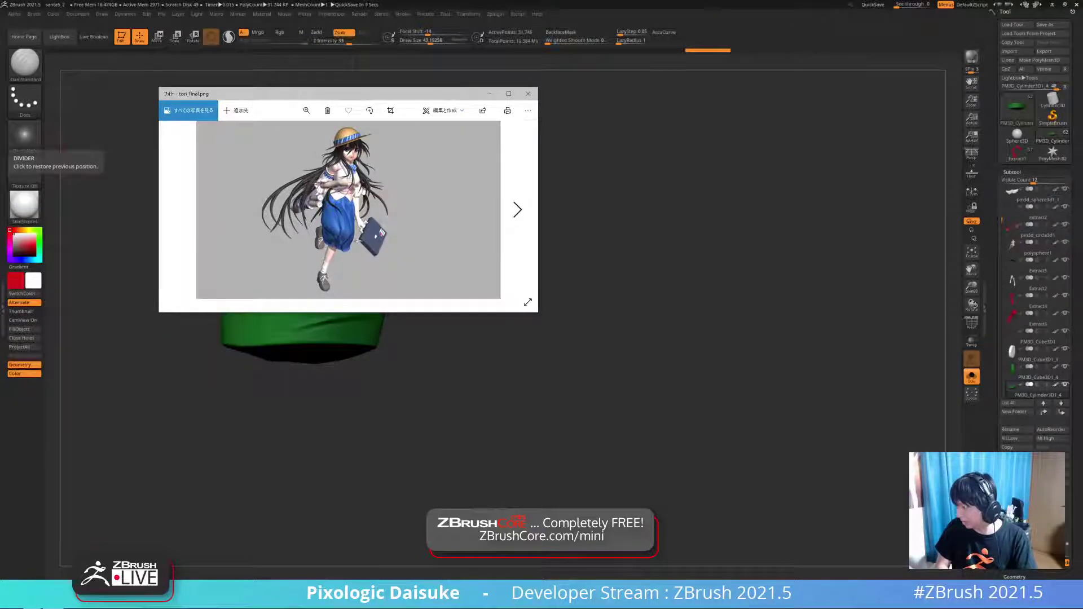
drag(539, 187, 693, 186)
drag(544, 313, 544, 545)
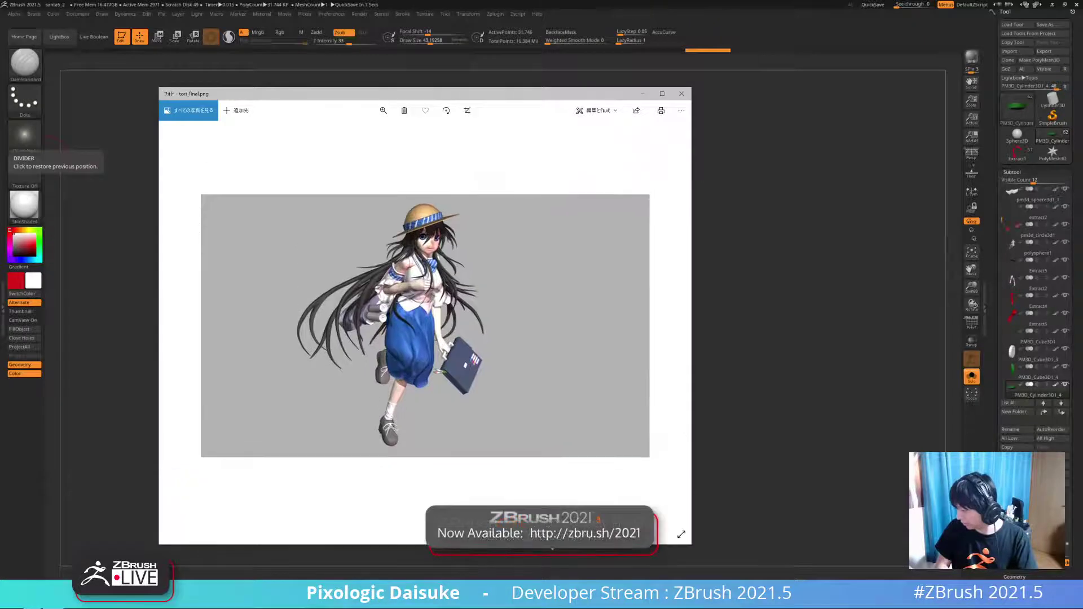
drag(691, 305, 759, 305)
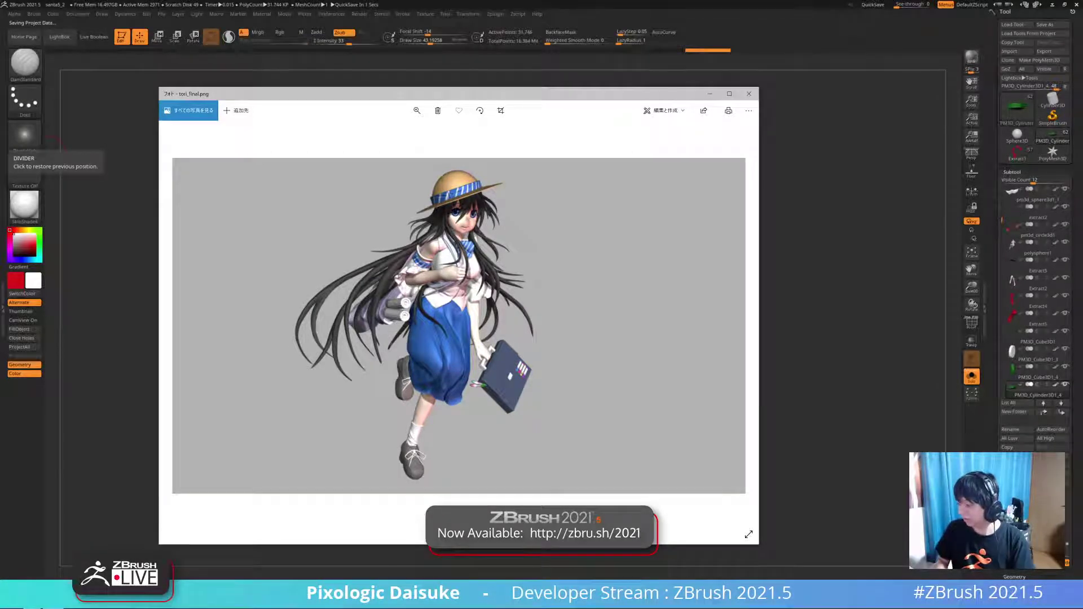
drag(459, 94, 432, 109)
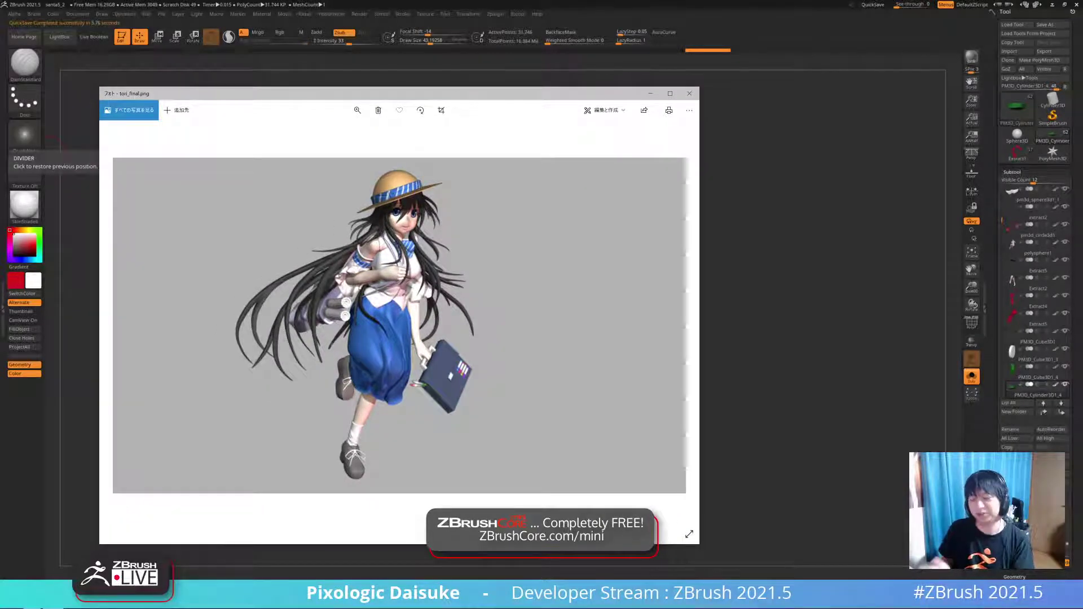
drag(434, 94, 0, 68)
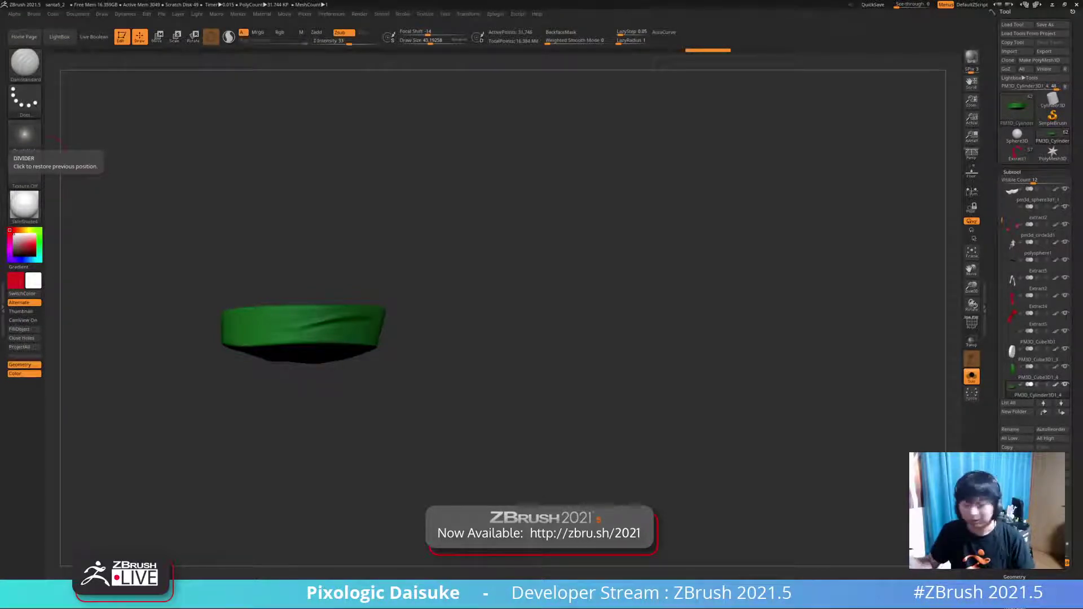
- Show the whole figure again and check how the creased green strap sits around the striped thigh
drag(468, 260, 474, 316)
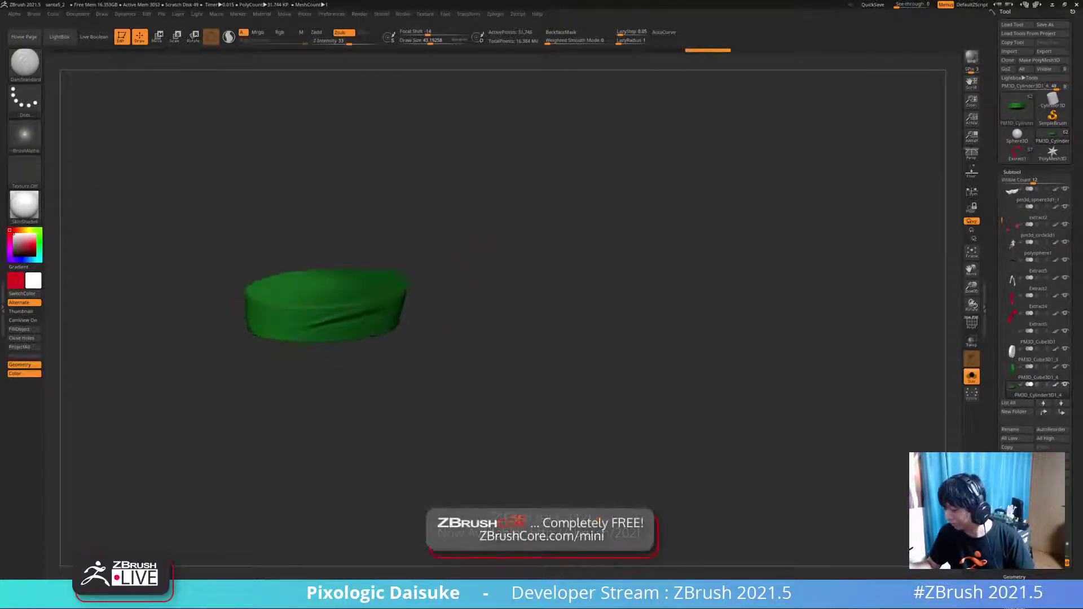
click(971, 377)
ctrl+right_drag(384, 395, 369, 346)
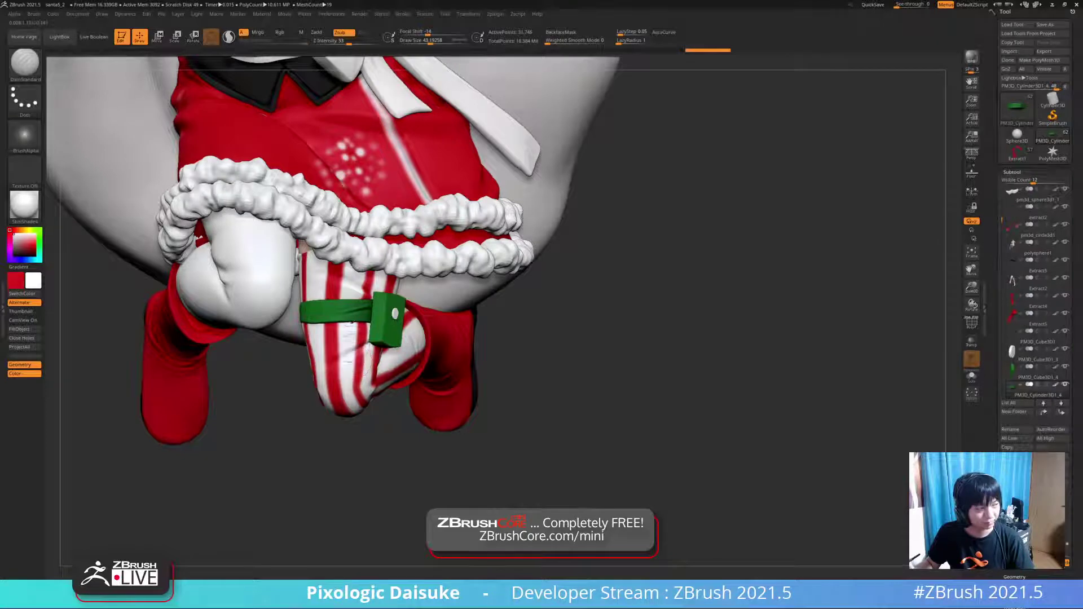
key(alt+shift+s)
key(alt+shift+s)
mouse_move(373, 345)
right_down()
mouse_move(338, 341)
mouse_move(353, 317)
mouse_move(305, 317)
mouse_move(285, 338)
right_up()
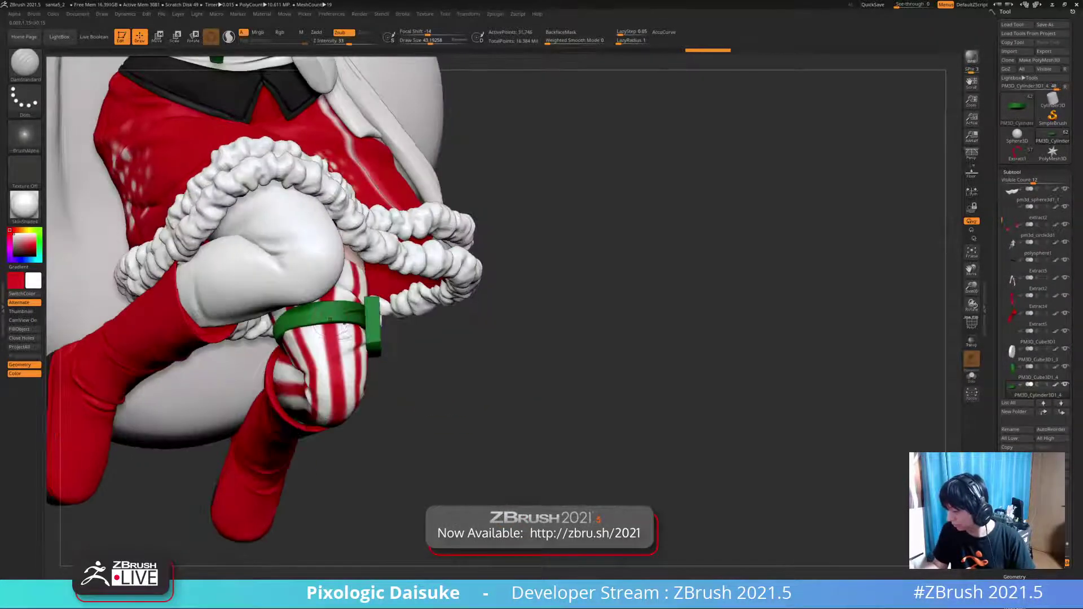
- Isolate the green strap and flatten the uneven areas of its outer surface with the TrimDynamic brush
key(alt+shift+s)
mouse_move(285, 339)
right_down()
mouse_move(266, 340)
mouse_move(244, 322)
mouse_move(289, 286)
right_up()
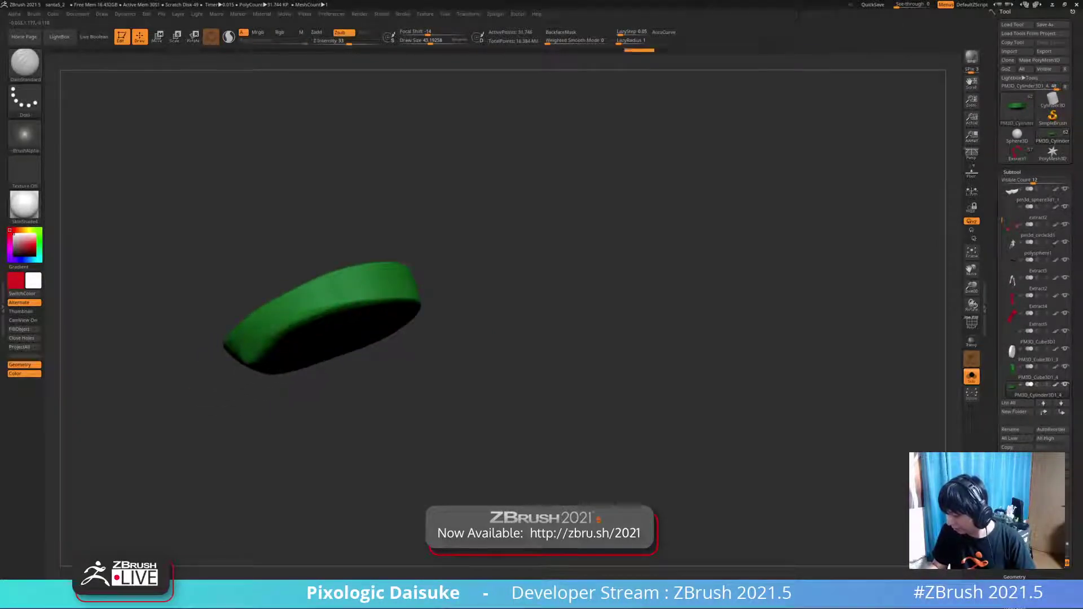
mouse_move(279, 285)
ctrl+right_down()
mouse_move(279, 268)
mouse_move(296, 293)
mouse_move(277, 316)
mouse_move(282, 304)
ctrl+right_up()
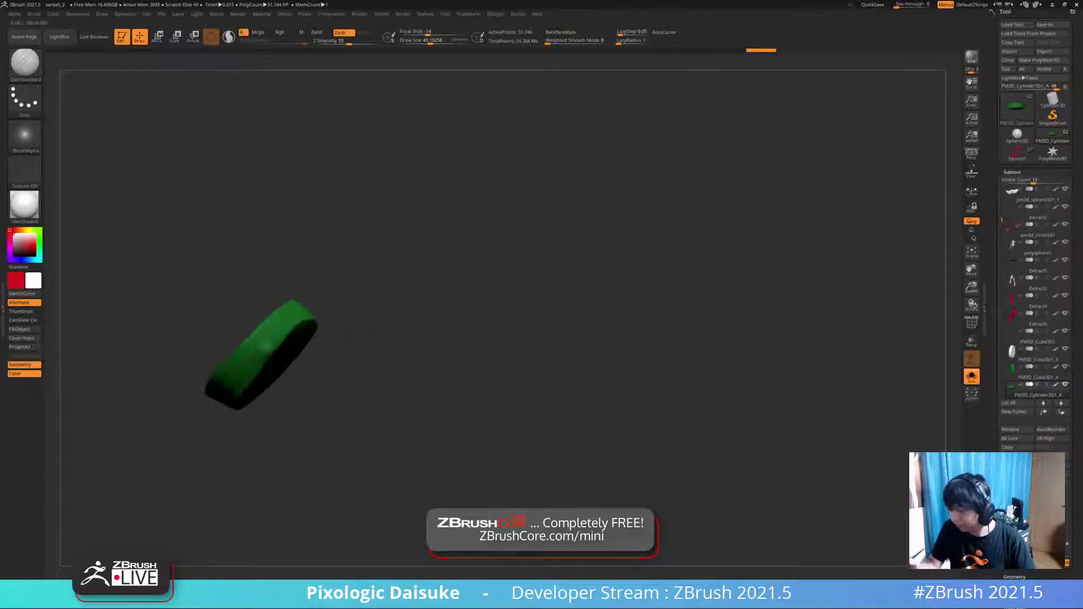
key(b)
key(t)
click(356, 251)
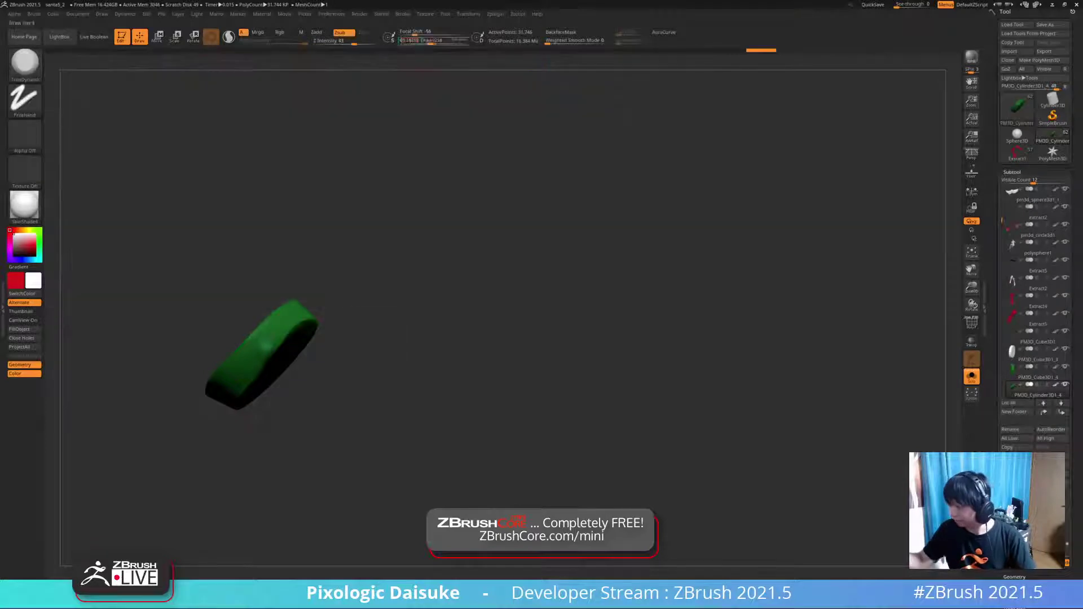
ctrl+right_drag(252, 309, 251, 330)
mouse_move(251, 330)
right_down()
mouse_move(282, 316)
mouse_move(286, 340)
right_up()
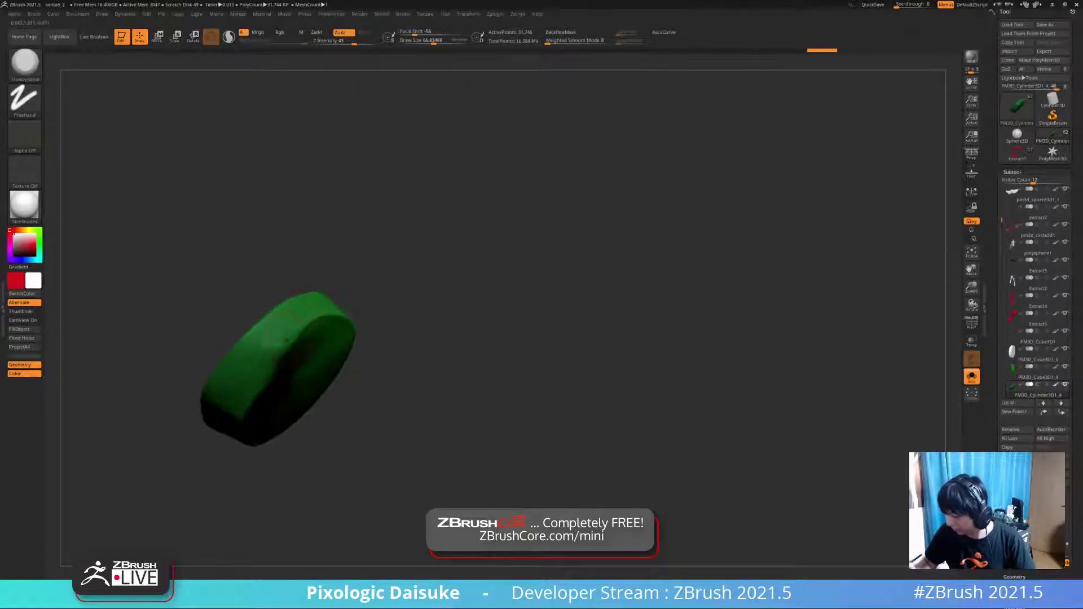
drag(262, 349, 270, 344)
right_drag(270, 343, 291, 324)
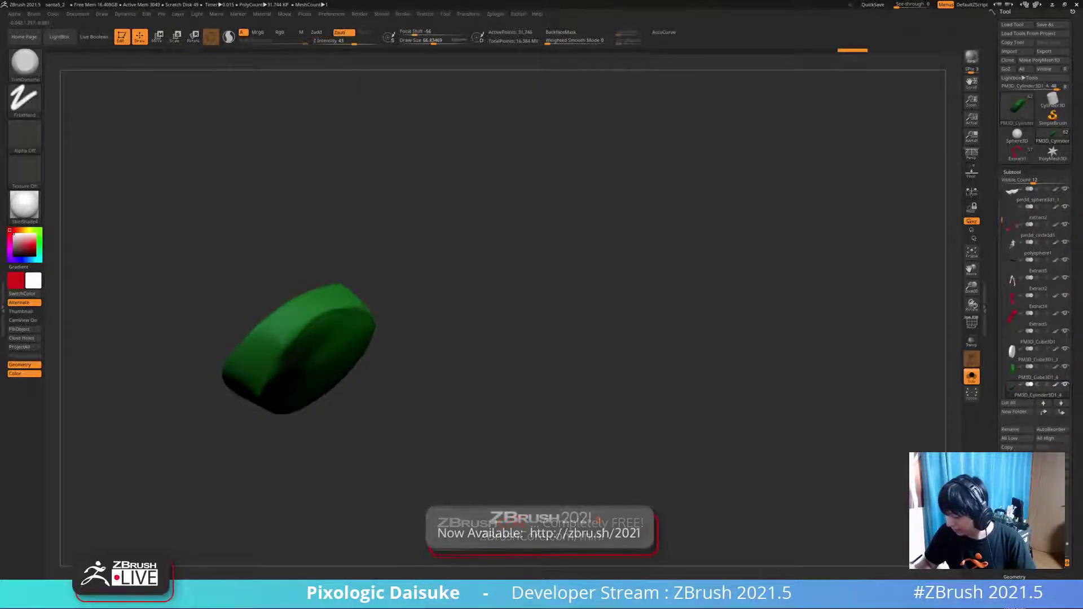
drag(282, 333, 291, 339)
right_drag(286, 331, 269, 296)
drag(270, 308, 299, 321)
right_drag(299, 322, 324, 285)
drag(316, 293, 339, 287)
mouse_move(322, 293)
right_down()
mouse_move(257, 333)
mouse_move(305, 316)
right_up()
drag(282, 315, 338, 302)
right_drag(338, 302, 315, 316)
mouse_move(274, 350)
right_down()
mouse_move(309, 322)
mouse_move(222, 333)
mouse_move(305, 308)
mouse_move(333, 322)
right_up()
- Switch to the DamStandard brush at a smaller draw size and carve a diagonal crease near the green strap's end
click(25, 65)
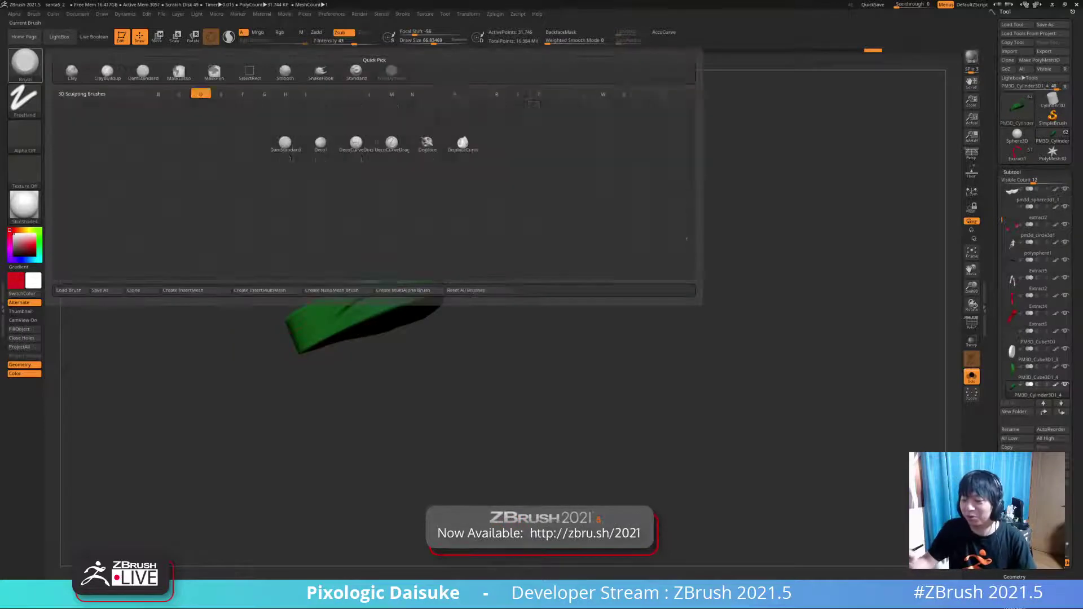
click(143, 72)
drag(434, 40, 430, 40)
right_drag(418, 271, 353, 299)
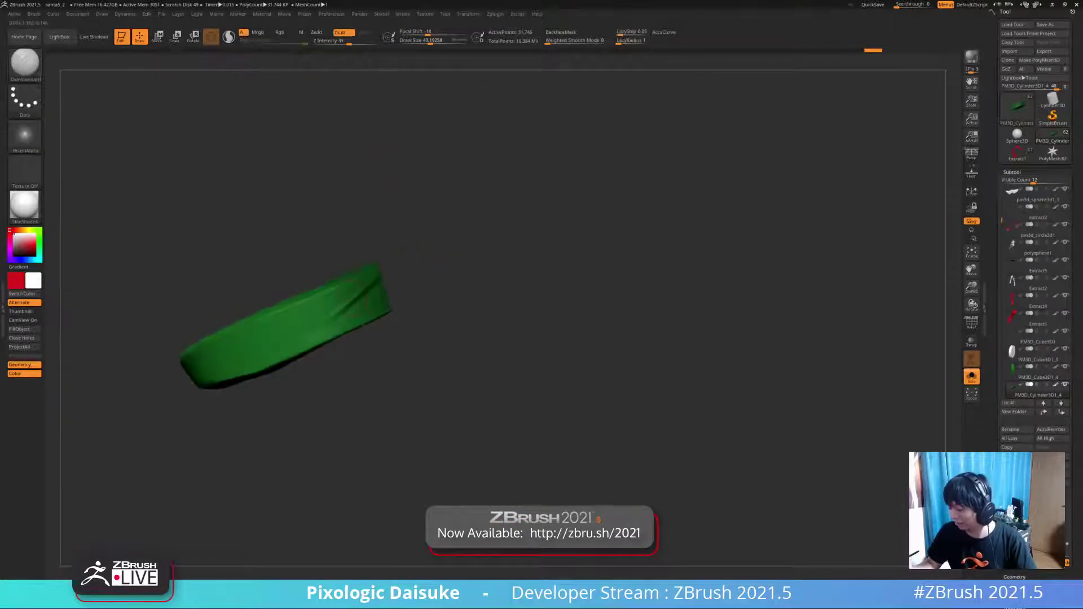
shift+drag(353, 299, 300, 337)
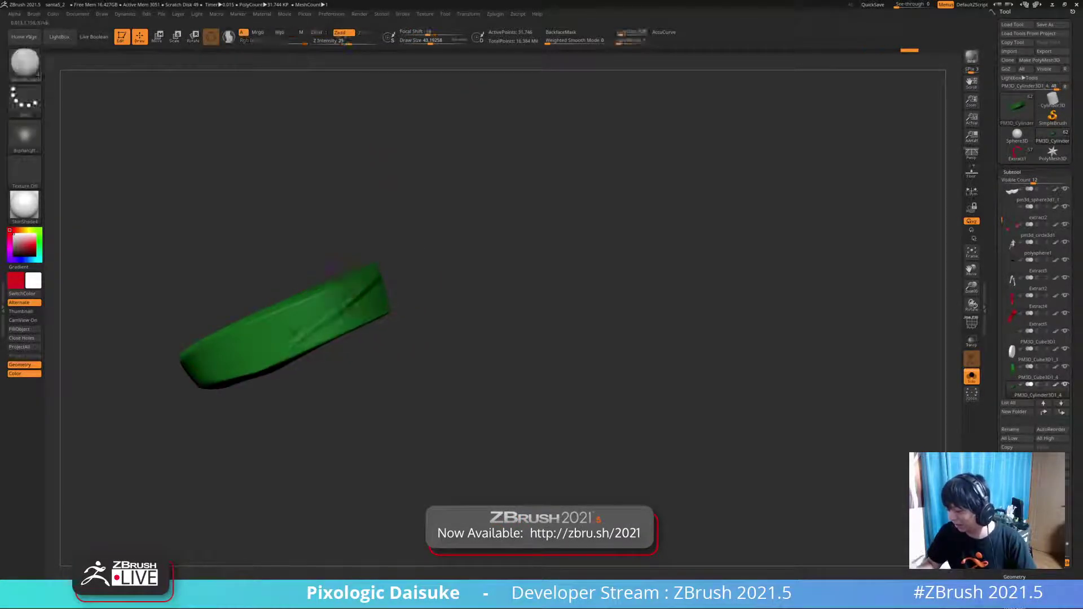
drag(348, 302, 302, 336)
- Deepen and lengthen the diagonal crease along the green strap's outer surface with further DamStandard strokes
right_drag(304, 339, 330, 316)
drag(389, 285, 333, 328)
right_drag(333, 327, 313, 330)
drag(346, 310, 291, 345)
right_drag(299, 338, 351, 284)
mouse_move(437, 296)
ctrl+right_down()
mouse_move(430, 276)
mouse_move(377, 300)
ctrl+right_up()
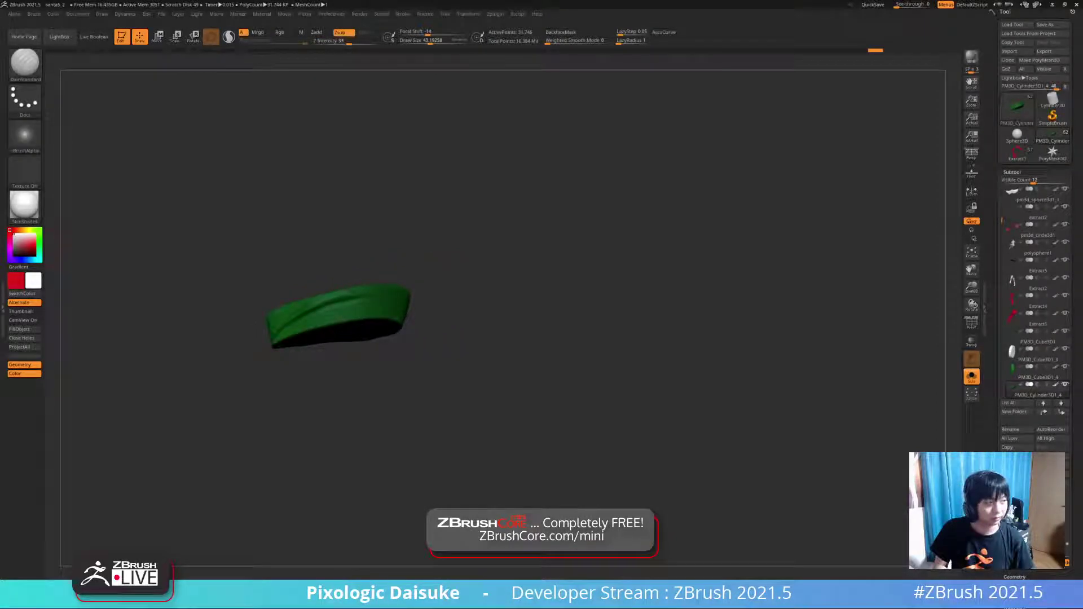
- Run a long crease down the strap's curved end, softening its lower part and recutting the groove
right_drag(428, 339, 365, 235)
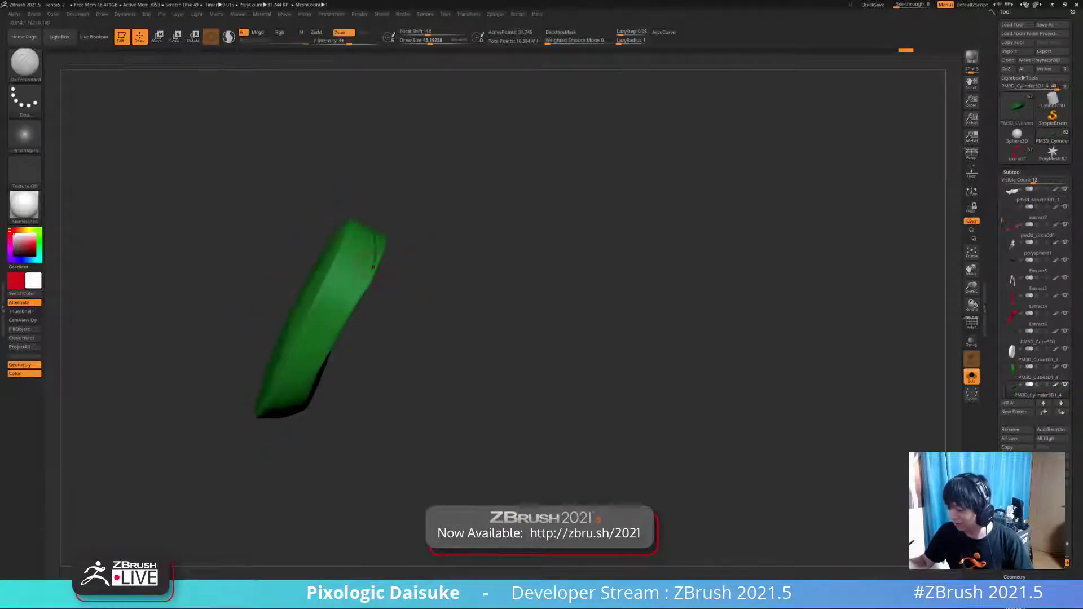
mouse_move(333, 319)
right_down()
mouse_move(369, 294)
mouse_move(380, 257)
mouse_move(361, 344)
mouse_move(371, 298)
right_up()
shift+drag(367, 272, 353, 322)
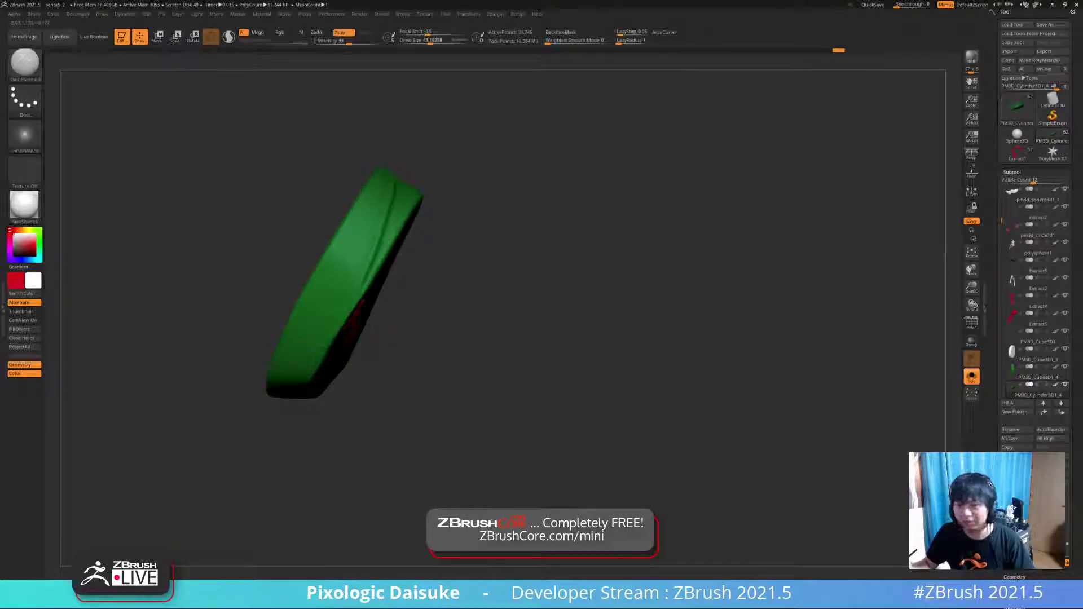
right_drag(354, 326, 367, 266)
drag(380, 254, 367, 299)
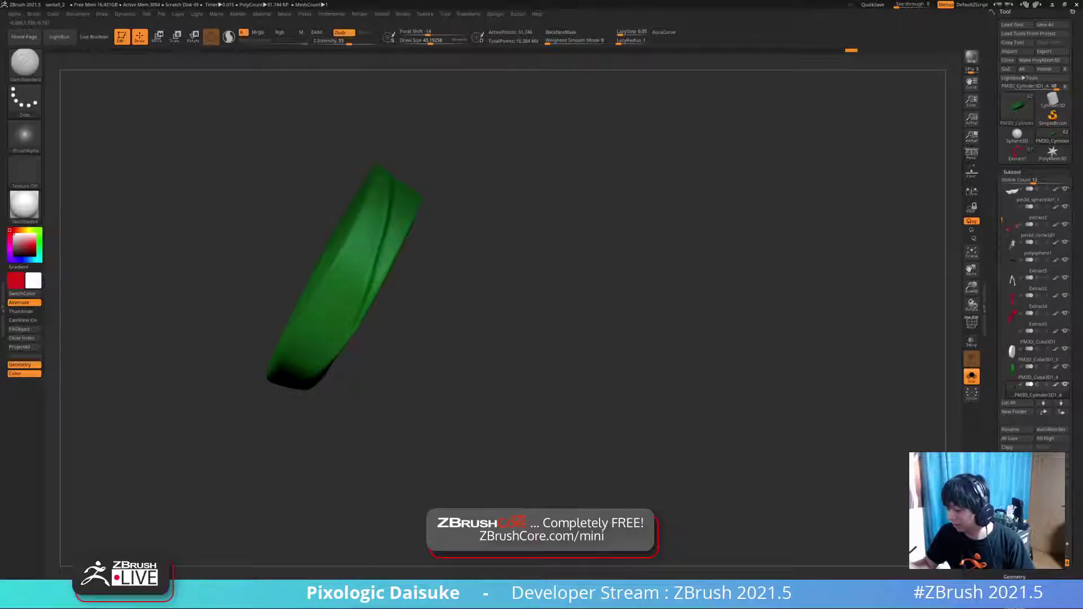
- Try smoothing the lower end of the long crease where it meets the strap's rim, and undo the strokes
right_drag(367, 299, 372, 316)
right_drag(366, 271, 359, 305)
shift+drag(361, 305, 344, 330)
mouse_move(353, 316)
shift+mouse_down()
mouse_move(332, 337)
mouse_move(338, 322)
shift+mouse_up()
mouse_move(338, 321)
right_down()
mouse_move(353, 314)
mouse_move(355, 288)
right_up()
key(ctrl+z)
key(ctrl+z)
key(ctrl+z)
key(ctrl+z)
key(ctrl+z)
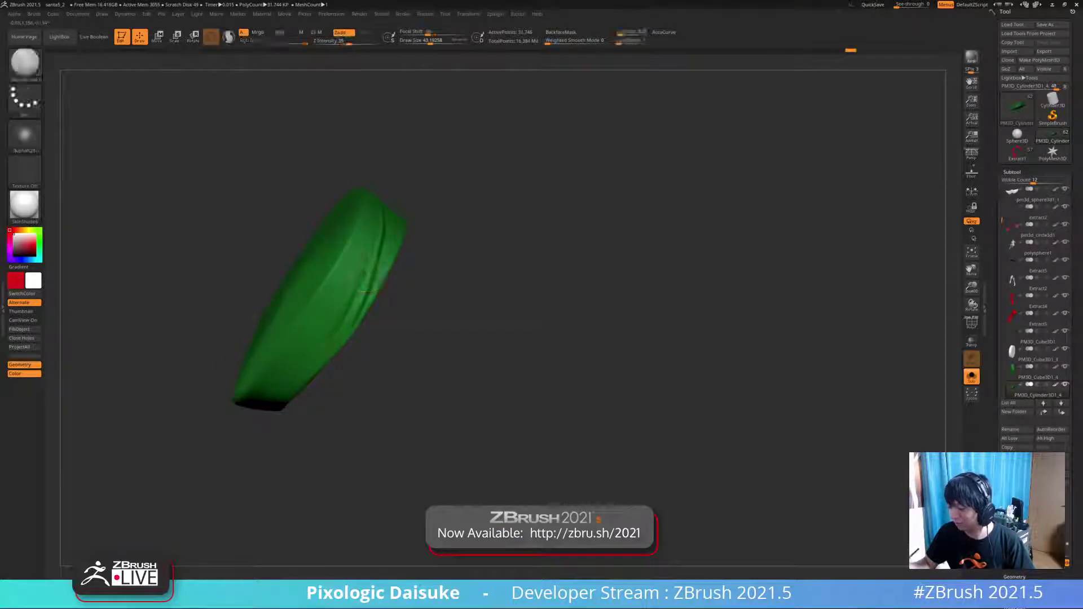
- Carve a second fold beside the long crease toward the strap's rim and smooth its transition
shift+drag(365, 282, 344, 313)
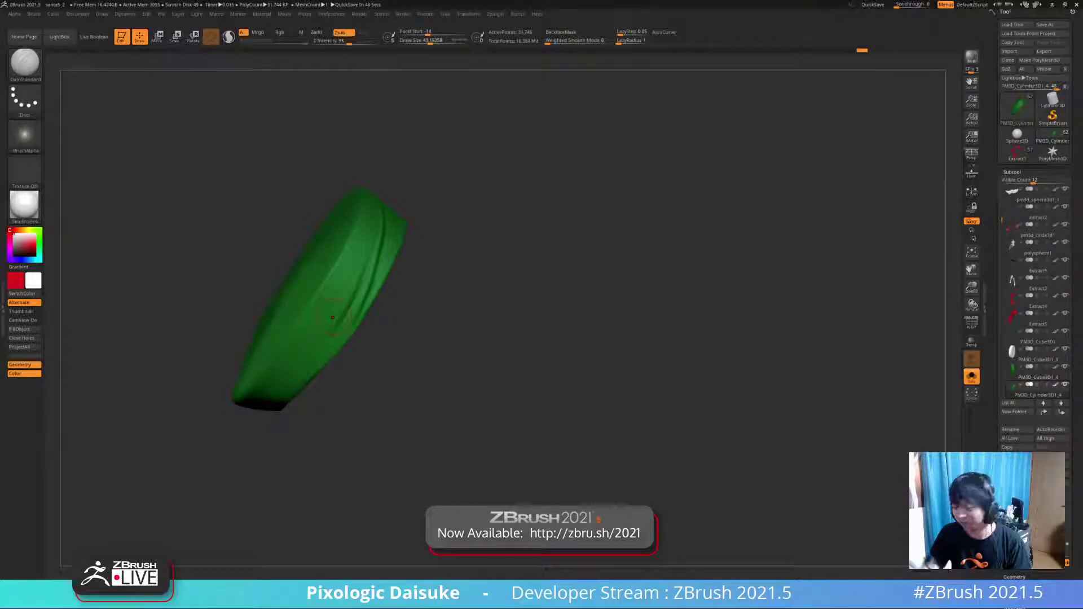
mouse_move(333, 318)
right_down()
mouse_move(328, 355)
mouse_move(358, 320)
mouse_move(359, 351)
right_up()
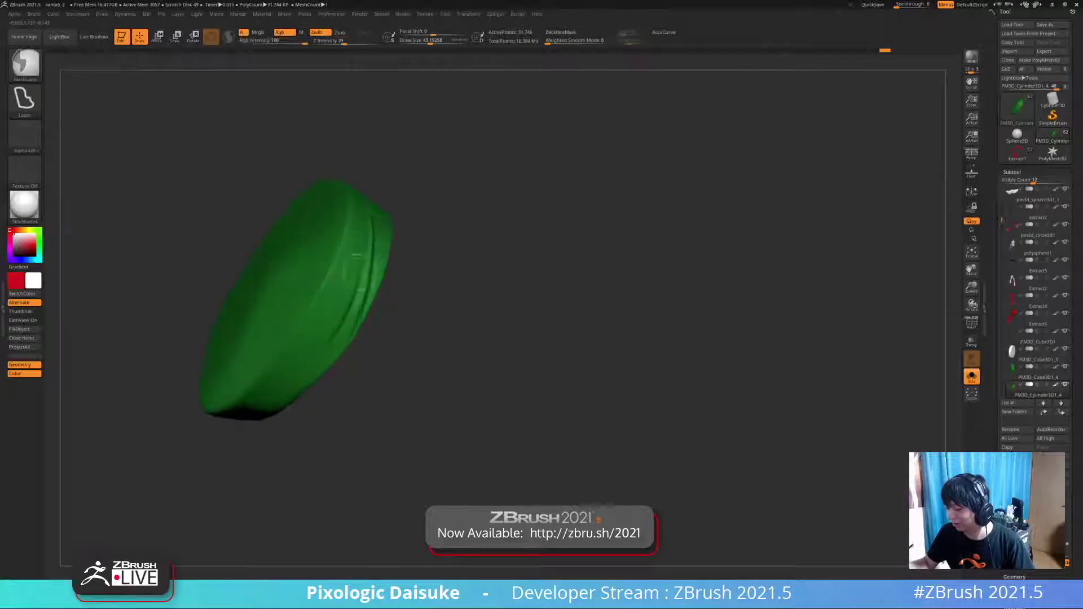
drag(364, 254, 351, 299)
mouse_move(351, 299)
right_down()
mouse_move(398, 292)
mouse_move(366, 322)
mouse_move(391, 304)
right_up()
drag(372, 256, 351, 314)
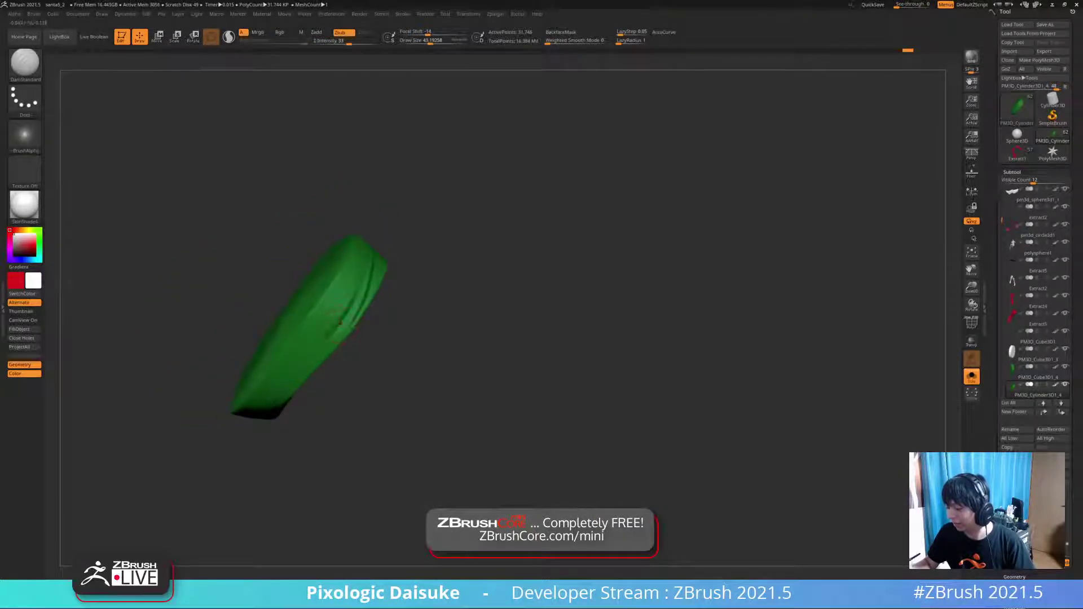
ctrl+right_drag(333, 367, 334, 342)
shift+drag(334, 342, 346, 322)
right_drag(379, 298, 305, 367)
mouse_move(316, 321)
ctrl+right_down()
mouse_move(355, 344)
mouse_move(340, 299)
mouse_move(328, 335)
mouse_move(327, 323)
mouse_move(295, 315)
mouse_move(324, 310)
mouse_move(330, 332)
ctrl+right_up()
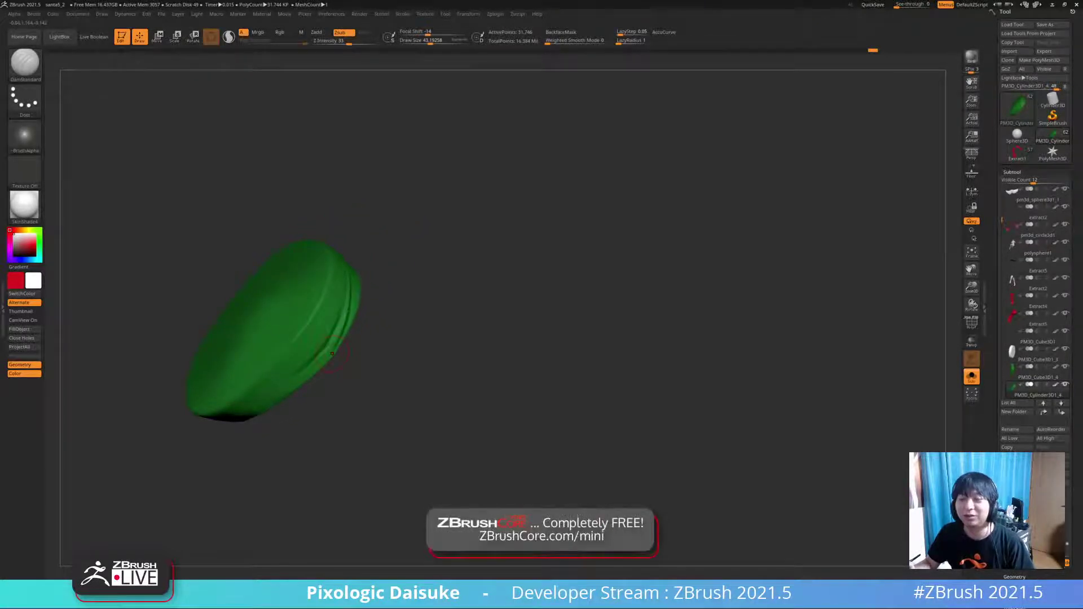
- Review the paired creases on the strap from several angles and undo the latest change to them
right_drag(332, 355, 317, 356)
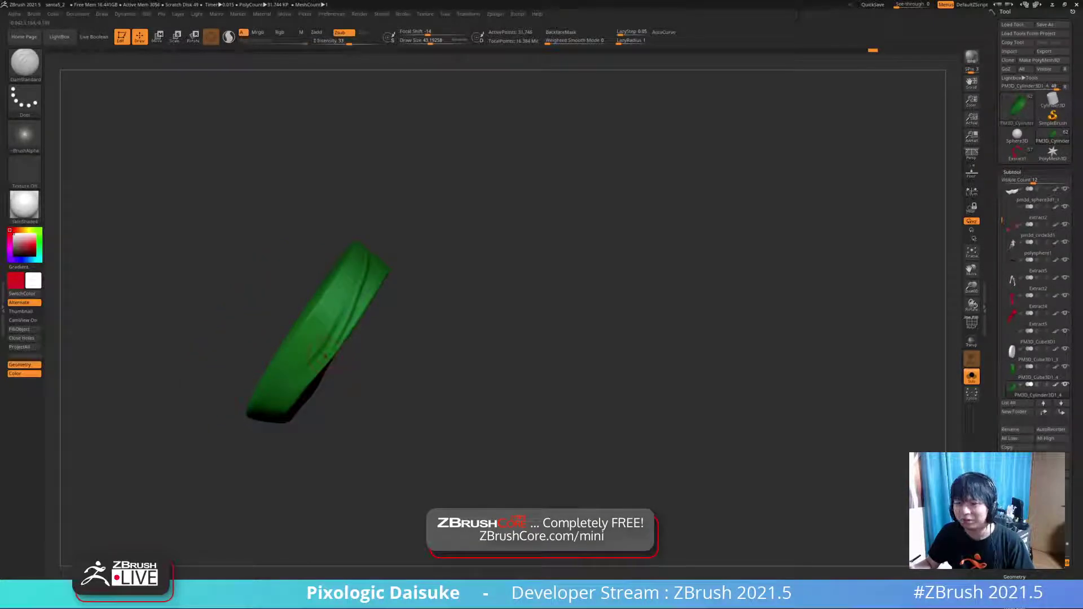
right_drag(326, 355, 373, 265)
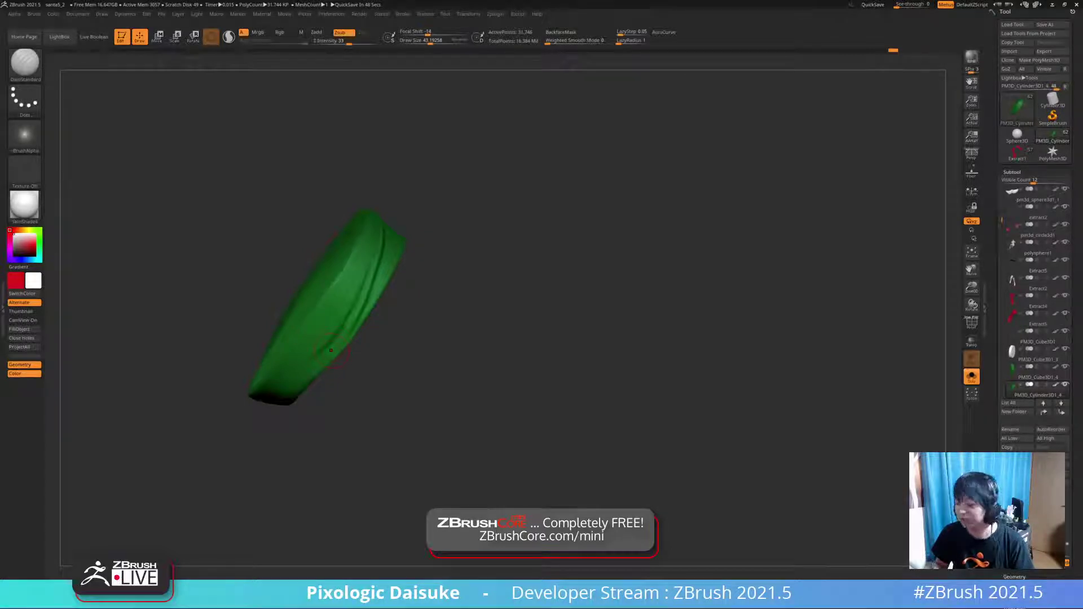
mouse_move(332, 351)
right_down()
mouse_move(310, 367)
mouse_move(313, 338)
mouse_move(340, 351)
mouse_move(330, 373)
mouse_move(343, 390)
right_up()
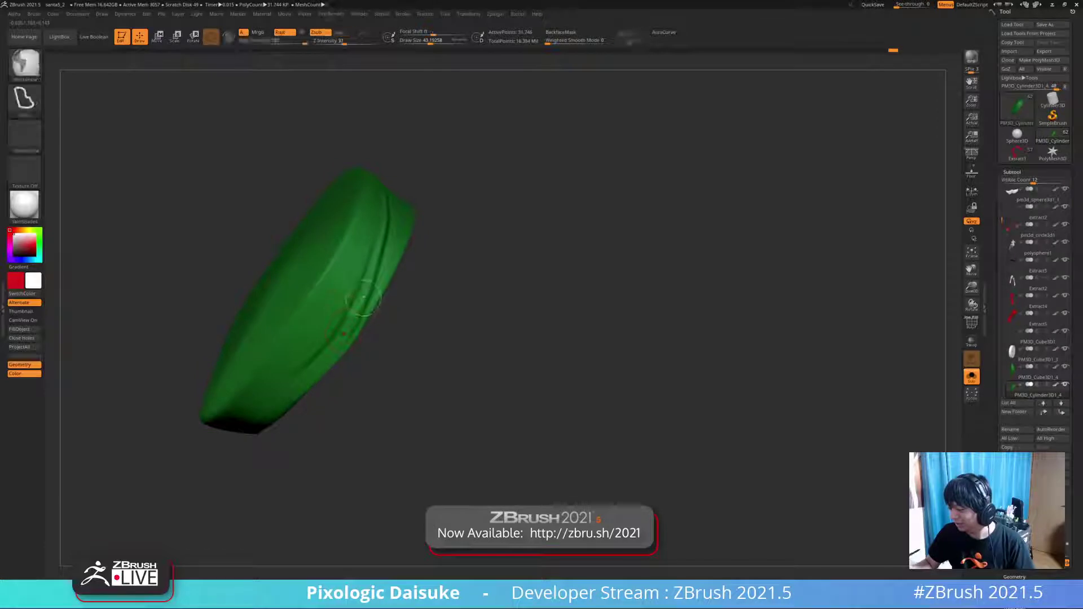
mouse_move(155, 432)
right_down()
mouse_move(89, 500)
mouse_move(120, 480)
right_up()
key(ctrl+z)
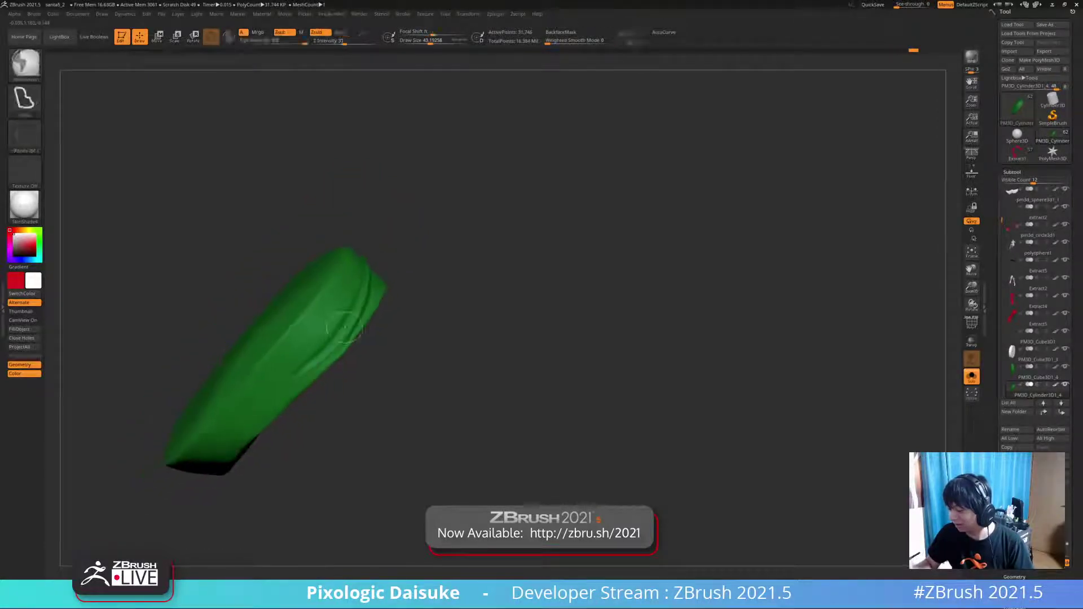
key(ctrl+shift+z)
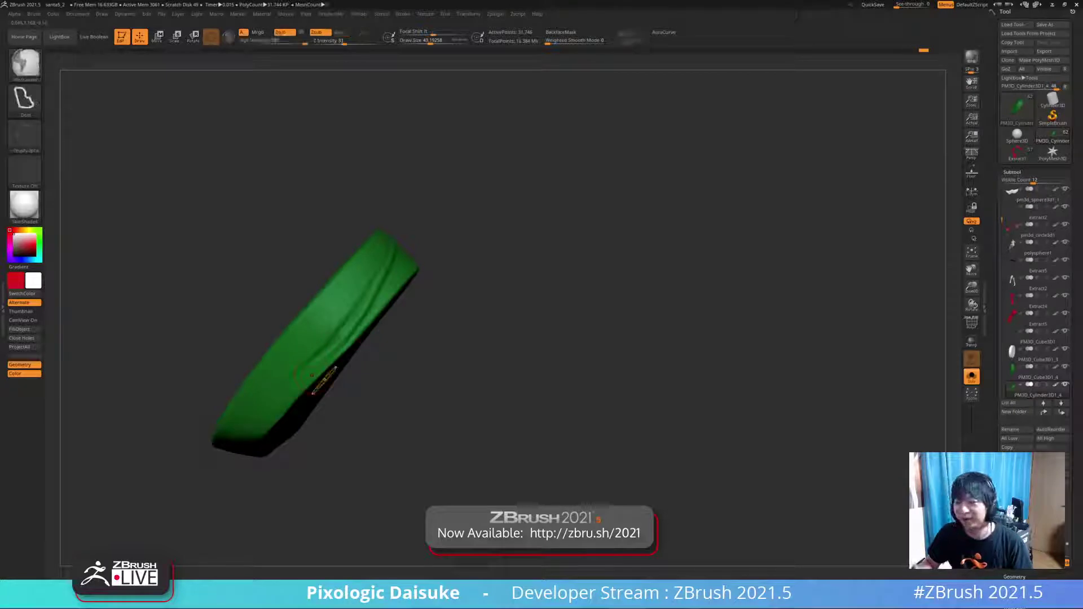
key(ctrl+z)
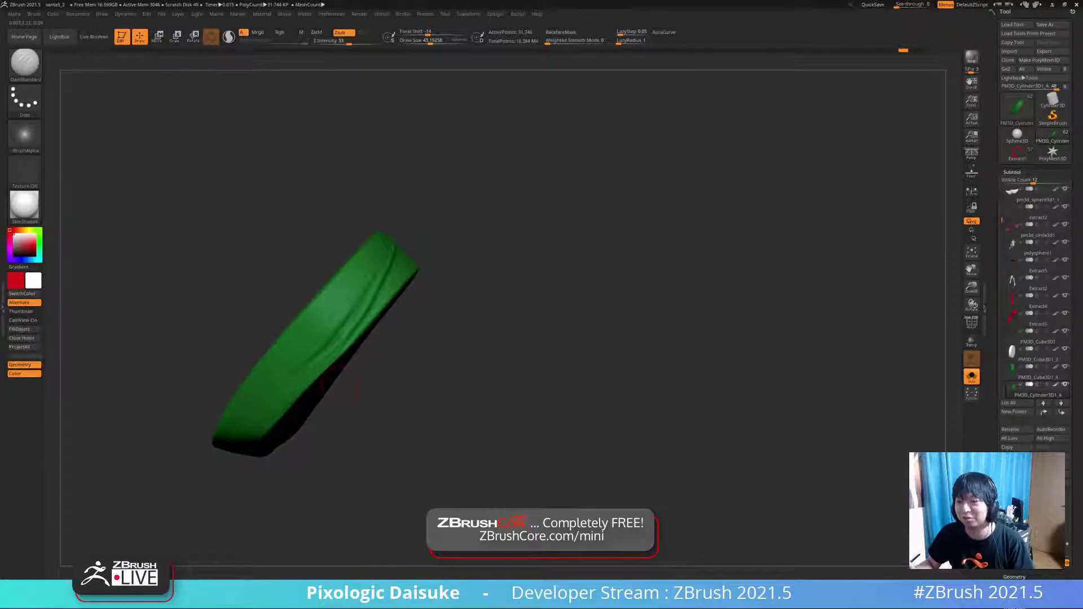
- Smooth the middle and lower stretch of the paired creases, undoing the last smoothing stroke
mouse_move(341, 384)
mouse_down()
mouse_move(321, 372)
mouse_move(356, 389)
mouse_up()
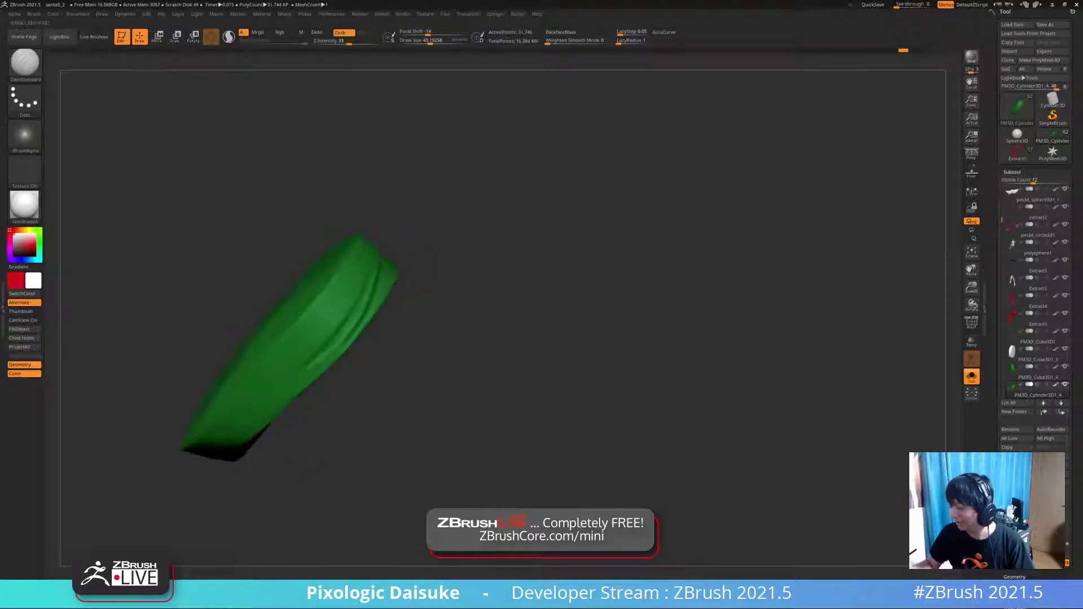
key(shift)
drag(469, 205, 395, 271)
shift+drag(372, 383, 432, 367)
mouse_move(542, 316)
mouse_down()
mouse_move(474, 282)
mouse_move(508, 316)
mouse_up()
shift+drag(350, 295, 360, 367)
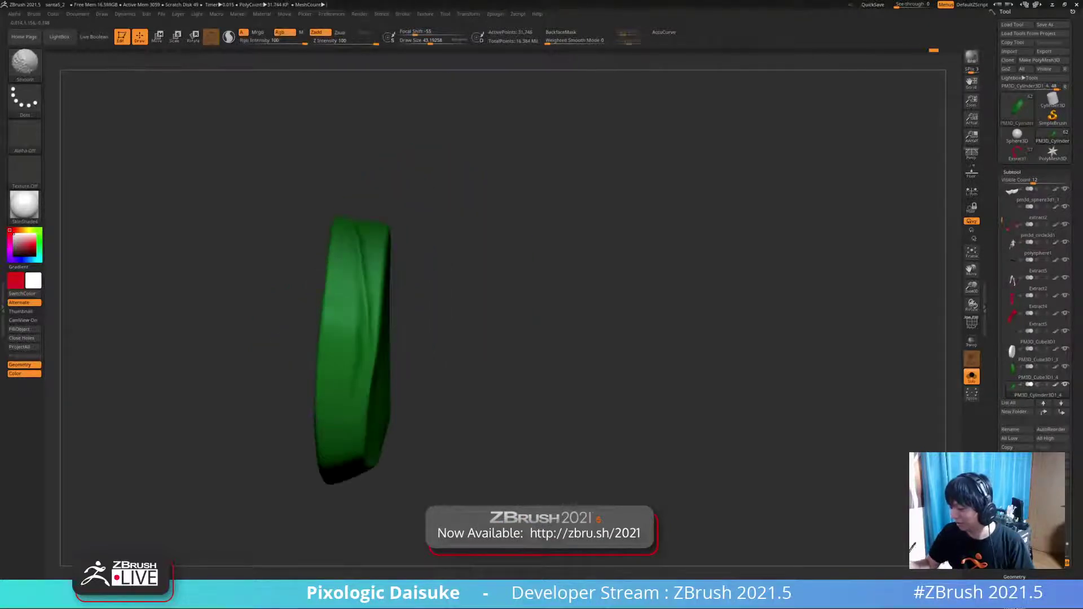
mouse_move(362, 360)
right_down()
mouse_move(395, 338)
mouse_move(361, 353)
mouse_move(363, 364)
mouse_move(373, 308)
right_up()
key(ctrl+z)
- Soften the crease ends near the strap's rim from changing angles and undo the final stroke
mouse_move(361, 357)
right_down()
mouse_move(367, 298)
mouse_move(340, 298)
right_up()
shift+drag(365, 401, 370, 411)
mouse_move(379, 270)
right_down()
mouse_move(395, 277)
mouse_move(379, 271)
right_up()
shift+drag(379, 277, 389, 262)
mouse_move(389, 262)
right_down()
mouse_move(361, 248)
mouse_move(338, 254)
mouse_move(353, 248)
right_up()
shift+drag(353, 270, 332, 299)
mouse_move(372, 283)
right_down()
mouse_move(347, 304)
mouse_move(395, 266)
mouse_move(423, 277)
mouse_move(384, 253)
mouse_move(341, 282)
mouse_move(375, 265)
right_up()
key(ctrl+z)
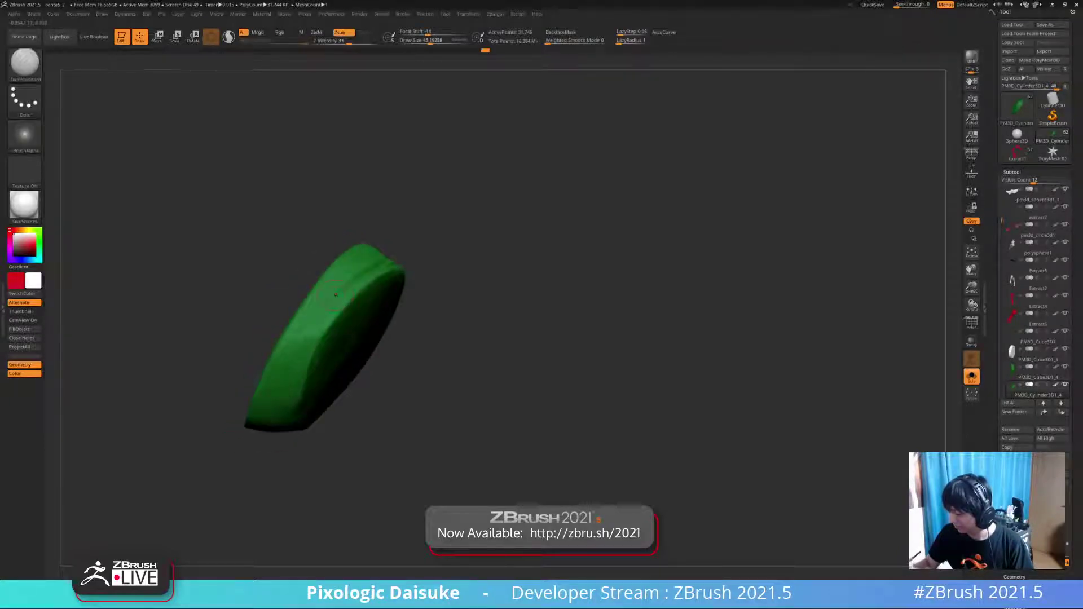
- Carve a fresh lengthwise crease along the strap's outer face above the rim
right_drag(336, 295, 321, 305)
drag(333, 299, 288, 364)
mouse_move(316, 313)
right_down()
mouse_move(328, 301)
mouse_move(314, 318)
mouse_move(294, 312)
mouse_move(321, 284)
right_up()
drag(333, 296, 282, 366)
right_drag(282, 367, 294, 349)
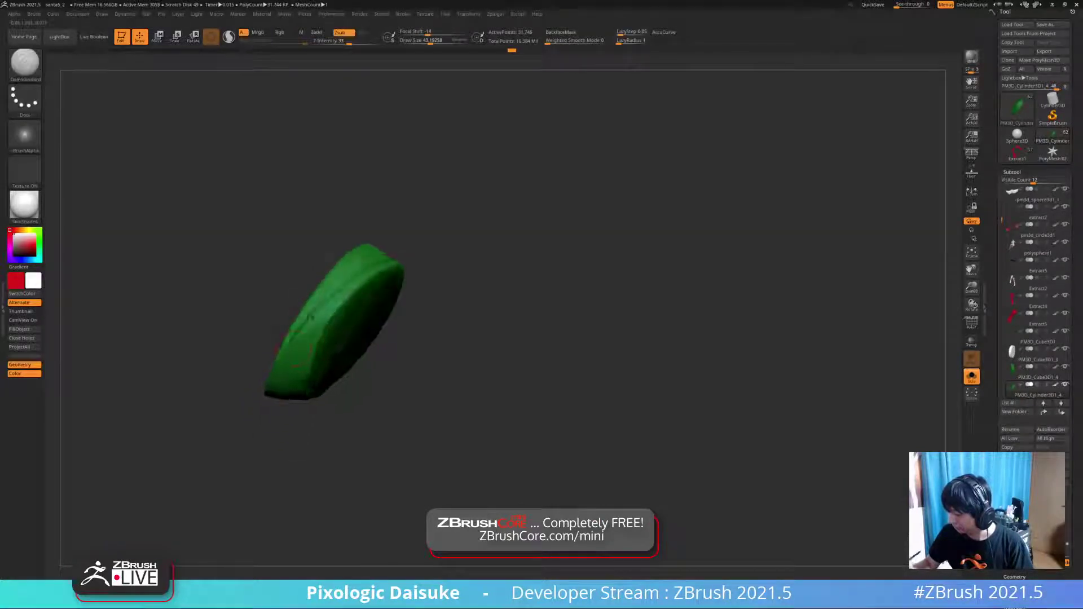
- Continue the lengthwise crease around the strap onto its far side with DamStandard strokes
right_drag(310, 313, 333, 287)
drag(356, 310, 339, 324)
right_drag(338, 324, 246, 387)
drag(246, 387, 305, 339)
mouse_move(282, 359)
ctrl+right_down()
mouse_move(293, 347)
mouse_move(231, 404)
mouse_move(271, 345)
mouse_move(309, 341)
mouse_move(286, 364)
ctrl+right_up()
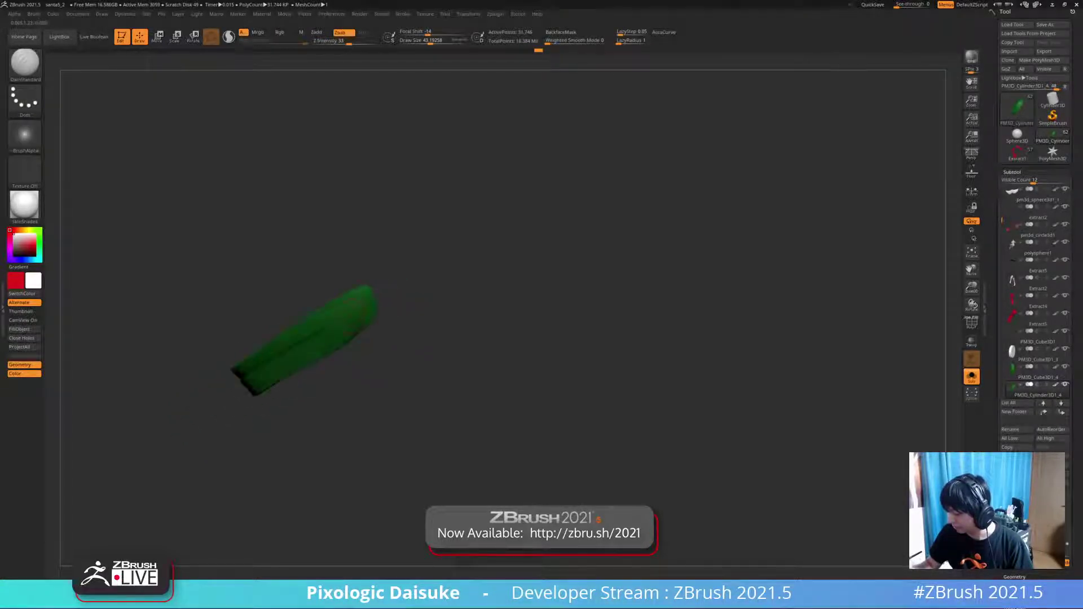
- Show the whole figure again and prepare the SnakeHook brush with an enlarged draw size for the striped stocking
key(ctrl+shift+s)
mouse_move(217, 390)
right_down()
mouse_move(264, 403)
mouse_move(266, 361)
mouse_move(267, 409)
mouse_move(285, 351)
right_up()
click(25, 64)
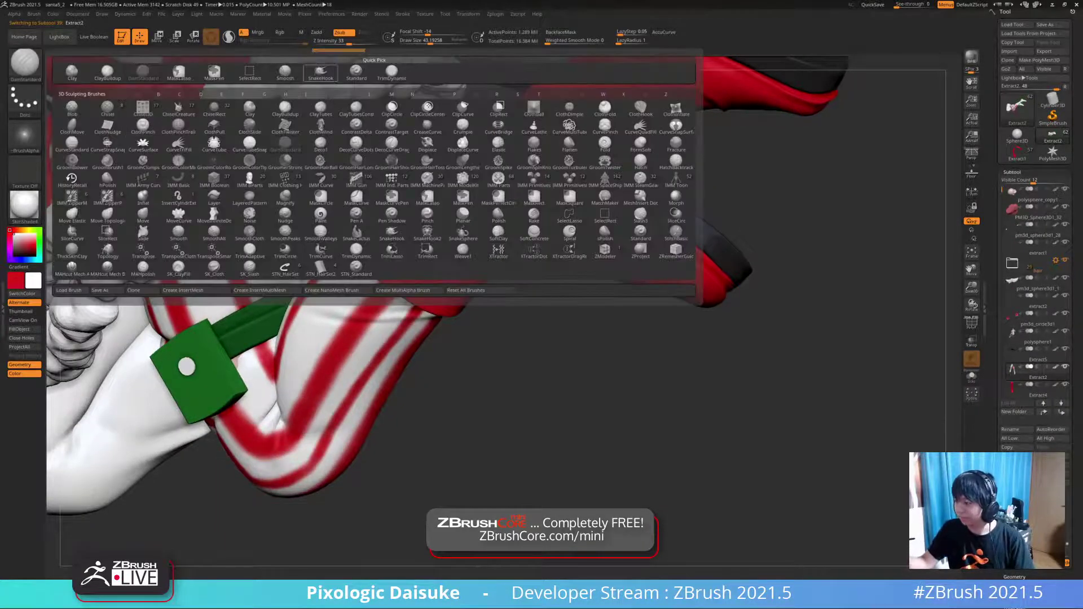
click(320, 71)
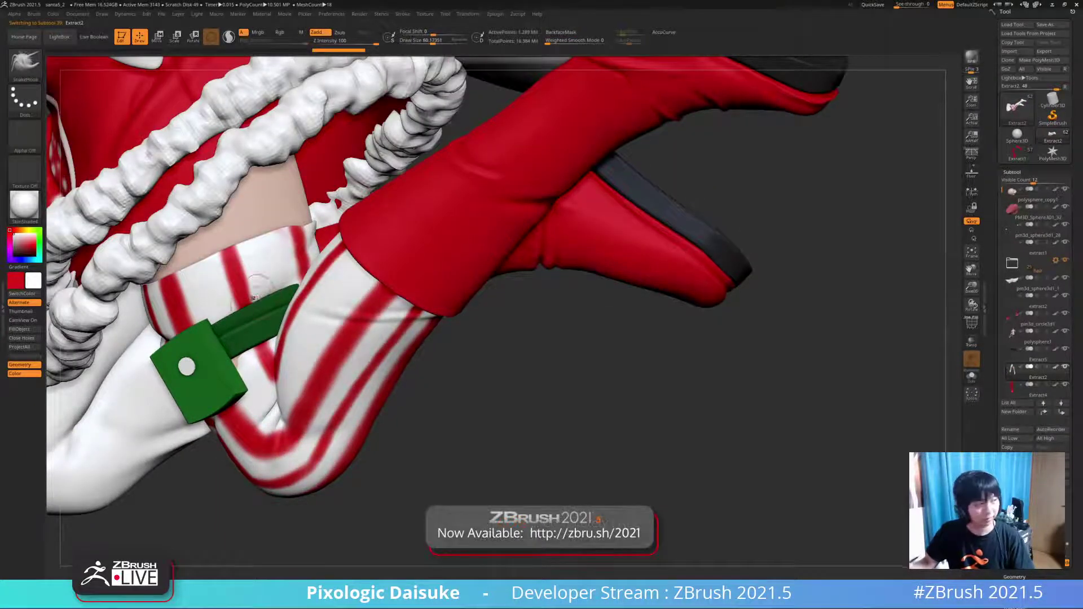
mouse_move(282, 339)
right_down()
mouse_move(269, 416)
mouse_move(279, 434)
right_up()
click(435, 41)
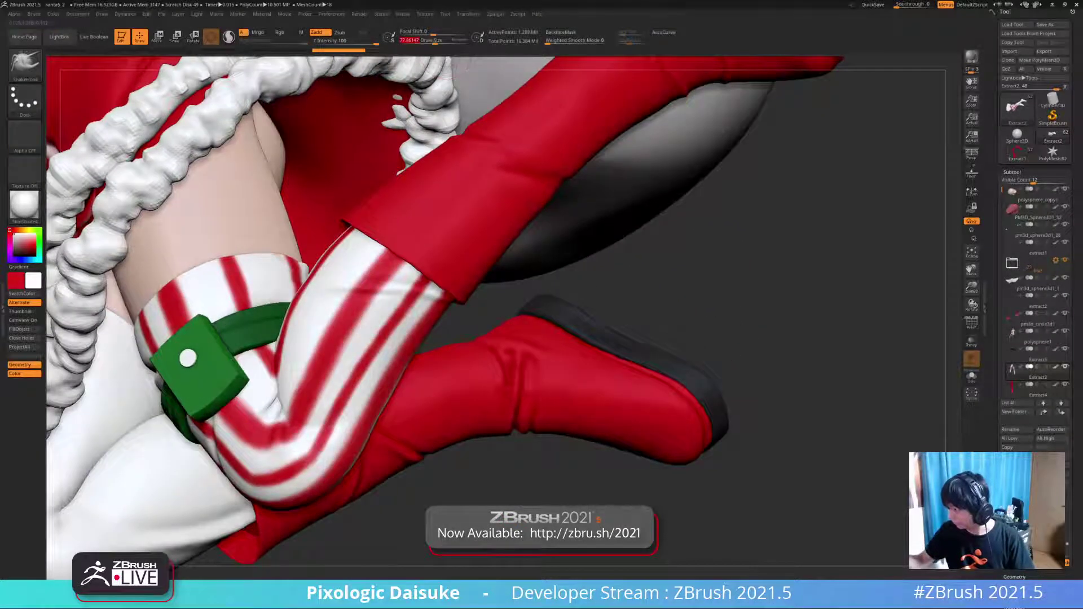
click(437, 41)
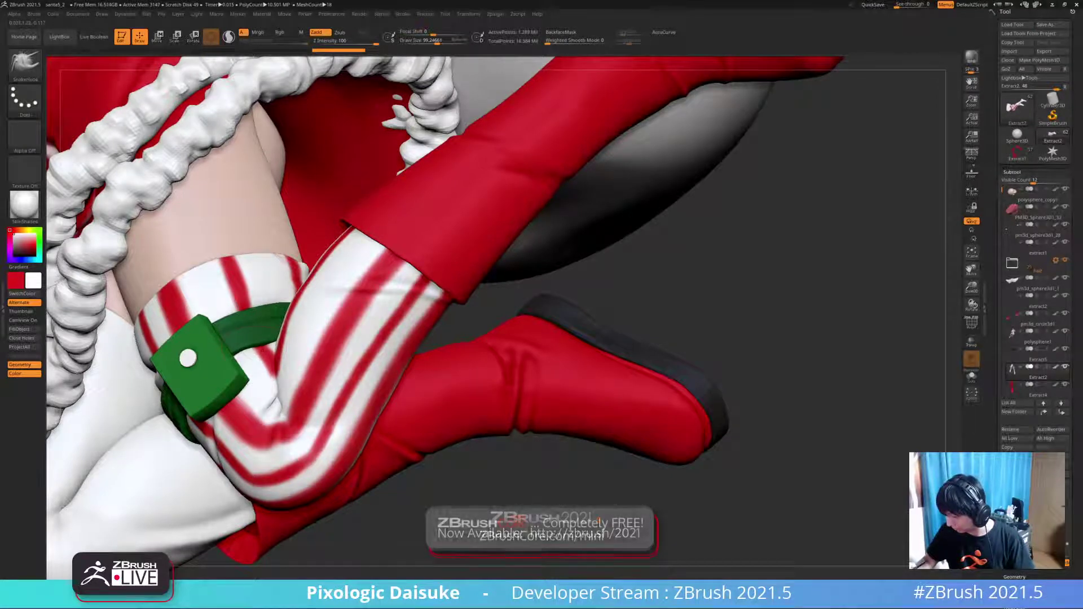
- Enable backface masking and reshape the striped stocking next to the green strap with the SnakeHook brush
key(ctrl+shift+z)
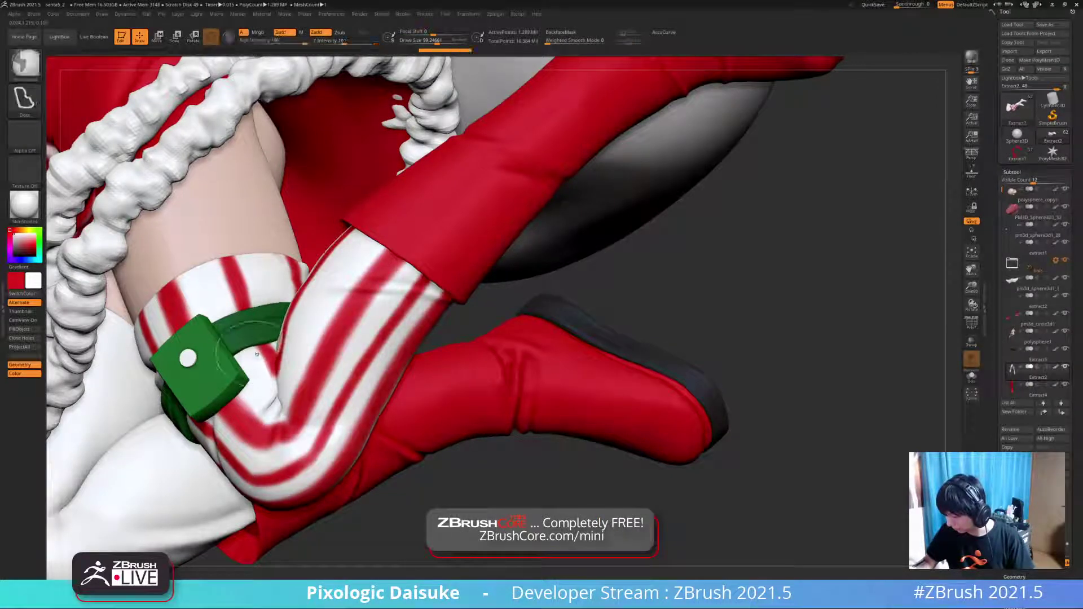
key(ctrl+z)
ctrl+right_drag(286, 357, 305, 401)
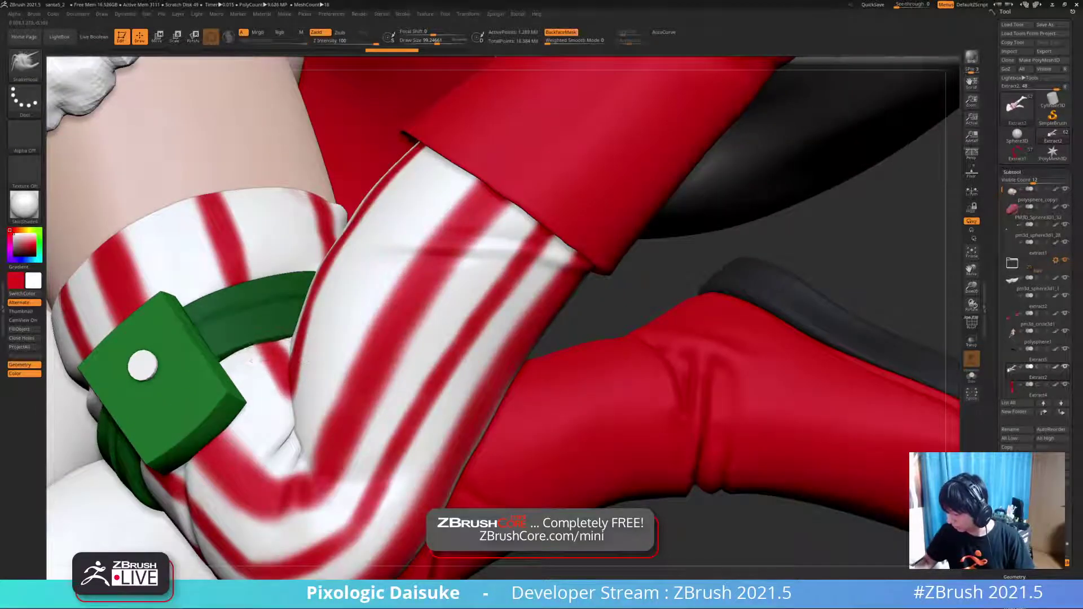
key(ctrl+shift+z)
right_drag(242, 354, 222, 365)
key(ctrl+shift+z)
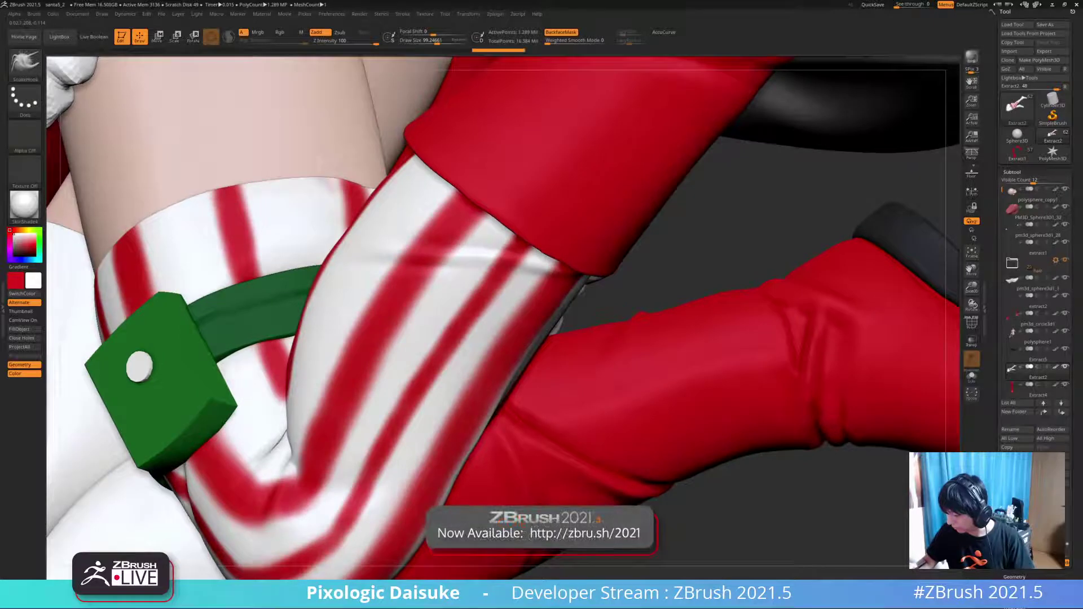
- Make the green pouch on the thigh strap active and choose the DamStandard brush with a smaller draw size
mouse_move(286, 373)
ctrl+right_down()
mouse_move(288, 319)
mouse_move(395, 325)
ctrl+right_up()
right_drag(248, 209, 141, 237)
alt+click(257, 339)
mouse_move(308, 368)
ctrl+right_down()
mouse_move(309, 347)
mouse_move(310, 366)
ctrl+right_up()
mouse_move(310, 367)
right_down()
mouse_move(248, 339)
mouse_move(212, 446)
right_up()
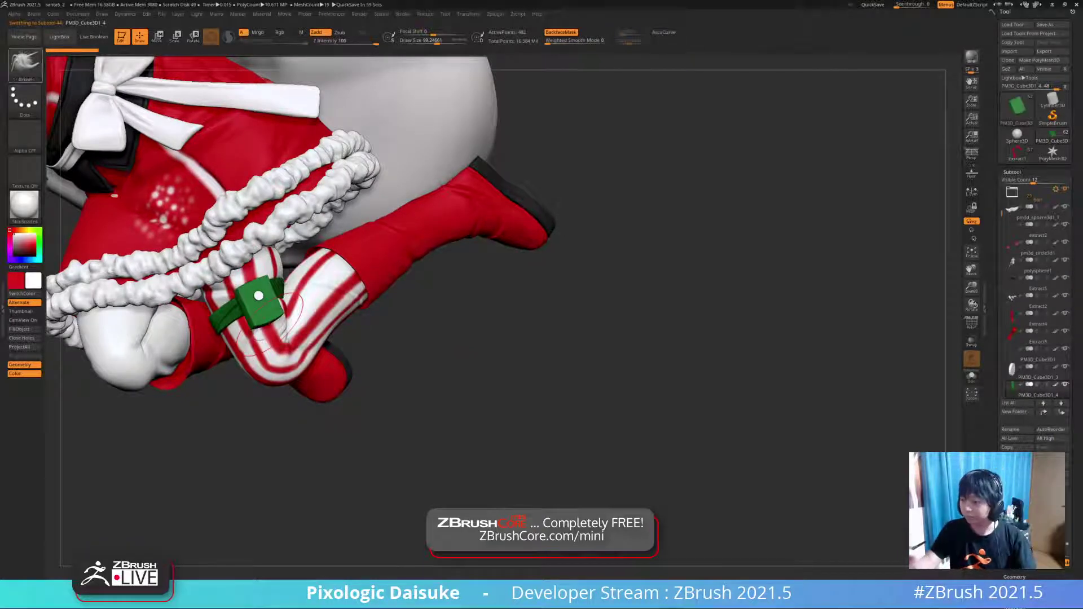
key(b)
key(d)
key(s)
drag(437, 41, 431, 40)
right_drag(445, 84, 443, 62)
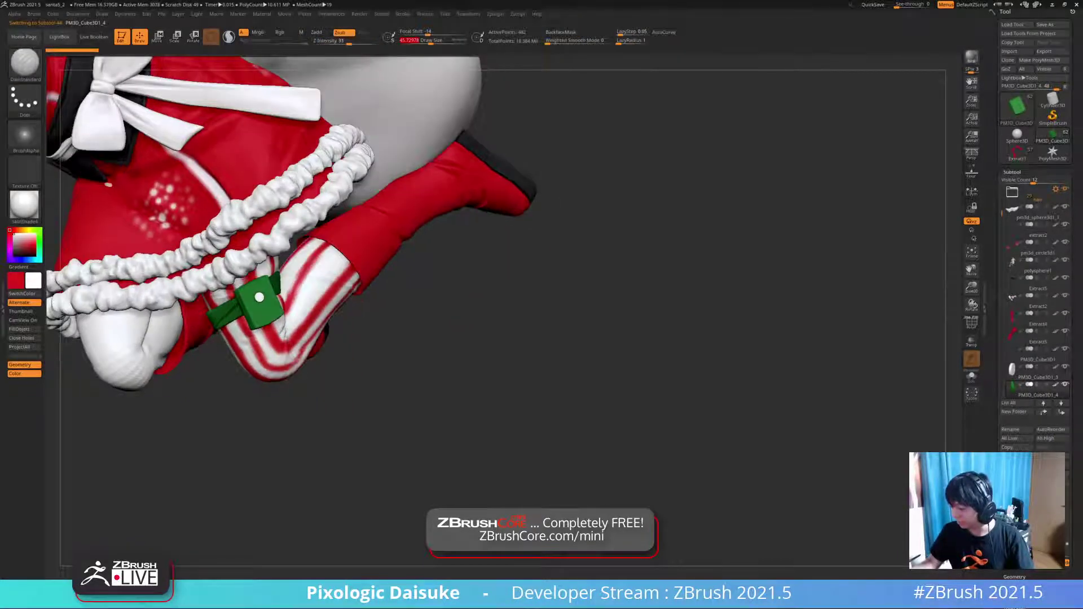
- Isolate the green pouch and subdivide its mesh three times to round its edges
click(971, 377)
ctrl+right_drag(235, 286, 236, 327)
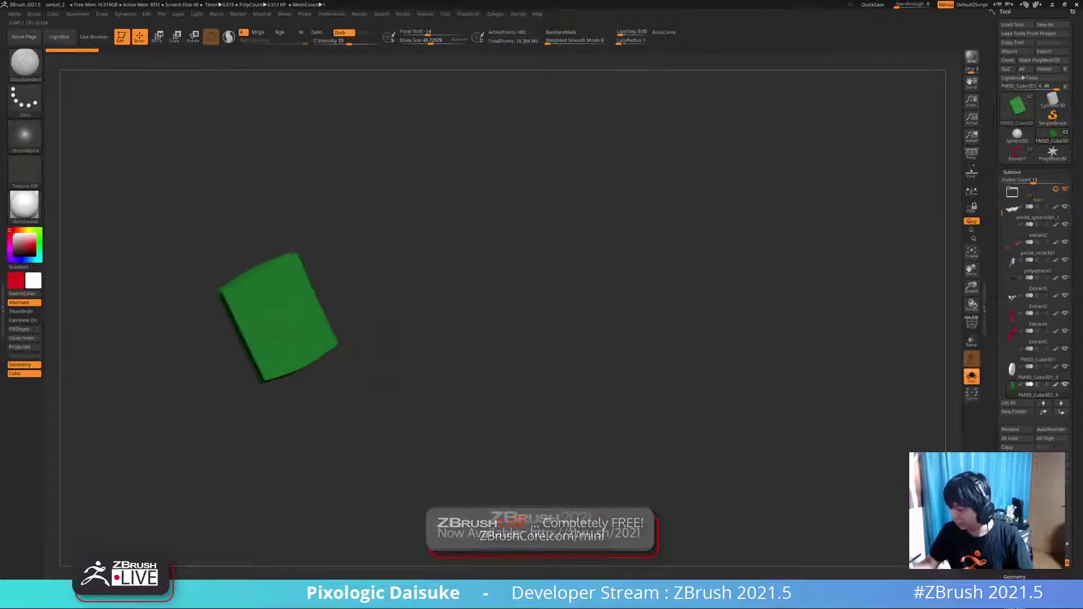
mouse_move(338, 271)
ctrl+right_down()
mouse_move(345, 316)
mouse_move(330, 290)
mouse_move(340, 296)
ctrl+right_up()
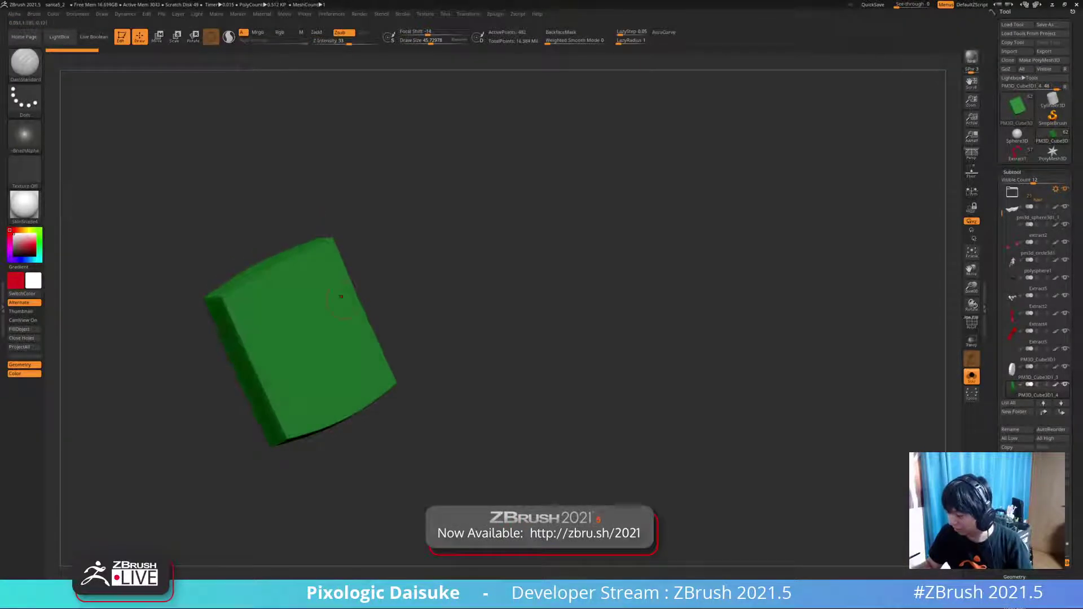
key(ctrl+d)
key(ctrl+d)
key(ctrl+d)
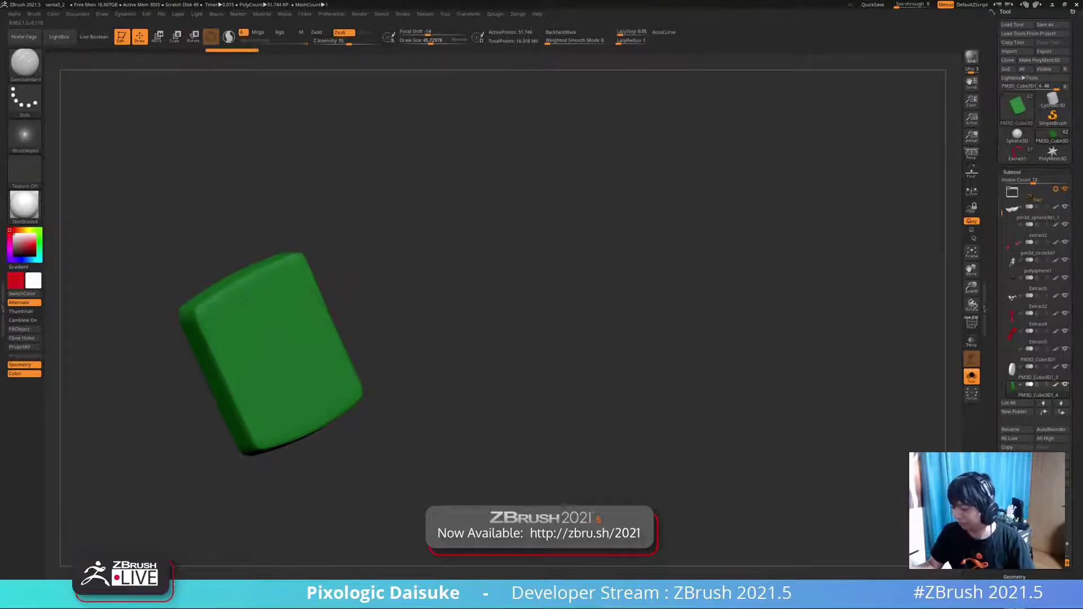
- Carve a straight flap groove across the upper front of the green pouch with repeated DamStandard strokes
key(ctrl+shift+f)
key(ctrl+shift+f)
mouse_move(220, 364)
mouse_down()
mouse_move(329, 314)
mouse_move(314, 317)
mouse_up()
drag(395, 304, 386, 322)
drag(283, 333, 326, 310)
drag(394, 310, 391, 313)
right_drag(395, 316, 361, 316)
ctrl+right_drag(361, 316, 381, 338)
drag(199, 377, 327, 309)
drag(199, 382, 327, 308)
mouse_move(389, 316)
right_down()
mouse_move(349, 314)
mouse_move(386, 319)
right_up()
drag(199, 379, 297, 320)
drag(234, 360, 249, 352)
mouse_move(248, 352)
right_down()
mouse_move(406, 350)
mouse_move(254, 362)
mouse_move(182, 398)
right_up()
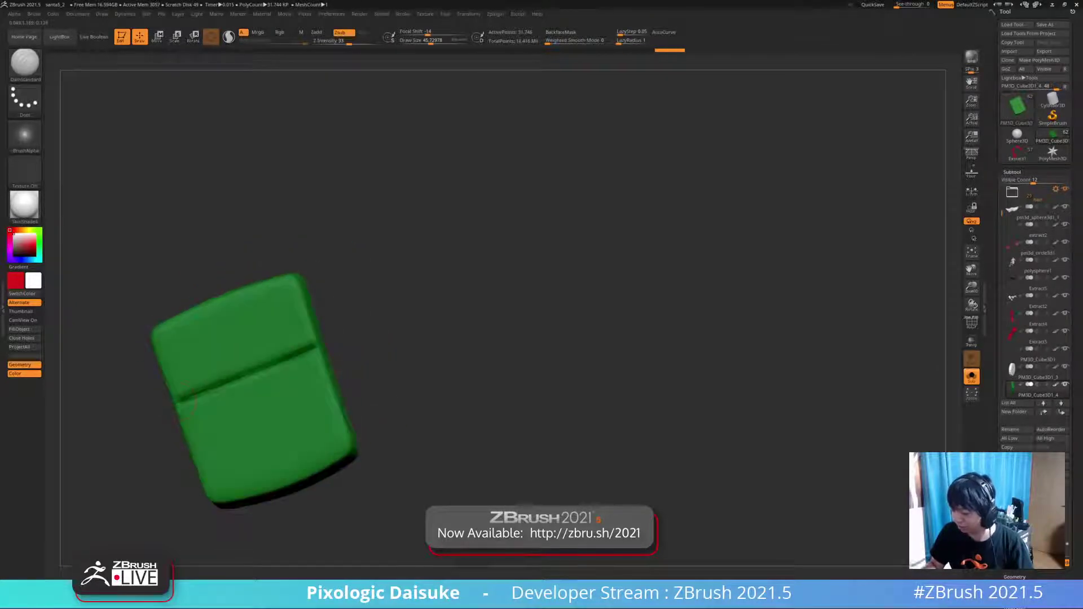
- Step back and forth through the recent groove strokes while checking the pouch's flap line from several angles
key(ctrl+shift+z)
key(ctrl+shift+z)
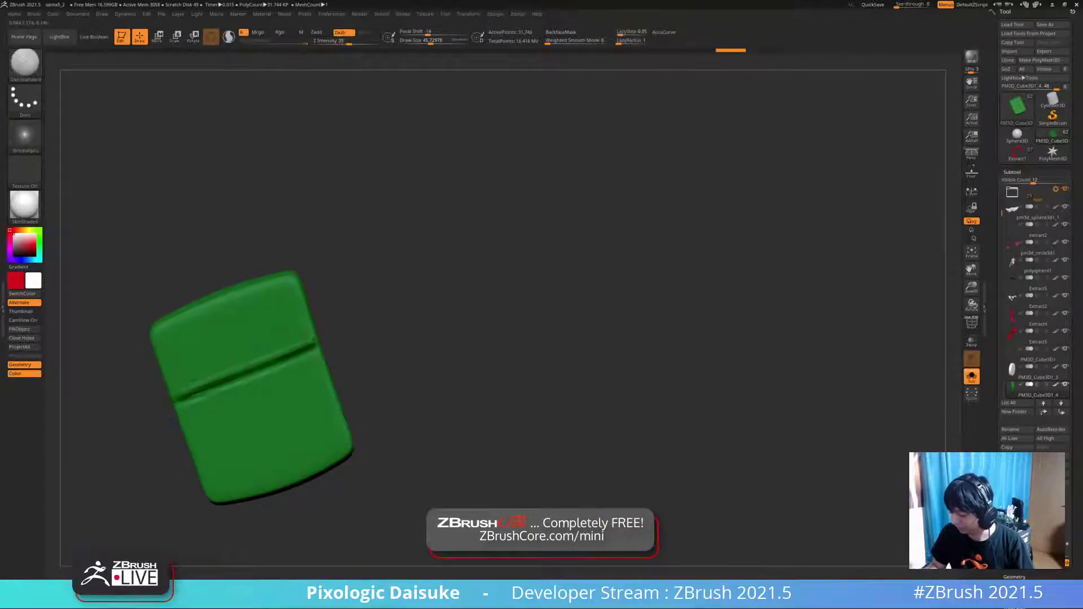
mouse_move(307, 339)
right_down()
mouse_move(211, 381)
mouse_move(190, 310)
right_up()
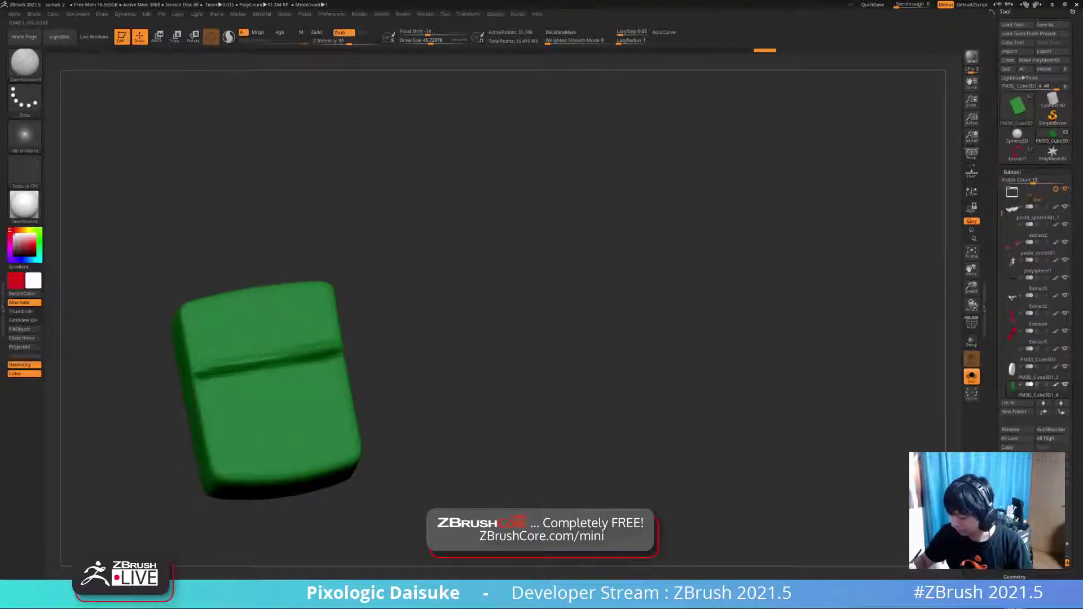
right_drag(383, 291, 332, 305)
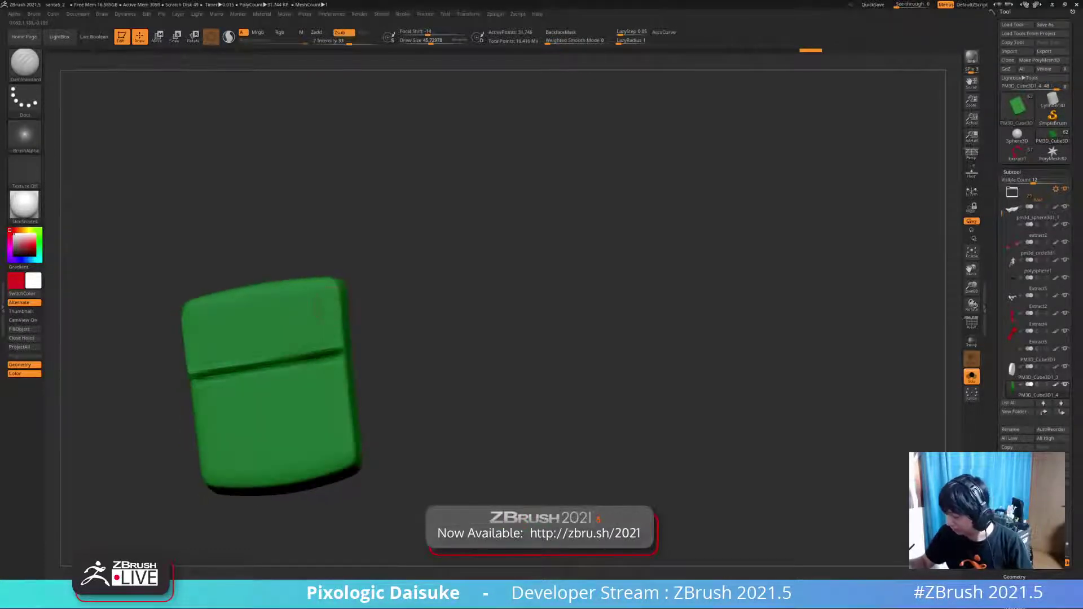
key(ctrl+z)
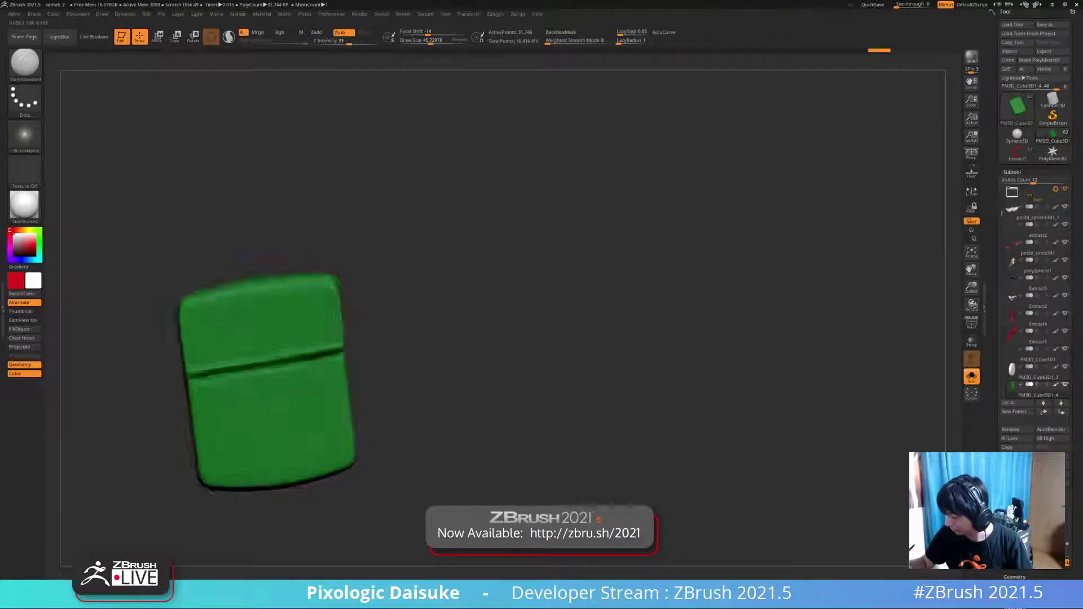
key(shift)
key(ctrl+shift+z)
key(ctrl+shift+z)
key(ctrl+shift+z)
key(ctrl+shift+z)
- Smooth along the flap groove on the pouch's front, undoing strokes that soften it too much
shift+drag(332, 358, 321, 340)
right_drag(323, 339, 330, 315)
shift+drag(334, 353, 254, 350)
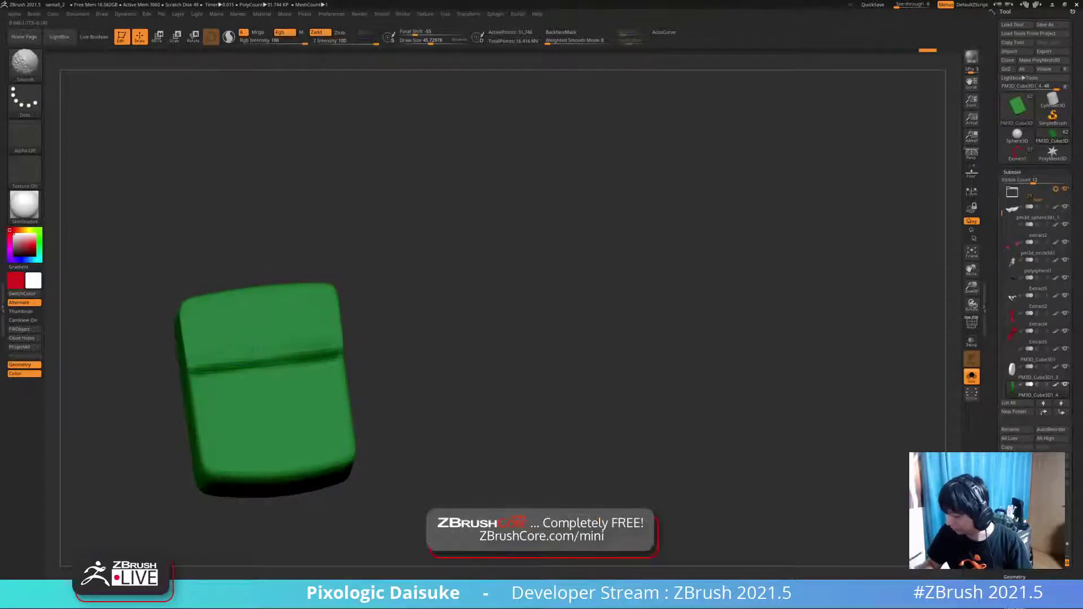
key(ctrl+z)
key(ctrl+shift+z)
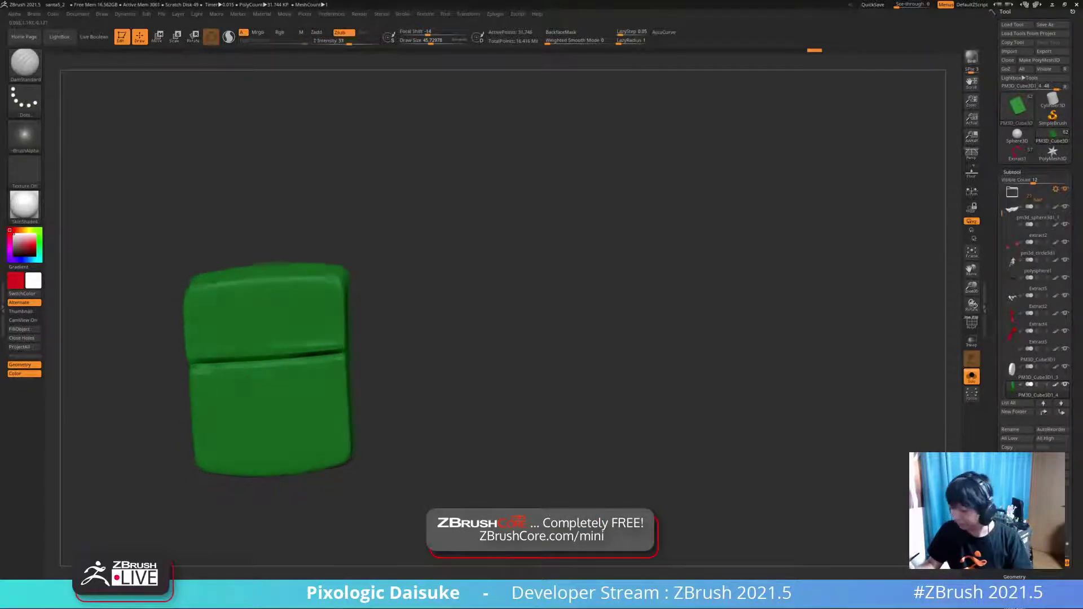
shift+drag(251, 360, 208, 361)
key(ctrl+z)
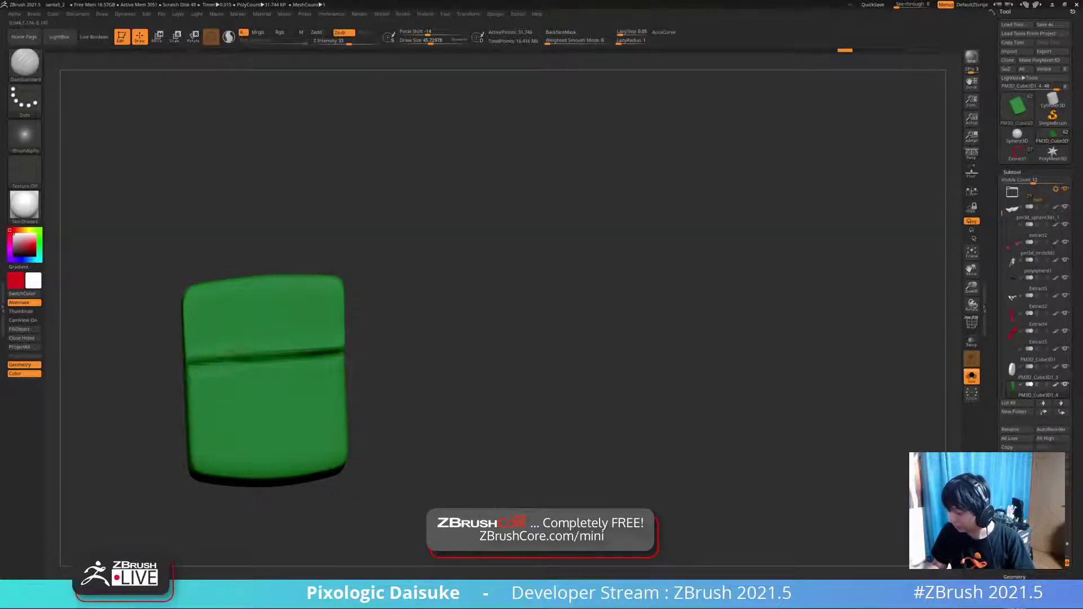
- Subdivide the grooved pouch mesh two more times and check its shape
key(ctrl+d)
key(ctrl+d)
ctrl+right_drag(404, 353, 404, 302)
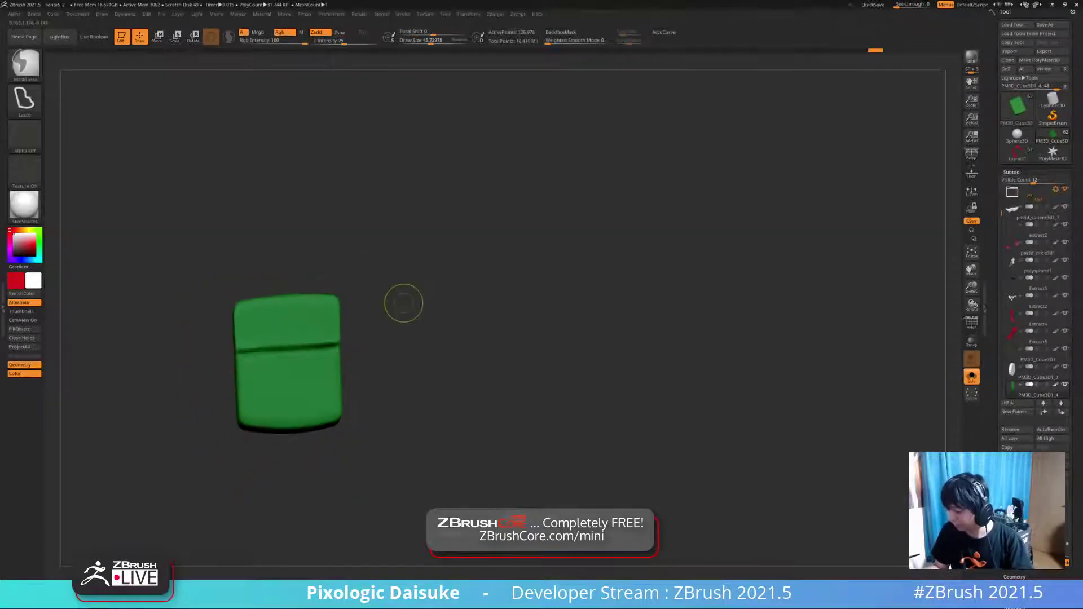
key(ctrl+shift+z)
key(ctrl+shift+z)
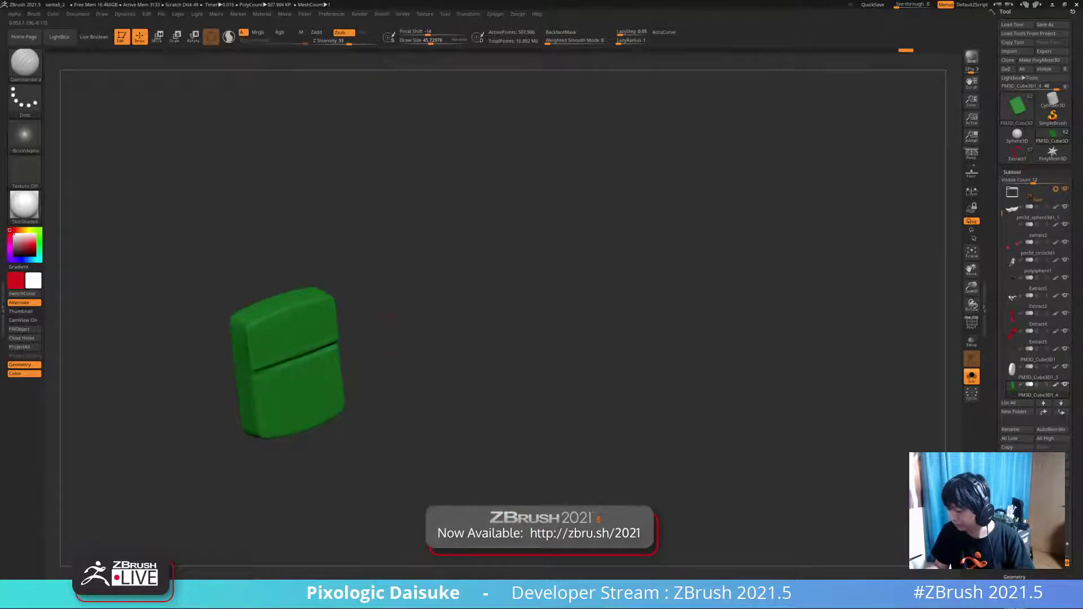
- Show the whole figure again and move the round white button up onto the pouch's flap
click(388, 335)
right_drag(389, 336, 308, 334)
alt+click(285, 336)
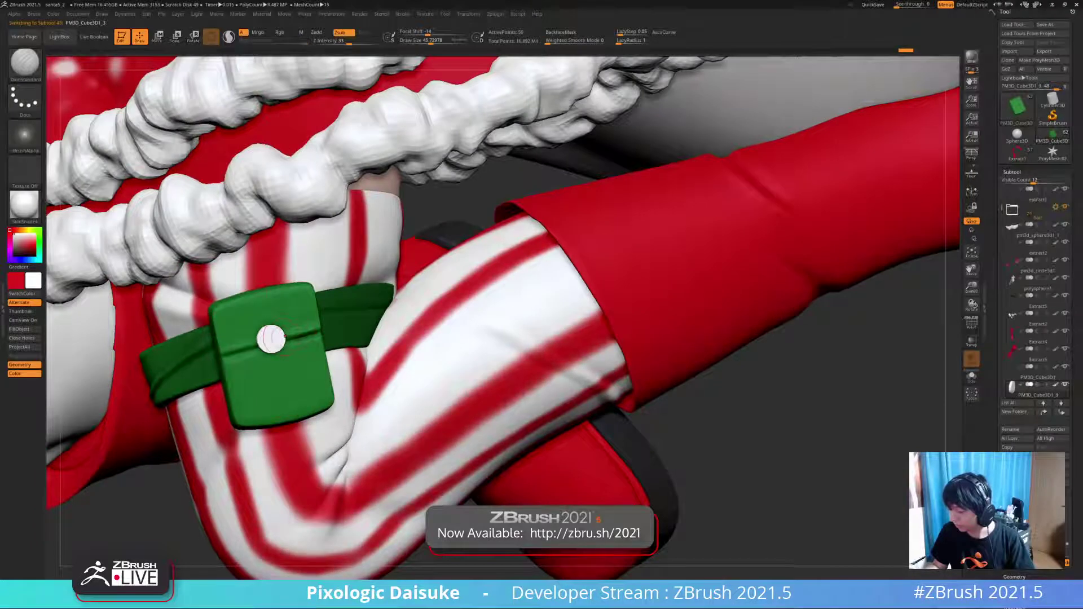
key(w)
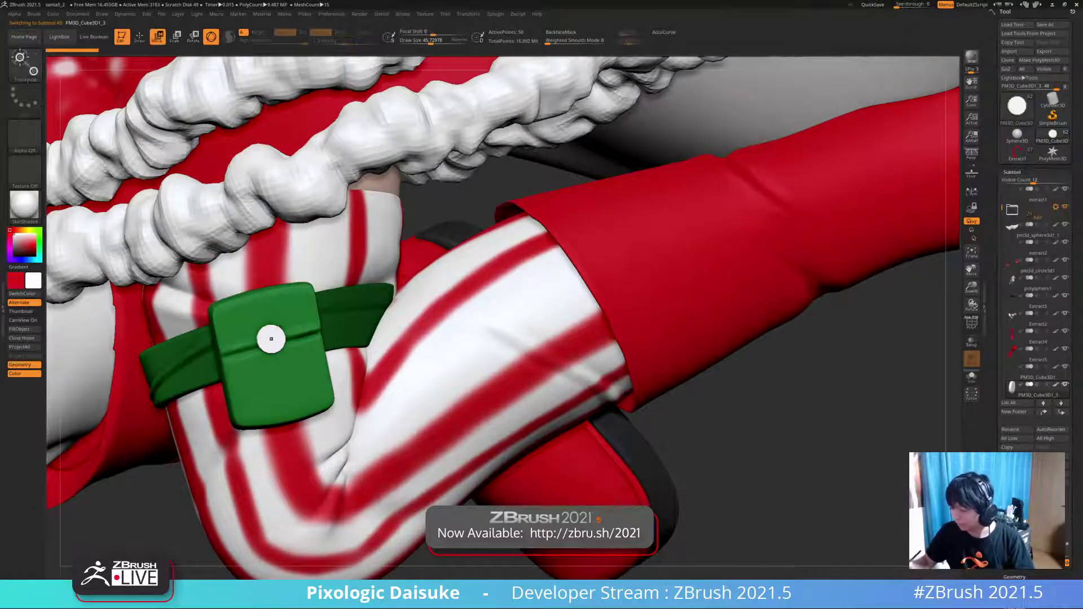
alt+drag(272, 339, 268, 321)
right_drag(361, 348, 480, 344)
right_drag(272, 319, 272, 320)
drag(272, 320, 272, 320)
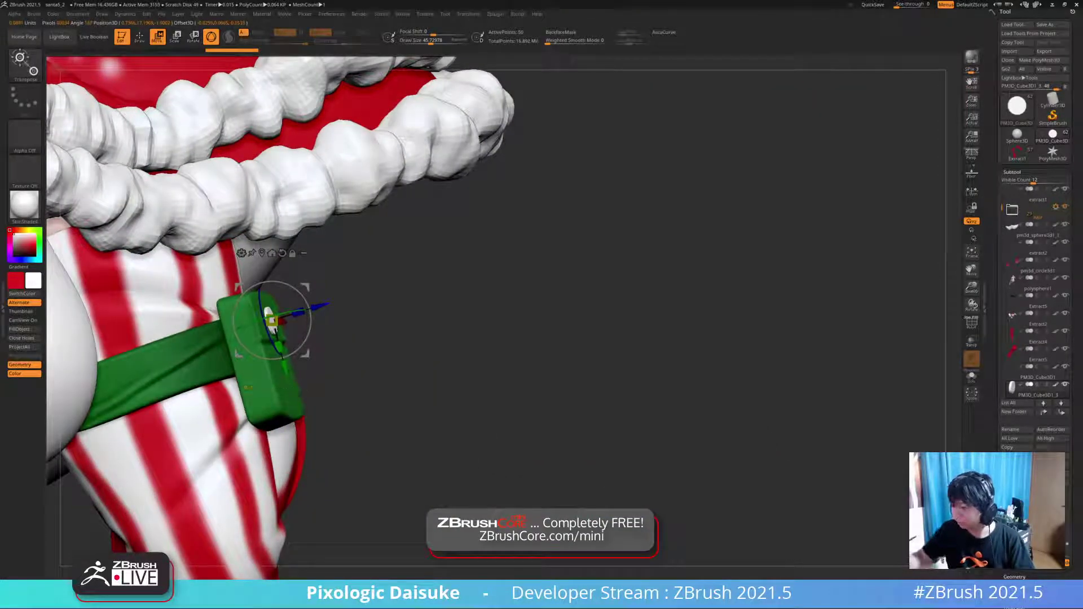
- Subdivide the white button twice and briefly inspect its wireframe
click(139, 36)
alt+click(260, 361)
right_drag(271, 361, 169, 352)
alt+click(271, 320)
key(ctrl+d)
key(ctrl+d)
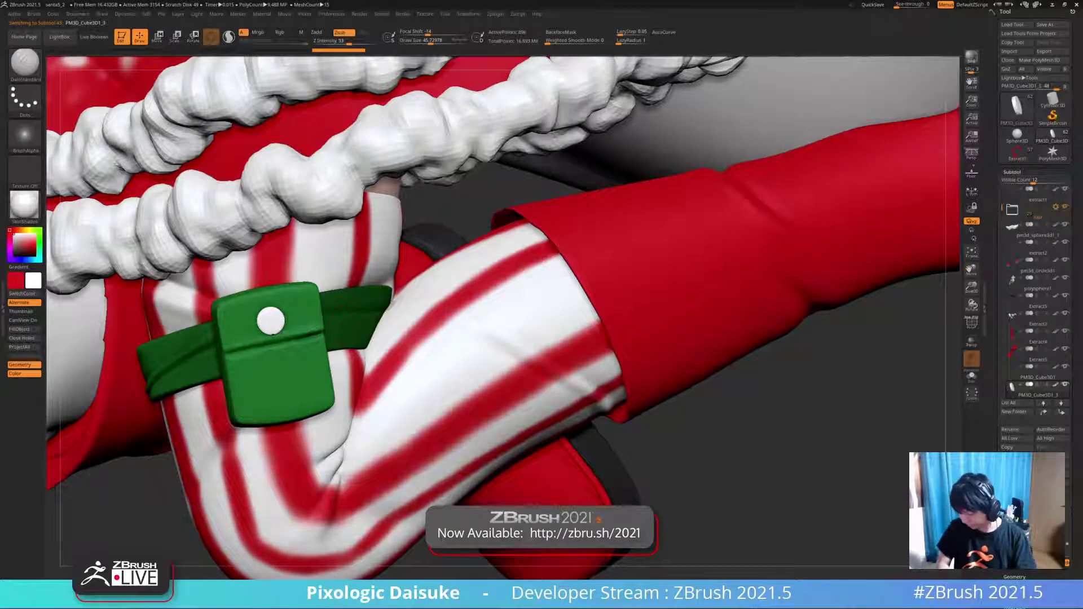
click(971, 323)
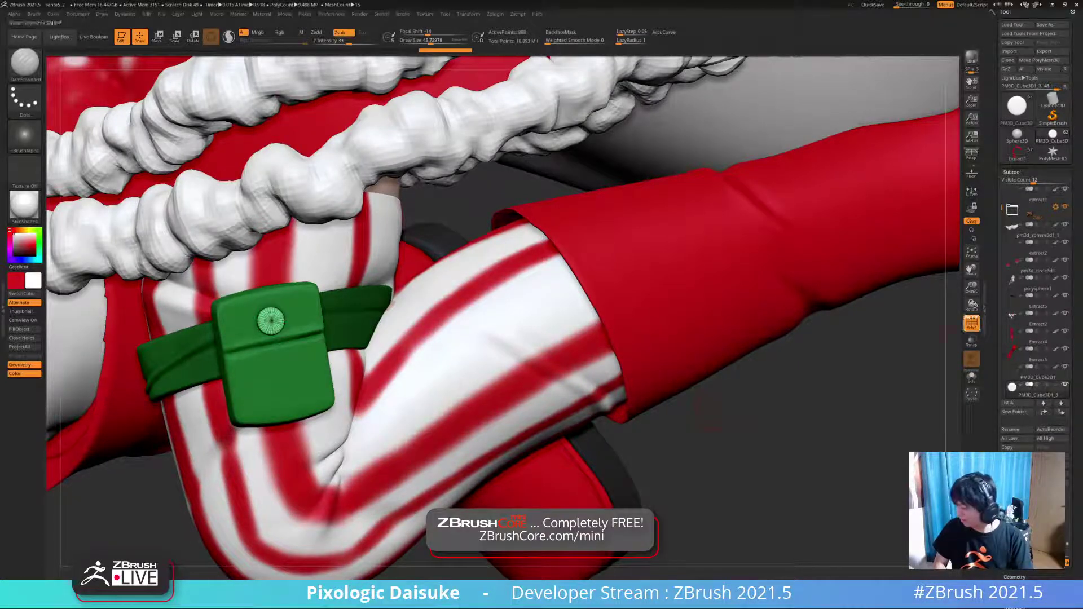
key(shift+f)
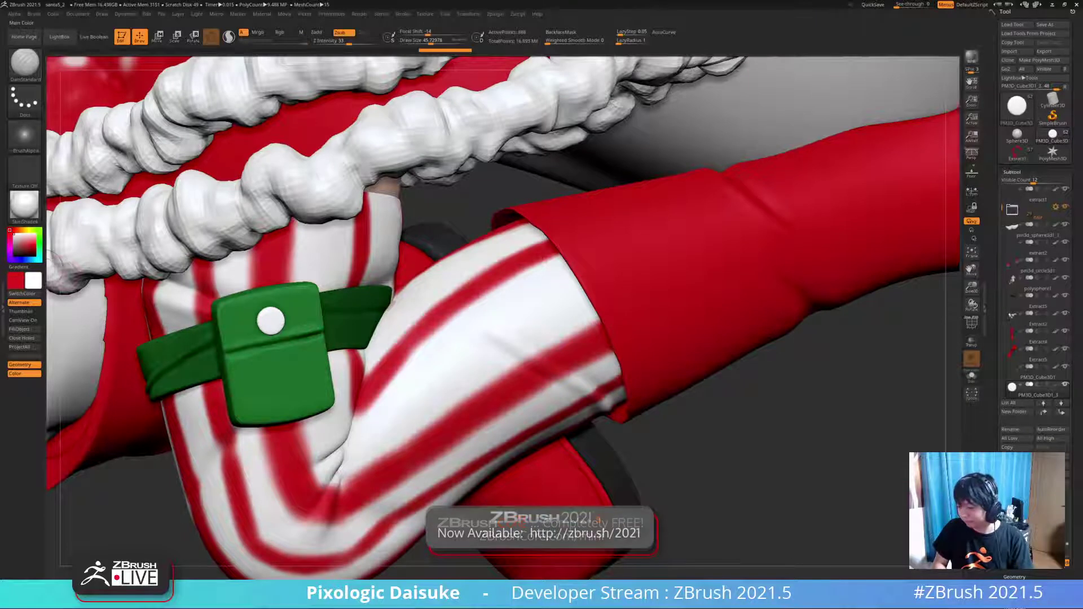
key(ctrl)
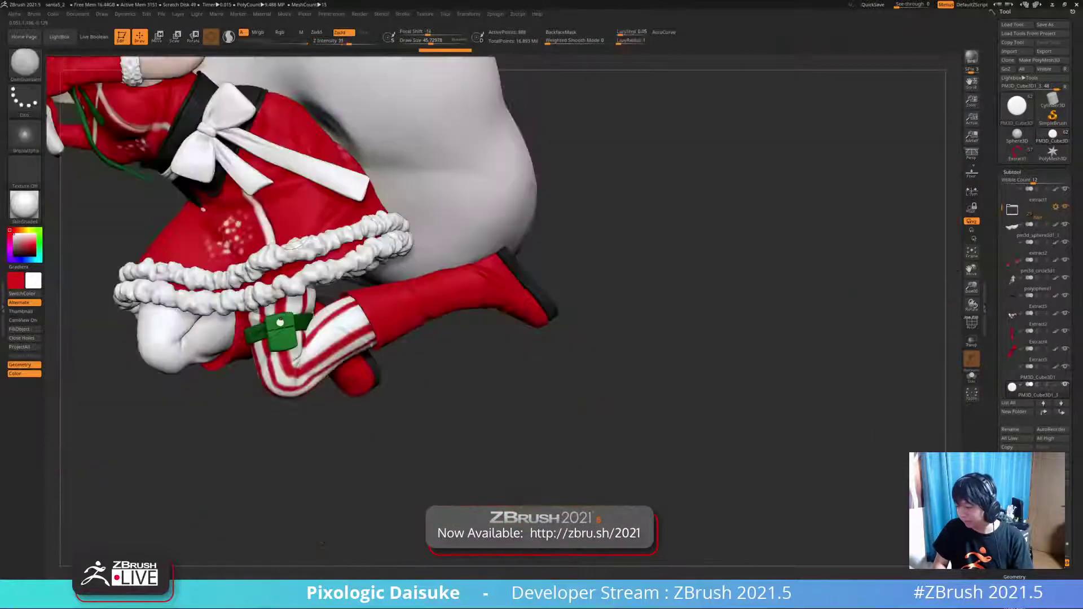
- Make the white button active again and adjust its depth against the pouch's front surface from the side
right_drag(214, 299, 270, 302)
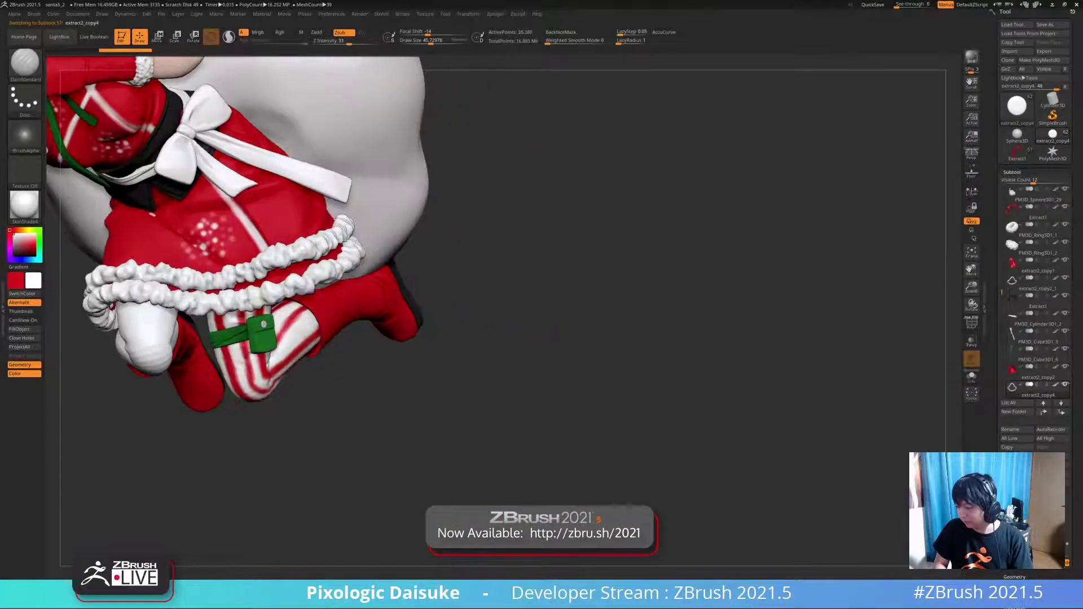
alt+click(263, 324)
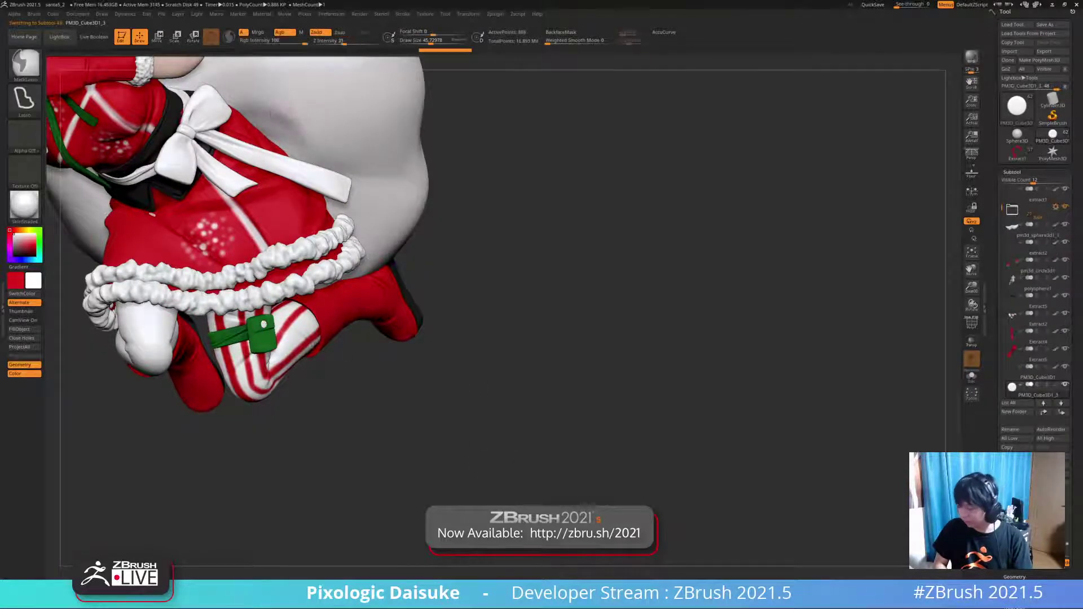
ctrl+right_drag(319, 272, 347, 373)
alt+click(355, 374)
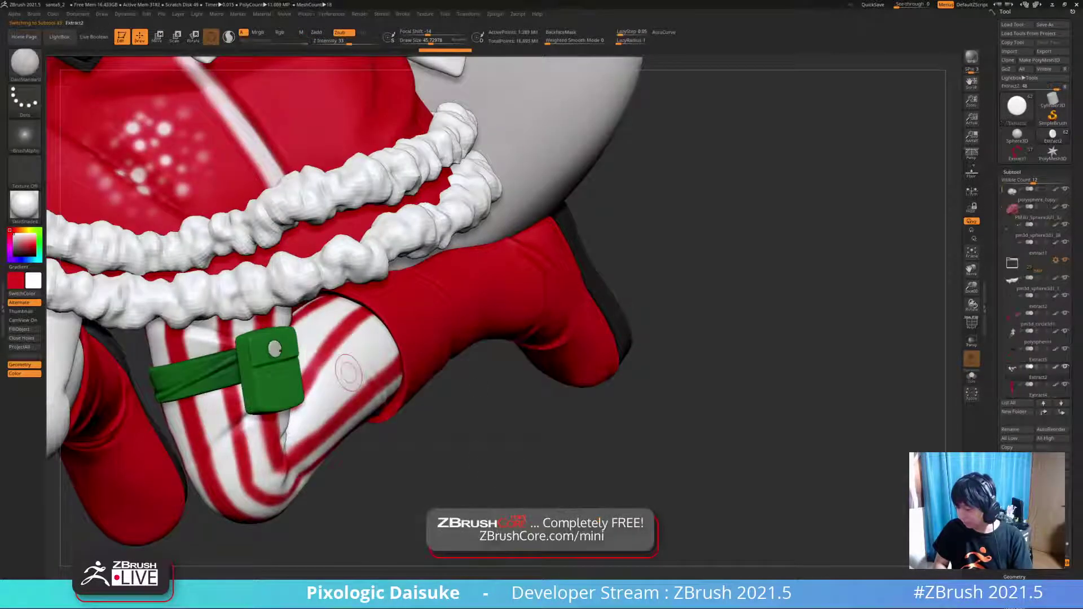
alt+right_drag(345, 426, 309, 360)
alt+click(239, 284)
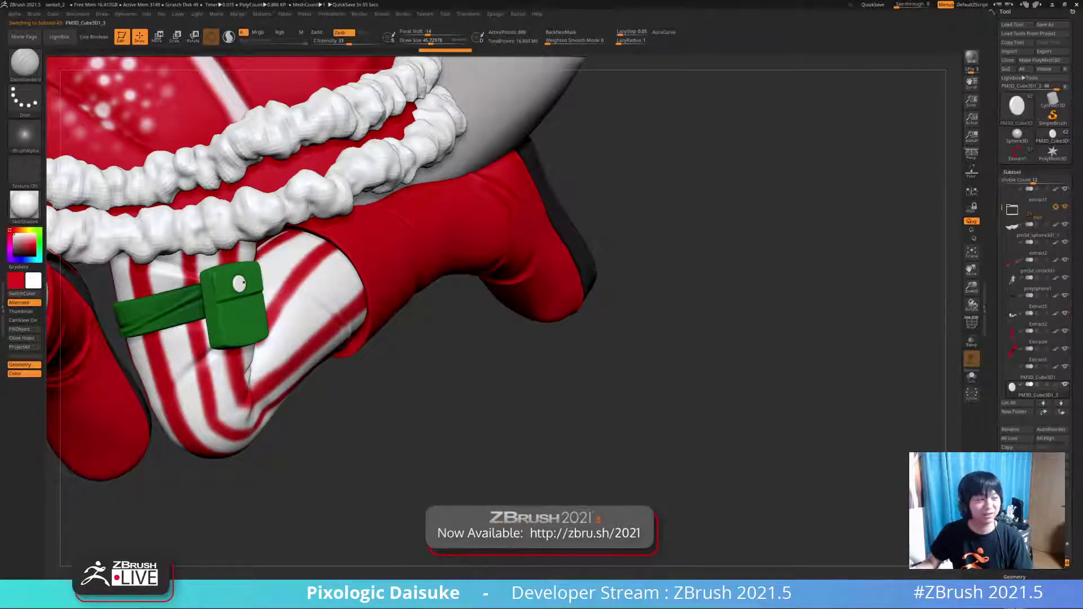
mouse_move(244, 286)
right_down()
mouse_move(321, 286)
mouse_move(314, 237)
mouse_move(344, 228)
mouse_move(316, 288)
right_up()
key(w)
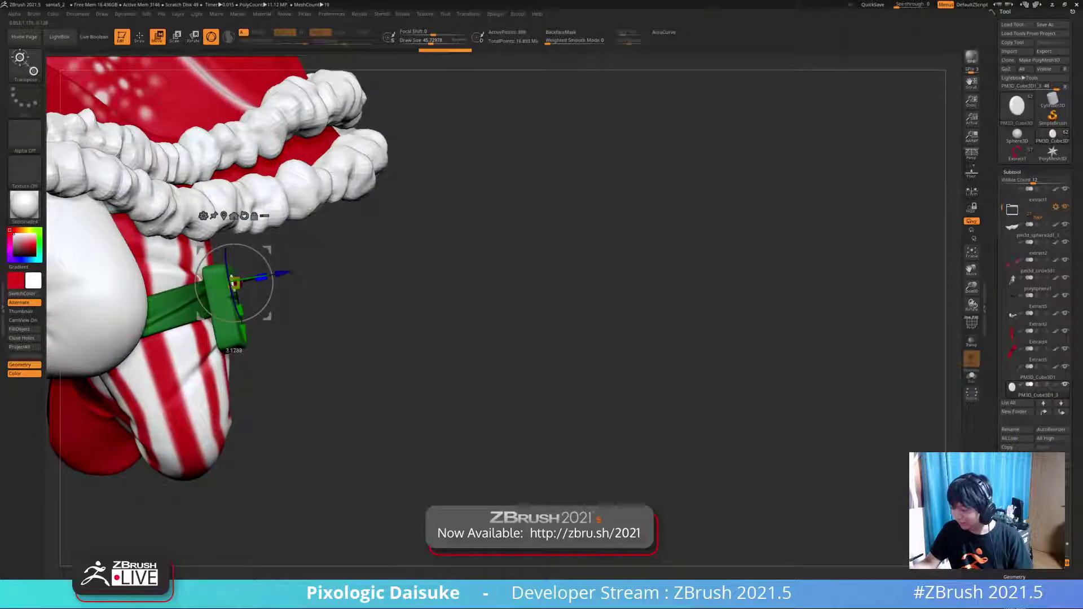
drag(282, 274, 280, 274)
ctrl+right_drag(262, 248, 261, 277)
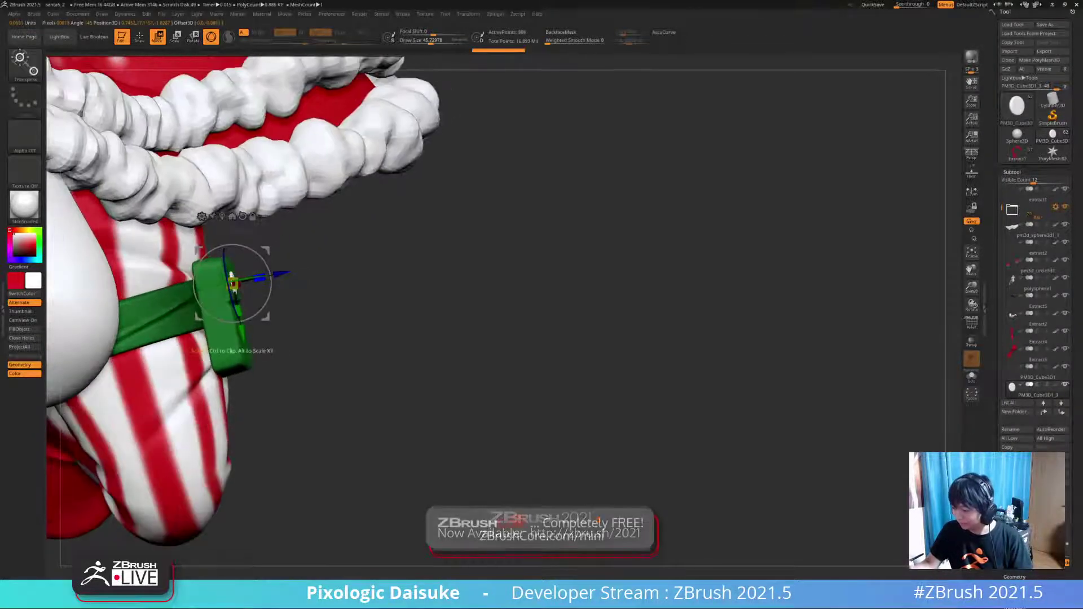
drag(260, 278, 261, 277)
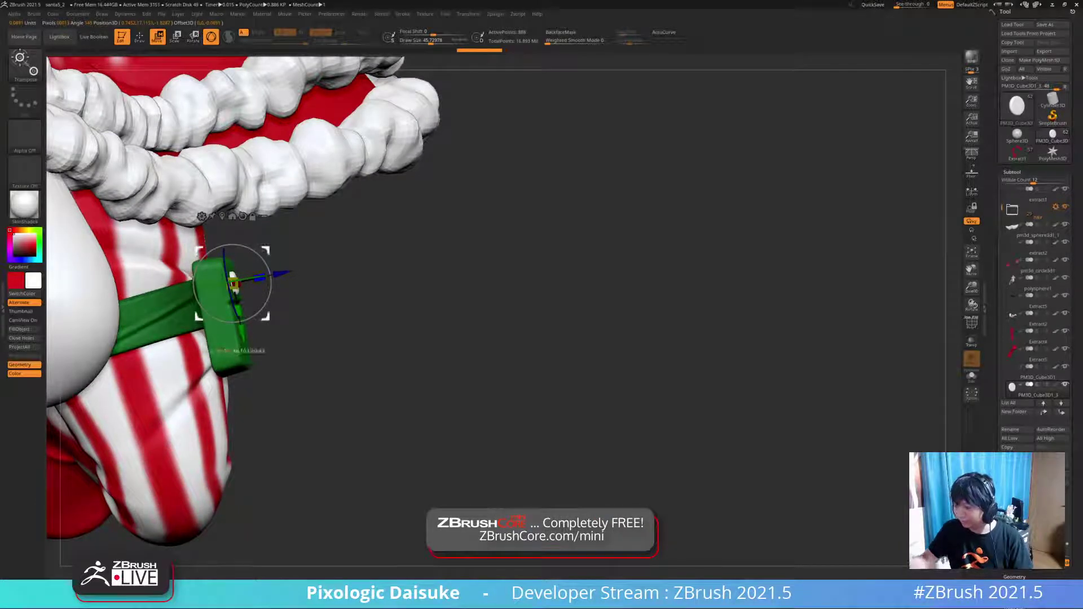
key(q)
- Isolate the green pouch and carve the flap's outline along its narrow side with DamStandard
mouse_move(282, 282)
ctrl+right_down()
mouse_move(281, 240)
mouse_move(211, 260)
ctrl+right_up()
alt+click(254, 320)
right_drag(292, 319, 333, 319)
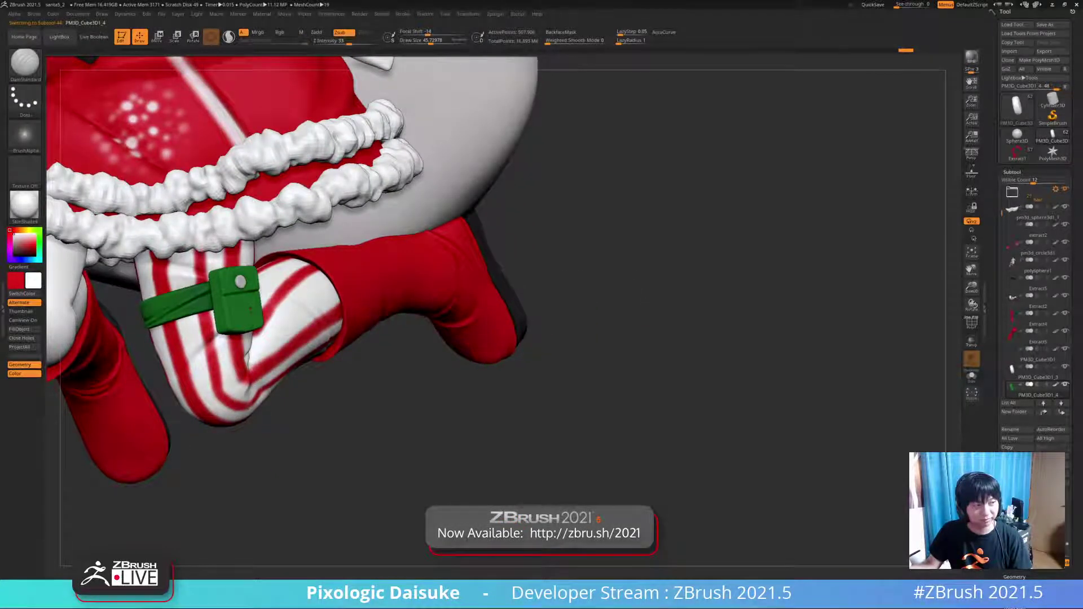
click(971, 377)
ctrl+right_drag(338, 293, 373, 328)
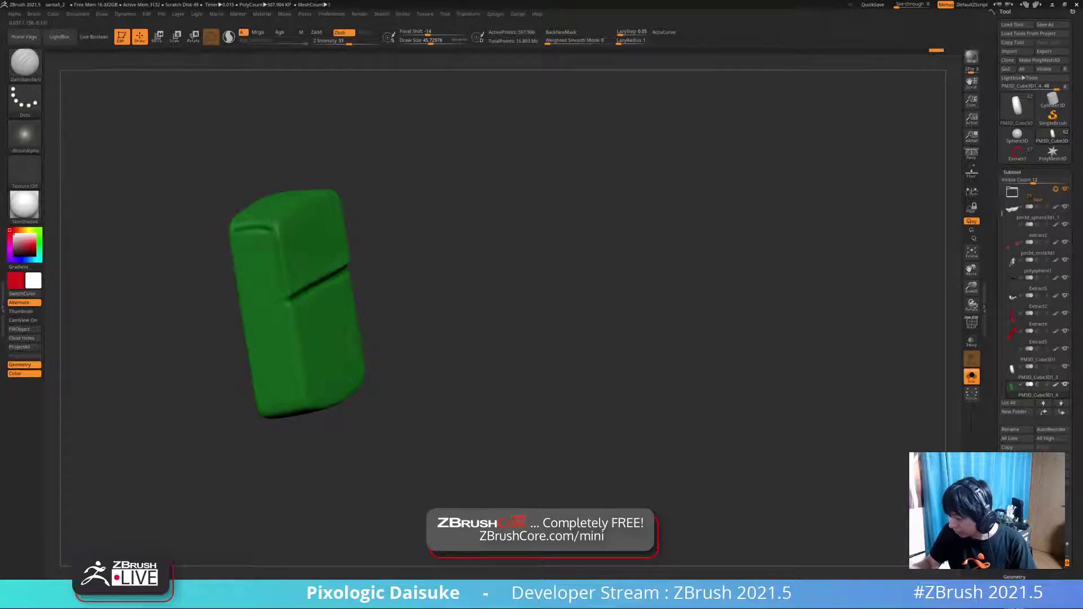
mouse_move(258, 237)
right_down()
mouse_move(285, 214)
mouse_move(278, 239)
right_up()
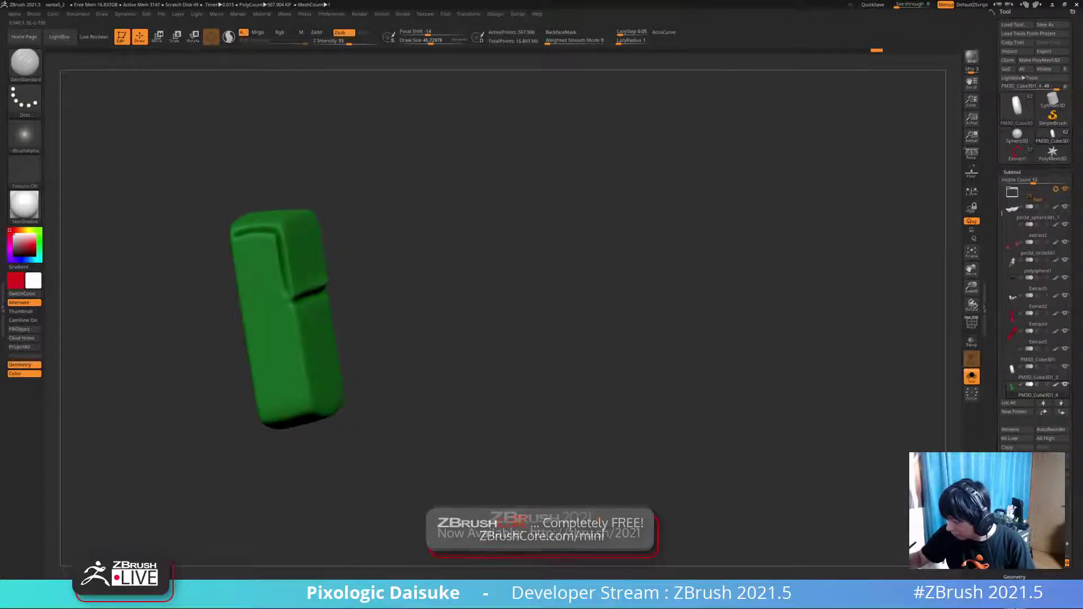
mouse_move(261, 299)
right_down()
mouse_move(287, 276)
mouse_move(271, 297)
right_up()
right_drag(389, 285, 332, 298)
drag(319, 287, 323, 352)
- Refine the side groove where it meets the front flap line and smooth its edges
right_drag(325, 352, 287, 368)
drag(346, 281, 324, 290)
ctrl+right_drag(324, 290, 329, 268)
shift+drag(349, 283, 342, 285)
right_drag(341, 284, 384, 270)
shift+drag(327, 283, 336, 281)
right_drag(337, 282, 367, 293)
- Add another straight groove stroke across the pouch to continue the flap crease
mouse_move(356, 338)
right_down()
mouse_move(331, 342)
mouse_move(384, 345)
mouse_move(353, 313)
mouse_move(406, 333)
mouse_move(407, 366)
right_up()
right_drag(270, 404, 187, 283)
key(shift)
drag(252, 363, 344, 360)
right_drag(350, 339, 267, 228)
key(alt+s)
key(alt+s)
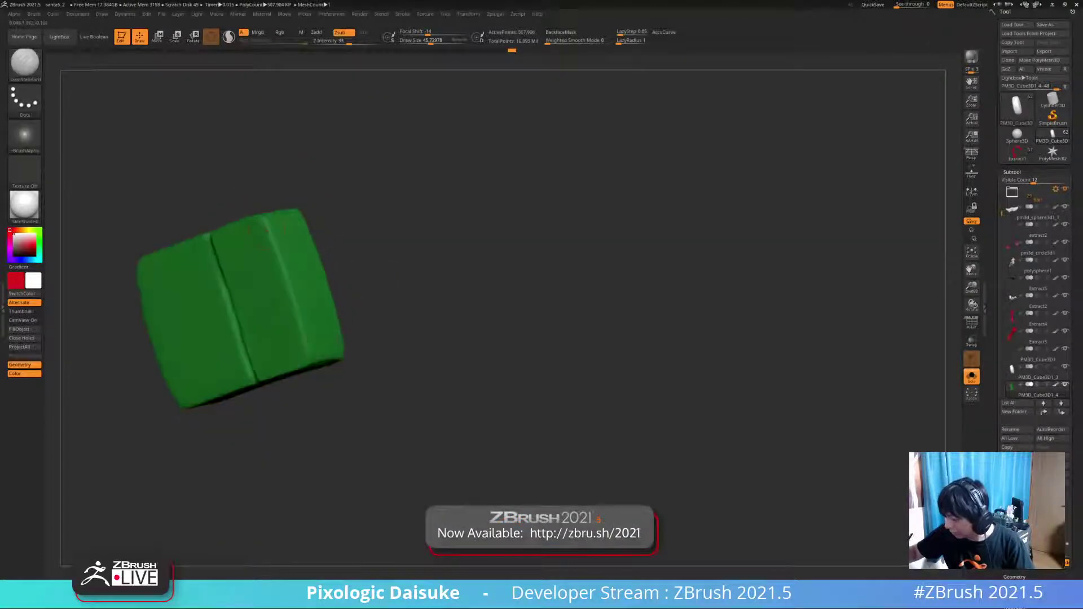
- Rebuild the pouch mesh with ZRemesher while viewing its wireframe, subdivide the result and hide the wireframe
mouse_move(308, 350)
right_down()
mouse_move(303, 311)
mouse_move(316, 316)
mouse_move(333, 299)
mouse_move(294, 240)
right_up()
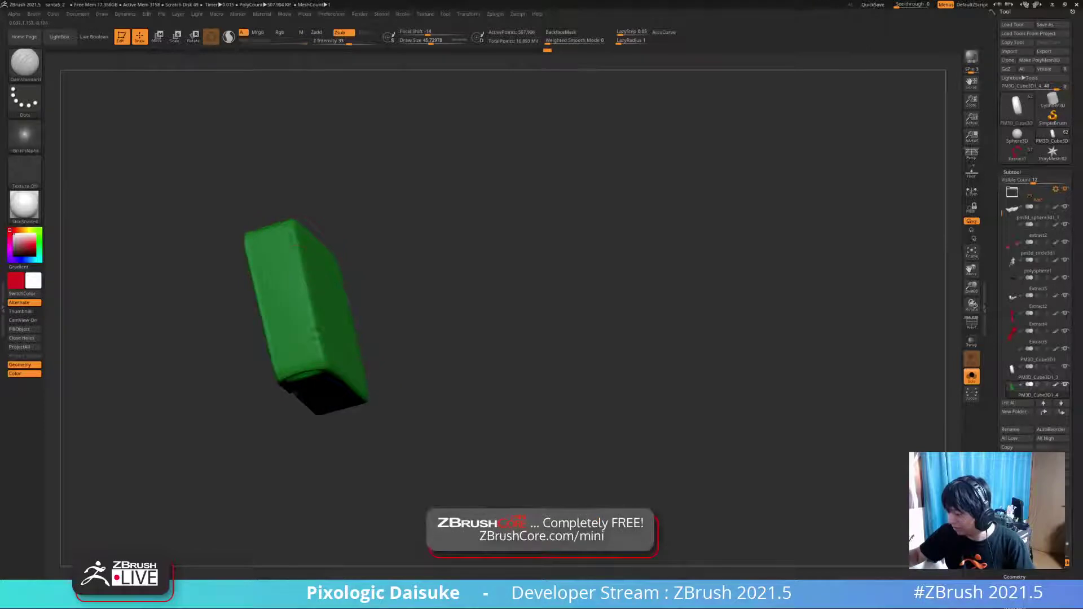
mouse_move(318, 340)
shift+right_down()
mouse_move(284, 286)
mouse_move(339, 299)
mouse_move(395, 226)
mouse_move(415, 271)
shift+right_up()
key(shift+f)
mouse_move(415, 271)
ctrl+right_down()
mouse_move(401, 339)
mouse_move(414, 328)
ctrl+right_up()
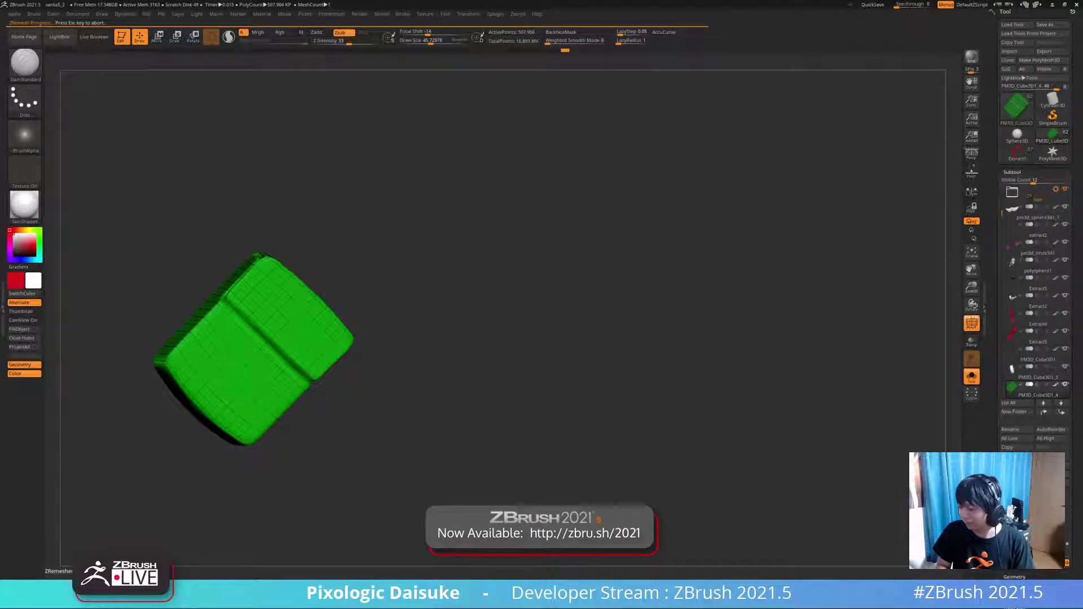
mouse_move(361, 317)
mouse_down()
mouse_move(392, 321)
mouse_move(338, 316)
mouse_up()
key(ctrl+d)
key(shift+f)
mouse_move(339, 316)
ctrl+right_down()
mouse_move(339, 350)
mouse_move(305, 339)
ctrl+right_up()
mouse_move(316, 254)
ctrl+right_down()
mouse_move(316, 305)
mouse_move(302, 288)
mouse_move(310, 247)
ctrl+right_up()
- Deepen the flap groove on the remeshed pouch's narrow side and smooth its upper corner
drag(262, 296, 247, 327)
mouse_move(257, 363)
ctrl+right_down()
mouse_move(261, 312)
mouse_move(255, 329)
ctrl+right_up()
right_drag(263, 389, 280, 339)
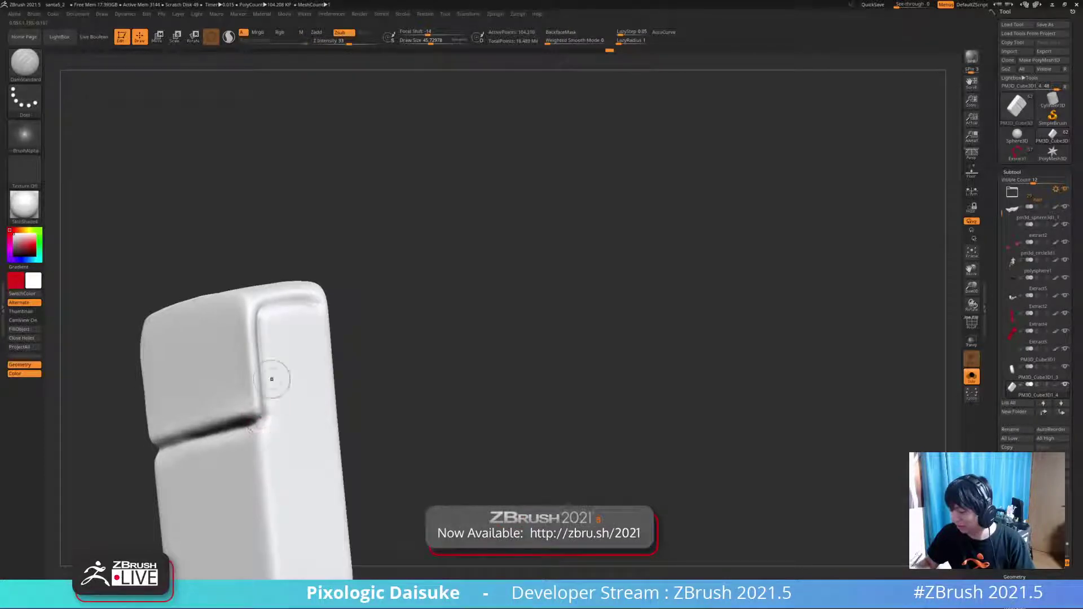
mouse_move(272, 379)
right_down()
mouse_move(275, 304)
mouse_move(254, 307)
mouse_move(338, 308)
right_up()
shift+drag(291, 309, 300, 314)
mouse_move(282, 314)
right_down()
mouse_move(318, 313)
mouse_move(238, 301)
right_up()
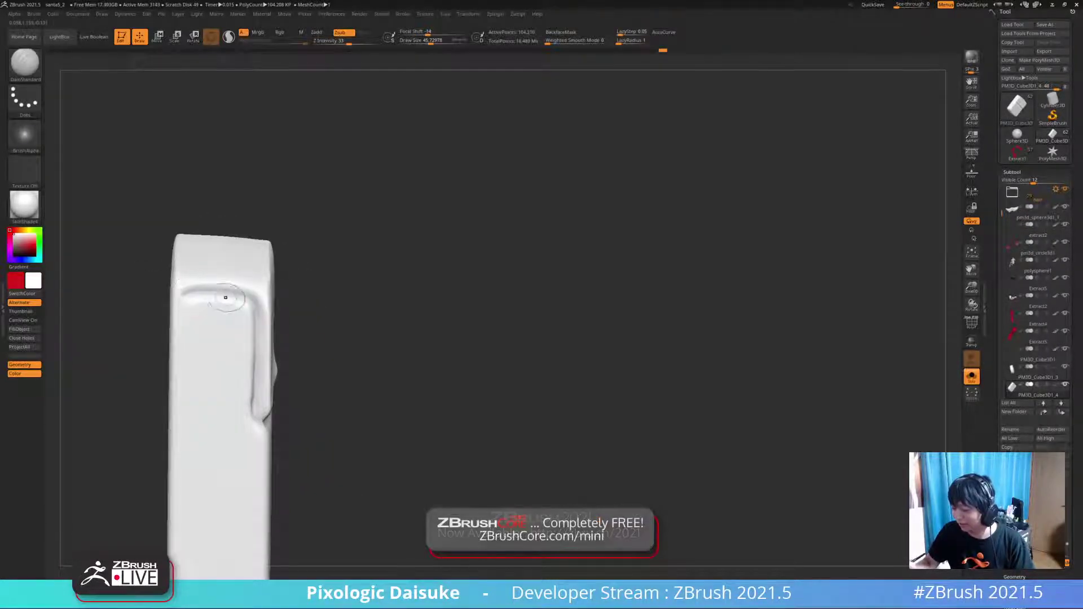
- Undo the last smoothing, rework the groove's upper run across the narrow side and inspect the pouch's front
key(ctrl+z)
drag(249, 304, 193, 293)
key(ctrl+z)
key(ctrl+z)
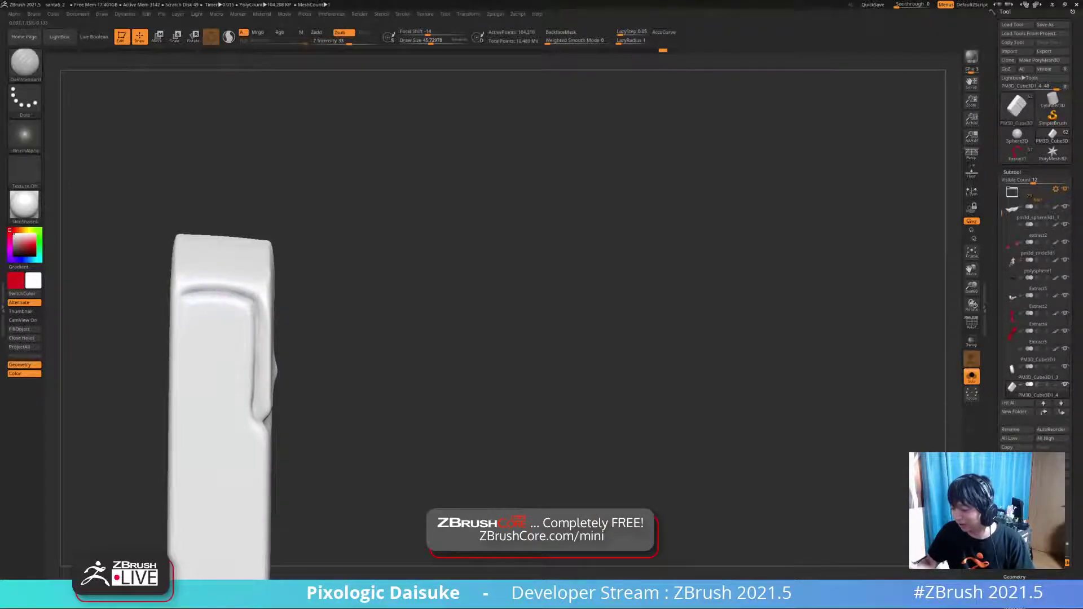
ctrl+right_drag(261, 311, 255, 362)
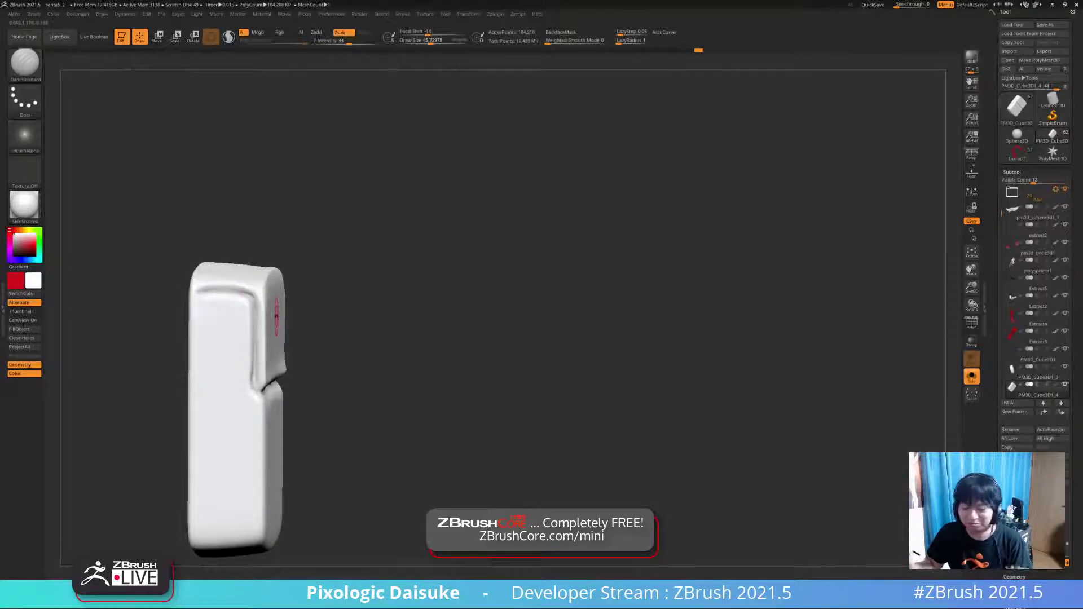
right_drag(275, 310, 302, 345)
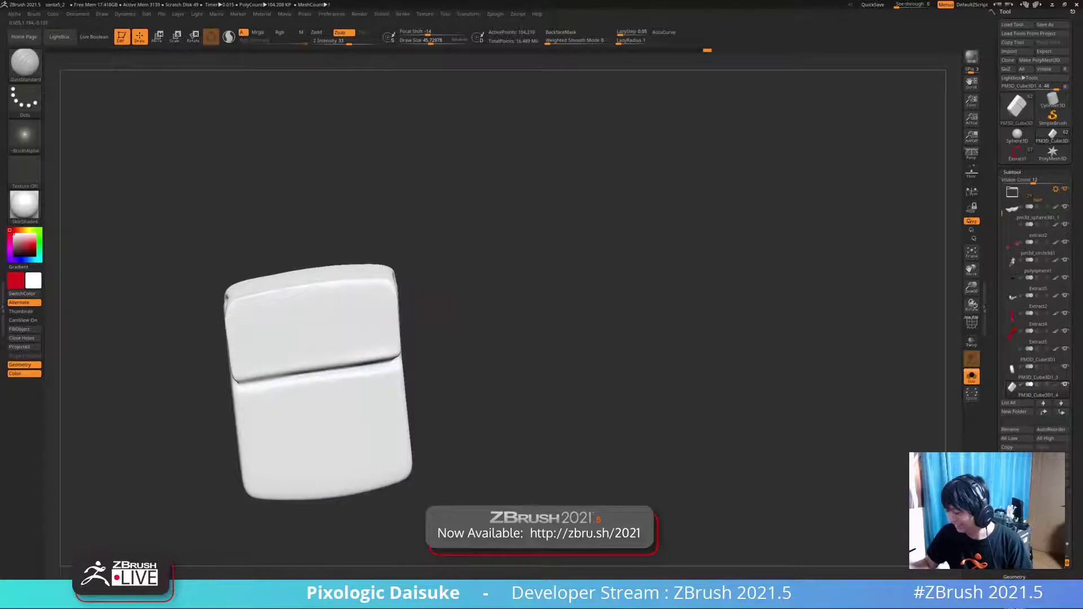
- Check the pouch against the full figure, isolate it again and select the SnakeHook brush with a draw size of about 114
click(972, 377)
mouse_move(422, 265)
right_down()
mouse_move(429, 310)
mouse_move(383, 303)
mouse_move(403, 361)
mouse_move(389, 367)
right_up()
click(972, 377)
click(25, 65)
click(250, 109)
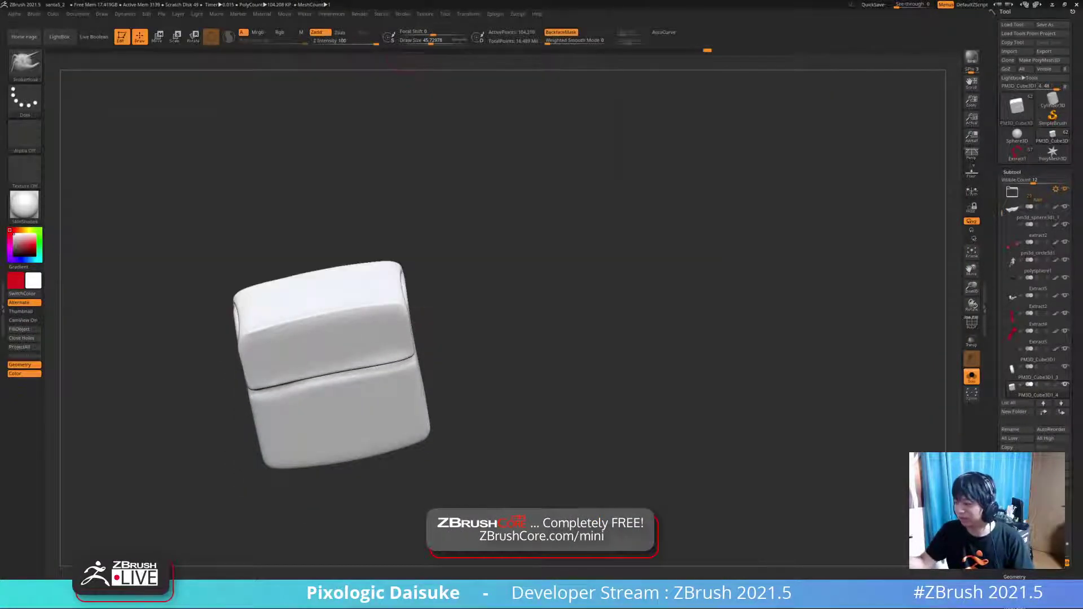
click(434, 40)
mouse_move(246, 299)
right_down()
mouse_move(209, 316)
mouse_move(244, 320)
right_up()
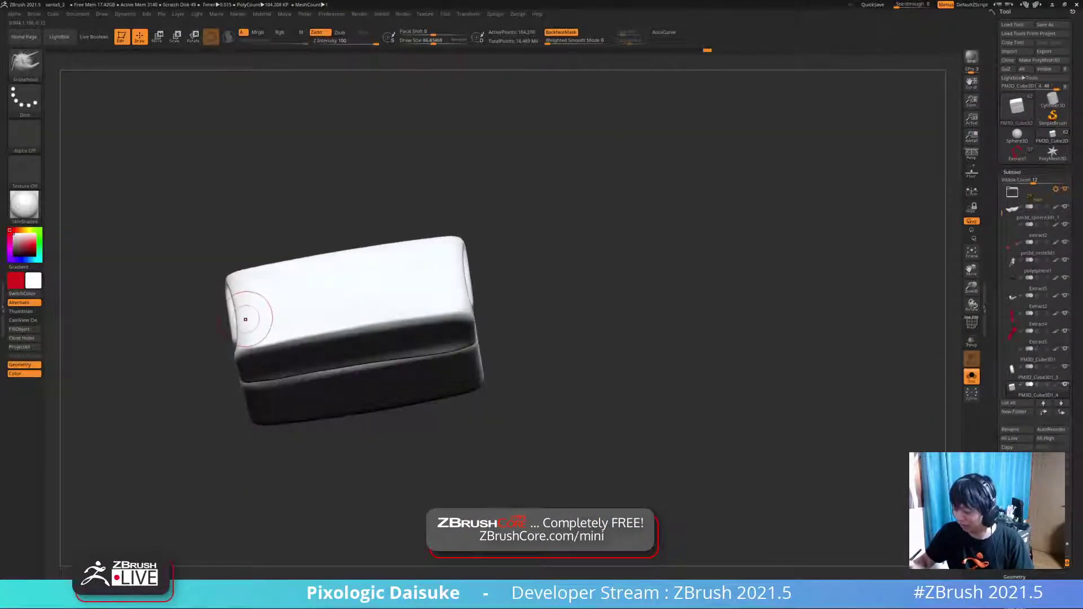
click(438, 40)
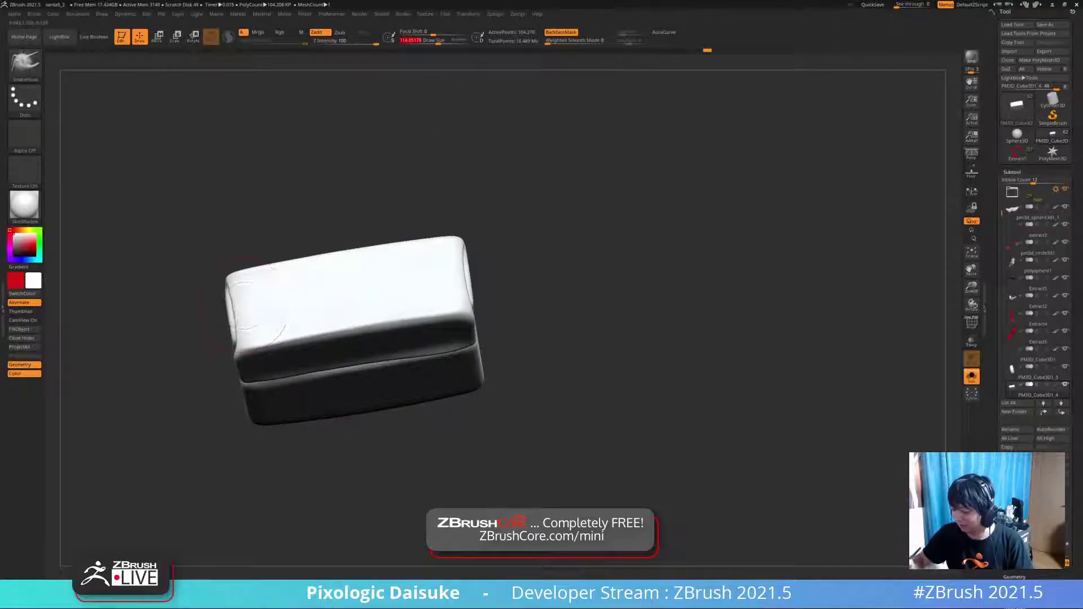
- Reshape the upper corners and top edge of the pouch flap with SnakeHook strokes
right_drag(247, 295, 293, 364)
drag(433, 276, 438, 274)
mouse_move(463, 282)
right_down()
mouse_move(442, 271)
mouse_move(463, 270)
right_up()
drag(448, 264, 452, 263)
ctrl+right_drag(452, 287, 444, 276)
mouse_move(471, 291)
right_down()
mouse_move(445, 286)
mouse_move(457, 304)
right_up()
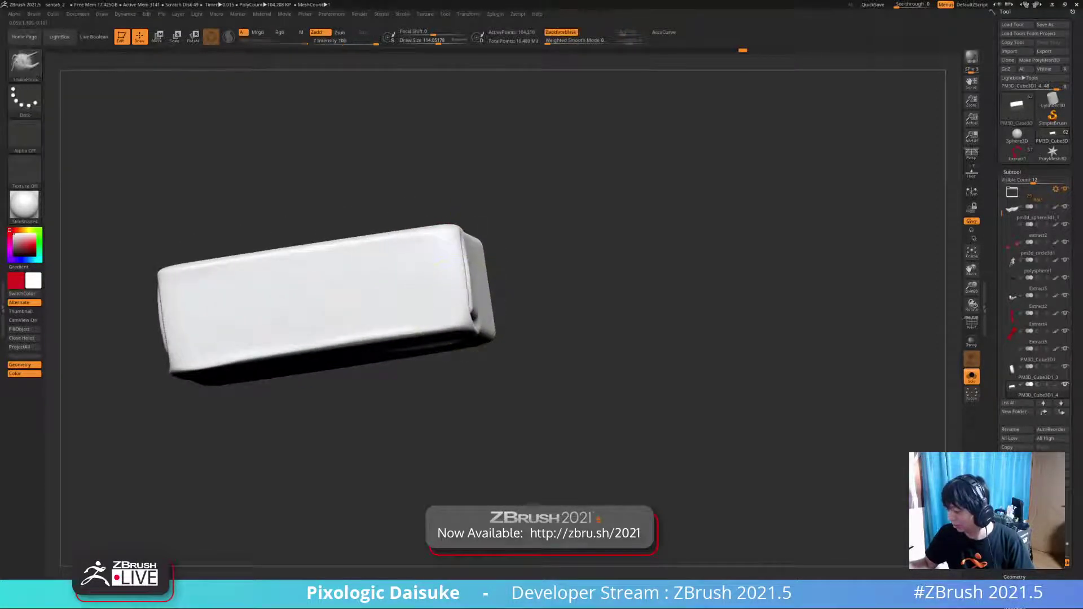
right_drag(449, 240, 452, 266)
drag(449, 266, 444, 253)
- Adjust the side edge of the flap on the pouch's front with a SnakeHook stroke
right_drag(444, 254, 451, 305)
right_drag(453, 345, 461, 259)
ctrl+right_drag(395, 296, 412, 248)
mouse_move(429, 361)
right_down()
mouse_move(433, 323)
mouse_move(426, 361)
right_up()
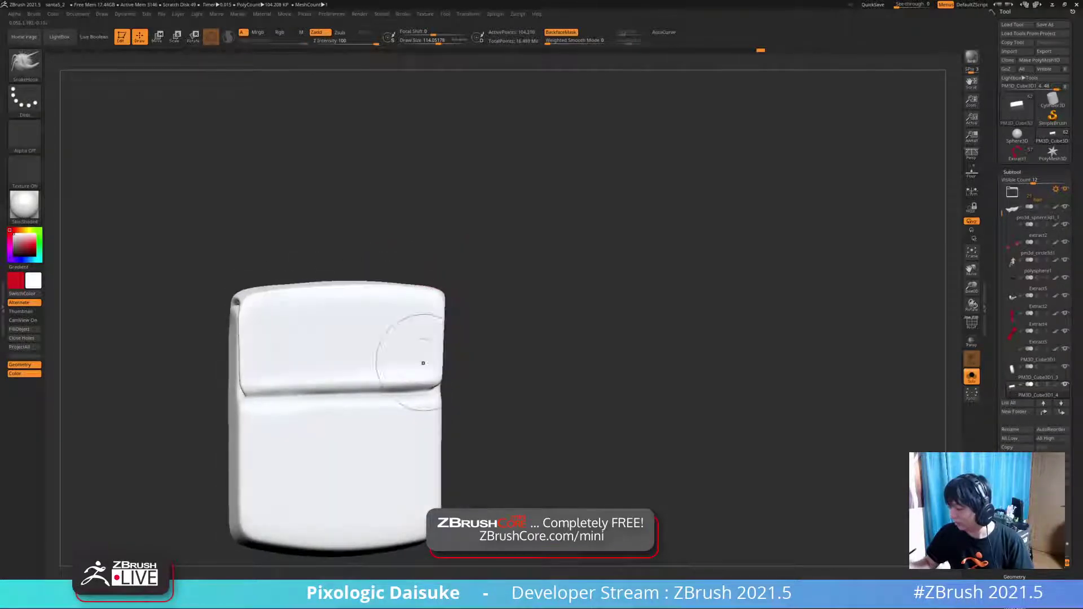
drag(437, 330, 428, 326)
right_drag(377, 360, 407, 317)
ctrl+right_drag(407, 317, 415, 344)
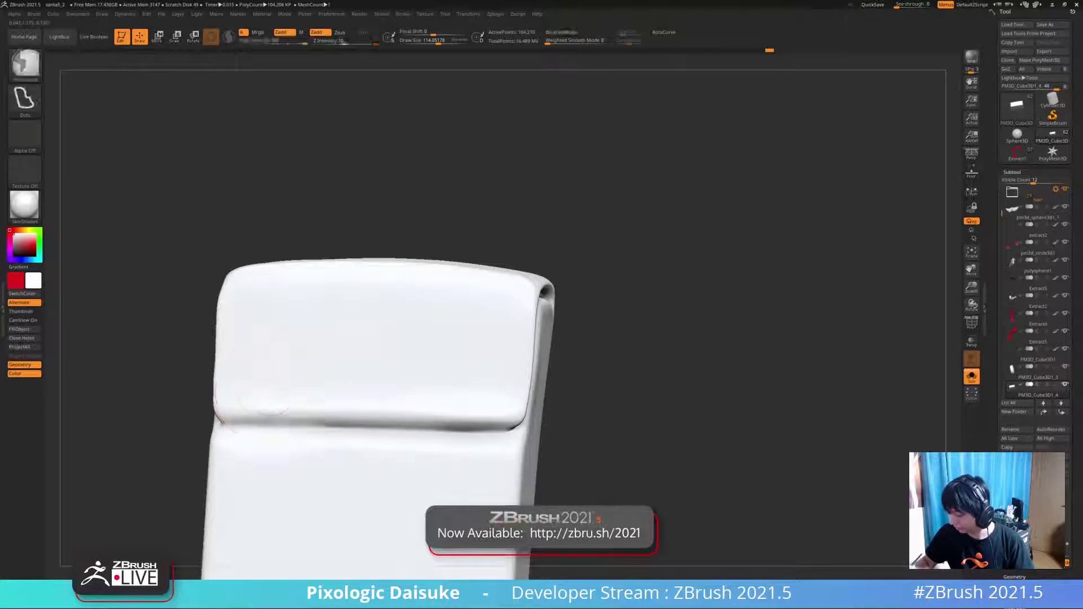
- Switch to the DamStandard brush with a draw size of about 46 and turn the pouch to its narrow side
ctrl+right_drag(267, 379, 265, 330)
key(b)
key(d)
key(s)
drag(439, 42, 431, 41)
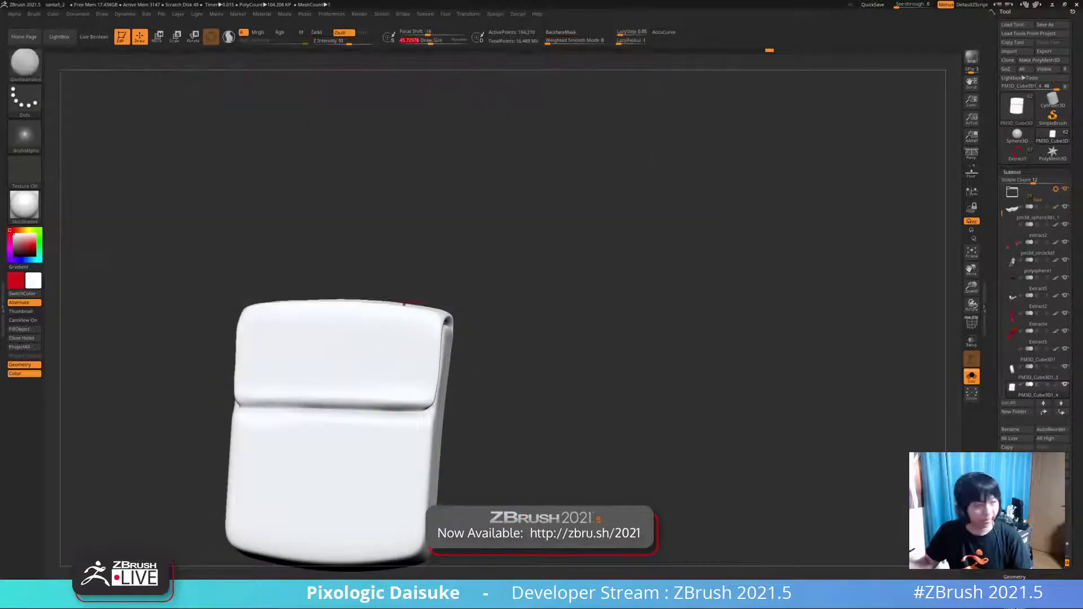
right_drag(398, 309, 468, 314)
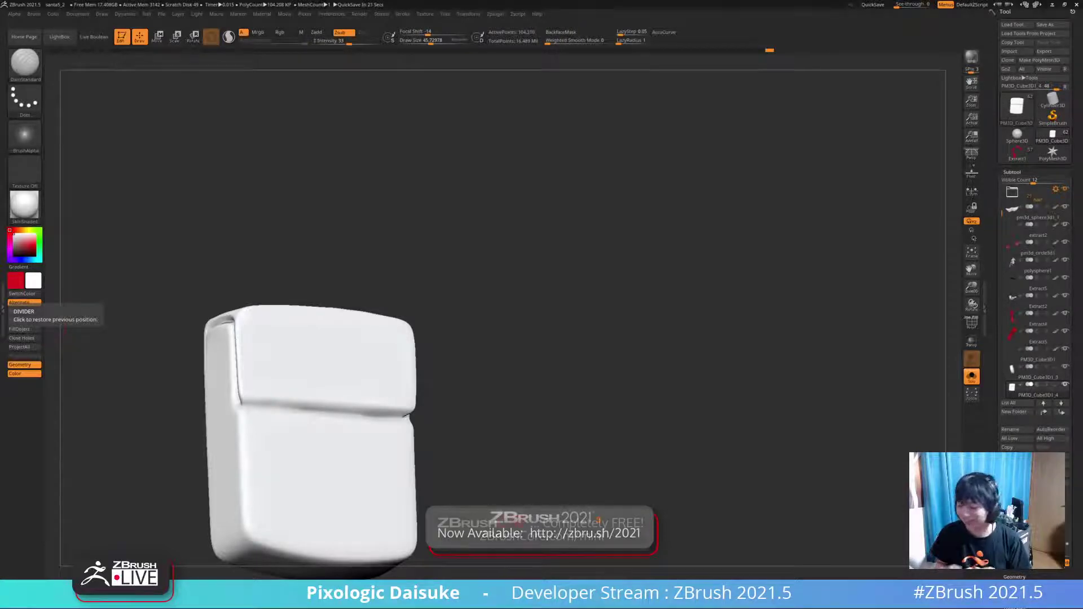
- Reduce the DamStandard draw size to about 32 and sharpen the flap groove
mouse_move(458, 246)
mouse_down()
mouse_move(555, 222)
mouse_move(496, 234)
mouse_move(452, 282)
mouse_move(463, 350)
mouse_move(466, 254)
mouse_up()
drag(466, 253, 465, 276)
drag(431, 40, 429, 41)
drag(187, 214, 220, 203)
drag(263, 302, 238, 257)
ctrl+right_drag(238, 257, 257, 283)
right_drag(256, 282, 276, 310)
drag(276, 310, 266, 298)
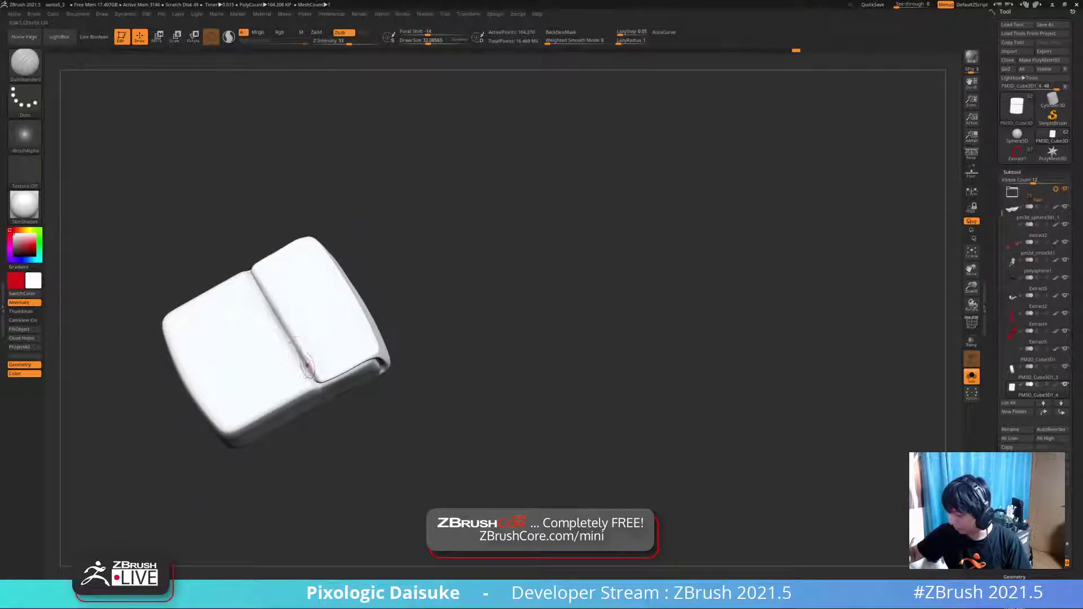
- Carve repeated DamStandard strokes along the flap's lower crease across the pouch front and inspect both sides
ctrl+right_drag(290, 312, 278, 282)
mouse_move(279, 282)
right_down()
mouse_move(281, 308)
mouse_move(265, 282)
right_up()
drag(257, 272, 309, 368)
ctrl+right_drag(309, 368, 307, 345)
right_drag(307, 345, 304, 358)
drag(259, 274, 288, 323)
mouse_move(288, 322)
right_down()
mouse_move(287, 304)
mouse_move(333, 299)
mouse_move(390, 334)
mouse_move(377, 316)
mouse_move(353, 316)
mouse_move(387, 317)
right_up()
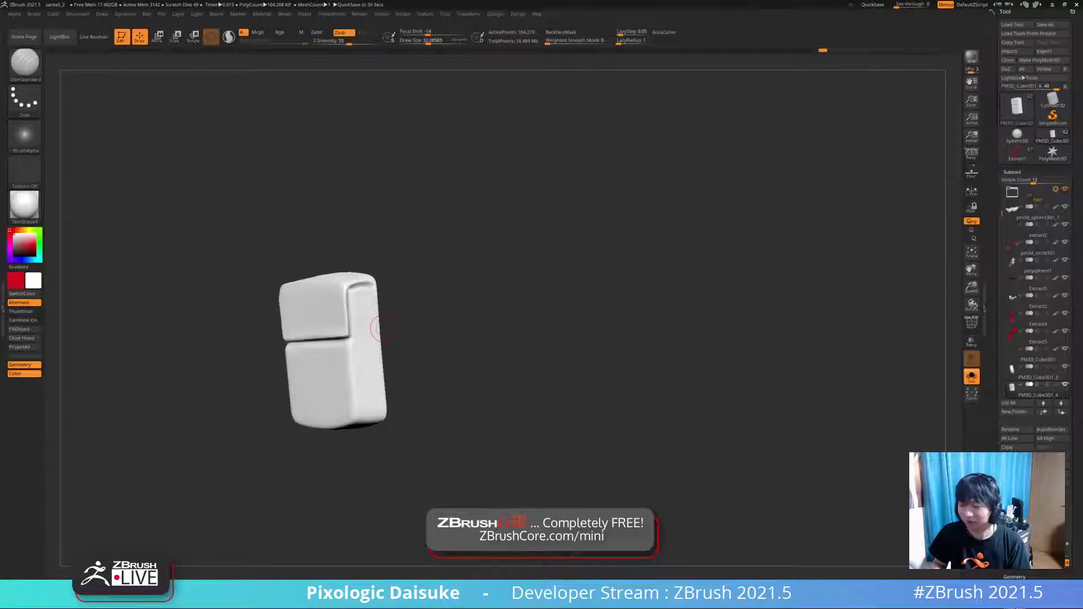
right_drag(362, 317, 387, 316)
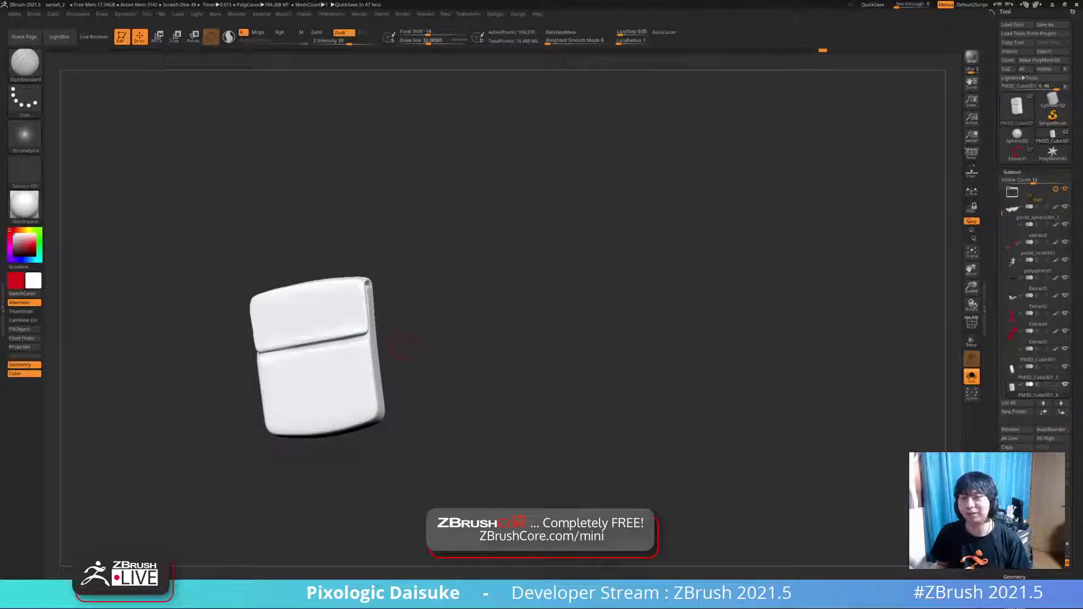
- Deepen the end of the flap crease near the pouch's side edge and review the shape from several angles
mouse_move(402, 345)
mouse_down()
mouse_move(432, 346)
mouse_move(430, 322)
mouse_move(374, 363)
mouse_move(393, 329)
mouse_up()
mouse_move(385, 338)
ctrl+right_down()
mouse_move(385, 370)
mouse_move(370, 366)
mouse_move(395, 364)
ctrl+right_up()
mouse_move(316, 338)
ctrl+right_down()
mouse_move(316, 364)
mouse_move(254, 358)
mouse_move(268, 361)
ctrl+right_up()
drag(244, 353, 290, 348)
mouse_move(358, 342)
ctrl+right_down()
mouse_move(358, 316)
mouse_move(315, 328)
mouse_move(395, 325)
mouse_move(332, 322)
mouse_move(321, 308)
mouse_move(367, 311)
mouse_move(359, 286)
mouse_move(338, 288)
mouse_move(374, 306)
ctrl+right_up()
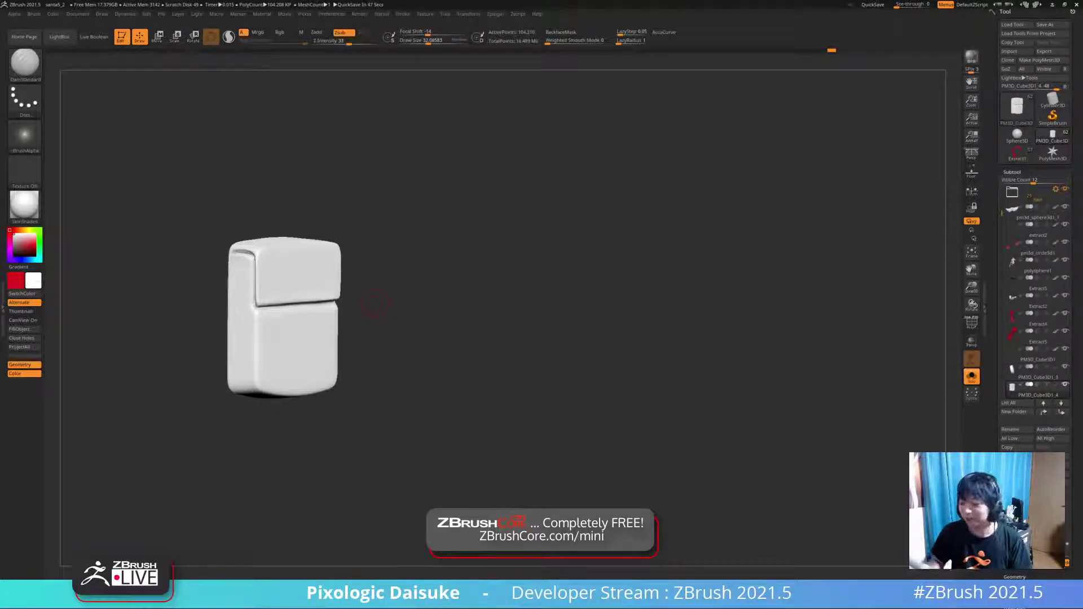
drag(361, 305, 387, 254)
mouse_move(386, 254)
right_down()
mouse_move(366, 294)
mouse_move(366, 265)
mouse_move(294, 283)
mouse_move(310, 257)
right_up()
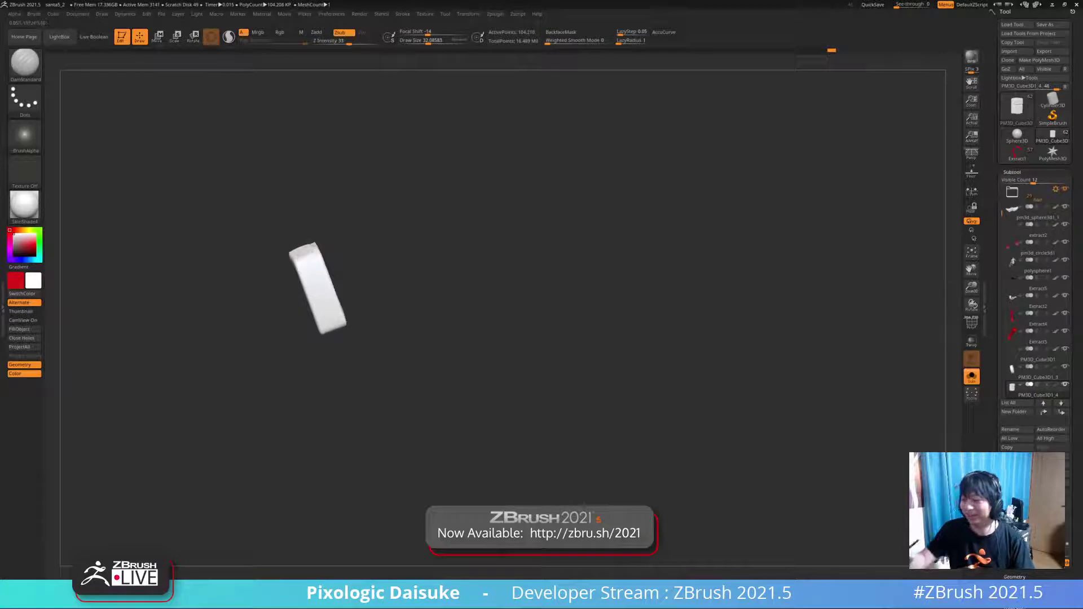
- Flatten the narrow sides and edges of the isolated pouch with the TrimDynamic brush
click(25, 64)
key(t)
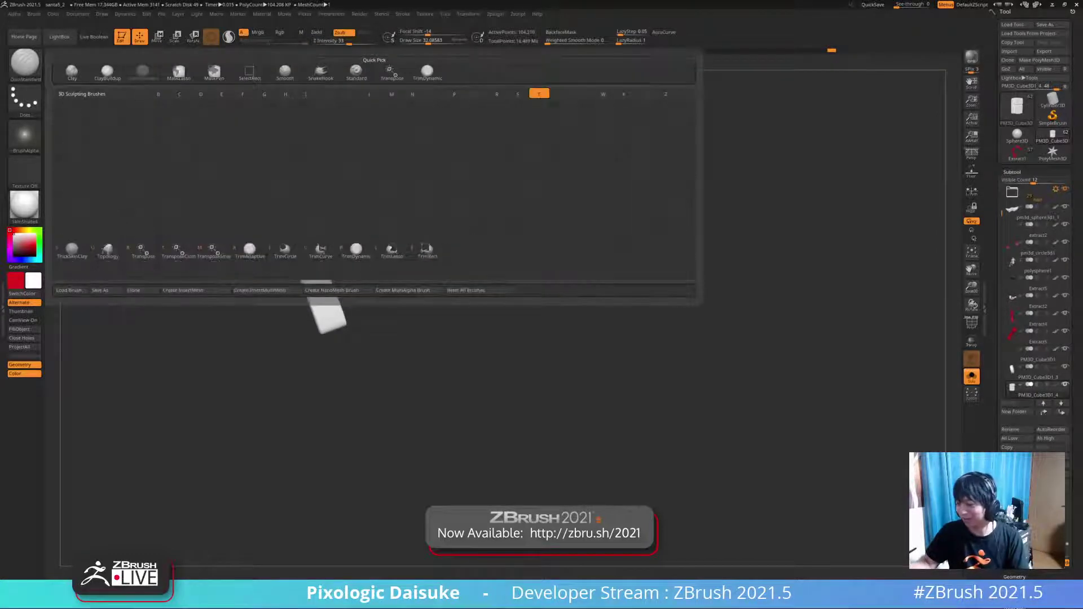
key(d)
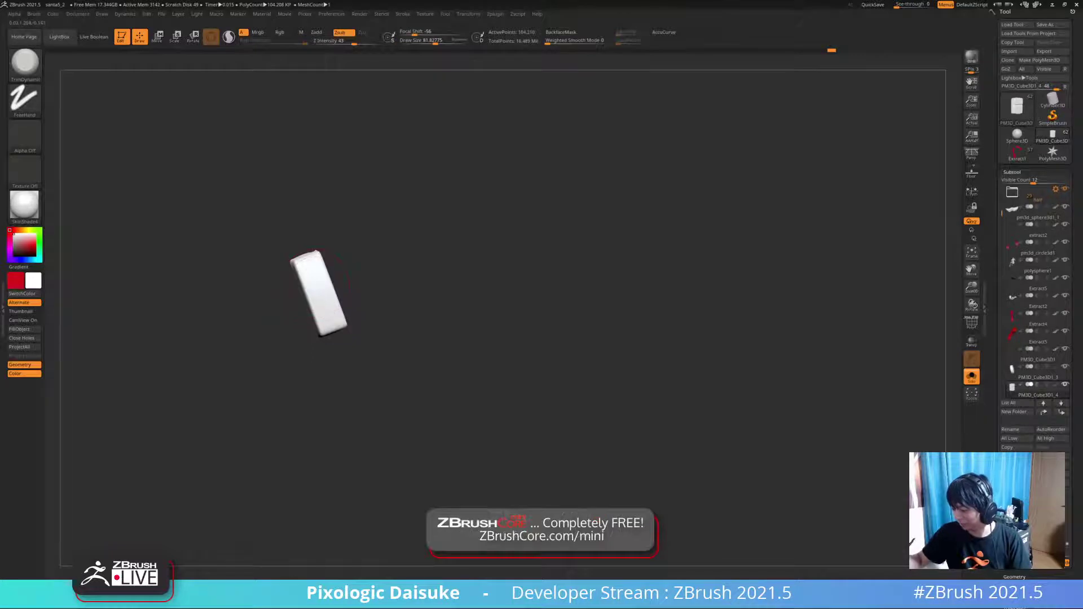
drag(406, 339, 409, 361)
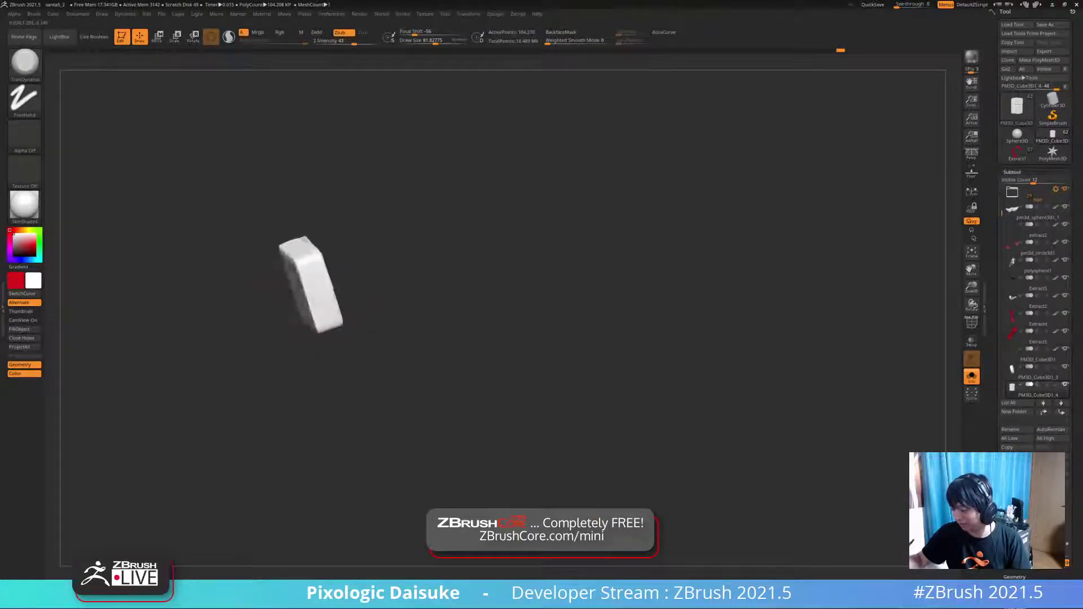
mouse_move(316, 305)
right_down()
mouse_move(312, 273)
mouse_move(347, 288)
mouse_move(290, 290)
mouse_move(310, 294)
right_up()
drag(389, 260, 326, 261)
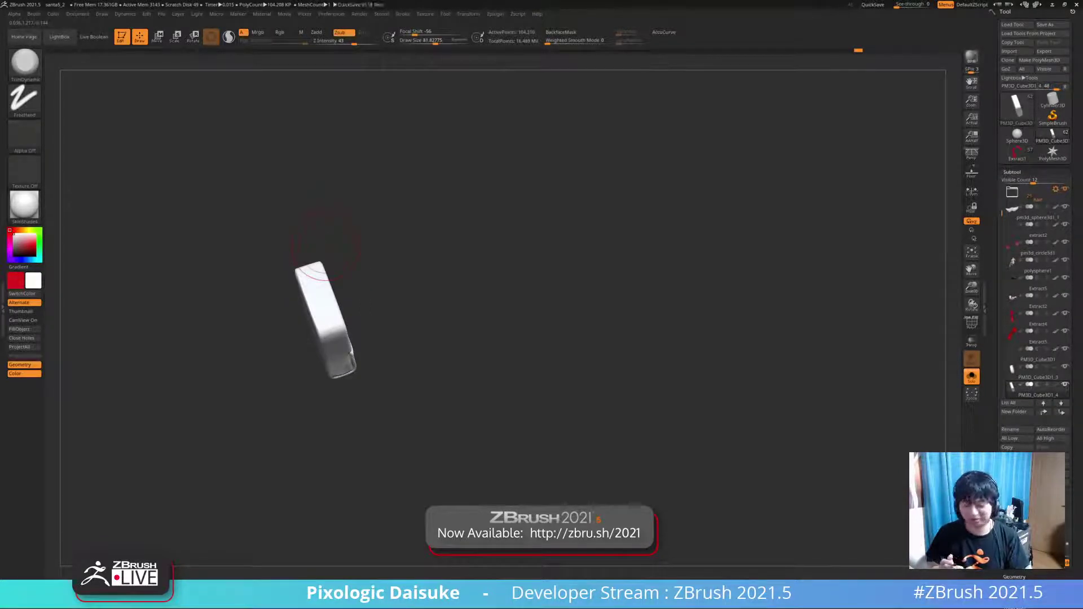
drag(327, 247, 329, 276)
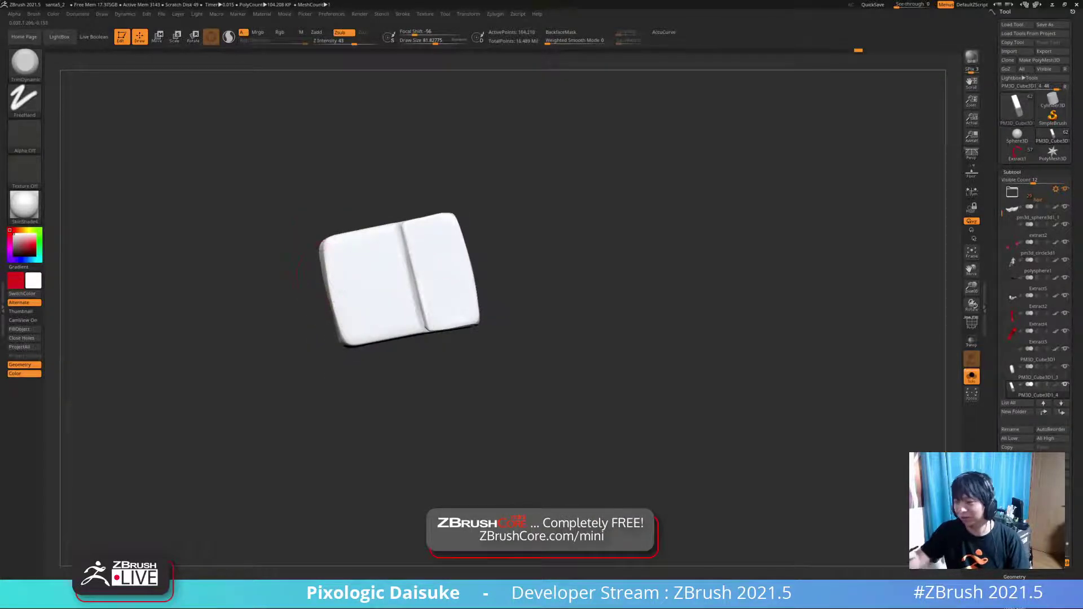
- Reshape the pouch's side and corners with the SnakeHook brush at draw size about 130, BackfaceMask off, smoothing the pulled areas
key(b)
key(s)
key(h)
click(440, 41)
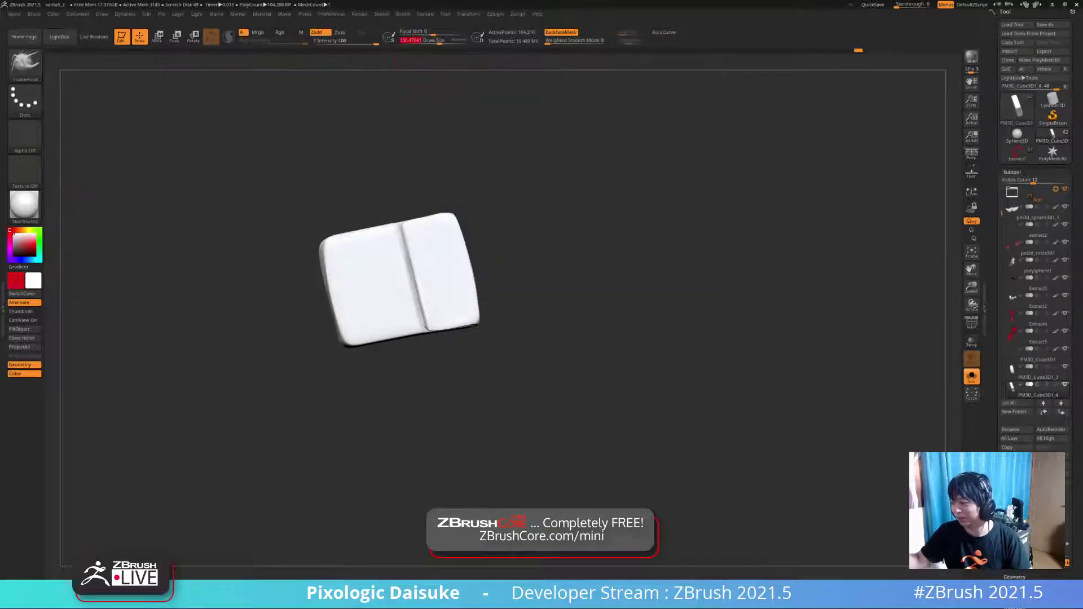
click(561, 33)
drag(326, 263, 329, 290)
mouse_move(329, 290)
right_down()
mouse_move(337, 298)
mouse_move(303, 272)
mouse_move(323, 322)
mouse_move(324, 312)
right_up()
key(shift)
shift+drag(320, 299, 330, 344)
right_drag(324, 327, 327, 331)
drag(326, 333, 334, 336)
mouse_move(339, 332)
ctrl+right_down()
mouse_move(340, 316)
mouse_move(369, 324)
mouse_move(356, 333)
ctrl+right_up()
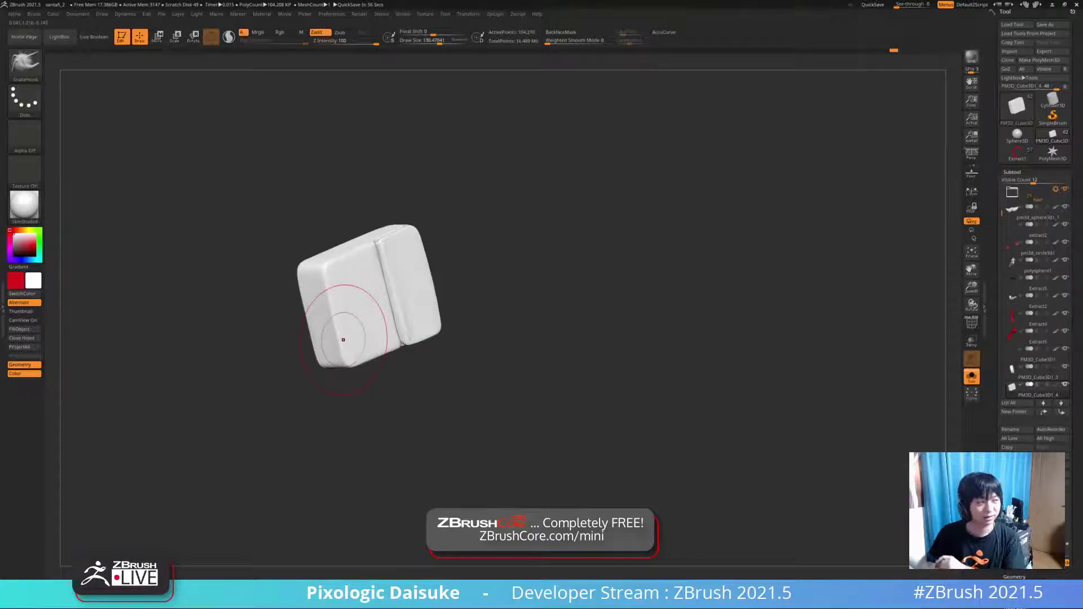
- Bring back the full figure and fill the pouch with the green sampled from the leg strap
right_drag(343, 340, 515, 203)
key(alt+shift+s)
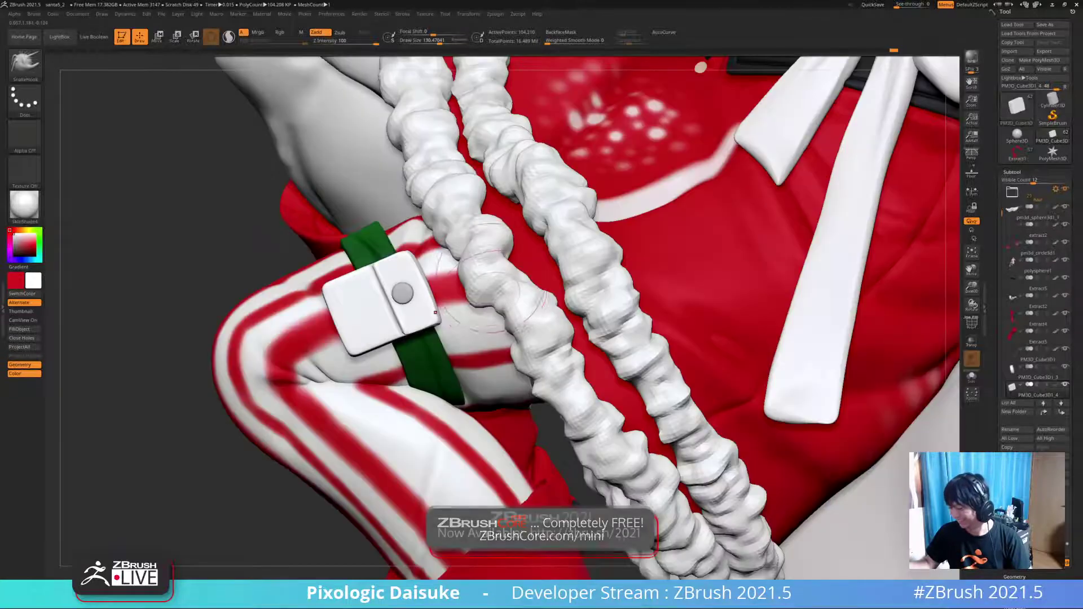
drag(33, 280, 432, 363)
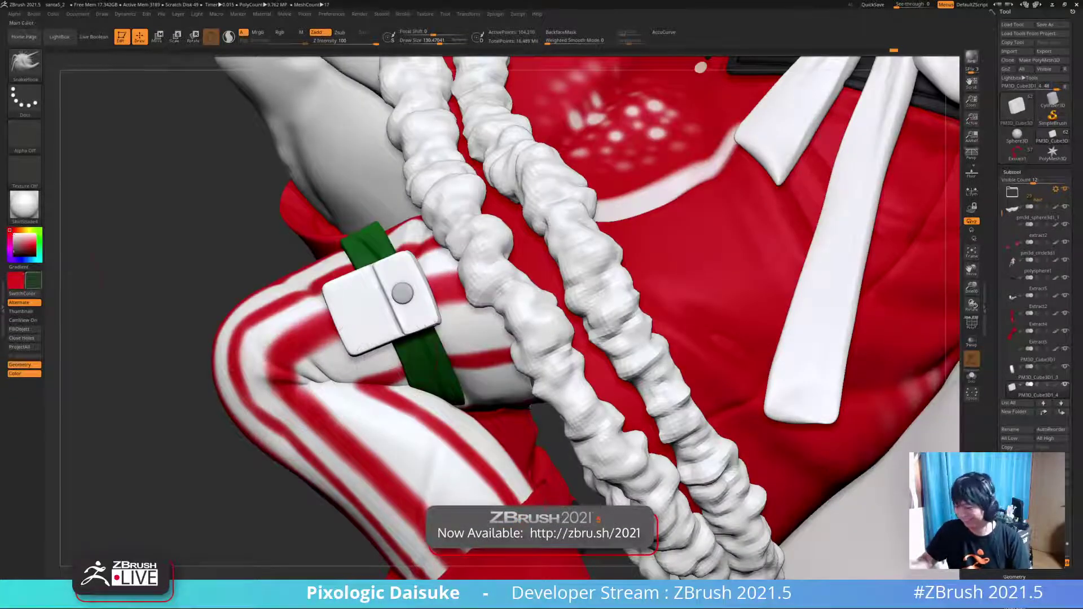
click(19, 329)
mouse_move(135, 316)
ctrl+right_down()
mouse_move(135, 282)
mouse_move(153, 305)
mouse_move(252, 305)
ctrl+right_up()
- Fill the pouch's round button with a very dark green
alt+click(252, 305)
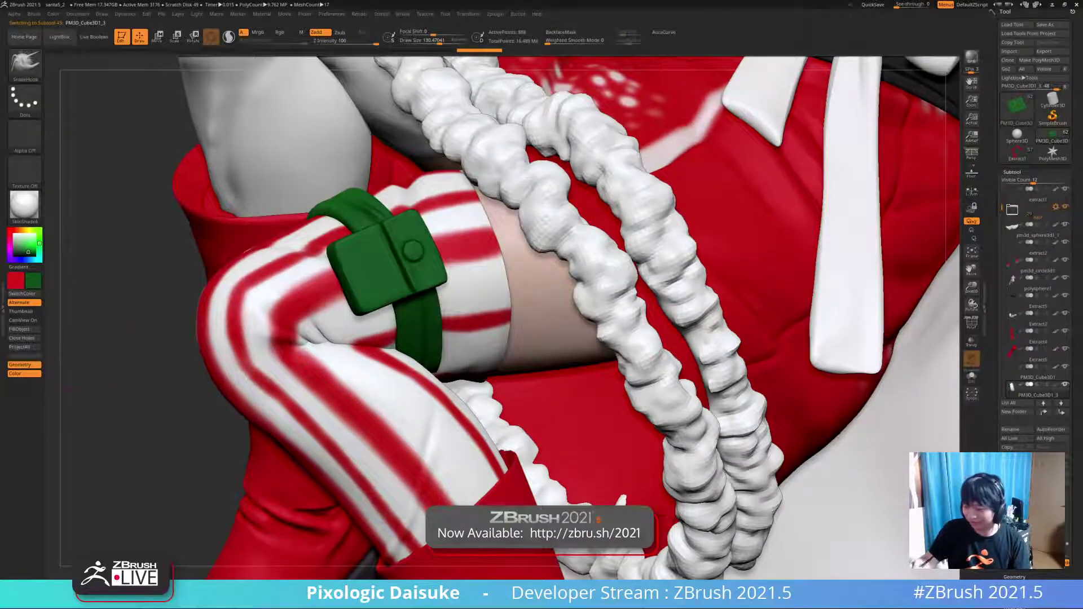
alt+right_drag(352, 275, 312, 310)
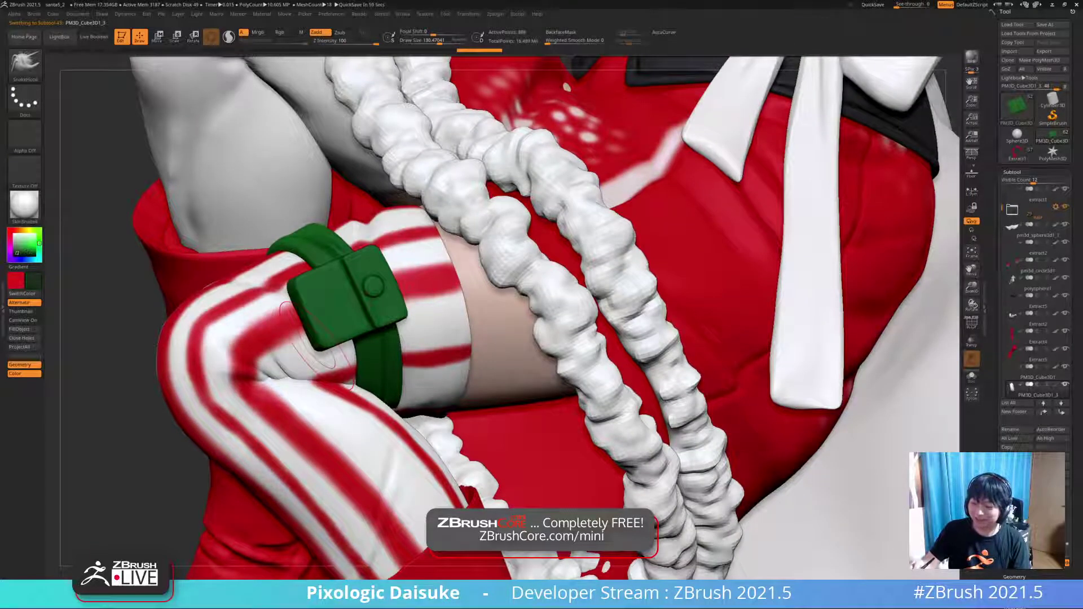
click(19, 329)
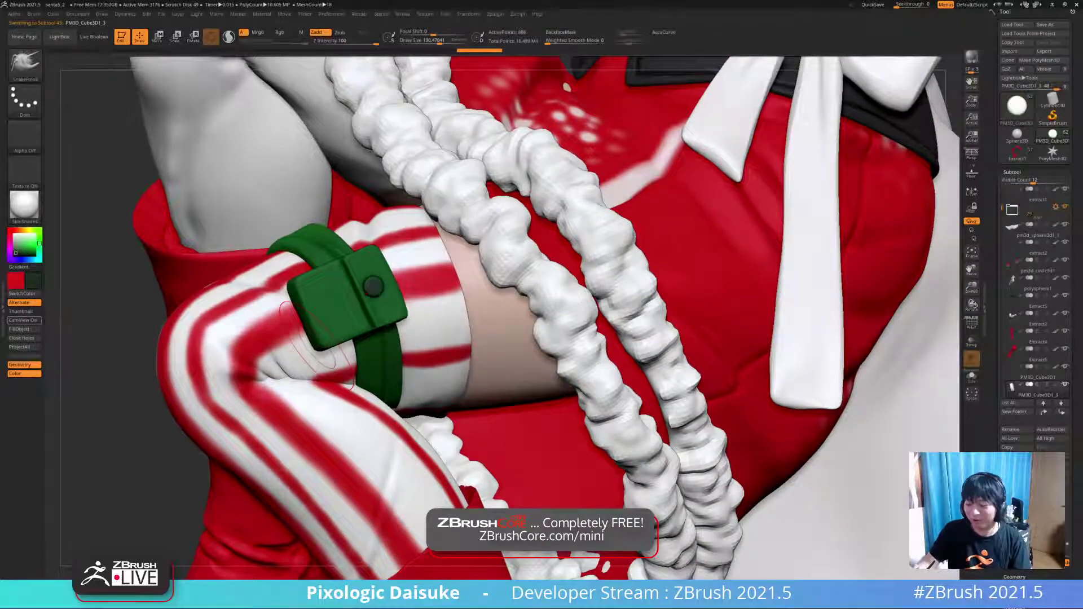
- Select the sack subtool and smooth its upper surface beside the arm
mouse_move(282, 369)
ctrl+right_down()
mouse_move(283, 225)
mouse_move(373, 265)
mouse_move(353, 249)
mouse_move(283, 308)
ctrl+right_up()
alt+click(339, 324)
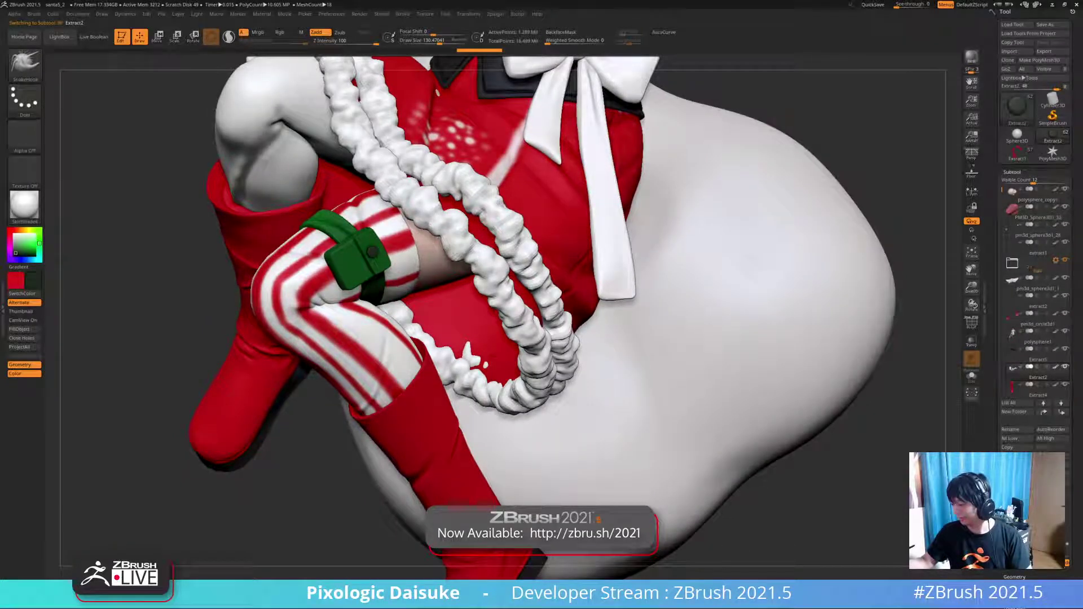
mouse_move(485, 324)
ctrl+right_down()
mouse_move(485, 263)
mouse_move(439, 341)
mouse_move(516, 345)
mouse_move(474, 339)
ctrl+right_up()
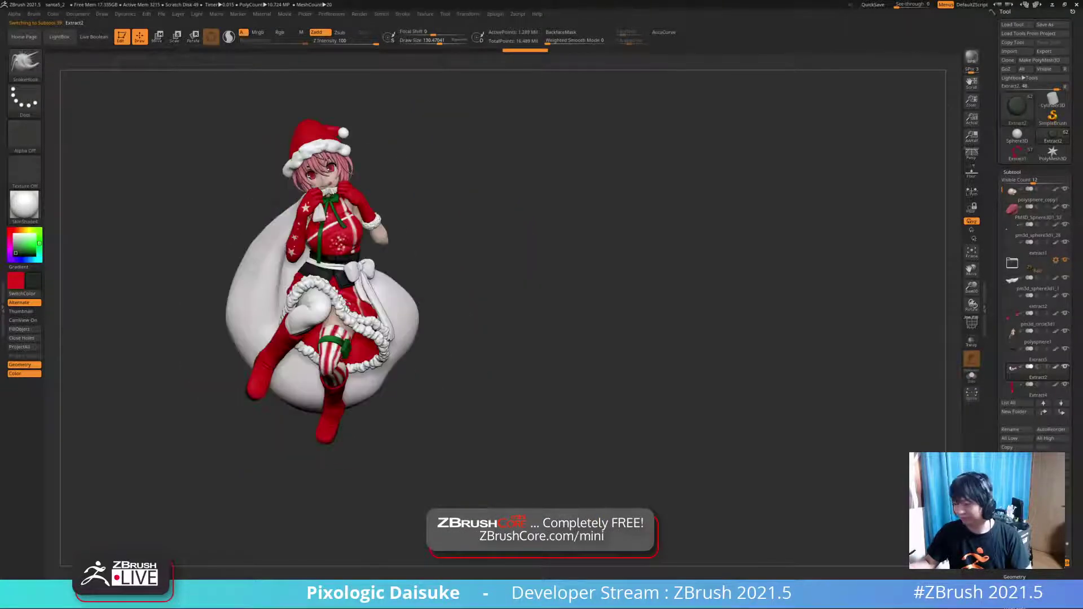
right_drag(233, 276, 305, 295)
alt+click(208, 316)
ctrl+right_drag(240, 214, 211, 229)
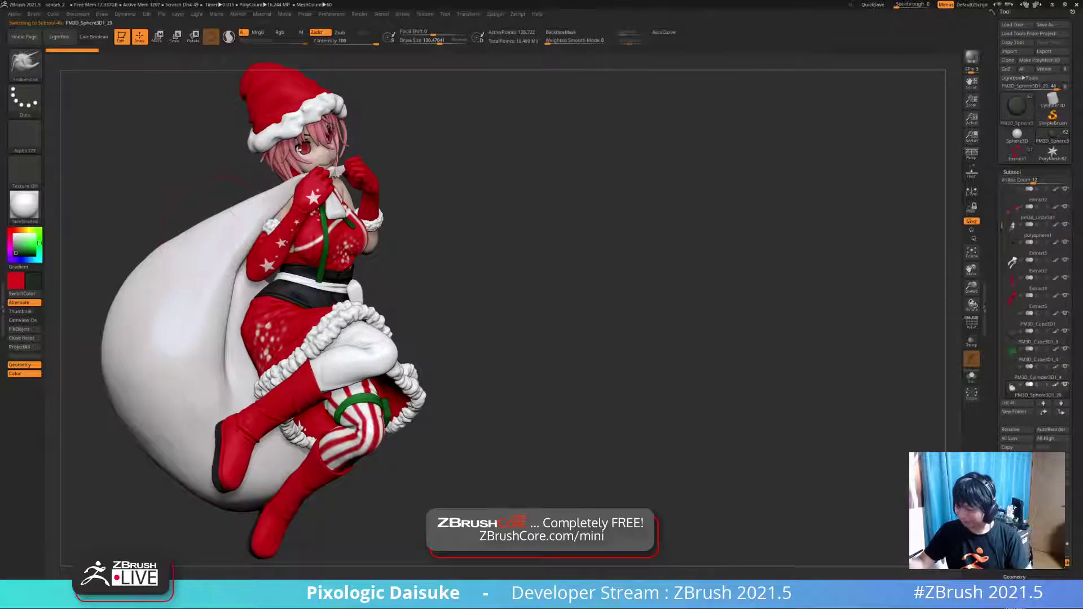
shift+drag(194, 239, 179, 270)
shift+drag(231, 232, 223, 303)
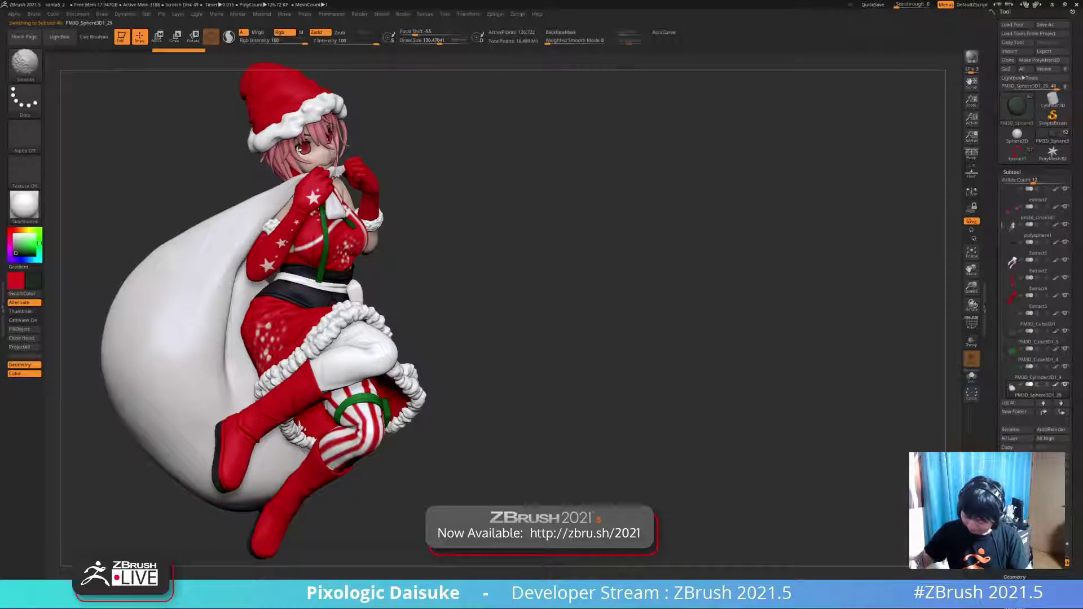
- Pull the sack's fabric beside the arm into shape with the SnakeHook brush and smooth the area below it
mouse_move(209, 416)
ctrl+right_down()
mouse_move(208, 316)
mouse_move(177, 346)
ctrl+right_up()
mouse_move(169, 226)
ctrl+right_down()
mouse_move(169, 282)
mouse_move(222, 267)
mouse_move(225, 309)
ctrl+right_up()
mouse_move(225, 310)
mouse_down()
mouse_move(239, 261)
mouse_move(244, 280)
mouse_move(265, 243)
mouse_move(251, 265)
mouse_up()
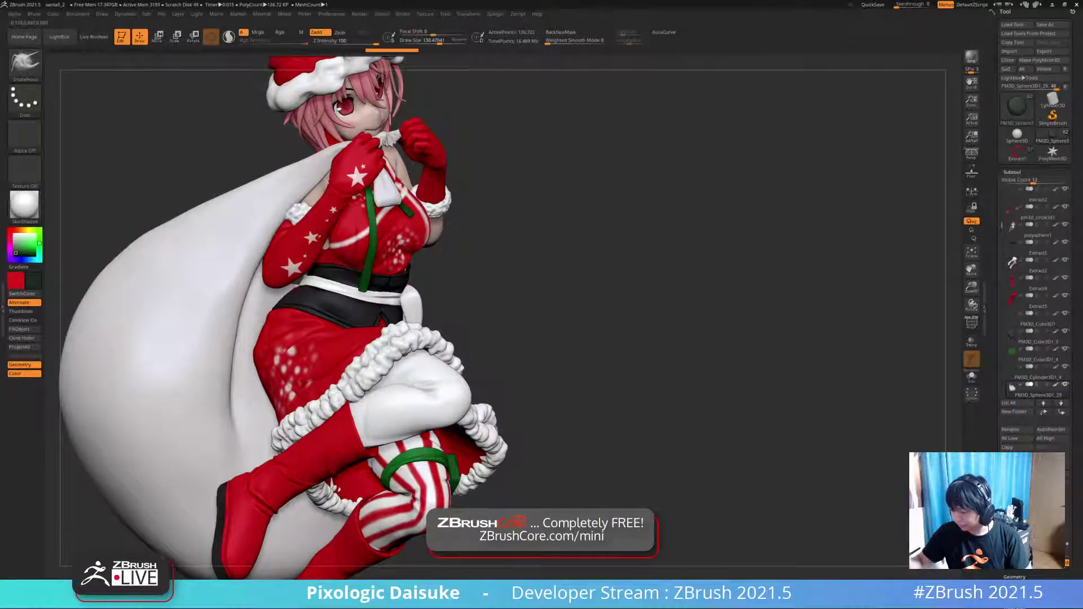
ctrl+right_drag(269, 229, 260, 260)
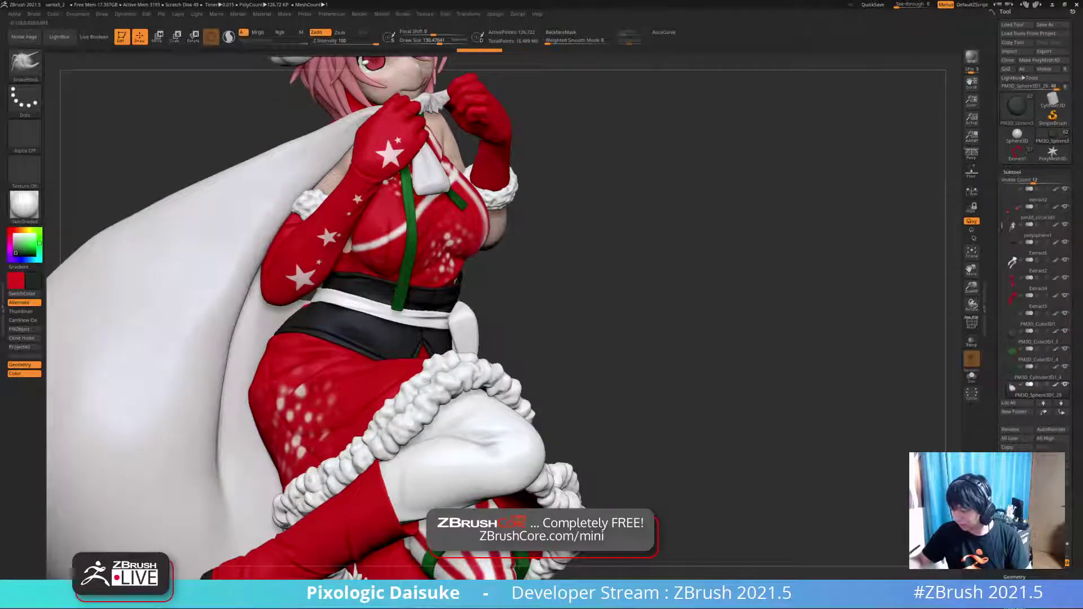
key(shift)
ctrl+right_drag(269, 228, 243, 277)
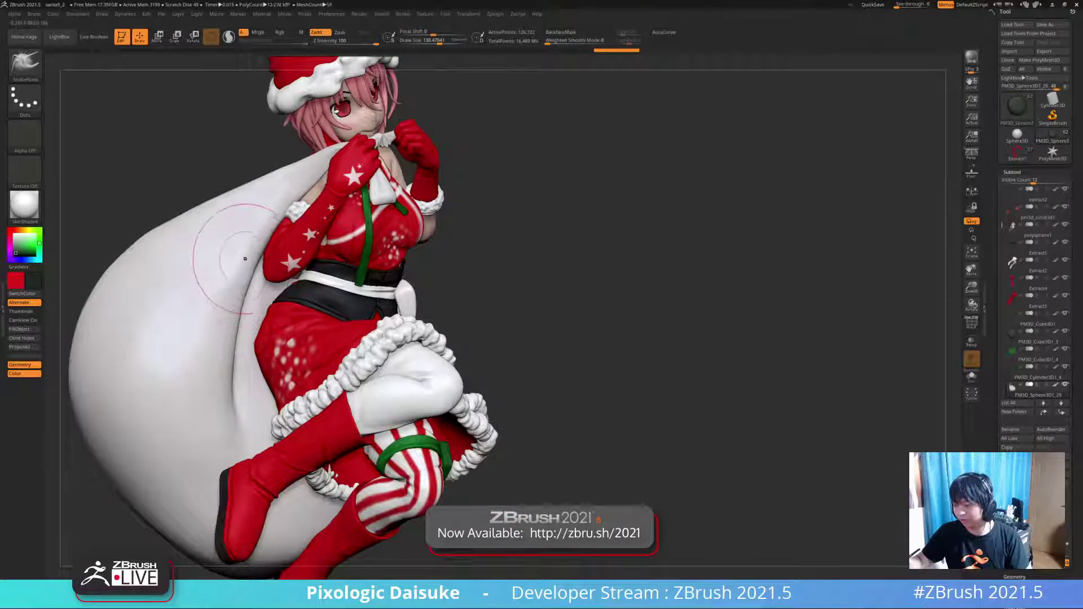
mouse_move(245, 260)
mouse_down()
mouse_move(266, 225)
mouse_move(234, 207)
mouse_up()
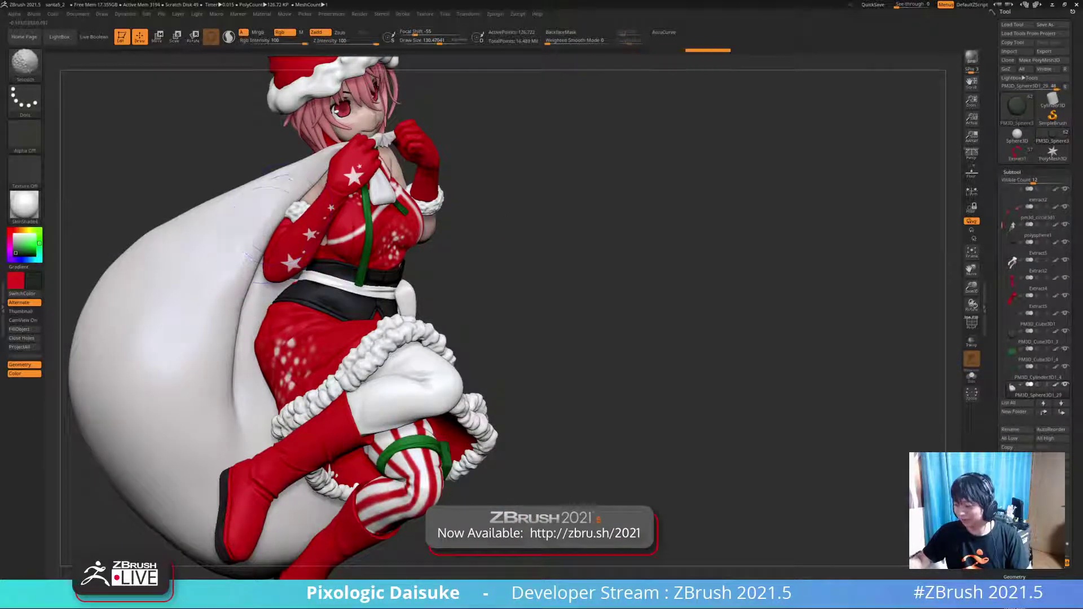
mouse_move(237, 282)
shift+mouse_down()
mouse_move(248, 239)
mouse_move(232, 304)
shift+mouse_up()
shift+drag(226, 316, 215, 356)
- Smooth the rear side of the sack
mouse_move(220, 388)
ctrl+right_down()
mouse_move(219, 322)
mouse_move(362, 395)
mouse_move(242, 373)
ctrl+right_up()
mouse_move(195, 328)
mouse_down()
mouse_move(182, 316)
mouse_move(183, 339)
mouse_move(249, 302)
mouse_up()
alt+right_drag(174, 387, 194, 338)
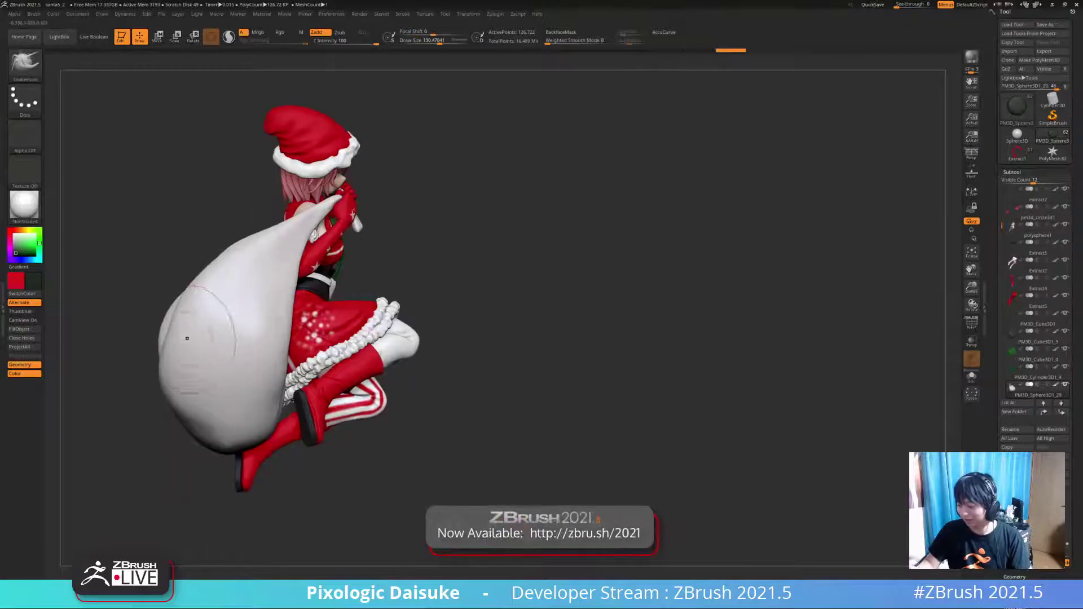
key(shift)
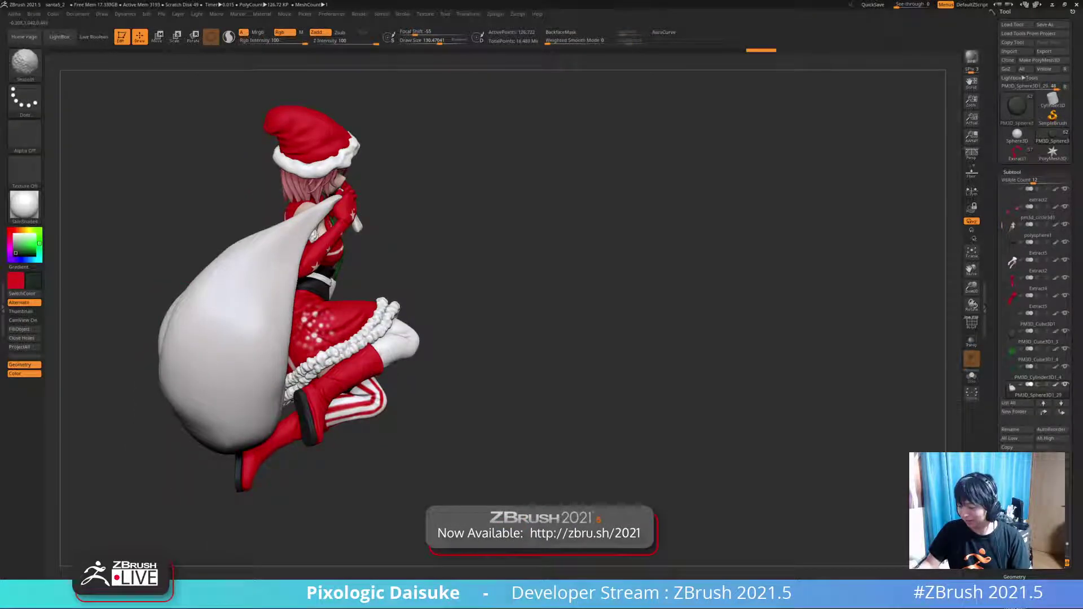
shift+drag(189, 316, 210, 287)
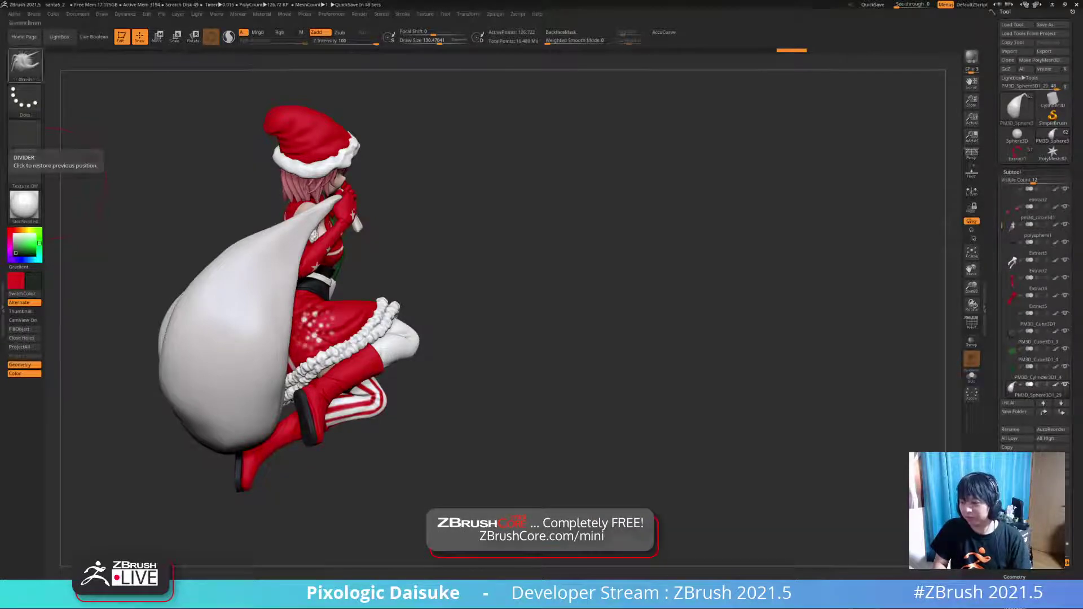
click(25, 62)
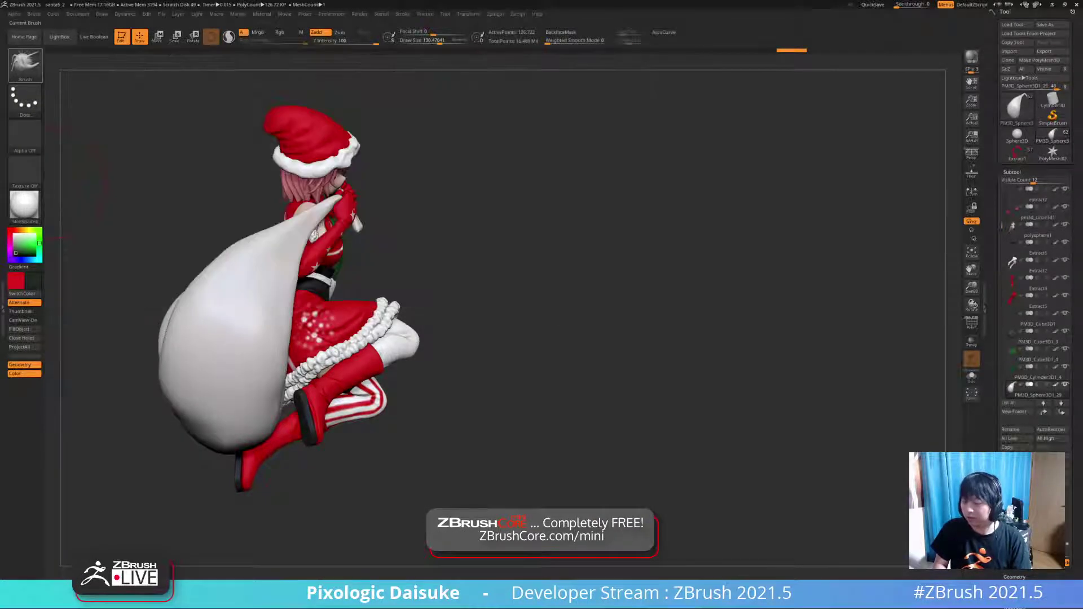
click(25, 62)
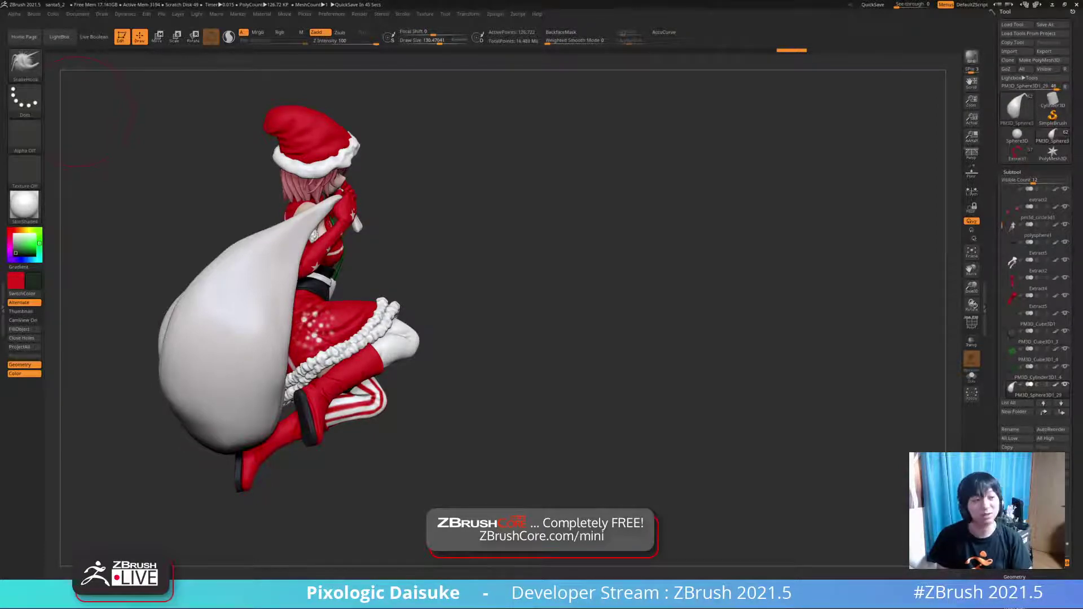
drag(237, 112, 94, 110)
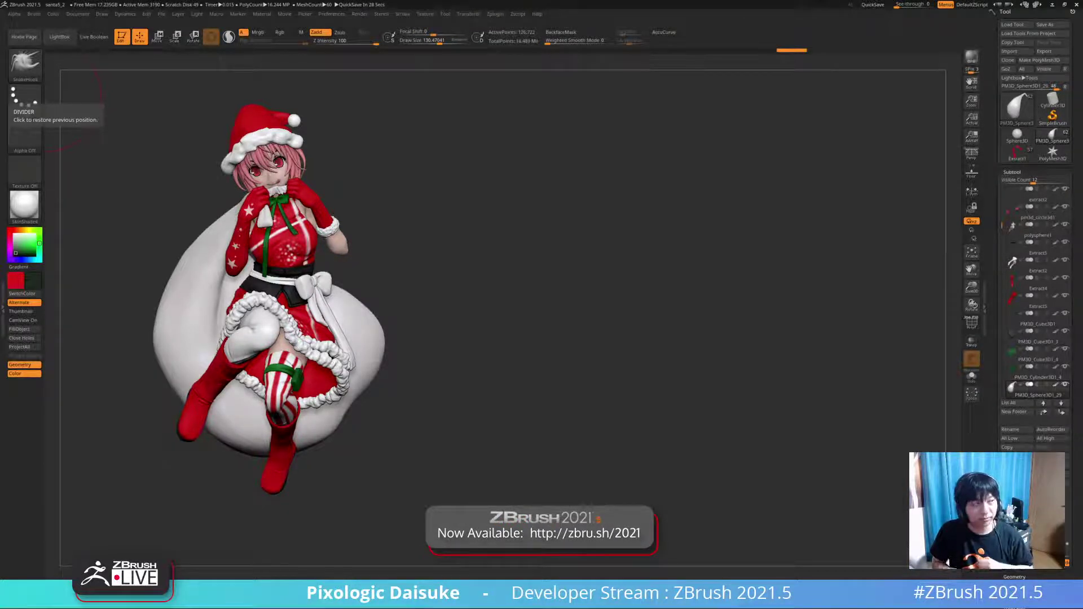
drag(74, 130, 164, 133)
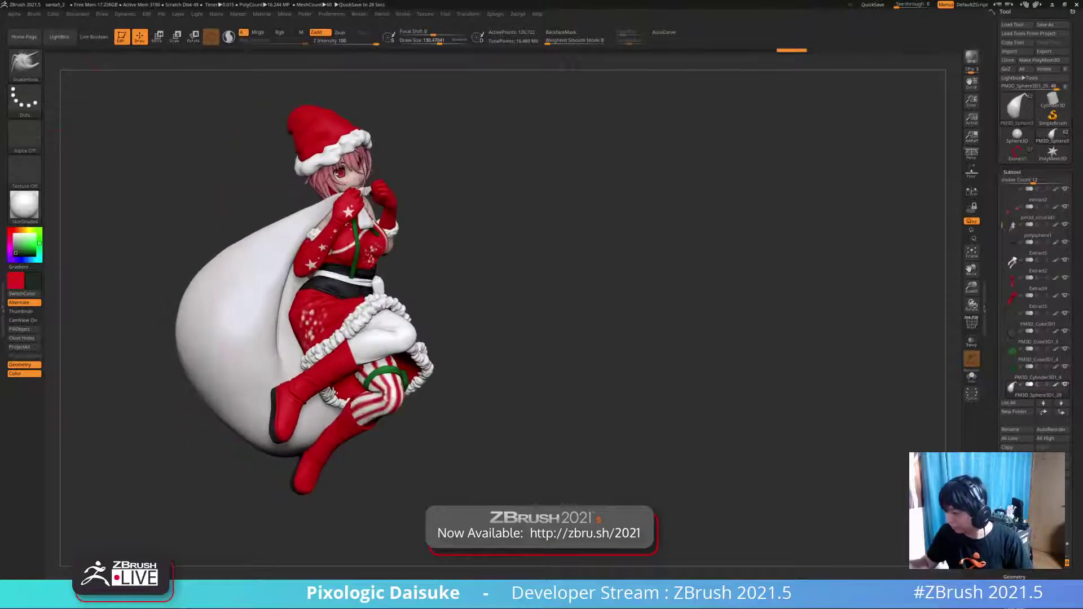
- Select the head, duplicate it as a separate subtool and isolate the copy
drag(531, 271, 423, 276)
key(alt+s)
key(alt+s)
alt+click(287, 191)
key(alt+s)
drag(440, 195, 444, 275)
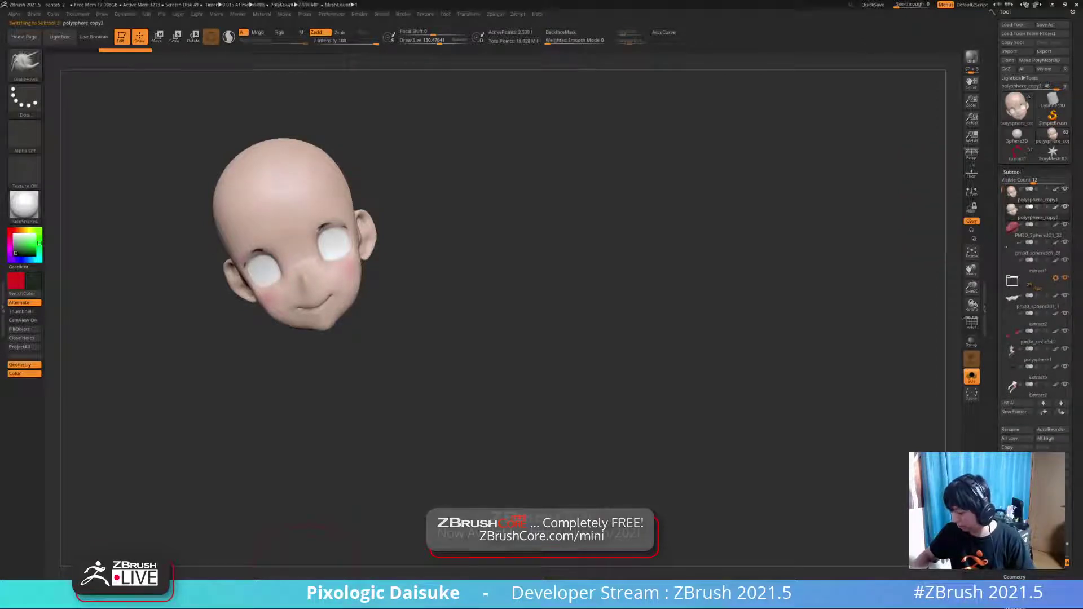
- Draw a curved tube down the side of the duplicated head with the CurveTube brush at draw size about 25
key(b)
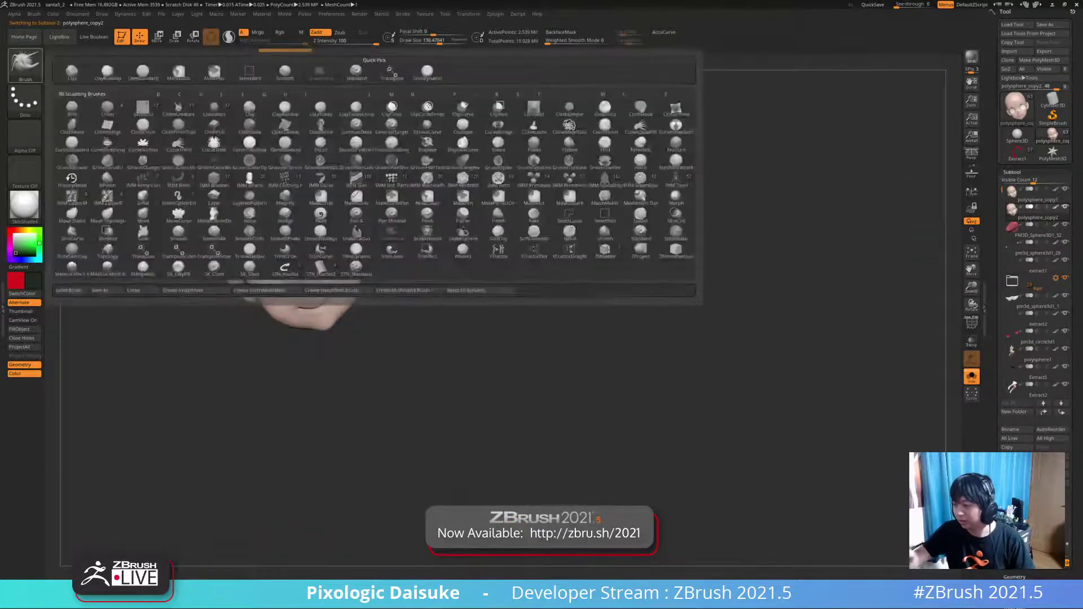
click(213, 144)
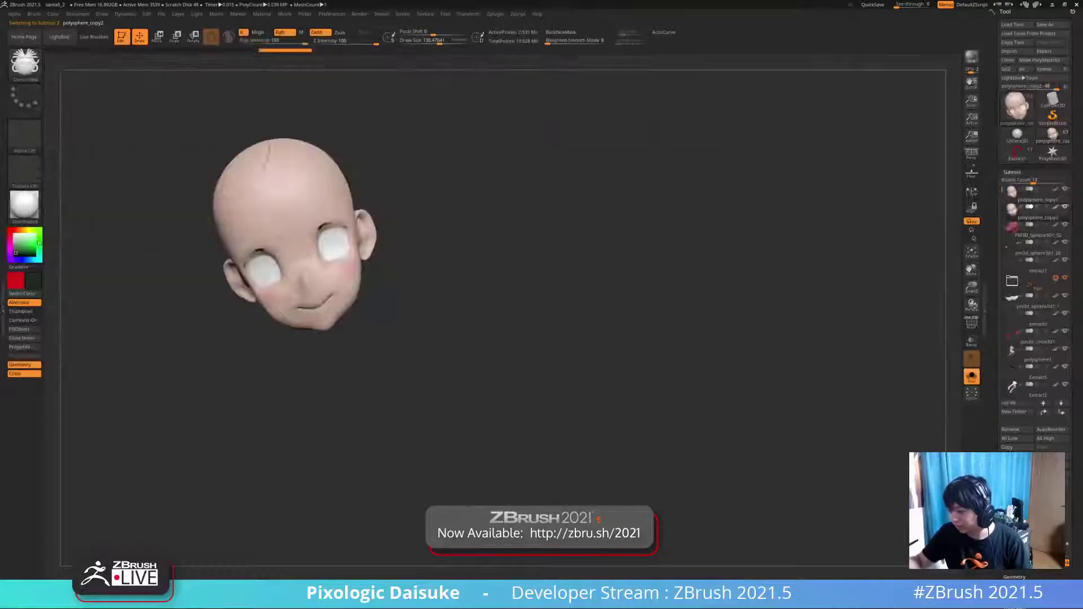
right_drag(257, 173, 338, 177)
drag(432, 41, 423, 41)
right_drag(217, 182, 216, 203)
mouse_move(211, 193)
mouse_down()
mouse_move(225, 259)
mouse_move(259, 314)
mouse_up()
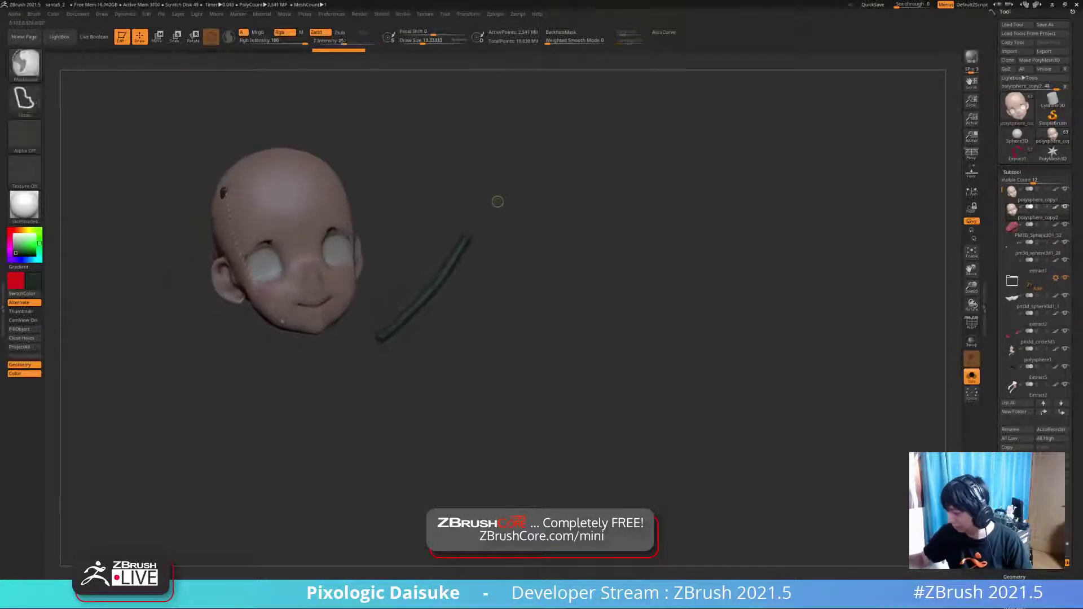
mouse_move(390, 271)
right_down()
mouse_move(423, 271)
mouse_move(390, 271)
right_up()
drag(231, 193, 272, 315)
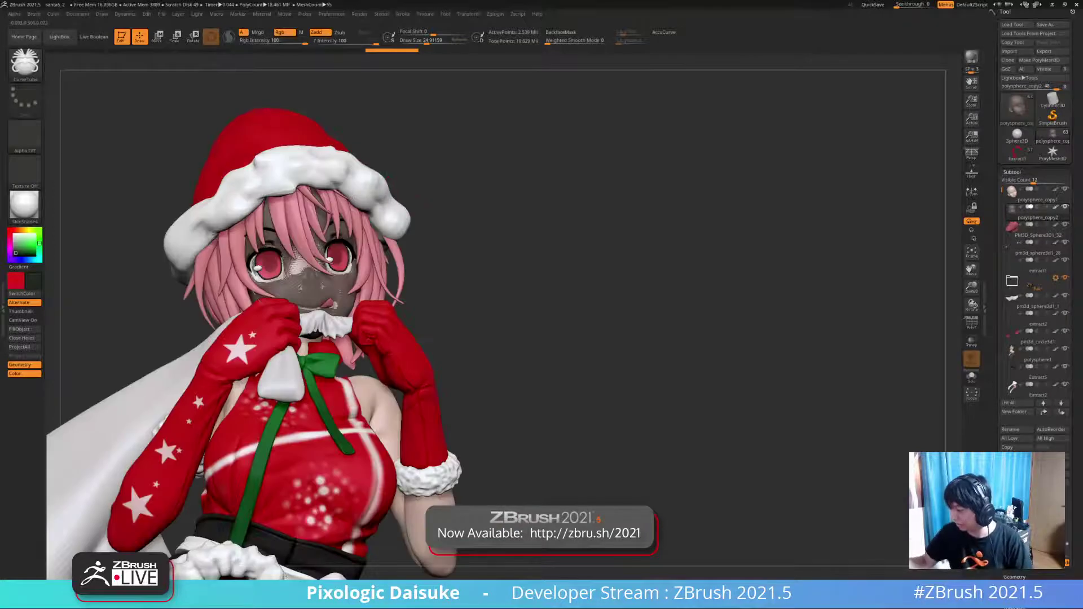
- Split the tube into its own subtool and delete the duplicated head
right_drag(389, 271, 407, 271)
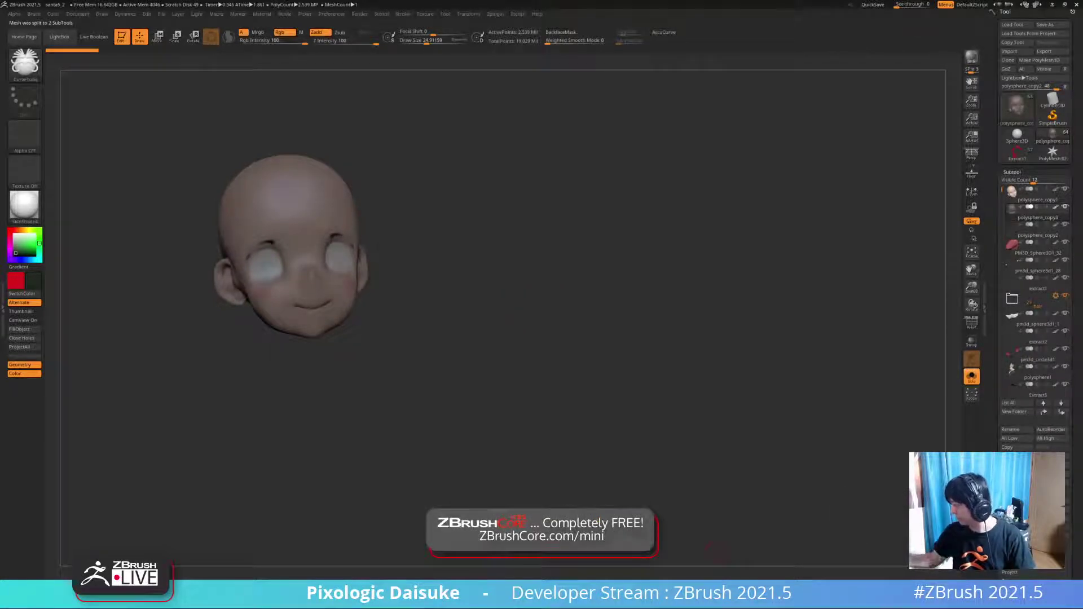
click(1011, 475)
click(982, 490)
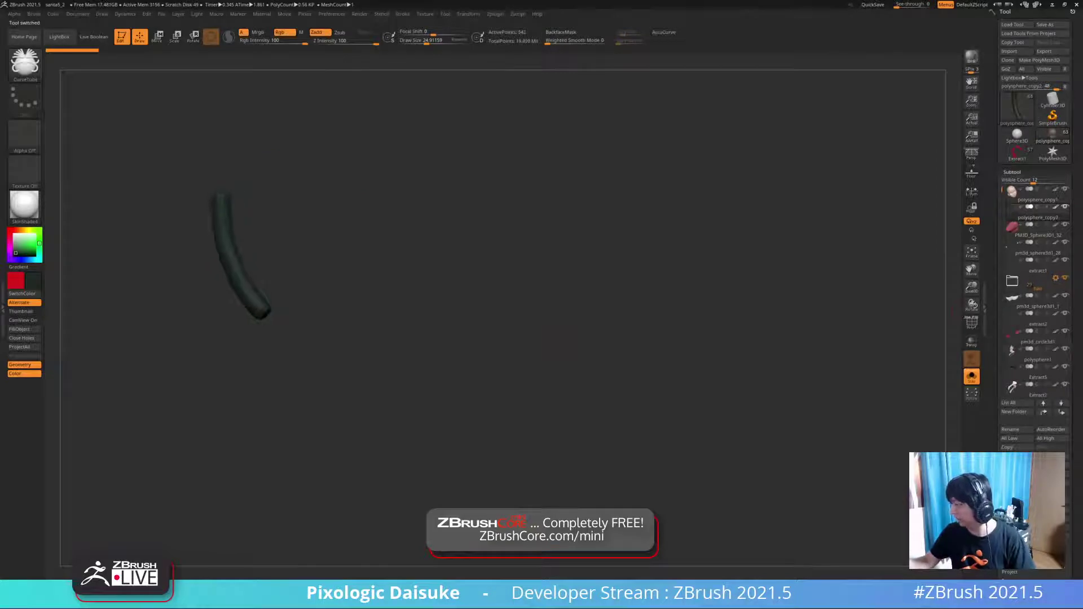
- Leave Solo mode and hide all subtools other than the tube
click(972, 377)
drag(620, 338, 615, 290)
click(972, 377)
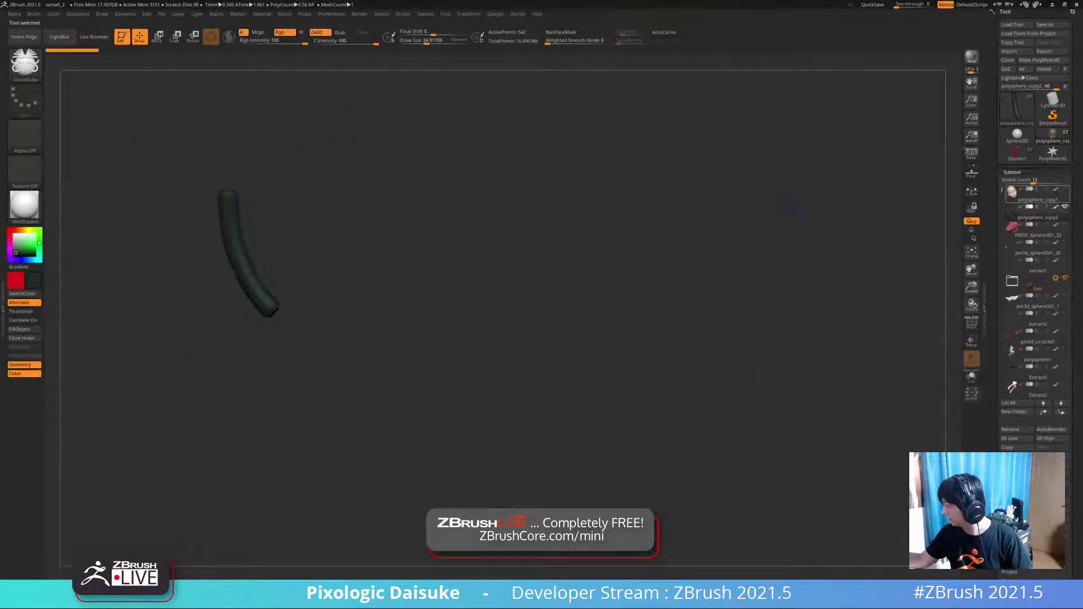
- Show the head again and choose the SnakeHook brush at draw size about 149
click(1065, 190)
drag(389, 225, 366, 232)
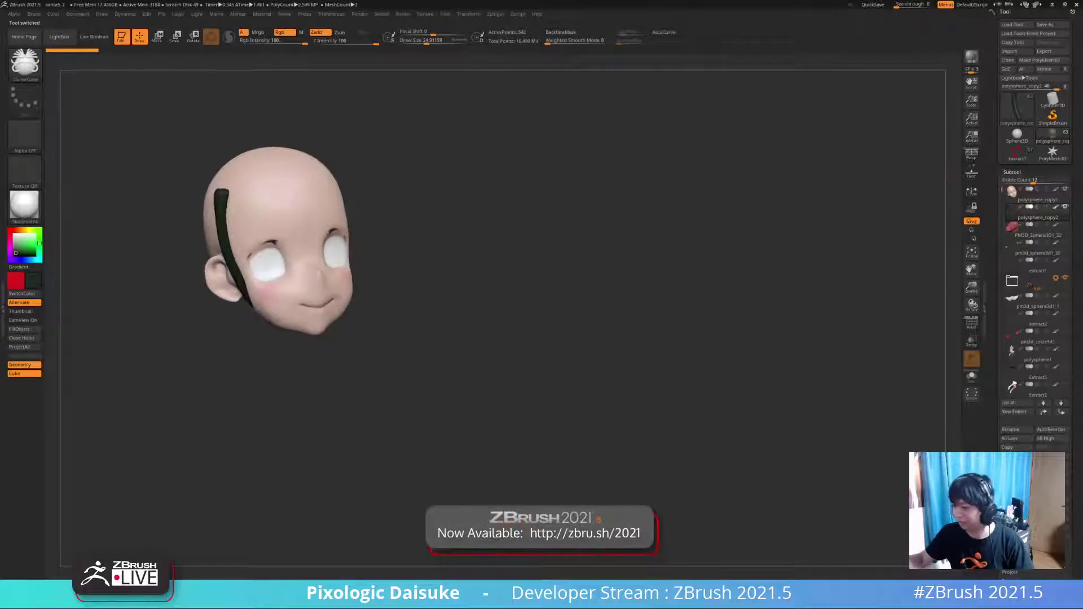
key(b)
key(m)
key(v)
click(441, 40)
ctrl+right_drag(322, 262, 281, 255)
- Fill the tube with white and pull it outwards around the side of the head
click(13, 233)
click(19, 329)
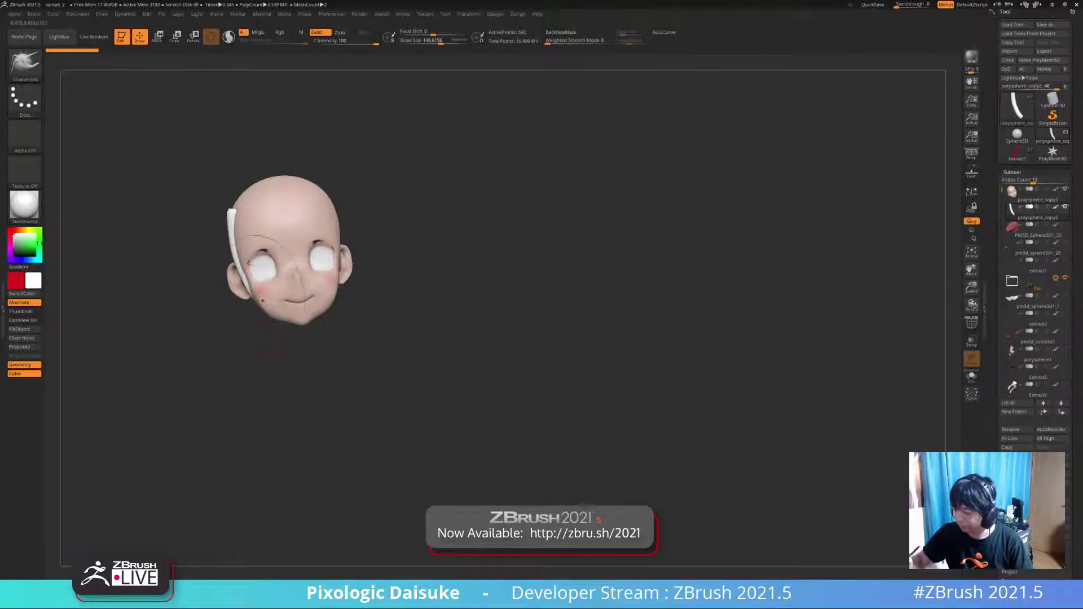
drag(243, 276, 238, 278)
drag(237, 220, 232, 222)
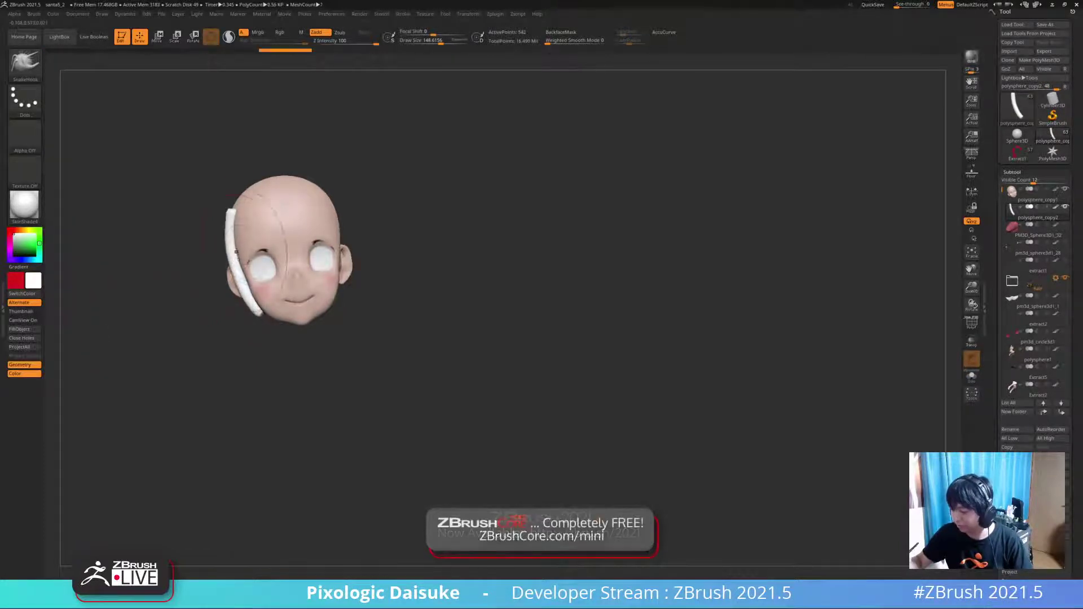
click(194, 293)
key(ctrl+shift+z)
click(198, 226)
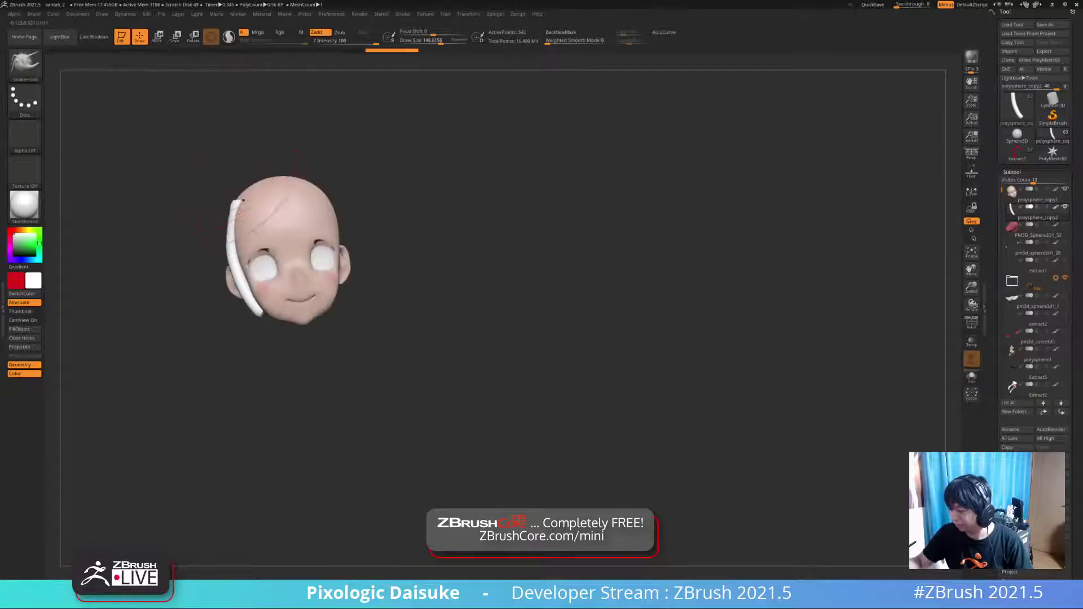
- Curve the tube's upper end onto the crown of the head and smooth both of its ends
key(ctrl+shift+z)
key(ctrl+shift+z)
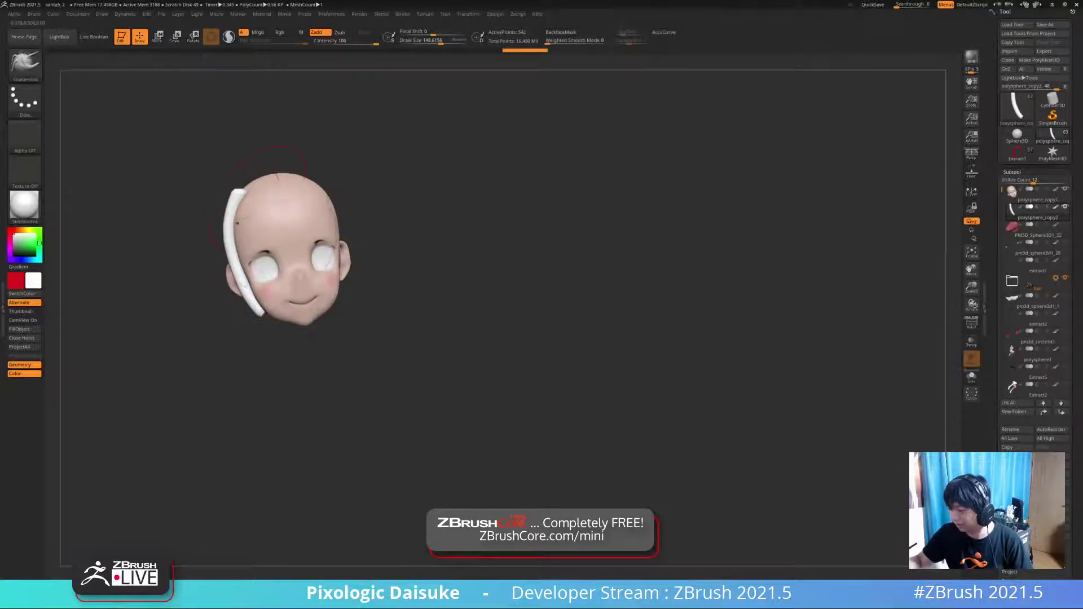
key(ctrl+shift+z)
key(ctrl+shift+z)
key(ctrl+shift+z)
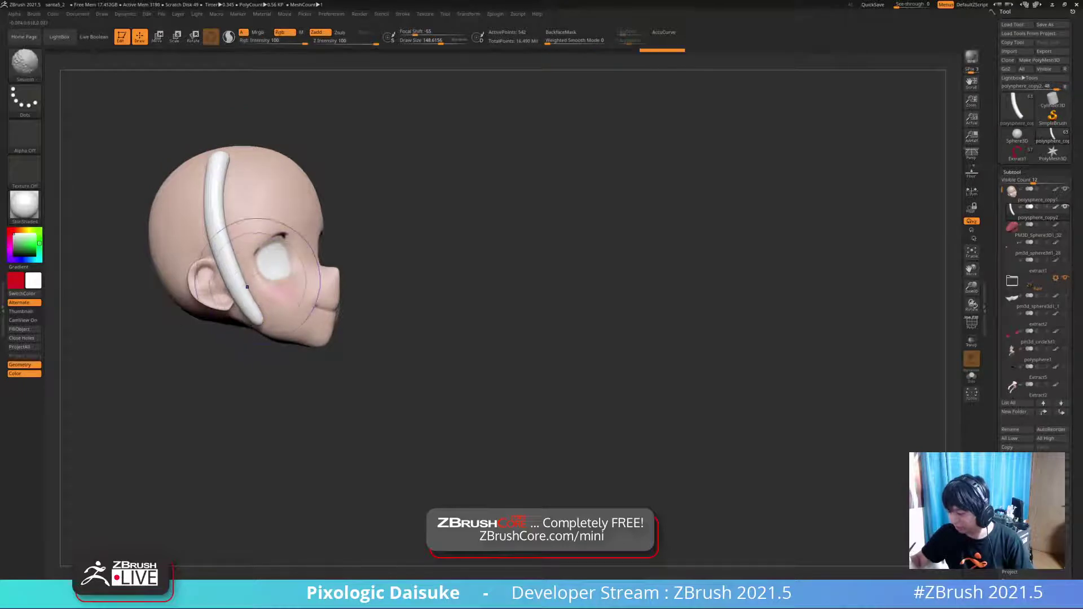
key(ctrl+shift+z)
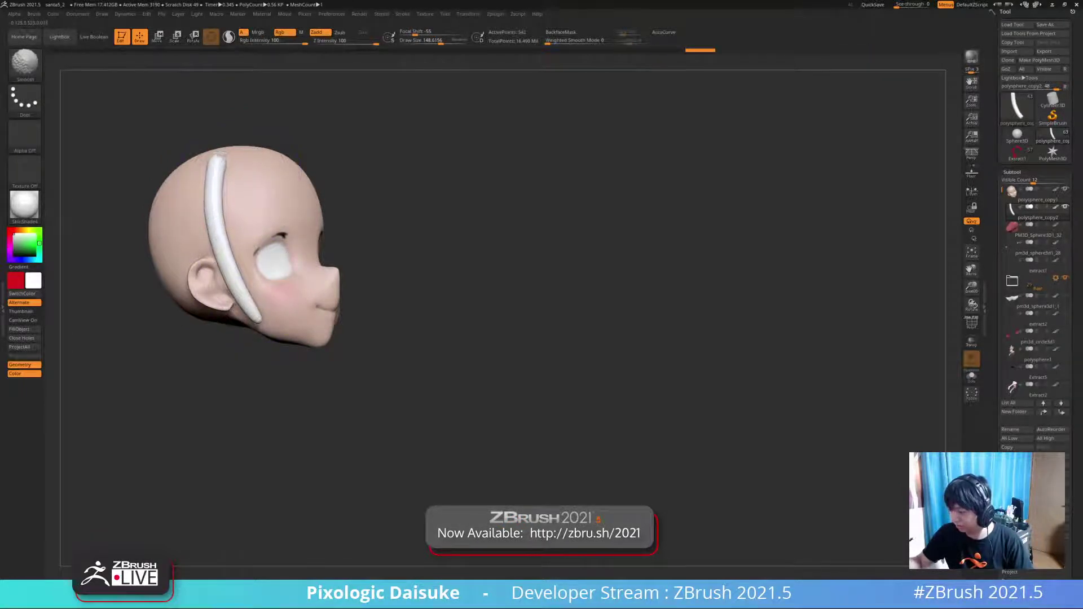
key(ctrl+shift+z)
key(ctrl+shift+z)
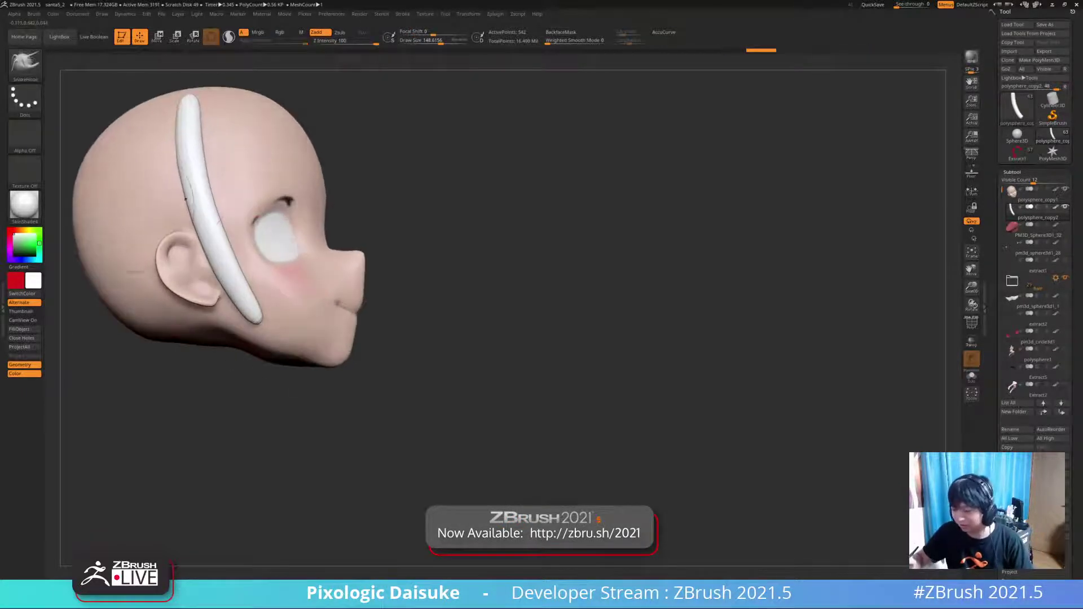
- Try bending the lower half of the tube back towards the ear
click(24, 63)
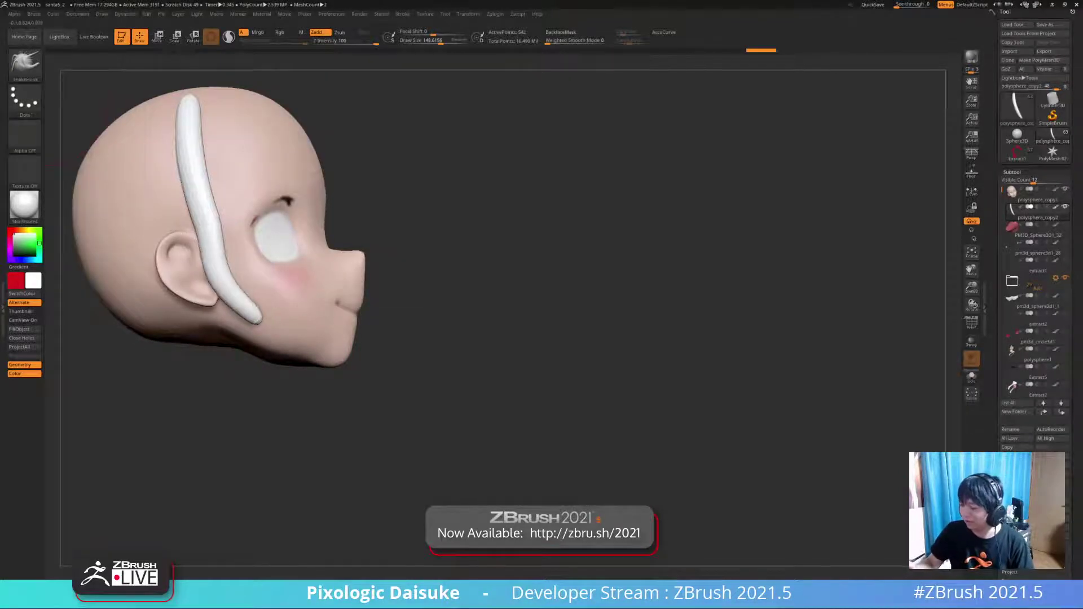
drag(217, 282, 247, 286)
key(ctrl+shift+z)
key(ctrl+z)
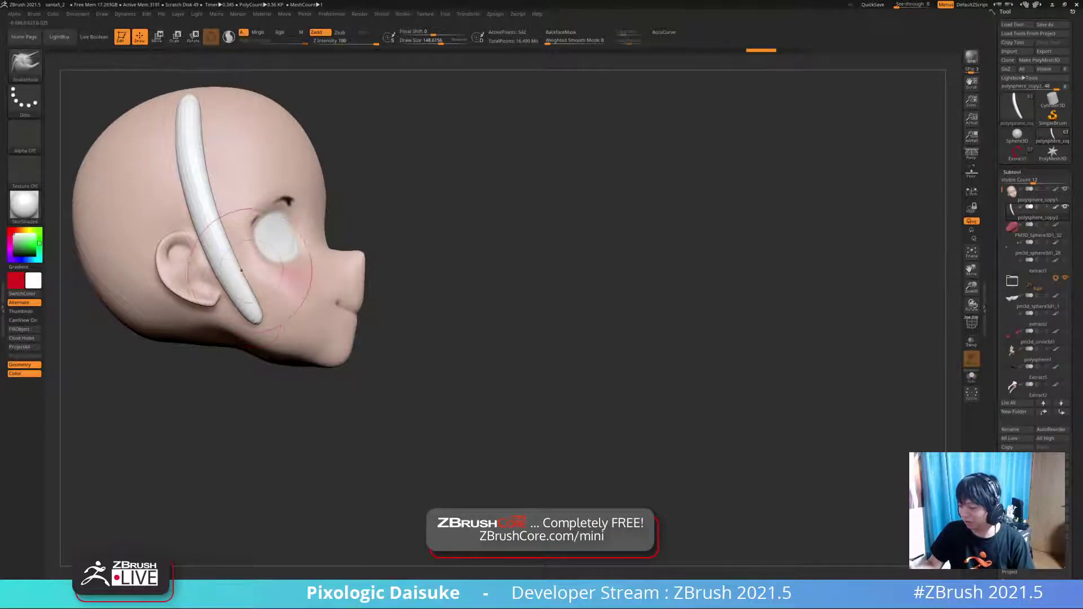
- Try masking the tube so that only its lower front area stays free, and clear the mask
ctrl+right_drag(240, 276, 232, 242)
mouse_move(346, 258)
ctrl+mouse_down()
mouse_move(242, 182)
mouse_move(326, 409)
mouse_move(371, 361)
ctrl+mouse_up()
ctrl+right_drag(395, 361, 434, 395)
ctrl+click(451, 384)
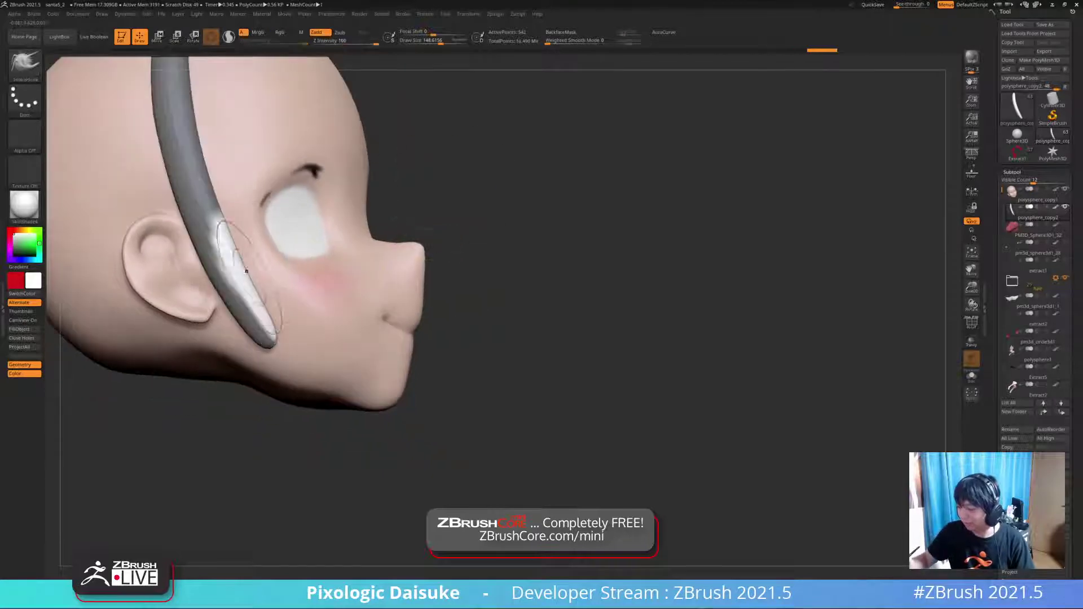
ctrl+right_drag(367, 271, 430, 232)
key(ctrl+z)
ctrl+drag(406, 204, 416, 199)
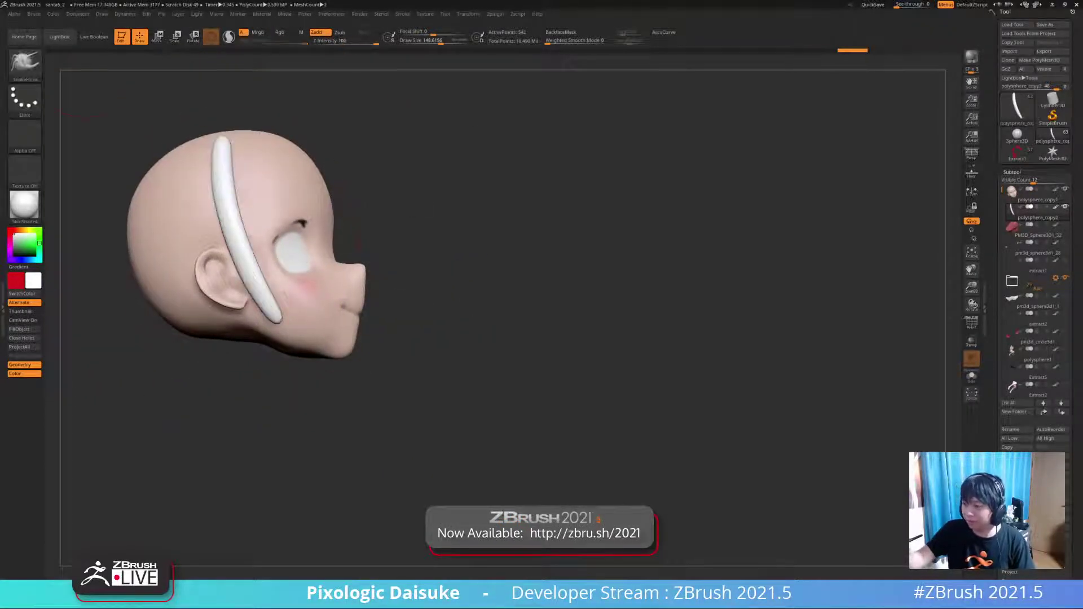
- Turn on backface masking for the SnakeHook brush
click(34, 14)
drag(90, 254, 91, 241)
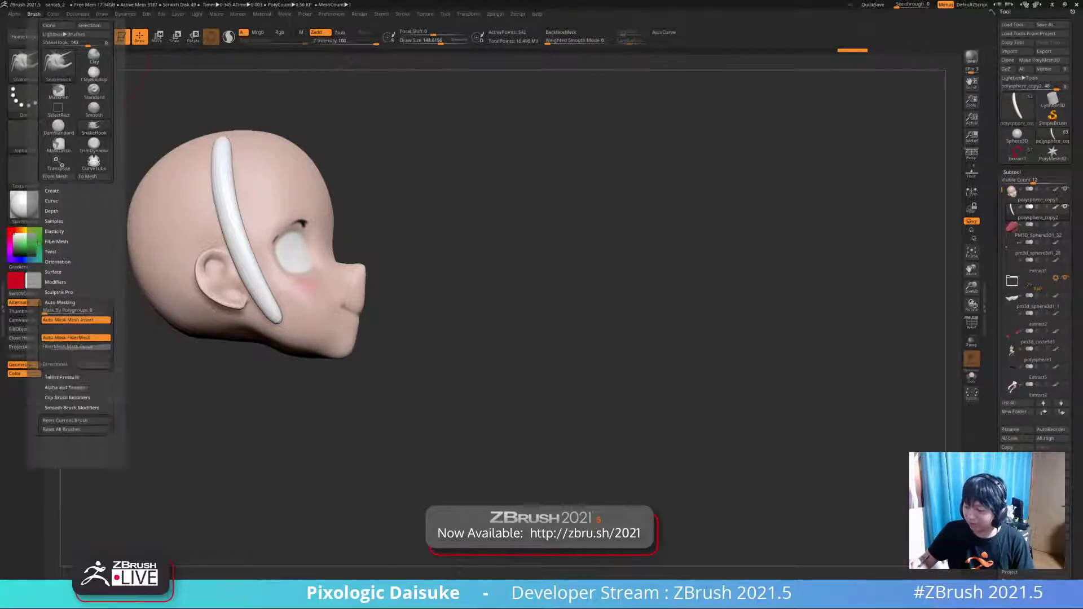
click(60, 303)
drag(94, 299, 93, 264)
click(58, 383)
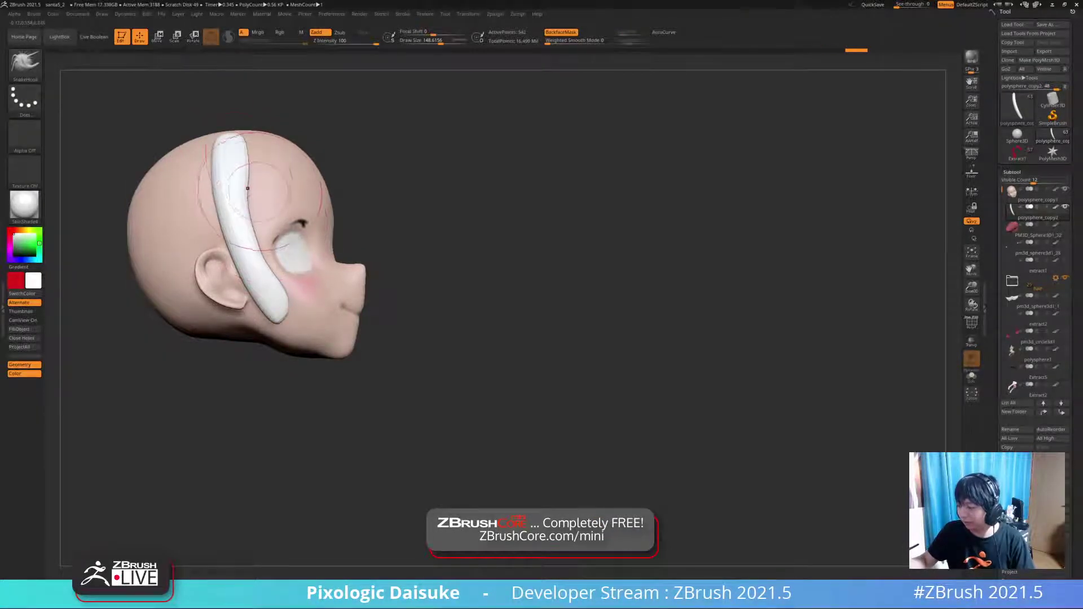
- Widen and smooth the tube into a tapered crescent along the side of the head, and turn backface masking off
drag(246, 191, 239, 191)
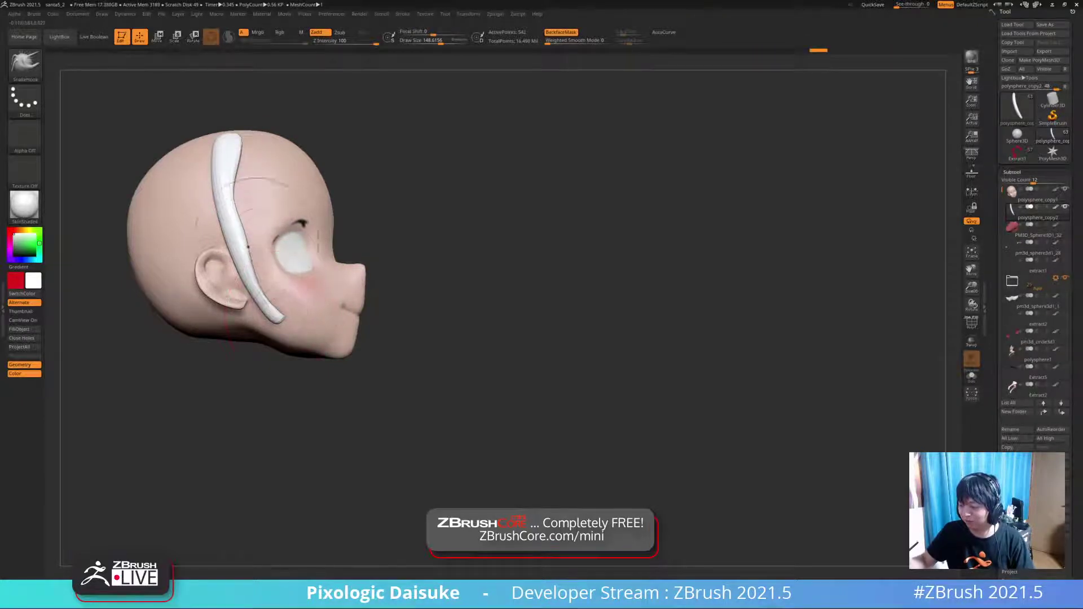
drag(237, 171, 228, 168)
right_drag(271, 170, 181, 156)
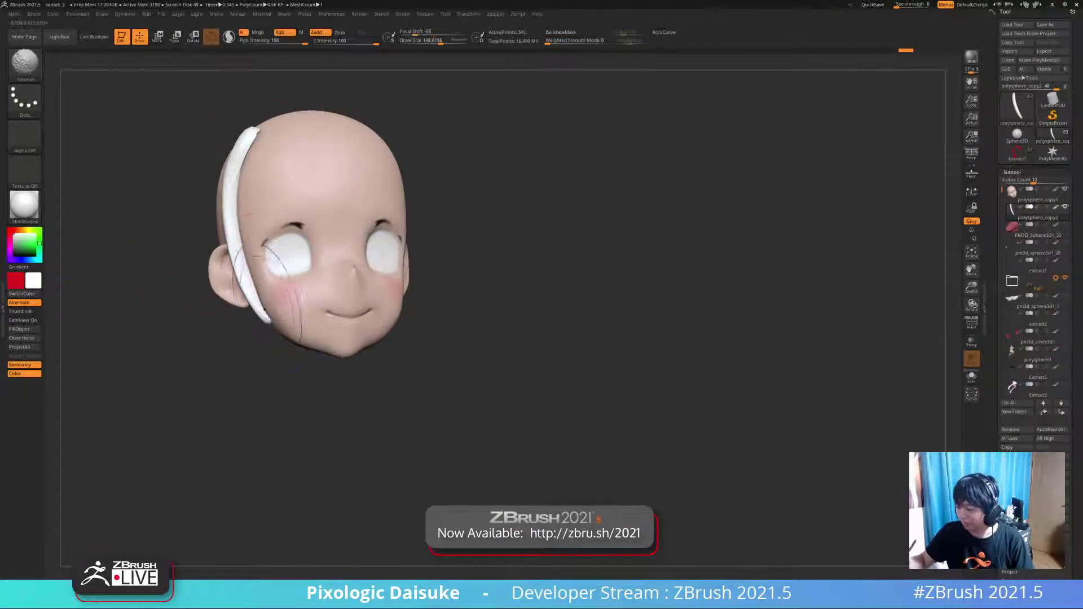
mouse_move(163, 265)
right_down()
mouse_move(226, 273)
mouse_move(212, 256)
mouse_move(235, 225)
right_up()
ctrl+right_drag(234, 226, 254, 282)
shift+drag(254, 282, 261, 323)
mouse_move(265, 352)
ctrl+right_down()
mouse_move(264, 324)
mouse_move(217, 327)
mouse_move(295, 317)
mouse_move(231, 299)
mouse_move(253, 310)
ctrl+right_up()
click(564, 32)
key(ctrl+shift+z)
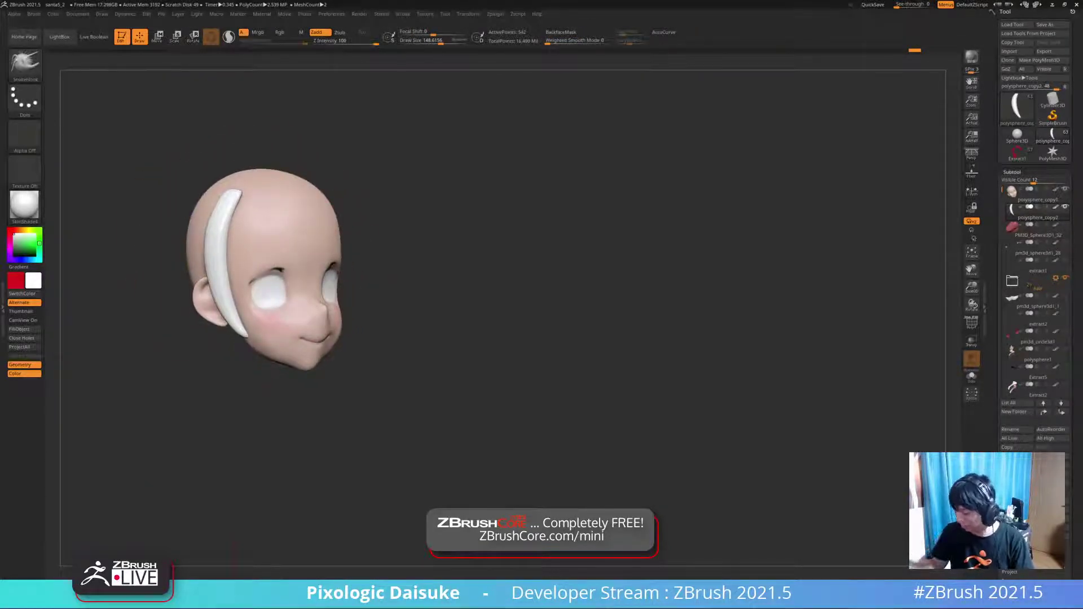
- Duplicate the hair lock and shape the copy into a narrower lock in front of the original
key(ctrl+shift+d)
right_drag(175, 214, 257, 221)
drag(259, 260, 280, 308)
mouse_move(280, 321)
right_down()
mouse_move(303, 335)
mouse_move(204, 323)
mouse_move(264, 316)
right_up()
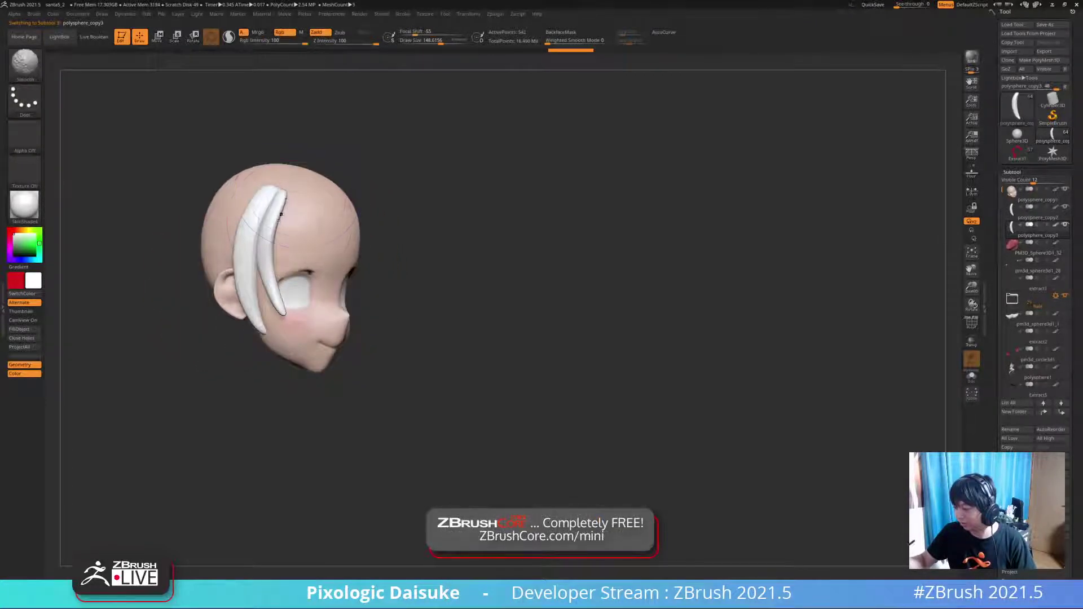
right_drag(278, 220, 308, 193)
key(ctrl+shift+z)
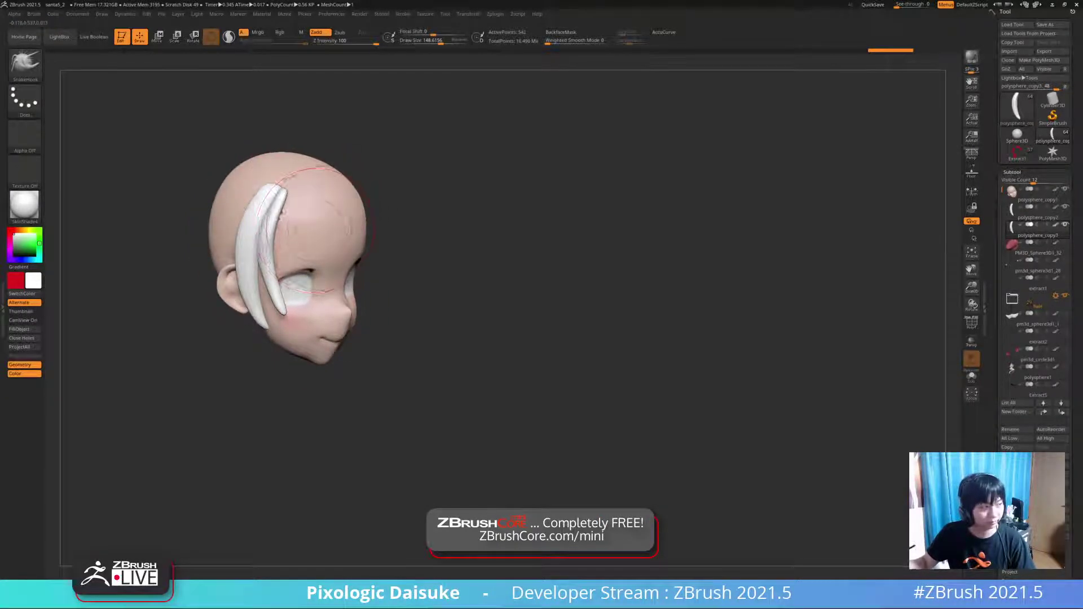
- Pull the front lock's lower end out to a sharp tip on the cheek below the eye and smooth it
mouse_move(322, 230)
ctrl+right_down()
mouse_move(316, 212)
mouse_move(272, 303)
mouse_move(268, 282)
ctrl+right_up()
mouse_move(268, 282)
ctrl+right_down()
mouse_move(268, 214)
mouse_move(305, 214)
mouse_move(319, 197)
ctrl+right_up()
ctrl+drag(350, 320, 352, 318)
ctrl+right_drag(375, 309, 400, 307)
ctrl+click(402, 312)
mouse_move(304, 293)
right_down()
mouse_move(293, 344)
mouse_move(333, 367)
mouse_move(305, 338)
mouse_move(305, 289)
mouse_move(324, 293)
right_up()
alt+right_drag(305, 254, 307, 296)
shift+drag(299, 288, 324, 360)
mouse_move(319, 355)
right_down()
mouse_move(341, 375)
mouse_move(445, 256)
right_up()
ctrl+drag(445, 256, 463, 277)
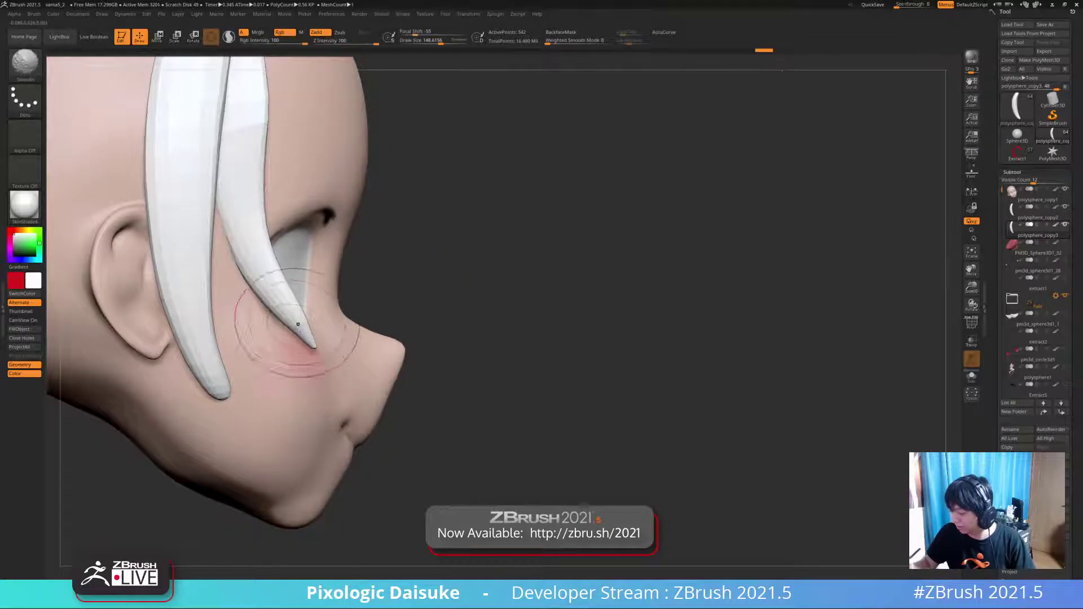
mouse_move(463, 350)
ctrl+right_down()
mouse_move(462, 293)
mouse_move(297, 312)
ctrl+right_up()
shift+drag(263, 286, 252, 316)
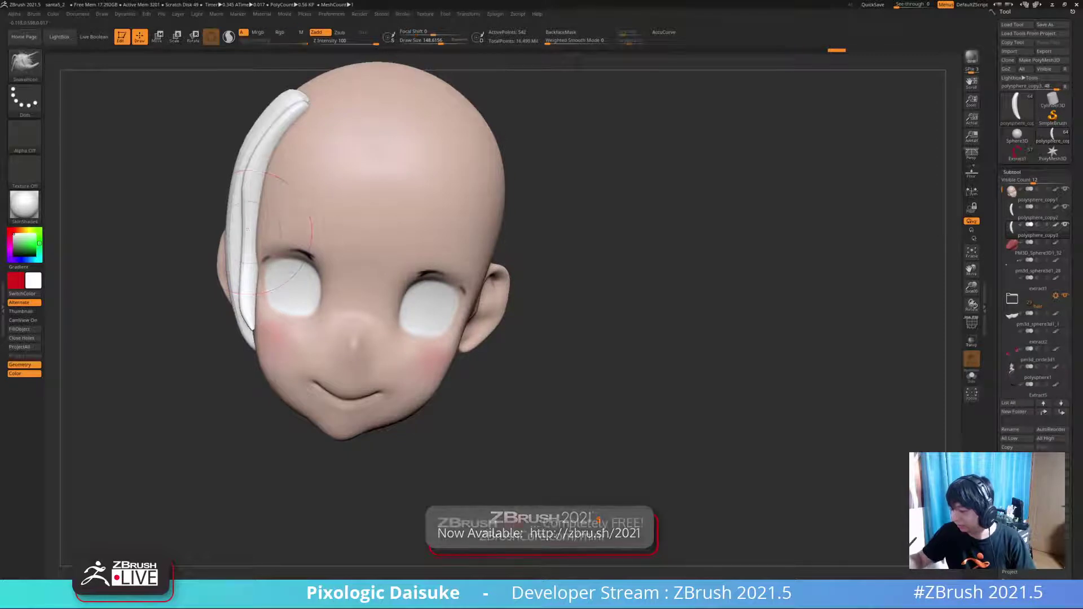
- Smooth the front lock along its upper and lower parts and subdivide its mesh
right_drag(249, 229, 208, 225)
right_drag(286, 209, 299, 176)
shift+drag(267, 161, 262, 186)
mouse_move(282, 276)
shift+mouse_down()
mouse_move(305, 288)
mouse_move(277, 282)
mouse_move(293, 282)
shift+mouse_up()
key(d)
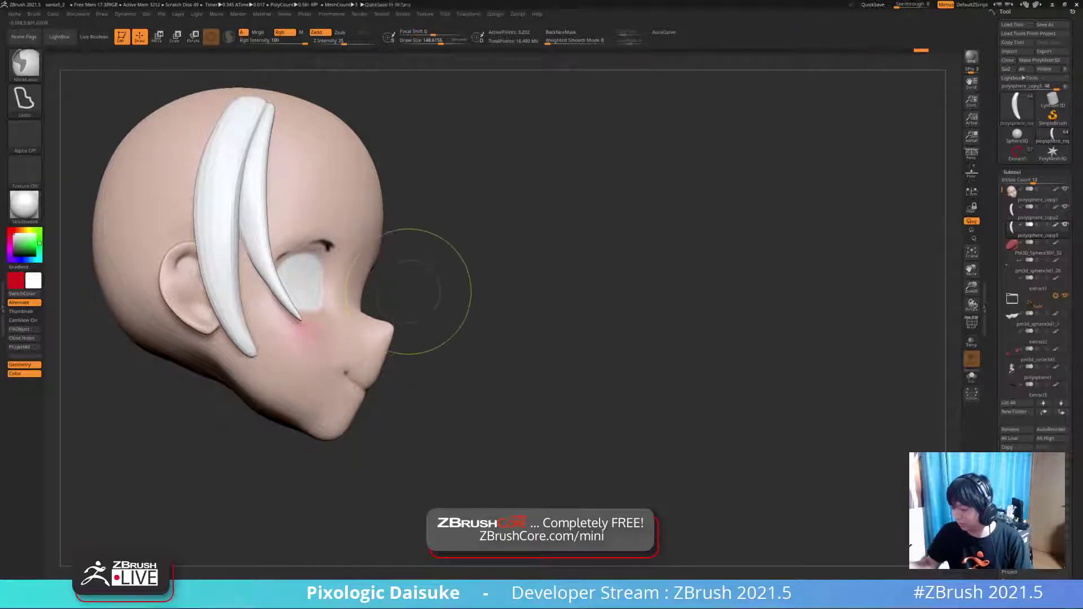
- Switch to the Pinch brush at draw size about 43 and undo the last stroke on the front lock
key(b)
key(p)
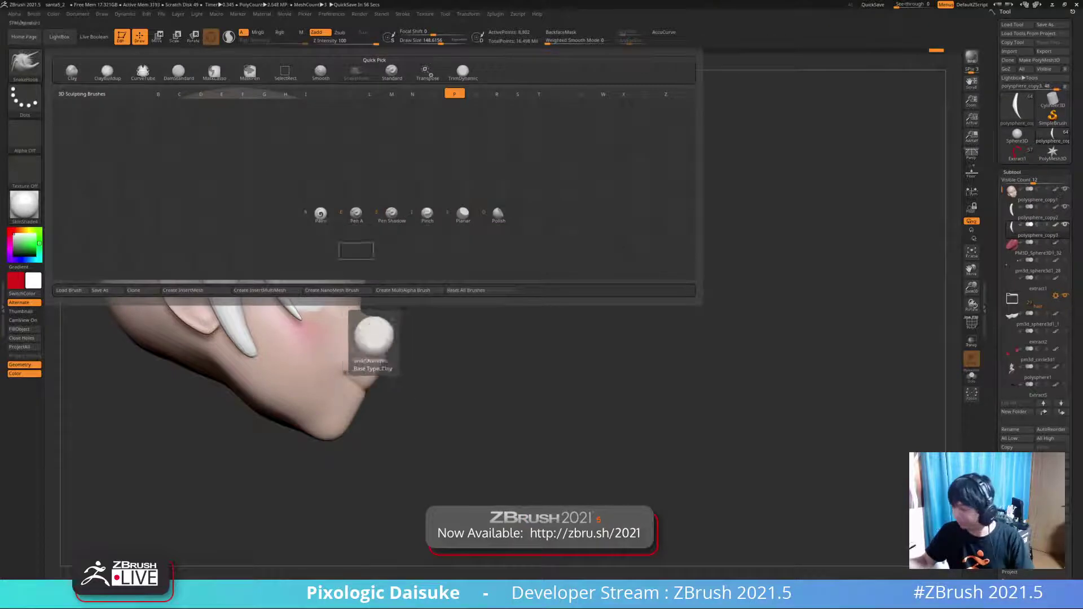
key(i)
drag(441, 41, 430, 41)
right_drag(429, 152, 361, 170)
ctrl+right_drag(361, 169, 362, 194)
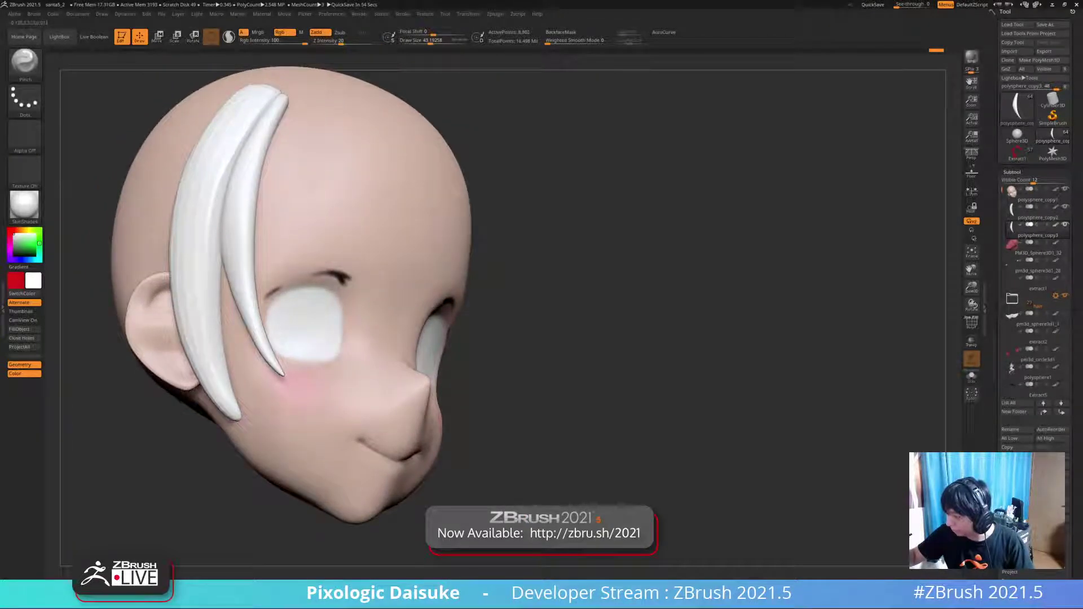
key(ctrl+z)
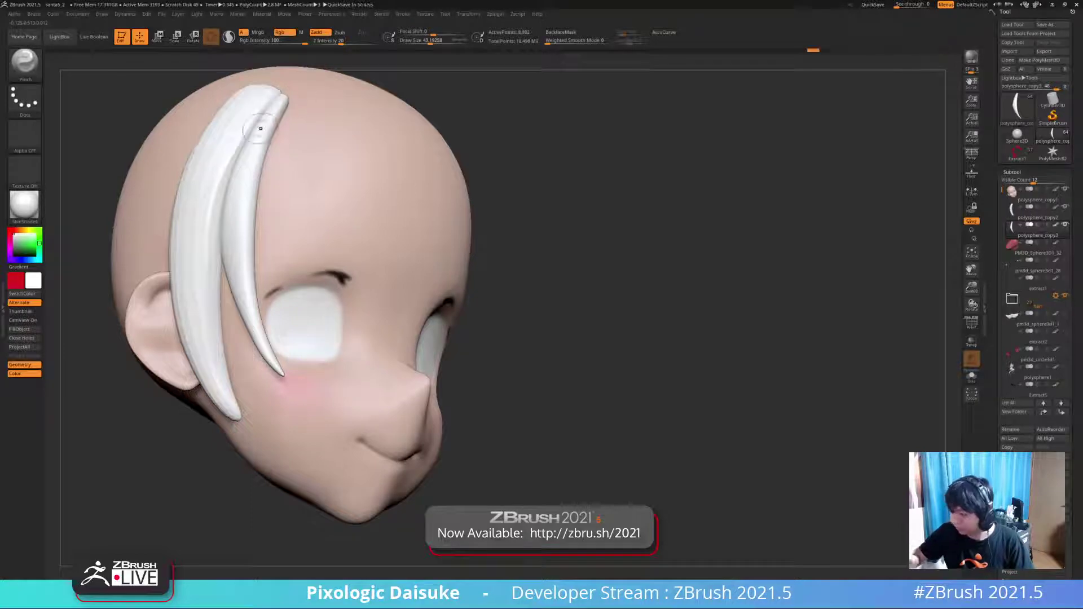
- Turn off RGB painting and set the material to MatCap Gray
click(284, 32)
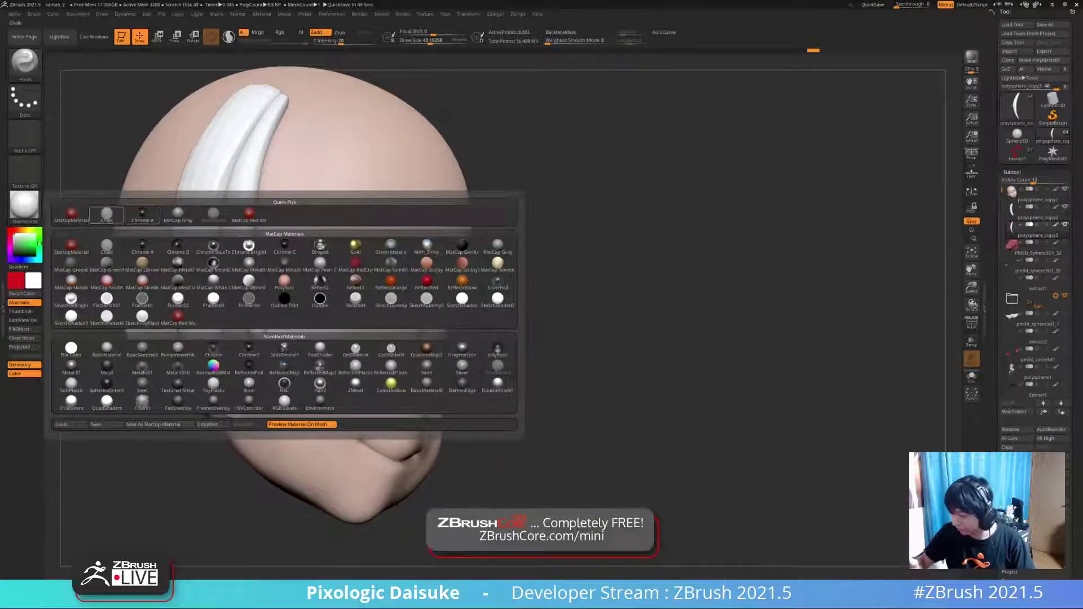
click(106, 214)
click(24, 206)
click(177, 214)
right_drag(308, 184, 300, 204)
- Pinch the front lock along its length and smooth its upper end and lower tip at draw size about 43
click(436, 42)
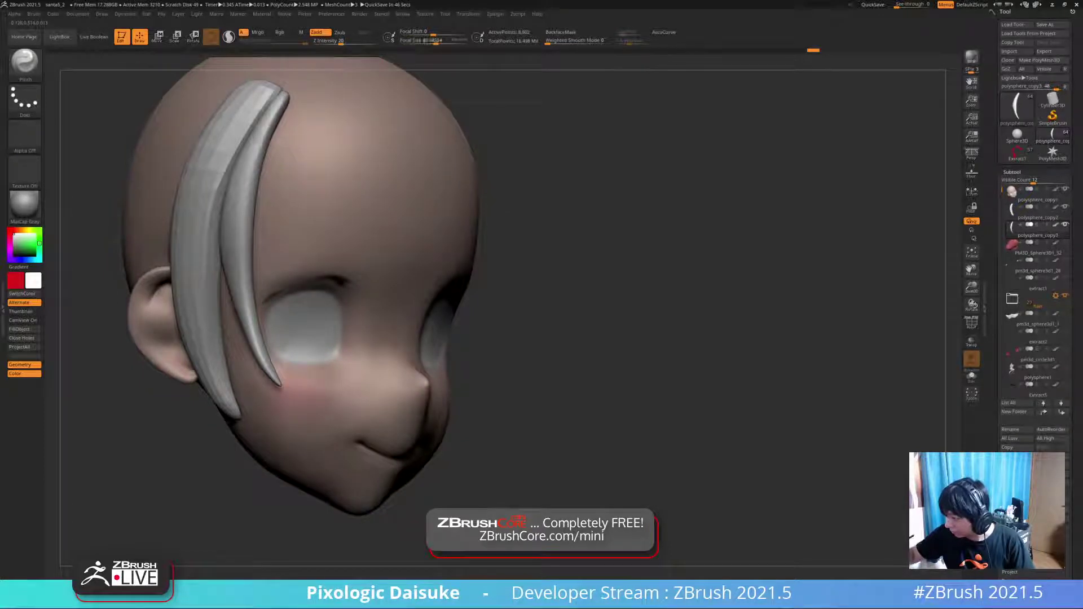
drag(250, 175, 239, 254)
click(430, 41)
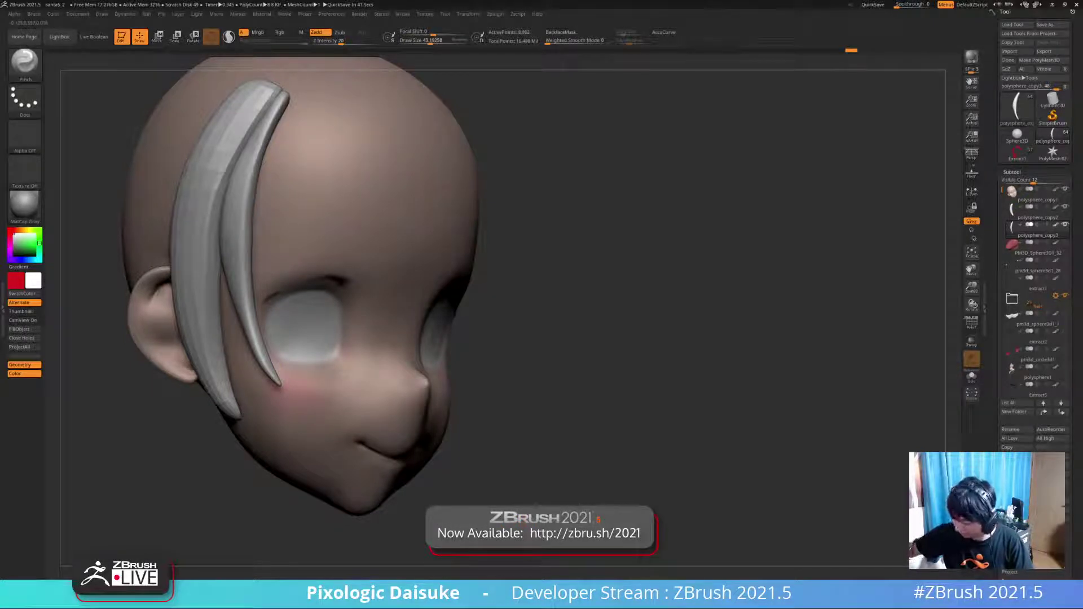
mouse_move(280, 97)
shift+mouse_down()
mouse_move(256, 119)
mouse_move(245, 156)
shift+mouse_up()
shift+drag(247, 327, 274, 374)
drag(507, 226, 564, 234)
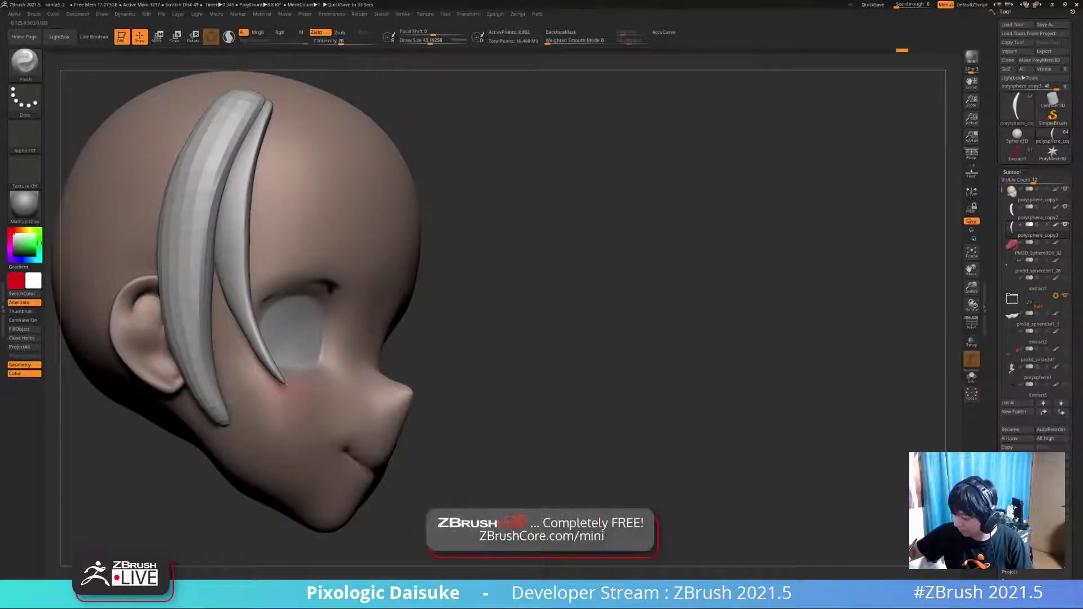
- Raise the Pinch brush's Z Intensity to 48 and sharpen the front lock's rear edge and upper end, smoothing near the tip
drag(219, 248, 231, 291)
click(356, 42)
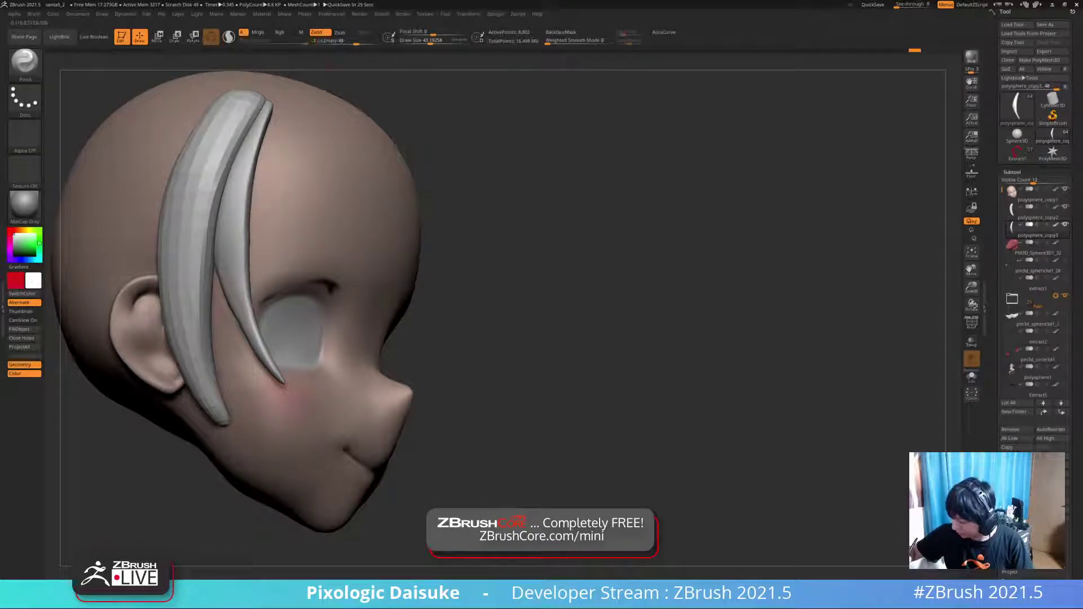
click(229, 301)
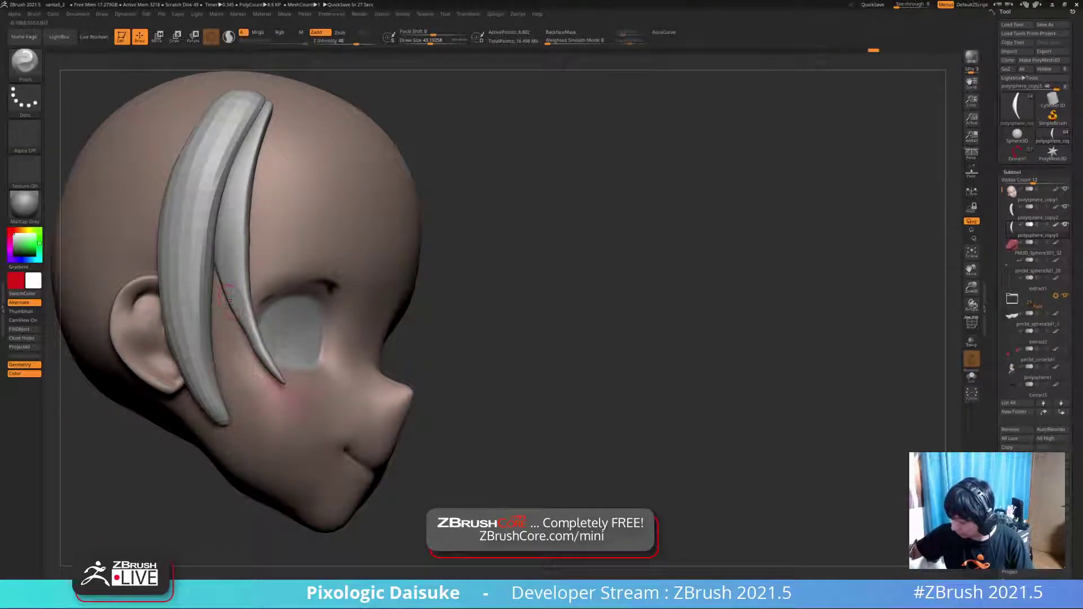
right_drag(255, 339, 241, 323)
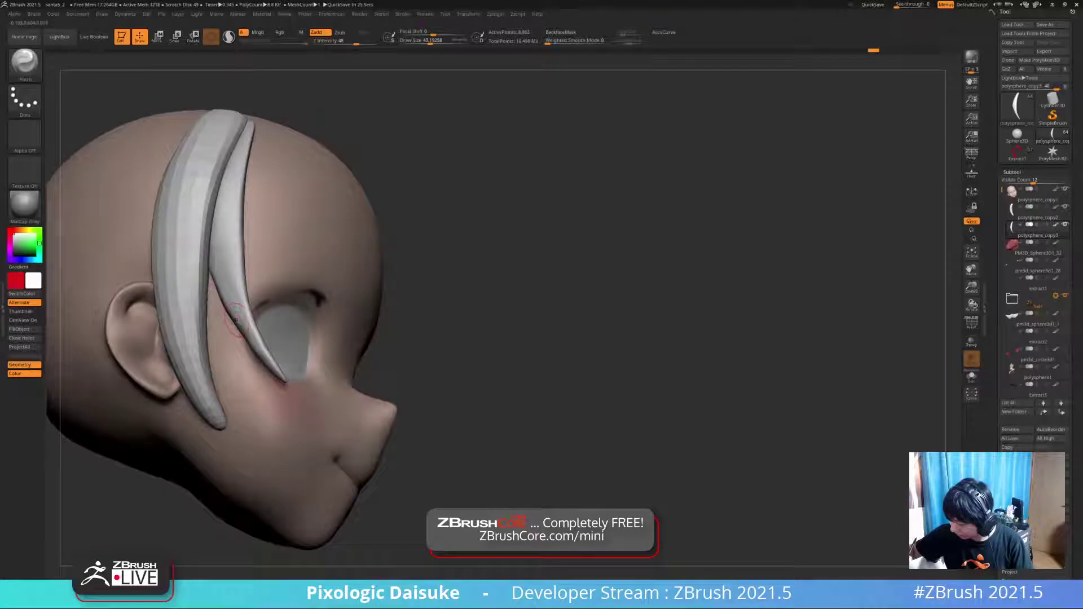
shift+drag(256, 344, 268, 361)
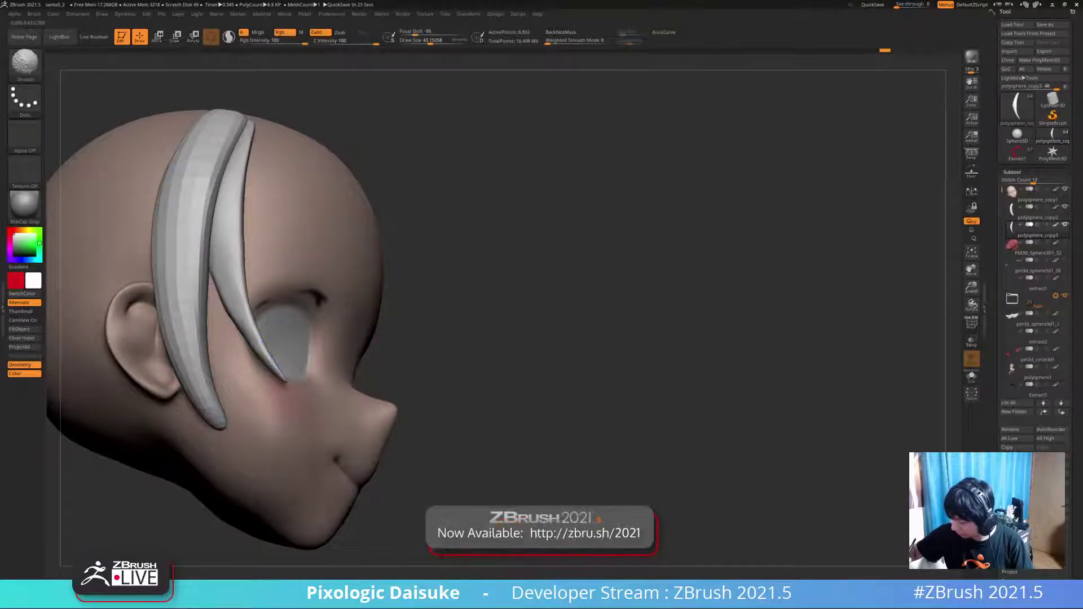
right_drag(268, 338, 226, 361)
shift+click(265, 110)
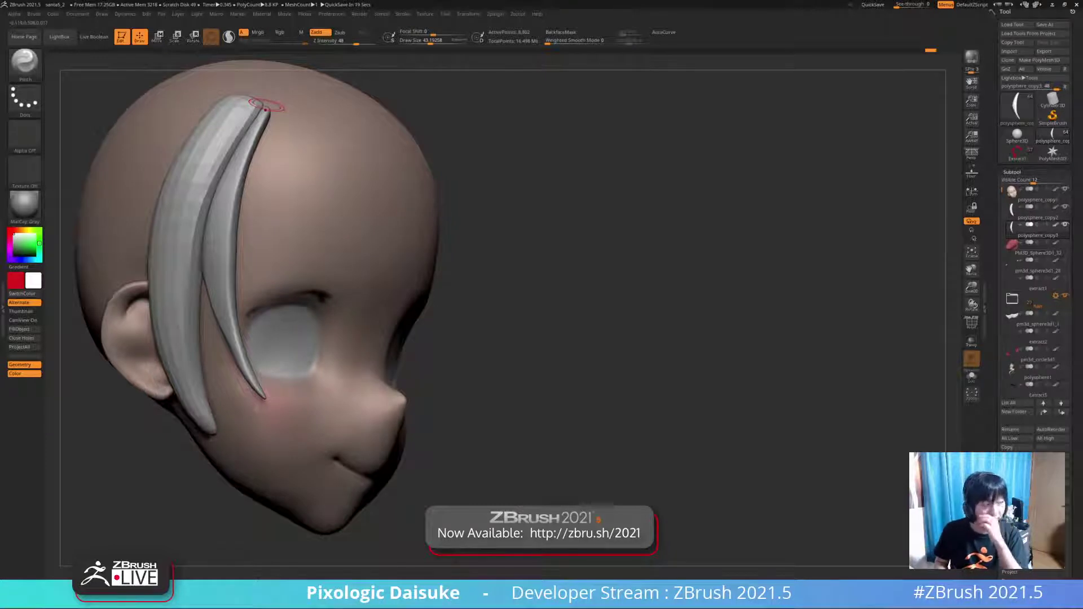
click(267, 108)
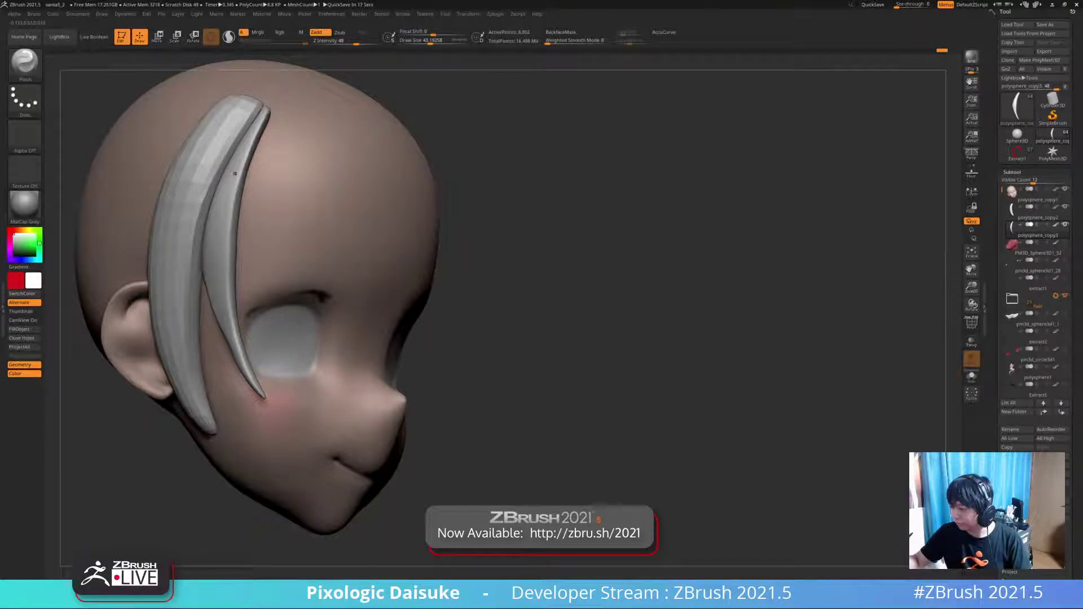
- Carve grooves along the front hair lock with the DamStandard brush, subdivide it and smooth its upper section
key(shift)
shift+drag(244, 135, 246, 169)
ctrl+right_drag(246, 172, 246, 141)
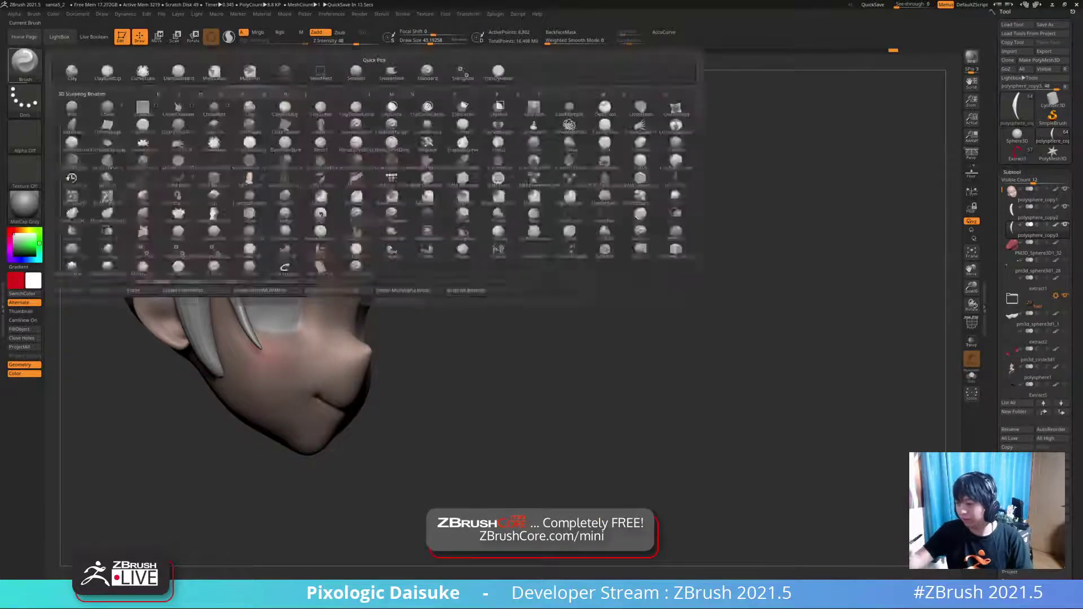
key(1)
right_drag(211, 204, 226, 187)
mouse_move(227, 187)
mouse_down()
mouse_move(227, 259)
mouse_move(227, 184)
mouse_move(244, 157)
mouse_up()
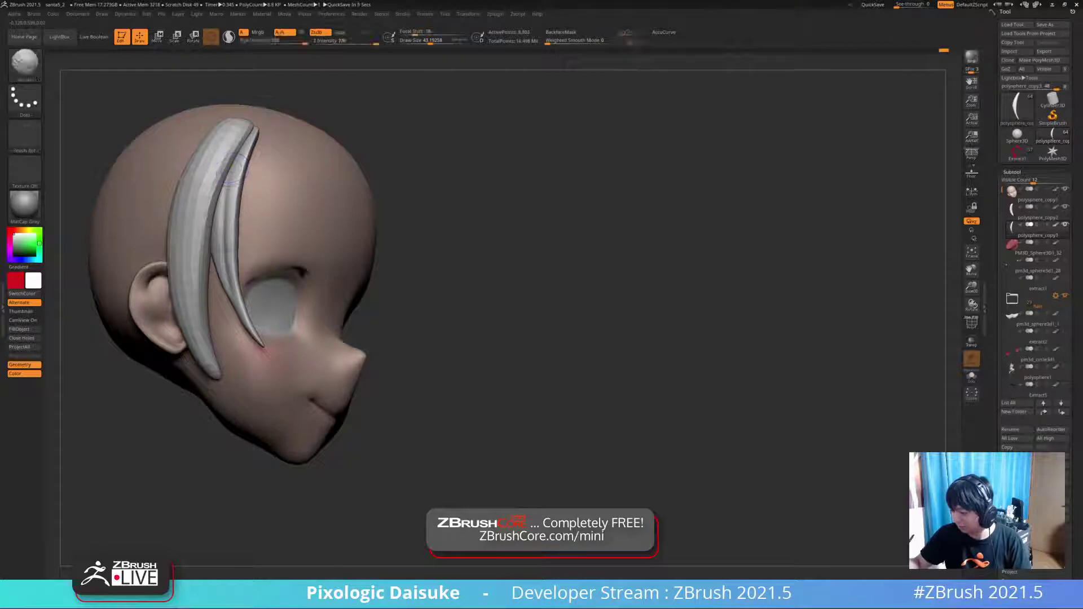
mouse_move(230, 195)
mouse_down()
mouse_move(231, 165)
mouse_move(229, 298)
mouse_move(221, 209)
mouse_move(227, 260)
mouse_up()
key(ctrl+d)
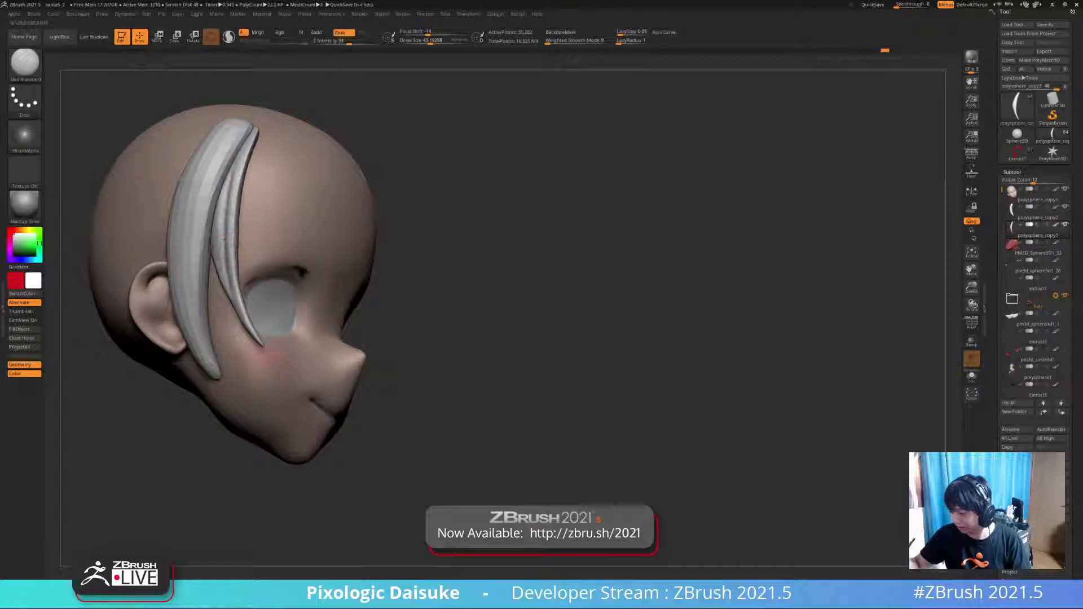
shift+drag(237, 151, 231, 180)
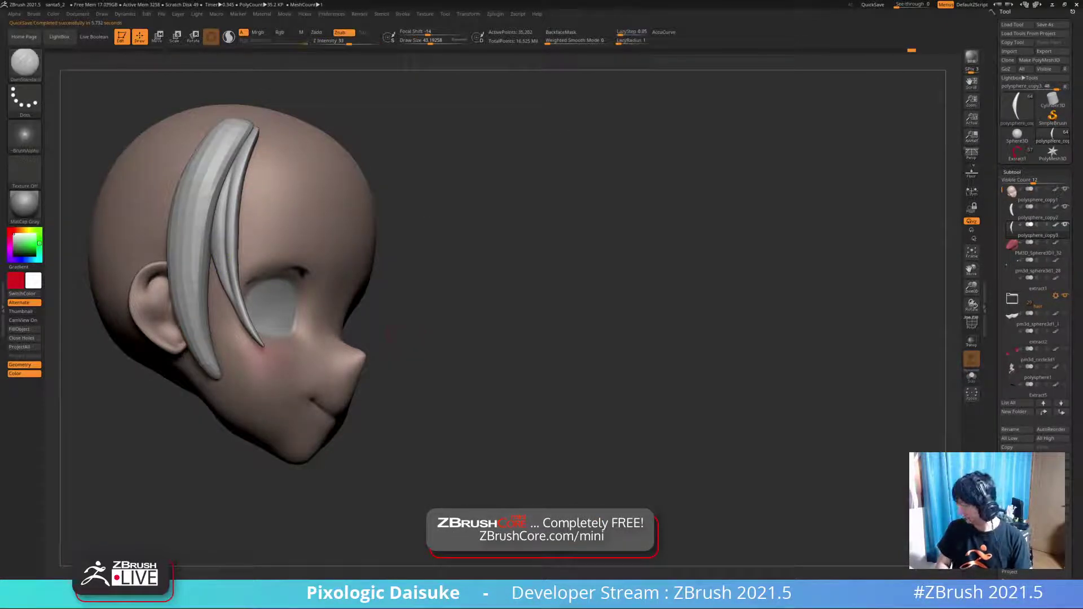
- Delete both hair lock subtools beside the face
click(1016, 479)
click(878, 506)
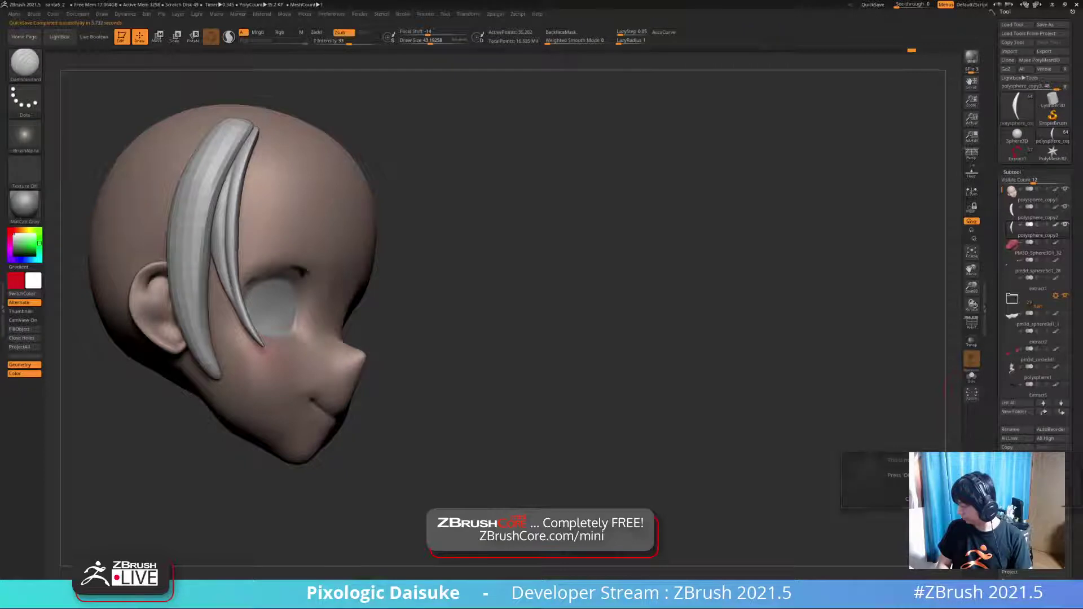
click(1037, 211)
click(1015, 479)
click(878, 506)
mouse_move(677, 395)
ctrl+right_down()
mouse_move(660, 327)
mouse_move(570, 344)
ctrl+right_up()
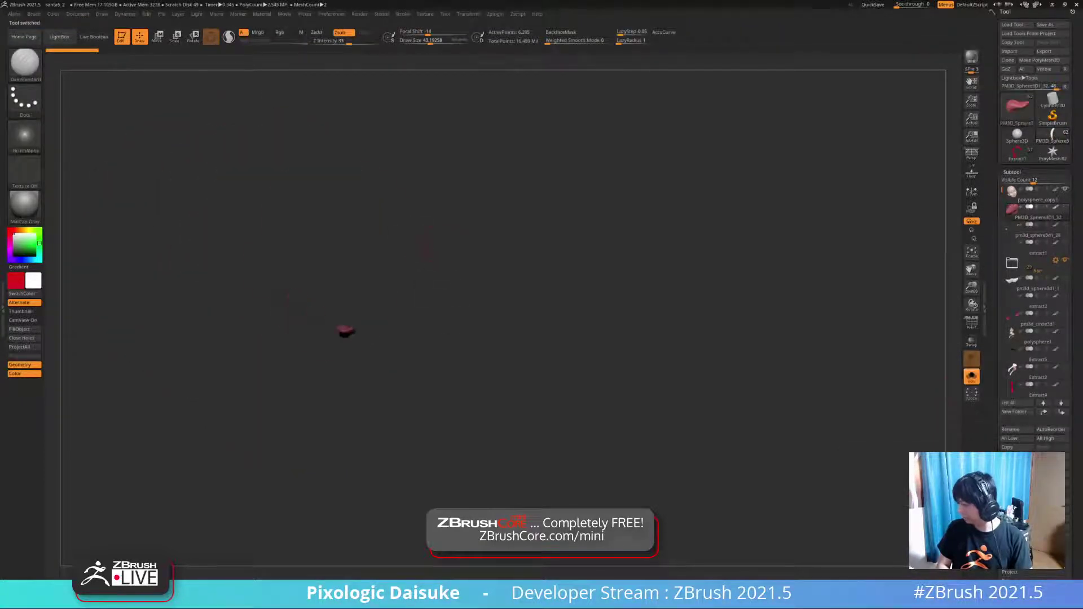
- Show all the figure's subtools and isolate the white gathered cloth held at her neck
shift+click(1066, 207)
right_drag(677, 339, 626, 345)
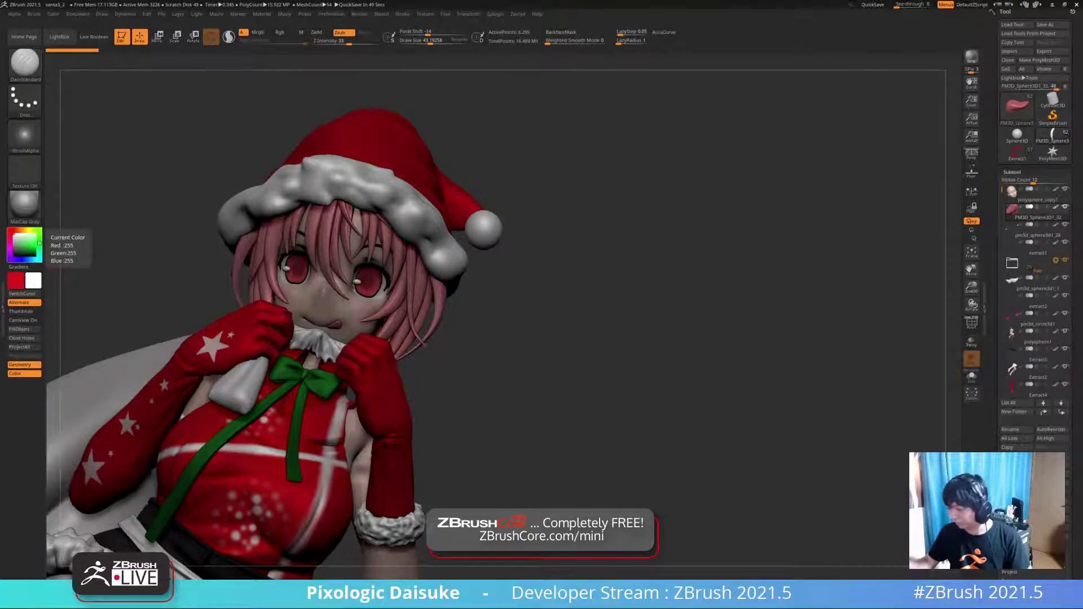
drag(542, 254, 543, 294)
alt+click(381, 401)
alt+click(321, 356)
click(972, 377)
ctrl+right_drag(361, 339, 361, 401)
alt+right_drag(361, 401, 437, 302)
- Set the material to SkinShade4 and check the cloth against the full figure before isolating it again
click(24, 206)
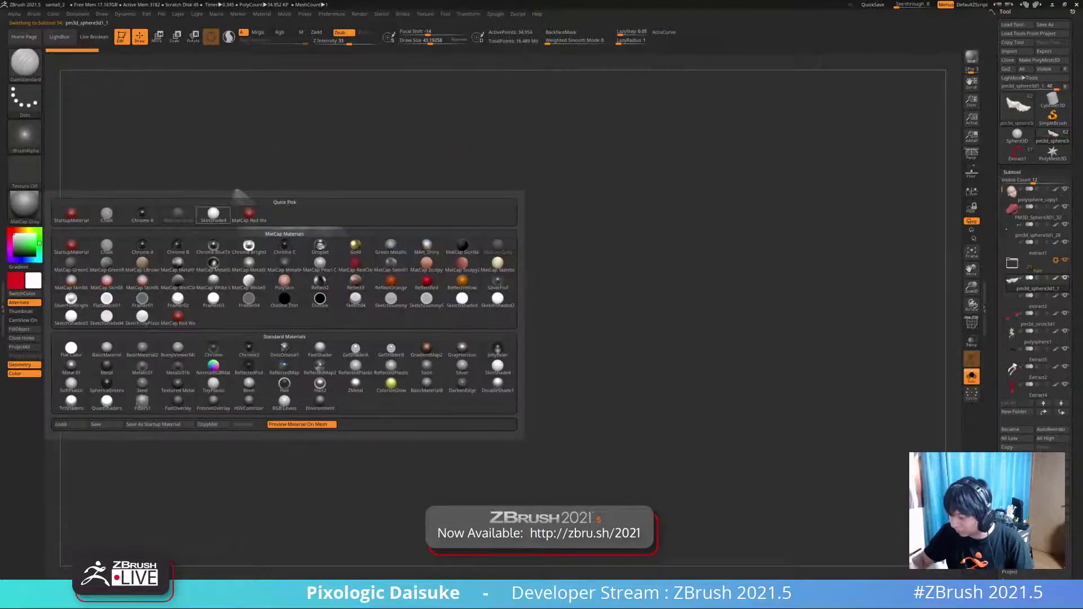
click(214, 214)
click(971, 377)
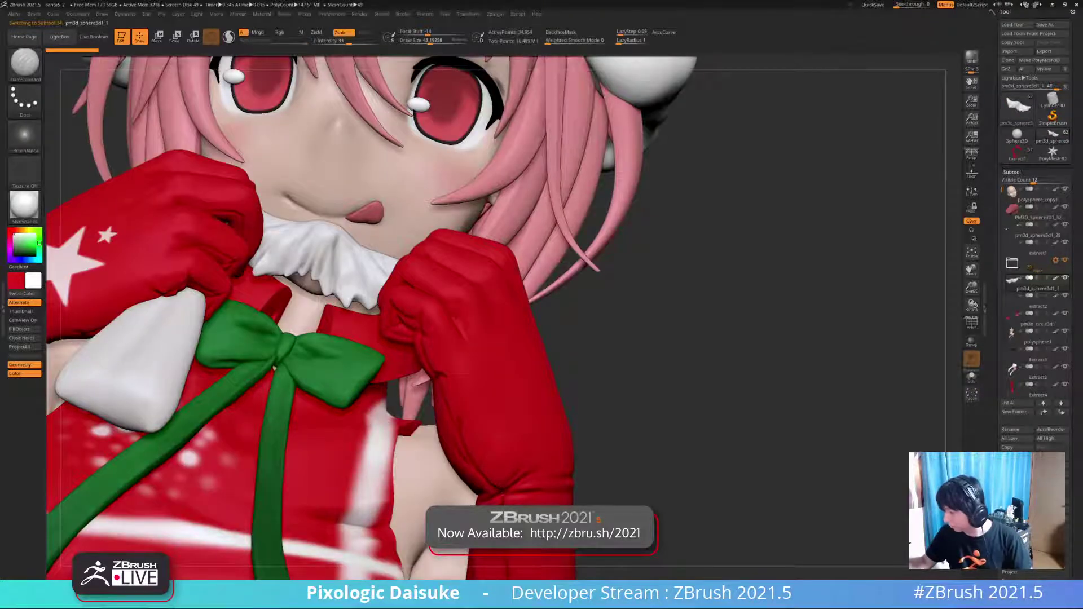
click(971, 377)
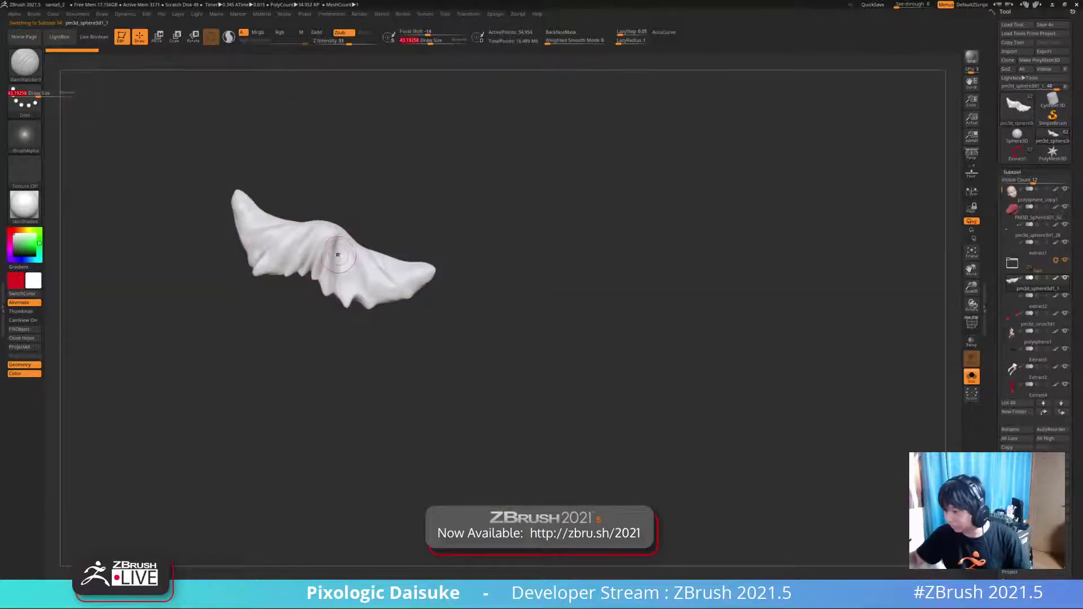
- Carve creases down the cloth's central folds with the DamStandard brush at draw size about 43
drag(339, 257, 343, 242)
right_drag(344, 243, 350, 239)
drag(339, 240, 345, 298)
drag(350, 255, 358, 300)
ctrl+right_drag(358, 300, 354, 272)
- Inspect the cloth's wireframe with the whole figure visible, and isolate the cloth again
click(971, 376)
click(972, 324)
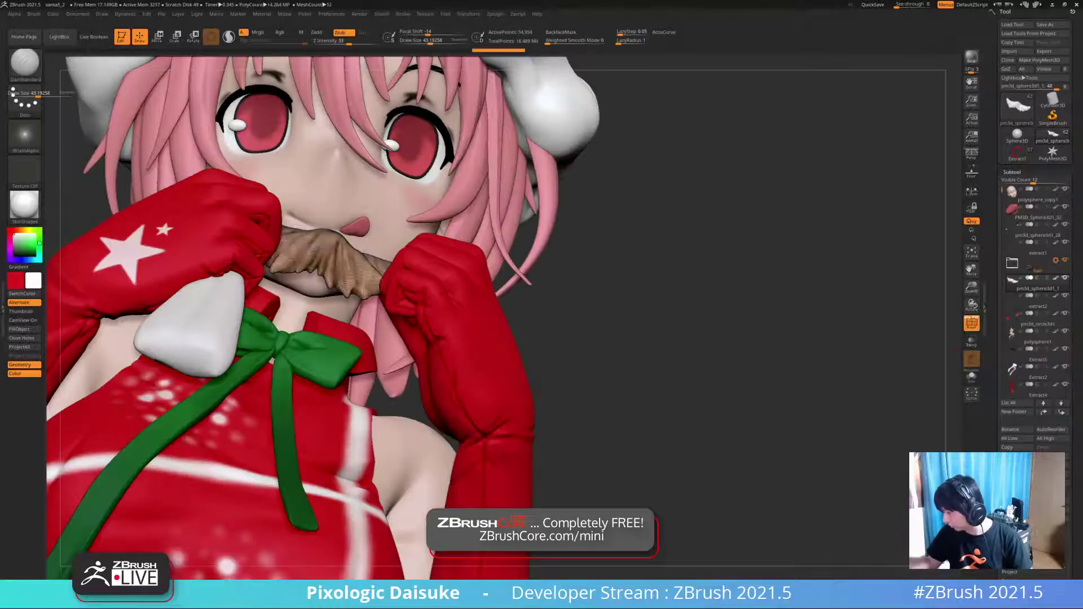
click(971, 324)
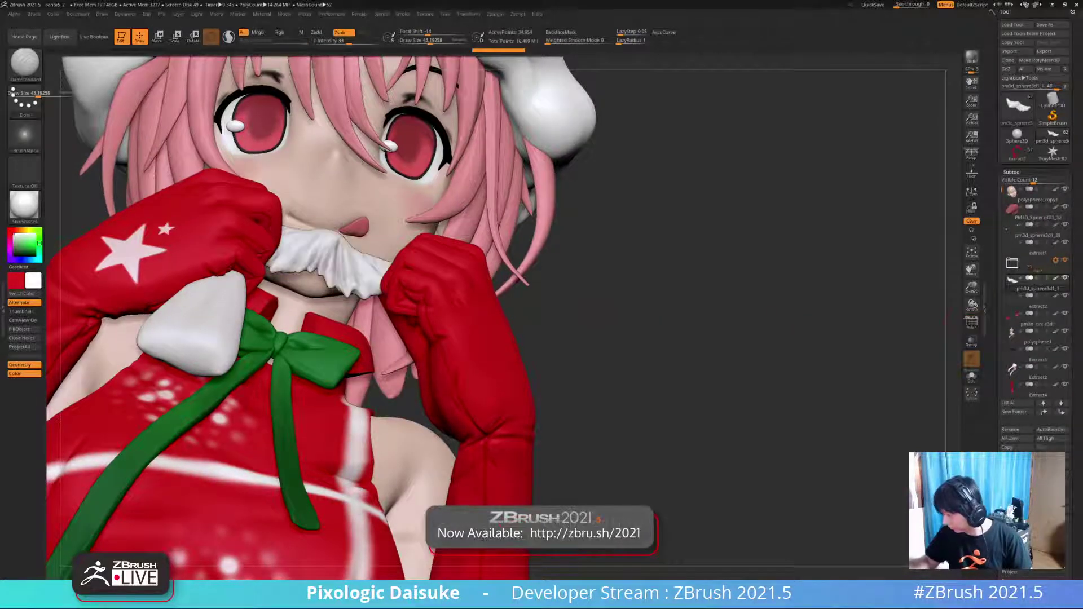
click(972, 376)
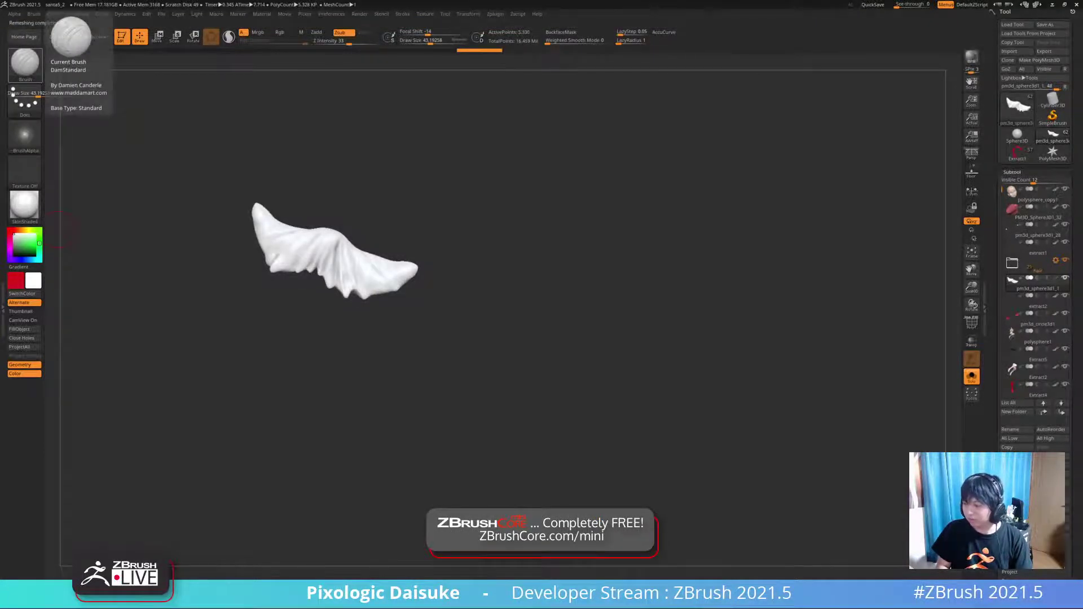
- Switch to the TrimDynamic brush and raise its draw size to about 78
click(25, 62)
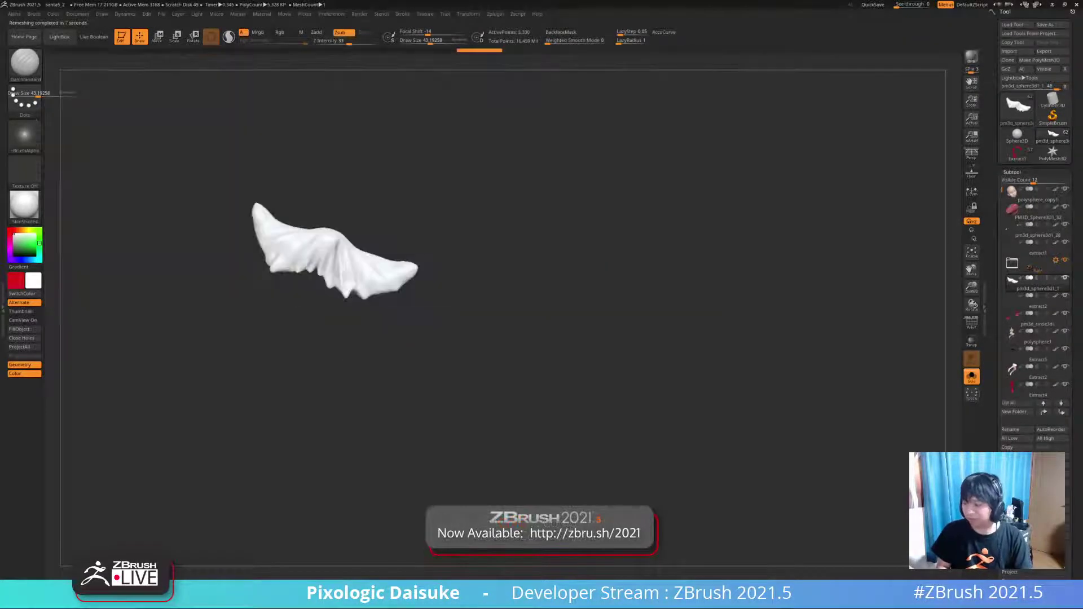
mouse_move(263, 350)
mouse_down()
mouse_move(282, 350)
mouse_move(261, 353)
mouse_up()
key(s)
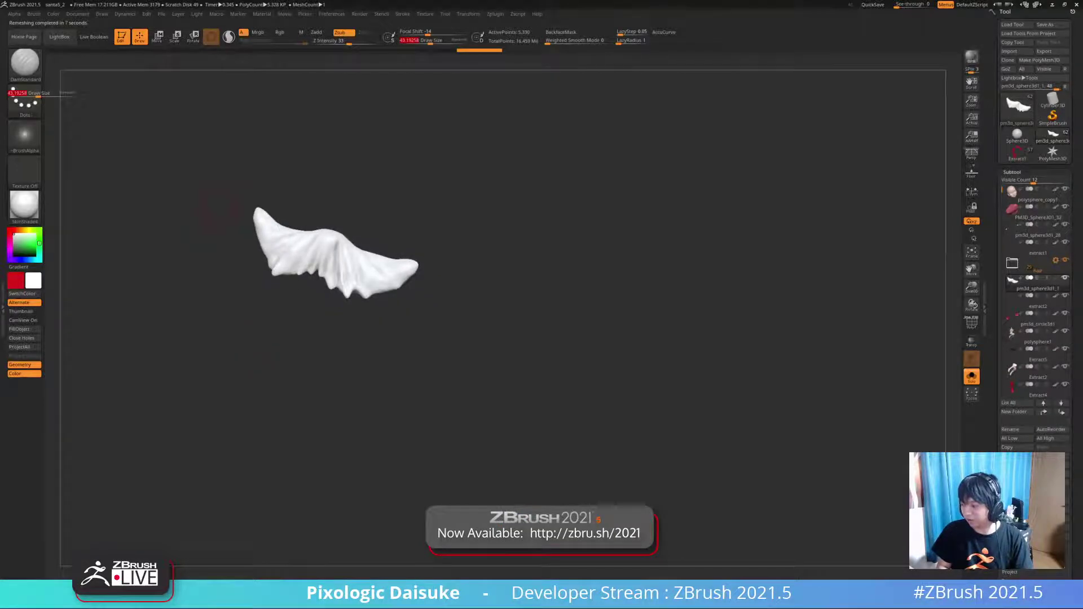
click(25, 63)
click(356, 252)
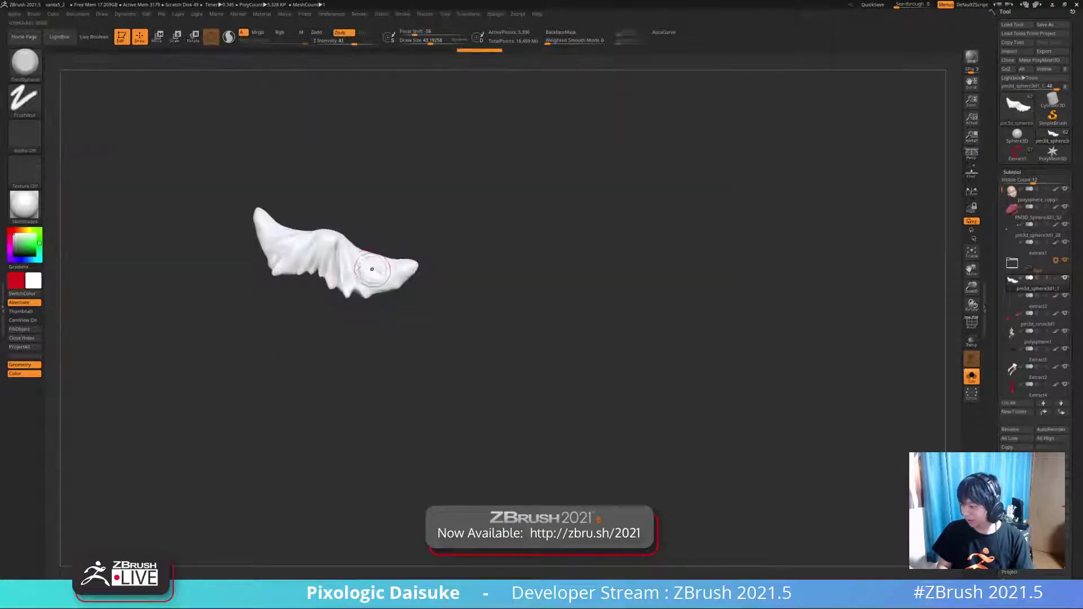
drag(324, 203, 307, 197)
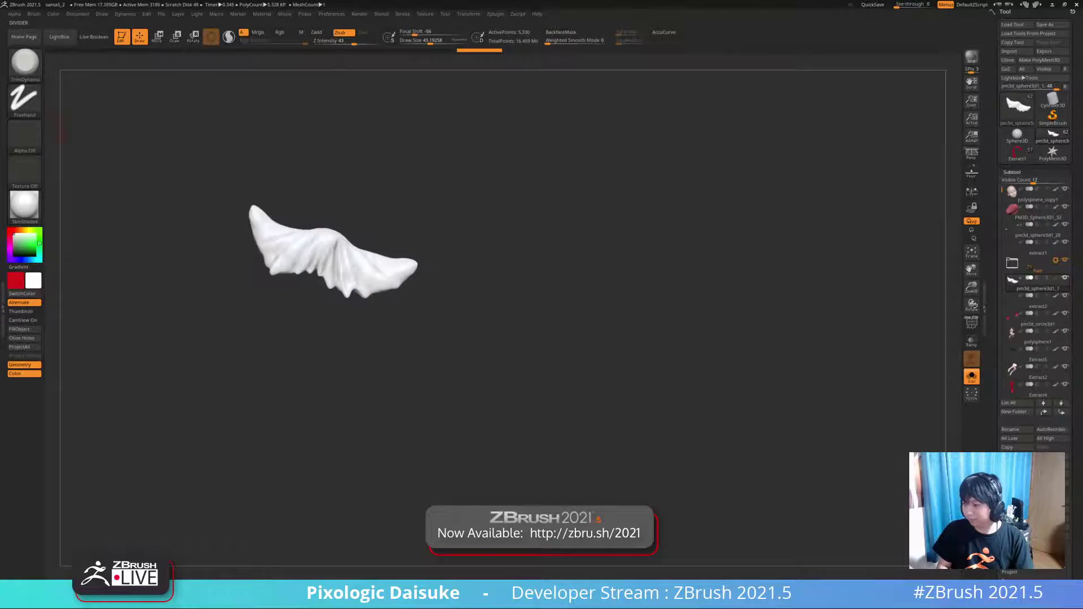
key(b)
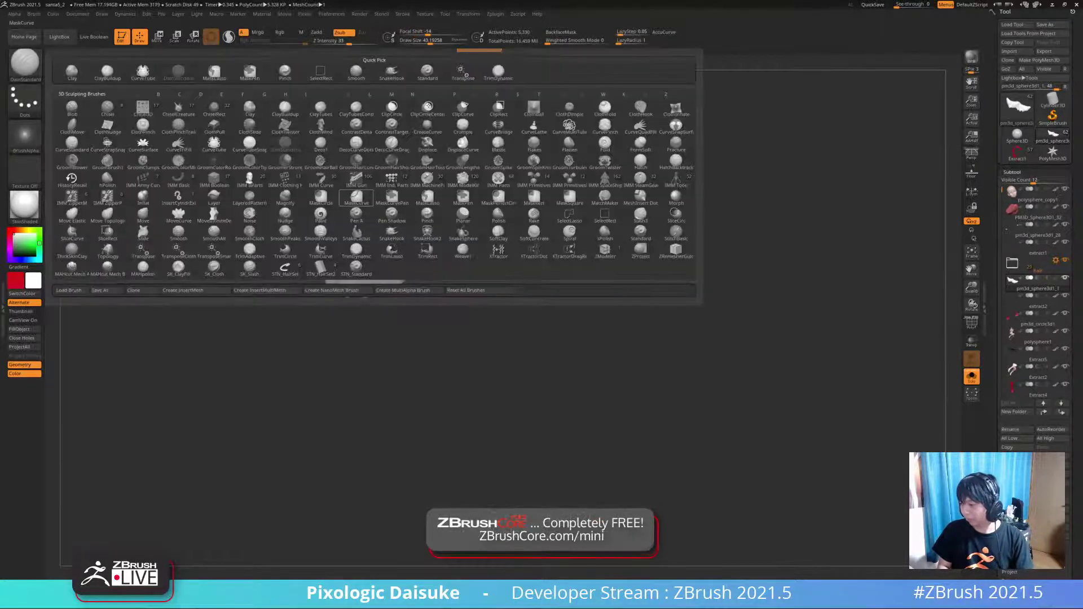
click(358, 250)
ctrl+right_drag(358, 242, 441, 63)
click(434, 41)
- Flatten a central fold of the cloth with one stroke and set the material to MatCap Gray
alt+right_drag(364, 250, 324, 237)
mouse_move(324, 240)
mouse_down()
mouse_move(333, 274)
mouse_move(317, 290)
mouse_up()
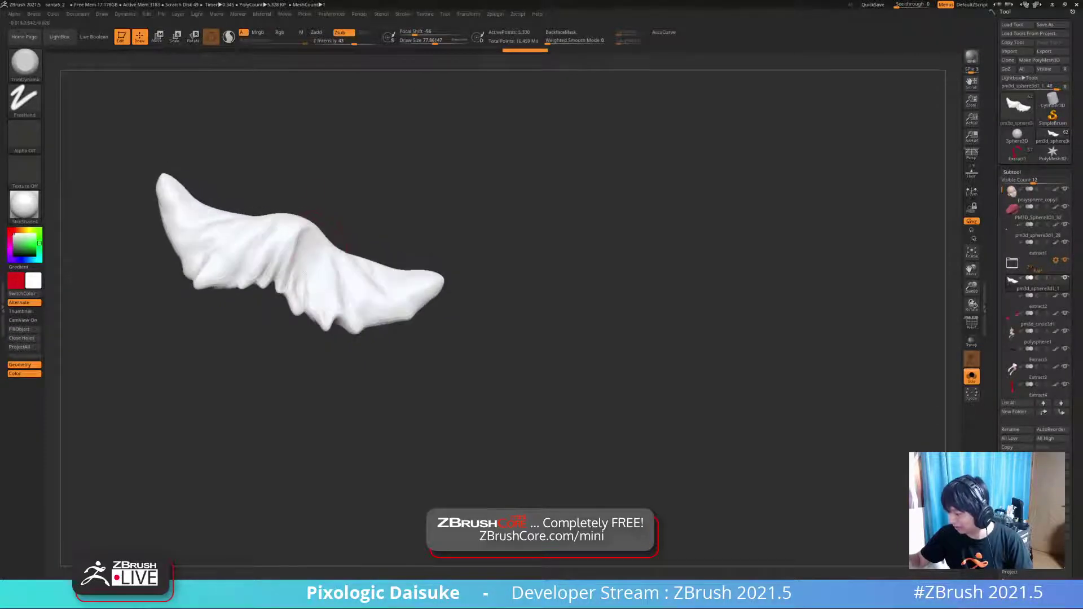
click(24, 204)
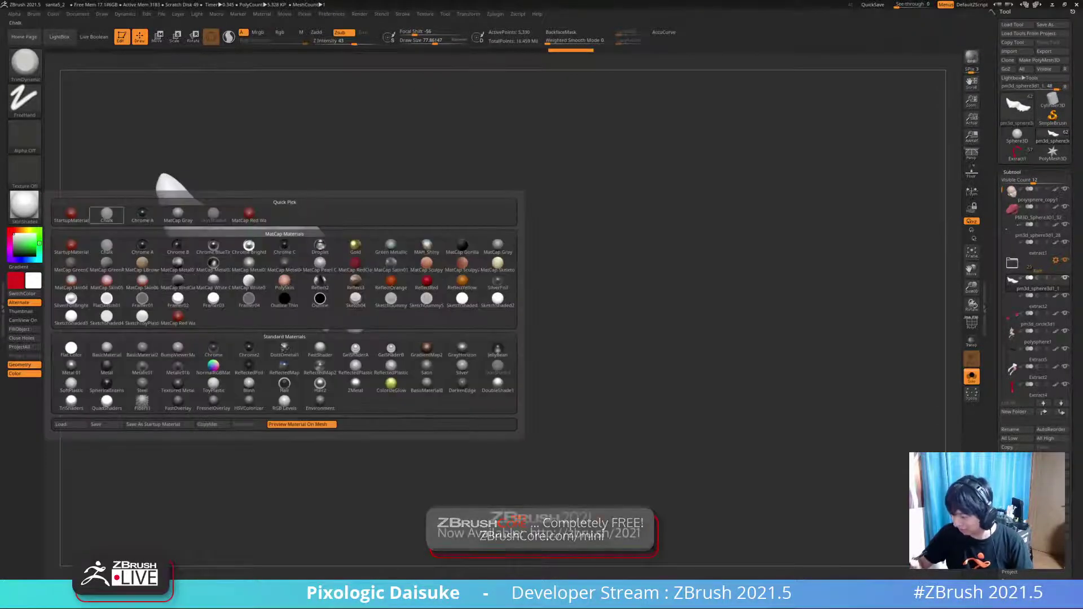
click(178, 213)
- Try flattening the folds across the cloth's middle with the TrimDynamic brush
mouse_move(317, 248)
mouse_down()
mouse_move(302, 296)
mouse_move(355, 282)
mouse_move(374, 299)
mouse_move(414, 288)
mouse_up()
drag(309, 253, 312, 246)
drag(254, 353, 273, 337)
mouse_move(291, 275)
mouse_down()
mouse_move(301, 232)
mouse_move(288, 276)
mouse_move(285, 230)
mouse_move(263, 259)
mouse_move(270, 276)
mouse_move(254, 278)
mouse_up()
drag(395, 164, 350, 197)
- Undo the trimming strokes and the remesh of the cloth
key(ctrl+z)
key(ctrl+z)
key(ctrl+z)
key(ctrl+z)
drag(449, 292, 393, 248)
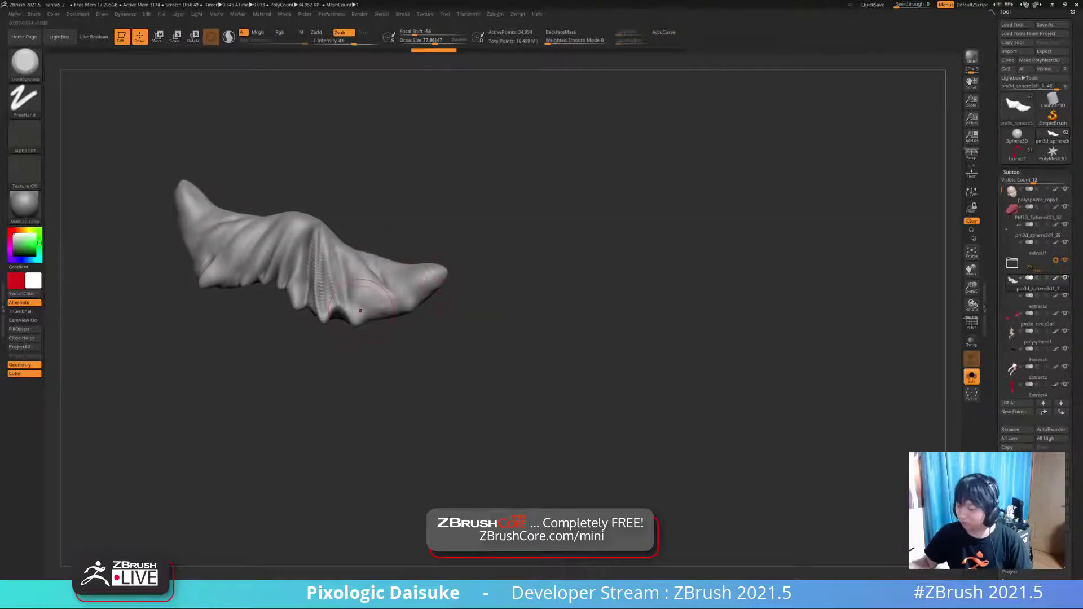
- Switch to the hPolish brush
key(b)
key(t)
key(d)
key(b)
key(h)
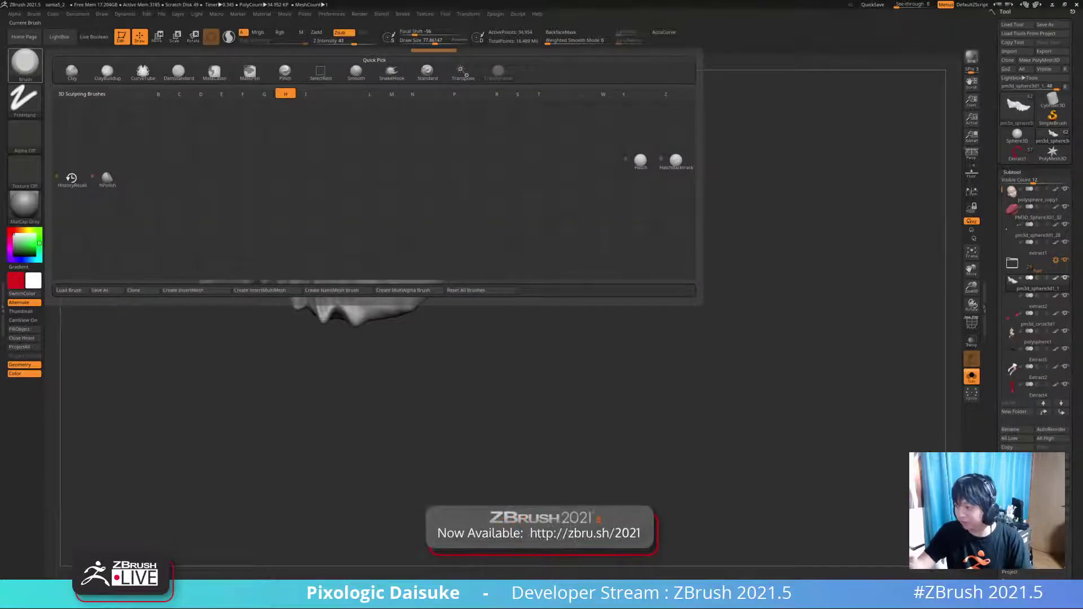
click(107, 180)
- Polish the cloth's central folds and the area beside them flat with the hPolish brush at draw size about 78
right_drag(359, 261, 359, 237)
drag(329, 277, 305, 257)
right_drag(359, 254, 352, 263)
mouse_move(302, 229)
mouse_down()
mouse_move(305, 271)
mouse_move(294, 282)
mouse_move(318, 303)
mouse_up()
right_drag(325, 268, 325, 254)
drag(316, 293, 323, 322)
right_drag(312, 210, 317, 224)
mouse_move(296, 223)
mouse_down()
mouse_move(300, 248)
mouse_move(355, 304)
mouse_up()
mouse_move(319, 260)
mouse_down()
mouse_move(320, 291)
mouse_move(367, 308)
mouse_up()
mouse_move(370, 268)
mouse_down()
mouse_move(377, 302)
mouse_move(386, 294)
mouse_up()
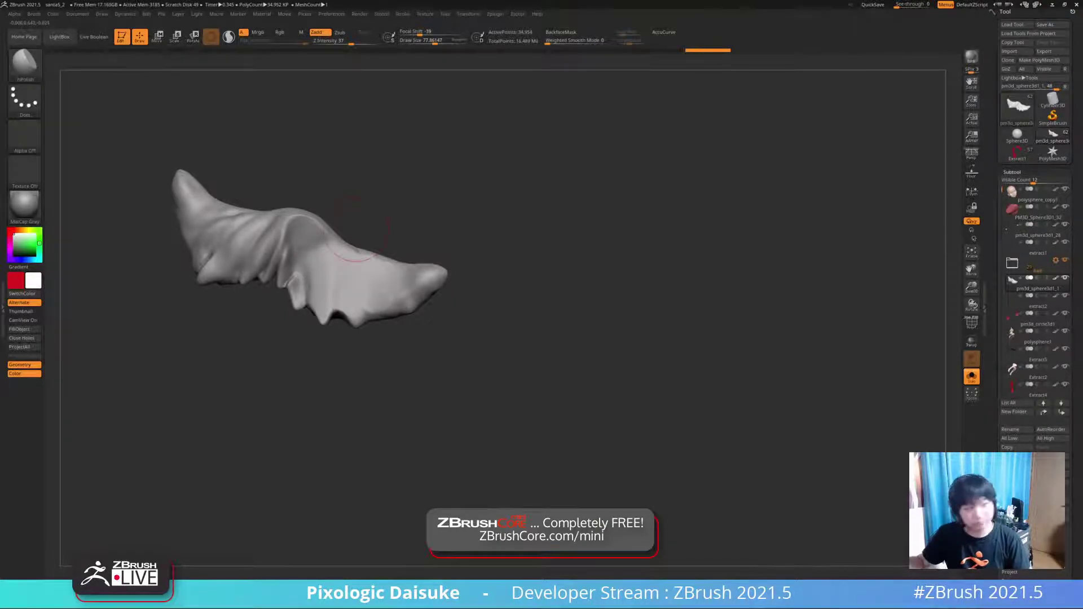
- Undo all the hPolish strokes on the cloth
key(ctrl+z)
key(ctrl+z)
key(ctrl+z)
key(ctrl+z)
key(ctrl+z)
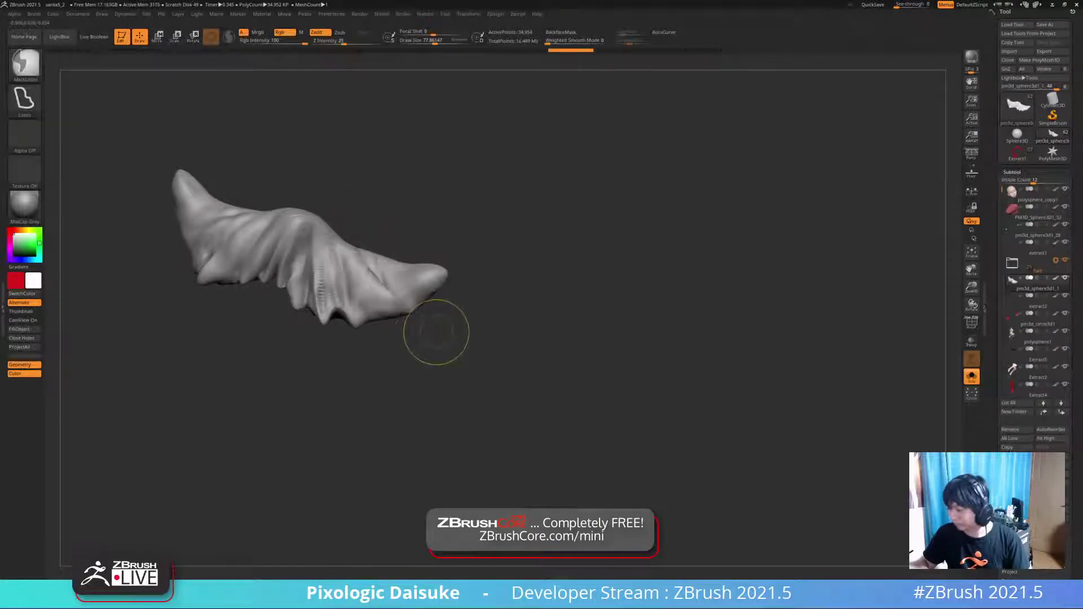
key(ctrl+z)
key(ctrl+z)
key(ctrl+z)
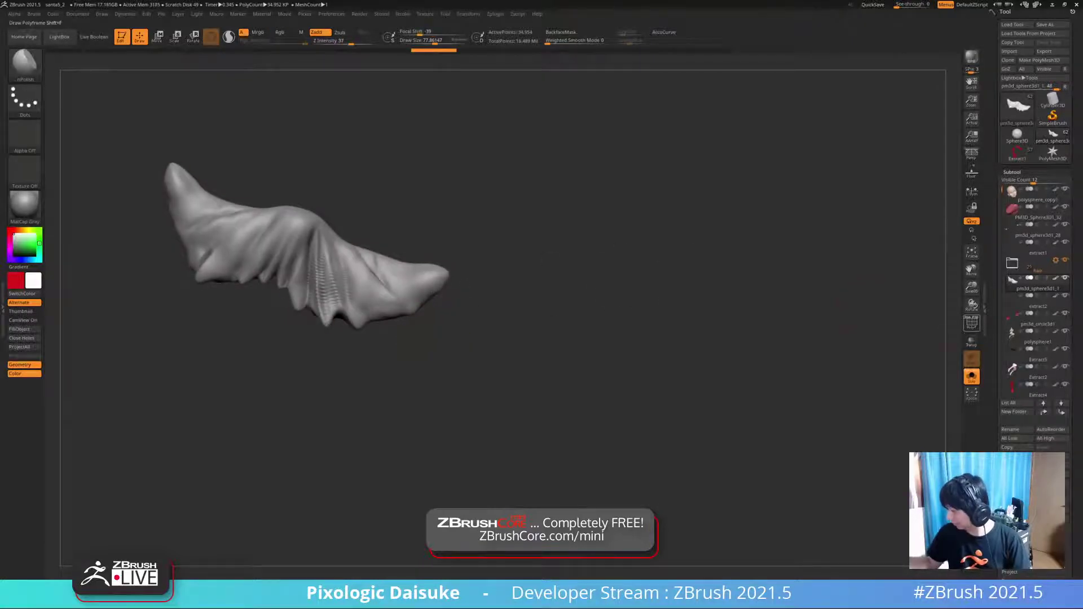
- Remesh the cloth, subdivide it twice and switch to the DamStandard brush at draw size about 34
key(1)
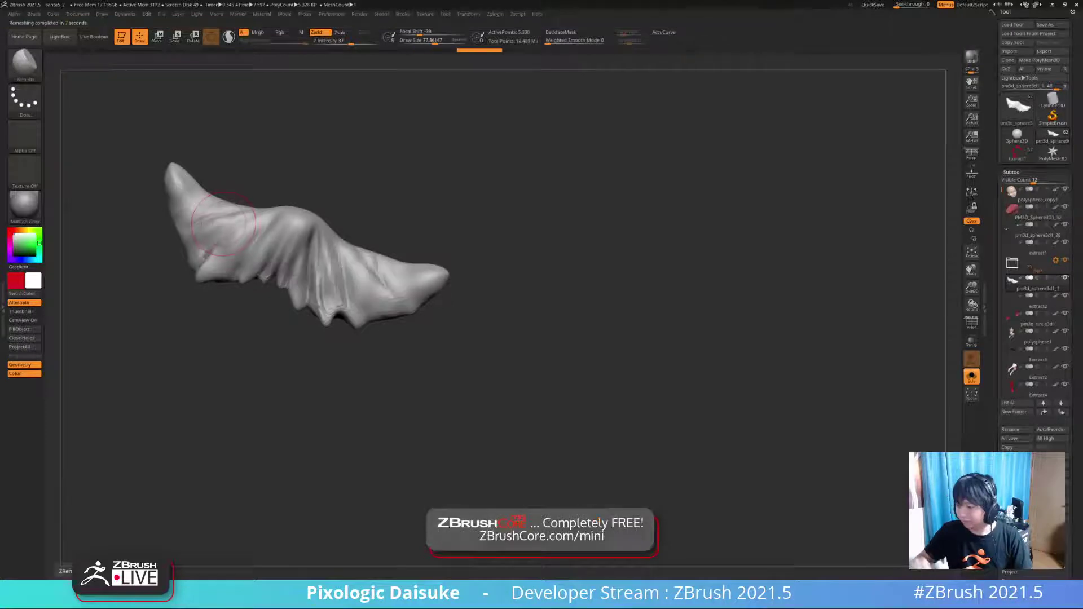
click(25, 62)
click(178, 73)
key(ctrl+d)
key(ctrl+d)
click(428, 41)
- Carve sharp creases along the cloth's central folds from the upper gather down to the lower edge
right_drag(304, 265, 303, 256)
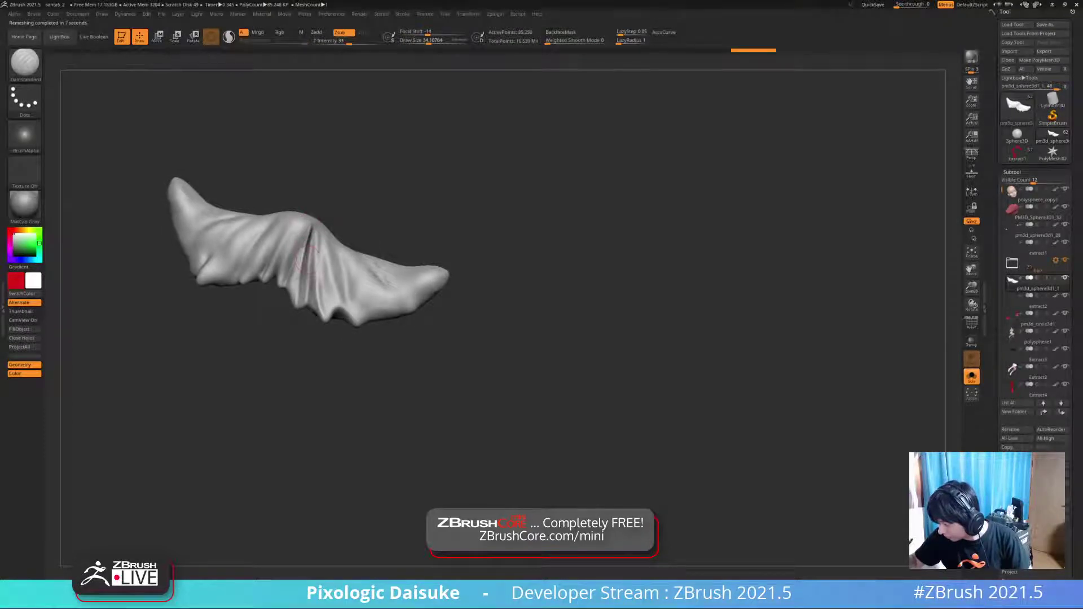
right_drag(309, 229, 308, 222)
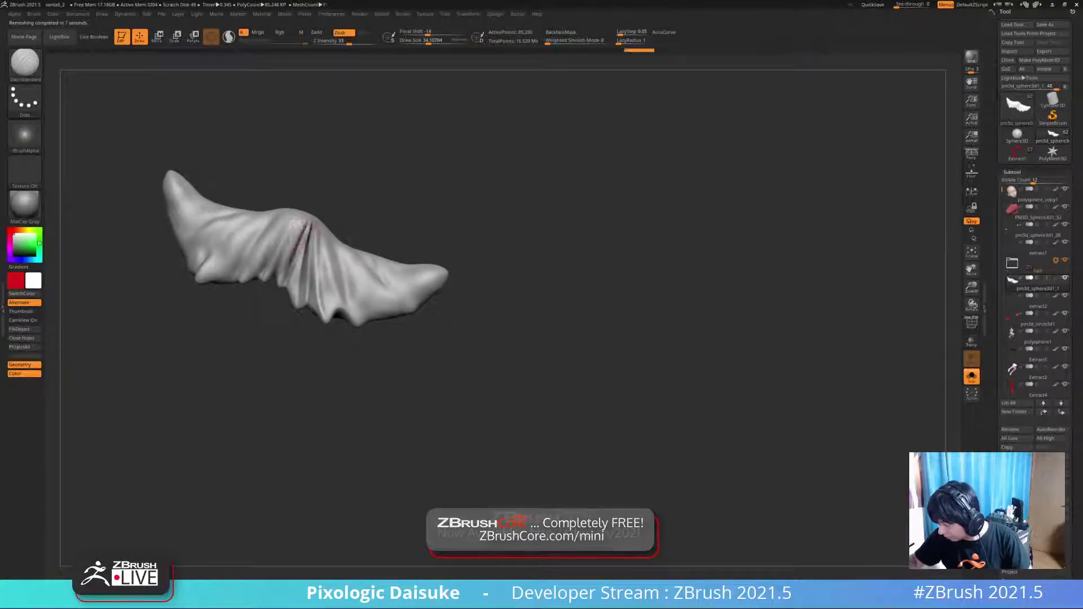
right_drag(299, 257, 318, 250)
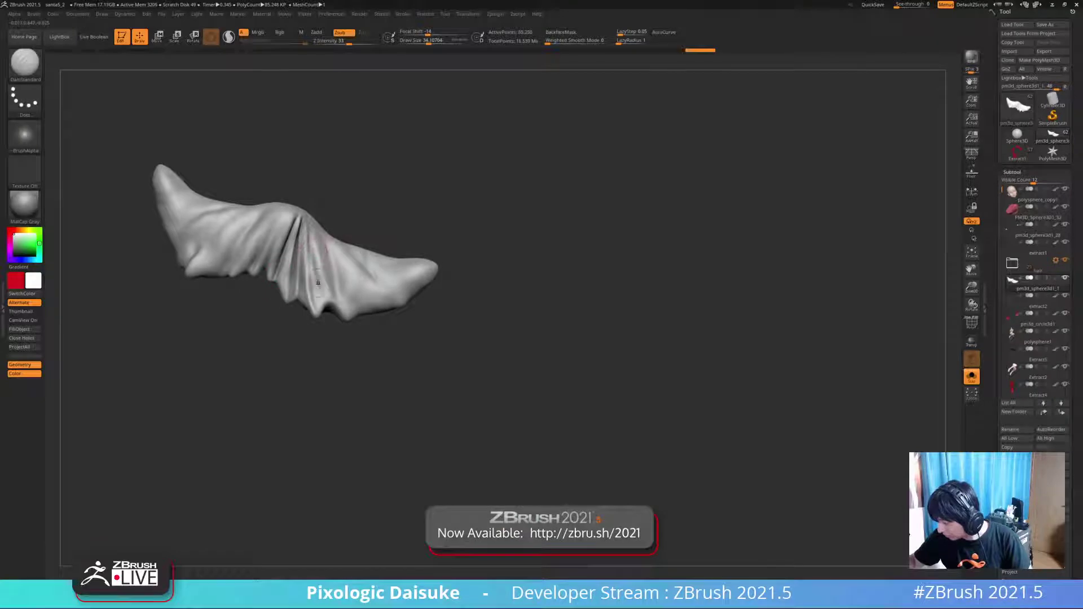
drag(324, 256, 344, 307)
key(shift)
mouse_move(314, 224)
right_down()
mouse_move(329, 246)
mouse_move(310, 255)
right_up()
drag(309, 254, 330, 302)
- Smooth the cloth just right of its central folds and carve sharp DamStandard creases down that area
key(shift)
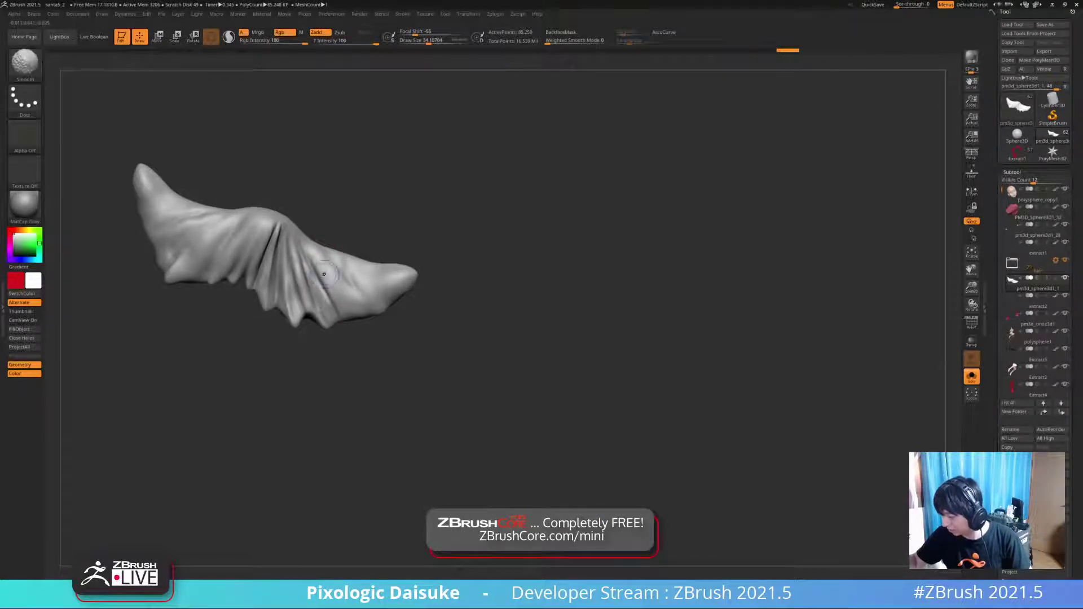
key(shift)
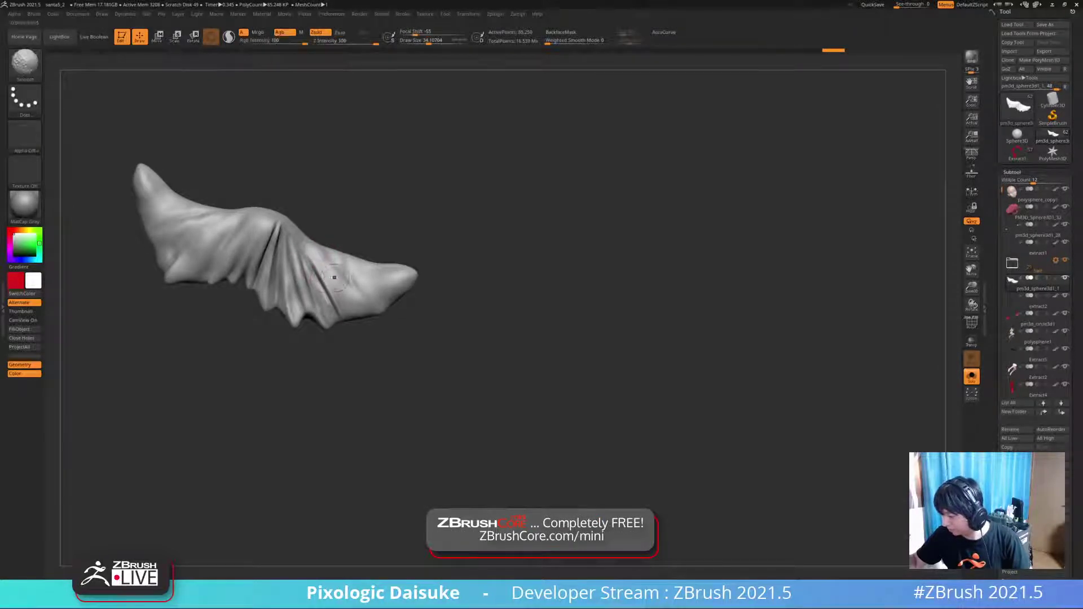
key(shift)
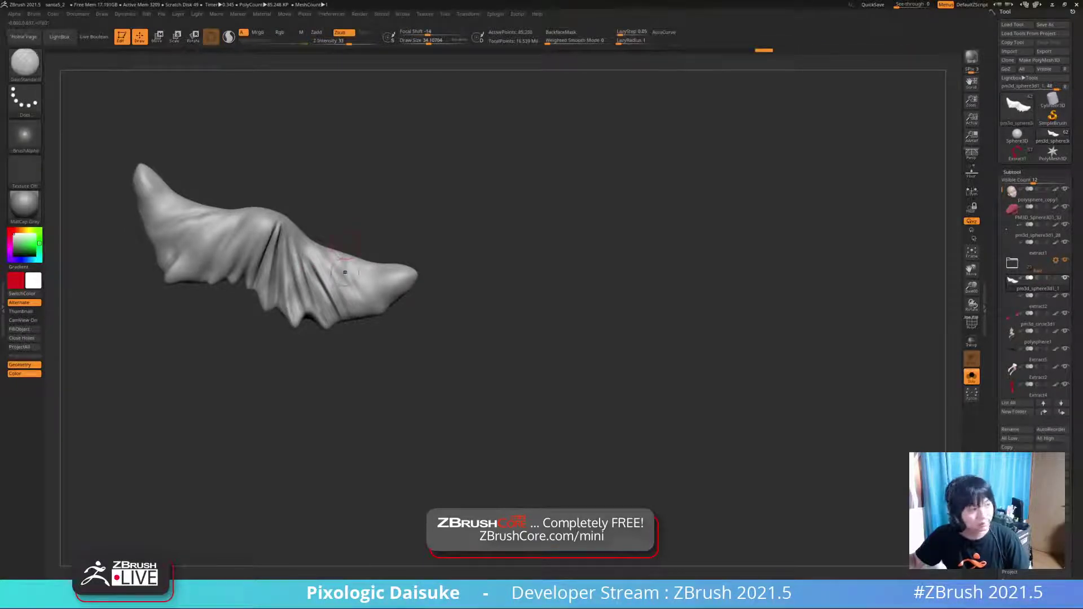
drag(367, 217, 366, 240)
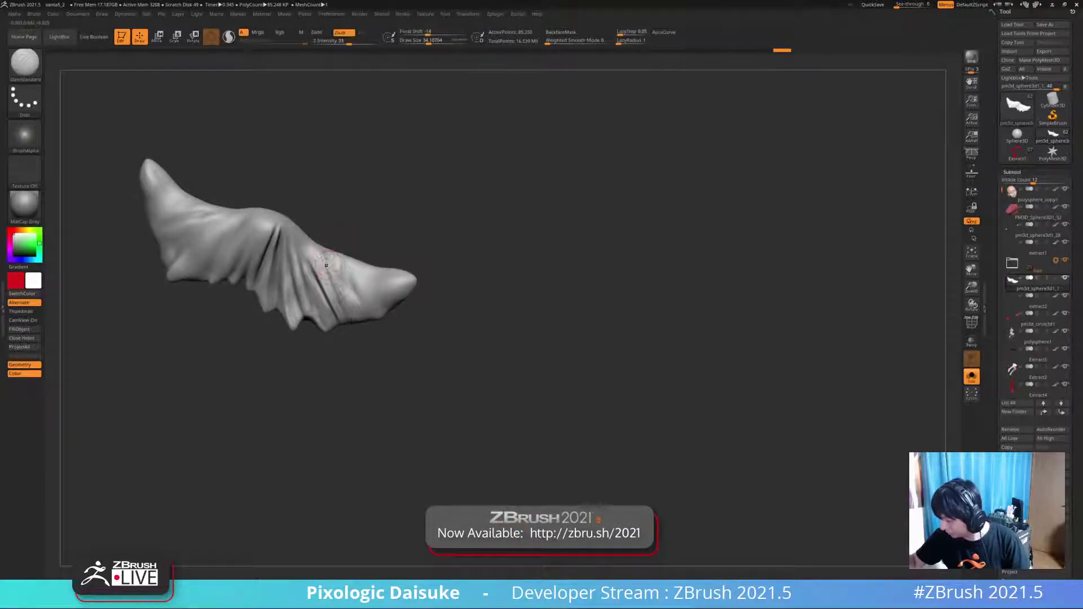
ctrl+right_drag(352, 320, 340, 257)
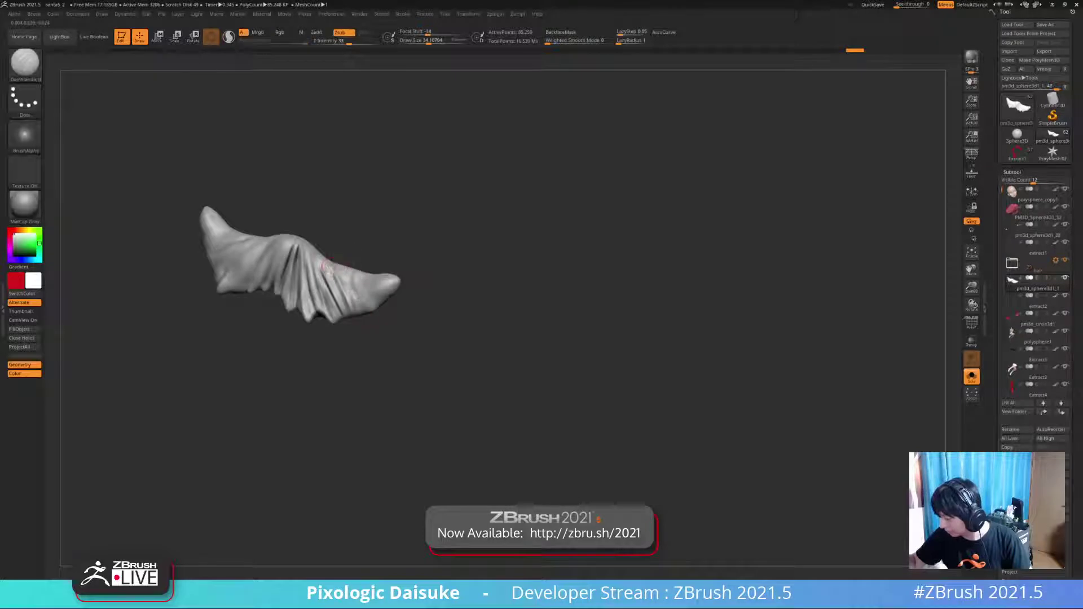
right_drag(364, 300, 350, 270)
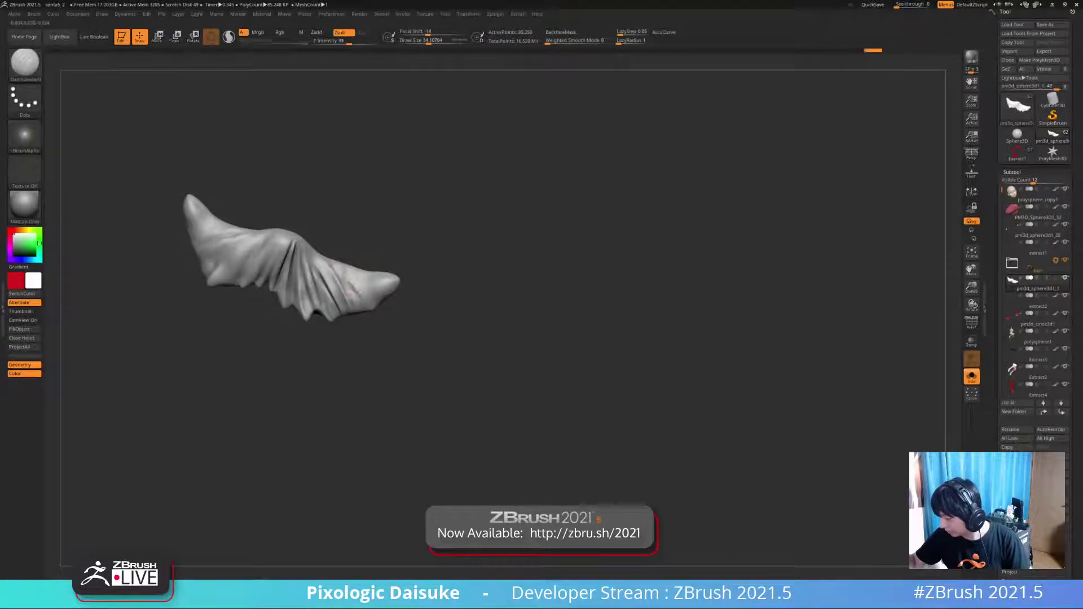
- Carve narrow creases across the cloth's right wing toward its lower edge, smoothing the surface between them
shift+drag(356, 285, 359, 282)
mouse_move(359, 282)
right_down()
mouse_move(395, 277)
mouse_move(370, 265)
mouse_move(389, 237)
mouse_move(337, 257)
mouse_move(356, 276)
mouse_move(332, 237)
right_up()
drag(338, 305, 344, 337)
right_drag(342, 326, 345, 295)
shift+drag(343, 286, 373, 316)
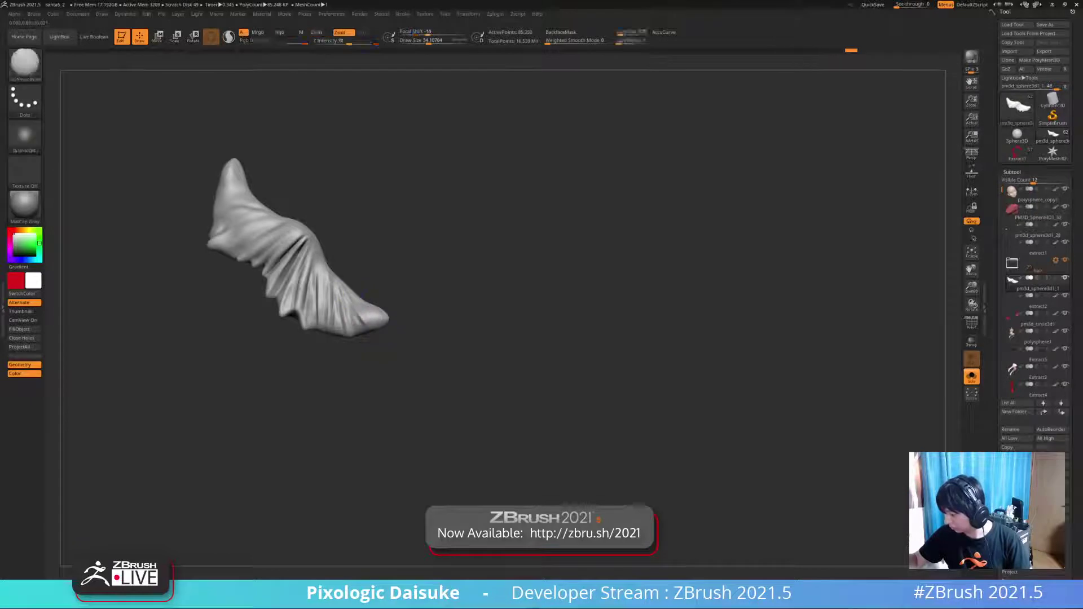
mouse_move(360, 300)
right_down()
mouse_move(356, 322)
mouse_move(362, 287)
right_up()
key(shift)
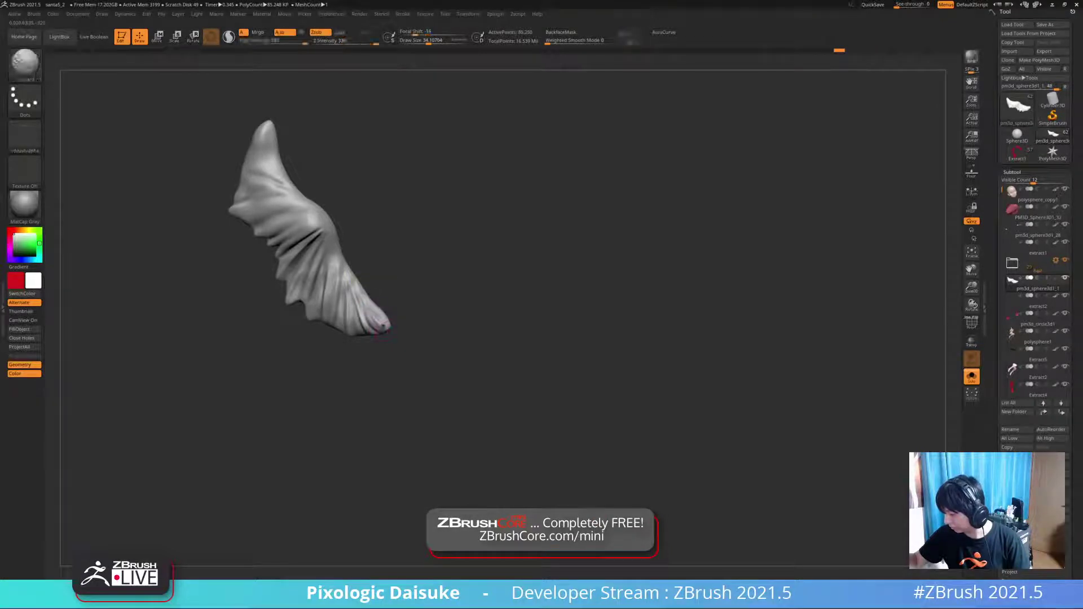
- Extend the creases out to the cloth's rounded right tip and soften them there
drag(372, 303, 349, 292)
right_drag(350, 292, 364, 300)
ctrl+right_drag(364, 300, 373, 315)
drag(366, 305, 377, 322)
key(shift)
ctrl+right_drag(380, 317, 341, 373)
mouse_move(341, 372)
alt+right_down()
mouse_move(384, 339)
mouse_move(304, 264)
mouse_move(286, 291)
mouse_move(304, 271)
mouse_move(297, 283)
alt+right_up()
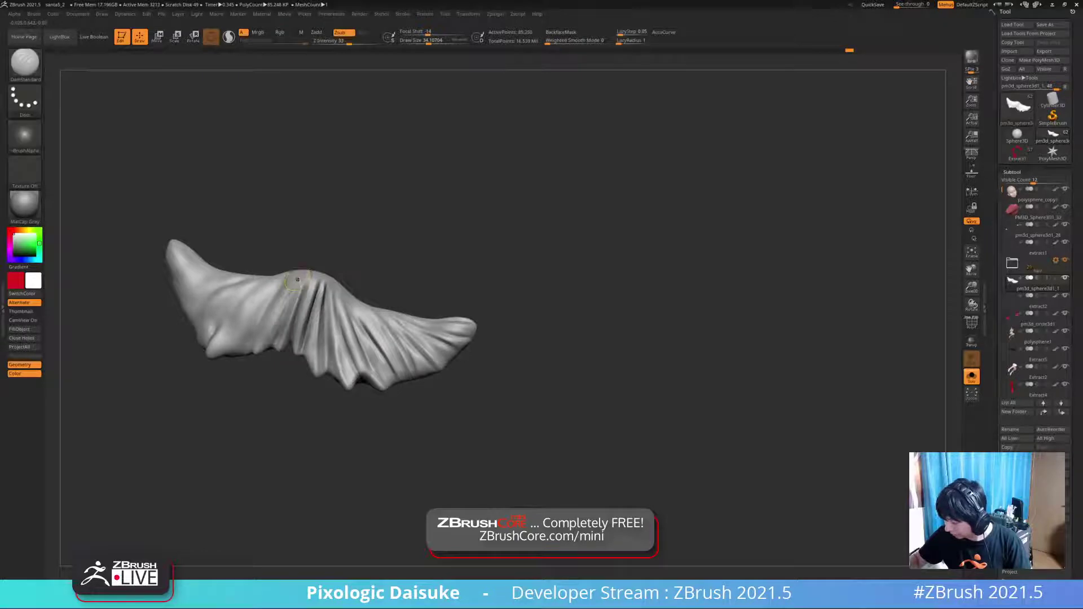
- Carve creases into the folds just left of the cloth's central gather
mouse_move(297, 282)
ctrl+right_down()
mouse_move(299, 269)
mouse_move(330, 302)
mouse_move(284, 289)
ctrl+right_up()
key(alt+shift+s)
key(alt+shift+s)
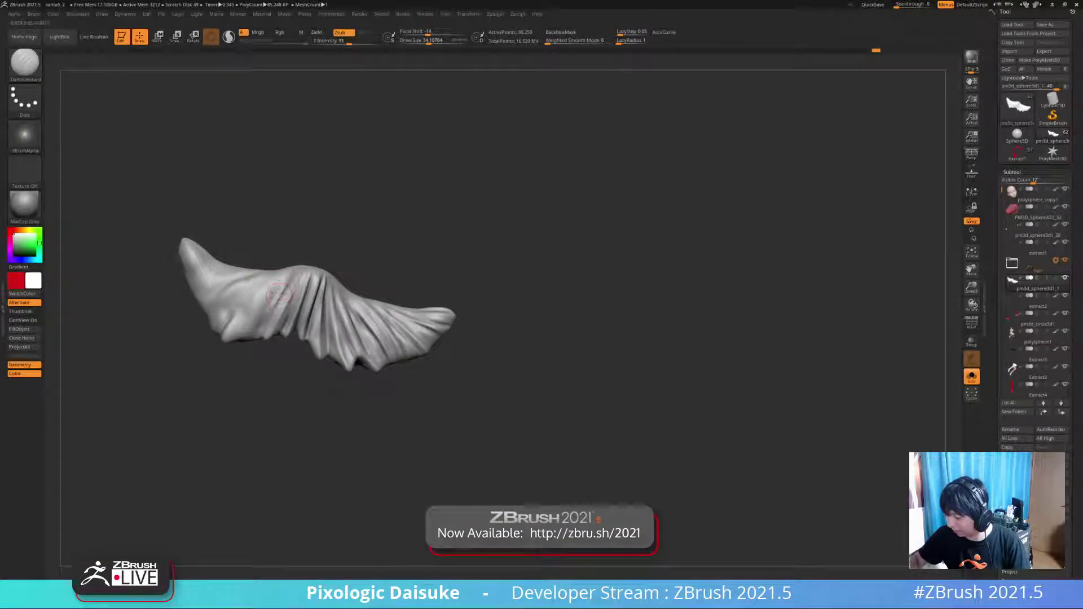
drag(281, 295, 289, 277)
mouse_move(289, 277)
ctrl+right_down()
mouse_move(294, 265)
mouse_move(350, 263)
ctrl+right_up()
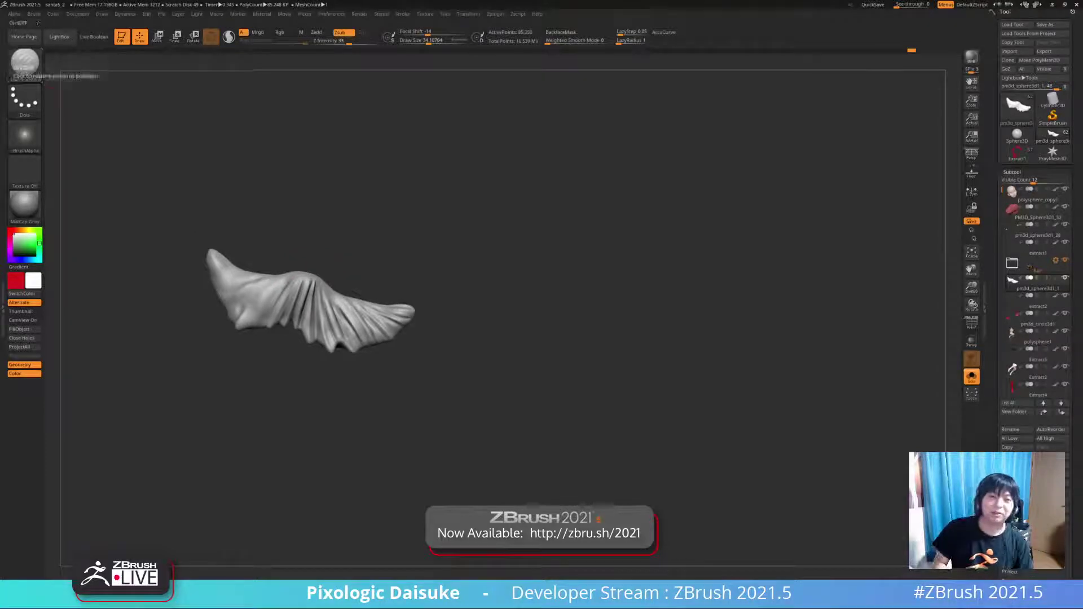
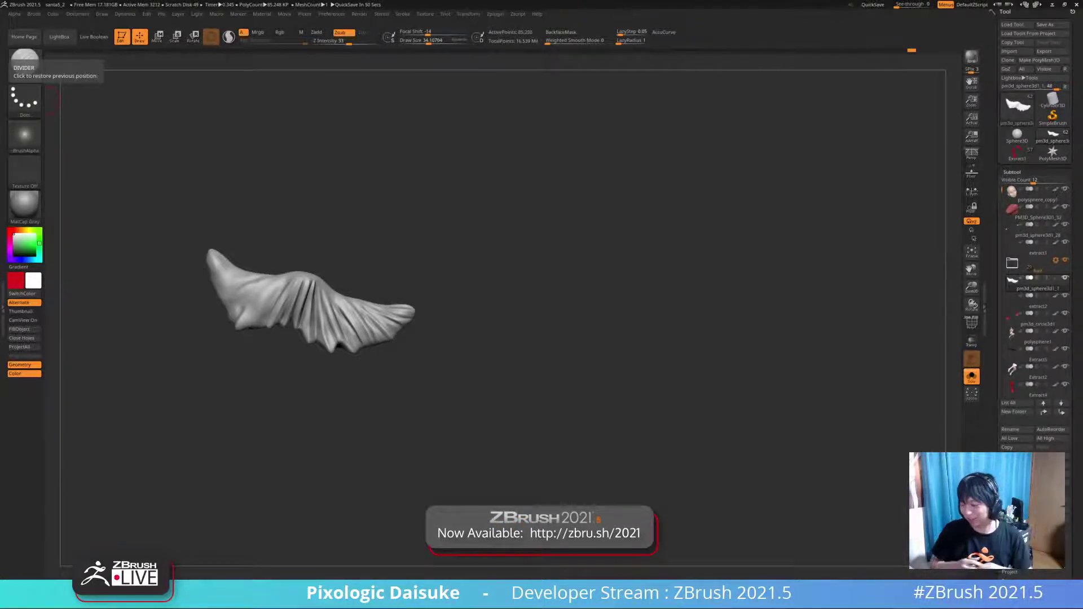
- Carve long creases from the cloth's lower left corner up toward the central gather
right_drag(360, 304, 351, 305)
ctrl+right_drag(277, 281, 285, 290)
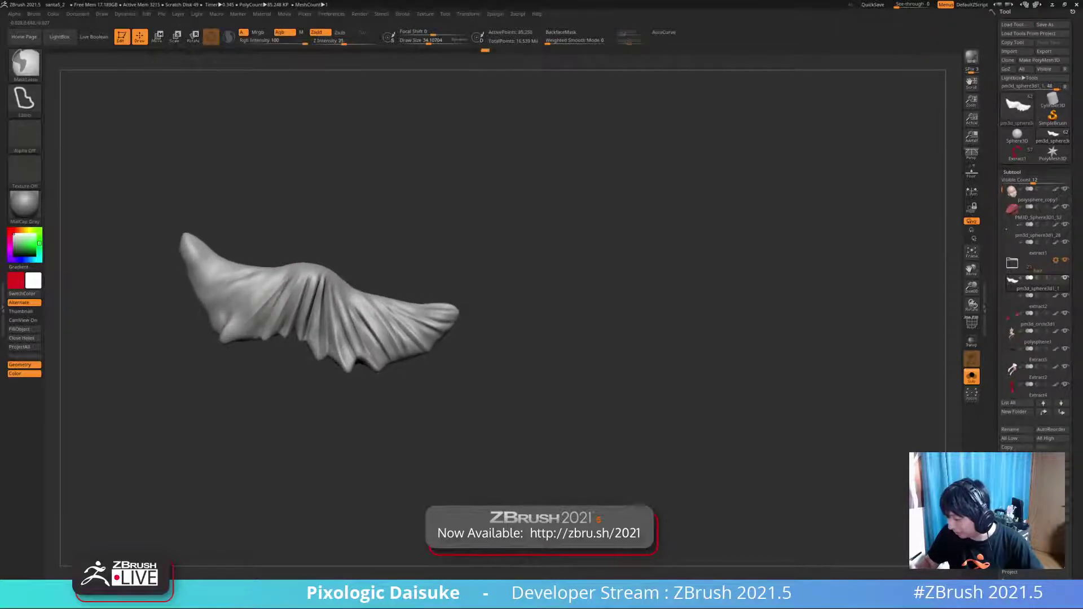
drag(230, 327, 280, 288)
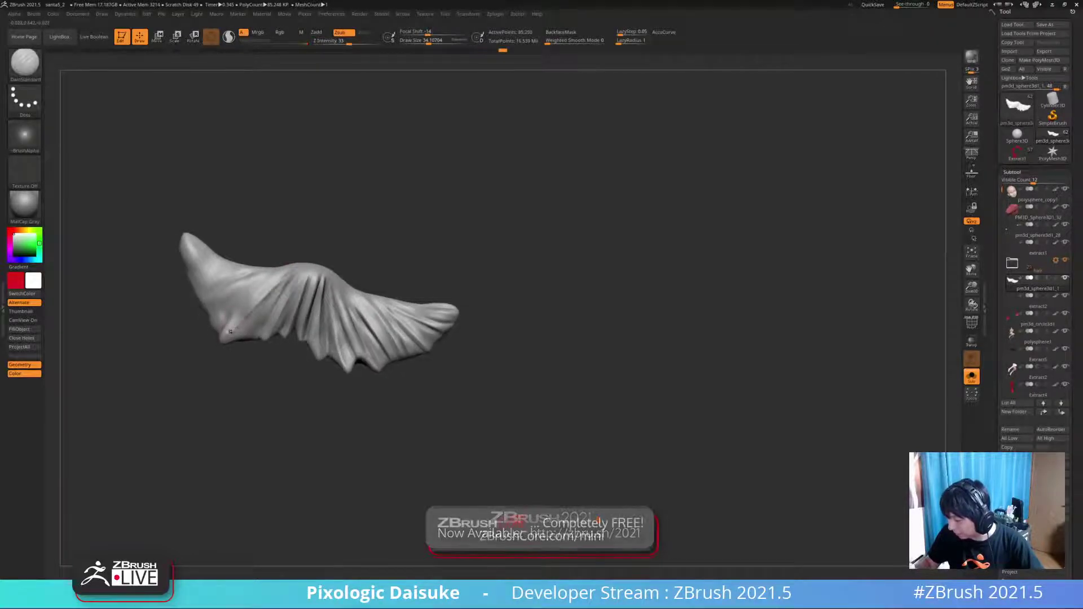
mouse_move(254, 314)
ctrl+right_down()
mouse_move(265, 302)
mouse_move(223, 274)
ctrl+right_up()
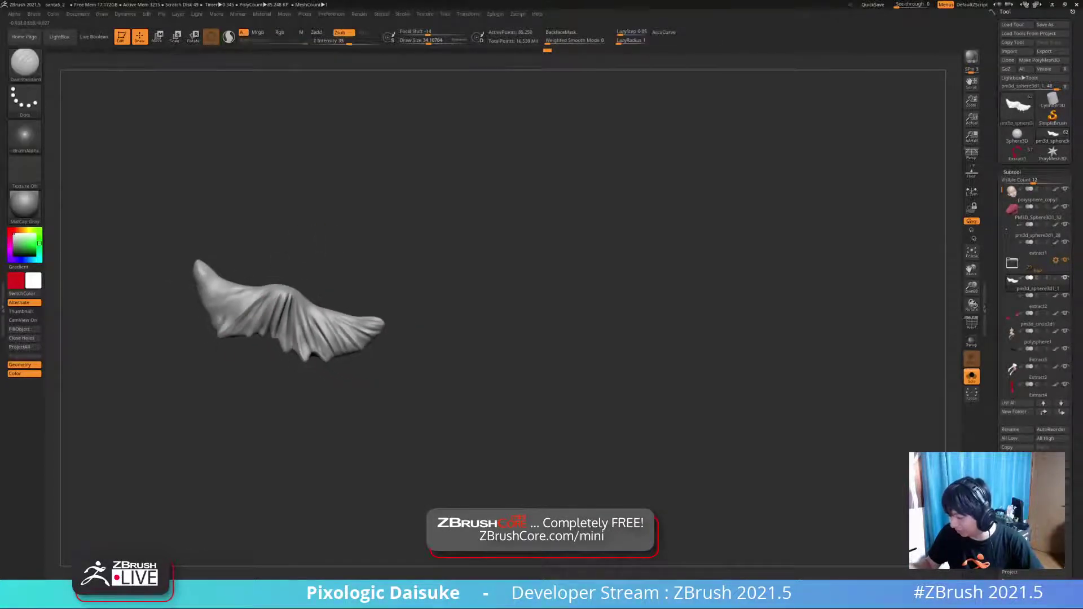
key(alt+shift+s)
key(alt+shift+s)
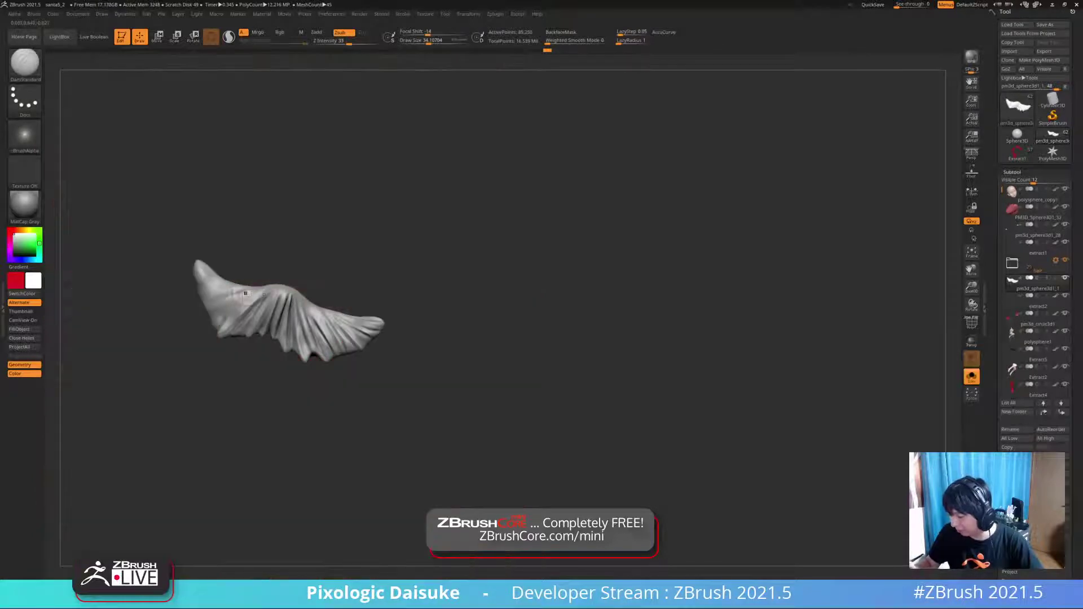
mouse_move(257, 290)
right_down()
mouse_move(282, 293)
mouse_move(251, 293)
mouse_move(254, 332)
right_up()
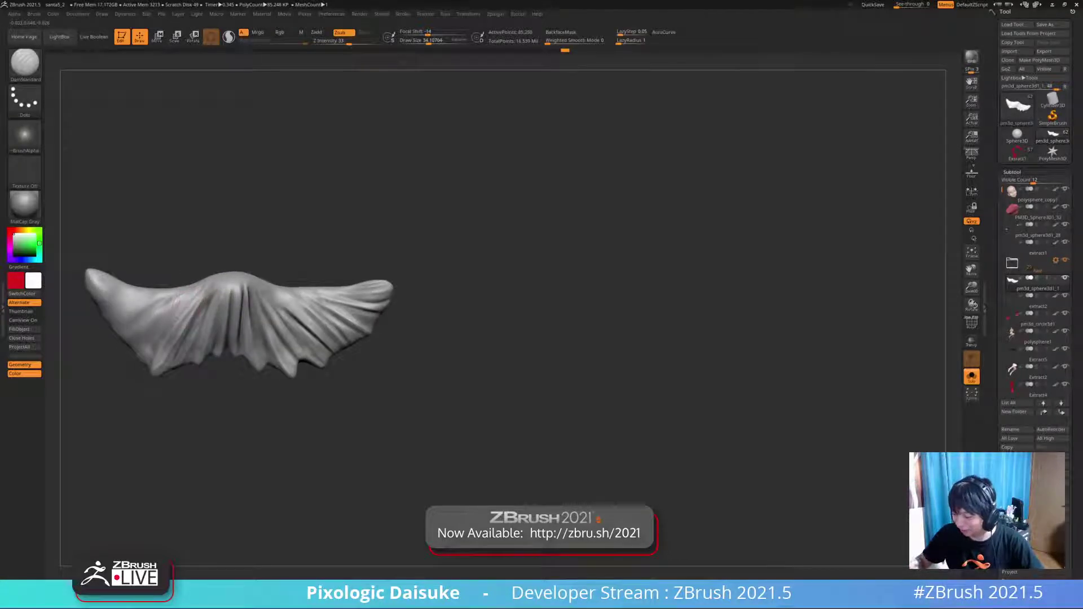
- Carve creases from the middle of the cloth's left wing into the central gather and smooth their outer ends
ctrl+right_drag(161, 336, 252, 338)
alt+right_drag(226, 272, 273, 167)
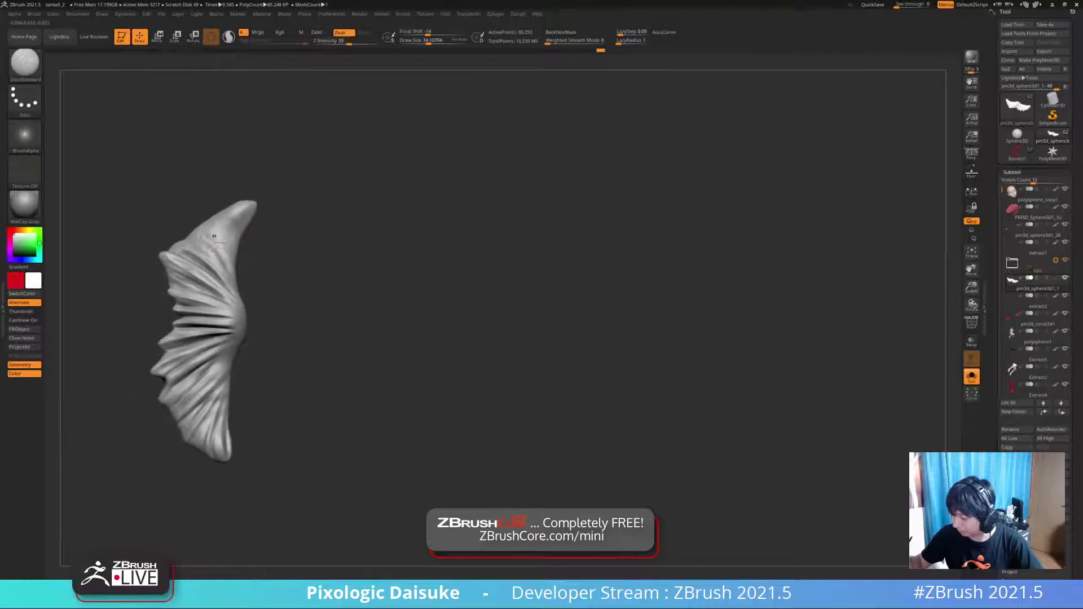
drag(221, 251, 237, 295)
right_drag(237, 295, 226, 276)
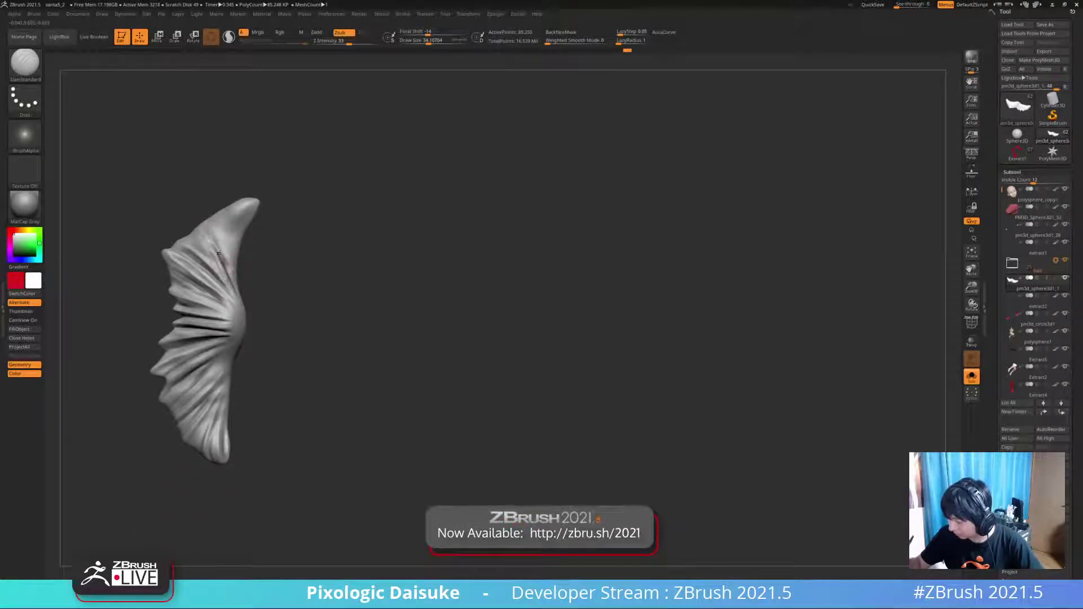
key(shift)
shift+drag(205, 232, 217, 243)
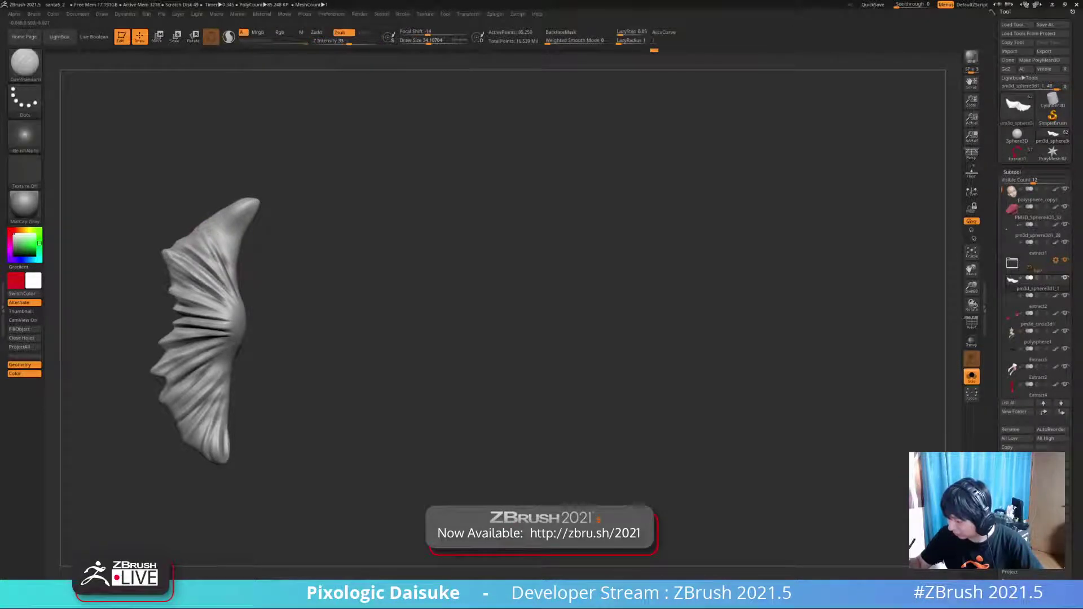
- Extend the left wing's creases toward its tip and smooth the surface around the tip
ctrl+right_drag(215, 264, 218, 229)
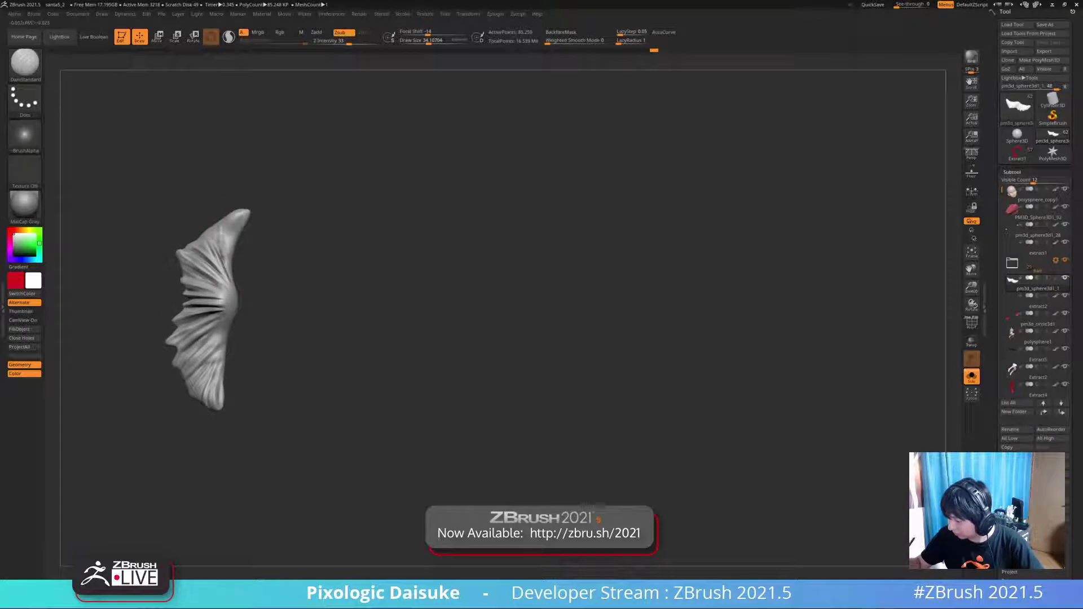
key(shift)
right_drag(230, 234, 238, 214)
key(shift)
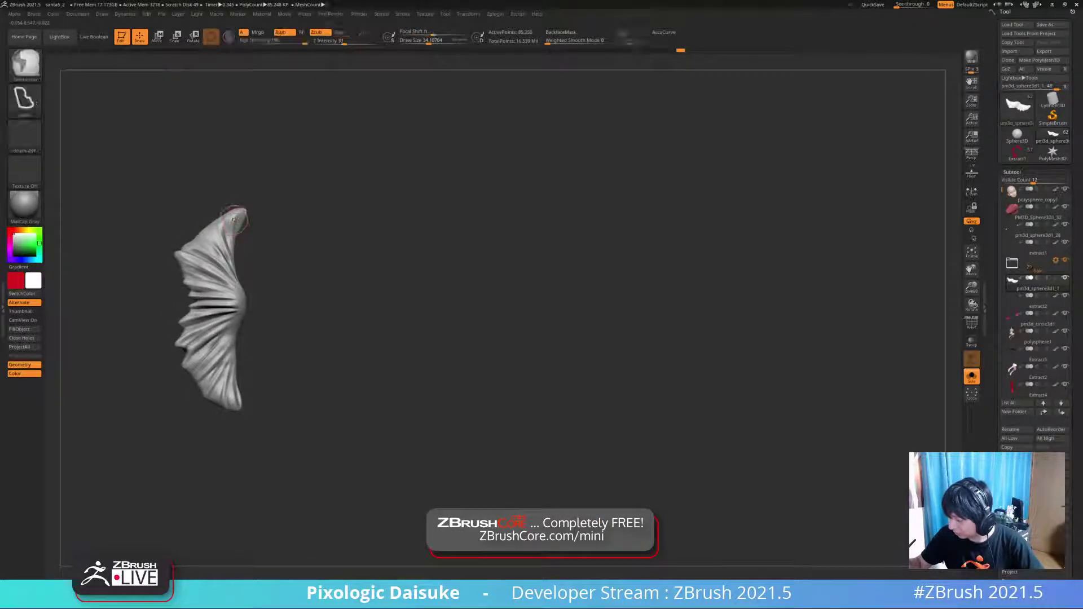
right_drag(231, 252, 236, 214)
shift+drag(235, 215, 239, 210)
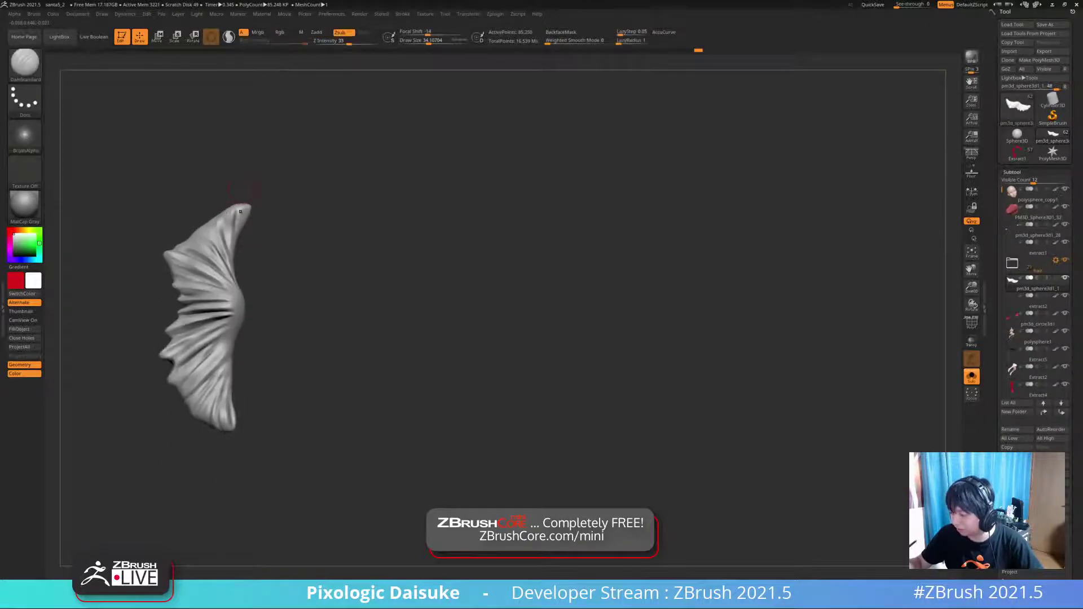
right_drag(239, 211, 231, 232)
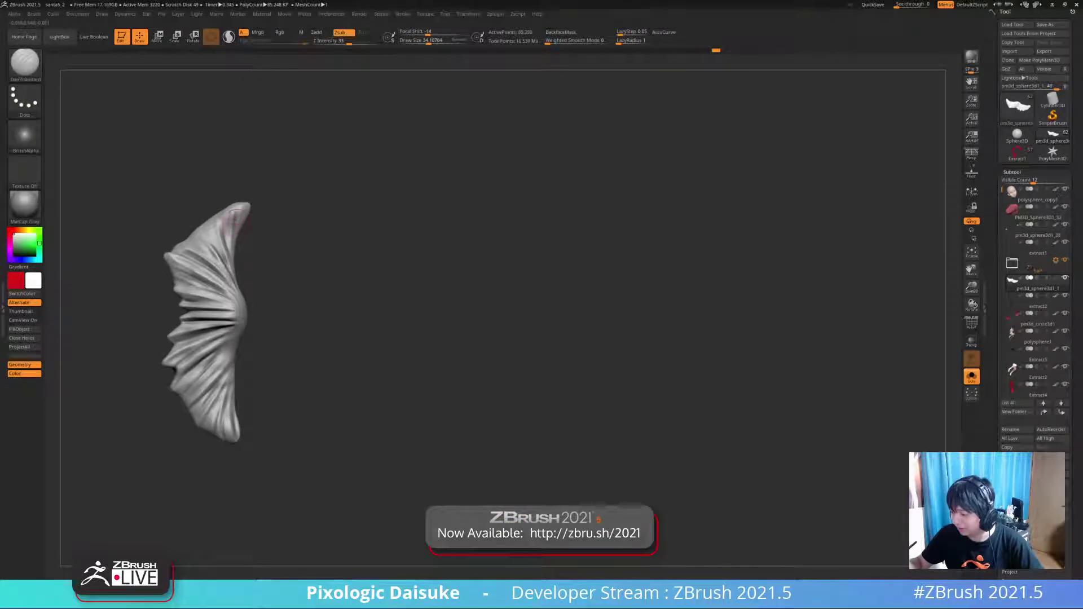
- Carve a crease along the left wing's upper edge and deepen the folds beside it
drag(237, 220, 234, 262)
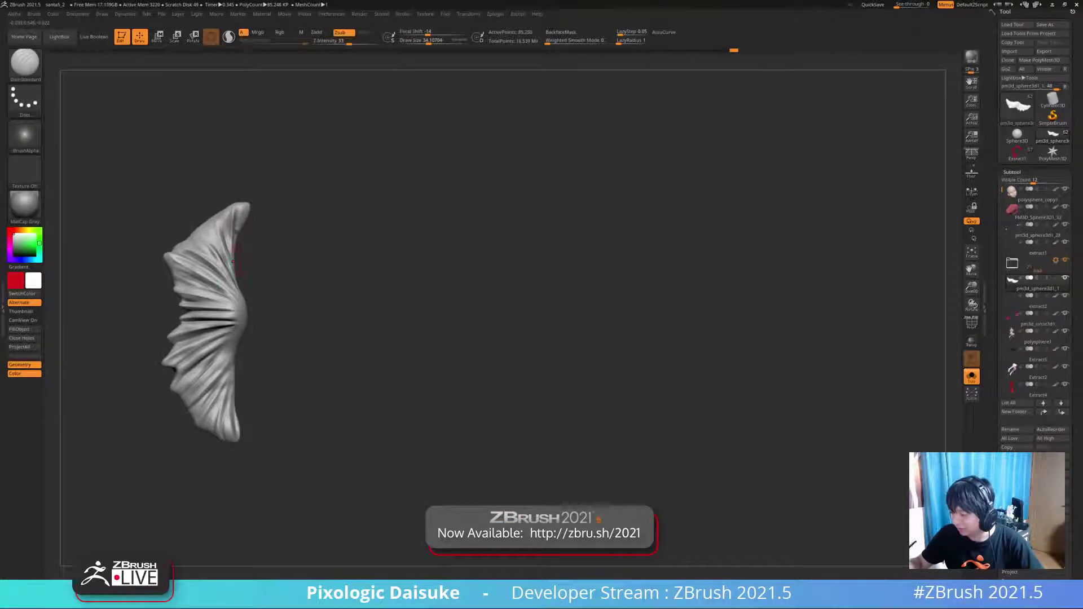
mouse_move(240, 226)
ctrl+right_down()
mouse_move(240, 195)
mouse_move(254, 186)
mouse_move(246, 221)
ctrl+right_up()
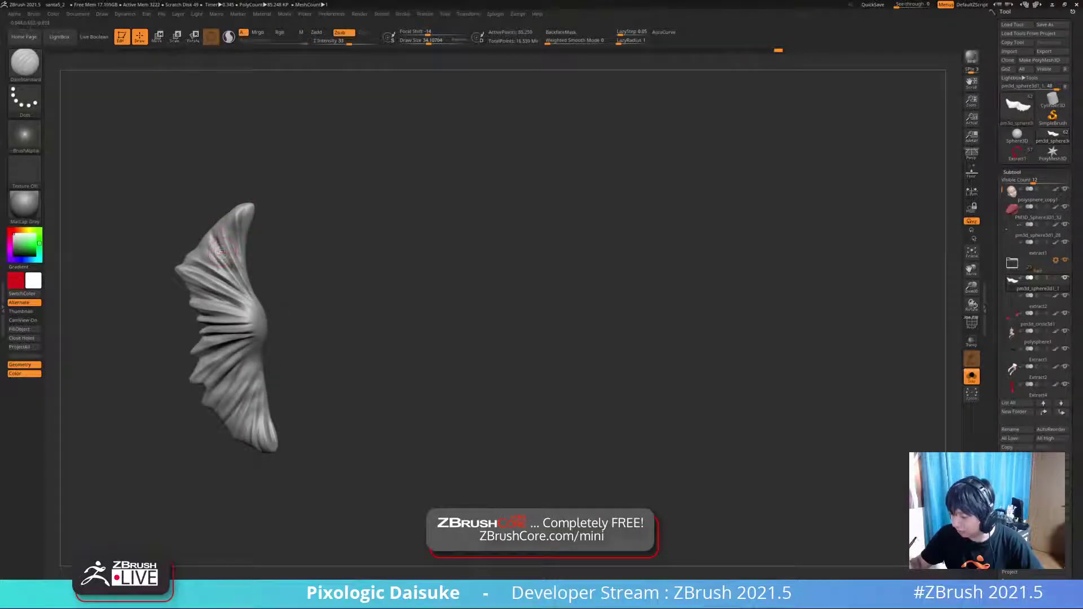
drag(222, 246, 224, 252)
ctrl+right_drag(223, 252, 224, 221)
mouse_move(224, 221)
right_down()
mouse_move(214, 225)
mouse_move(234, 221)
mouse_move(213, 212)
right_up()
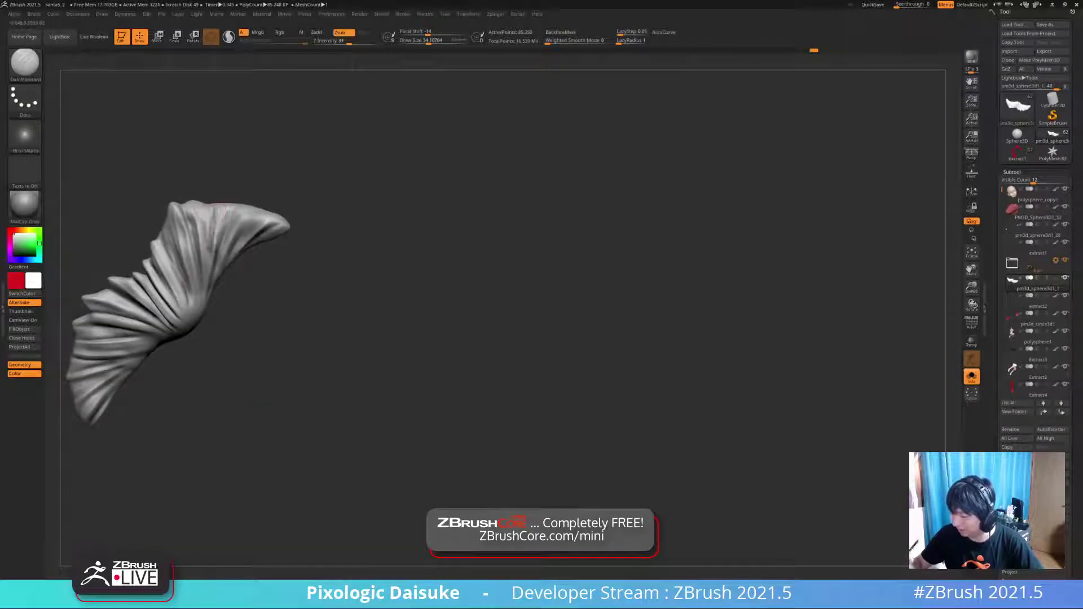
- Carve additional creases between the existing folds of the cloth's left wing, running from the gather to the lower edge
key(ctrl+shift+z)
key(ctrl+shift+z)
key(ctrl+shift+z)
mouse_move(209, 210)
right_down()
mouse_move(197, 225)
mouse_move(237, 226)
mouse_move(243, 197)
mouse_move(254, 237)
mouse_move(239, 244)
right_up()
key(ctrl+shift+z)
key(shift+s)
mouse_move(344, 345)
right_down()
mouse_move(378, 337)
mouse_move(322, 354)
mouse_move(335, 305)
right_up()
key(shift+s)
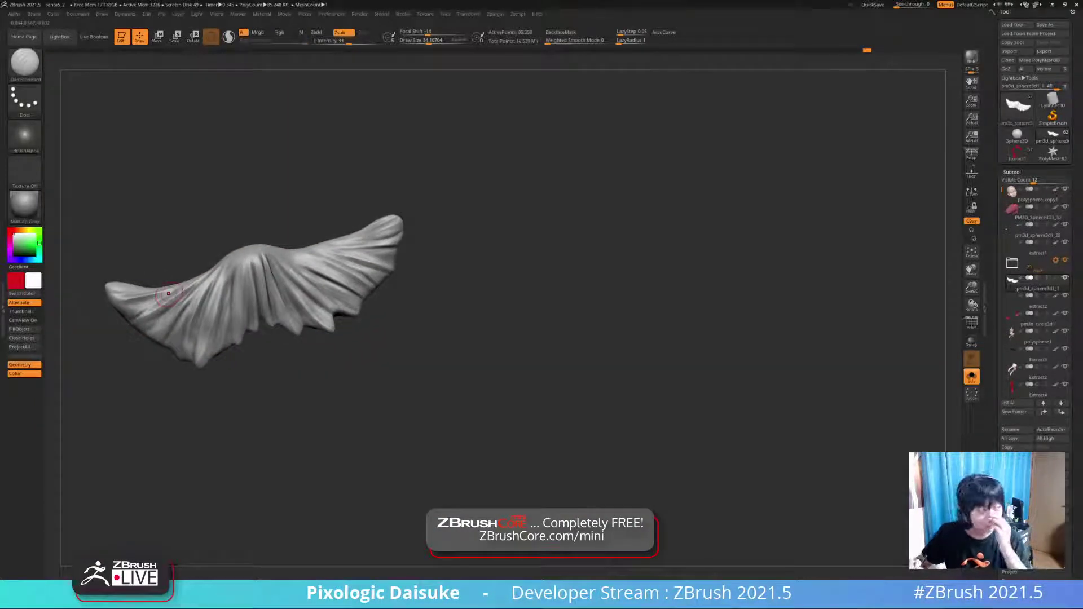
- Carve fine creases across the cloth's left tip and down toward the lower left corner
right_drag(168, 293, 153, 308)
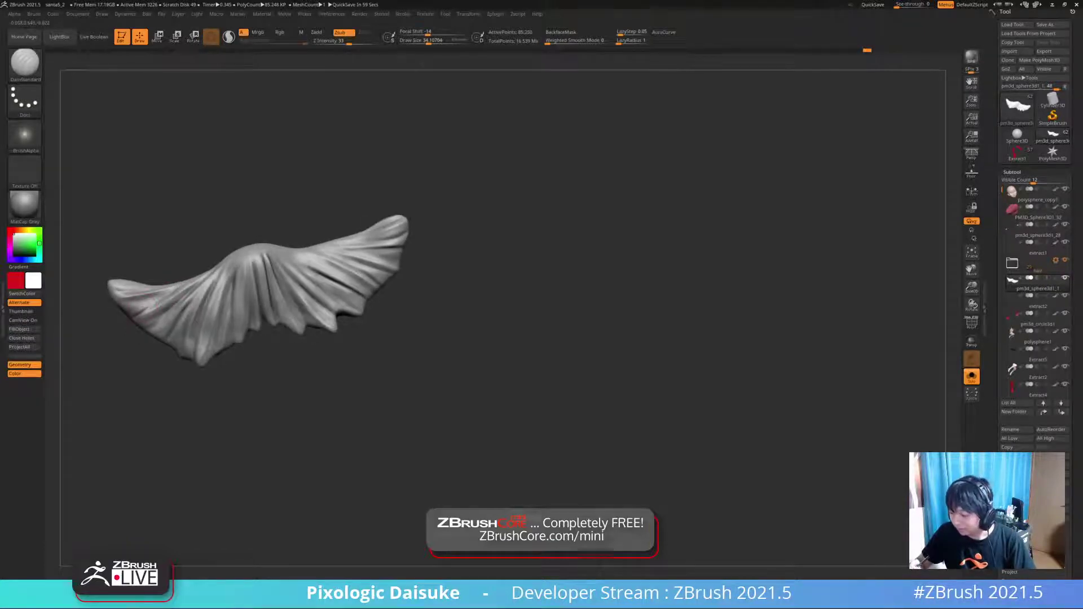
mouse_move(236, 168)
ctrl+right_down()
mouse_move(239, 188)
mouse_move(267, 199)
mouse_move(406, 165)
ctrl+right_up()
ctrl+right_drag(406, 165, 406, 192)
drag(252, 286, 273, 273)
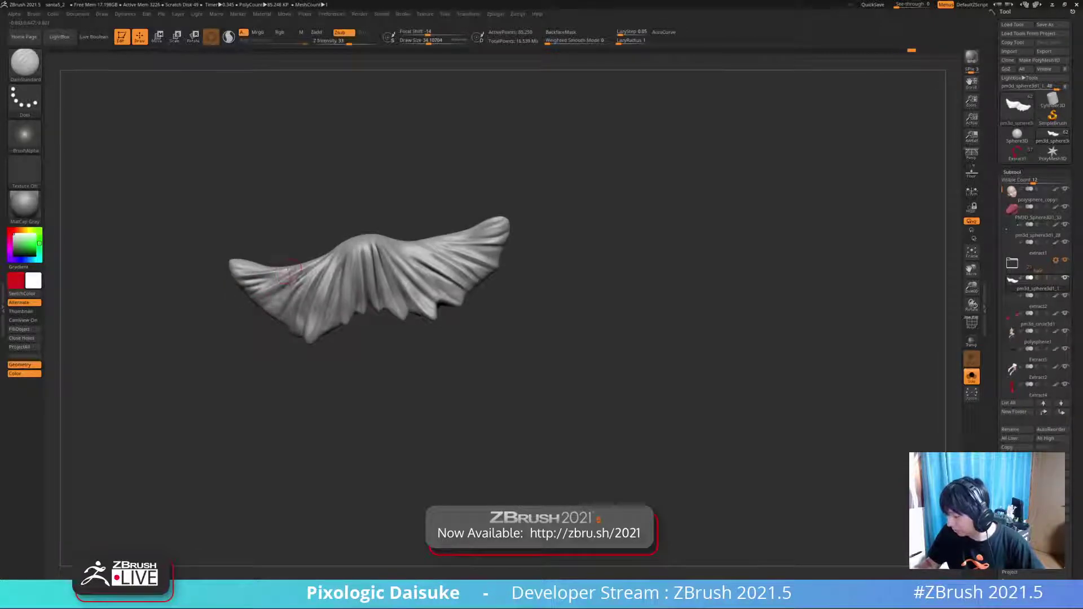
alt+right_drag(309, 263, 265, 304)
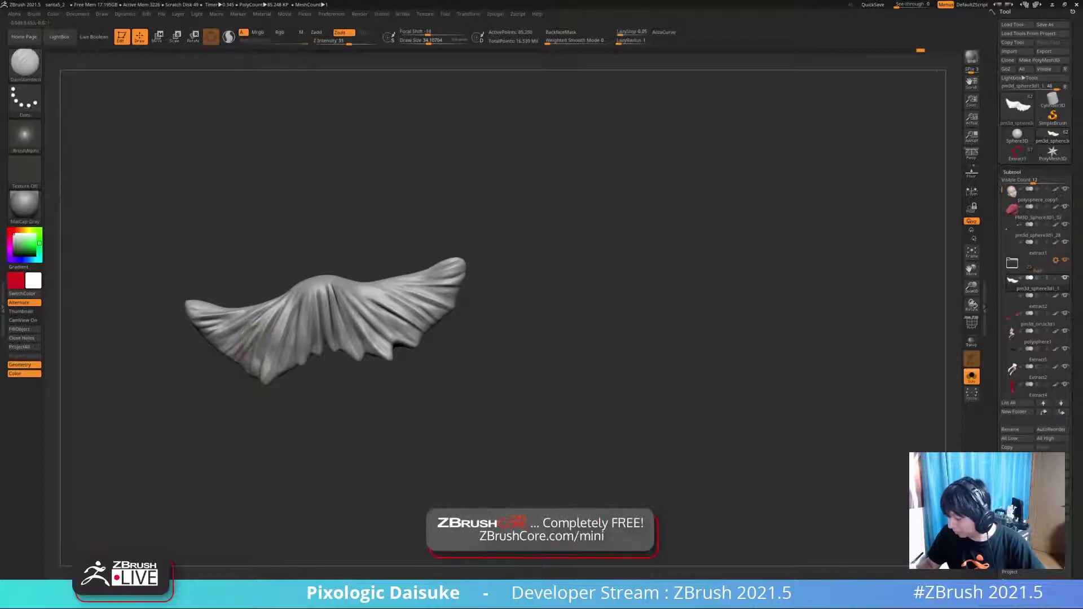
ctrl+right_drag(300, 284, 300, 254)
mouse_move(301, 254)
alt+right_down()
mouse_move(263, 249)
mouse_move(215, 317)
mouse_move(224, 330)
alt+right_up()
mouse_move(224, 330)
right_down()
mouse_move(214, 335)
mouse_move(253, 296)
mouse_move(195, 325)
right_up()
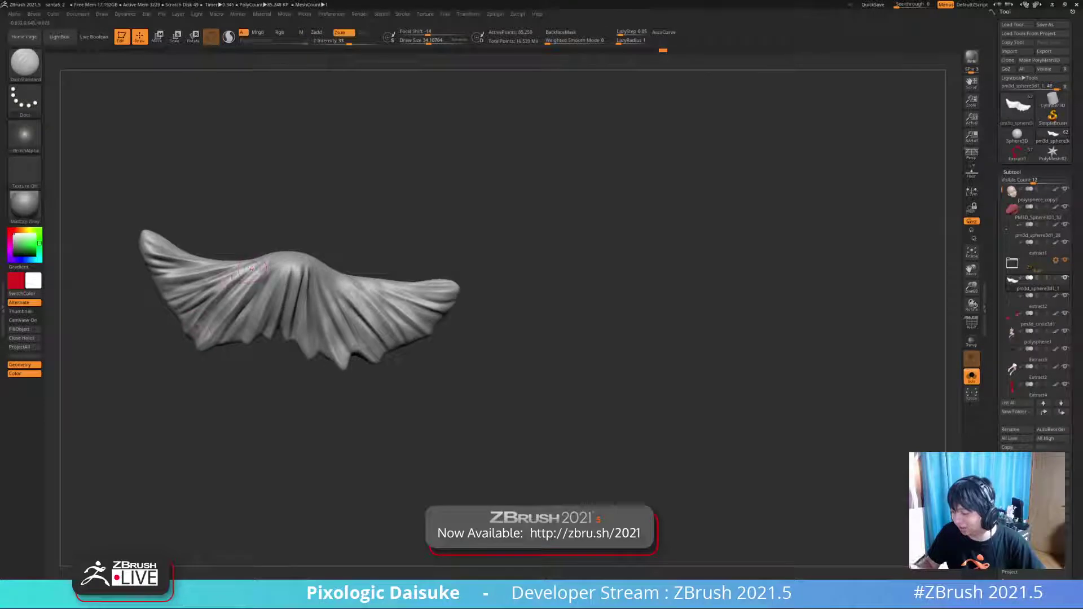
- Carve finer creases between the existing folds on the cloth's right wing
right_drag(252, 268, 290, 261)
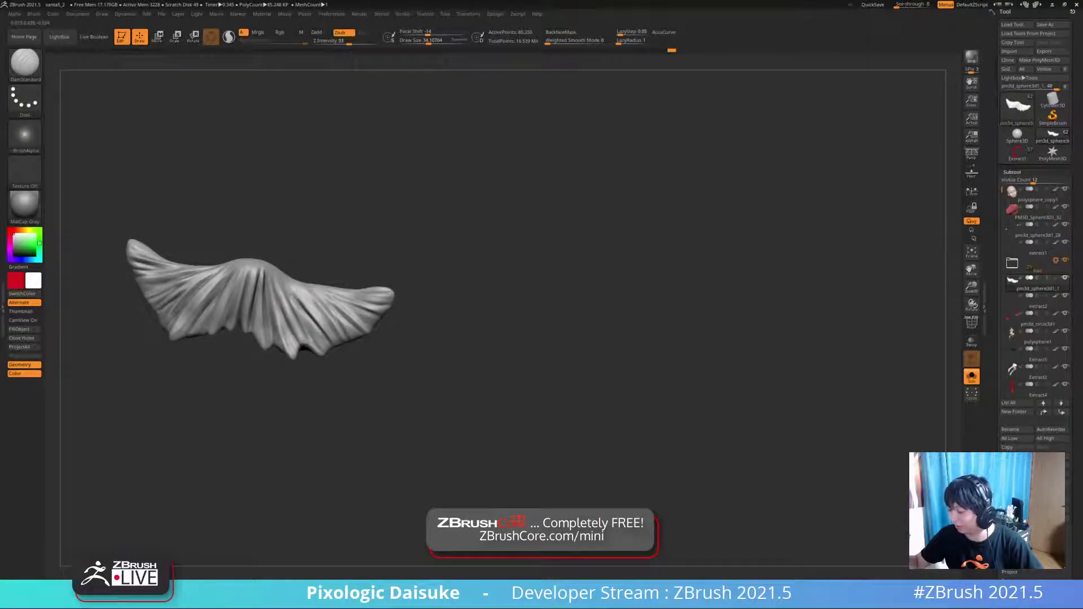
mouse_move(292, 287)
right_down()
mouse_move(298, 300)
mouse_move(318, 301)
mouse_move(283, 288)
mouse_move(318, 290)
right_up()
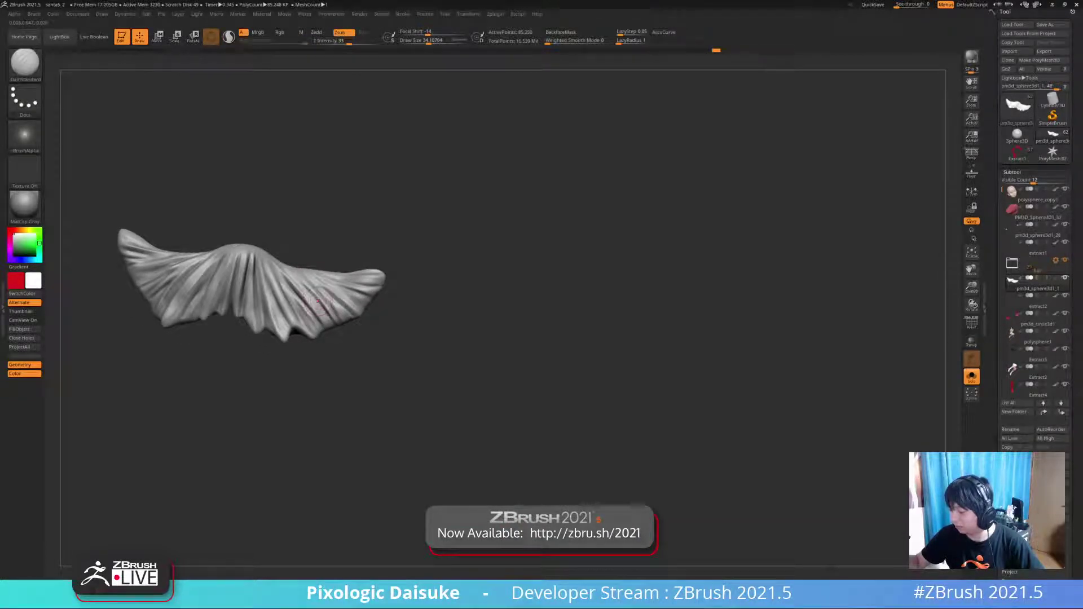
right_drag(302, 283, 324, 285)
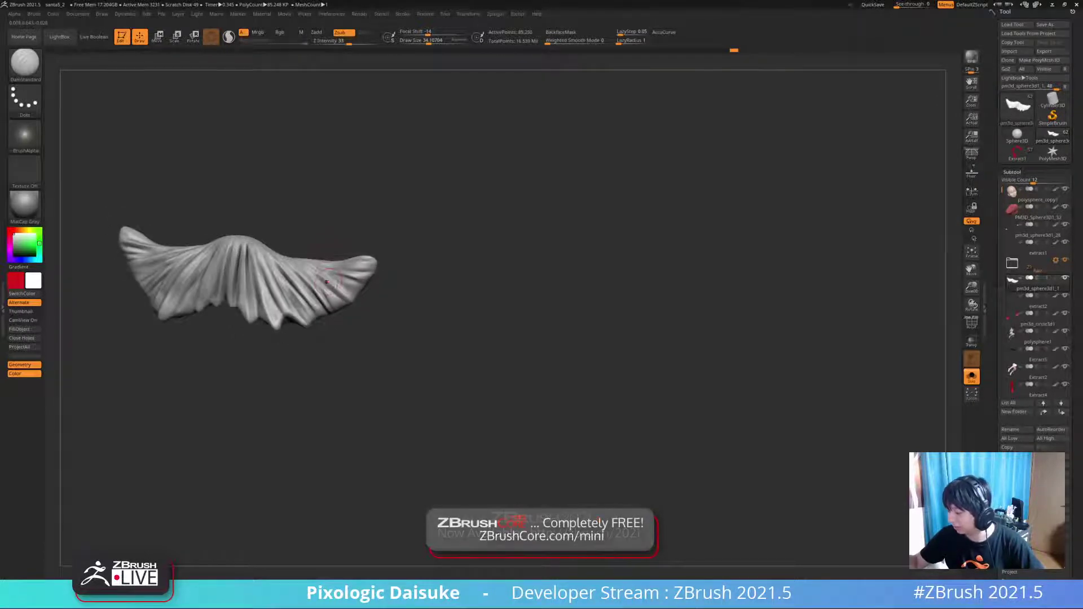
- Carve further DamStandard creases into the folds near the tip of the cloth's right wing
drag(248, 383, 228, 386)
mouse_move(330, 267)
ctrl+right_down()
mouse_move(330, 242)
mouse_move(316, 260)
mouse_move(330, 242)
mouse_move(331, 267)
ctrl+right_up()
drag(331, 267, 355, 310)
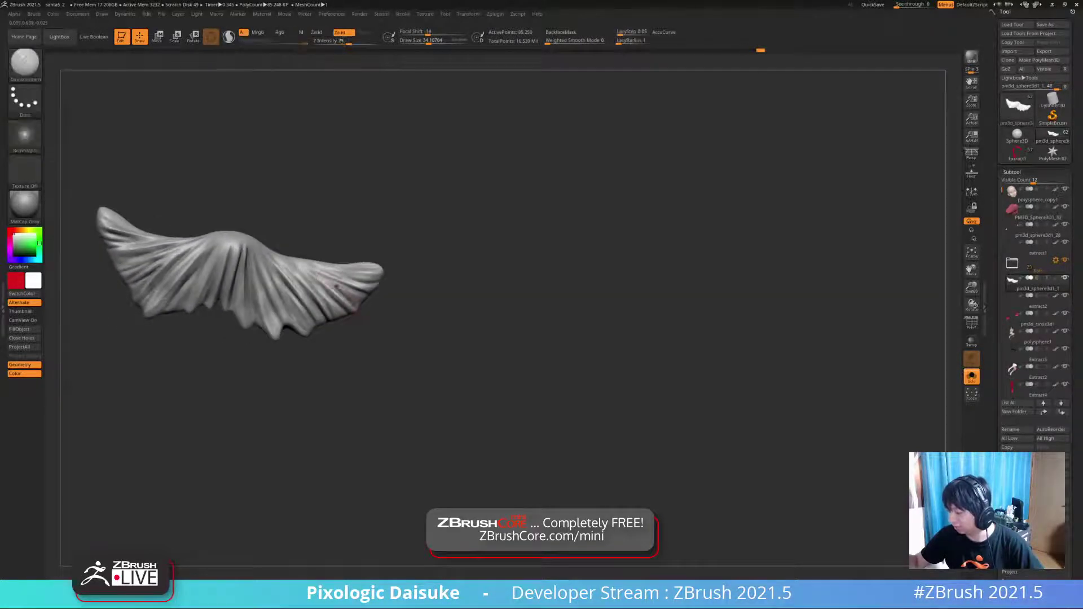
right_drag(355, 310, 342, 335)
drag(340, 334, 245, 268)
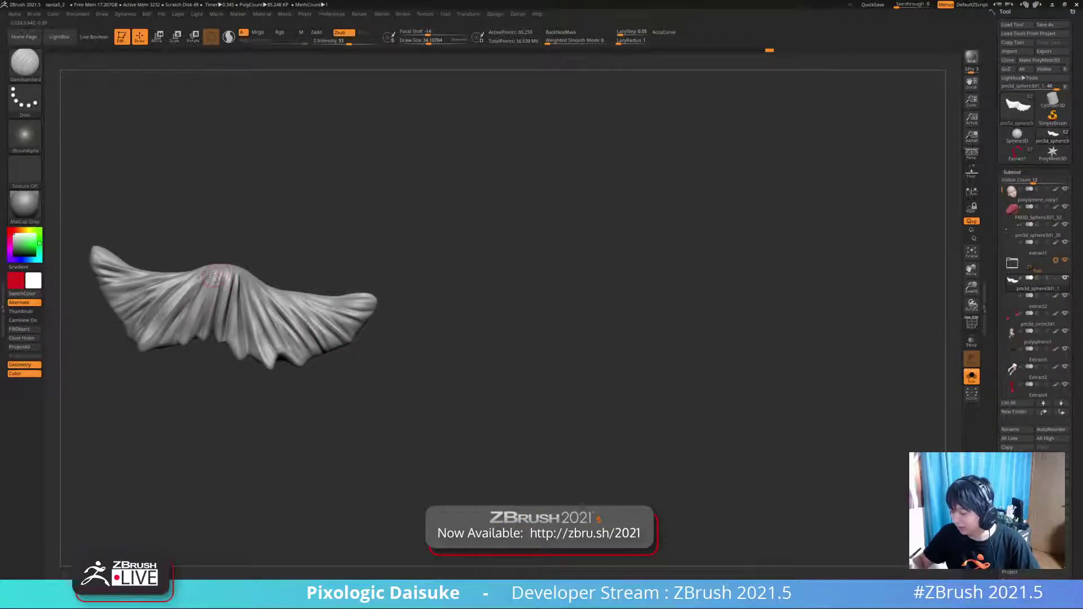
- Carve short creases across the top of the cloth's central gather
drag(215, 277, 198, 279)
alt+right_drag(198, 278, 230, 242)
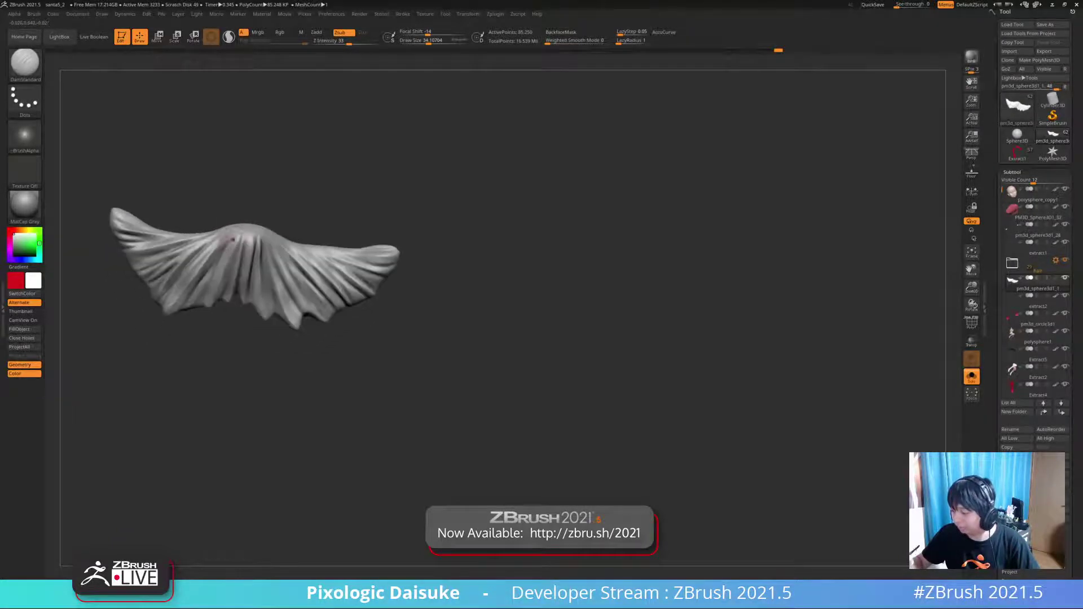
mouse_move(228, 239)
mouse_down()
mouse_move(215, 267)
mouse_move(234, 235)
mouse_up()
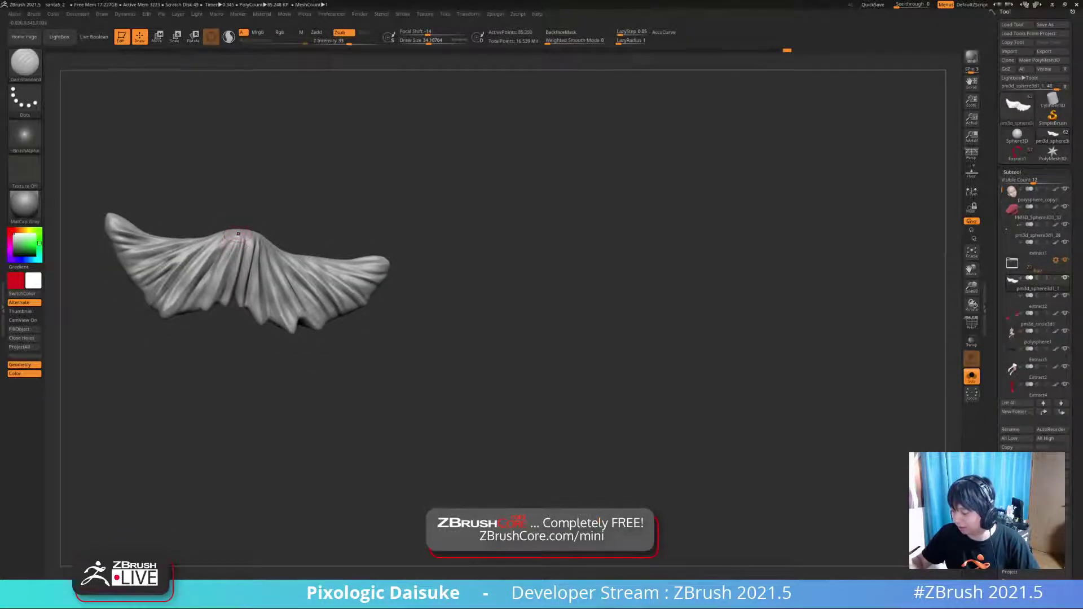
- Examine the creased cloth in place on the whole figure and return to the isolated cloth
mouse_move(209, 288)
right_down()
mouse_move(228, 255)
mouse_move(375, 130)
mouse_move(370, 156)
right_up()
click(971, 376)
mouse_move(429, 243)
ctrl+right_down()
mouse_move(429, 170)
mouse_move(414, 181)
ctrl+right_up()
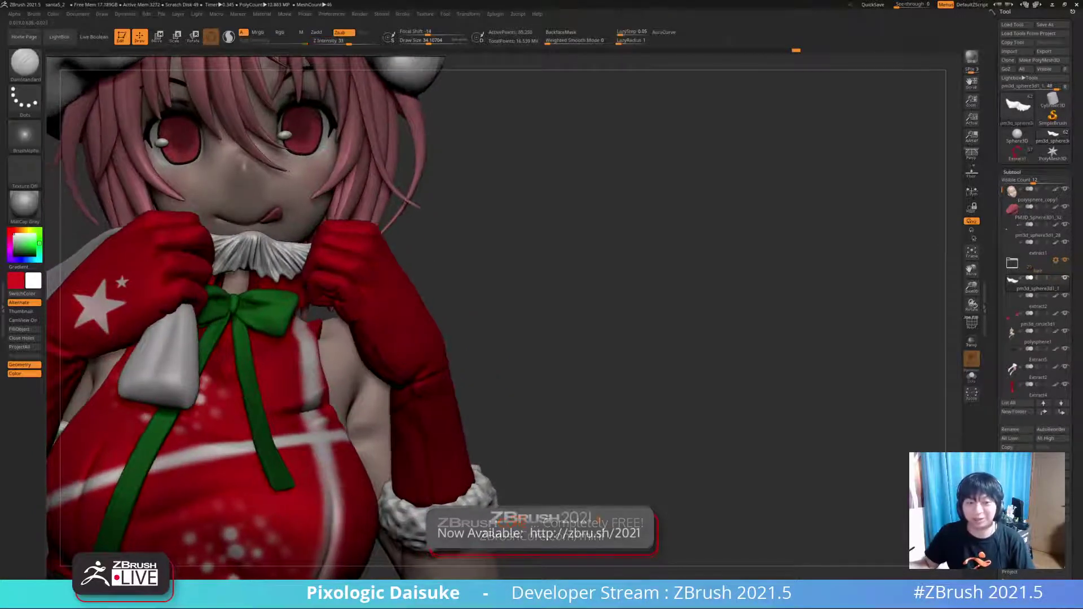
click(971, 376)
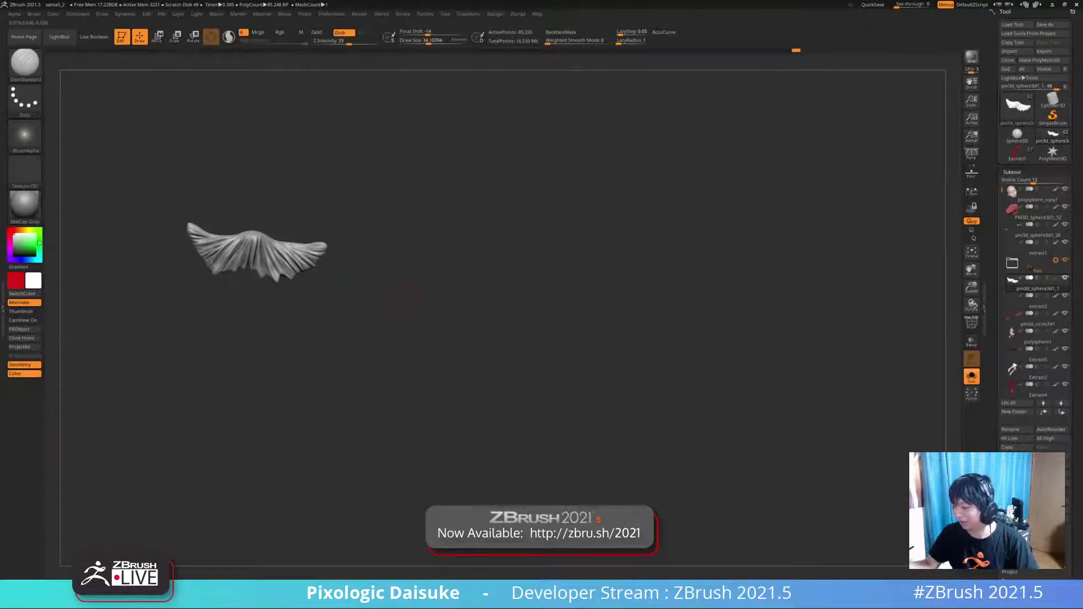
click(972, 376)
mouse_move(429, 243)
right_down()
mouse_move(416, 209)
mouse_move(426, 211)
right_up()
click(971, 376)
ctrl+right_drag(342, 294, 350, 316)
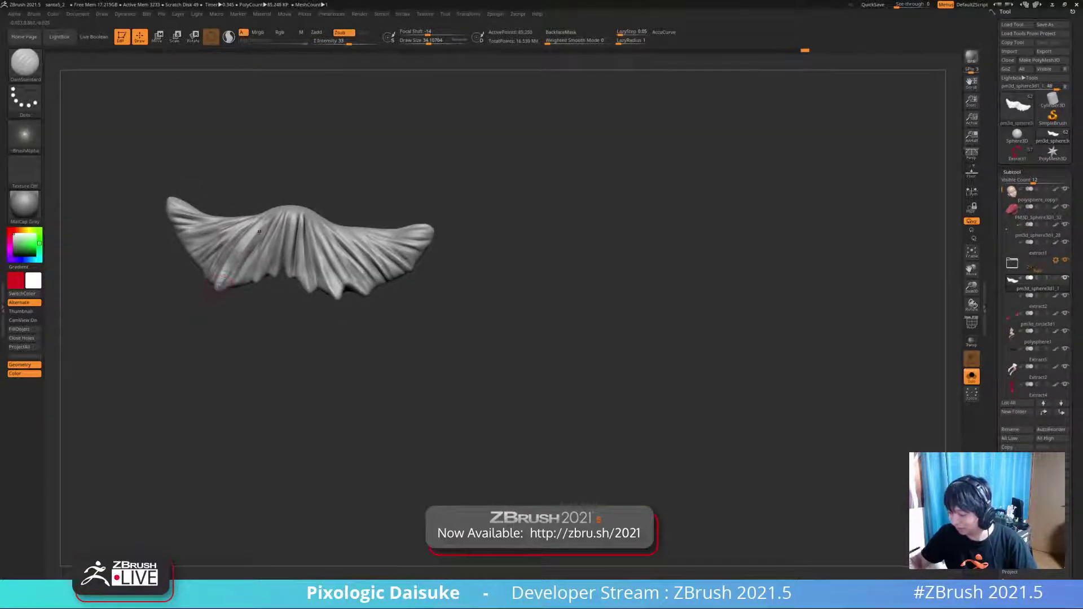
- Pull the cloth's lower left corner down into a sharper point with the SnakeHook brush and check it against the figure
click(25, 63)
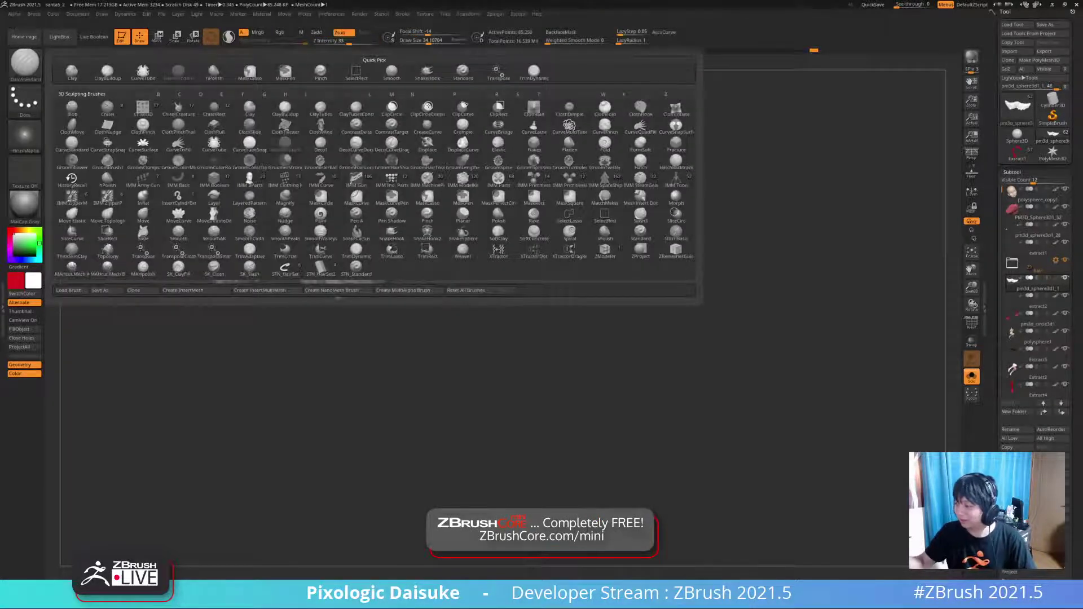
click(427, 72)
mouse_move(211, 271)
ctrl+right_down()
mouse_move(221, 299)
mouse_move(212, 311)
mouse_move(215, 292)
ctrl+right_up()
drag(217, 285, 222, 274)
mouse_move(221, 276)
right_down()
mouse_move(207, 281)
mouse_move(221, 282)
right_up()
mouse_move(220, 282)
ctrl+right_down()
mouse_move(213, 310)
mouse_move(207, 289)
mouse_move(223, 285)
mouse_move(203, 292)
mouse_move(218, 283)
ctrl+right_up()
shift+drag(223, 283, 237, 265)
mouse_move(240, 260)
ctrl+right_down()
mouse_move(245, 228)
mouse_move(232, 255)
ctrl+right_up()
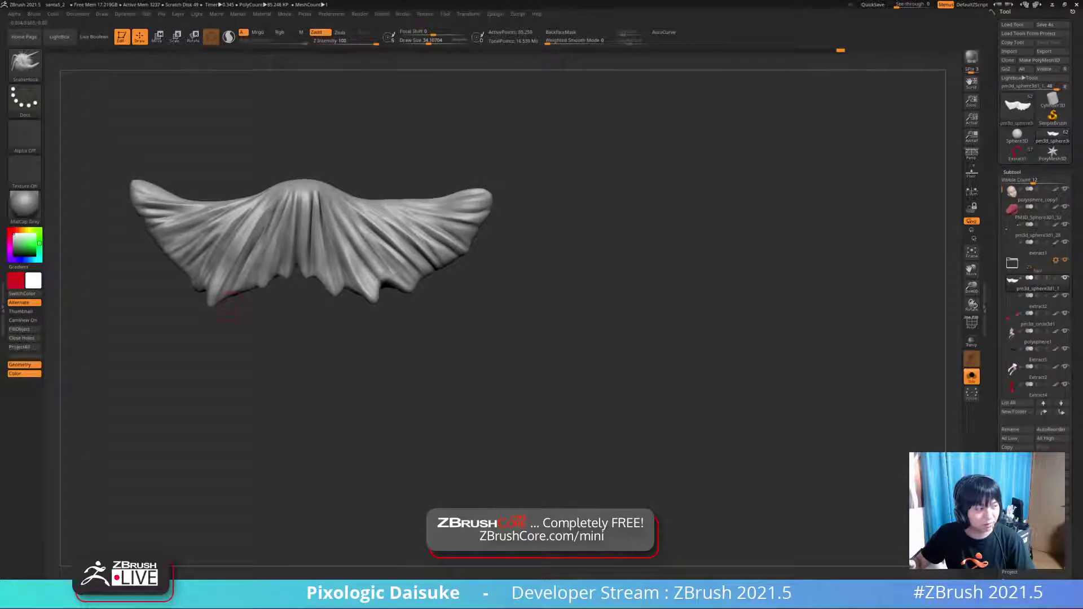
key(ctrl+shift+s)
alt+right_drag(379, 221, 378, 197)
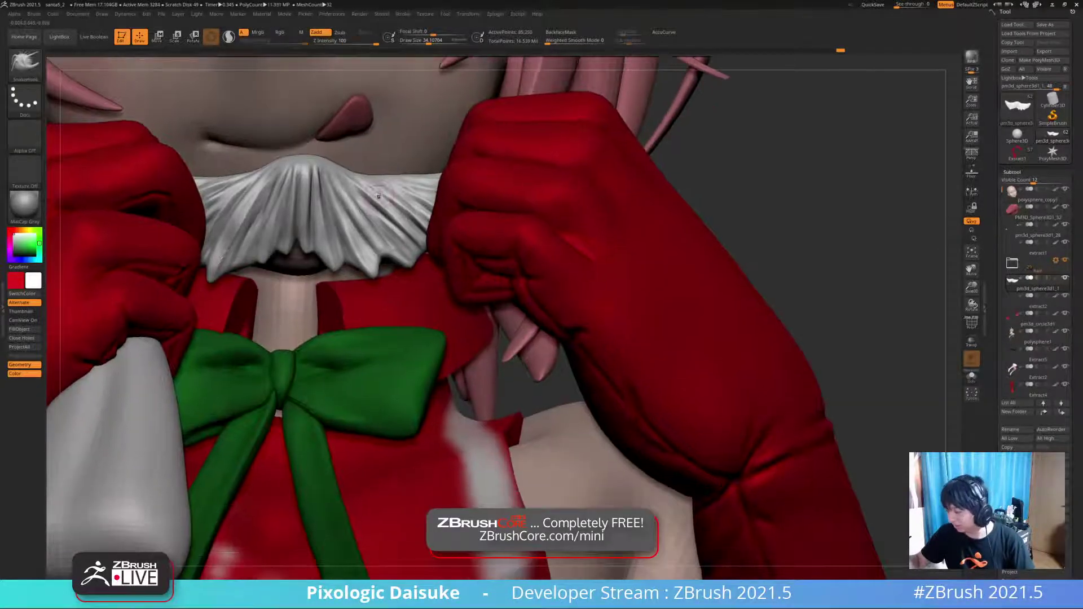
key(ctrl+shift+s)
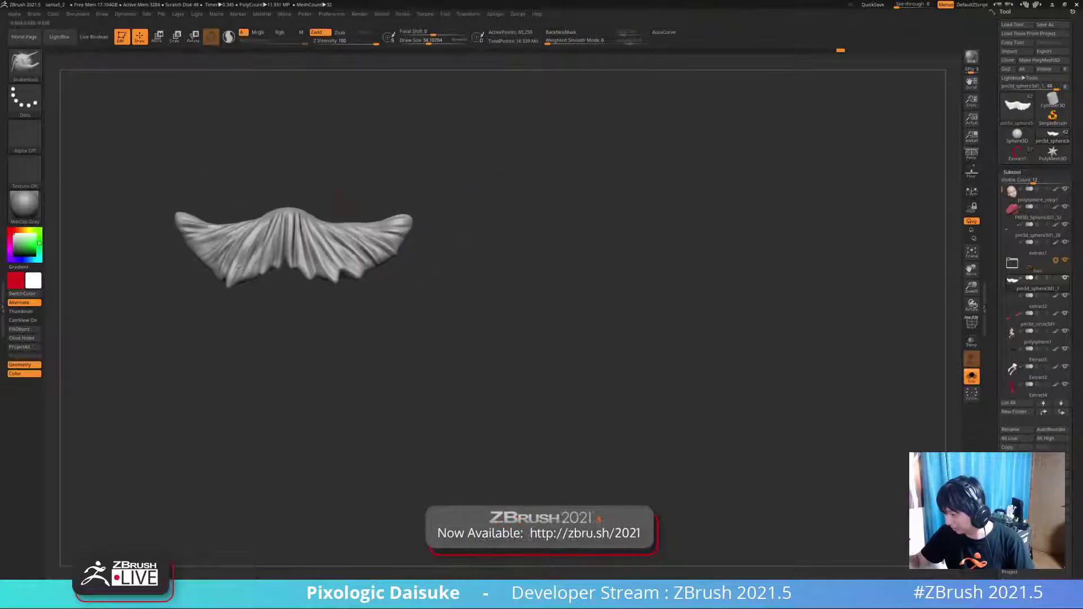
- Twist the outer tips of the cloth's right and left wings into curled points with the Spiral brush
click(25, 64)
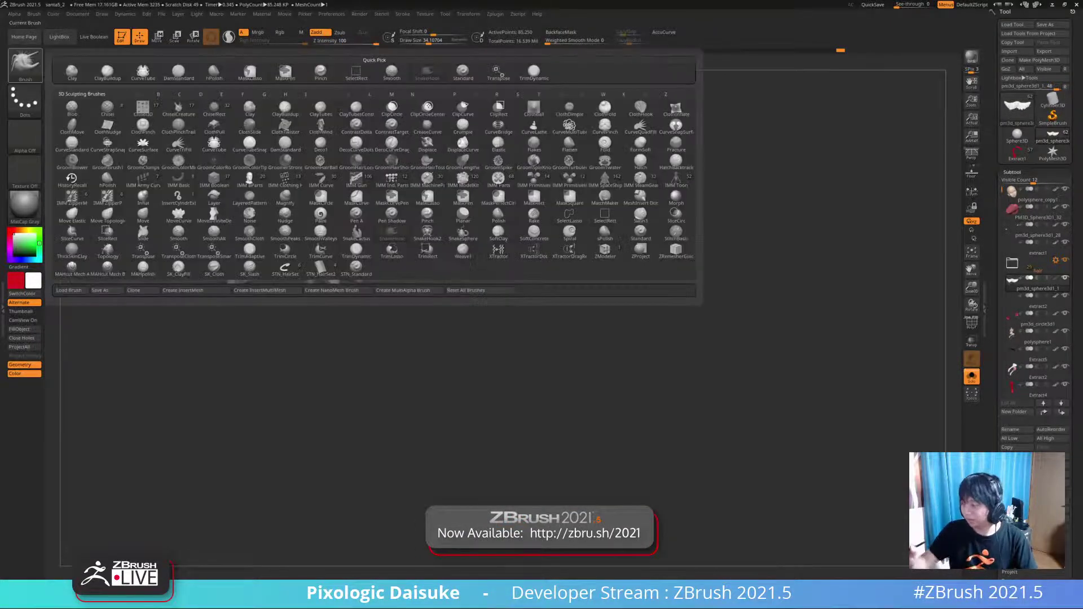
key(s)
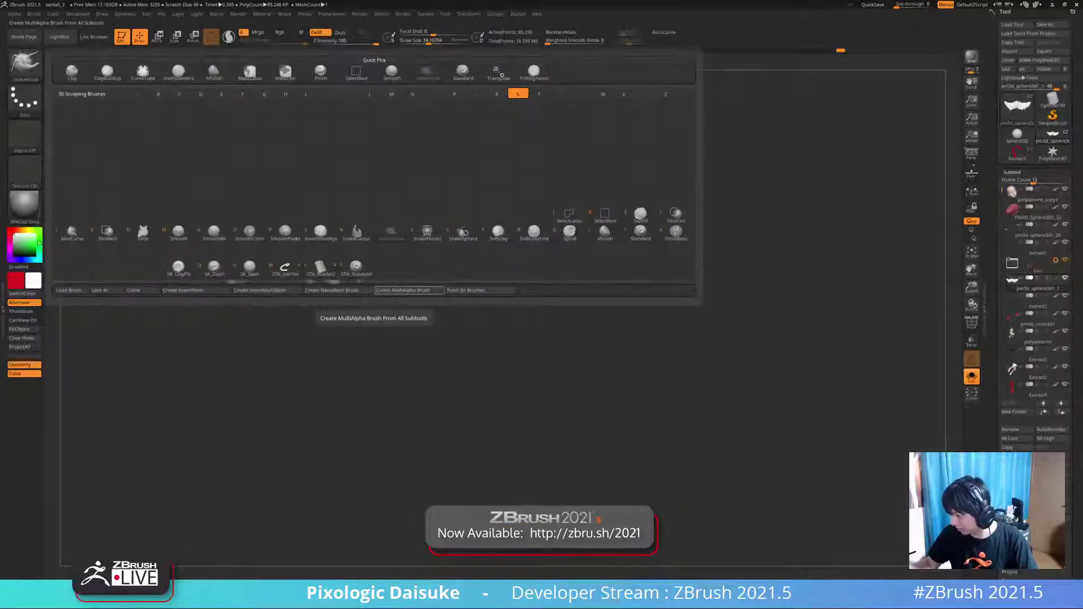
click(569, 232)
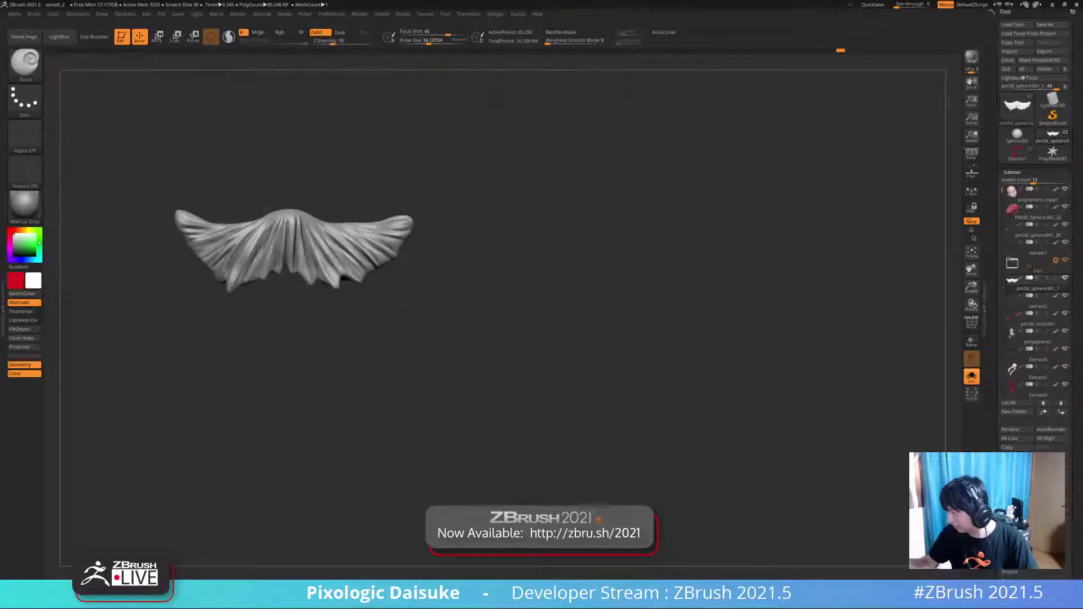
mouse_move(406, 223)
mouse_down()
mouse_move(396, 228)
mouse_move(417, 210)
mouse_up()
key(ctrl+z)
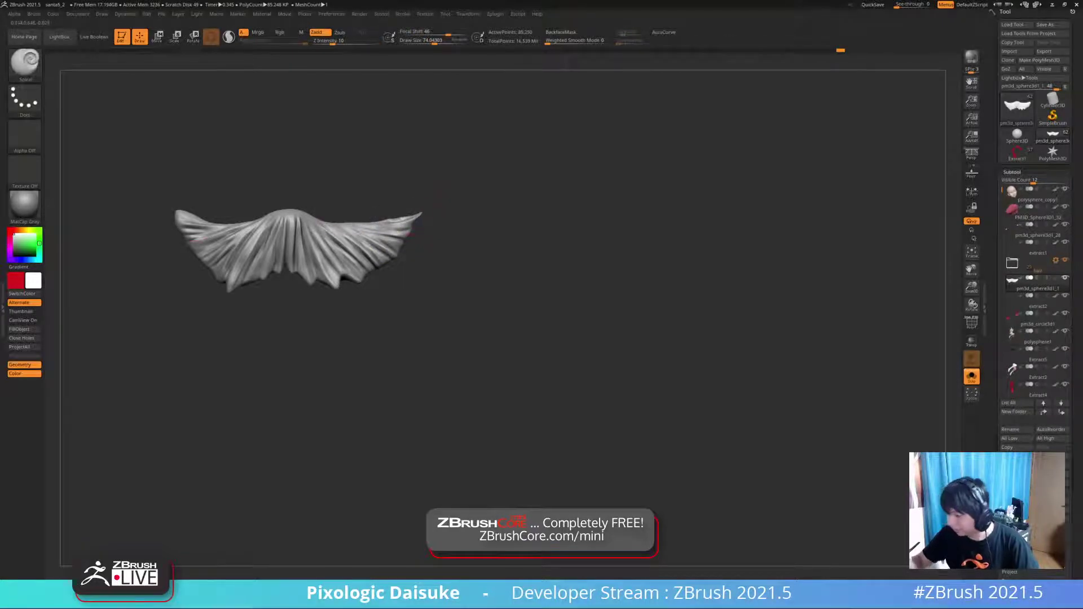
drag(183, 212, 193, 219)
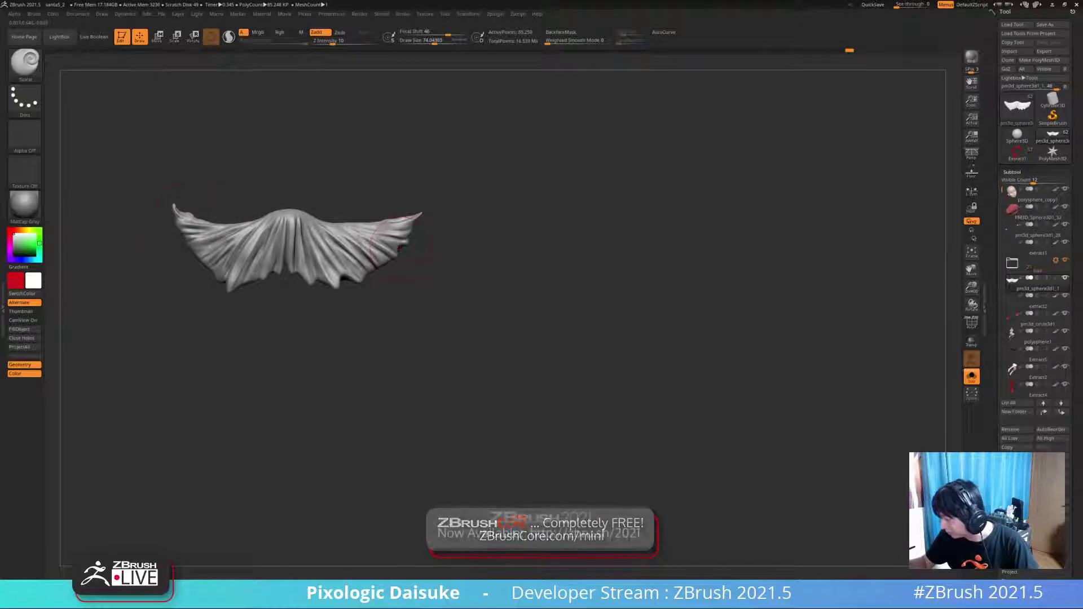
- Twist small pointed tufts out of the cloth's lower edge and the upper edge of both wings with the Spiral brush
shift+drag(376, 260, 388, 269)
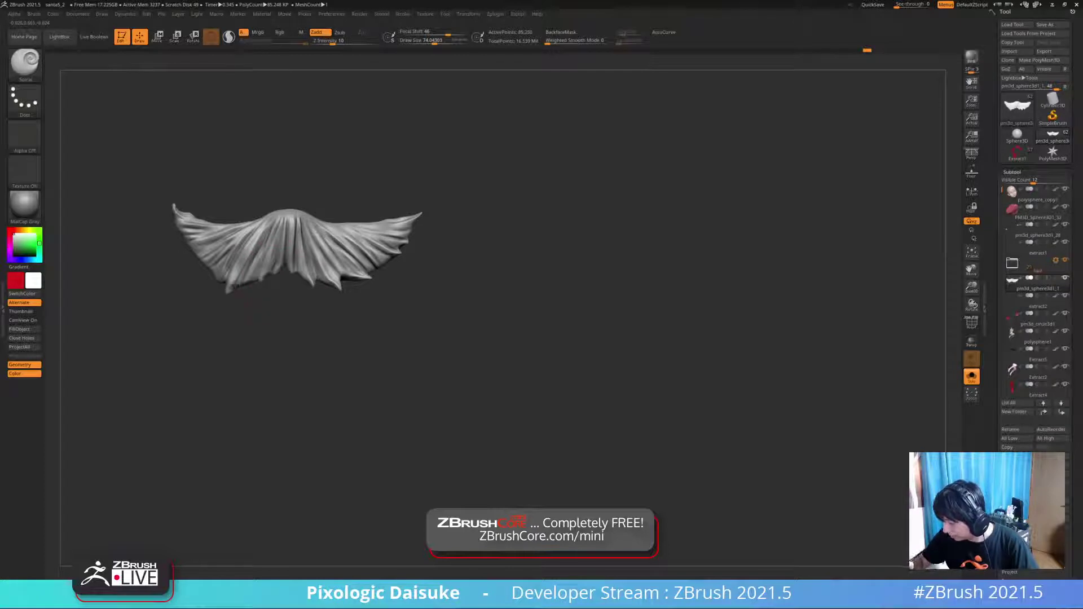
click(239, 283)
mouse_move(239, 283)
right_down()
mouse_move(207, 273)
mouse_move(259, 218)
right_up()
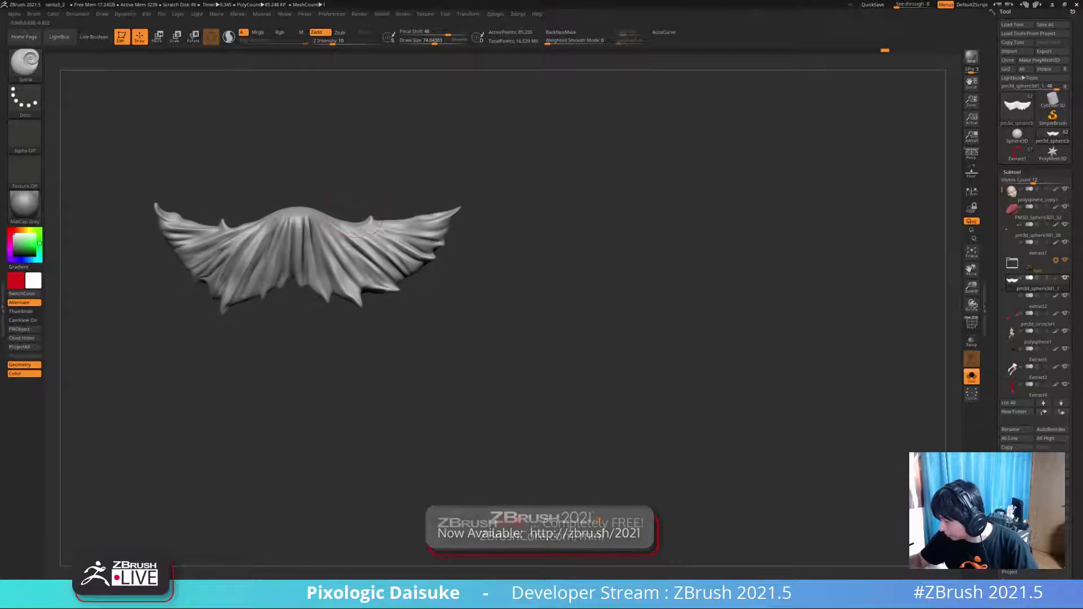
mouse_move(345, 218)
alt+mouse_down()
mouse_move(368, 211)
mouse_move(348, 234)
mouse_move(346, 222)
alt+mouse_up()
key(ctrl+shift+z)
- Switch to the DamStandard brush and smooth and carve the area around the right wing's upper tuft
key(b)
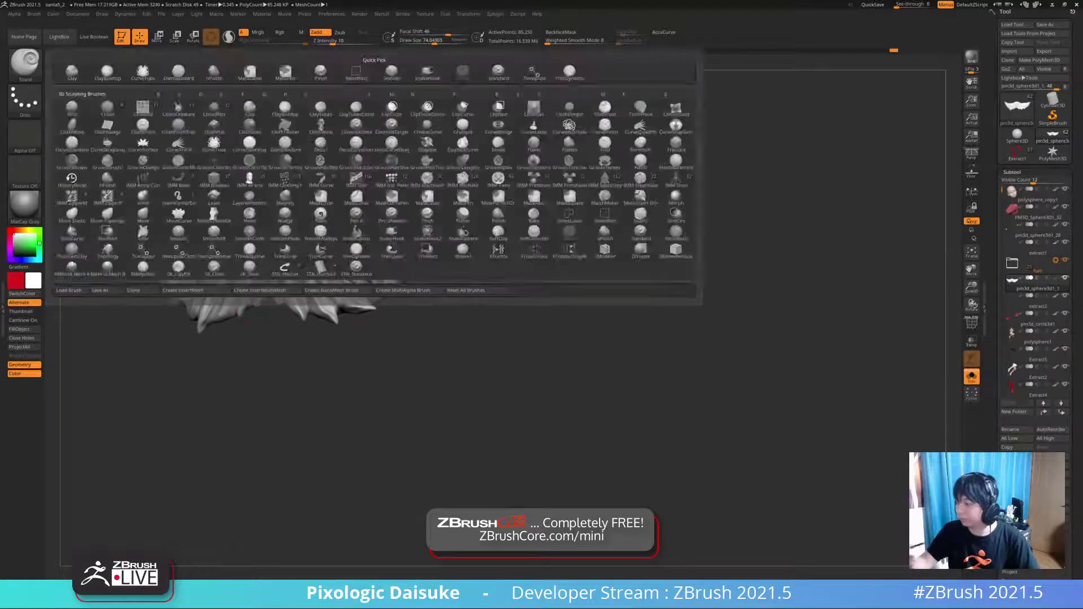
key(d)
key(s)
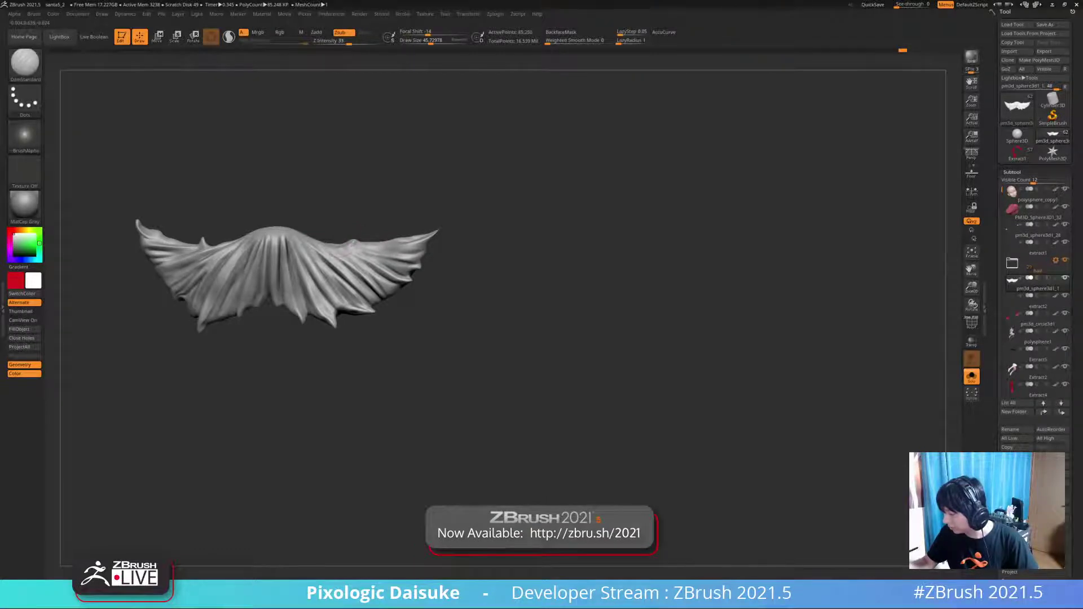
right_drag(349, 247, 356, 246)
shift+drag(354, 246, 356, 245)
right_drag(357, 245, 361, 242)
drag(338, 245, 351, 245)
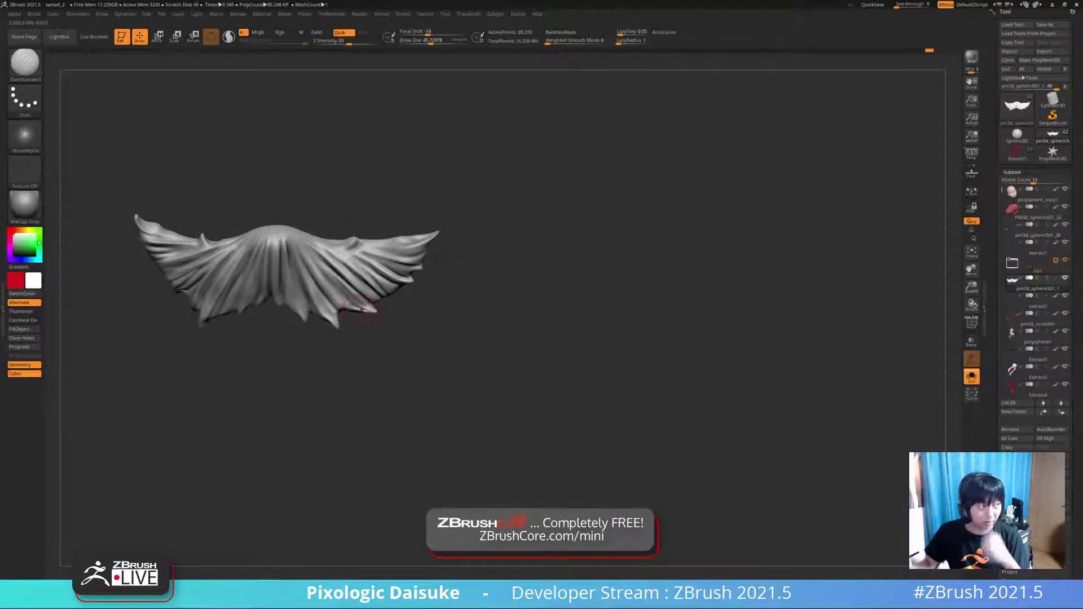
- Carve creases at the base of the right wing's upper tuft and smooth the folds beside it
right_drag(363, 310, 355, 246)
ctrl+right_drag(141, 271, 147, 299)
mouse_move(147, 299)
alt+right_down()
mouse_move(254, 317)
mouse_move(277, 308)
alt+right_up()
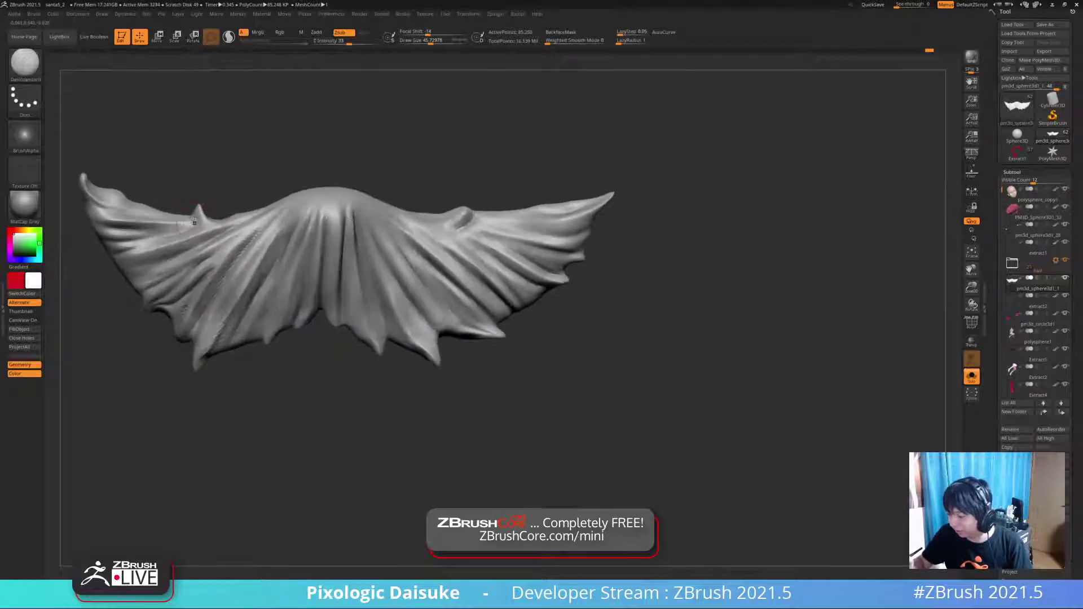
mouse_move(194, 218)
right_down()
mouse_move(231, 215)
mouse_move(204, 228)
mouse_move(291, 209)
mouse_move(418, 213)
right_up()
drag(417, 213, 428, 207)
right_drag(427, 207, 417, 201)
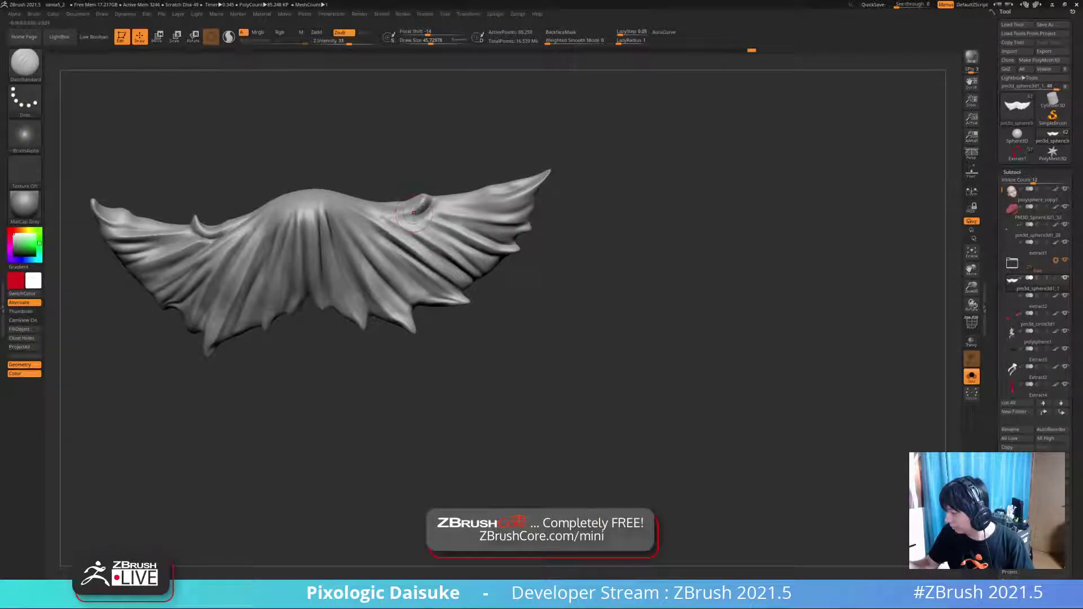
drag(414, 214, 422, 204)
mouse_move(417, 209)
alt+right_down()
mouse_move(369, 248)
mouse_move(383, 245)
alt+right_up()
shift+drag(383, 245, 361, 252)
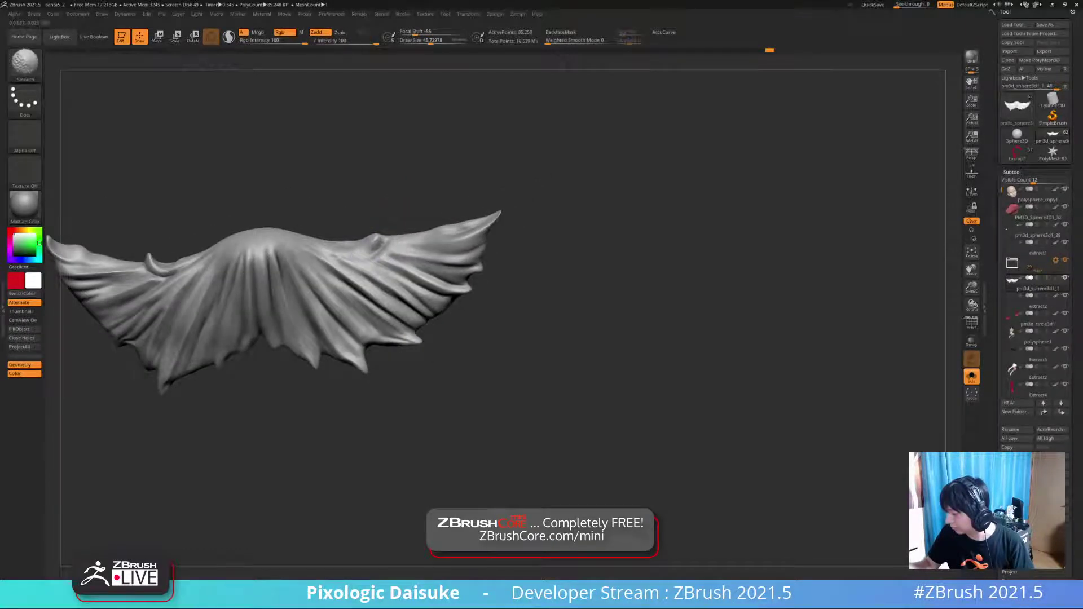
- Smooth the upper edge between the central gather and the right wing's tuft
mouse_move(346, 246)
right_down()
mouse_move(283, 235)
mouse_move(294, 294)
right_up()
key(shift)
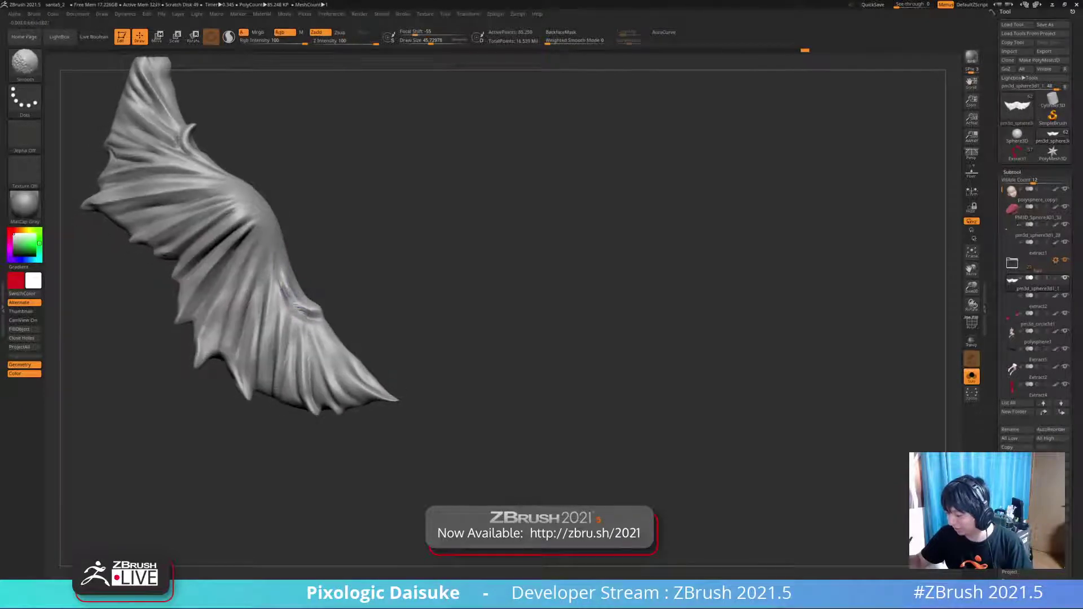
shift+drag(285, 276, 283, 272)
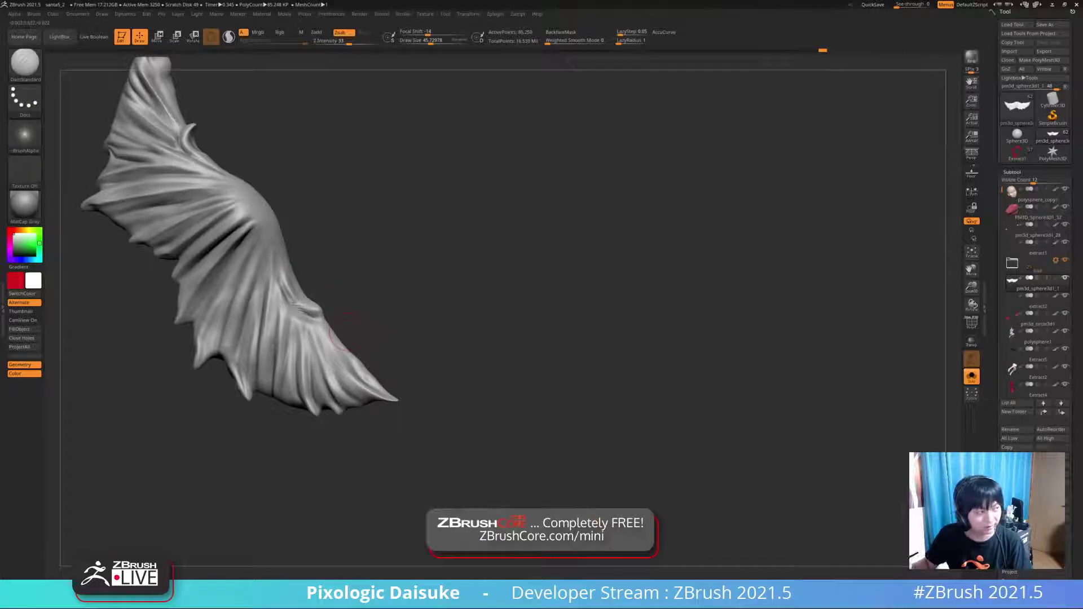
mouse_move(339, 304)
right_down()
mouse_move(224, 402)
mouse_move(206, 361)
mouse_move(282, 282)
mouse_move(344, 276)
right_up()
- Pull the right wing's upper tuft into a sharper spike with the SnakeHook brush and check the cloth on the figure
click(24, 64)
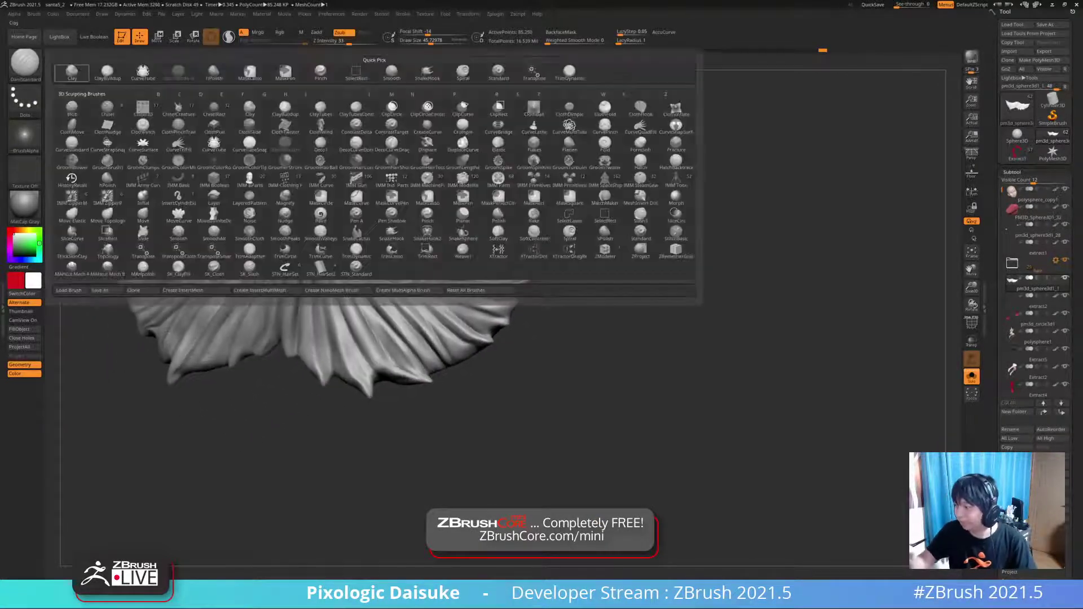
key(s)
key(h)
drag(406, 271, 410, 254)
right_drag(410, 254, 406, 271)
drag(404, 267, 409, 261)
mouse_move(408, 261)
ctrl+right_down()
mouse_move(333, 240)
mouse_move(259, 239)
ctrl+right_up()
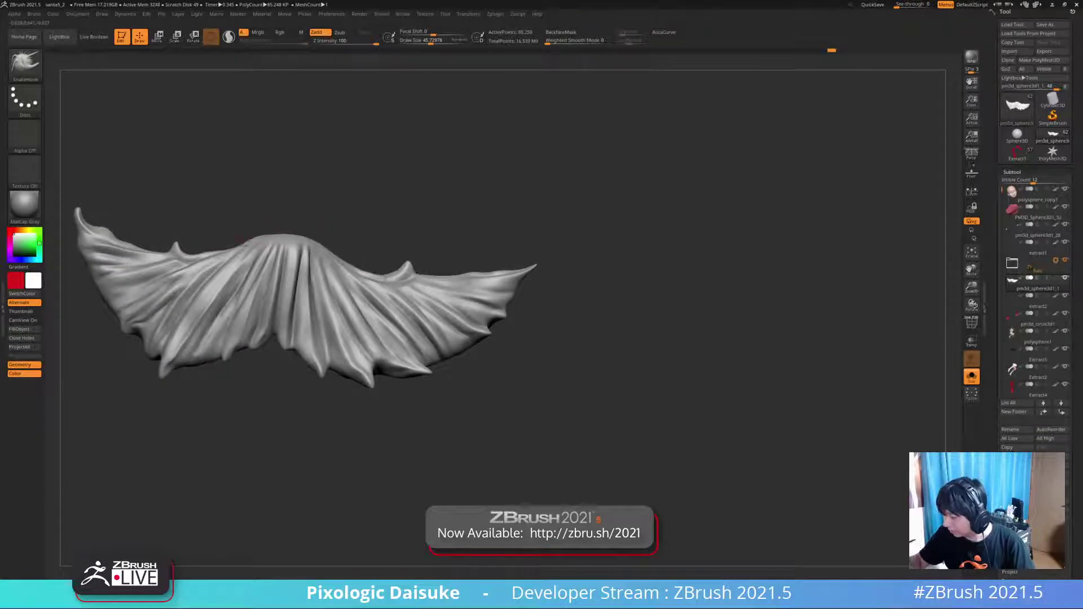
mouse_move(325, 238)
right_down()
mouse_move(261, 232)
mouse_move(275, 191)
right_up()
key(ctrl+shift+s)
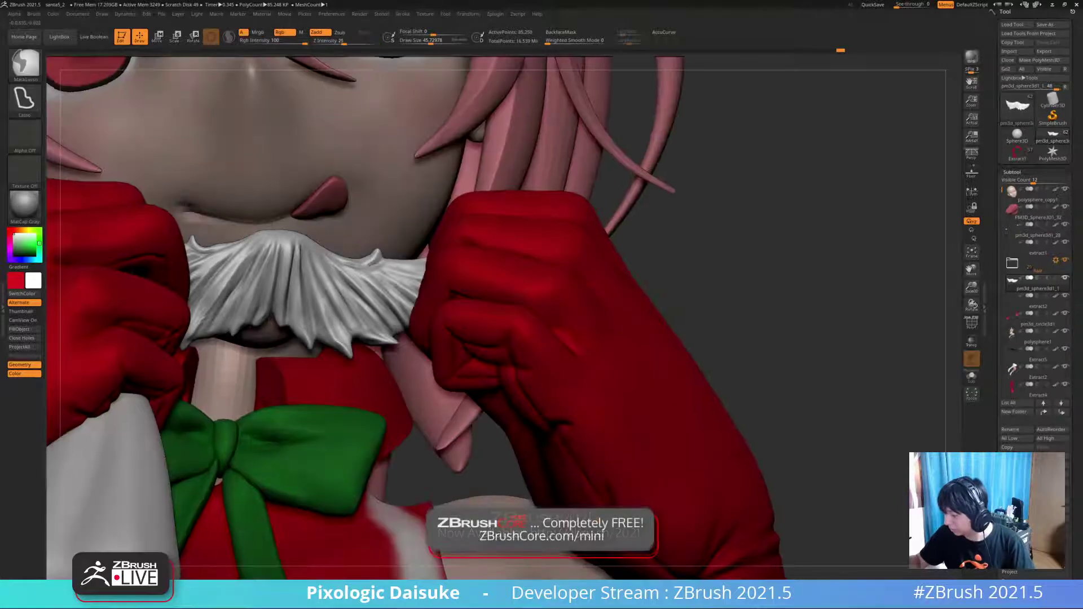
alt+right_drag(382, 202, 380, 179)
key(ctrl+shift+s)
ctrl+right_drag(429, 282, 384, 267)
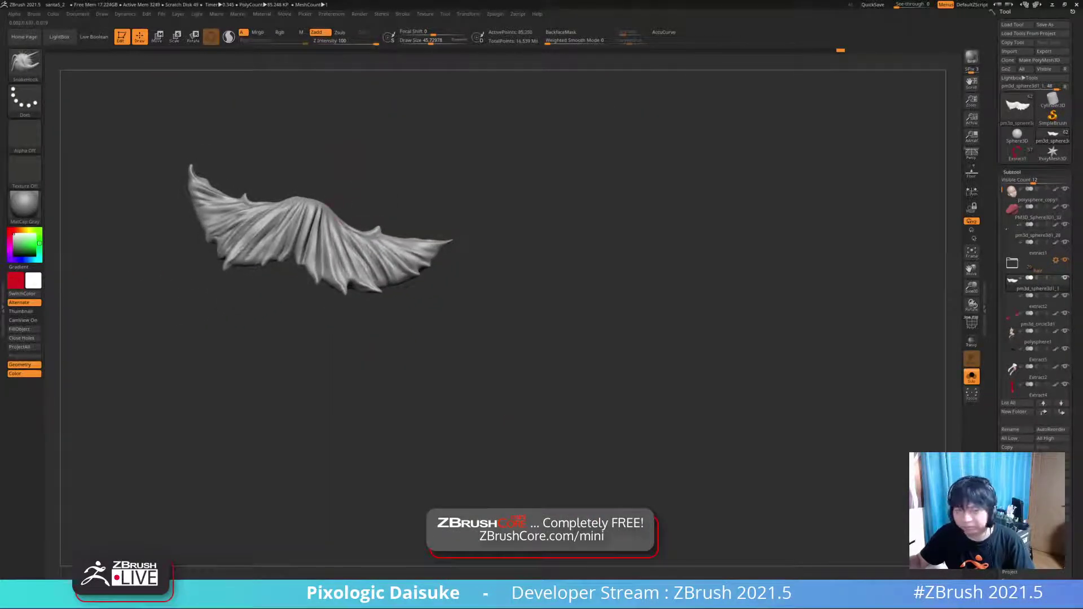
- Enlarge the SnakeHook draw size to about 90 and reshape the folds on the cloth's left and right wings
right_drag(348, 212, 348, 228)
click(436, 41)
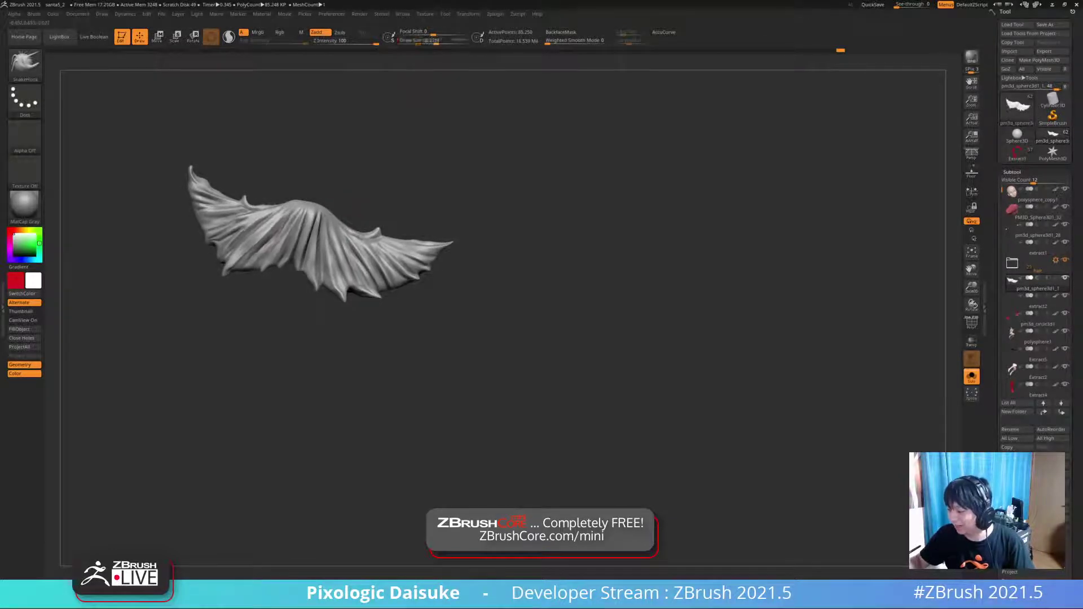
mouse_move(254, 237)
right_down()
mouse_move(242, 231)
mouse_move(237, 251)
mouse_move(253, 229)
right_up()
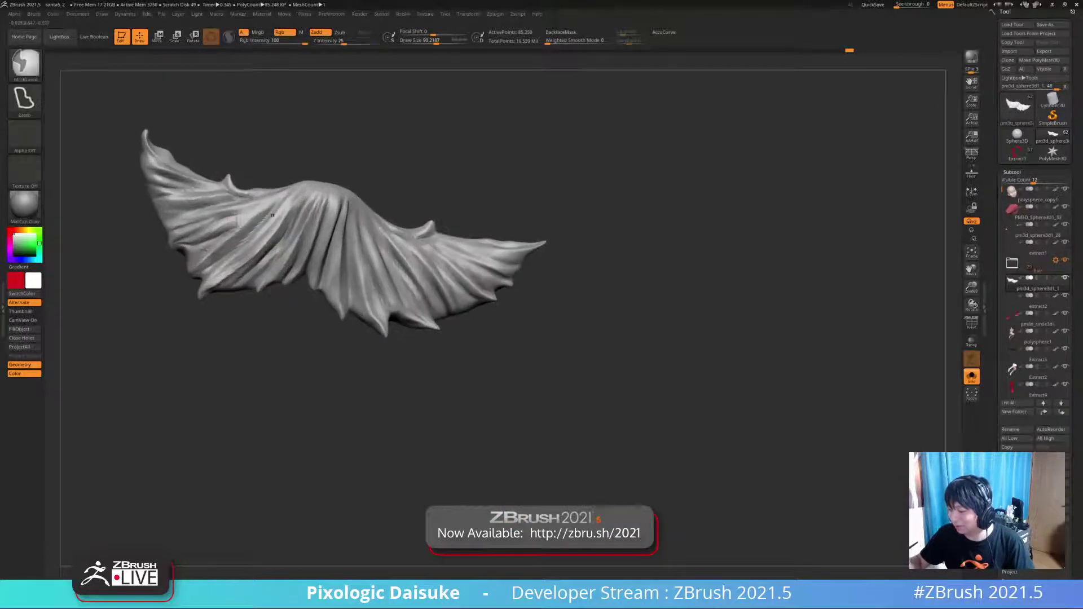
drag(254, 230, 265, 221)
mouse_move(344, 234)
right_down()
mouse_move(301, 222)
mouse_move(313, 240)
mouse_move(318, 230)
mouse_move(324, 311)
right_up()
mouse_move(362, 281)
ctrl+right_down()
mouse_move(333, 288)
mouse_move(349, 231)
mouse_move(346, 258)
mouse_move(339, 198)
mouse_move(345, 264)
mouse_move(355, 260)
ctrl+right_up()
drag(355, 260, 347, 269)
right_drag(347, 270, 344, 263)
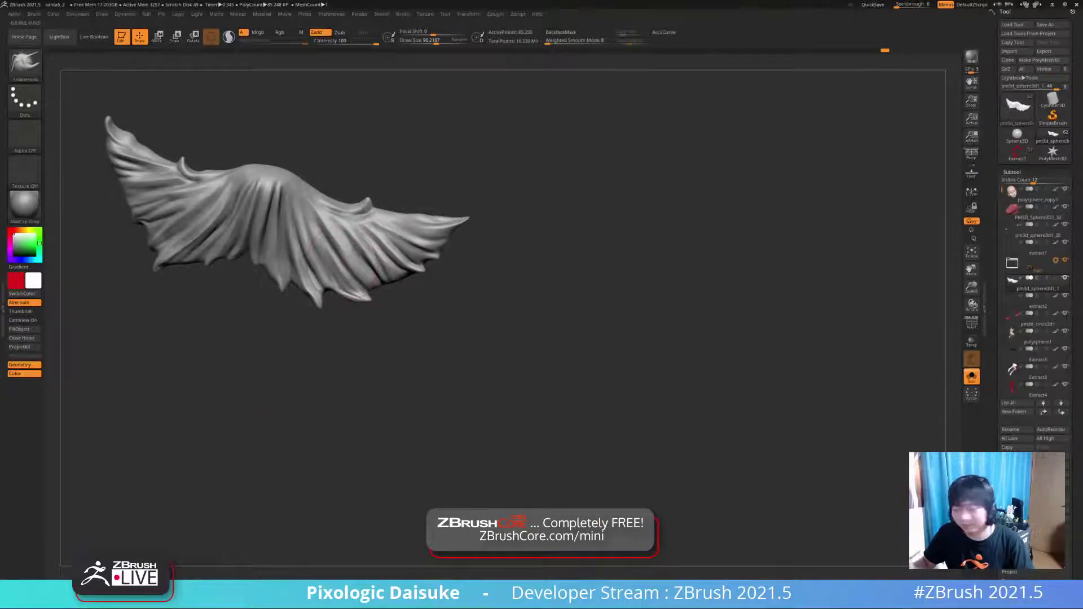
- Adjust the folds beside the central gather with the large SnakeHook brush, checking the cloth's contour from several angles
mouse_move(254, 350)
right_down()
mouse_move(280, 345)
mouse_move(289, 282)
mouse_move(315, 285)
mouse_move(336, 326)
mouse_move(324, 305)
mouse_move(333, 319)
mouse_move(333, 293)
mouse_move(328, 313)
mouse_move(364, 314)
right_up()
mouse_move(345, 361)
ctrl+right_down()
mouse_move(346, 317)
mouse_move(348, 357)
ctrl+right_up()
mouse_move(269, 245)
ctrl+right_down()
mouse_move(272, 232)
mouse_move(276, 283)
mouse_move(278, 266)
mouse_move(319, 296)
mouse_move(343, 265)
ctrl+right_up()
click(274, 242)
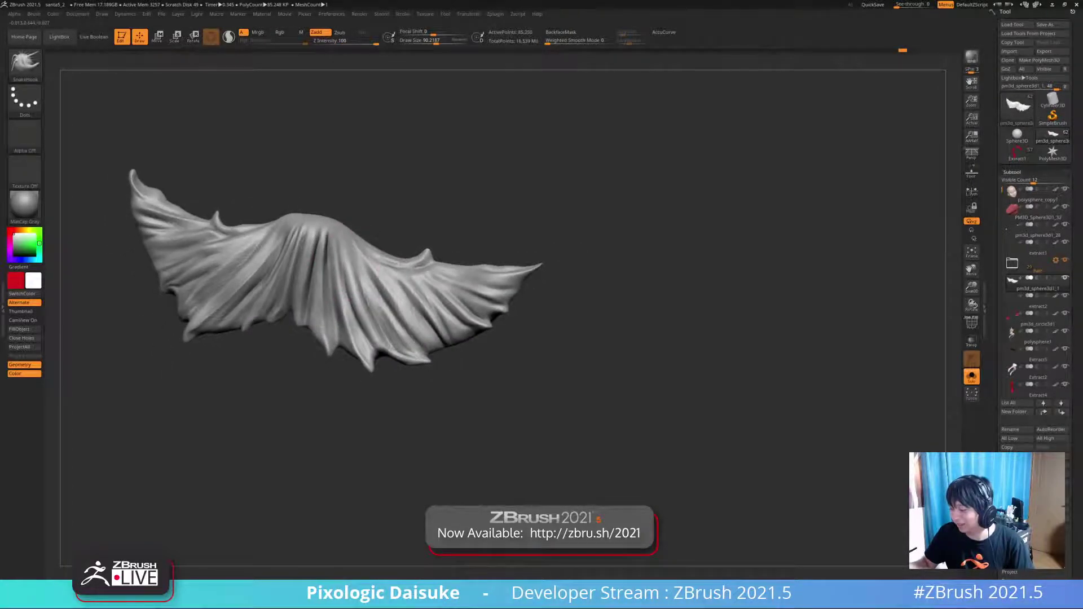
mouse_move(357, 290)
right_down()
mouse_move(368, 318)
mouse_move(372, 275)
mouse_move(371, 342)
right_up()
mouse_move(365, 303)
ctrl+right_down()
mouse_move(368, 276)
mouse_move(377, 303)
ctrl+right_up()
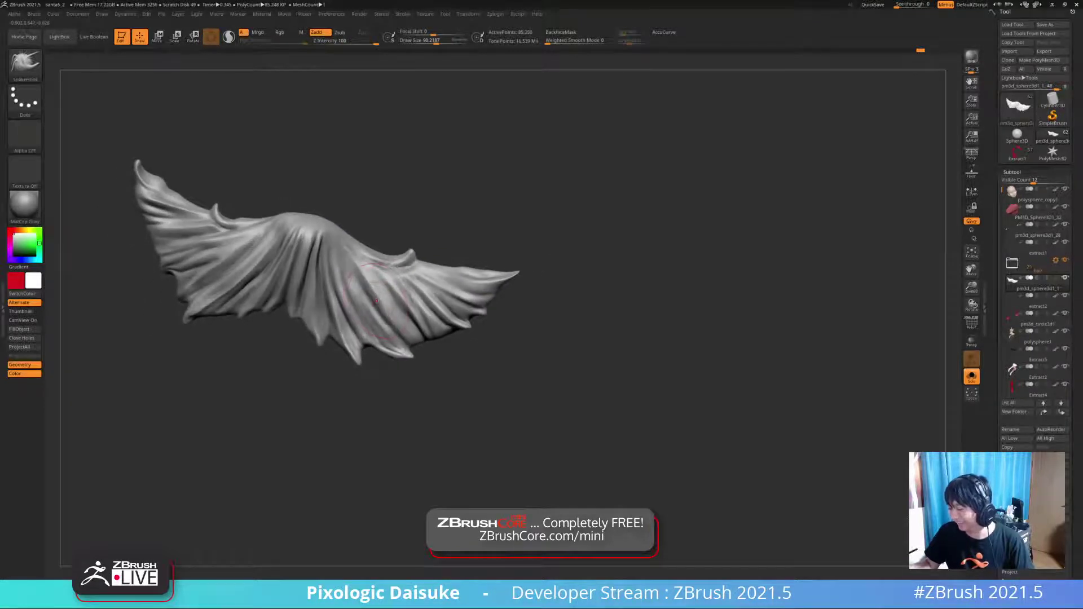
- Carve thin creases beside the central gather with the DamStandard brush at a draw size of about 25
mouse_move(371, 279)
ctrl+right_down()
mouse_move(360, 259)
mouse_move(405, 319)
mouse_move(419, 294)
mouse_move(408, 328)
mouse_move(398, 312)
mouse_move(421, 359)
mouse_move(384, 266)
mouse_move(349, 303)
mouse_move(377, 294)
ctrl+right_up()
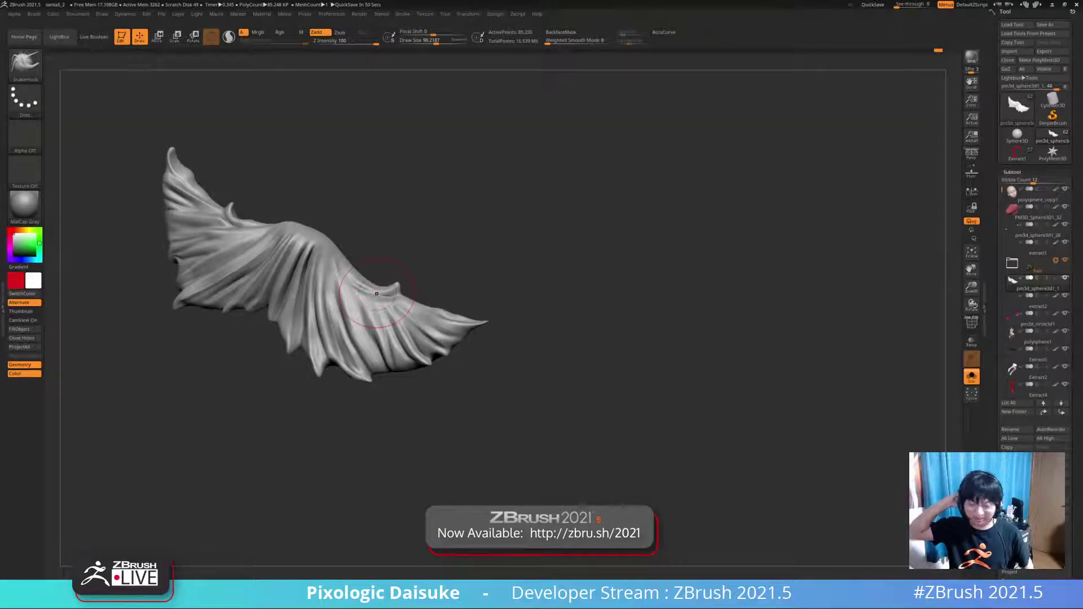
drag(395, 429, 428, 421)
click(25, 64)
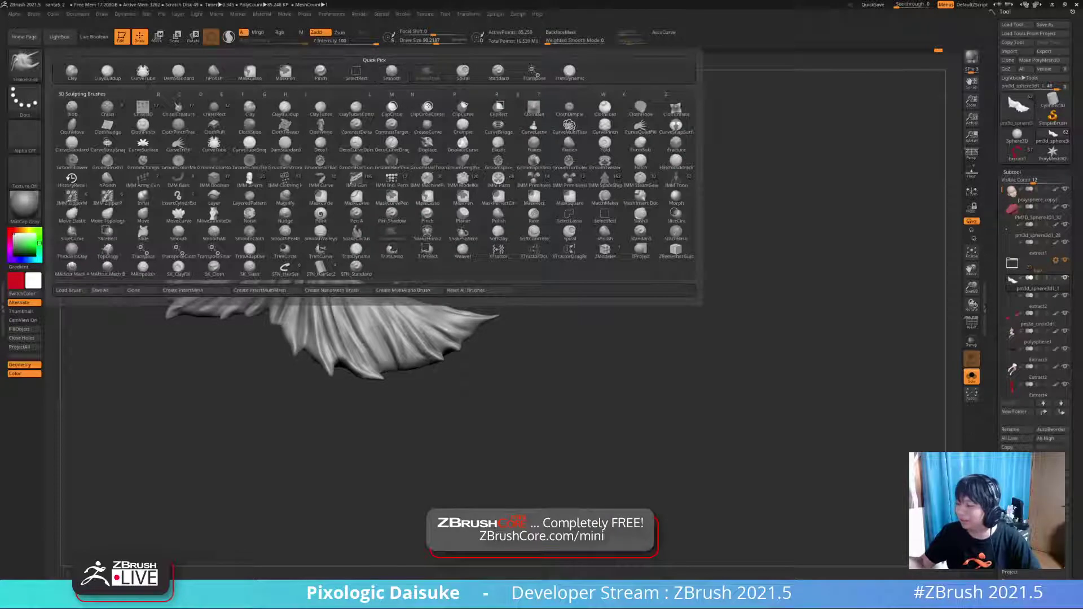
click(178, 72)
click(24, 64)
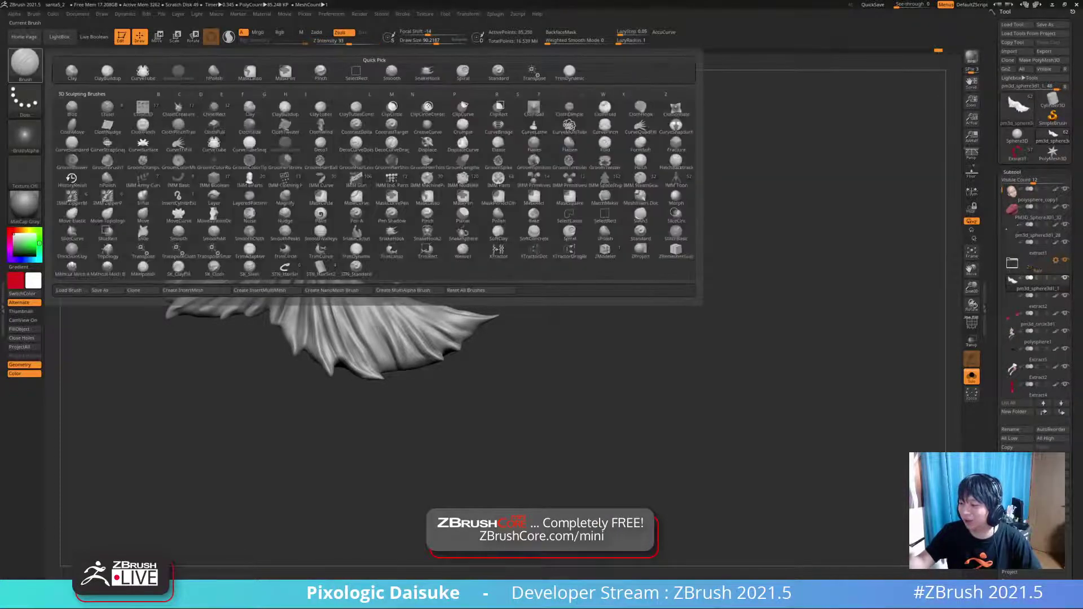
click(391, 72)
drag(361, 175, 336, 178)
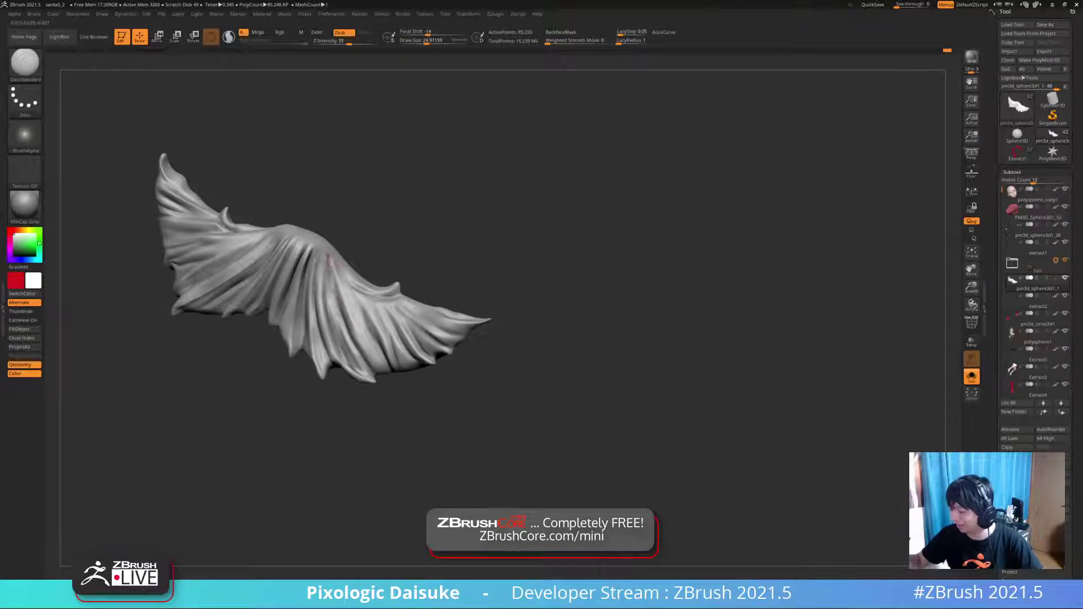
mouse_move(361, 237)
mouse_down()
mouse_move(373, 237)
mouse_move(331, 274)
mouse_move(341, 245)
mouse_move(351, 247)
mouse_move(323, 256)
mouse_up()
mouse_move(323, 256)
ctrl+right_down()
mouse_move(317, 229)
mouse_move(316, 260)
mouse_move(288, 265)
mouse_move(278, 248)
ctrl+right_up()
- Try to twist the folds around the central gather with the Spiral brush at a draw size of about 69
click(25, 62)
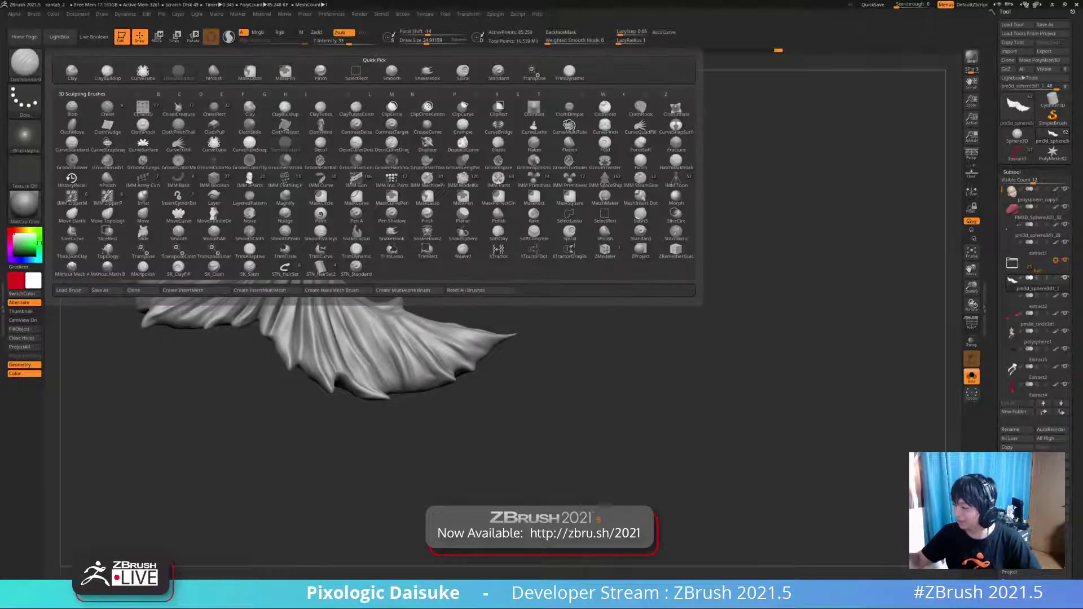
click(462, 73)
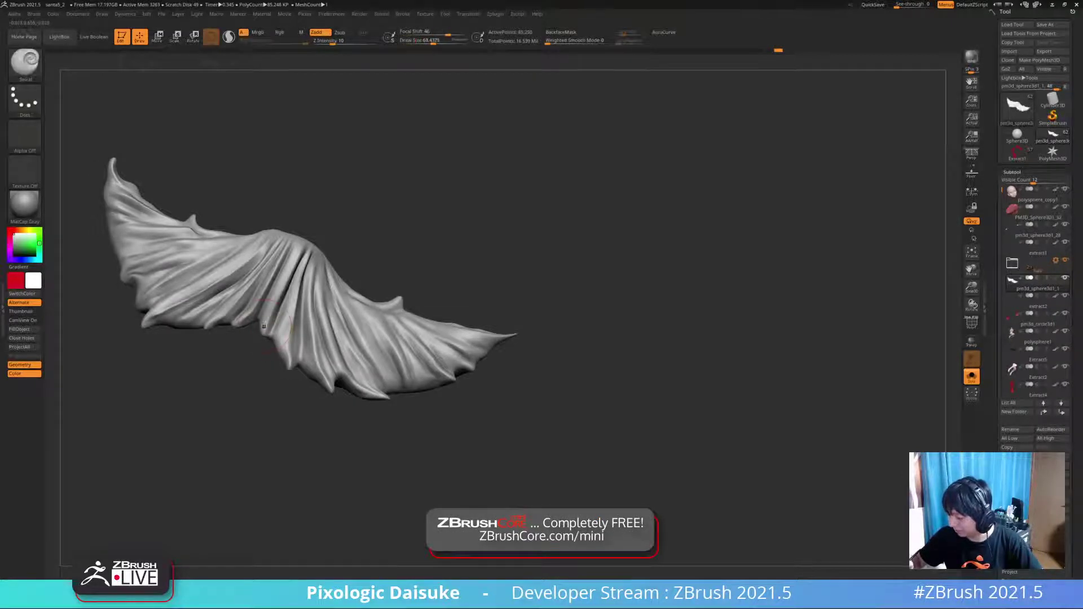
mouse_move(349, 198)
mouse_down()
mouse_move(347, 217)
mouse_move(319, 202)
mouse_up()
mouse_move(319, 204)
ctrl+right_down()
mouse_move(325, 254)
mouse_move(322, 232)
mouse_move(294, 203)
ctrl+right_up()
right_drag(316, 296, 310, 265)
key(ctrl+z)
- Smooth the left wing and deepen its outer folds with the DamStandard brush at a draw size of about 38
mouse_move(180, 273)
right_down()
mouse_move(148, 271)
mouse_move(157, 291)
right_up()
shift+drag(161, 292, 164, 299)
mouse_move(162, 300)
right_down()
mouse_move(147, 302)
mouse_move(155, 344)
right_up()
alt+right_drag(166, 249, 181, 265)
mouse_move(210, 223)
ctrl+right_down()
mouse_move(222, 188)
mouse_move(244, 179)
mouse_move(234, 182)
mouse_move(237, 157)
mouse_move(210, 175)
mouse_move(229, 148)
mouse_move(290, 161)
mouse_move(287, 118)
ctrl+right_up()
click(25, 64)
key(b)
key(d)
key(s)
mouse_move(223, 148)
right_down()
mouse_move(220, 135)
mouse_move(189, 132)
mouse_move(197, 122)
mouse_move(198, 145)
right_up()
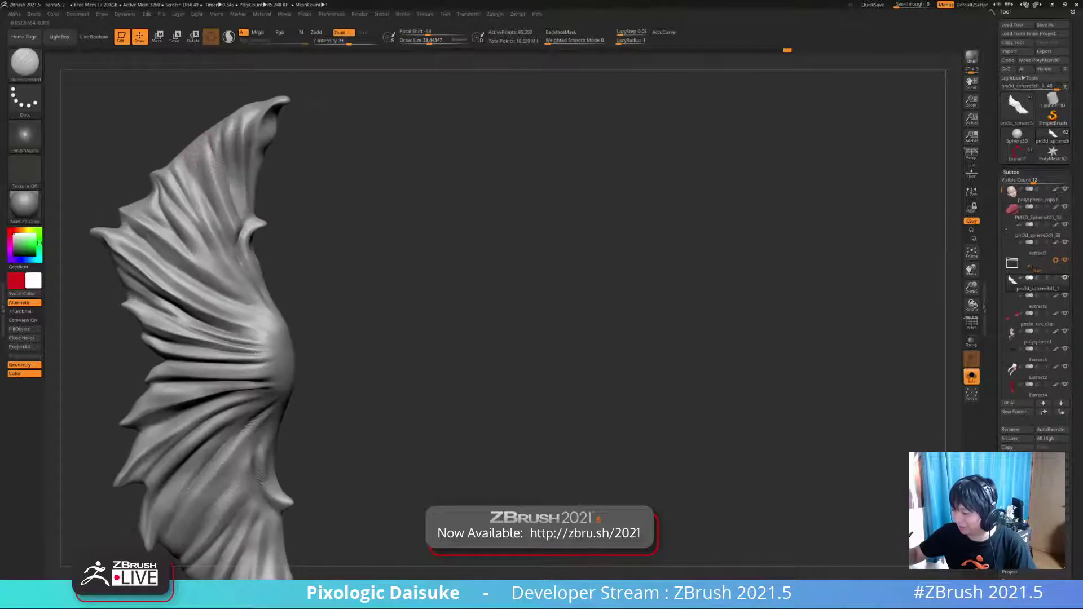
mouse_move(207, 187)
alt+right_down()
mouse_move(216, 213)
mouse_move(240, 221)
mouse_move(243, 248)
mouse_move(244, 210)
mouse_move(248, 231)
mouse_move(269, 230)
mouse_move(269, 265)
mouse_move(265, 229)
mouse_move(216, 180)
mouse_move(220, 203)
mouse_move(221, 160)
mouse_move(229, 181)
mouse_move(236, 160)
alt+right_up()
- Sharpen and smooth the folds between the left wing's curled tip and its upper tuft
key(b)
key(d)
key(s)
mouse_move(244, 211)
right_down()
mouse_move(249, 156)
mouse_move(254, 188)
right_up()
shift+drag(254, 188, 251, 181)
mouse_move(251, 181)
right_down()
mouse_move(256, 158)
mouse_move(244, 151)
mouse_move(250, 194)
right_up()
right_drag(247, 155, 246, 157)
key(b)
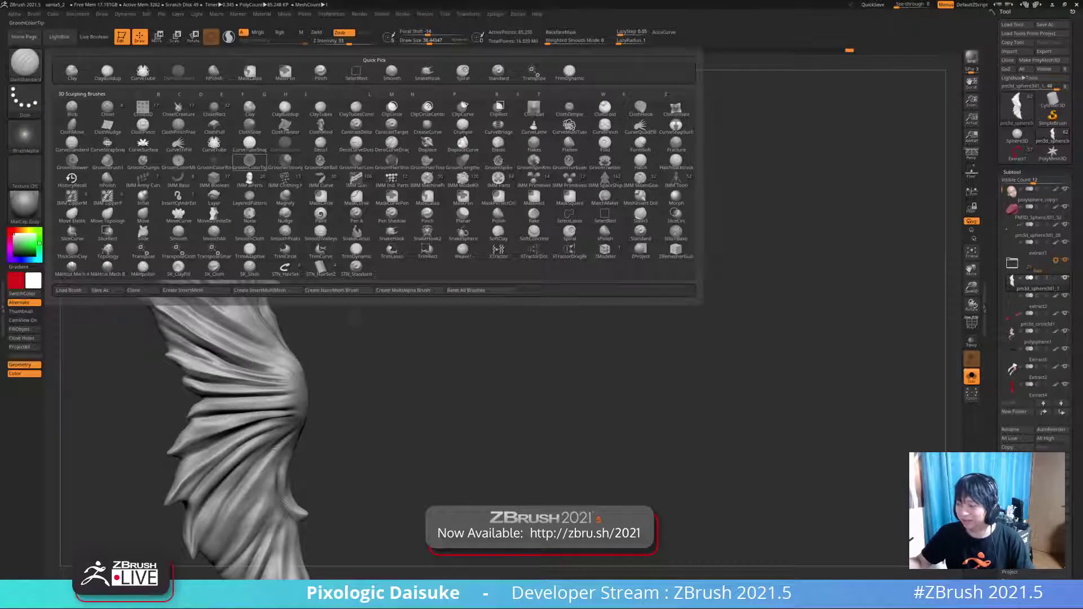
click(320, 70)
key(b)
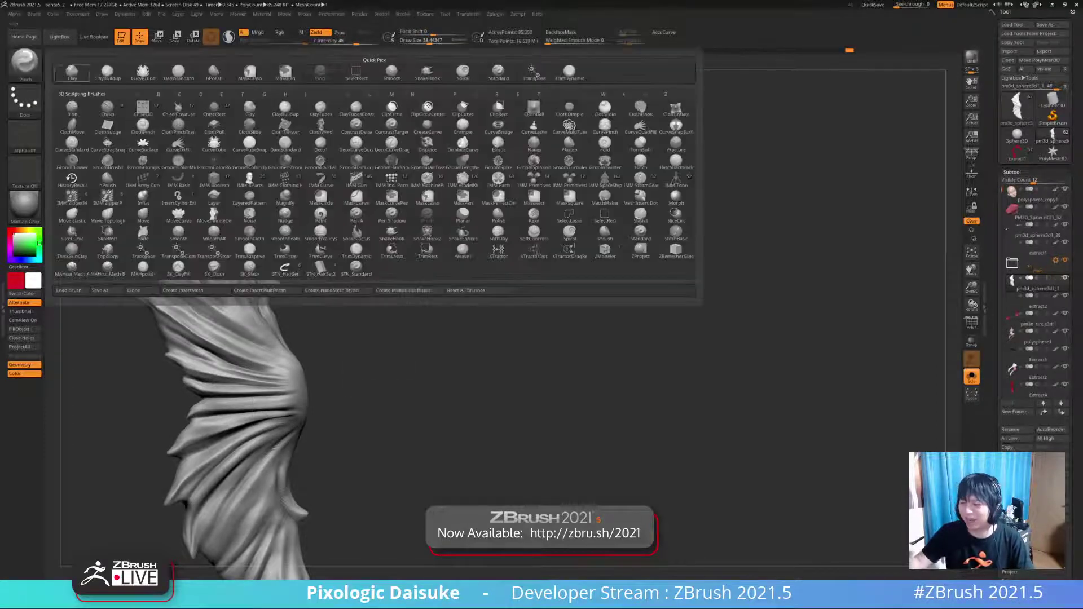
key(d)
key(s)
- Try carving creases down the outer folds below the left wing's tip with the DamStandard brush, undoing the strokes
ctrl+right_drag(209, 221, 227, 210)
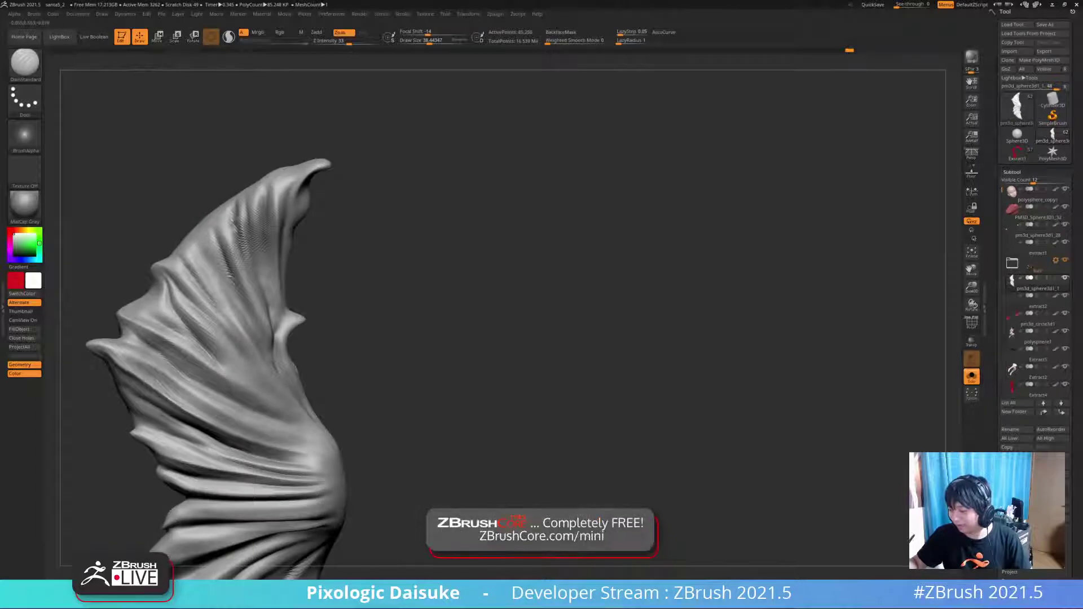
drag(233, 213, 254, 271)
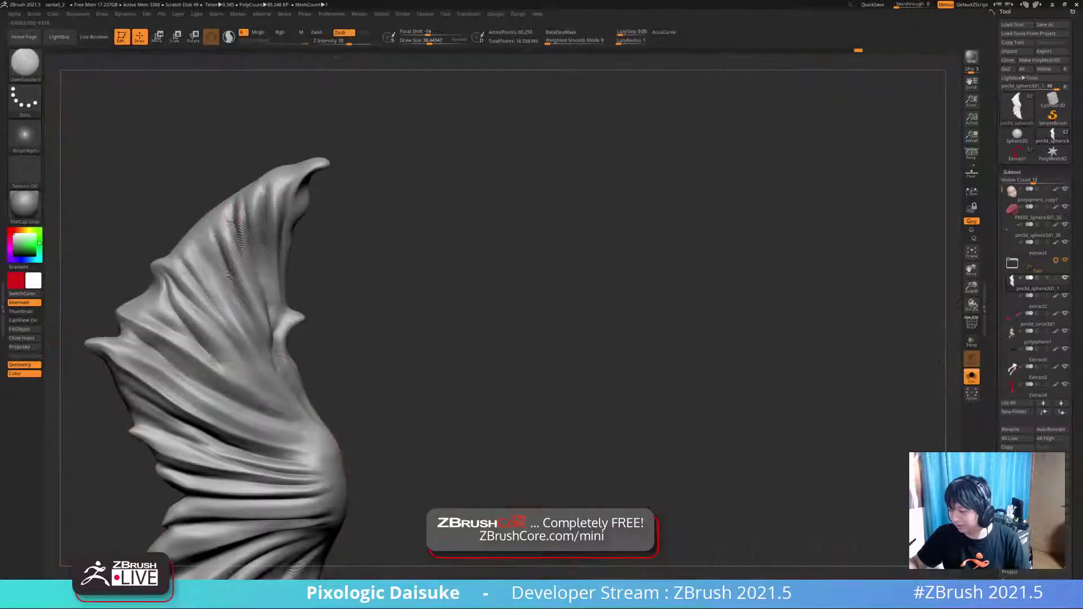
mouse_move(233, 193)
ctrl+right_down()
mouse_move(237, 162)
mouse_move(247, 210)
mouse_move(238, 182)
mouse_move(245, 199)
ctrl+right_up()
key(ctrl+z)
key(ctrl+z)
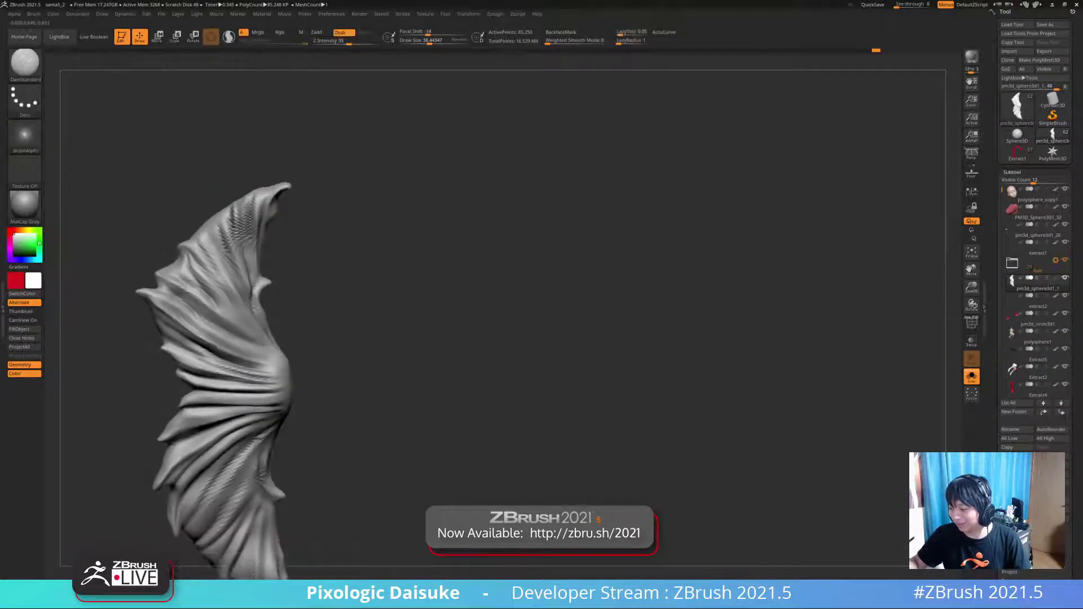
key(ctrl+z)
key(ctrl+z)
key(ctrl+z)
key(ctrl+z)
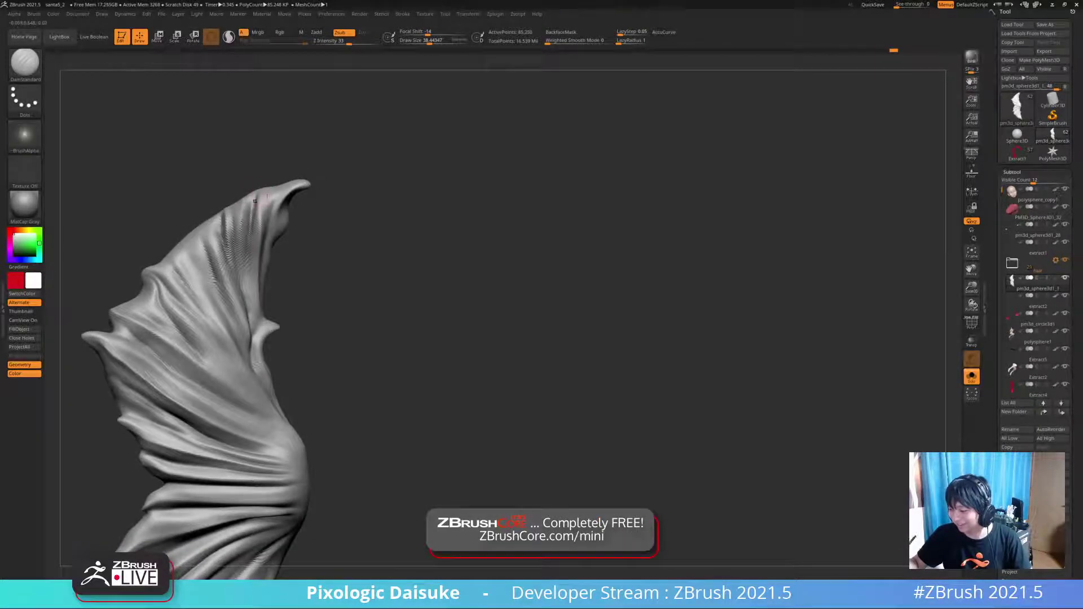
key(ctrl+z)
key(ctrl+z)
key(ctrl+z)
key(ctrl+z)
key(ctrl+z)
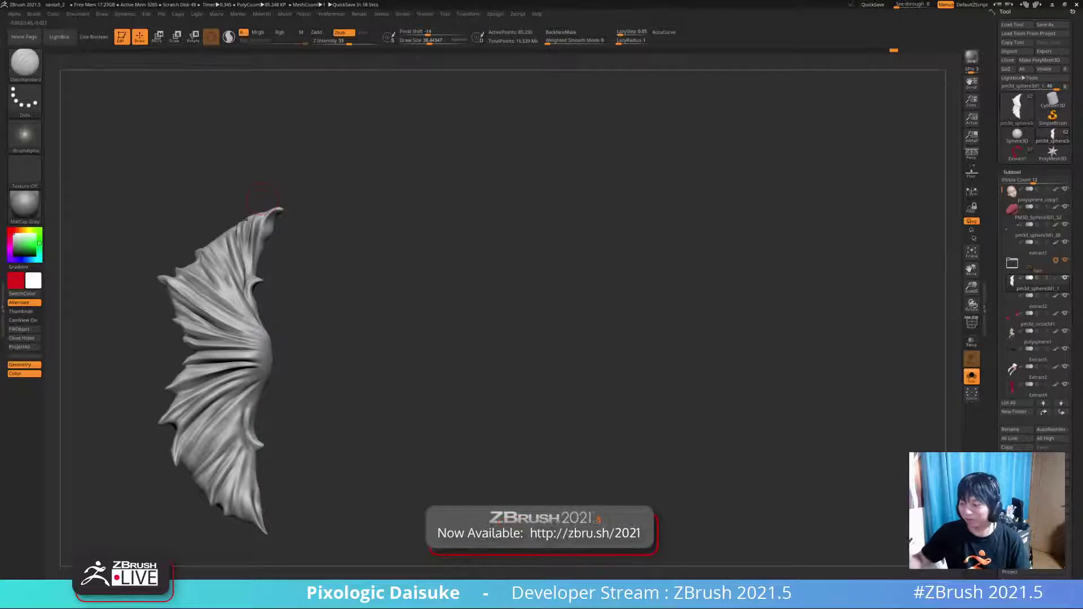
key(ctrl+z)
key(ctrl+z)
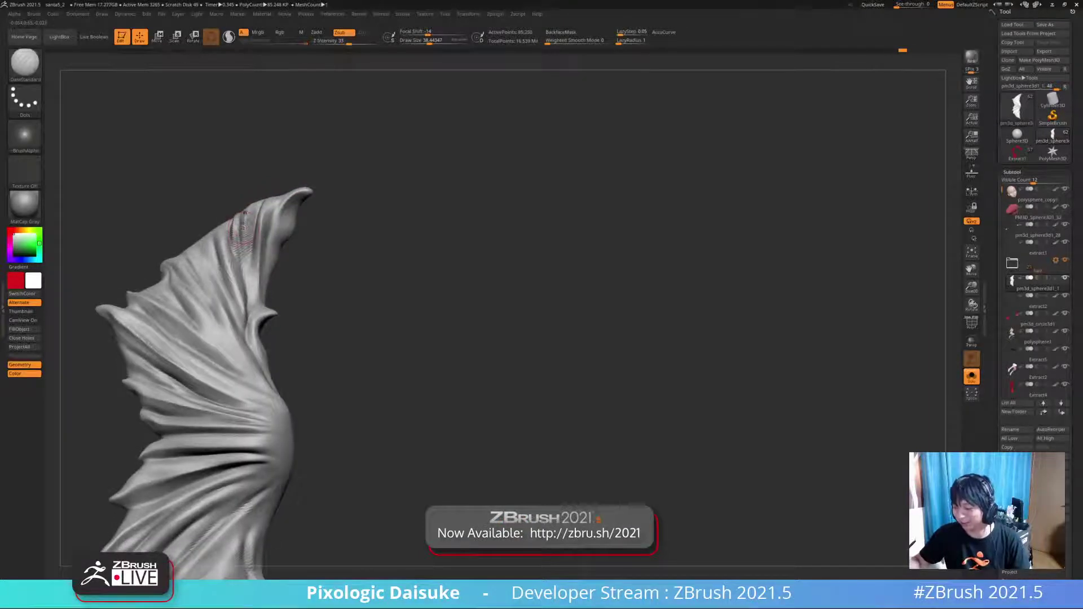
key(ctrl+z)
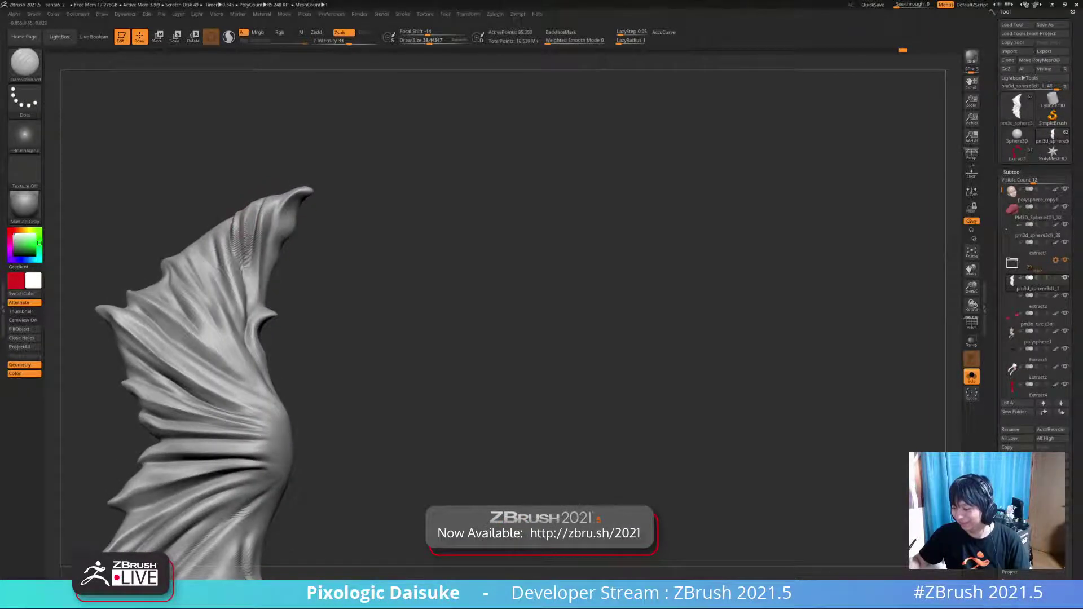
key(ctrl+z)
key(ctrl+z)
key(ctrl+z)
key(ctrl+z)
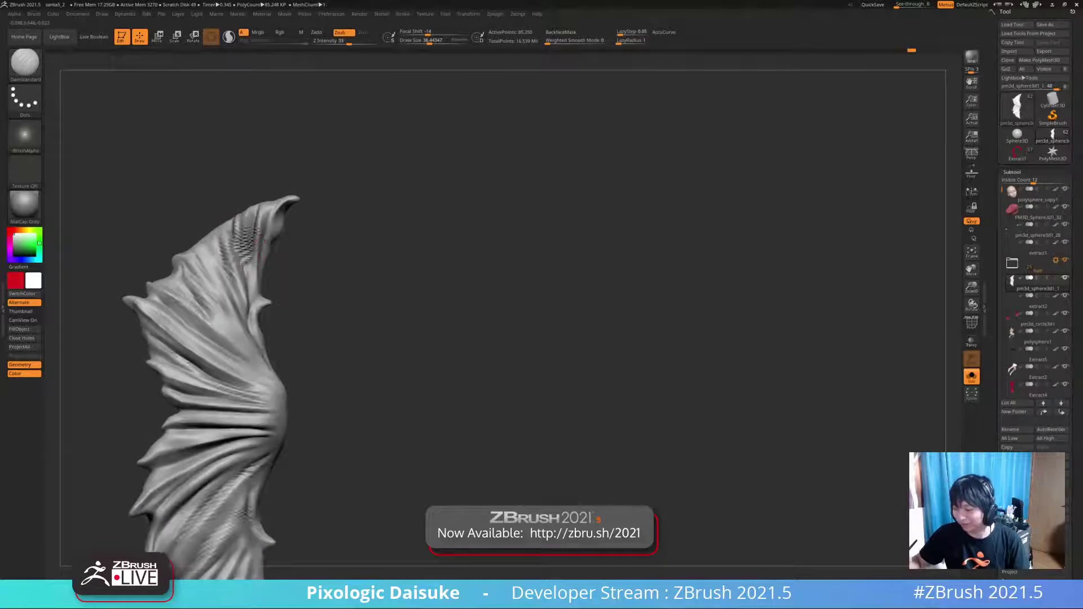
- Carve short creases right beside the left wing's curled tip with the DamStandard brush
drag(274, 207, 266, 224)
right_drag(270, 212, 271, 226)
drag(272, 201, 267, 224)
mouse_move(268, 226)
ctrl+right_down()
mouse_move(268, 215)
mouse_move(260, 221)
ctrl+right_up()
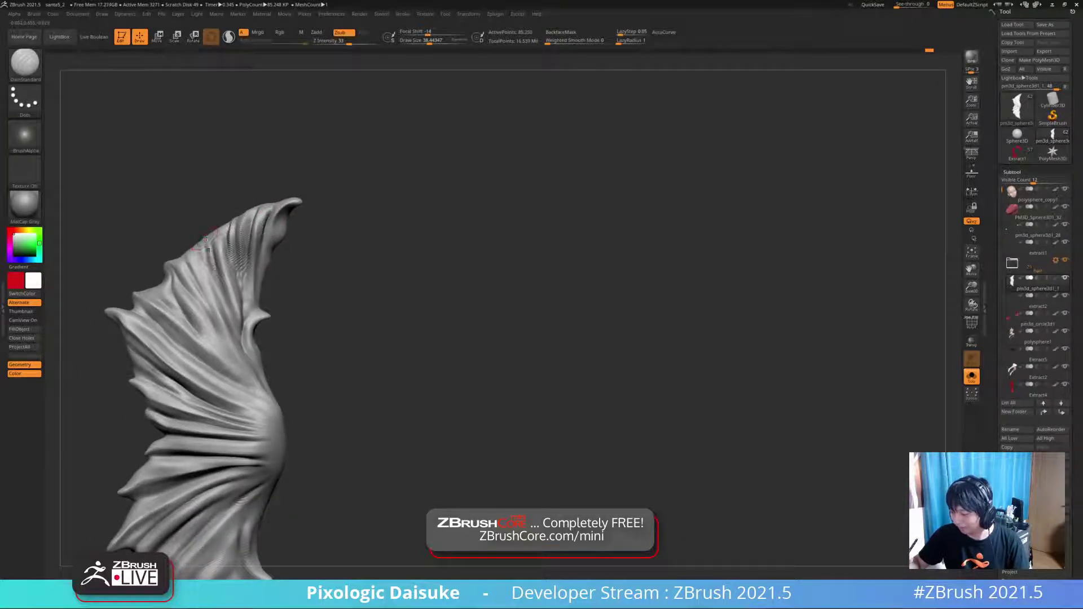
- Carve a crease inward along the next fold from the left wing's tip and smooth its outer edge
drag(209, 245, 218, 285)
right_drag(216, 260, 222, 257)
mouse_move(229, 243)
shift+mouse_down()
mouse_move(211, 257)
mouse_move(212, 248)
shift+mouse_up()
right_drag(213, 248, 209, 241)
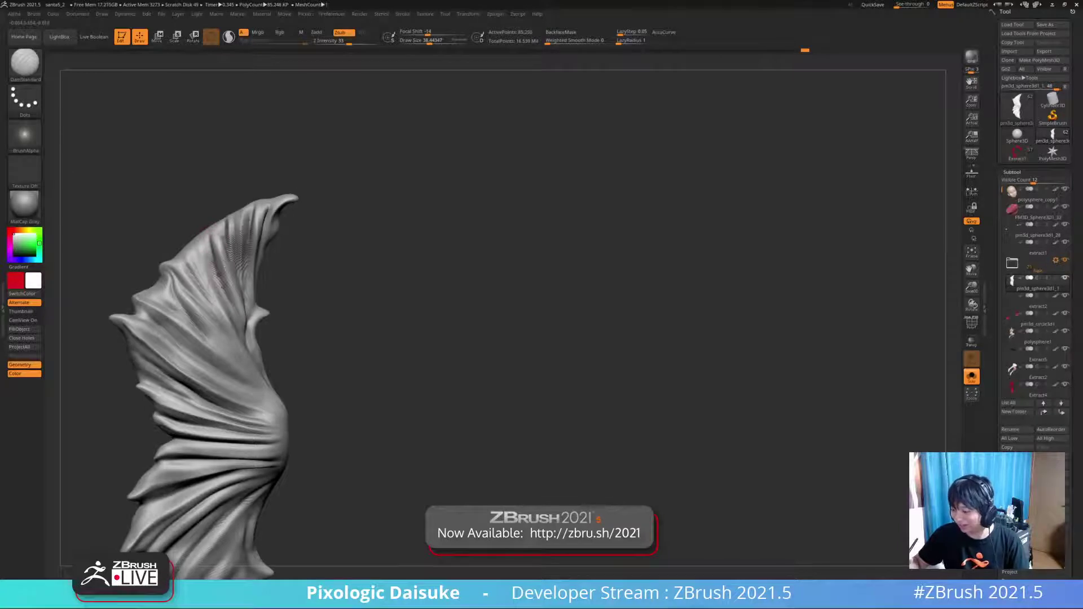
right_drag(214, 260, 205, 208)
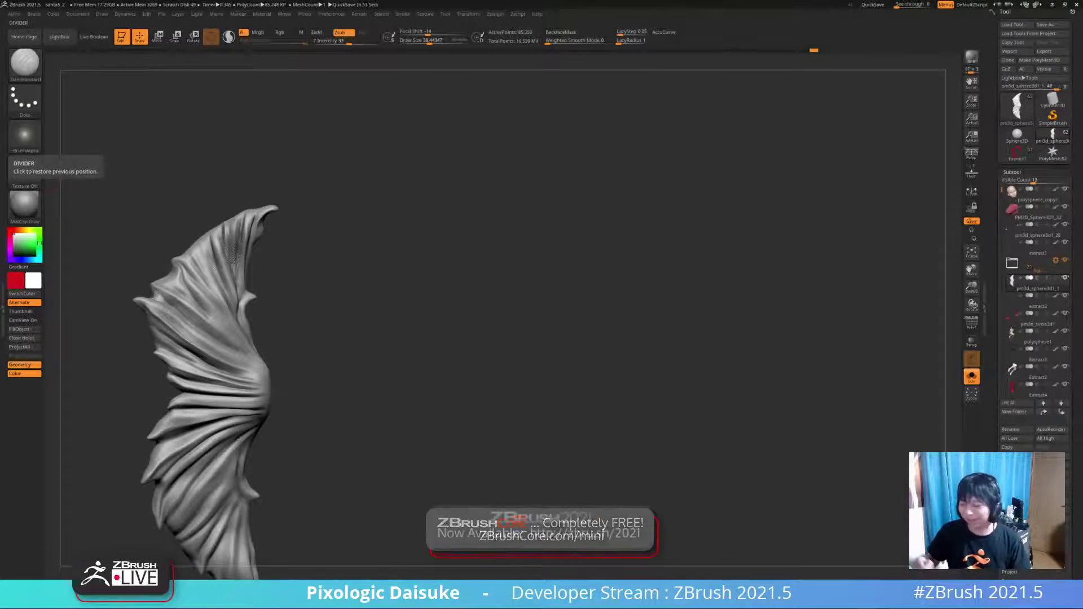
mouse_move(260, 232)
right_down()
mouse_move(270, 219)
mouse_move(216, 264)
right_up()
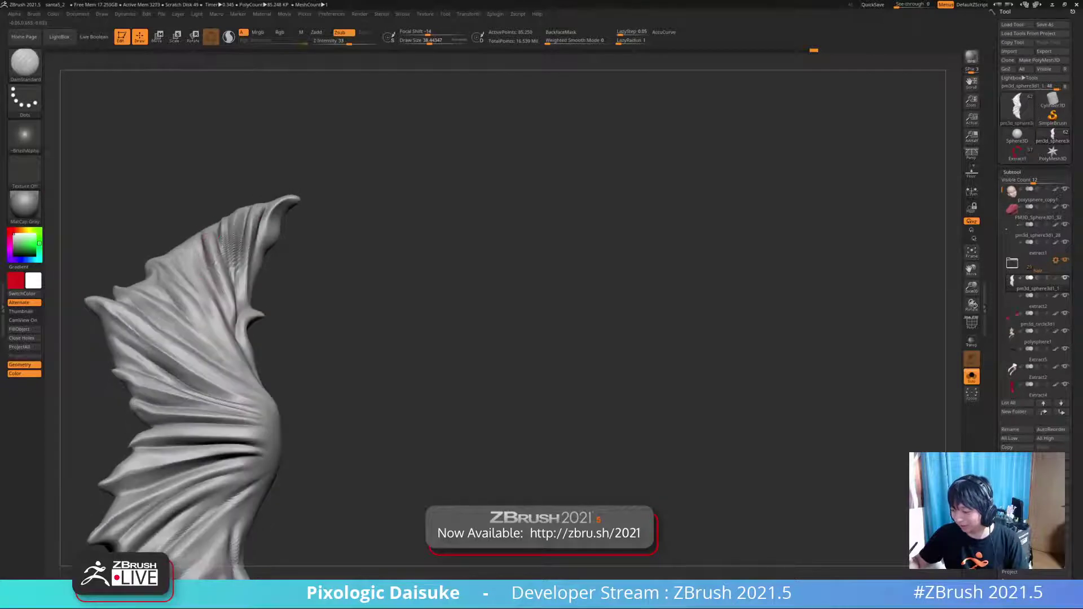
mouse_move(225, 313)
right_down()
mouse_move(229, 246)
mouse_move(220, 285)
mouse_move(285, 230)
mouse_move(252, 275)
right_up()
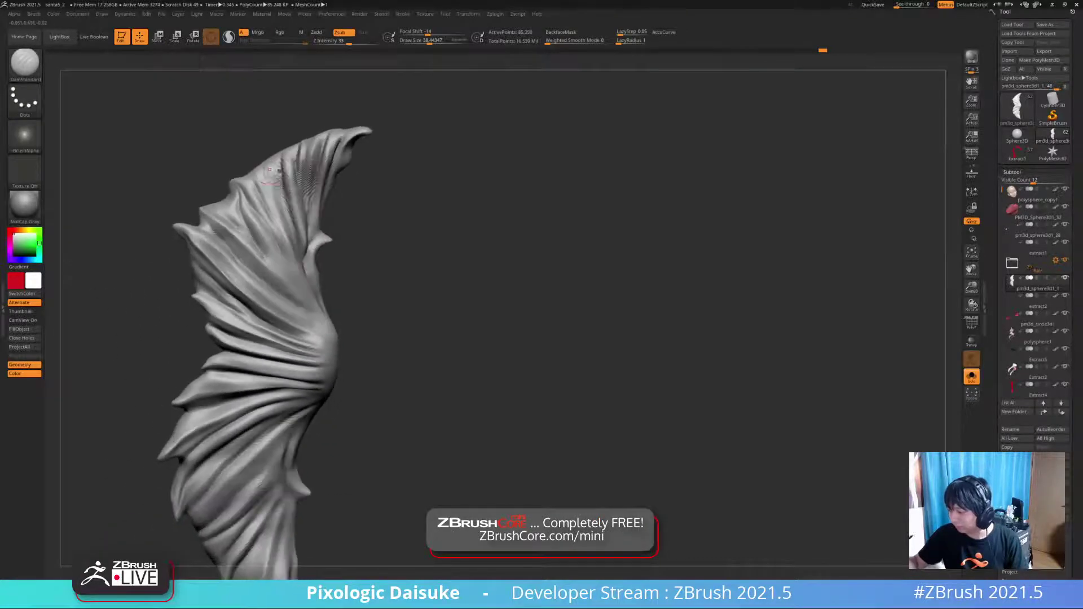
- Carve long creases through the middle of the left wing, running from its outer edge toward the upper tuft
mouse_move(275, 202)
mouse_down()
mouse_move(284, 225)
mouse_move(264, 169)
mouse_move(290, 232)
mouse_up()
mouse_move(290, 234)
right_down()
mouse_move(277, 197)
mouse_move(276, 218)
right_up()
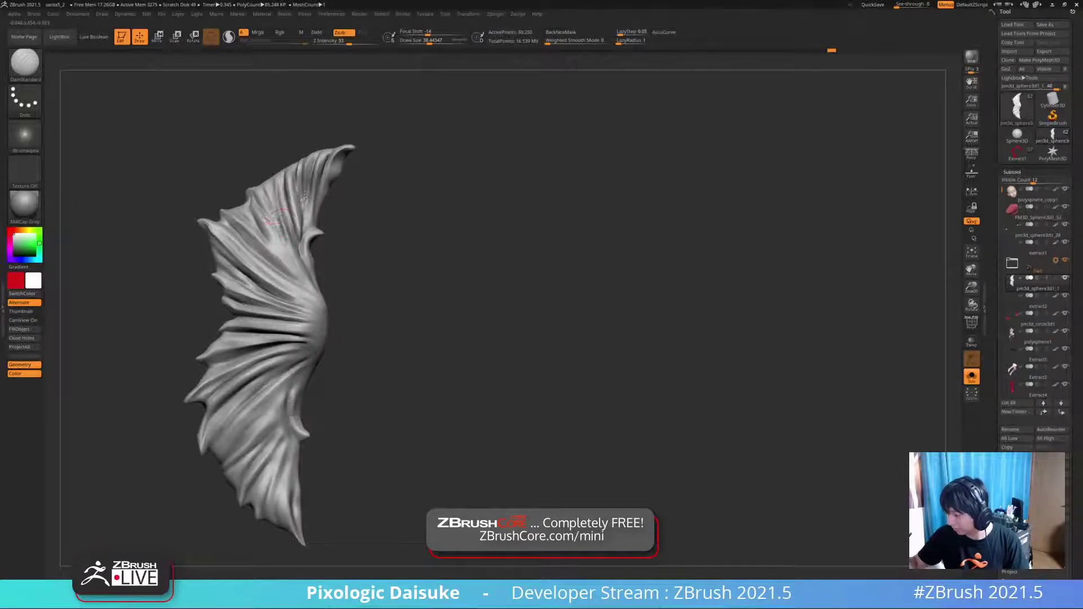
right_drag(292, 257, 285, 242)
drag(273, 211, 287, 248)
right_drag(286, 248, 276, 222)
drag(277, 223, 298, 268)
- Smooth the folds around the left wing's upper tuft and check the cloth on the whole figure
ctrl+right_drag(297, 268, 390, 293)
mouse_move(389, 293)
ctrl+right_down()
mouse_move(389, 311)
mouse_move(431, 296)
mouse_move(382, 316)
mouse_move(375, 342)
ctrl+right_up()
mouse_move(220, 214)
shift+mouse_down()
mouse_move(254, 257)
mouse_move(286, 254)
shift+mouse_up()
mouse_move(286, 254)
right_down()
mouse_move(308, 248)
mouse_move(349, 271)
mouse_move(327, 262)
right_up()
mouse_move(266, 218)
right_down()
mouse_move(246, 232)
mouse_move(292, 258)
mouse_move(259, 269)
mouse_move(234, 237)
mouse_move(262, 228)
right_up()
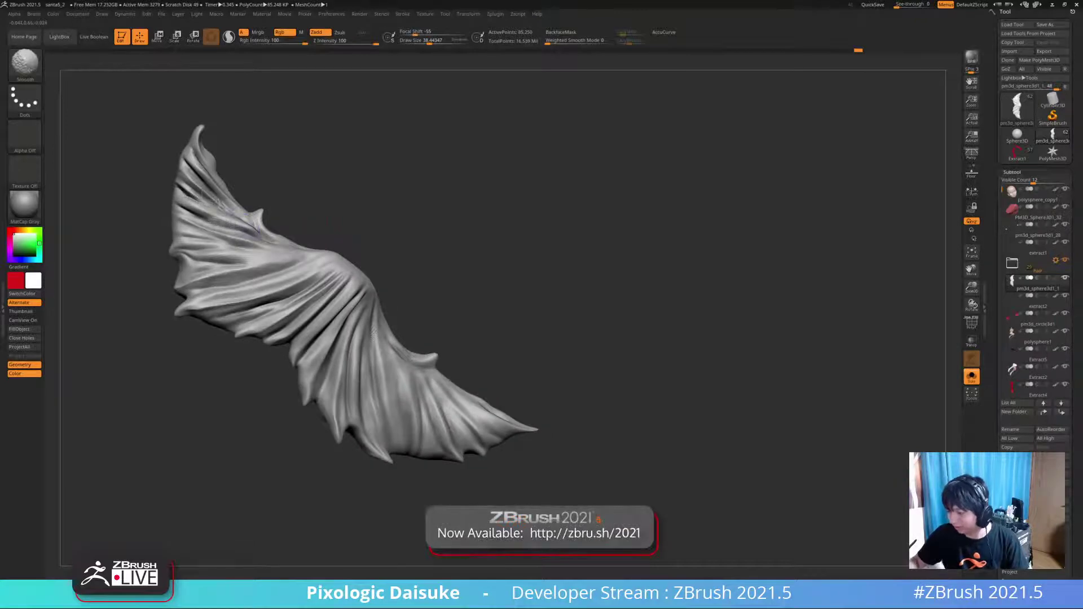
alt+right_drag(302, 260, 297, 228)
right_drag(395, 282, 415, 226)
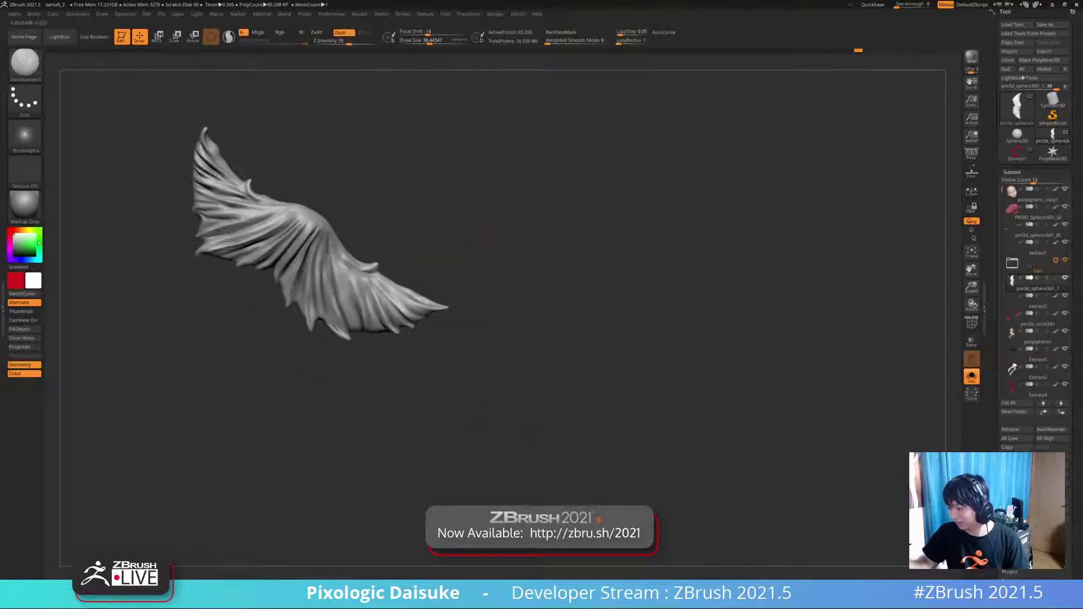
key(alt+s)
ctrl+right_drag(390, 302, 390, 262)
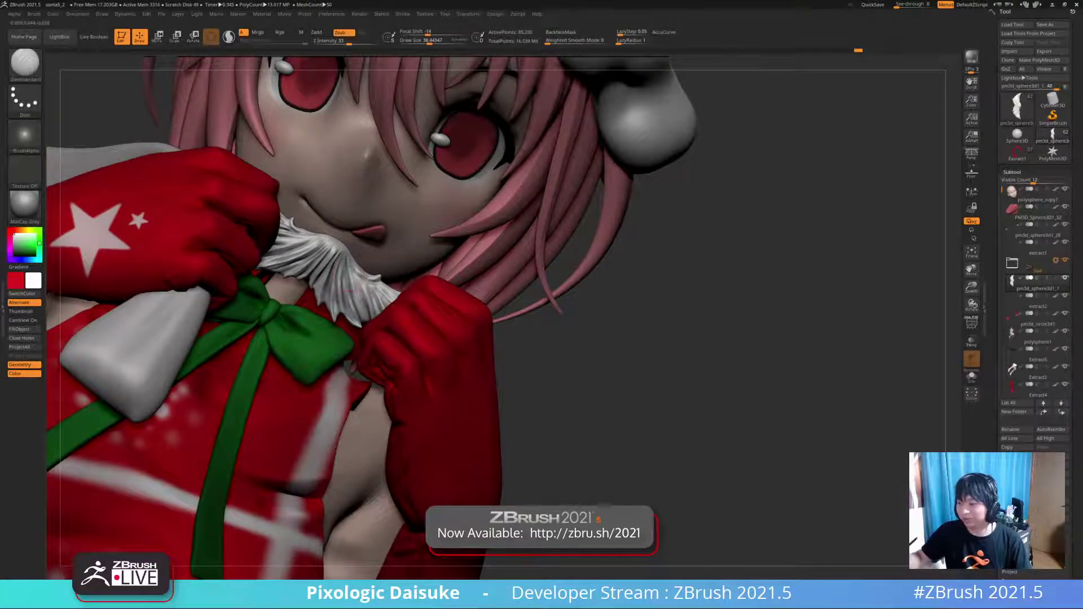
key(b)
key(Escape)
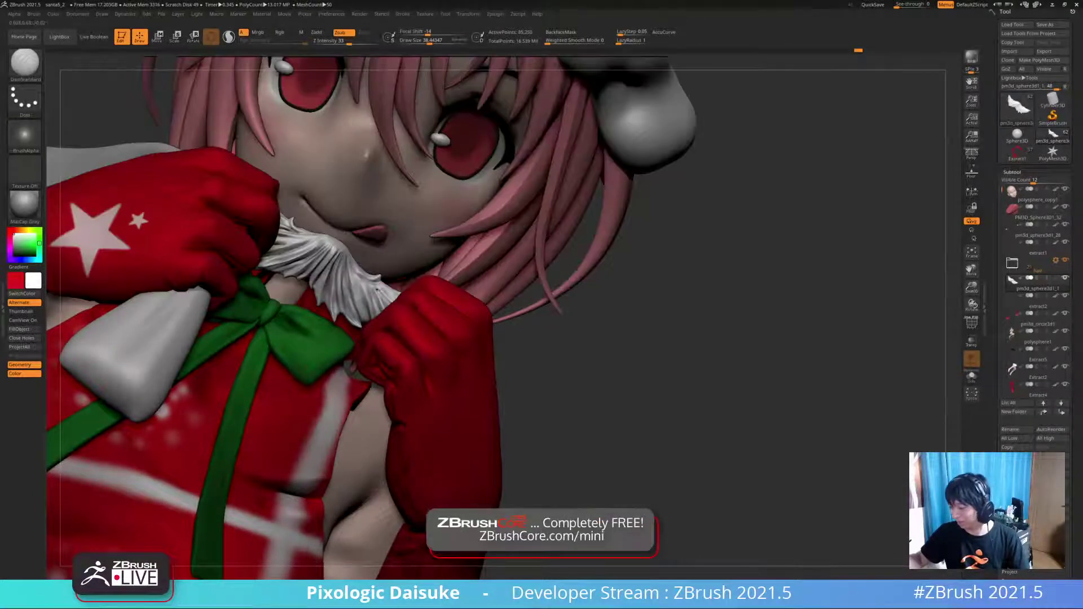
- Isolate the cloth, carve and smooth the fold between the central gather and the right wing's tuft, and check it on the figure
key(alt+s)
mouse_move(379, 291)
right_down()
mouse_move(373, 266)
mouse_move(361, 288)
right_up()
drag(368, 309, 358, 284)
mouse_move(361, 299)
ctrl+right_down()
mouse_move(361, 277)
mouse_move(359, 303)
ctrl+right_up()
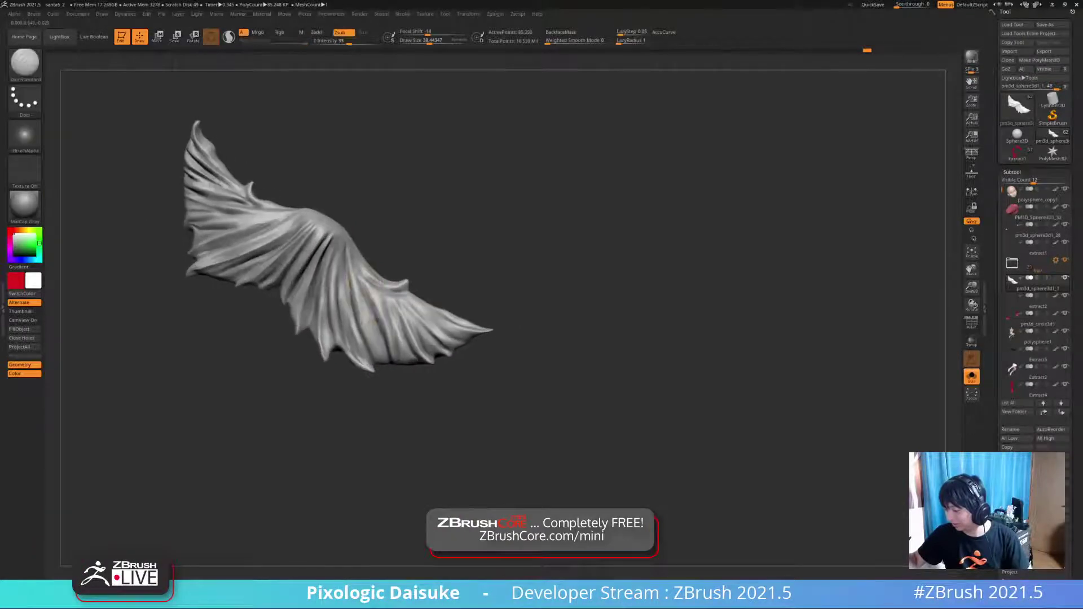
key(ctrl)
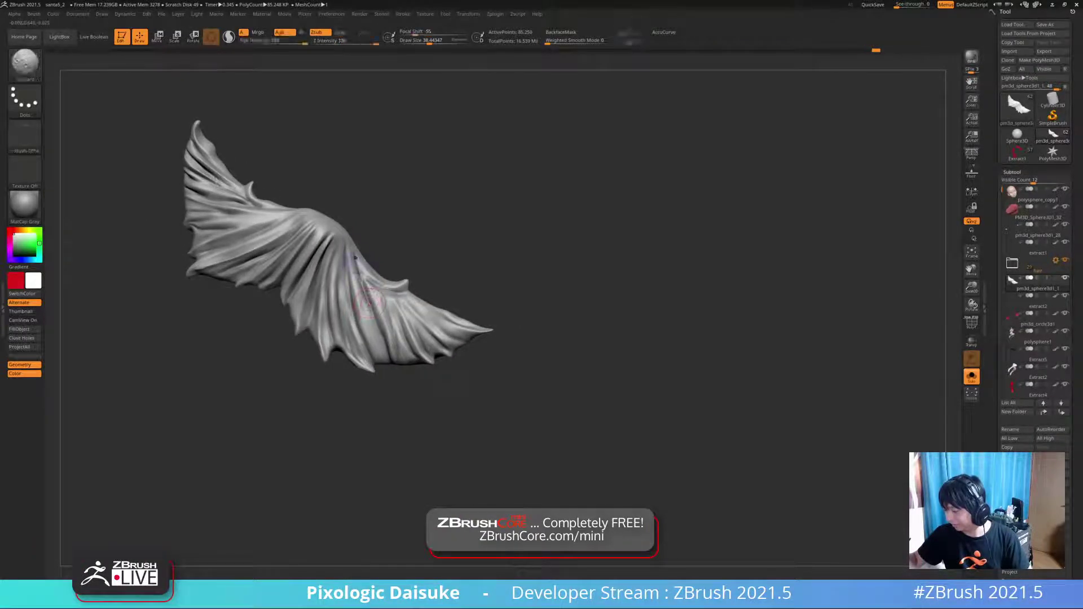
ctrl+right_drag(359, 267, 363, 181)
key(alt+s)
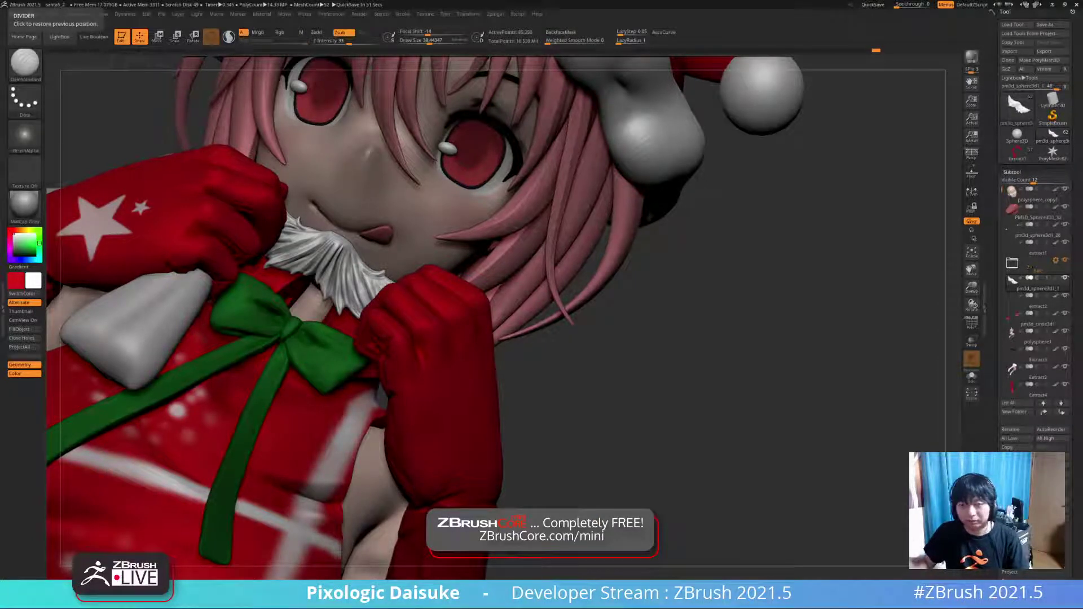
drag(542, 293, 632, 270)
ctrl+right_drag(513, 268, 522, 243)
drag(521, 322, 524, 304)
click(524, 303)
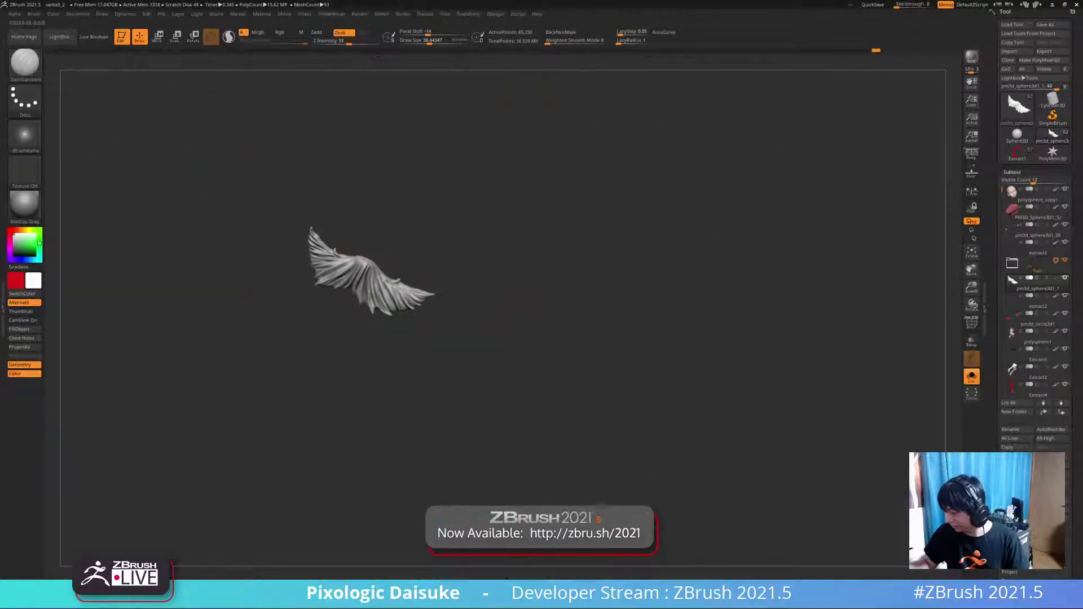
click(523, 303)
- Set the draw size to about 67 and pull the neck cloth's outline into shape with the SnakeHook brush
click(25, 63)
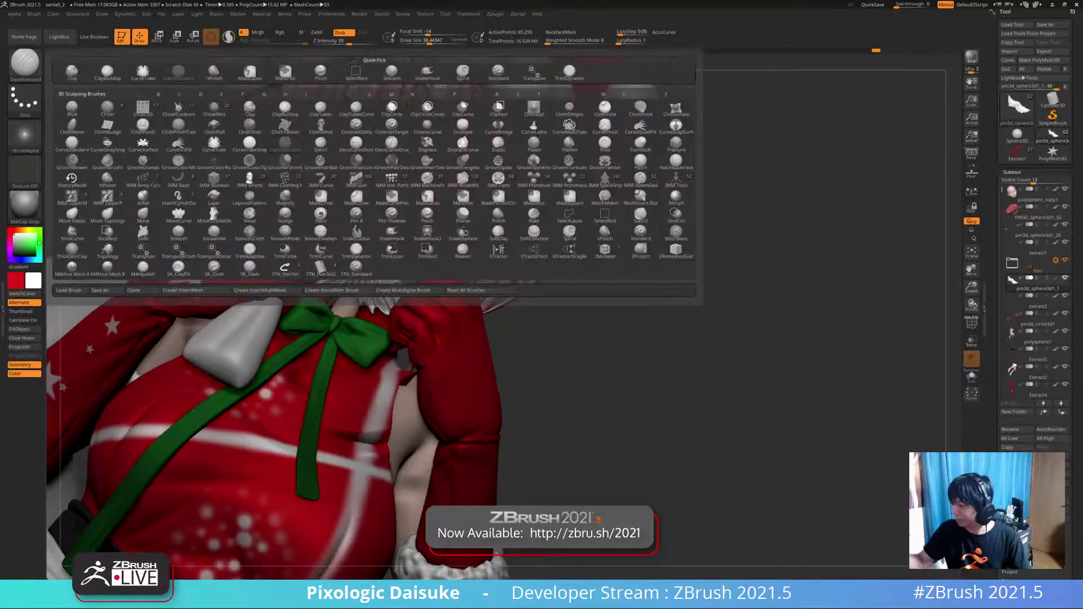
click(463, 73)
click(433, 40)
drag(430, 42, 434, 42)
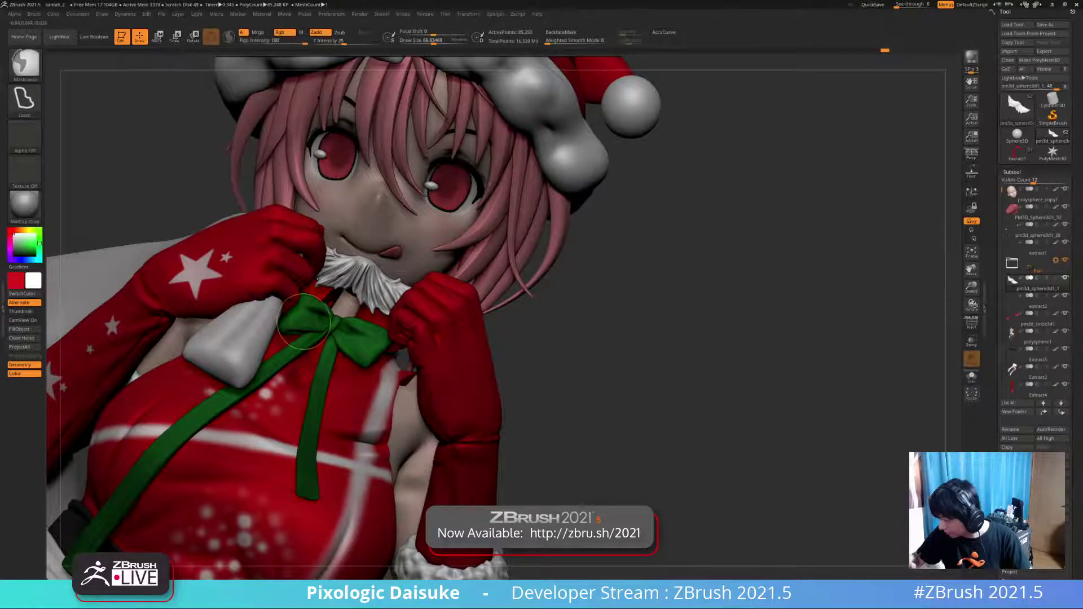
click(25, 62)
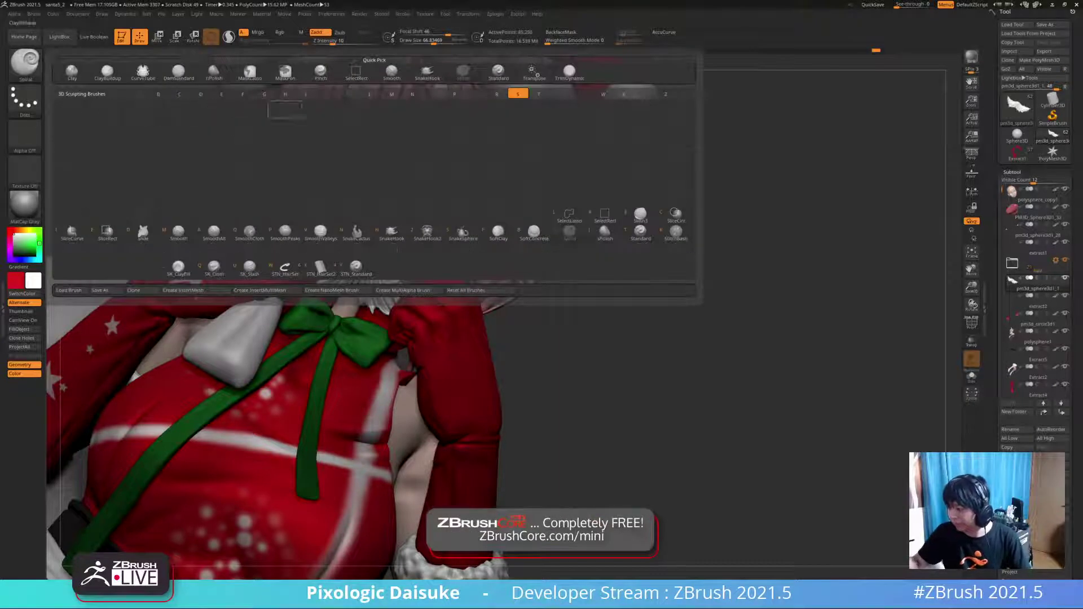
click(427, 72)
drag(344, 277, 341, 267)
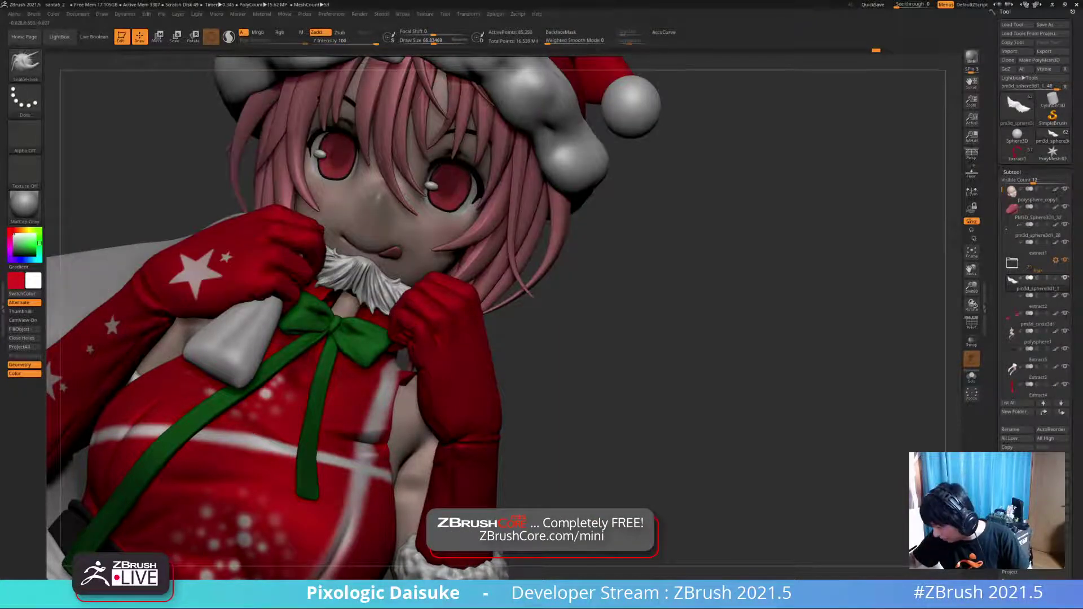
ctrl+right_drag(342, 267, 345, 274)
drag(344, 277, 321, 292)
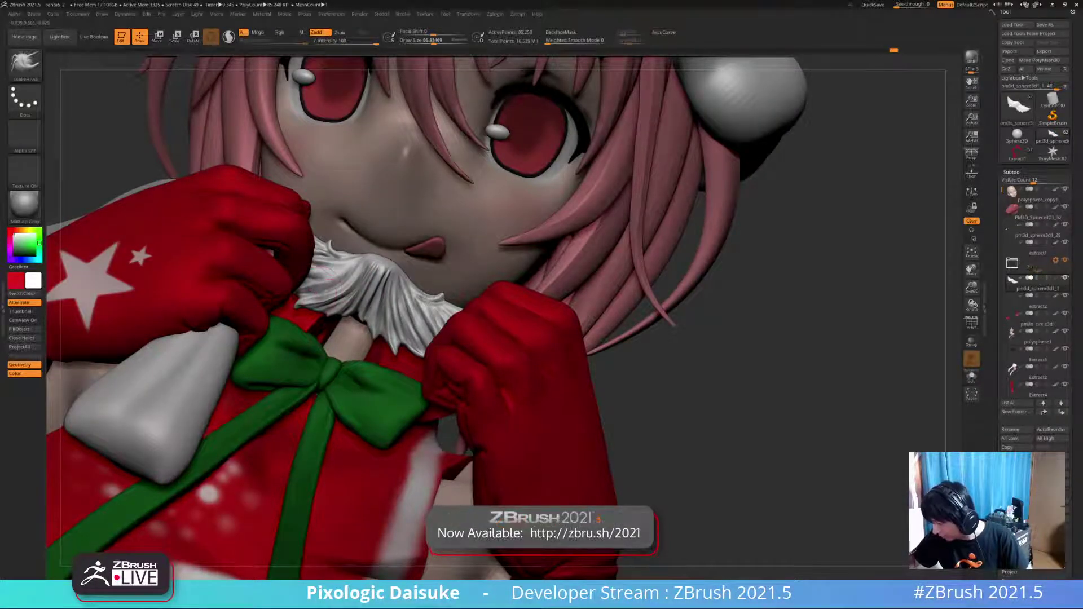
drag(397, 289, 394, 326)
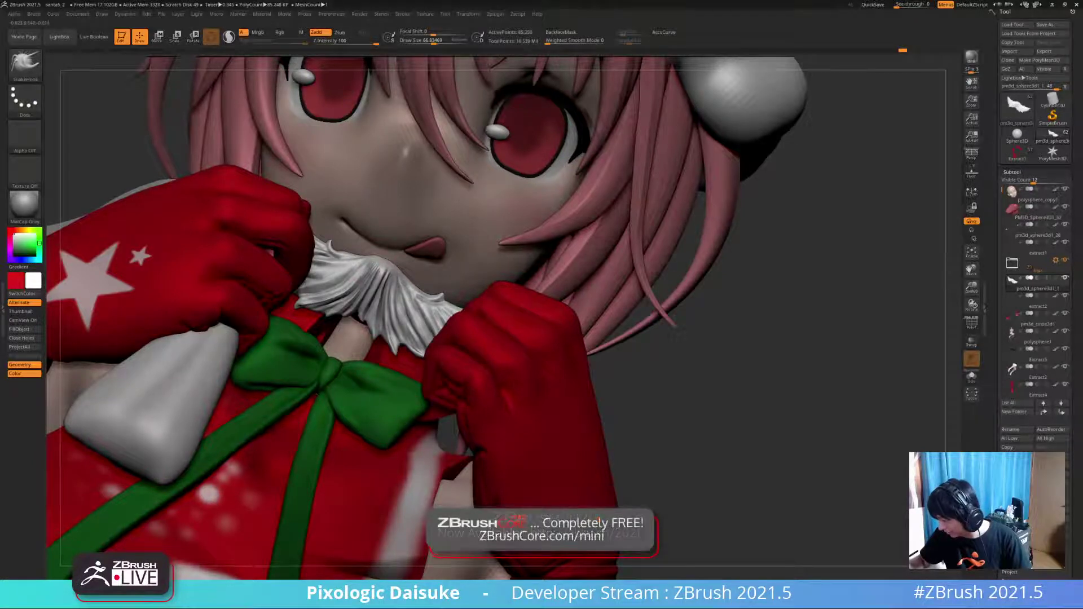
- Check the cloth on the figure, isolate it, turn on AccuCurve and pull the right wing's tip upward into a curved point
key(alt+s)
ctrl+right_drag(408, 322, 369, 293)
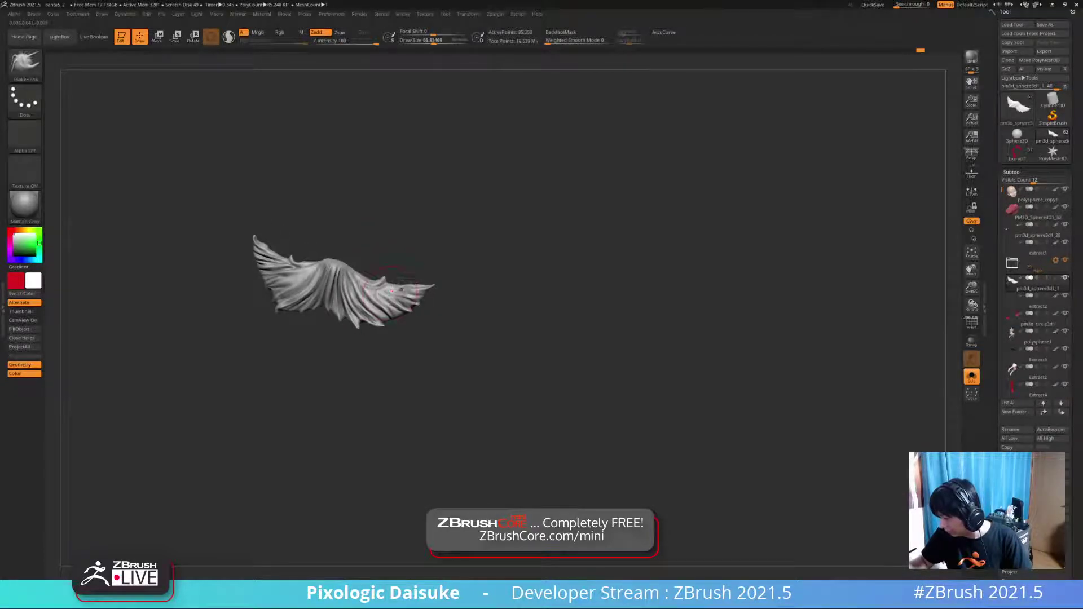
key(alt+s)
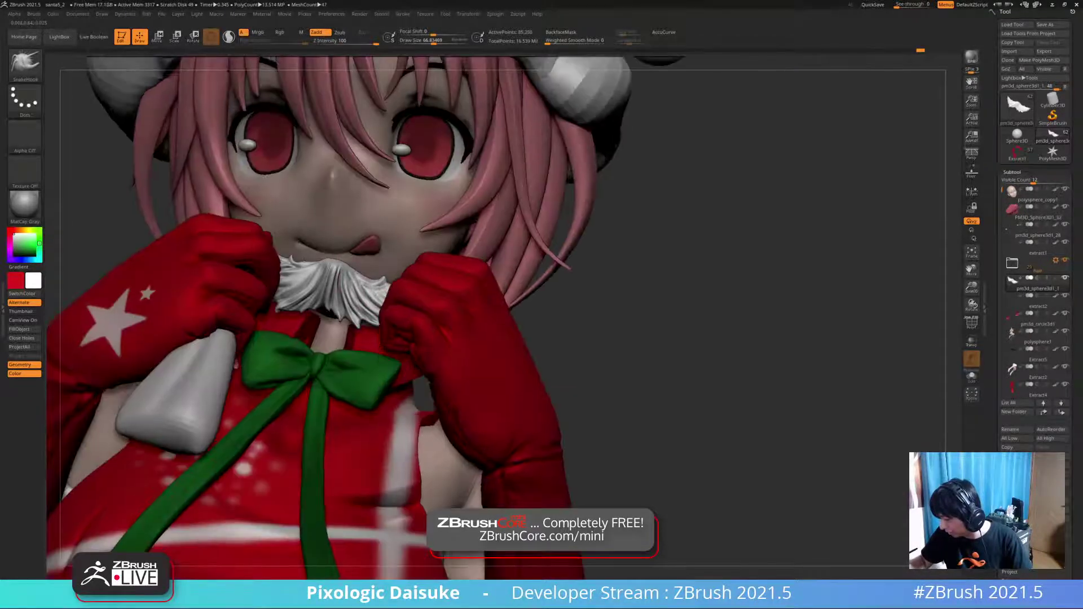
key(alt+s)
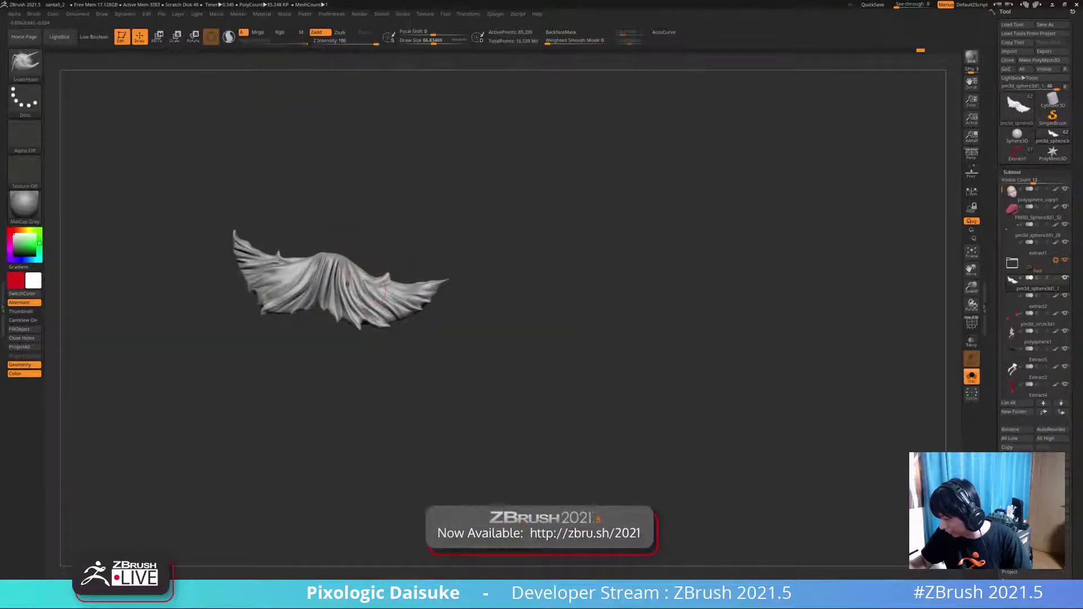
mouse_move(355, 286)
right_down()
mouse_move(364, 299)
mouse_move(419, 287)
right_up()
drag(440, 285, 450, 271)
click(668, 32)
shift+drag(384, 289, 418, 303)
alt+drag(441, 237, 511, 240)
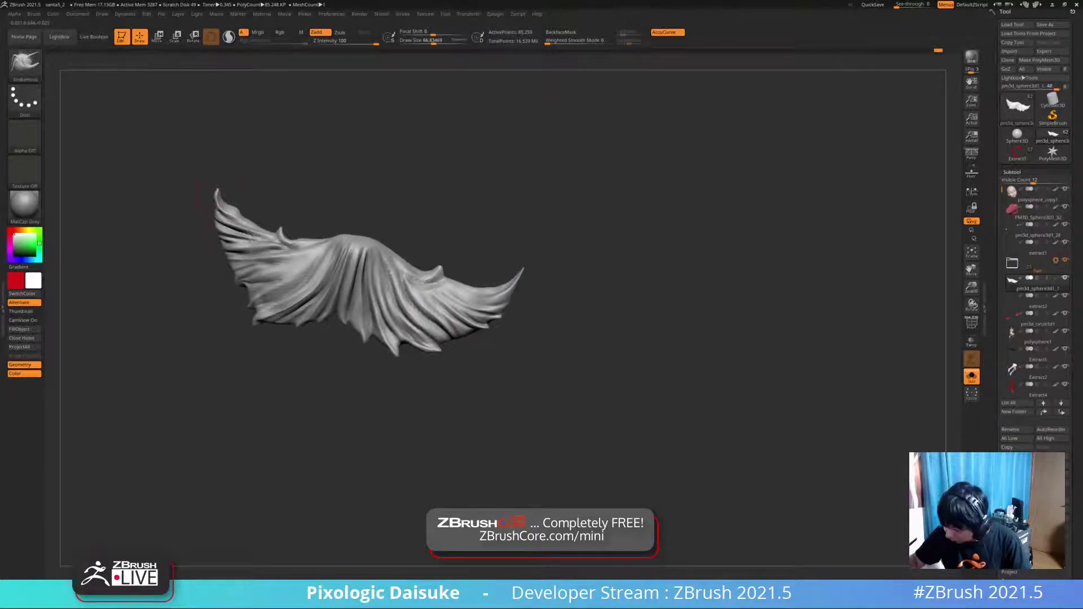
- Extend the left wing's upper tip into a longer, sharper point and leave AccuCurve on
drag(219, 187, 221, 182)
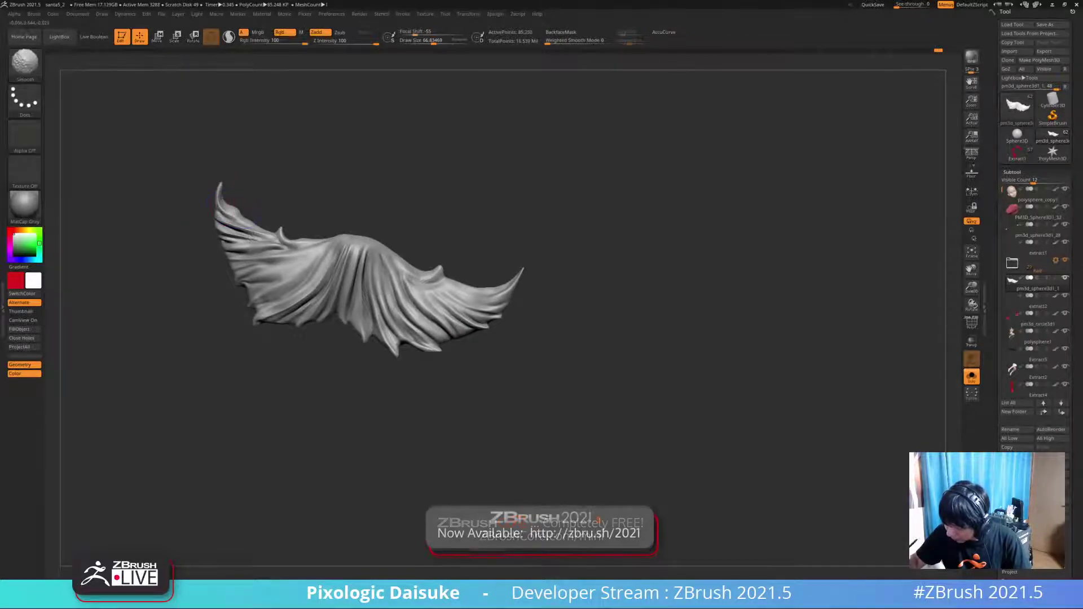
click(668, 32)
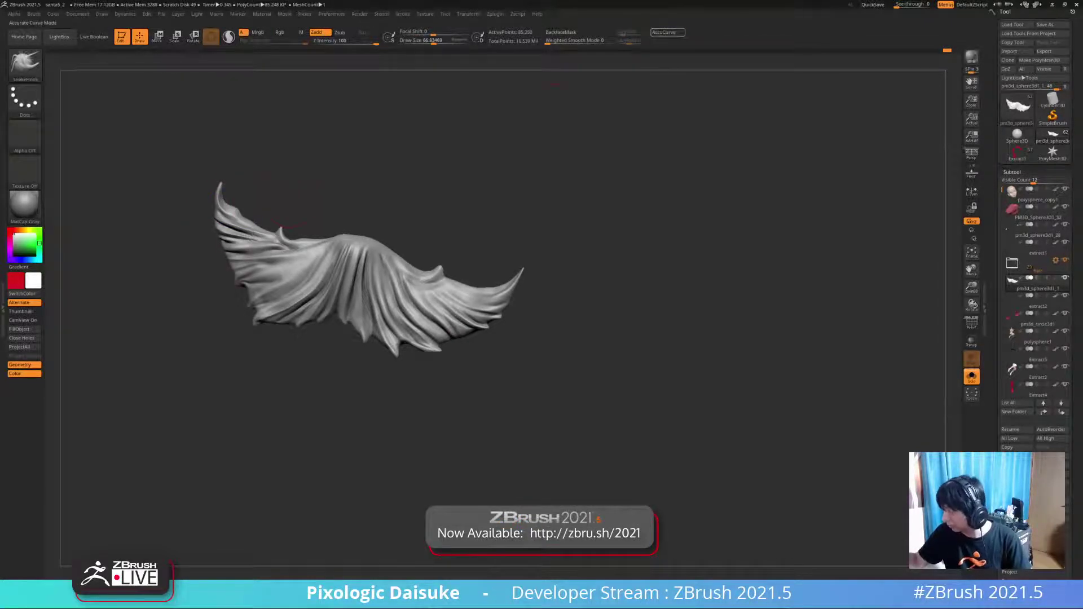
click(667, 32)
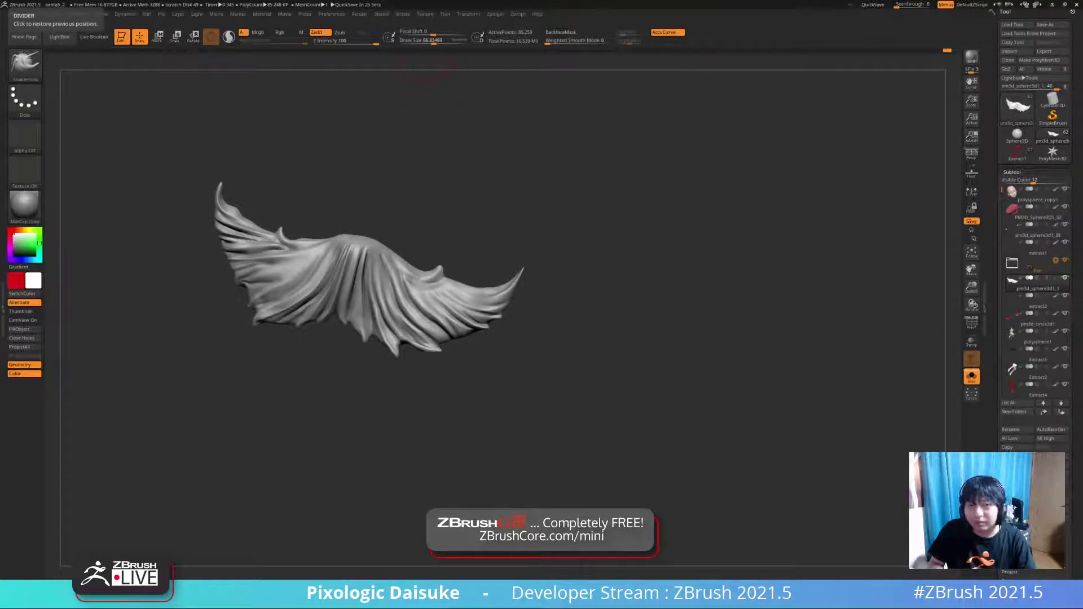
- Switch to the web browser, look through the anime figure reference photos, and return to ZBrush
drag(0, 273, 234, 0)
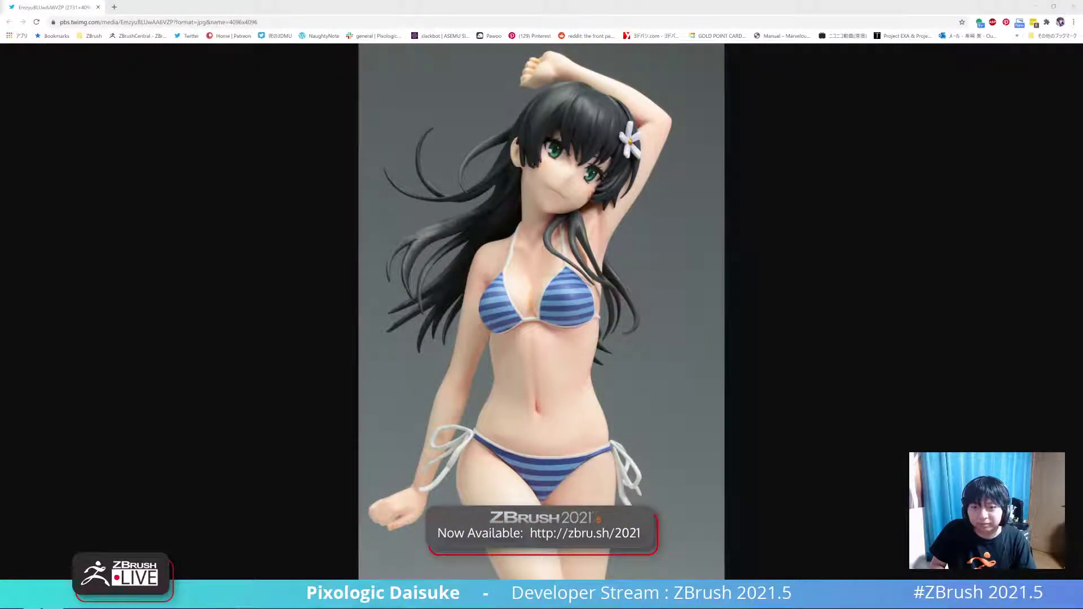
drag(0, 211, 152, 7)
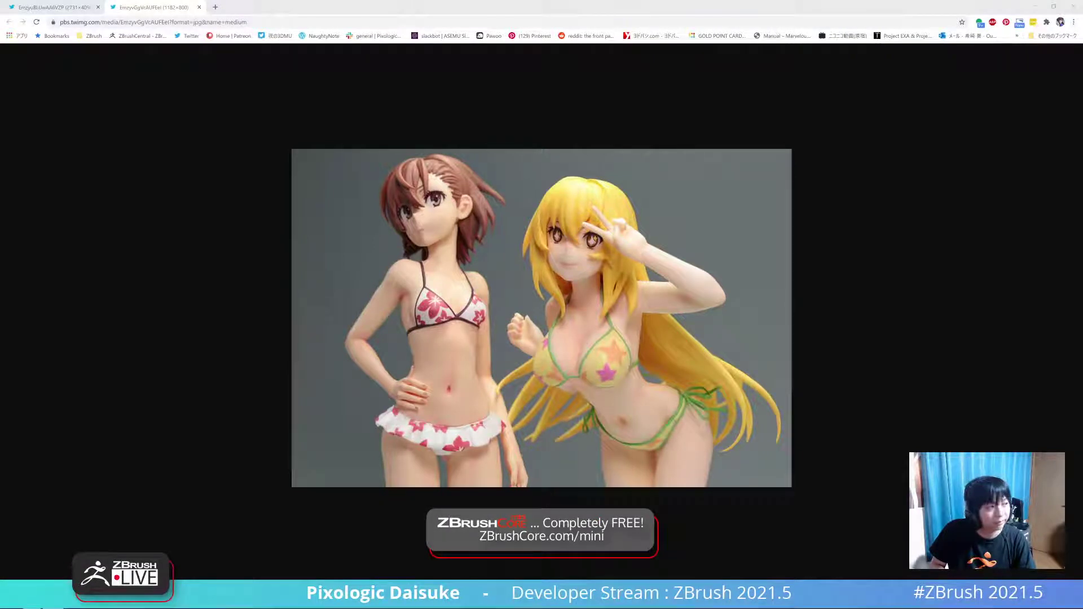
drag(0, 243, 299, 8)
key(ctrl+shift+Tab)
key(ctrl+shift+Tab)
key(ctrl+shift+Tab)
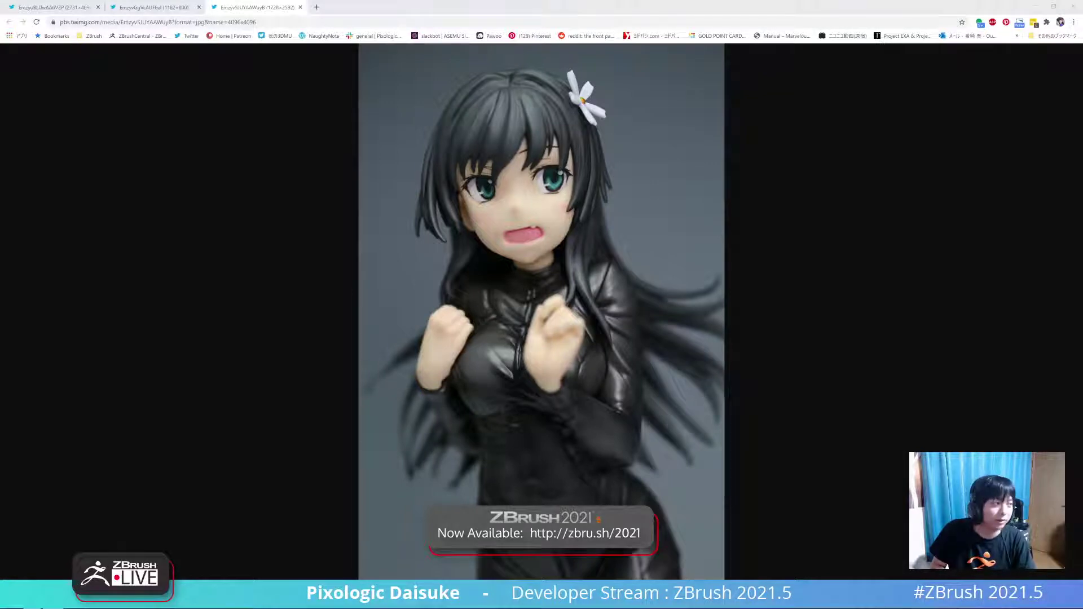
key(alt+Tab)
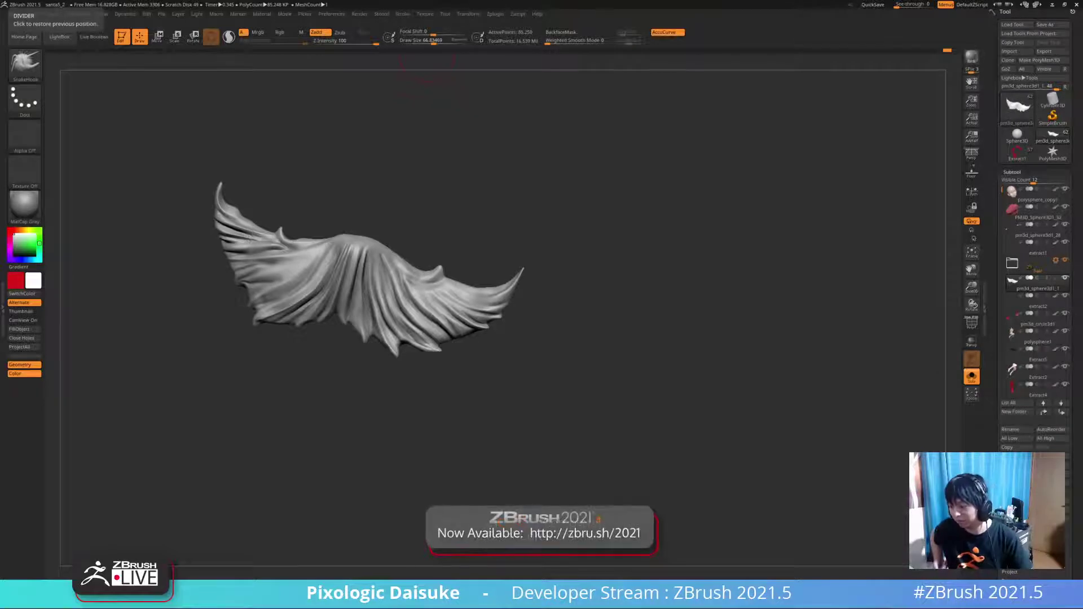
- Carve creases through the middle folds of the left wing with the DamStandard brush
ctrl+right_drag(427, 55, 418, 225)
alt+right_drag(440, 271, 471, 305)
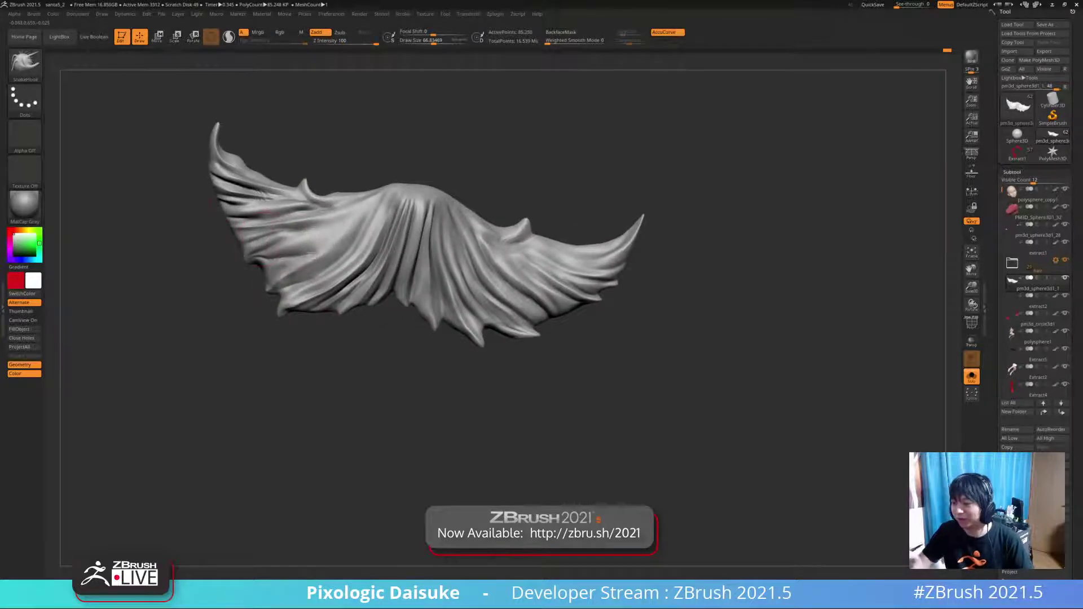
click(25, 62)
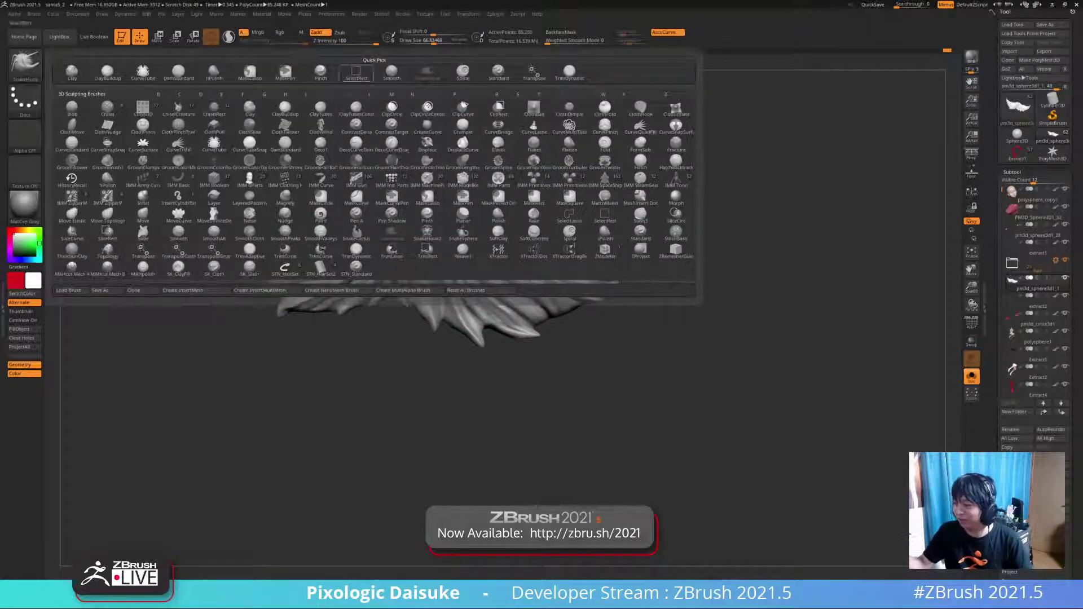
click(25, 65)
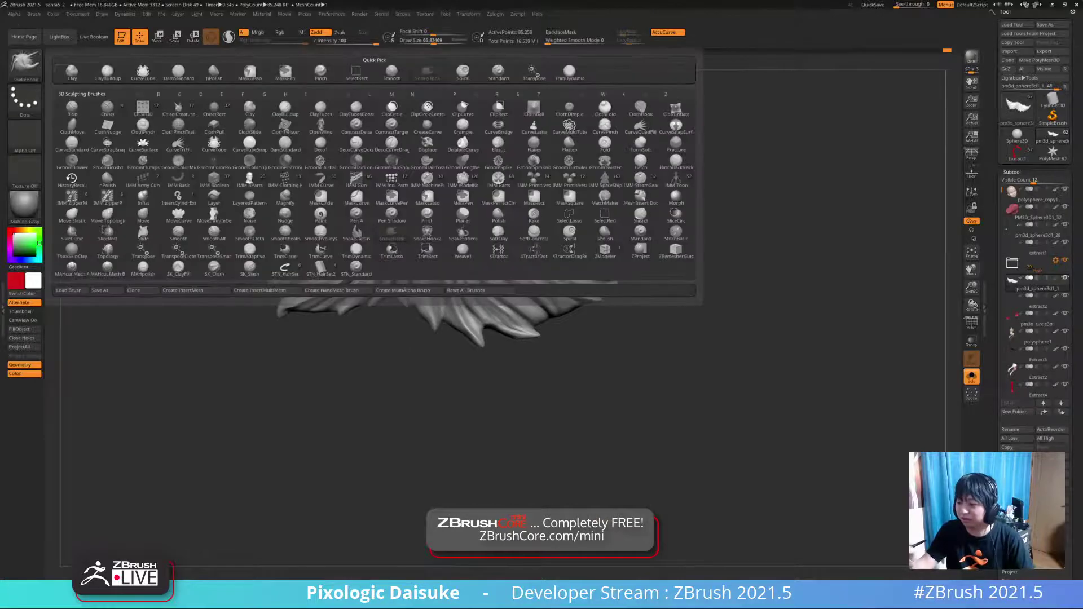
click(144, 115)
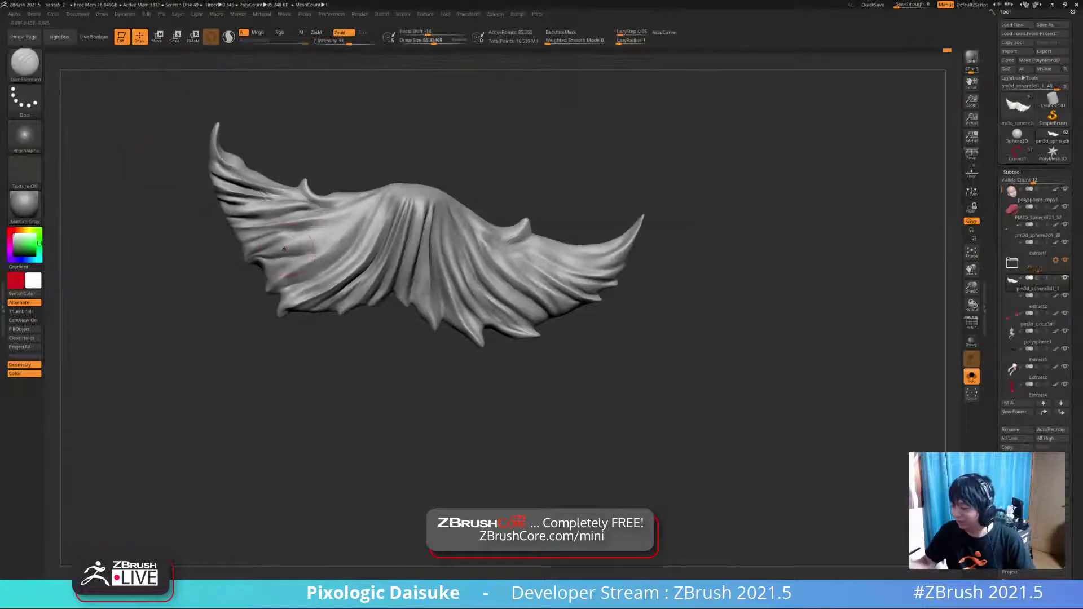
key(ctrl+shift)
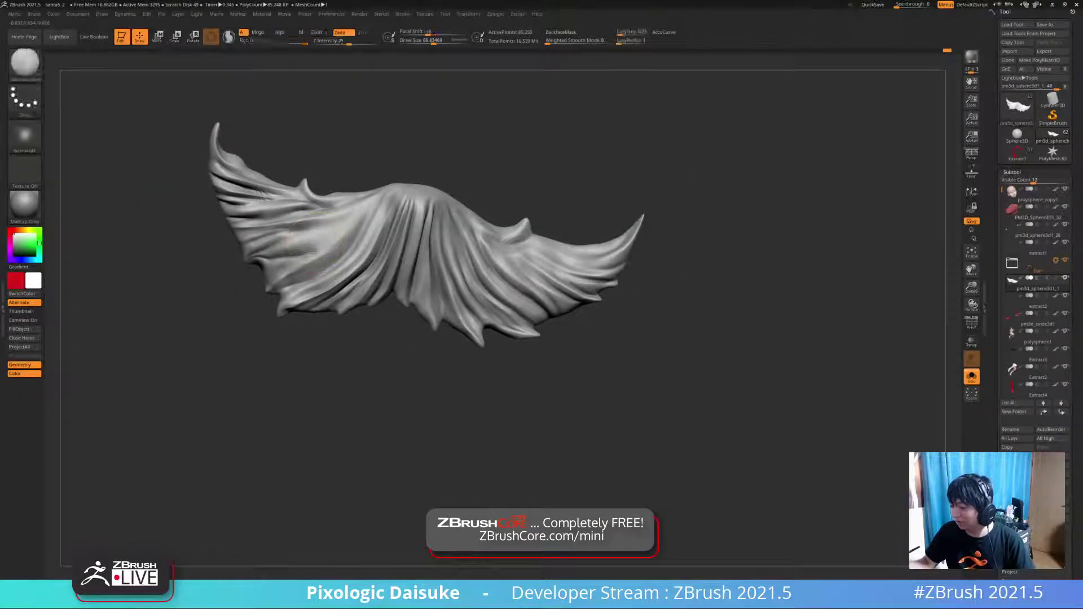
ctrl+right_drag(311, 248, 320, 241)
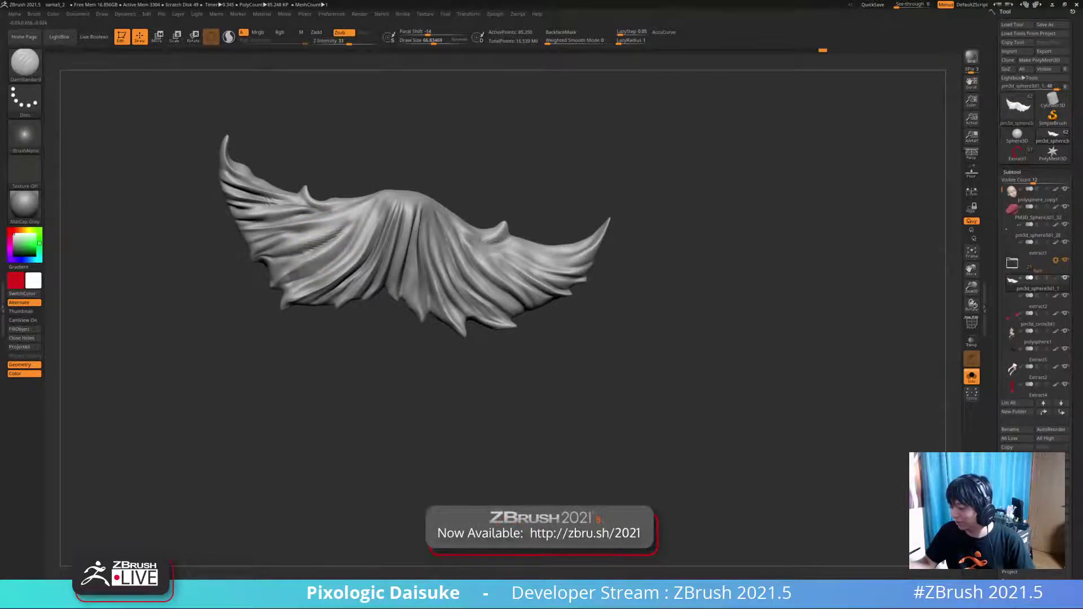
drag(340, 229, 297, 247)
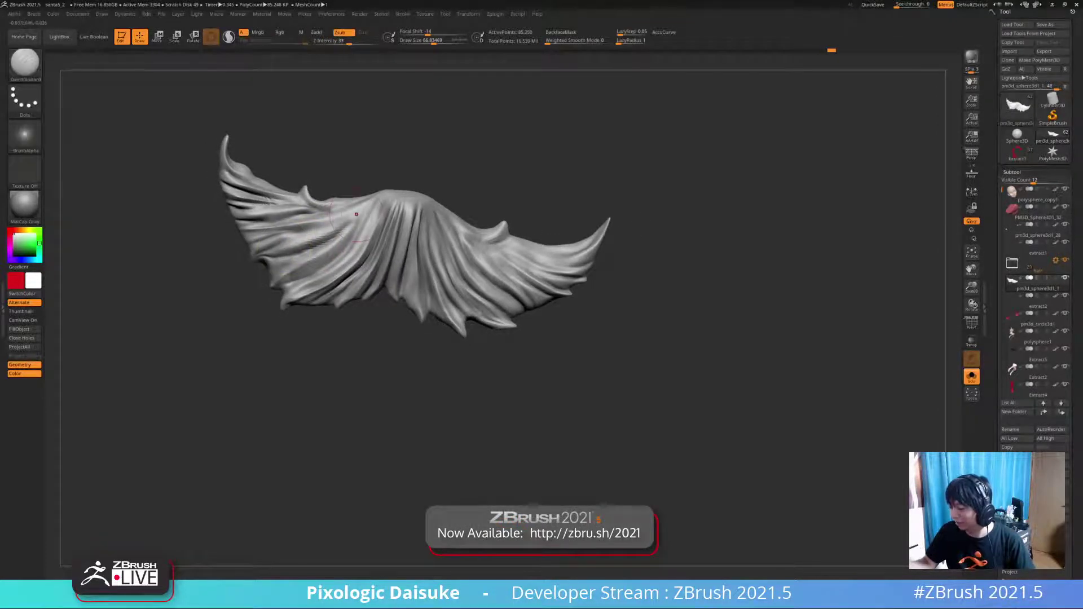
- Smooth the folds near the left wing's lower edge
ctrl+right_drag(363, 208, 366, 201)
alt+right_drag(366, 200, 322, 249)
ctrl+right_drag(322, 249, 319, 236)
mouse_move(299, 284)
shift+mouse_down()
mouse_move(276, 294)
mouse_move(302, 279)
shift+mouse_up()
ctrl+right_drag(368, 245, 357, 214)
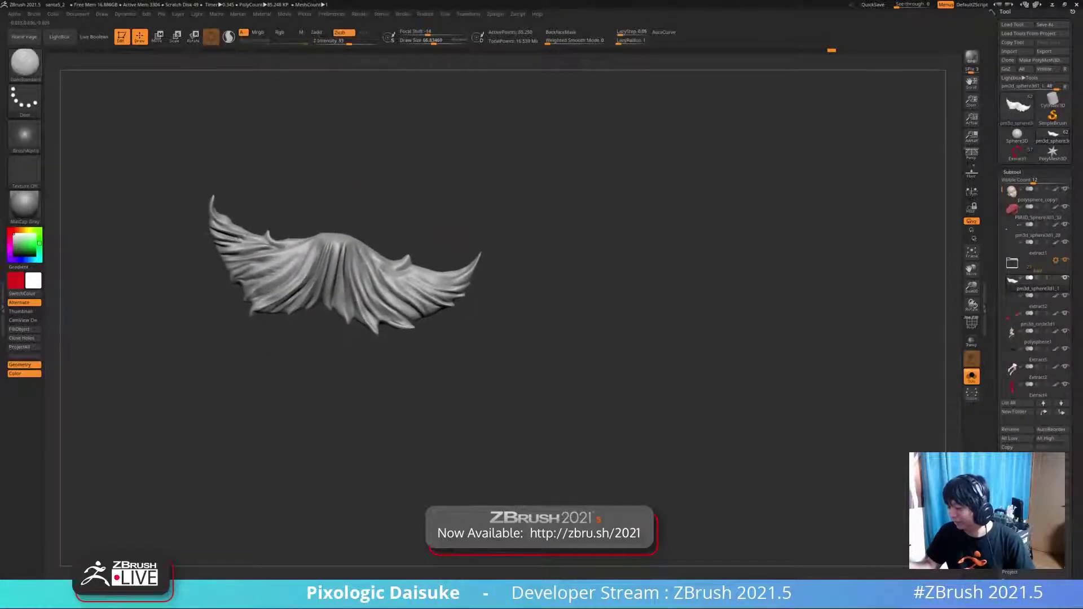
ctrl+right_drag(406, 259, 405, 280)
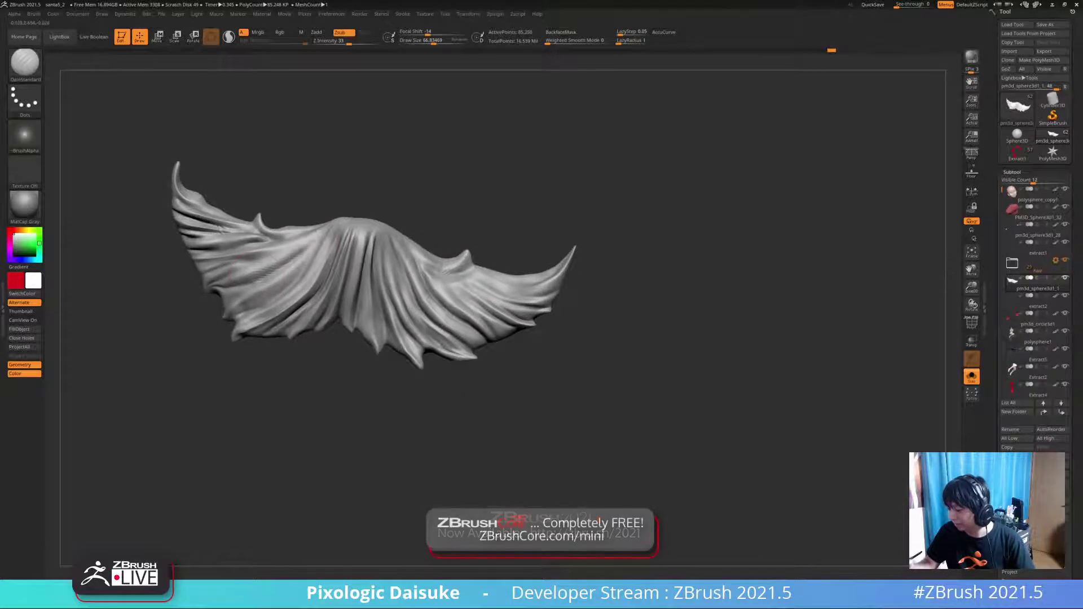
- Carve another short crease along the fold in the middle of the left wing
key(ctrl)
mouse_move(291, 268)
ctrl+right_down()
mouse_move(308, 256)
mouse_move(298, 239)
mouse_move(321, 239)
mouse_move(300, 240)
ctrl+right_up()
drag(299, 263, 285, 277)
mouse_move(316, 265)
ctrl+right_down()
mouse_move(324, 283)
mouse_move(352, 271)
mouse_move(384, 293)
mouse_move(353, 314)
ctrl+right_up()
- Select the Spiral brush and refine the left wing's folds, smoothing the newly carved creases
click(24, 62)
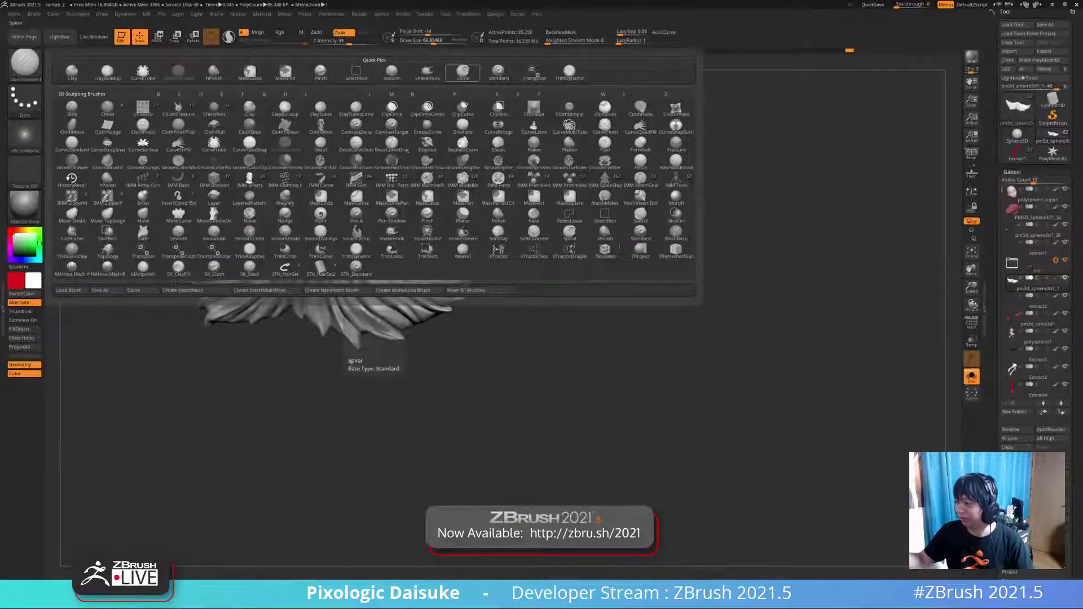
click(462, 70)
mouse_move(344, 259)
right_down()
mouse_move(333, 257)
mouse_move(341, 248)
mouse_move(343, 273)
right_up()
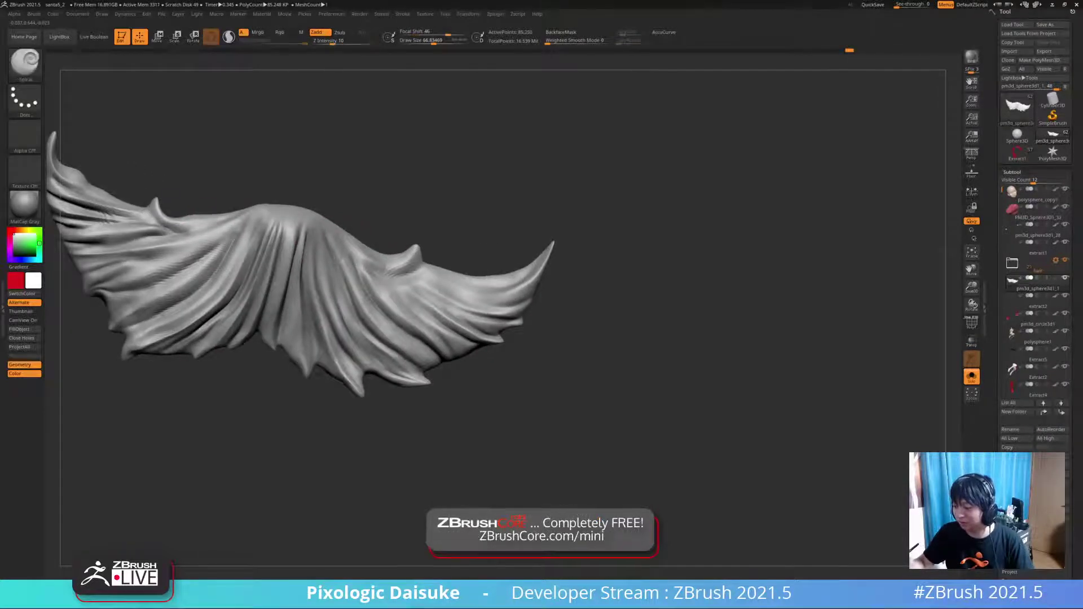
ctrl+right_drag(192, 188, 198, 216)
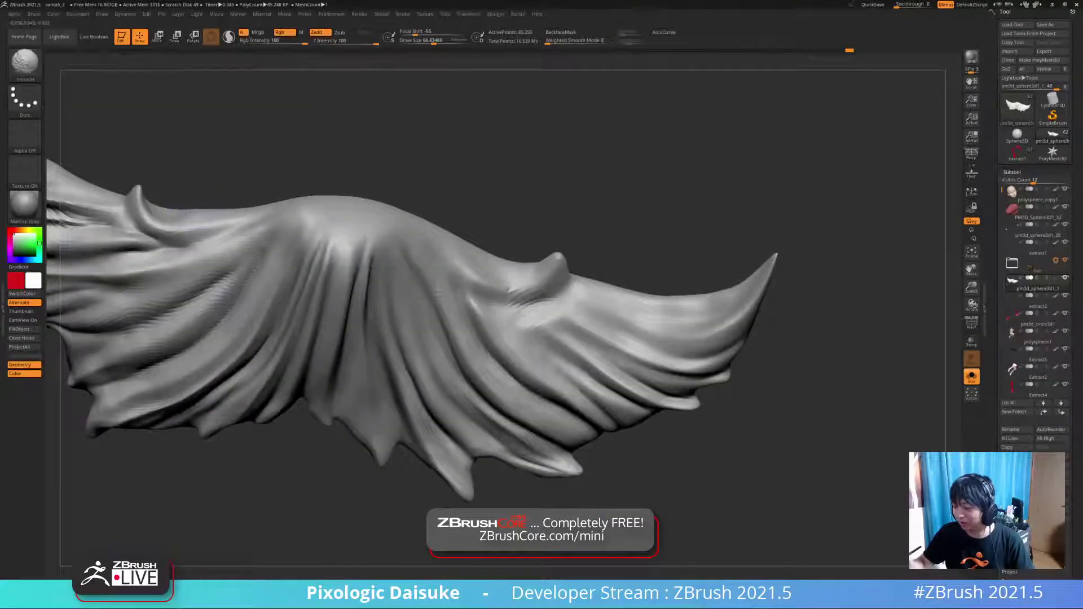
mouse_move(192, 213)
ctrl+right_down()
mouse_move(217, 161)
mouse_move(278, 181)
mouse_move(233, 225)
ctrl+right_up()
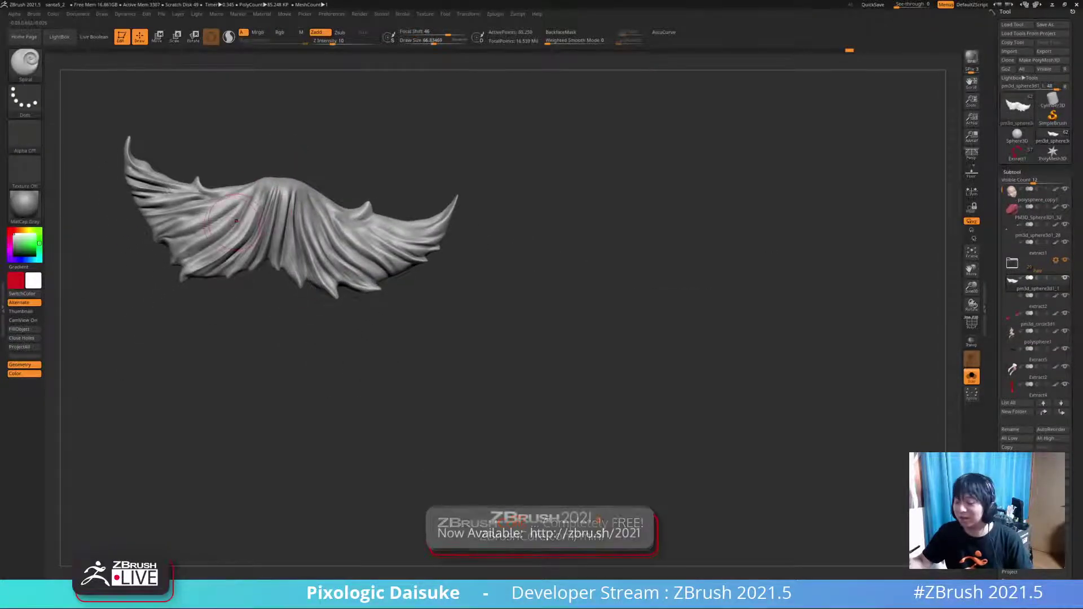
alt+right_drag(141, 181, 208, 220)
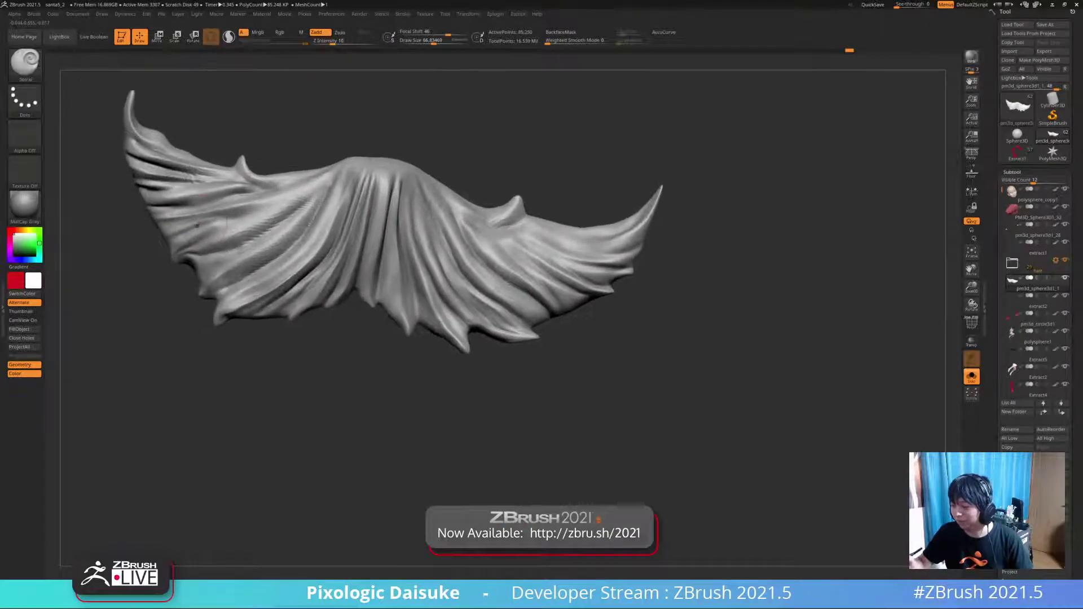
mouse_move(271, 206)
ctrl+right_down()
mouse_move(263, 185)
mouse_move(256, 213)
mouse_move(356, 130)
mouse_move(344, 141)
mouse_move(340, 96)
ctrl+right_up()
key(shift)
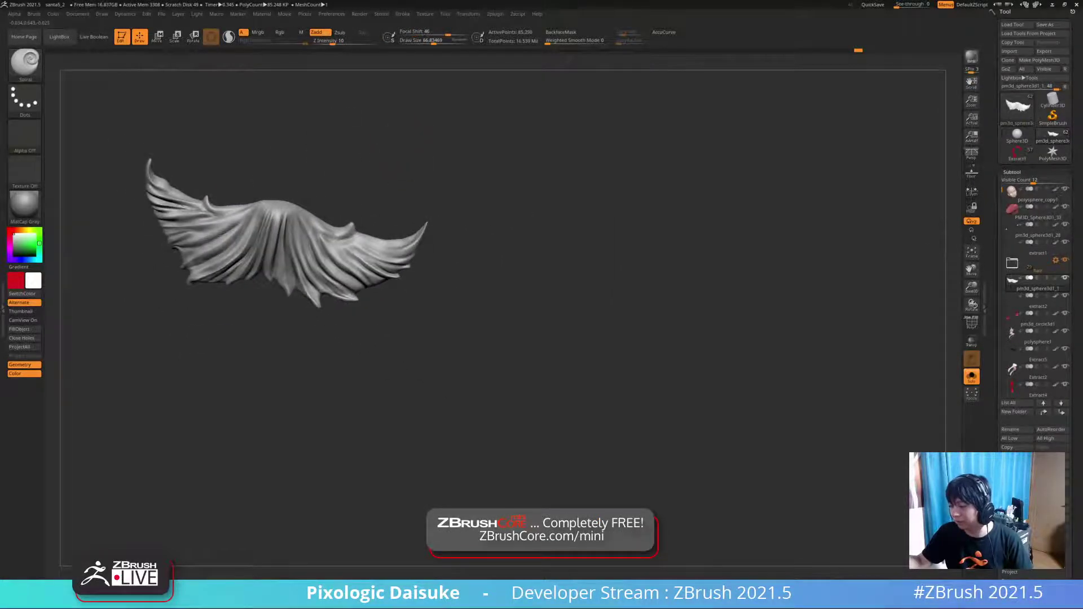
- Check the cloth on the whole figure from slightly different angles and isolate it again
key(shift+alt+s)
mouse_move(390, 158)
ctrl+right_down()
mouse_move(355, 157)
mouse_move(336, 116)
mouse_move(351, 152)
mouse_move(327, 90)
mouse_move(333, 148)
mouse_move(355, 146)
ctrl+right_up()
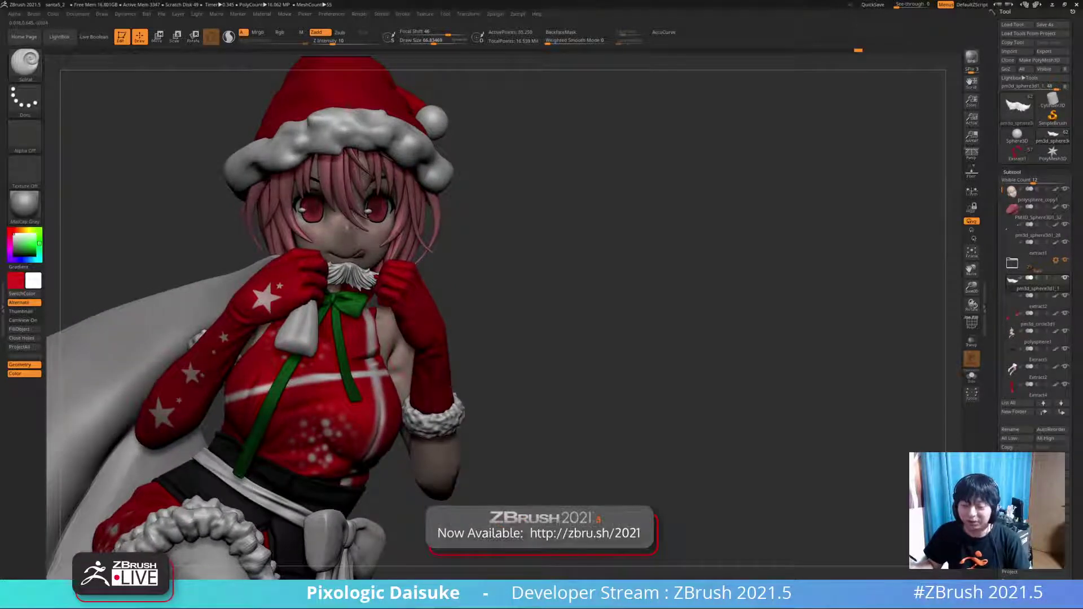
mouse_move(356, 145)
right_down()
mouse_move(316, 149)
mouse_move(341, 148)
right_up()
right_drag(517, 324, 508, 326)
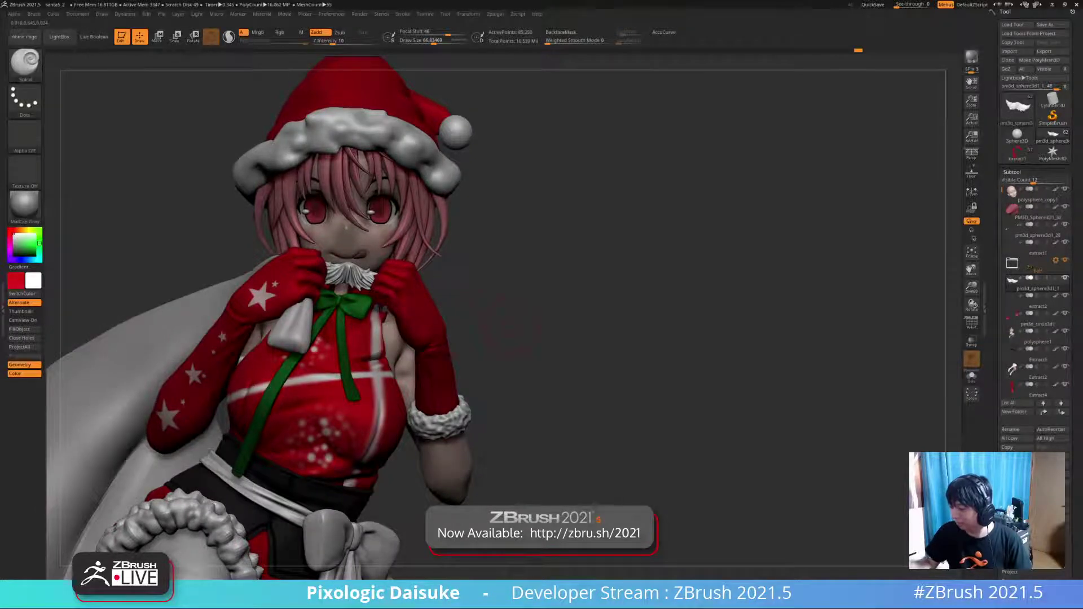
key(shift+s)
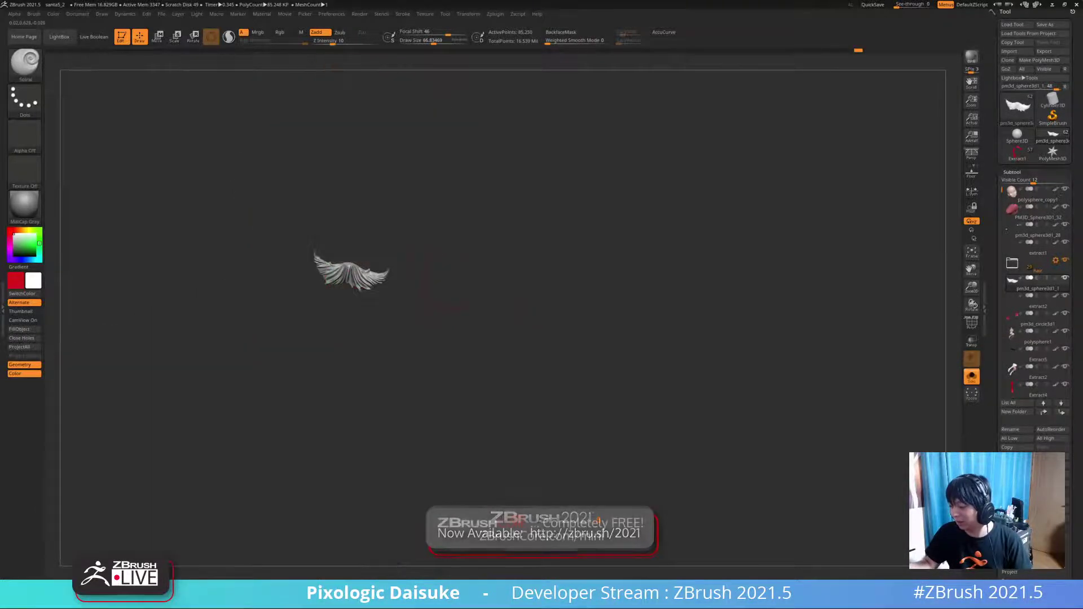
- Check the cloth on the whole figure, isolate it again and smooth the folds near the left wing's upper tip
key(ctrl+shift+f)
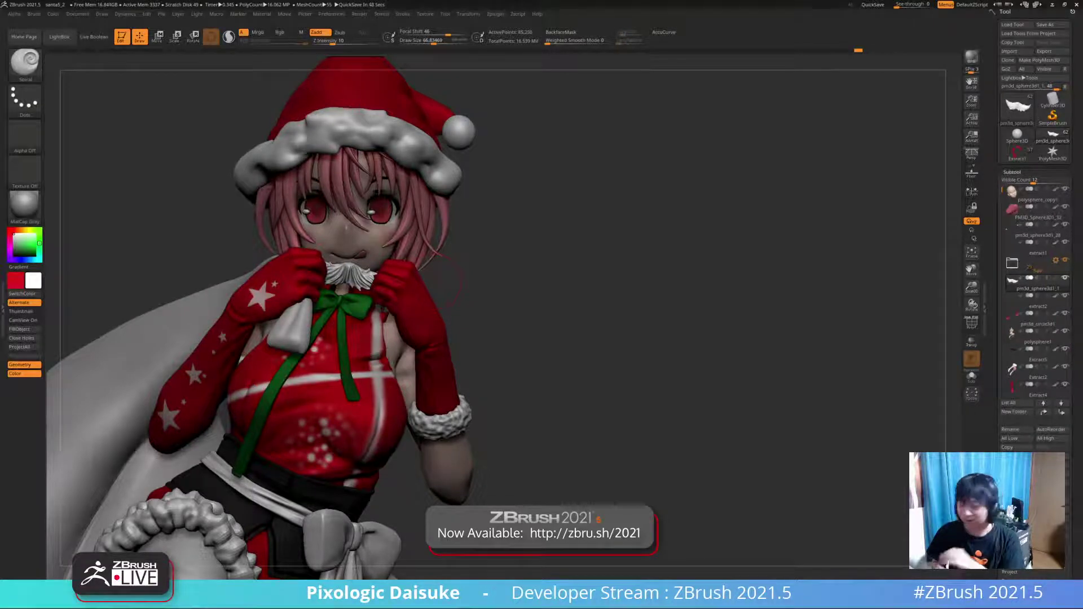
drag(436, 280, 431, 281)
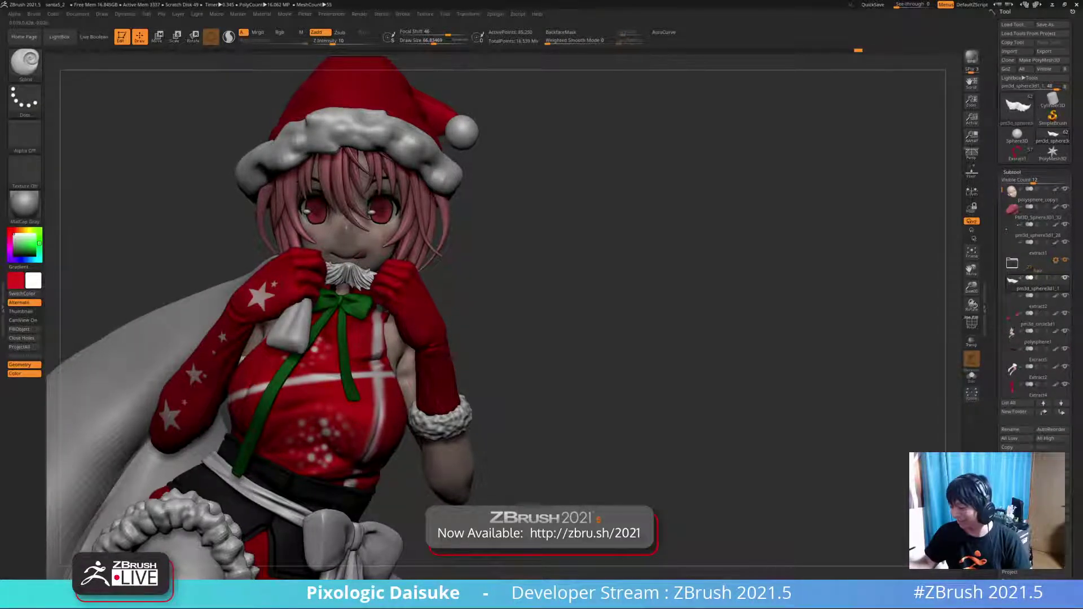
key(shift+s)
ctrl+right_drag(383, 281, 379, 412)
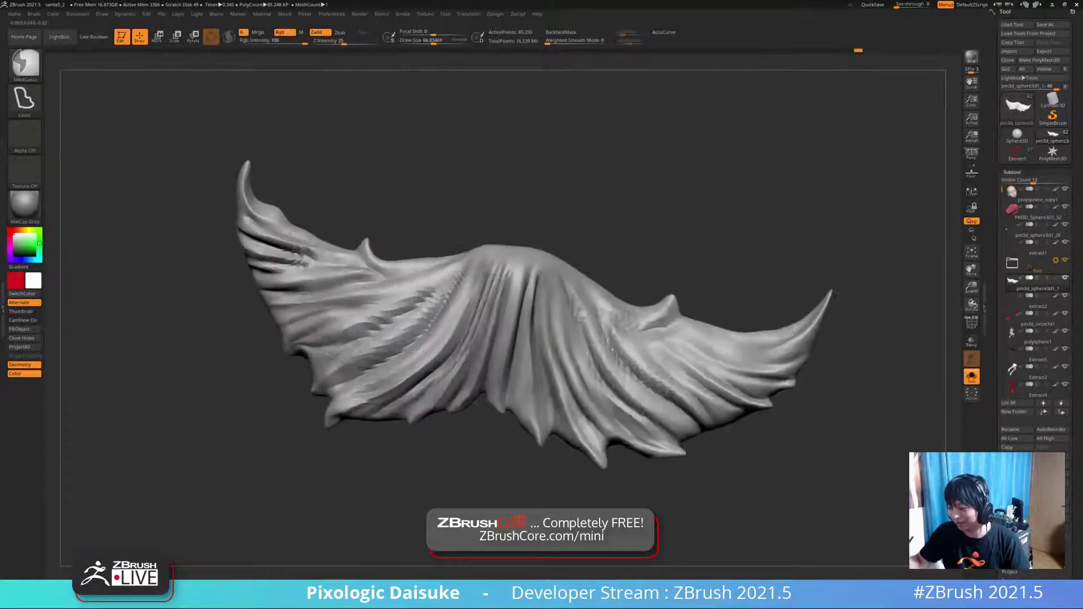
ctrl+right_drag(835, 292, 835, 306)
shift+drag(276, 210, 254, 207)
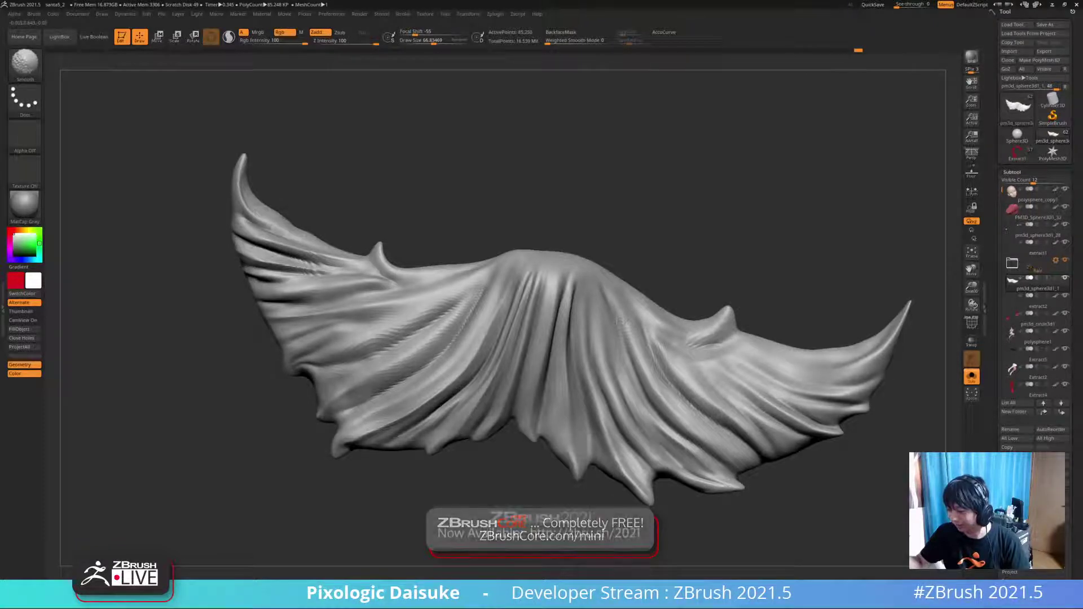
mouse_move(363, 226)
ctrl+right_down()
mouse_move(364, 169)
mouse_move(310, 181)
mouse_move(310, 135)
mouse_move(310, 181)
mouse_move(255, 249)
mouse_move(332, 171)
ctrl+right_up()
mouse_move(382, 197)
alt+right_down()
mouse_move(358, 186)
mouse_move(357, 141)
alt+right_up()
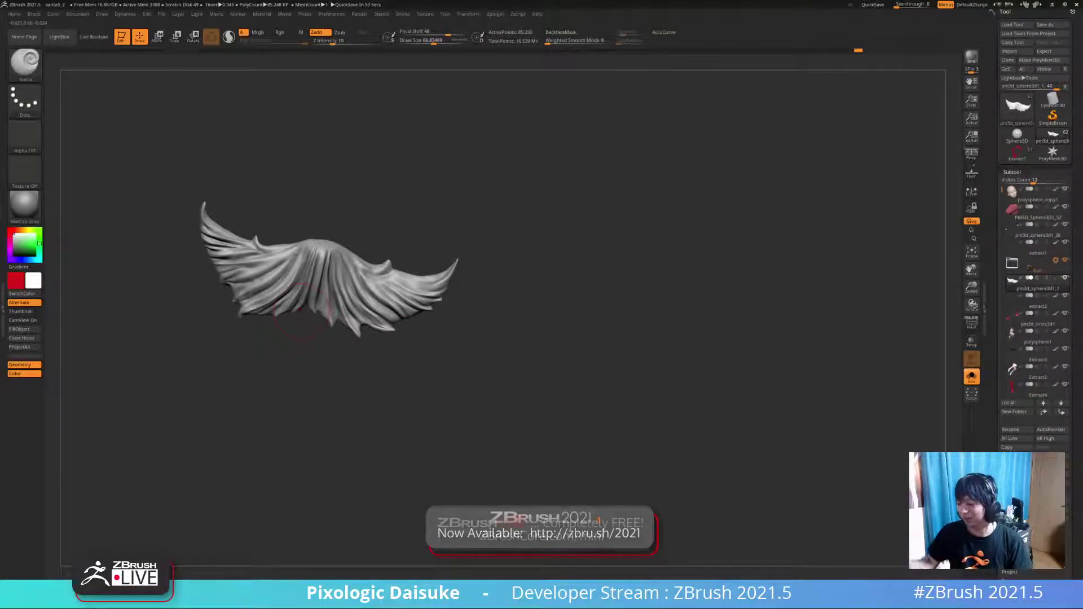
- Select the SnakeHook brush for reshaping the cloth's edges and turn AccuCurve off
alt+right_drag(307, 303, 305, 329)
click(24, 65)
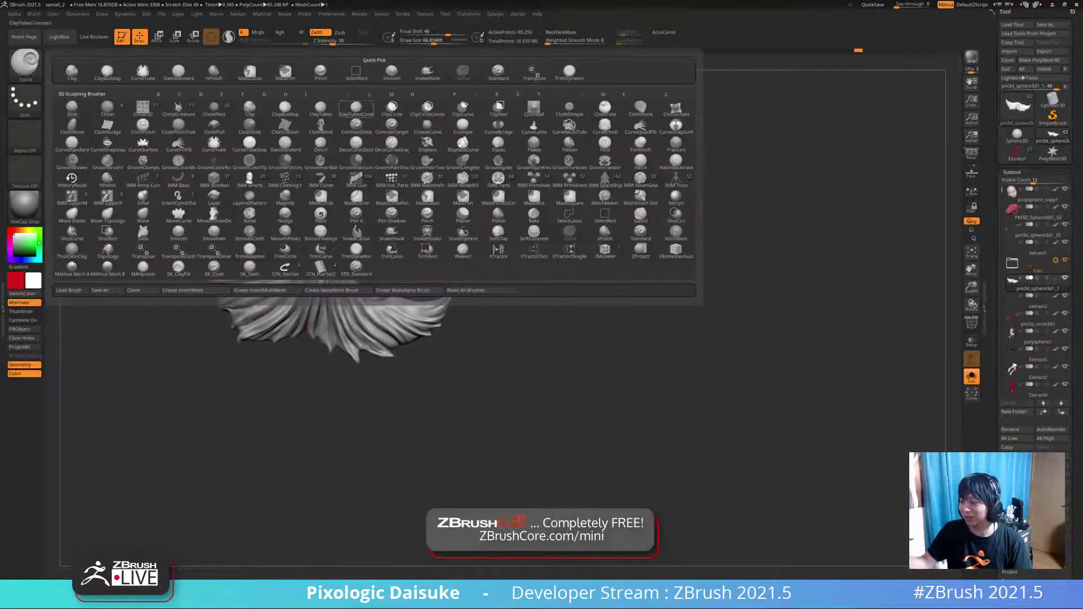
click(427, 72)
click(668, 33)
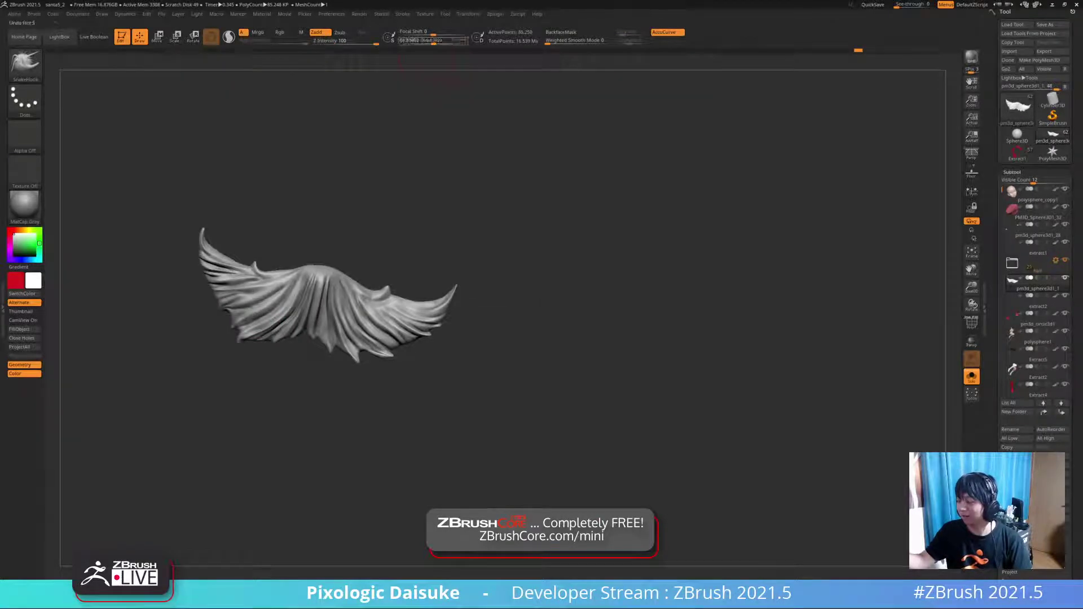
ctrl+right_drag(216, 295, 233, 245)
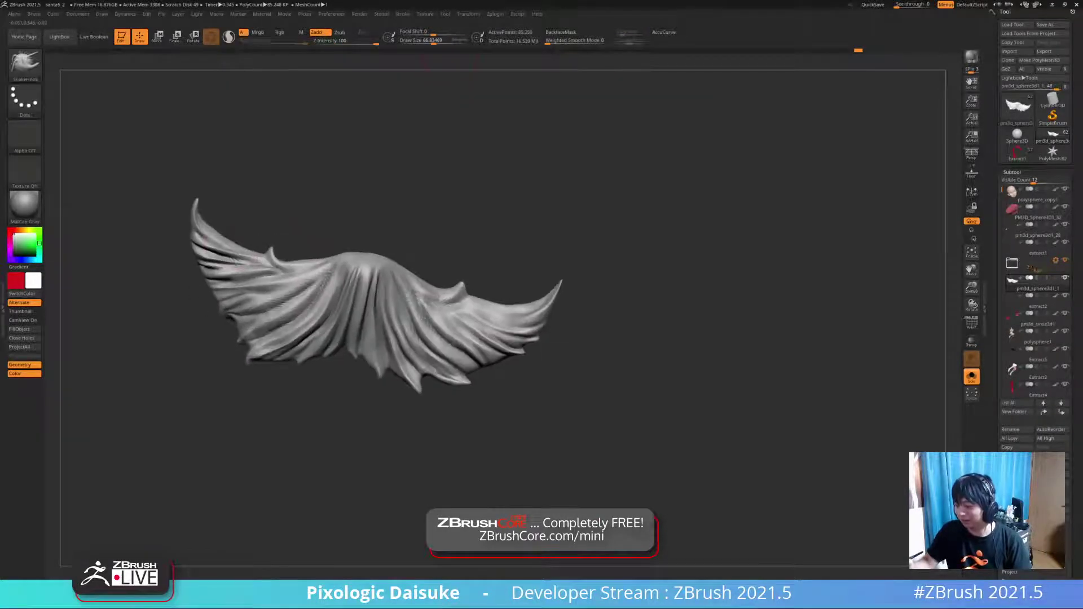
ctrl+right_drag(216, 234, 221, 299)
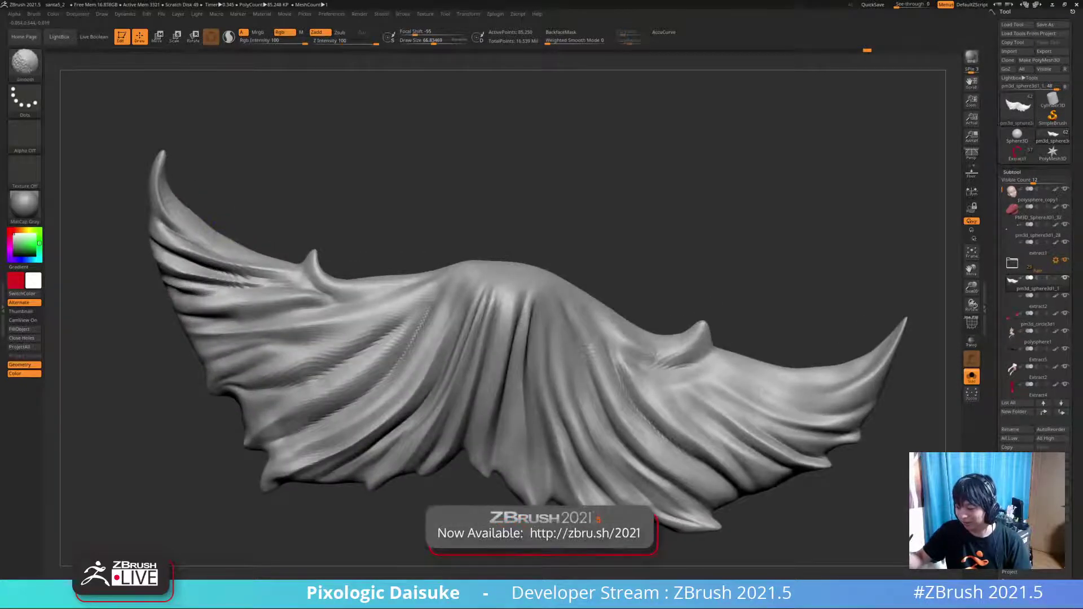
mouse_move(323, 361)
ctrl+right_down()
mouse_move(323, 322)
mouse_move(220, 229)
mouse_move(215, 256)
ctrl+right_up()
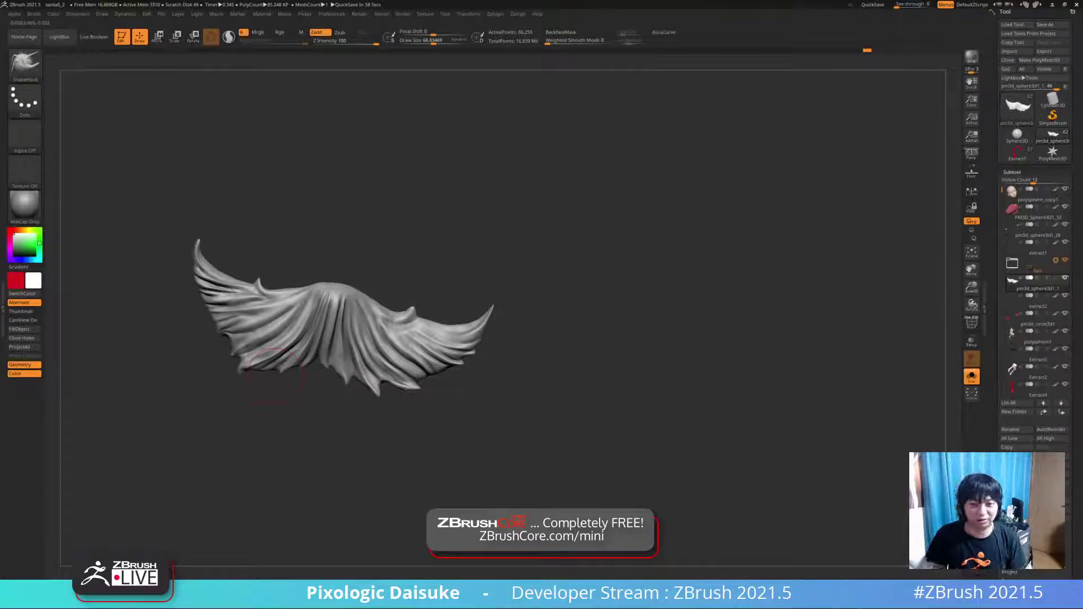
- Pull the small spike on the left wing's upper edge into a sharper point and reshape the edge beside it
right_drag(305, 294, 278, 330)
ctrl+right_drag(236, 285, 254, 311)
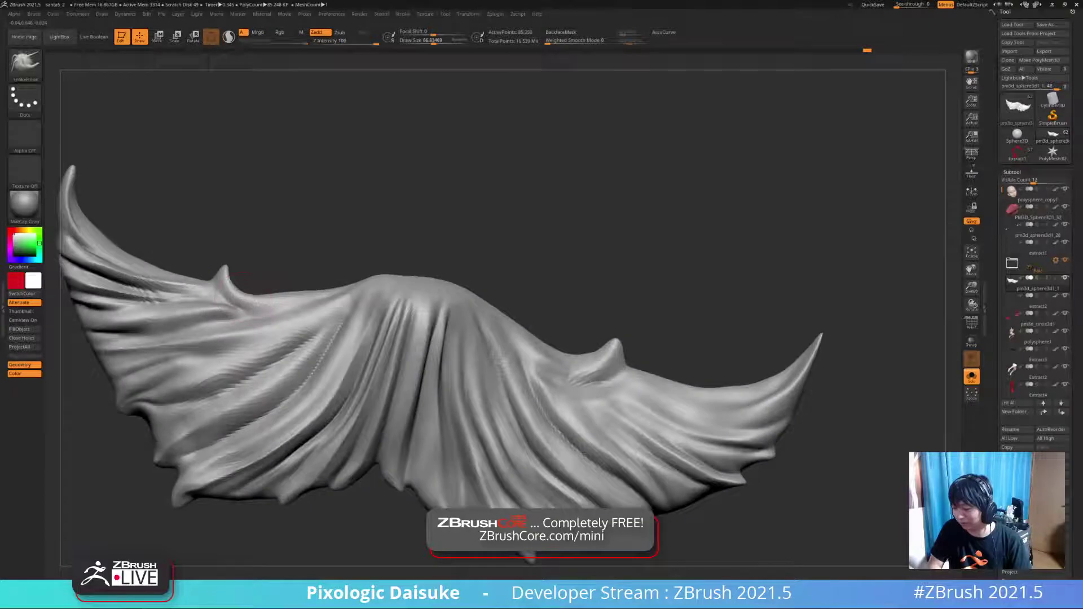
drag(261, 301, 295, 307)
mouse_move(295, 306)
ctrl+right_down()
mouse_move(248, 277)
mouse_move(265, 282)
ctrl+right_up()
drag(175, 257, 165, 245)
mouse_move(180, 263)
ctrl+right_down()
mouse_move(172, 247)
mouse_move(180, 286)
mouse_move(173, 281)
mouse_move(243, 272)
mouse_move(193, 282)
ctrl+right_up()
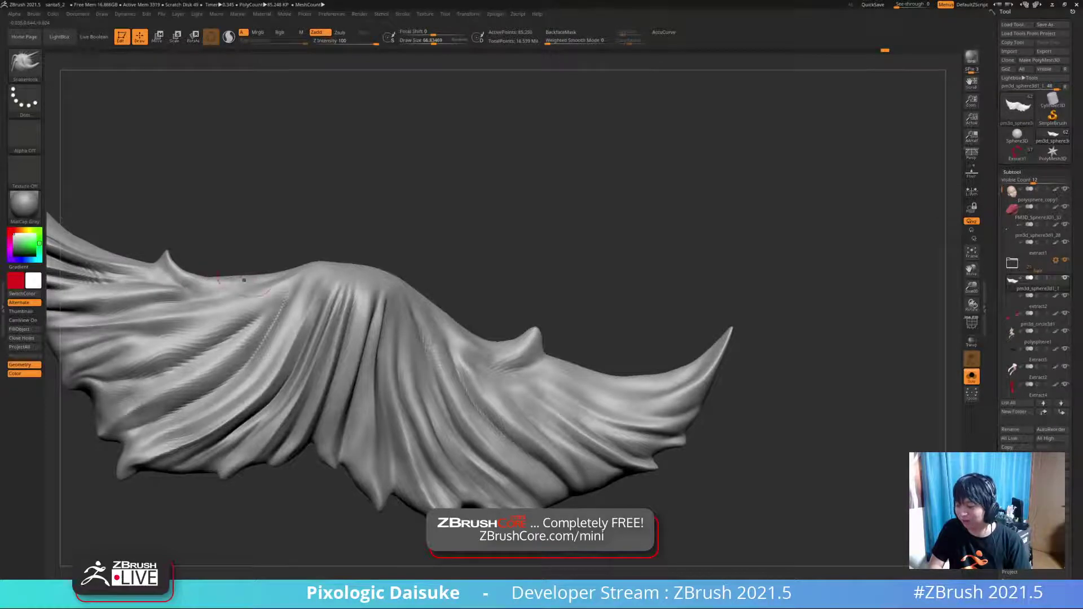
ctrl+right_drag(235, 248, 240, 221)
ctrl+right_drag(274, 277, 301, 231)
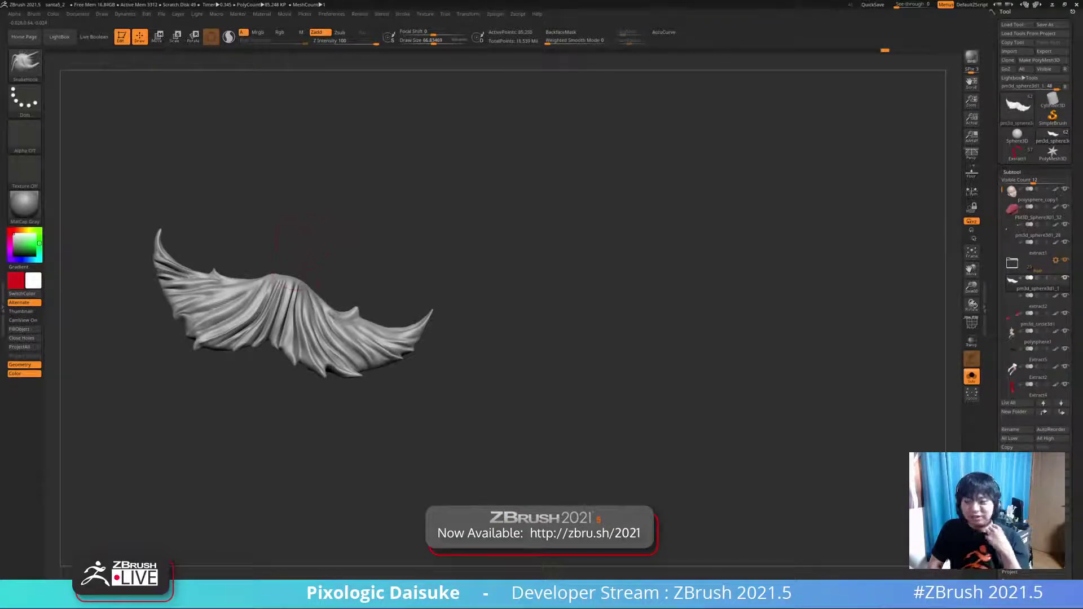
- Reduce the brush size to about 41 and pull a fold end outward on the left wing's outer edge
alt+right_drag(296, 263, 327, 228)
alt+right_drag(434, 297, 451, 288)
alt+right_drag(284, 259, 327, 251)
drag(434, 41, 429, 41)
ctrl+right_drag(244, 247, 249, 288)
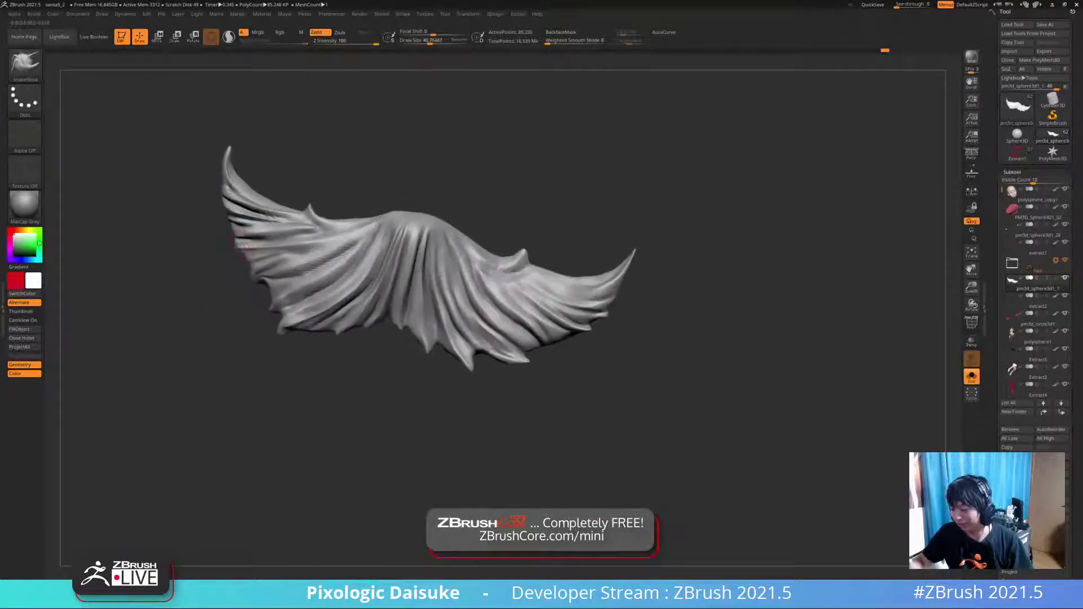
ctrl+right_drag(241, 246, 244, 251)
drag(245, 251, 232, 246)
mouse_move(248, 245)
right_down()
mouse_move(240, 250)
mouse_move(237, 226)
mouse_move(141, 286)
right_up()
ctrl+right_drag(141, 287, 140, 274)
- Show the whole figure and move the wing-shaped cloth slightly forward and upward between the hands with the gizmo
alt+right_drag(509, 238, 589, 158)
key(alt+s)
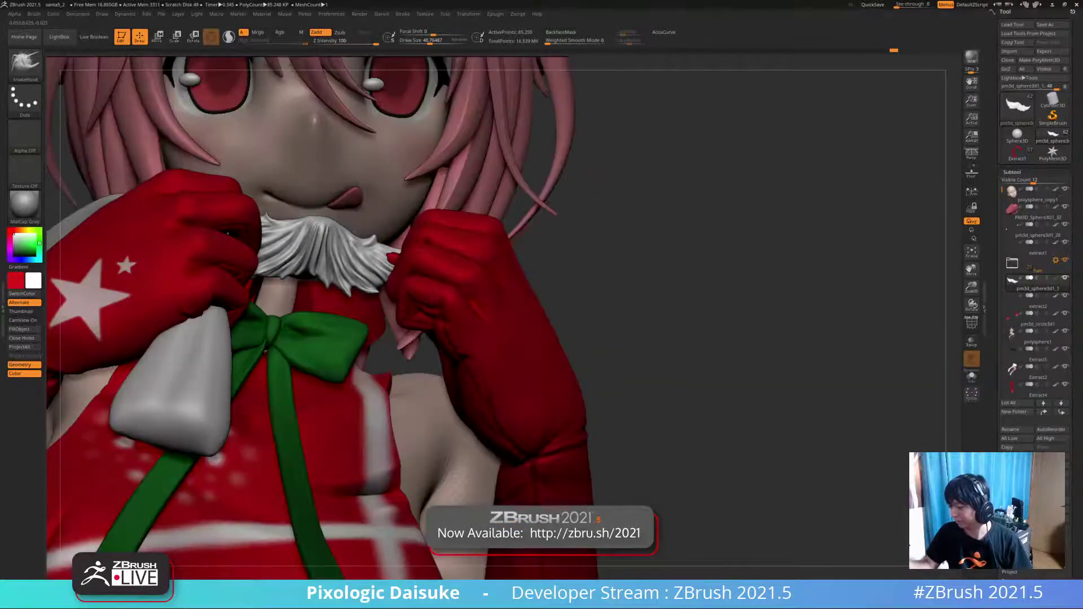
mouse_move(228, 233)
ctrl+right_down()
mouse_move(225, 183)
mouse_move(219, 240)
ctrl+right_up()
key(])
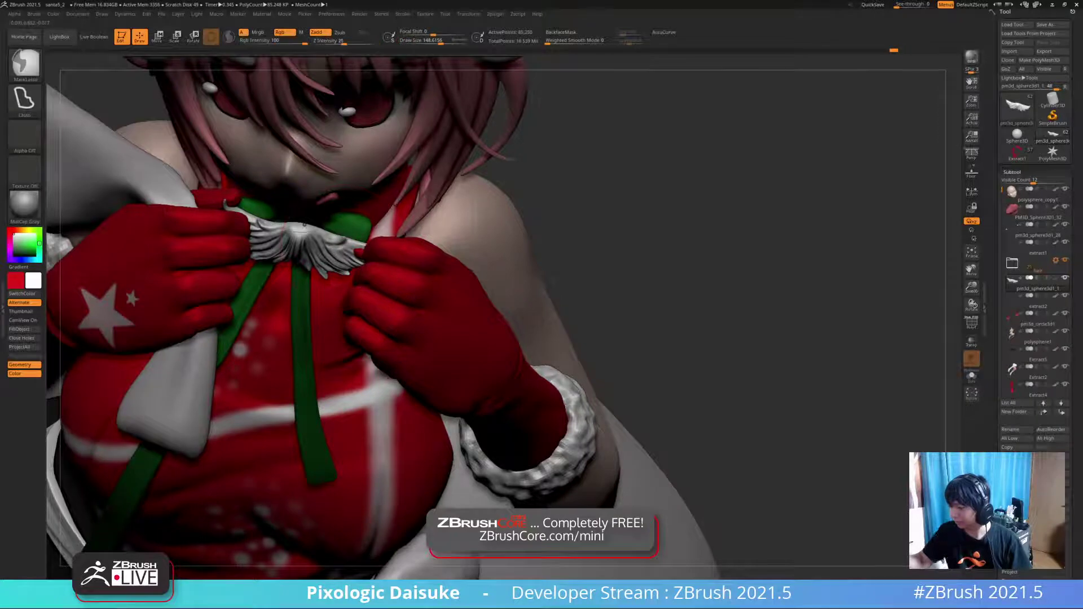
key(w)
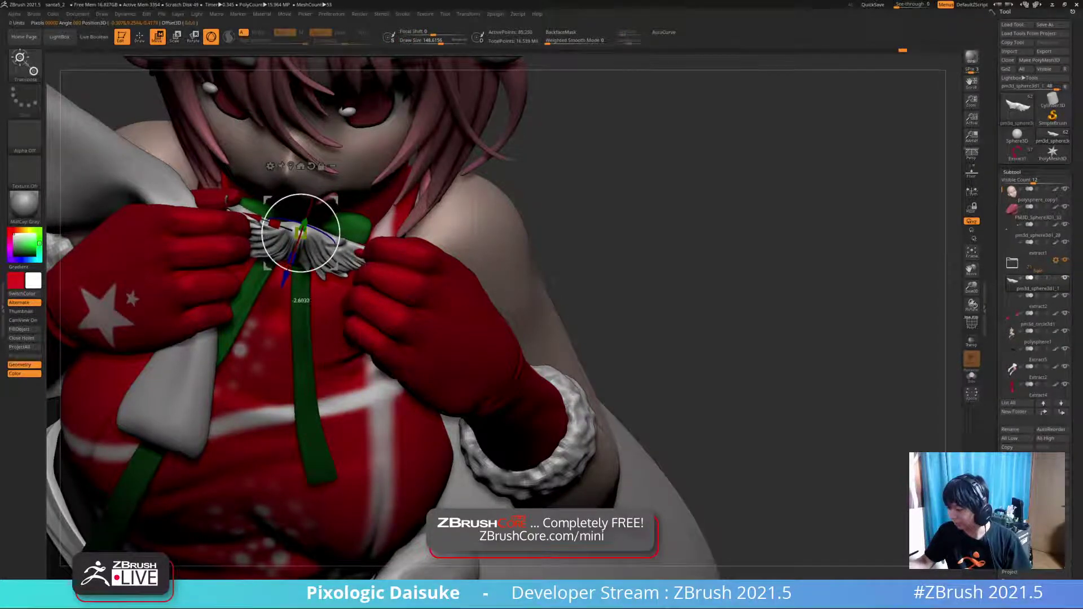
drag(285, 276, 280, 283)
right_drag(395, 361, 395, 297)
drag(327, 188, 329, 182)
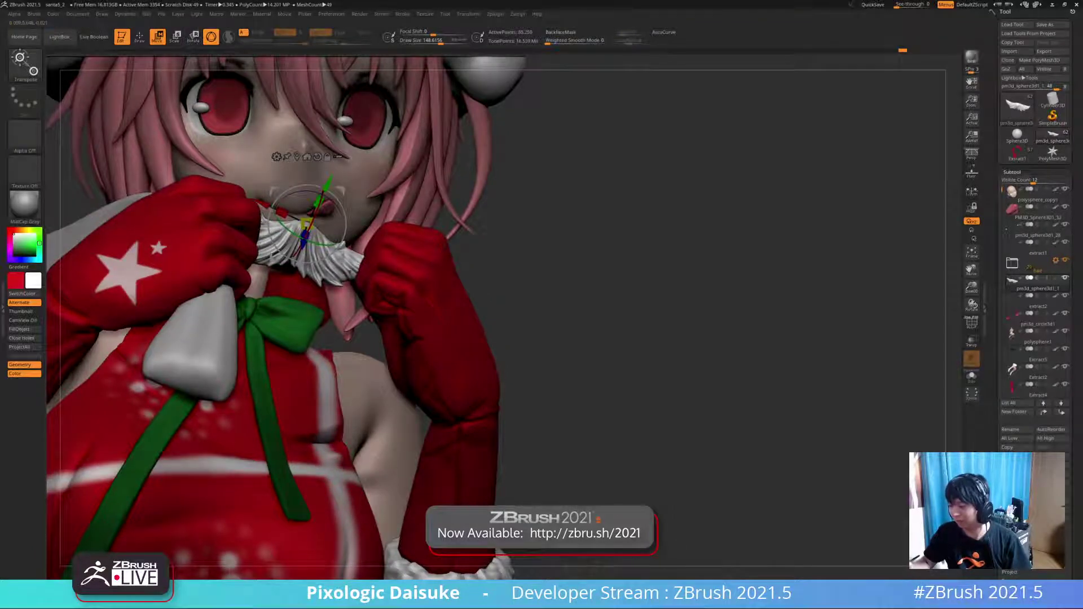
right_drag(395, 297, 364, 296)
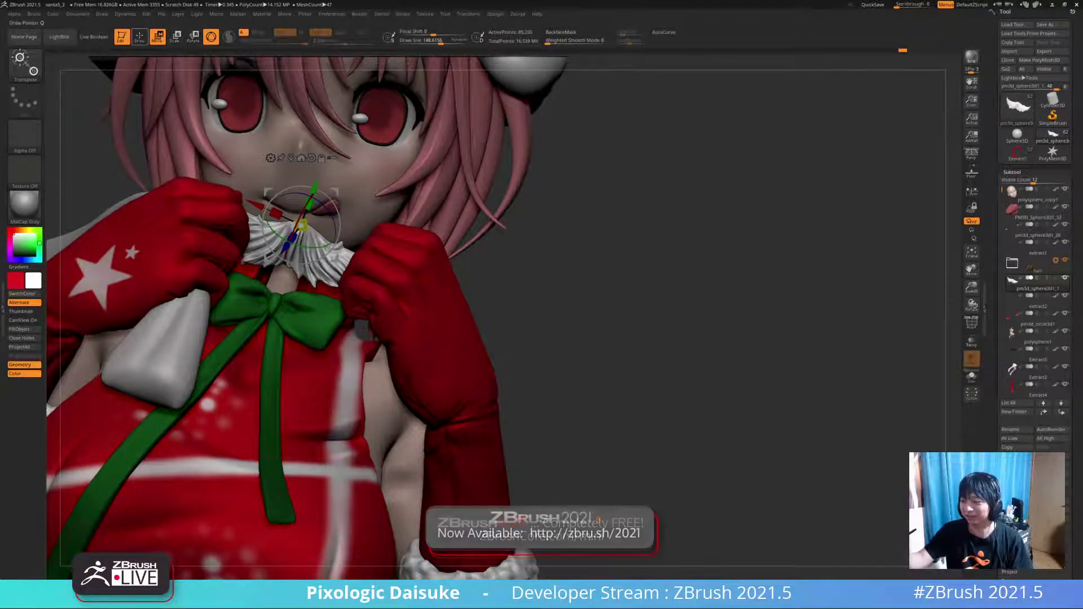
key(q)
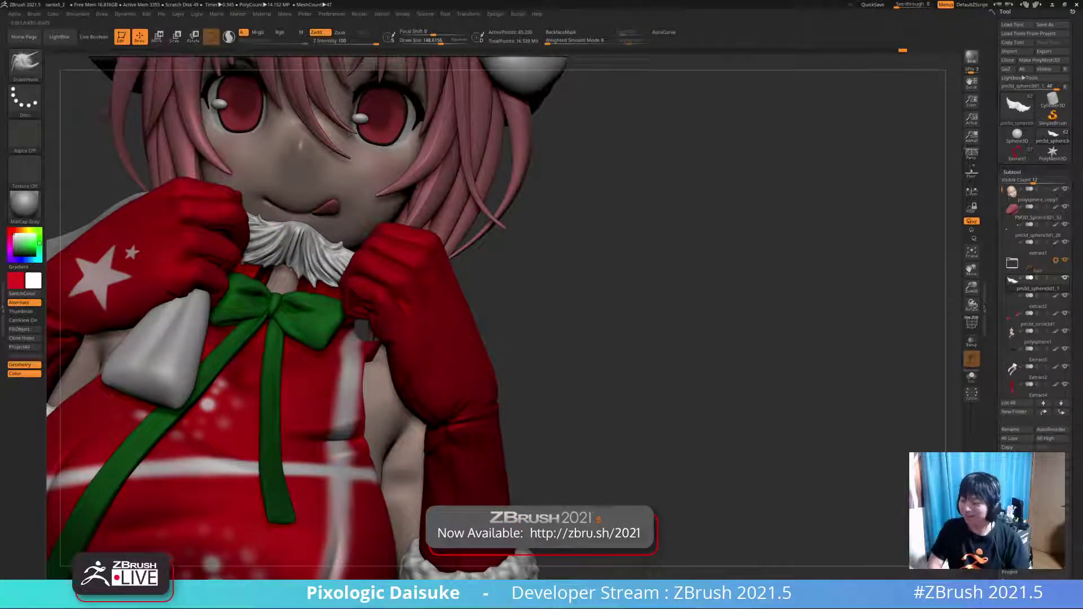
- Isolate the cloth again and smooth the start of the folds just below the centre of its upper edge
ctrl+right_drag(329, 264, 248, 207)
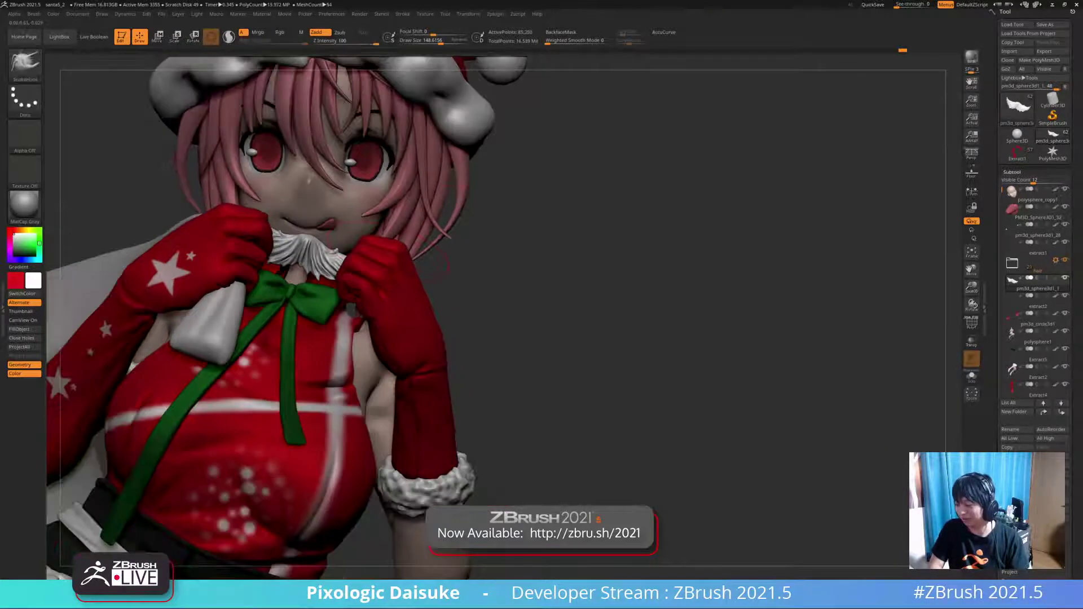
key(alt+s)
mouse_move(342, 249)
right_down()
mouse_move(344, 293)
mouse_move(298, 241)
mouse_move(366, 270)
mouse_move(361, 248)
mouse_move(324, 175)
mouse_move(300, 198)
right_up()
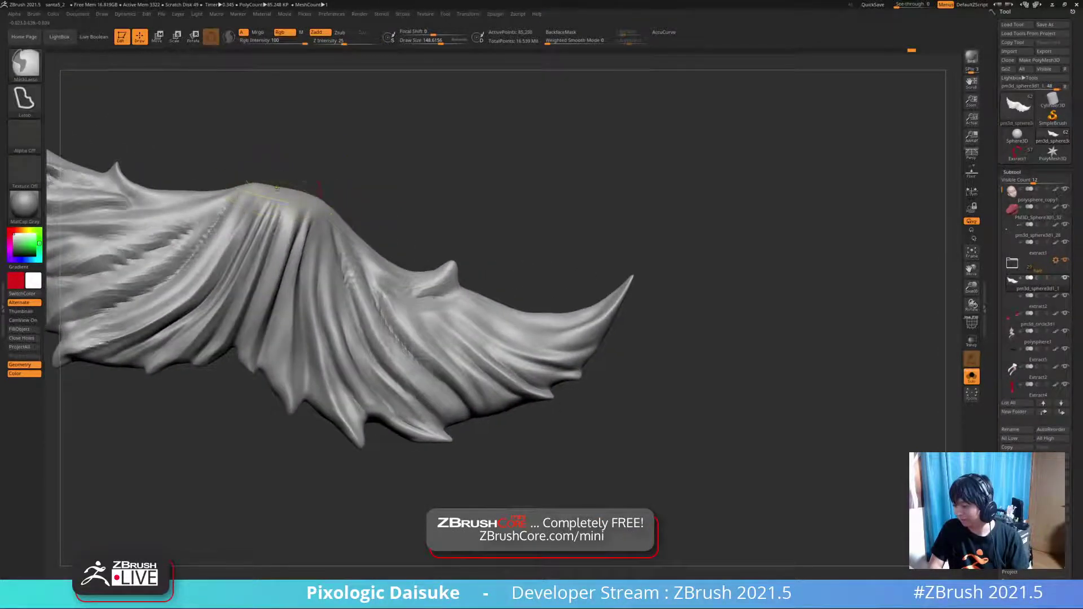
ctrl+right_drag(243, 176, 256, 191)
mouse_move(259, 265)
ctrl+right_down()
mouse_move(254, 217)
mouse_move(266, 260)
ctrl+right_up()
mouse_move(260, 228)
shift+mouse_down()
mouse_move(265, 239)
mouse_move(263, 220)
shift+mouse_up()
mouse_move(262, 220)
right_down()
mouse_move(270, 242)
mouse_move(289, 208)
right_up()
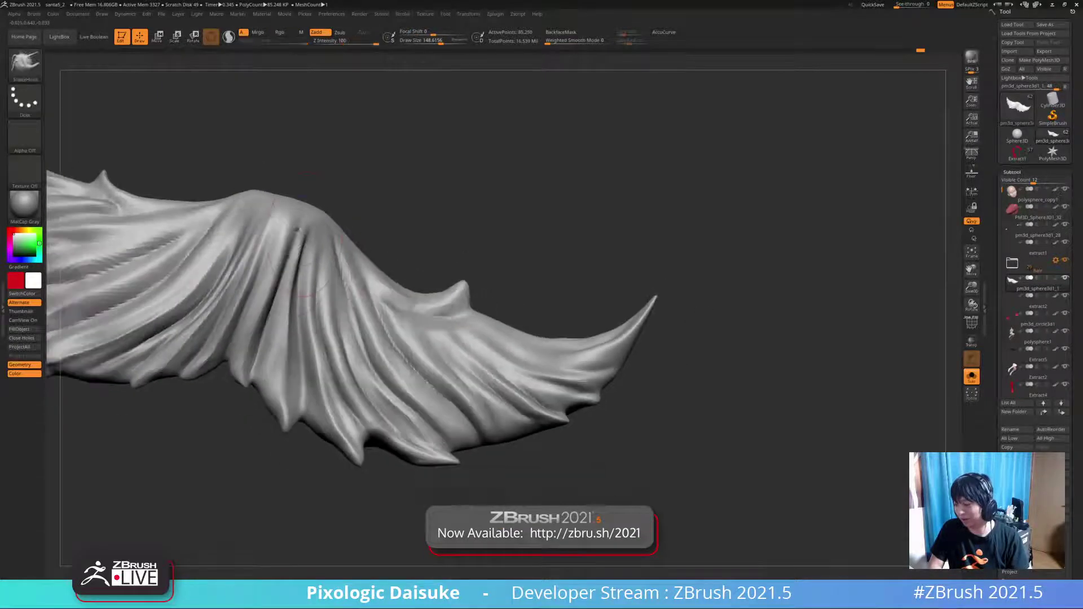
- Examine the cloth from several angles, first isolated and then in place on the whole figure
mouse_move(293, 299)
ctrl+right_down()
mouse_move(293, 271)
mouse_move(301, 321)
ctrl+right_up()
mouse_move(299, 248)
ctrl+right_down()
mouse_move(299, 282)
mouse_move(285, 263)
mouse_move(276, 287)
mouse_move(345, 280)
ctrl+right_up()
mouse_move(257, 272)
right_down()
mouse_move(249, 304)
mouse_move(339, 239)
right_up()
alt+right_drag(409, 238, 381, 212)
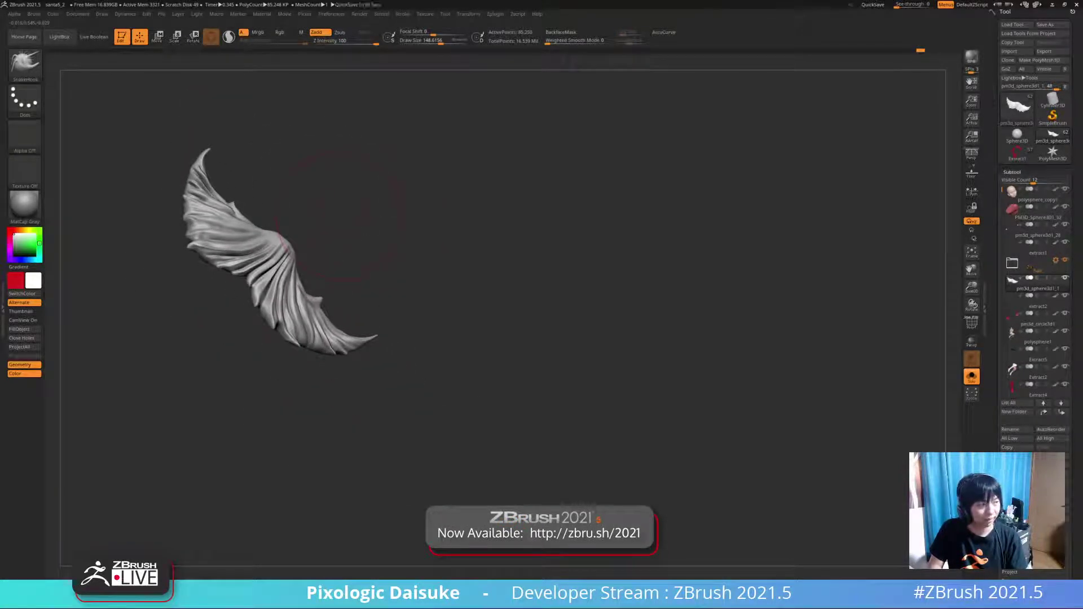
ctrl+right_drag(321, 229, 322, 188)
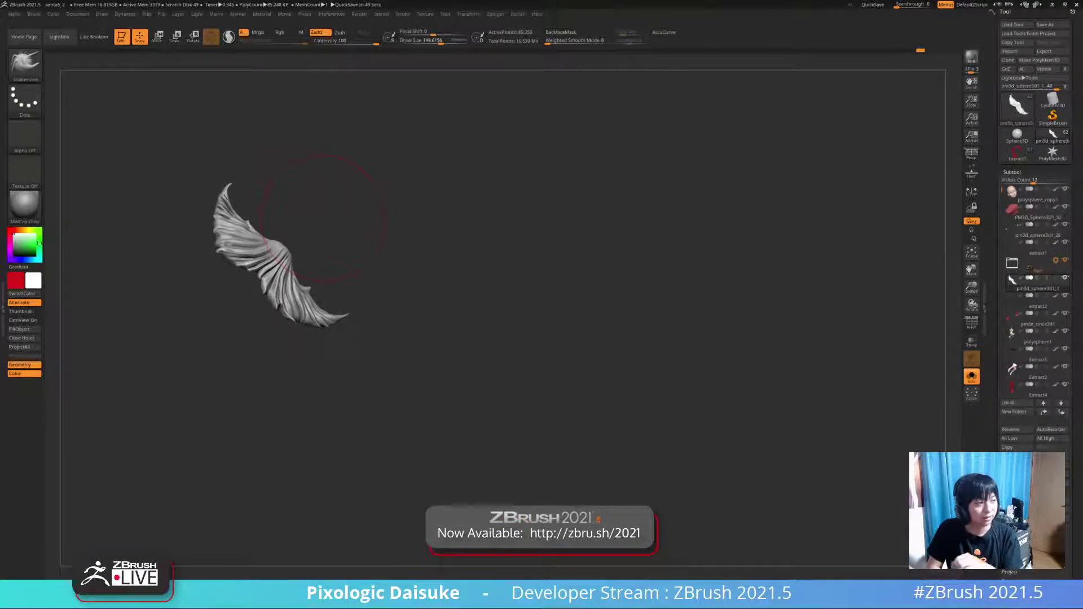
mouse_move(325, 217)
right_down()
mouse_move(345, 243)
mouse_move(339, 269)
mouse_move(351, 299)
mouse_move(351, 245)
right_up()
alt+right_drag(507, 338, 480, 265)
mouse_move(479, 265)
right_down()
mouse_move(452, 268)
mouse_move(480, 268)
mouse_move(466, 283)
mouse_move(465, 248)
mouse_move(410, 230)
mouse_move(392, 203)
mouse_move(426, 204)
mouse_move(375, 195)
mouse_move(387, 189)
mouse_move(381, 169)
right_up()
key(ctrl+shift+s)
ctrl+right_drag(395, 248, 322, 221)
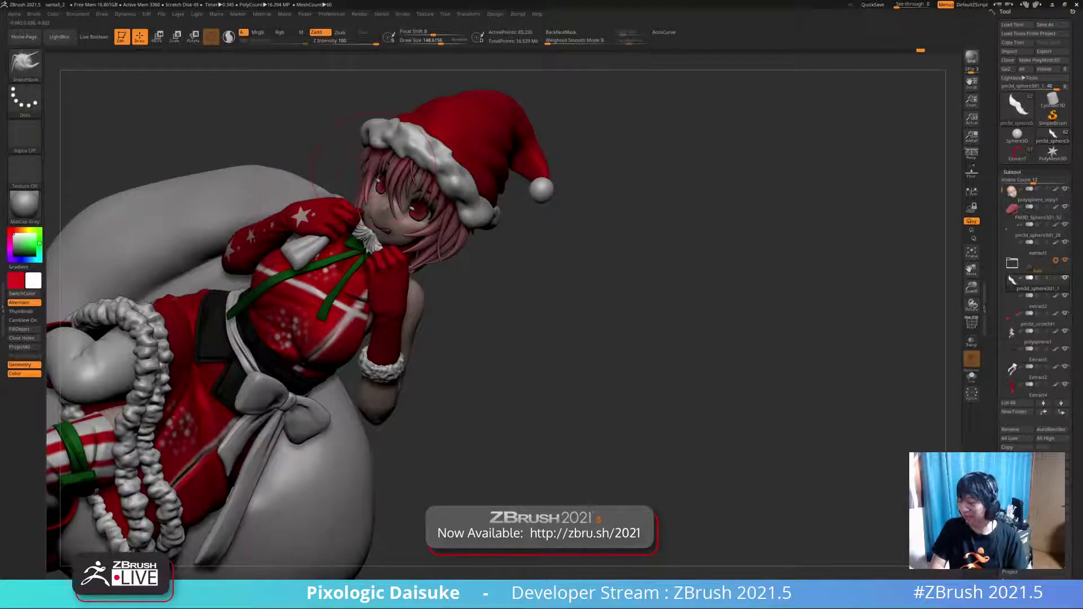
right_drag(394, 198, 389, 169)
ctrl+right_drag(414, 254, 598, 265)
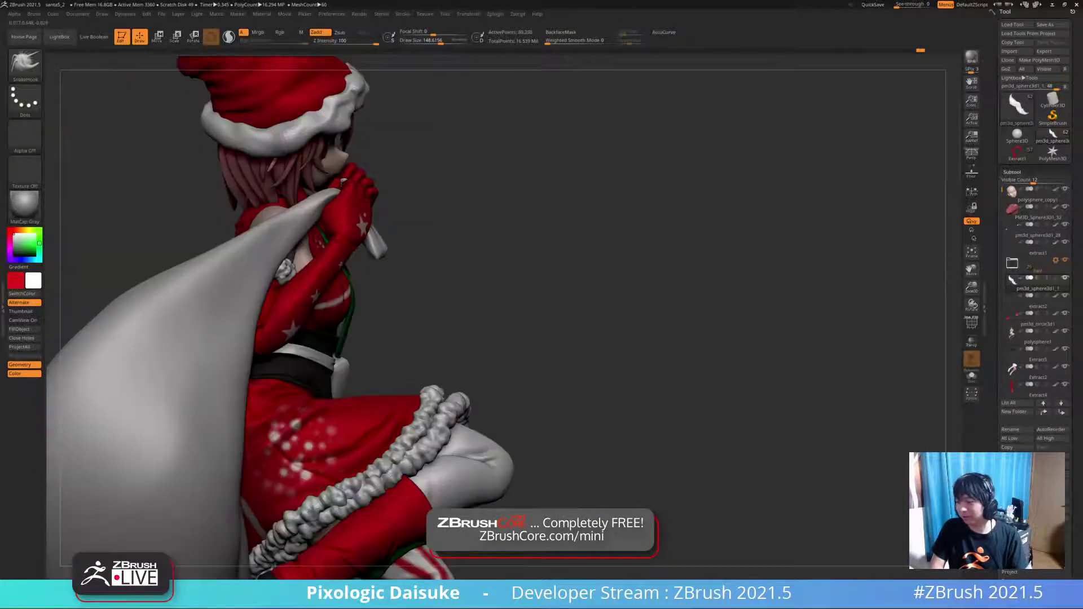
mouse_move(569, 395)
ctrl+right_down()
mouse_move(570, 338)
mouse_move(500, 369)
mouse_move(499, 395)
ctrl+right_up()
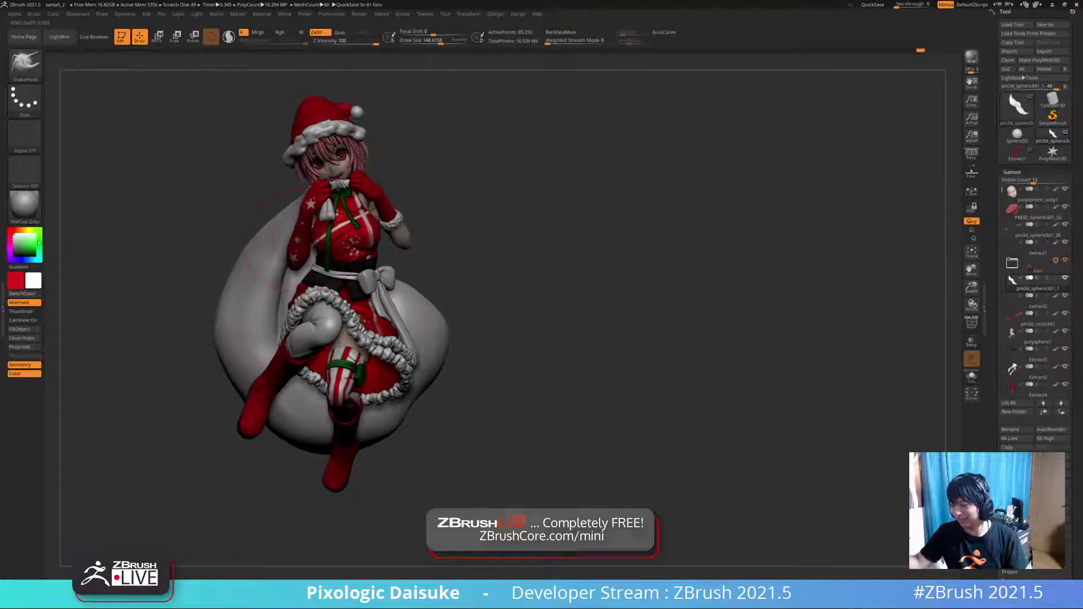
- Select the hat's white fur trim, choose the Standard brush at a size of about 34 and isolate the trim
alt+click(317, 299)
mouse_move(479, 316)
mouse_down()
mouse_move(530, 316)
mouse_move(474, 316)
mouse_move(482, 313)
mouse_up()
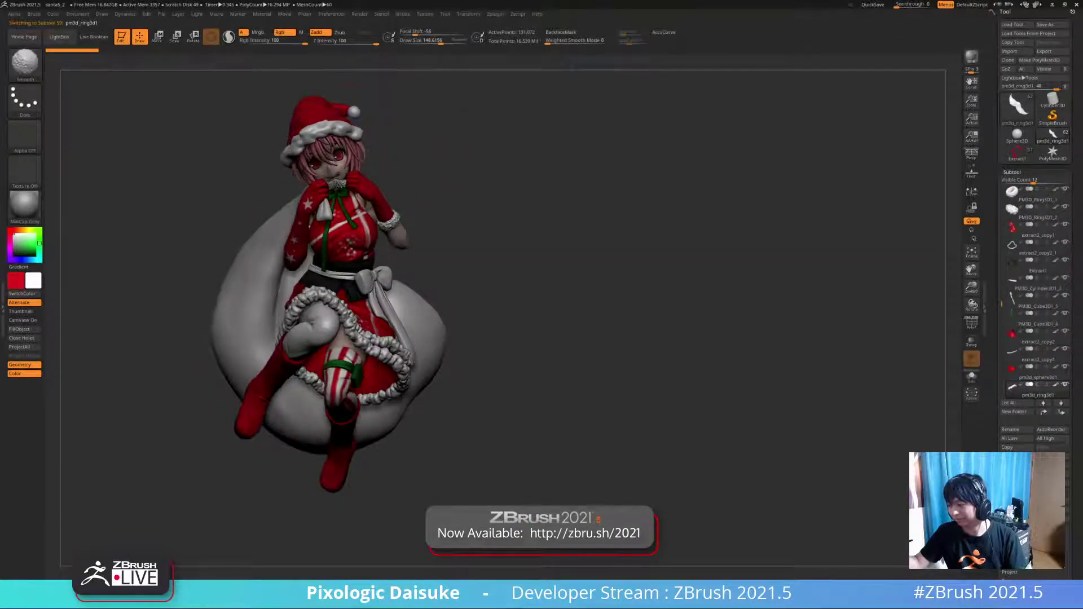
key(b)
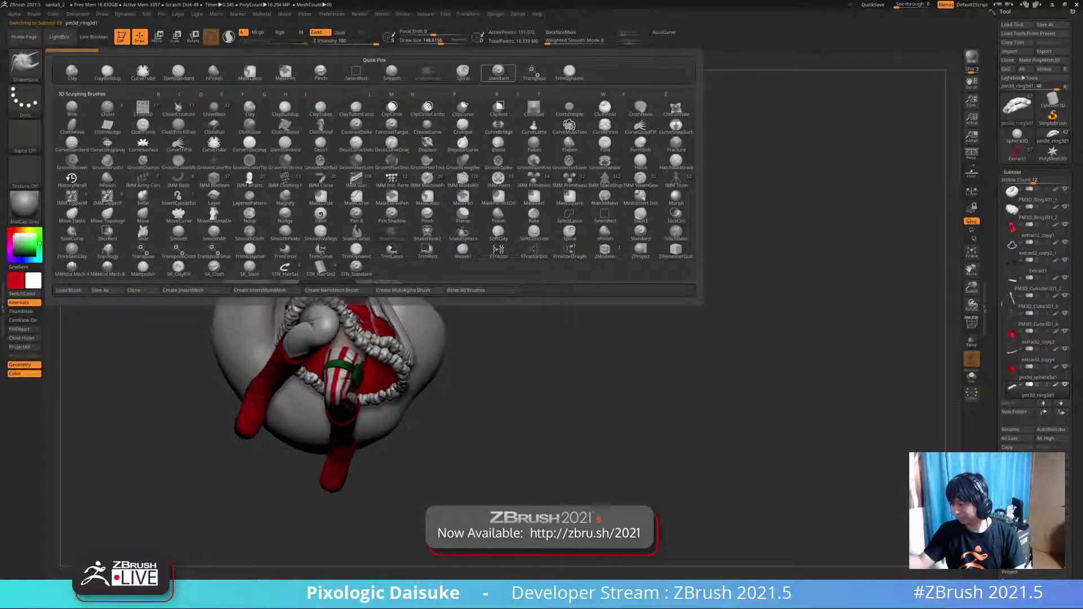
click(498, 72)
ctrl+right_drag(531, 271, 530, 361)
ctrl+right_drag(302, 132, 303, 148)
key(alt+s)
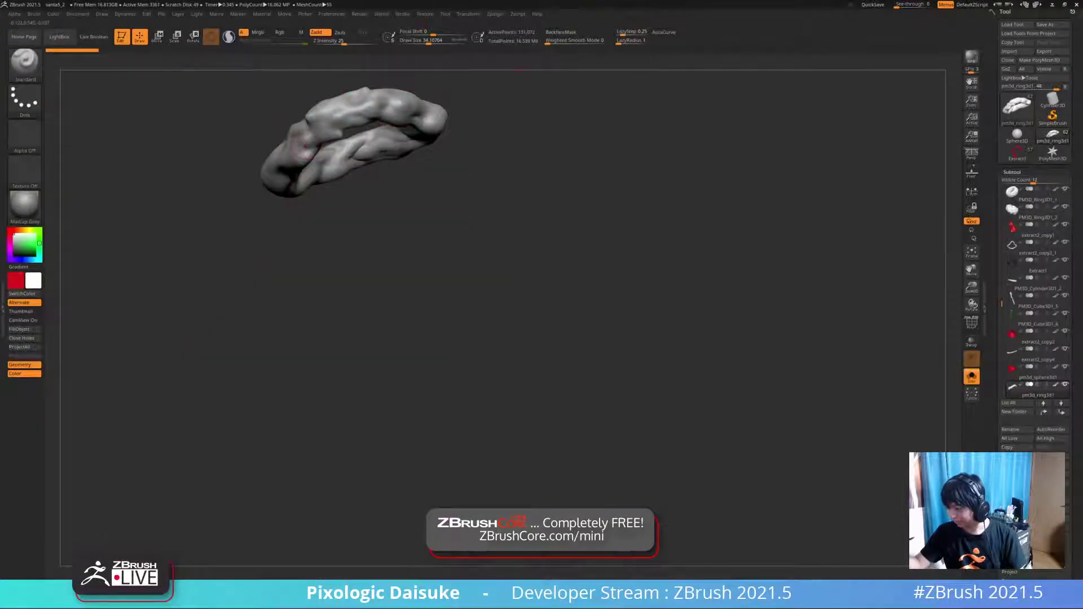
- Sculpt short raised bumps along the left section of the hat's fur trim
mouse_move(312, 147)
right_down()
mouse_move(306, 141)
mouse_move(327, 189)
right_up()
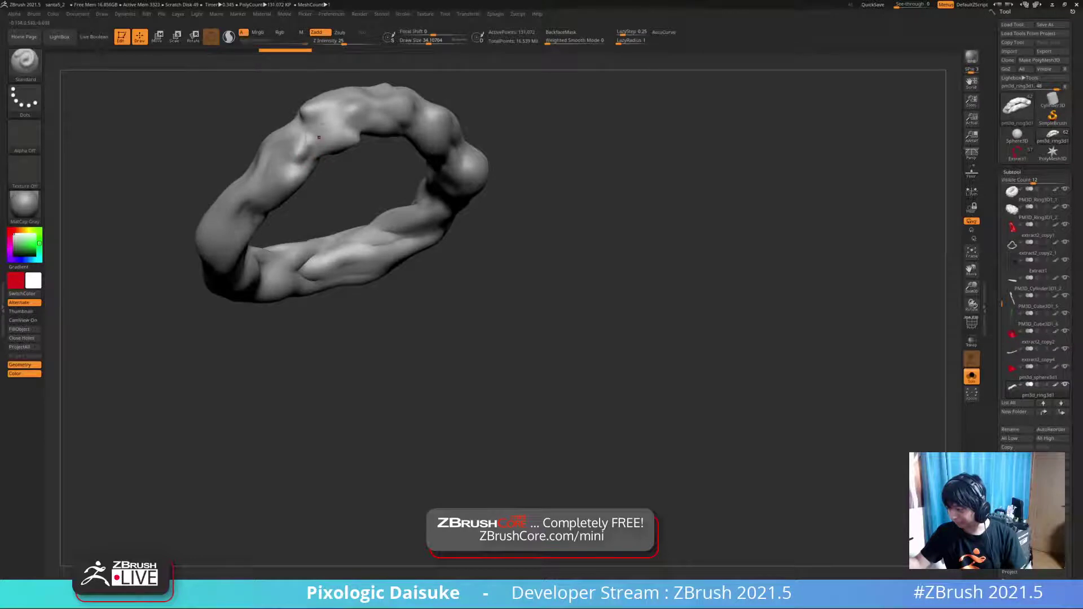
right_drag(314, 145, 309, 152)
drag(310, 152, 316, 148)
right_drag(314, 155, 285, 228)
drag(283, 232, 284, 240)
right_drag(285, 240, 282, 221)
drag(281, 222, 285, 213)
right_drag(285, 213, 326, 167)
- Add more uneven fur bumps along the upper band of the hat trim, turning it between strokes
drag(327, 167, 331, 172)
mouse_move(331, 172)
right_down()
mouse_move(333, 190)
mouse_move(350, 177)
right_up()
drag(347, 174, 344, 183)
mouse_move(344, 183)
right_down()
mouse_move(305, 187)
mouse_move(306, 206)
mouse_move(330, 191)
mouse_move(337, 199)
right_up()
drag(337, 199, 333, 193)
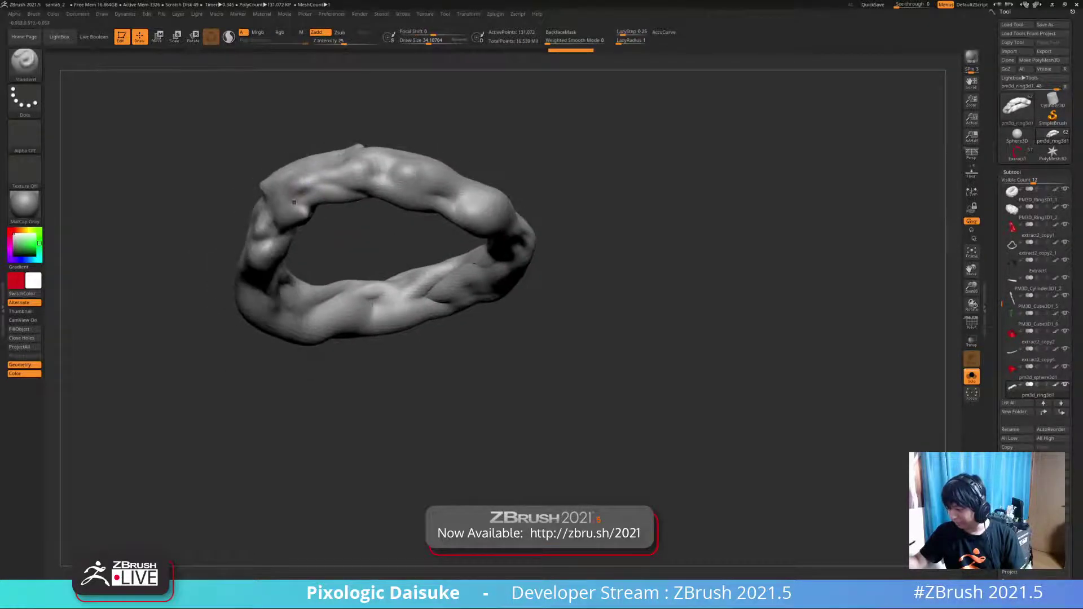
right_drag(333, 193, 308, 180)
drag(308, 180, 302, 184)
mouse_move(302, 184)
right_down()
mouse_move(343, 187)
mouse_move(339, 200)
right_up()
drag(338, 201, 363, 192)
right_drag(362, 191, 390, 201)
mouse_move(332, 207)
mouse_down()
mouse_move(359, 210)
mouse_move(344, 208)
mouse_move(372, 188)
mouse_up()
- Build up further small fur ridges across the middle of the hat trim and show the whole figure again
right_drag(374, 184, 319, 219)
drag(323, 230, 336, 221)
mouse_move(338, 219)
ctrl+right_down()
mouse_move(363, 213)
mouse_move(356, 247)
mouse_move(351, 233)
ctrl+right_up()
drag(351, 229, 354, 218)
right_drag(353, 217, 364, 225)
drag(351, 223, 359, 215)
right_drag(359, 216, 367, 222)
drag(365, 227, 378, 237)
right_drag(377, 235, 361, 203)
drag(345, 313, 361, 322)
mouse_move(361, 319)
ctrl+right_down()
mouse_move(367, 282)
mouse_move(350, 305)
ctrl+right_up()
click(972, 376)
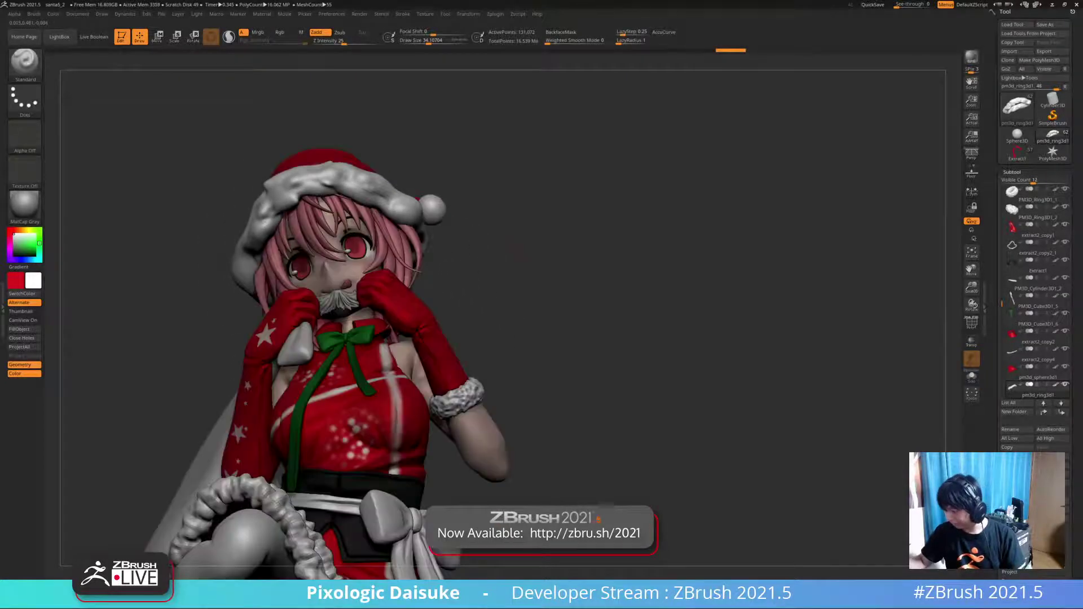
right_drag(525, 276, 508, 291)
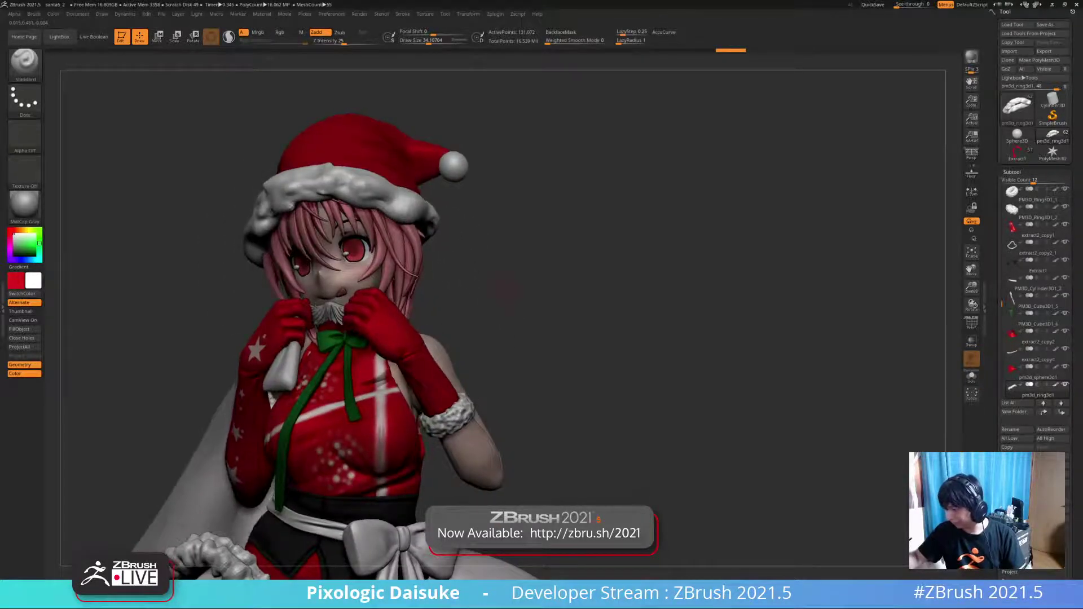
- Isolate the hat's fur trim and sculpt a series of short uneven bumps along its front band
click(971, 377)
right_drag(350, 210, 347, 196)
drag(342, 191, 350, 193)
right_drag(350, 194, 368, 208)
drag(361, 196, 369, 200)
mouse_move(369, 200)
right_down()
mouse_move(359, 219)
mouse_move(370, 215)
right_up()
drag(370, 216, 366, 224)
mouse_move(366, 223)
right_down()
mouse_move(379, 208)
mouse_move(373, 222)
right_up()
drag(373, 222, 377, 232)
right_drag(373, 253, 357, 242)
drag(356, 245, 369, 244)
mouse_move(361, 243)
right_down()
mouse_move(368, 269)
mouse_move(364, 257)
right_up()
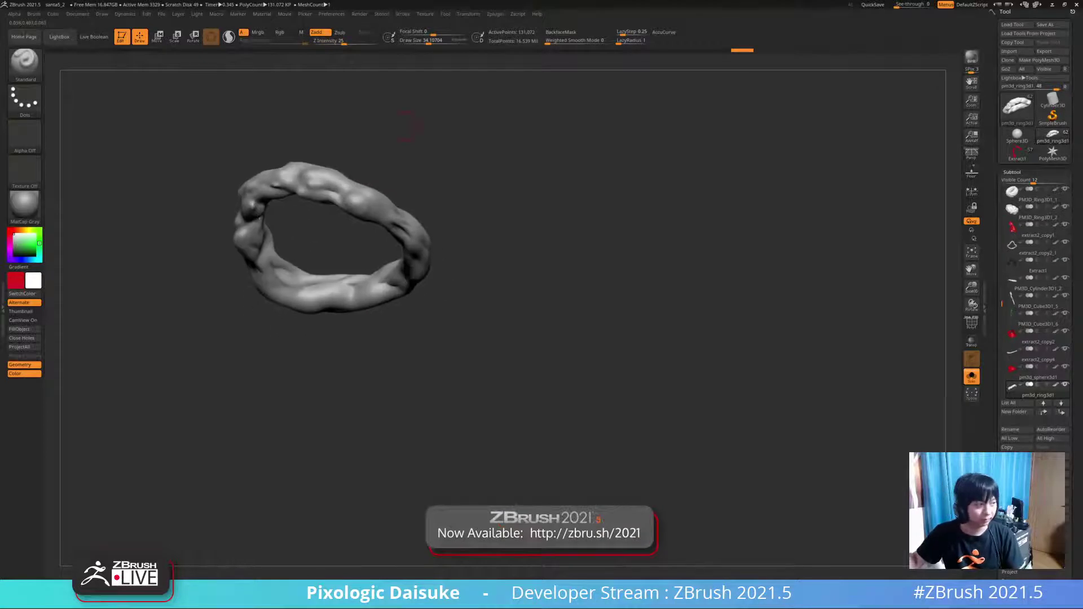
- Add further irregular fur folds around the side of the isolated trim, working from several angles
right_drag(395, 156, 440, 188)
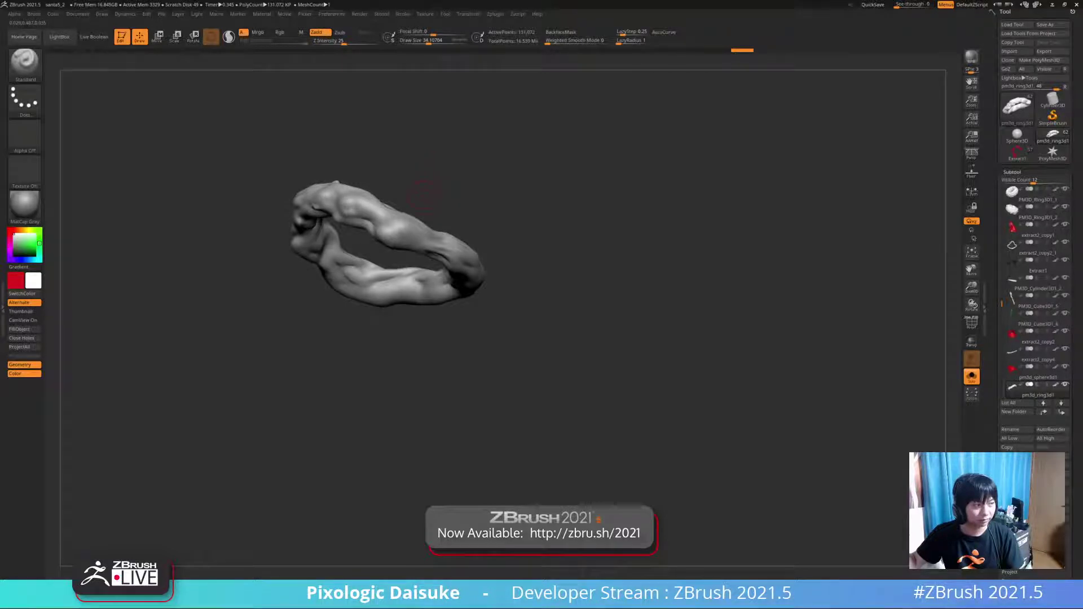
right_drag(418, 205, 414, 200)
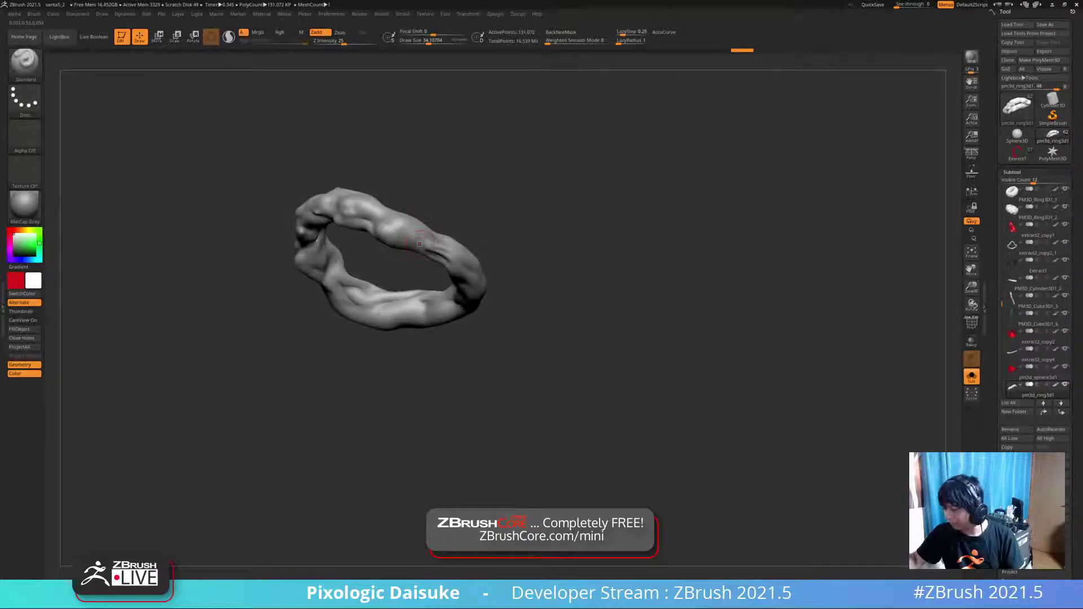
mouse_move(409, 226)
right_down()
mouse_move(390, 232)
mouse_move(412, 237)
mouse_move(373, 221)
mouse_move(406, 203)
mouse_move(415, 176)
mouse_move(442, 218)
mouse_move(422, 183)
mouse_move(422, 208)
right_up()
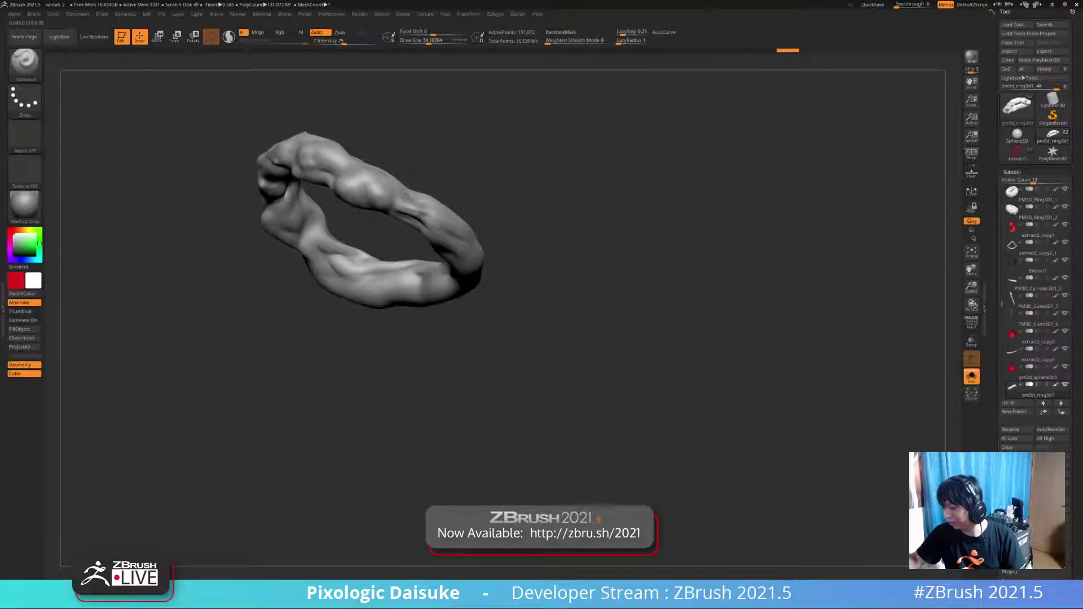
mouse_move(426, 220)
right_down()
mouse_move(396, 224)
mouse_move(403, 172)
mouse_move(370, 212)
mouse_move(322, 207)
mouse_move(361, 176)
right_up()
mouse_move(290, 181)
right_down()
mouse_move(289, 192)
mouse_move(320, 191)
mouse_move(288, 198)
mouse_move(327, 185)
mouse_move(265, 206)
mouse_move(298, 186)
mouse_move(292, 167)
right_up()
mouse_move(293, 166)
ctrl+right_down()
mouse_move(288, 202)
mouse_move(262, 197)
mouse_move(305, 179)
mouse_move(293, 170)
mouse_move(316, 179)
mouse_move(307, 203)
mouse_move(286, 205)
mouse_move(293, 196)
ctrl+right_up()
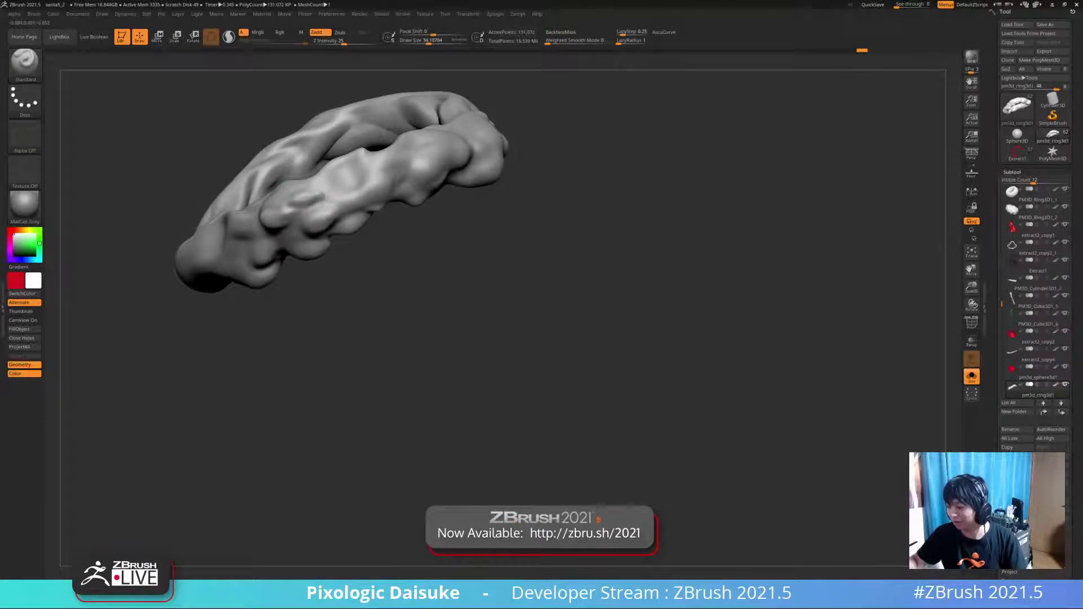
ctrl+right_drag(330, 194, 330, 146)
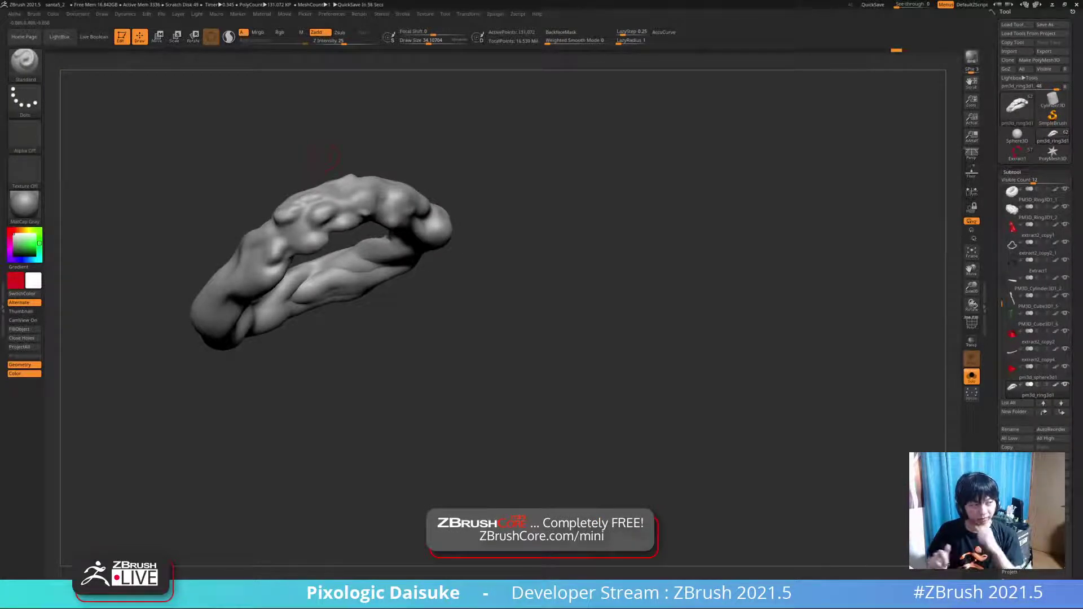
right_drag(333, 157, 316, 138)
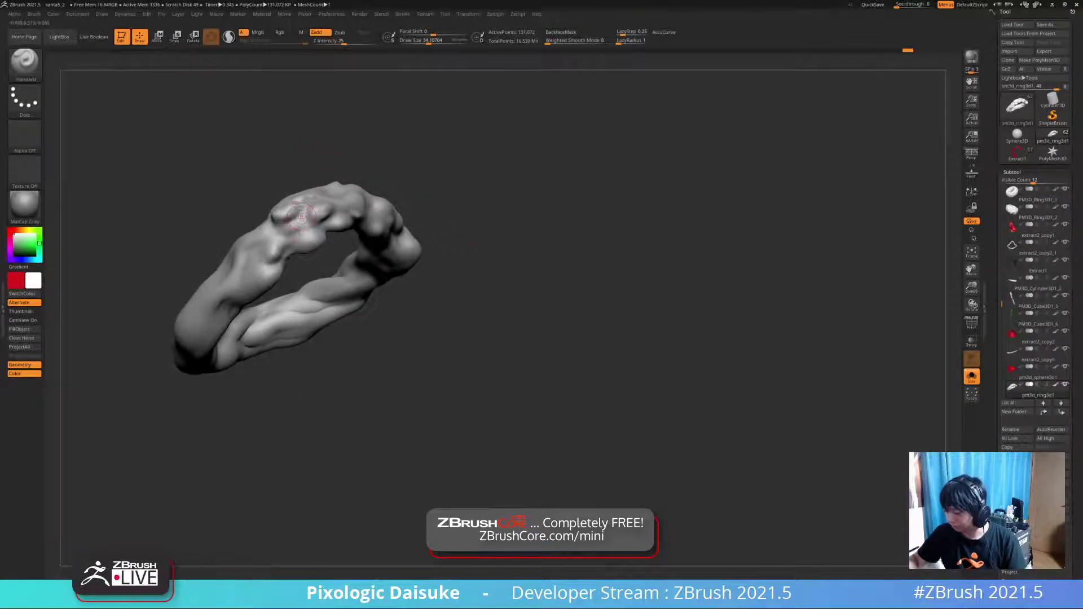
- Sculpt rounded fur clumps from the already bumpy section of the trim toward its smoother end
mouse_move(301, 217)
right_down()
mouse_move(285, 215)
mouse_move(294, 203)
mouse_move(276, 269)
mouse_move(257, 291)
right_up()
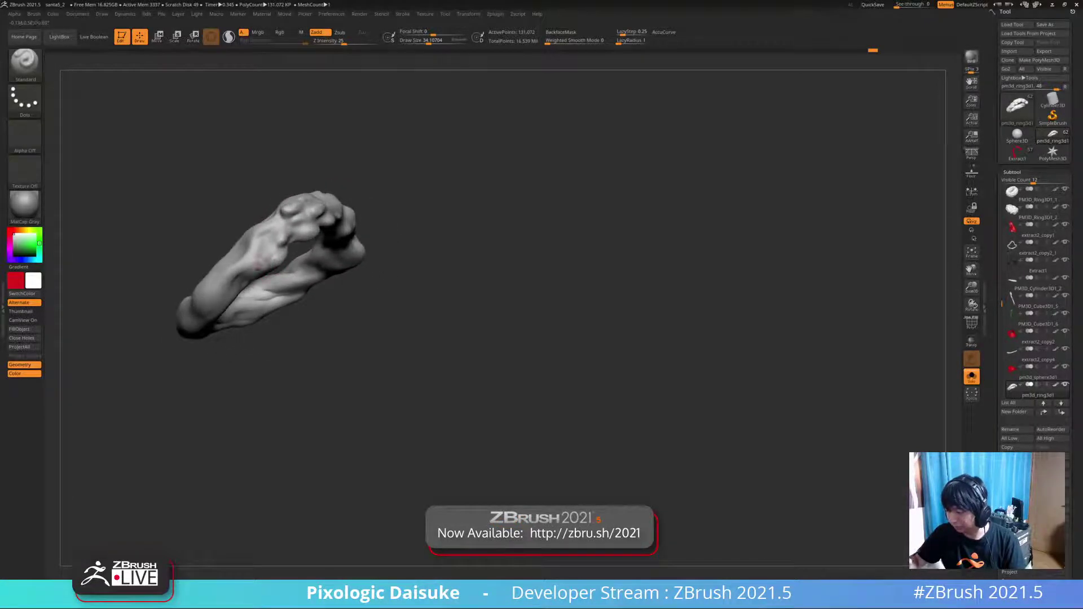
mouse_move(257, 290)
ctrl+right_down()
mouse_move(281, 255)
mouse_move(262, 302)
mouse_move(282, 233)
mouse_move(304, 235)
mouse_move(286, 264)
mouse_move(294, 257)
mouse_move(276, 253)
mouse_move(281, 260)
ctrl+right_up()
key(shift)
key(shift)
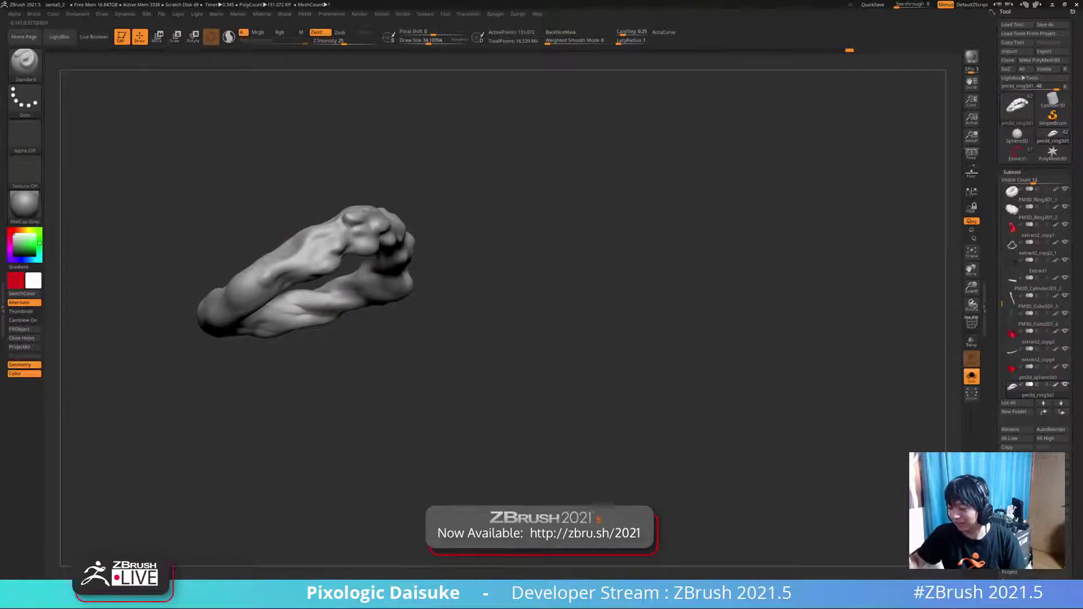
ctrl+right_drag(281, 261, 271, 280)
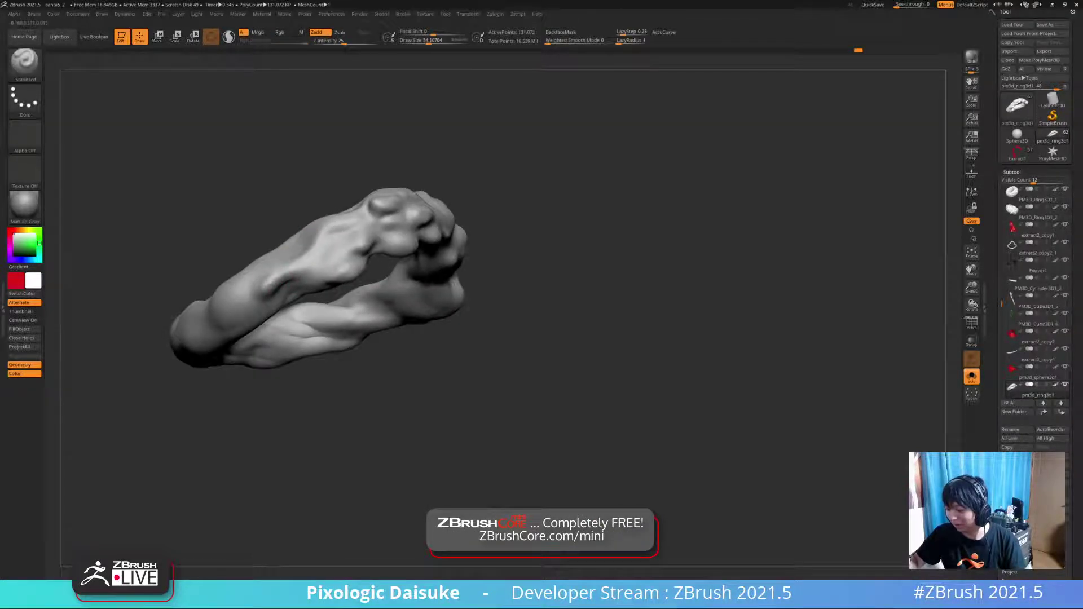
mouse_move(270, 282)
right_down()
mouse_move(304, 287)
mouse_move(280, 268)
mouse_move(267, 280)
mouse_move(261, 270)
mouse_move(276, 302)
mouse_move(256, 283)
mouse_move(298, 237)
mouse_move(323, 232)
mouse_move(341, 189)
mouse_move(337, 201)
right_up()
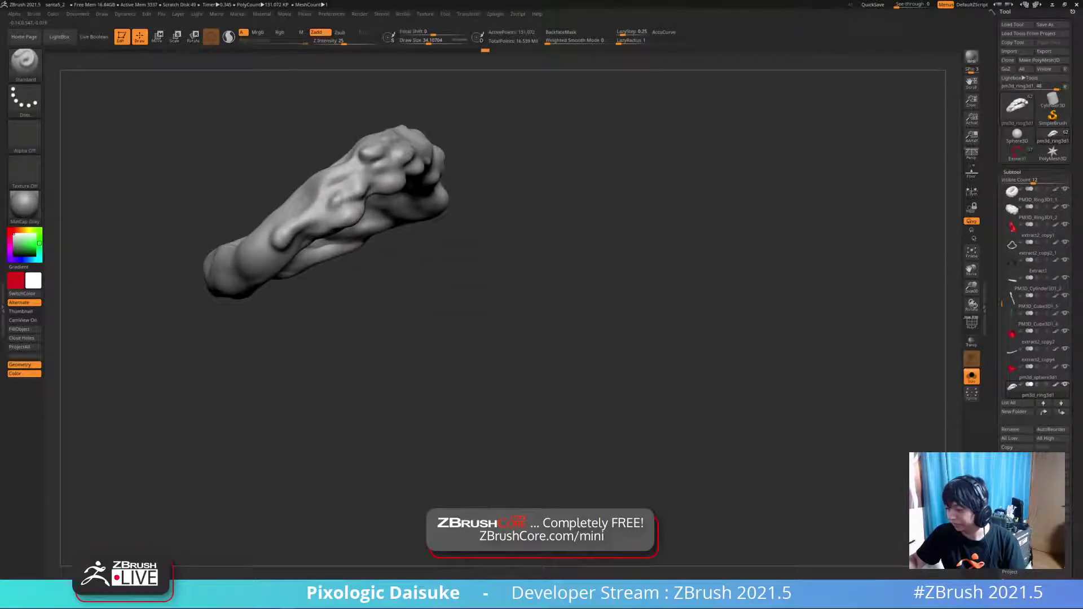
- Continue the raised clumps along the outer edge and upper rim of the trim's smoother end
mouse_move(339, 194)
right_down()
mouse_move(353, 183)
mouse_move(309, 193)
right_up()
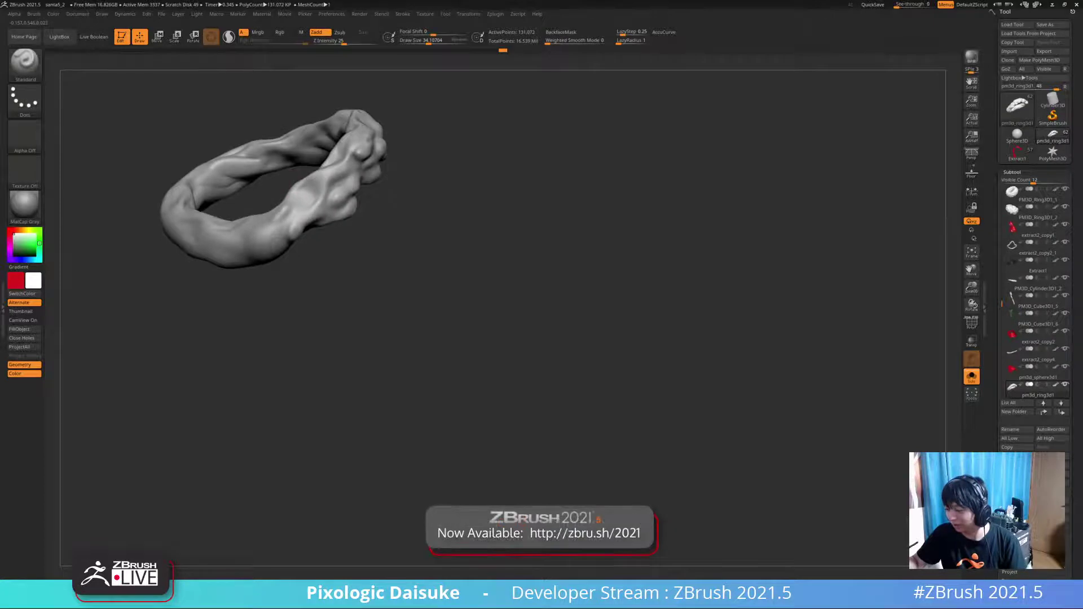
mouse_move(304, 195)
right_down()
mouse_move(295, 173)
mouse_move(305, 197)
mouse_move(296, 184)
mouse_move(291, 201)
right_up()
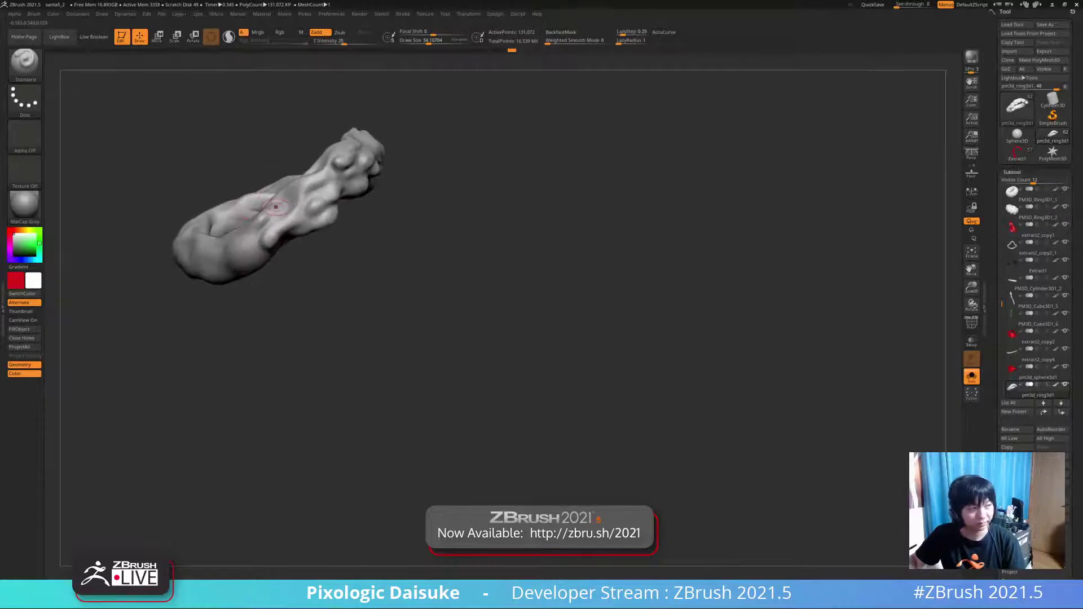
mouse_move(312, 196)
right_down()
mouse_move(307, 223)
mouse_move(259, 226)
right_up()
mouse_move(291, 193)
right_down()
mouse_move(244, 261)
mouse_move(259, 215)
right_up()
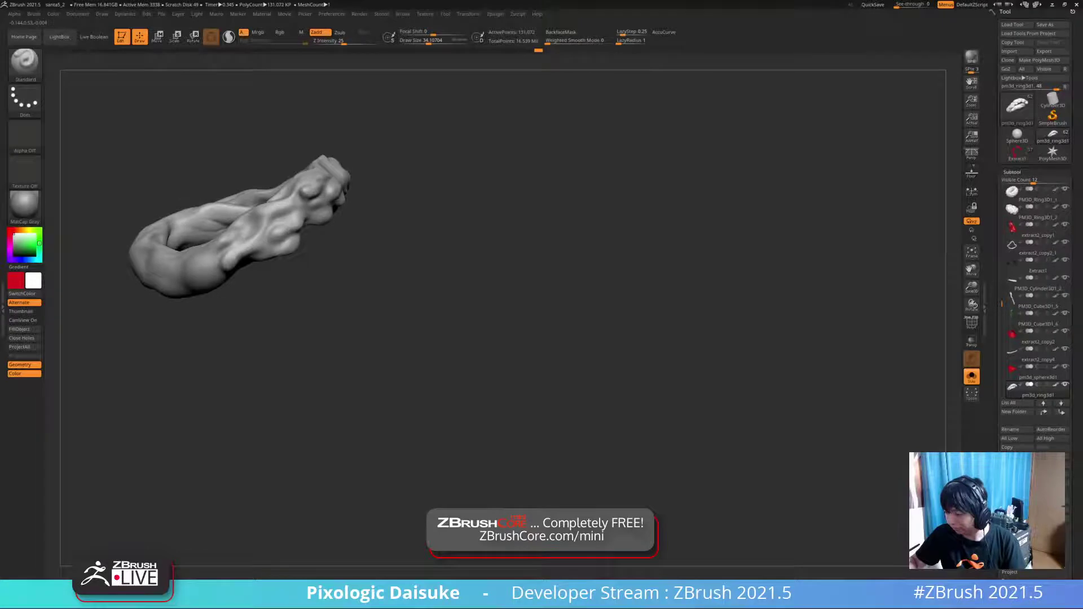
mouse_move(260, 215)
right_down()
mouse_move(268, 206)
mouse_move(274, 217)
mouse_move(226, 191)
mouse_move(302, 305)
mouse_move(344, 130)
right_up()
mouse_move(237, 186)
right_down()
mouse_move(195, 208)
mouse_move(204, 229)
mouse_move(225, 211)
right_up()
- Enlarge the brush to about 57, then smooth and build broader swells on the trim's outer side
click(433, 41)
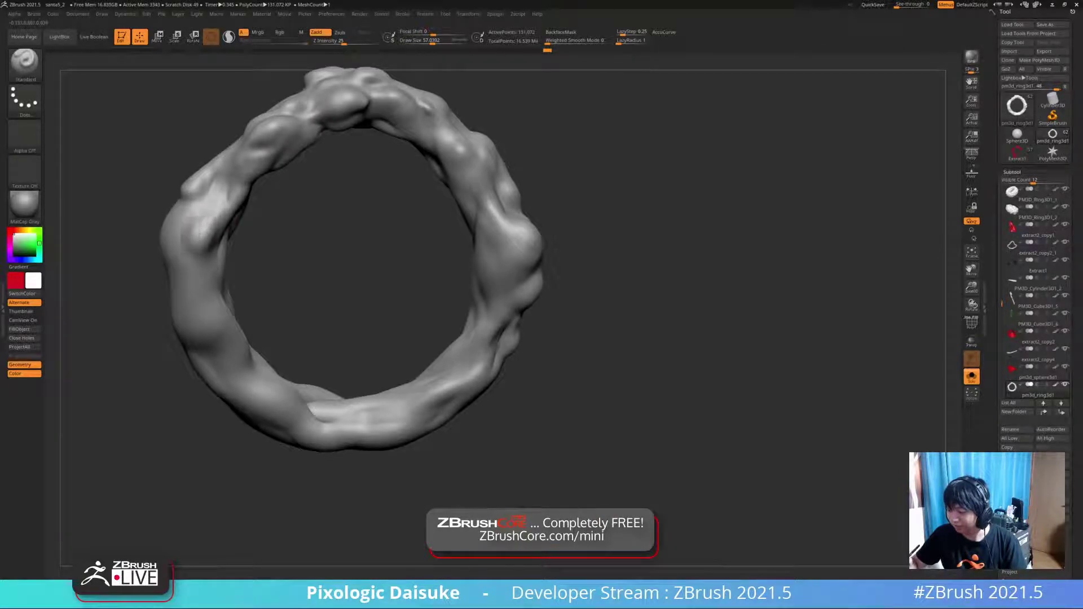
mouse_move(214, 233)
ctrl+right_down()
mouse_move(207, 164)
mouse_move(221, 173)
mouse_move(196, 209)
mouse_move(192, 172)
ctrl+right_up()
shift+drag(186, 208, 175, 246)
mouse_move(177, 242)
right_down()
mouse_move(190, 228)
mouse_move(192, 240)
mouse_move(182, 233)
right_up()
mouse_move(181, 232)
right_down()
mouse_move(187, 248)
mouse_move(316, 237)
mouse_move(242, 208)
mouse_move(241, 240)
mouse_move(254, 221)
mouse_move(228, 222)
mouse_move(220, 236)
mouse_move(239, 183)
right_up()
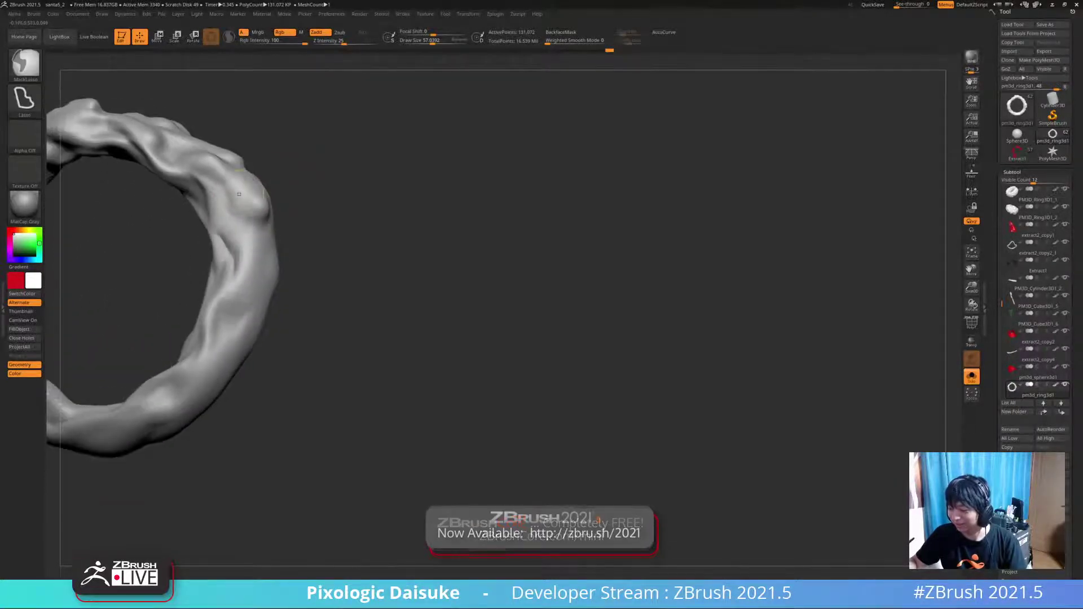
mouse_move(242, 197)
mouse_down()
mouse_move(261, 218)
mouse_move(251, 211)
mouse_up()
mouse_move(251, 212)
ctrl+right_down()
mouse_move(254, 265)
mouse_move(237, 191)
ctrl+right_up()
- Show the whole figure, add small ridges to the hat trim with a brush size of about 25 and isolate the trim again
click(972, 376)
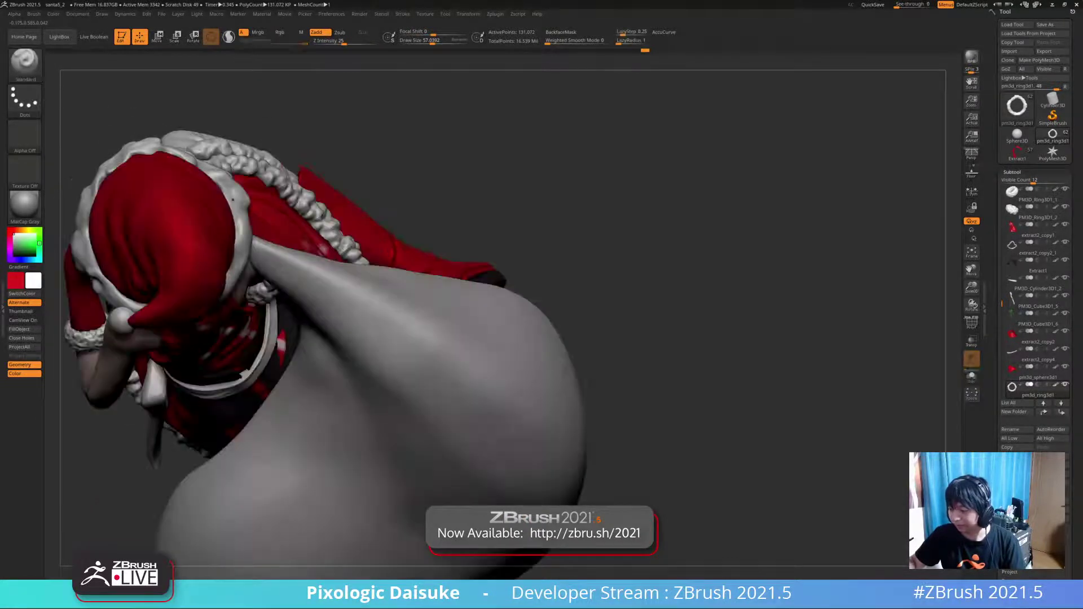
right_drag(316, 237, 359, 191)
drag(432, 42, 426, 42)
drag(312, 214, 320, 206)
key(alt+s)
mouse_move(319, 206)
ctrl+right_down()
mouse_move(333, 232)
mouse_move(371, 177)
ctrl+right_up()
mouse_move(320, 217)
right_down()
mouse_move(338, 209)
mouse_move(310, 220)
right_up()
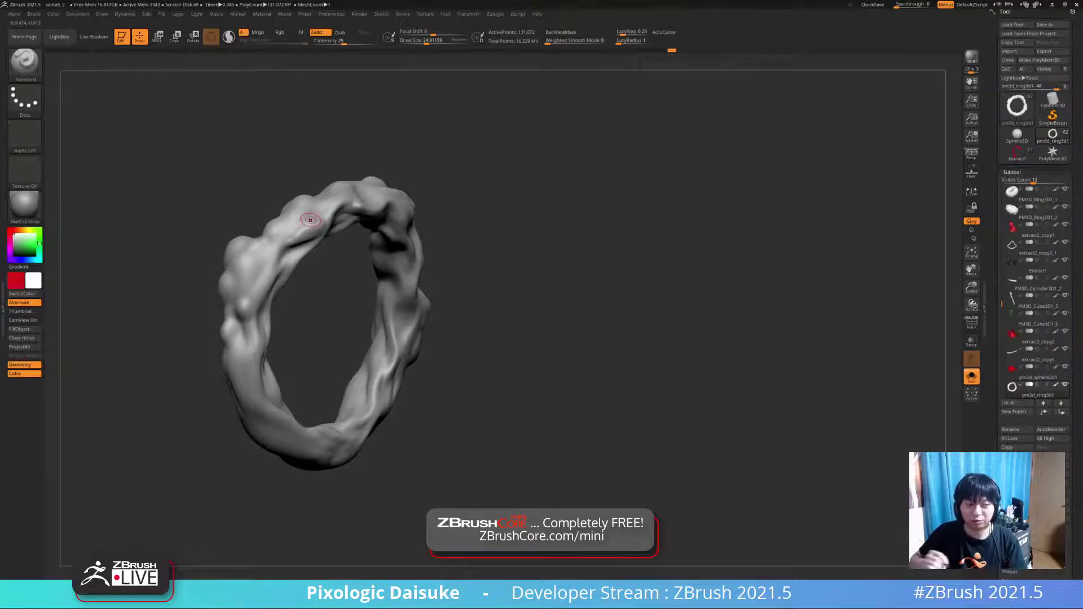
- Raise the brush size to about 48 and sculpt wider fur folds along the upper part of the ring
key(bracketright)
mouse_move(310, 220)
ctrl+right_down()
mouse_move(329, 231)
mouse_move(321, 223)
ctrl+right_up()
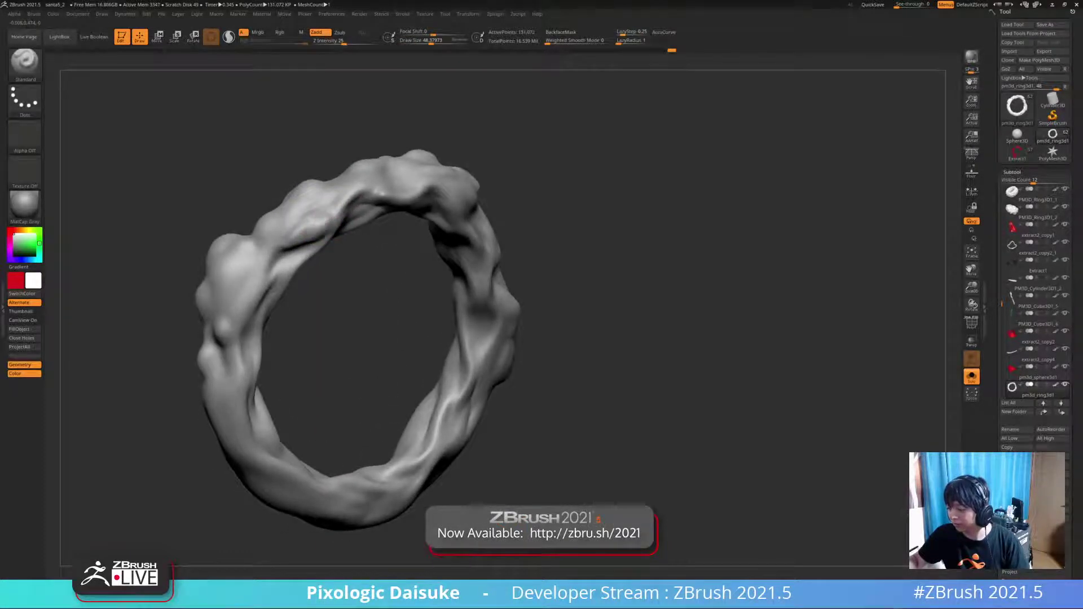
right_drag(282, 250, 288, 238)
mouse_move(288, 238)
right_down()
mouse_move(289, 228)
mouse_move(273, 234)
right_up()
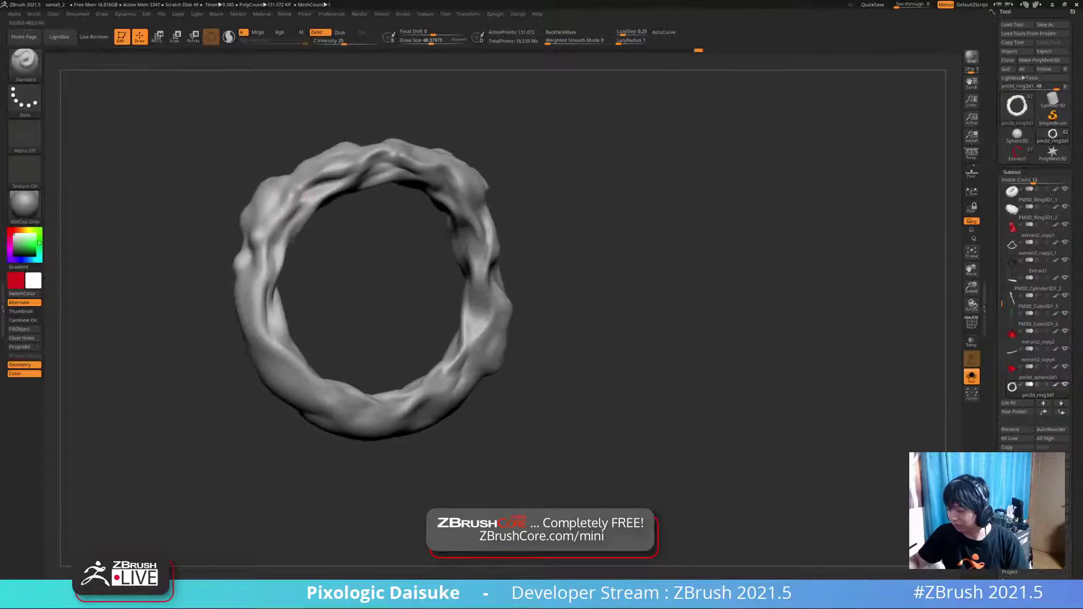
- Reduce the brush size to about 38 and sculpt finer bumps around the ring's side, softening them where needed
click(430, 42)
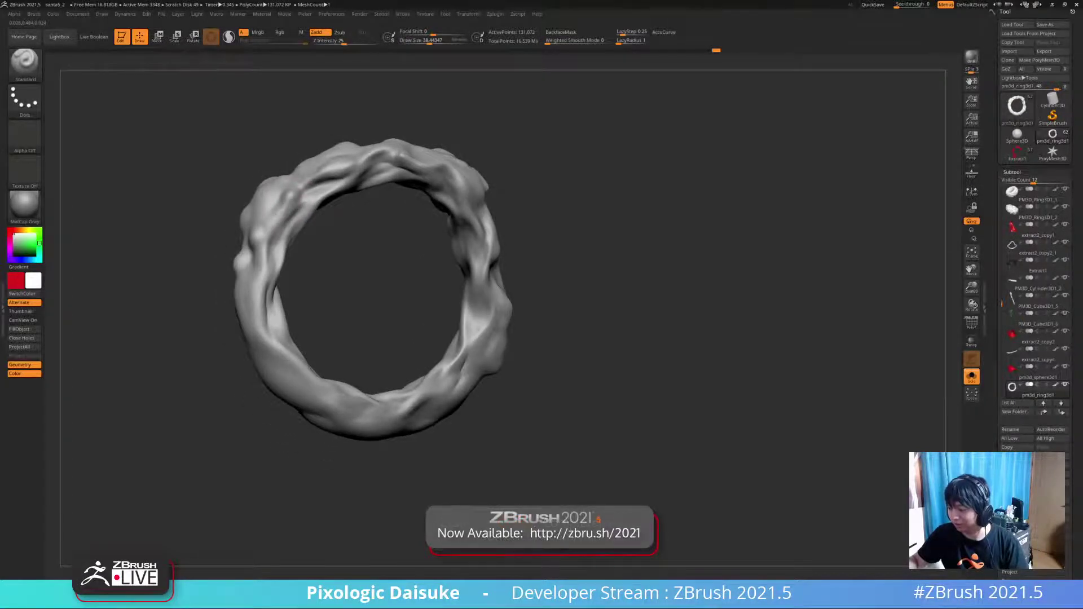
right_drag(269, 229, 244, 289)
right_drag(341, 200, 358, 199)
mouse_move(253, 299)
right_down()
mouse_move(231, 295)
mouse_move(280, 189)
mouse_move(265, 237)
mouse_move(304, 237)
mouse_move(261, 217)
mouse_move(255, 251)
mouse_move(243, 248)
mouse_move(282, 274)
mouse_move(255, 251)
mouse_move(212, 285)
mouse_move(243, 276)
mouse_move(182, 319)
mouse_move(226, 310)
mouse_move(217, 350)
mouse_move(254, 316)
mouse_move(226, 282)
right_up()
key(shift)
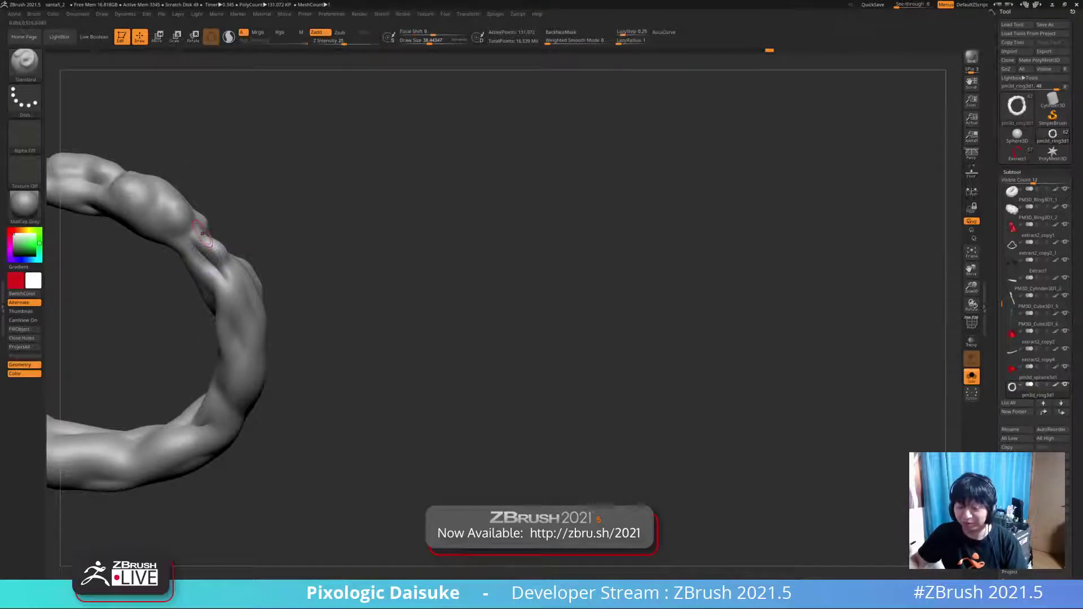
- Shape and smooth the fur bumps along the ring's outer edge, between the lumpy part and the plain stretch
mouse_move(202, 234)
right_down()
mouse_move(226, 248)
mouse_move(217, 226)
mouse_move(266, 270)
right_up()
mouse_move(242, 228)
right_down()
mouse_move(259, 215)
mouse_move(254, 250)
mouse_move(255, 211)
mouse_move(259, 225)
mouse_move(249, 228)
mouse_move(247, 213)
mouse_move(235, 220)
mouse_move(282, 232)
mouse_move(252, 250)
right_up()
key(shift)
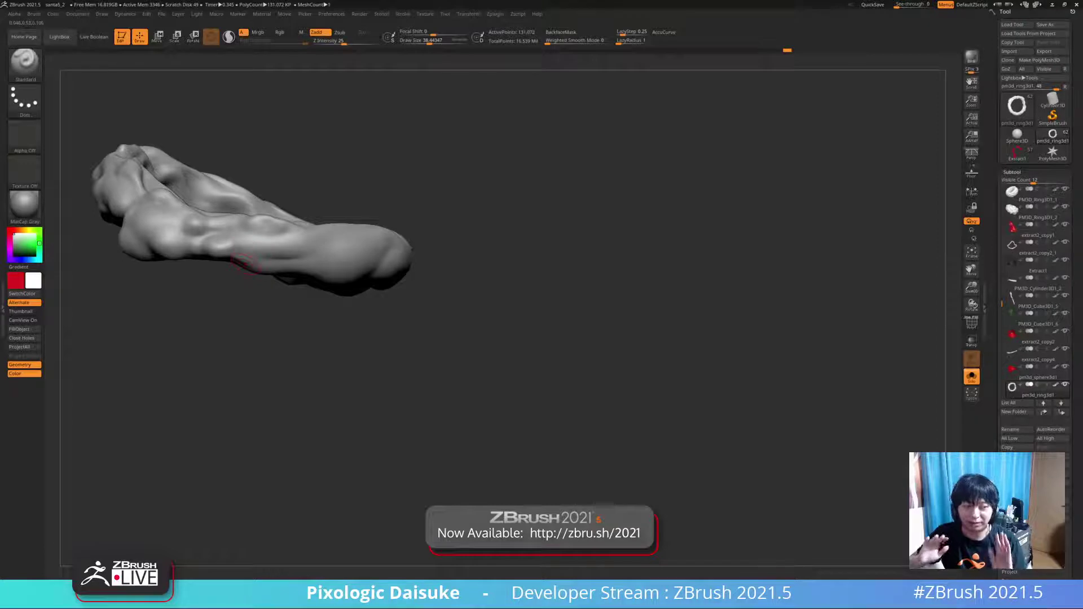
ctrl+right_drag(245, 263, 246, 251)
right_drag(246, 251, 204, 294)
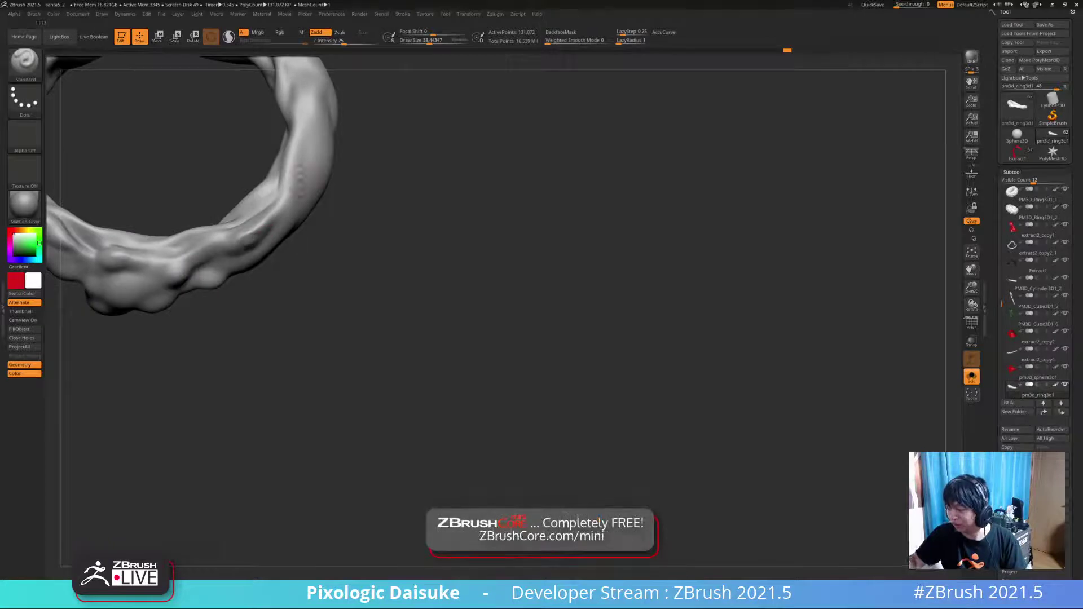
- Set the brush size to about 51 and blend the folds at the start of the ring's plain stretch
click(432, 41)
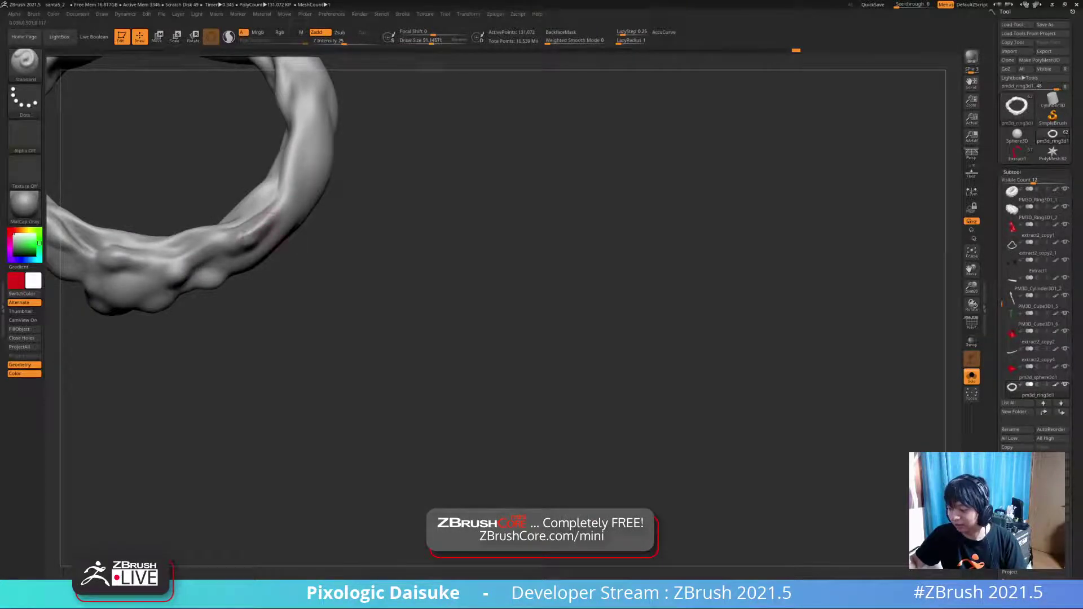
right_drag(259, 228, 251, 233)
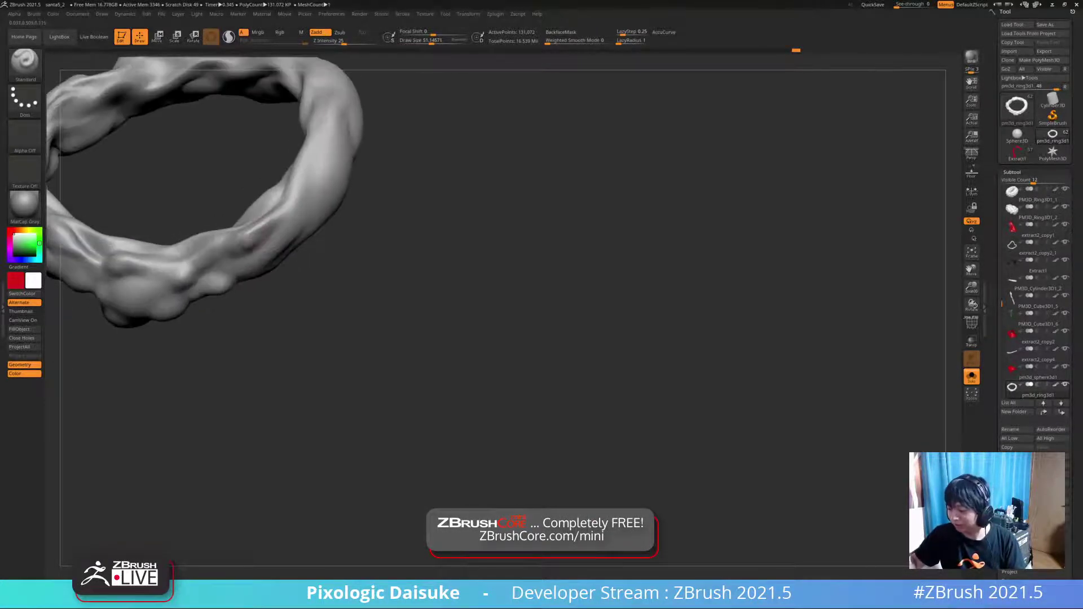
key(shift)
key(shift)
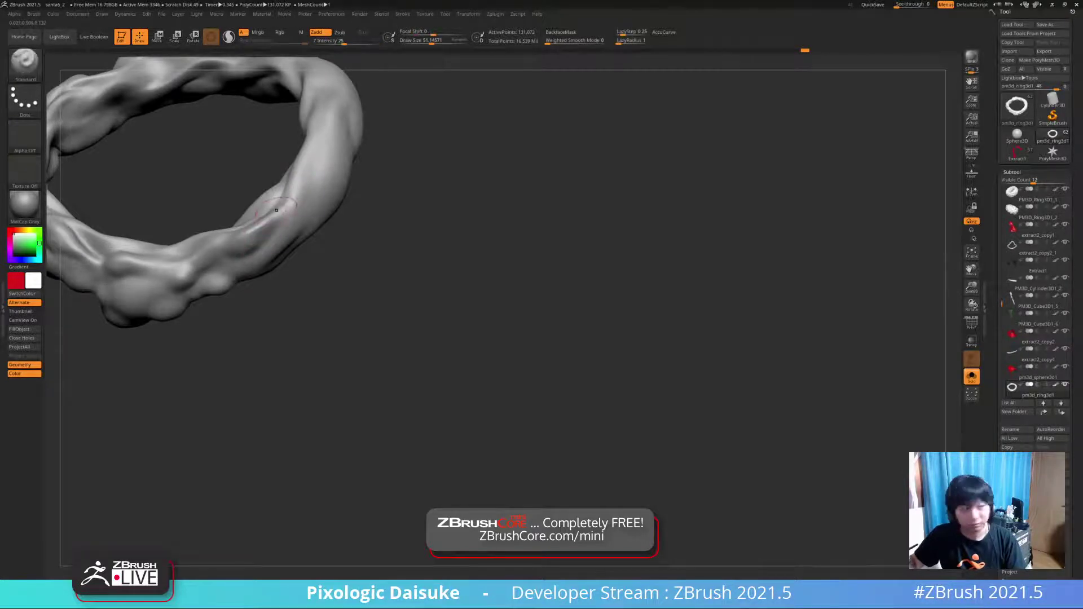
right_drag(264, 229, 247, 232)
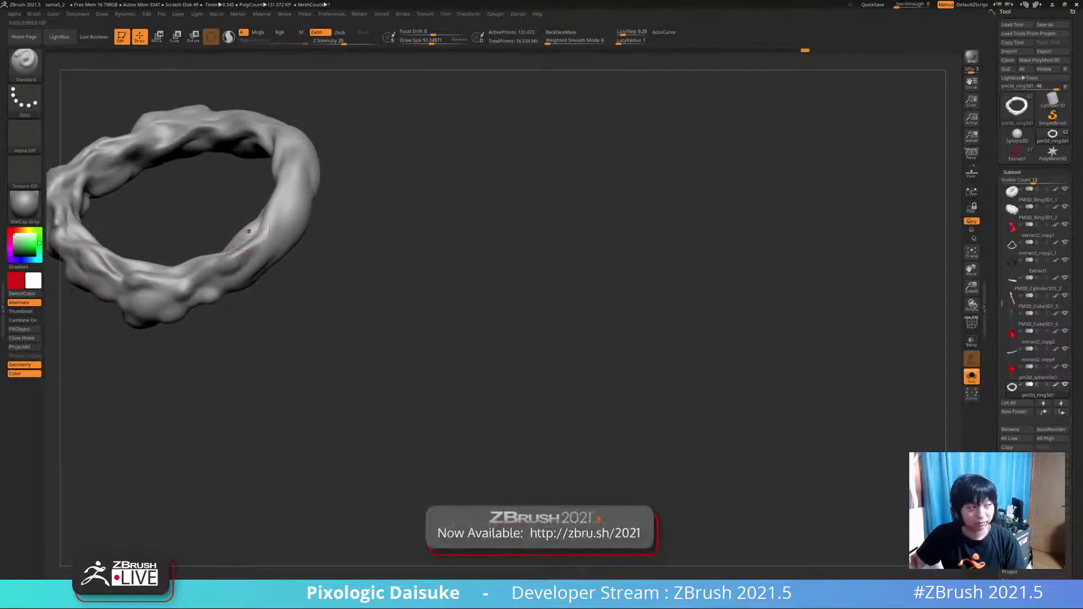
mouse_move(272, 271)
ctrl+right_down()
mouse_move(270, 234)
mouse_move(274, 264)
ctrl+right_up()
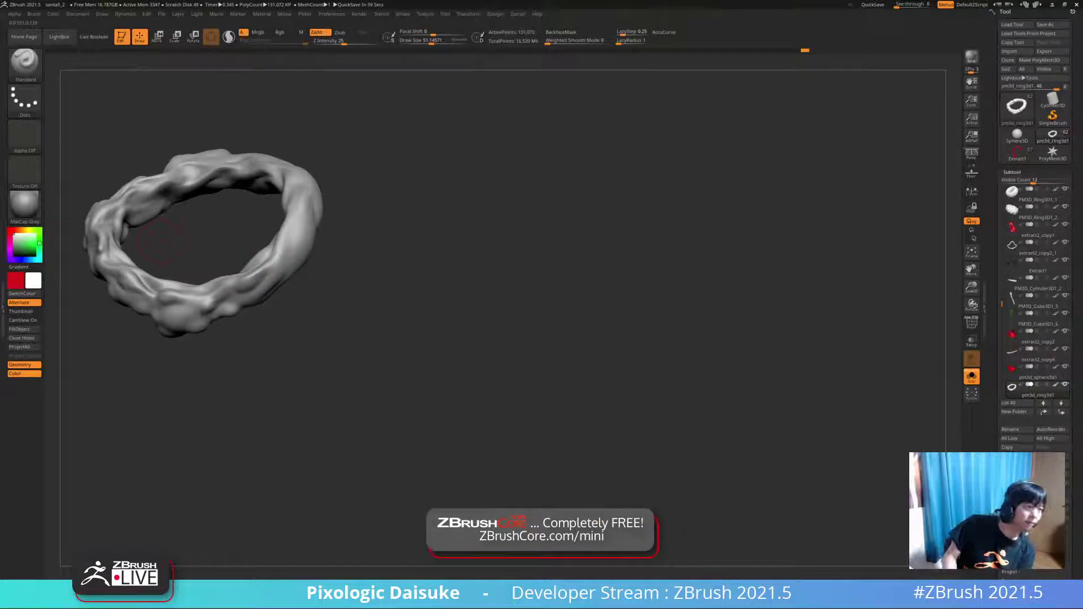
- Sculpt elongated fur ridges along the ring's plain stretch, covering its upper and lower sides
mouse_move(160, 241)
mouse_down()
mouse_move(186, 220)
mouse_move(248, 249)
mouse_move(269, 272)
mouse_up()
mouse_move(274, 272)
ctrl+right_down()
mouse_move(271, 299)
mouse_move(270, 253)
mouse_move(248, 253)
ctrl+right_up()
ctrl+right_drag(248, 254, 259, 286)
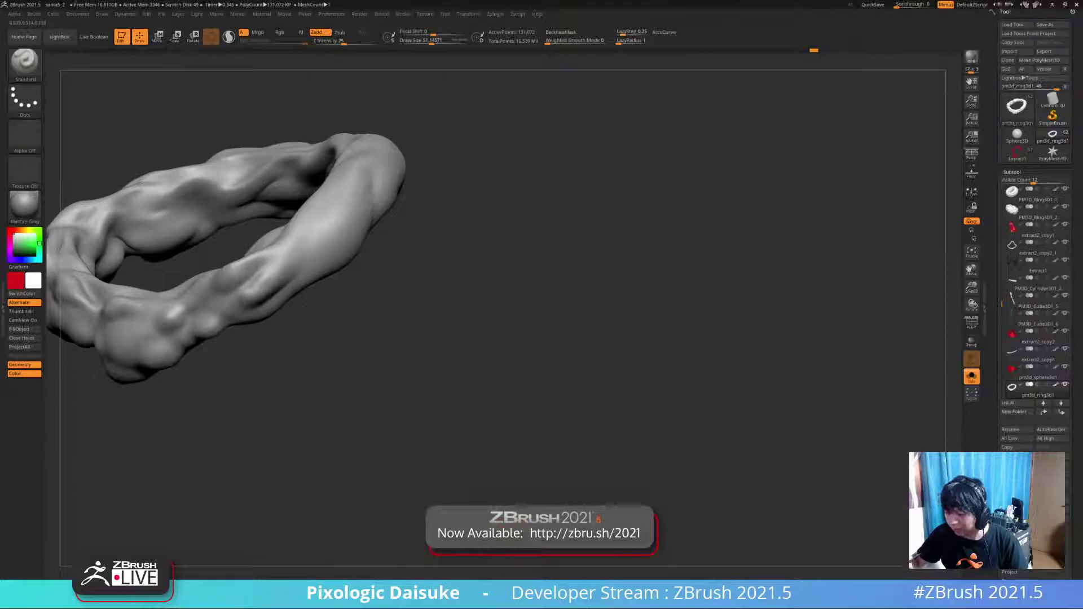
drag(238, 287, 259, 317)
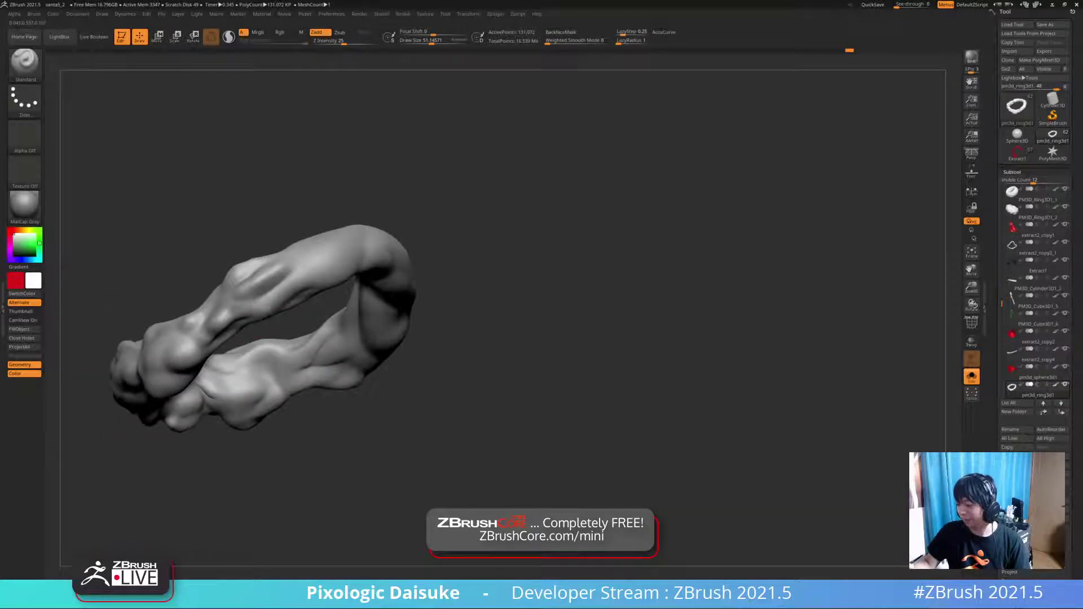
drag(302, 283, 268, 321)
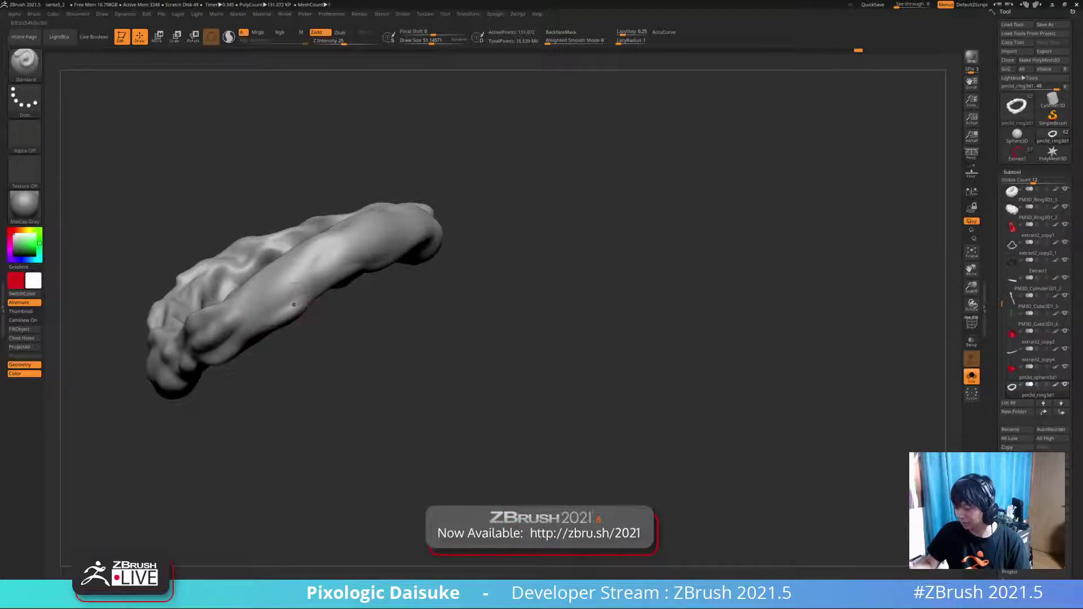
drag(301, 296, 305, 304)
right_drag(284, 295, 283, 294)
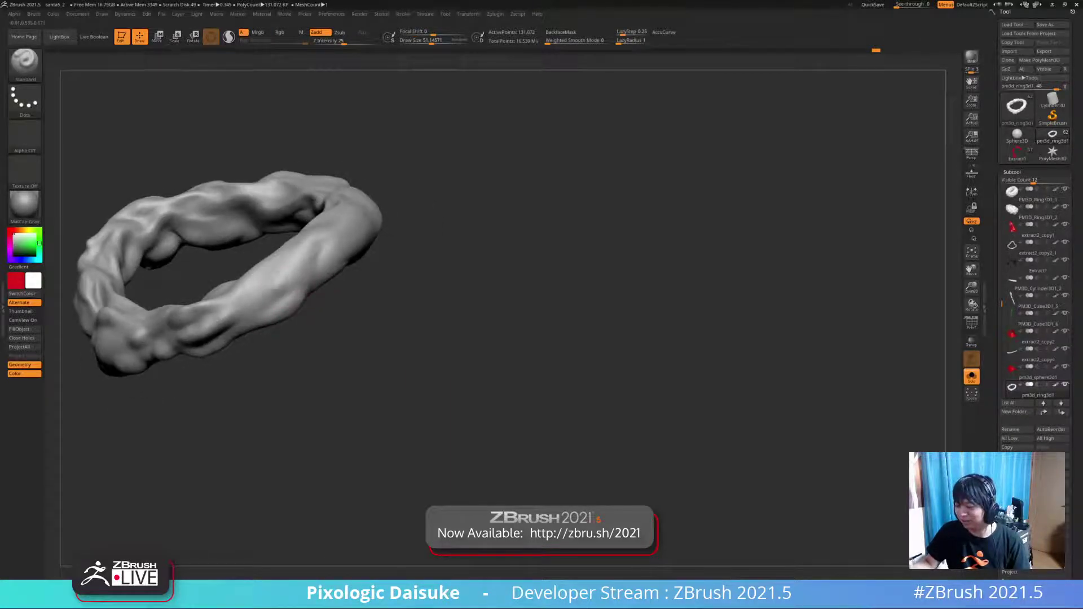
- Set the brush size to about 70 and sculpt broader fur folds along the ring's long plain stretch, smoothing them where needed
key(bracketleft)
key(bracketleft)
mouse_move(283, 268)
right_down()
mouse_move(285, 291)
mouse_move(261, 286)
mouse_move(293, 282)
mouse_move(296, 301)
mouse_move(289, 289)
mouse_move(257, 305)
mouse_move(365, 300)
mouse_move(345, 321)
right_up()
key(bracketright)
key(bracketright)
key(bracketright)
key(bracketright)
drag(388, 293, 354, 324)
alt+right_drag(363, 309, 333, 341)
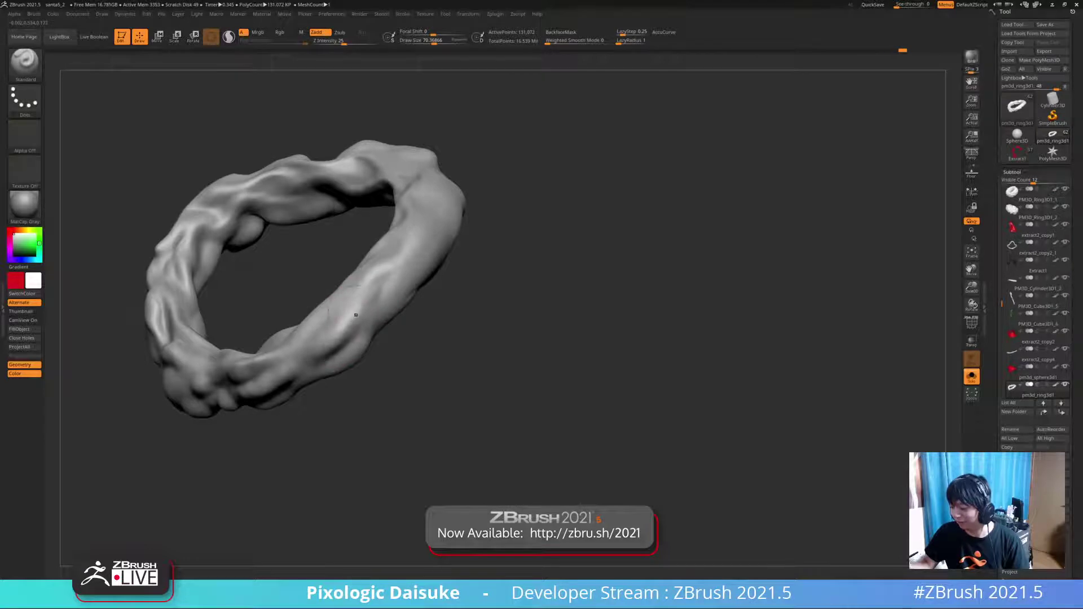
key(shift)
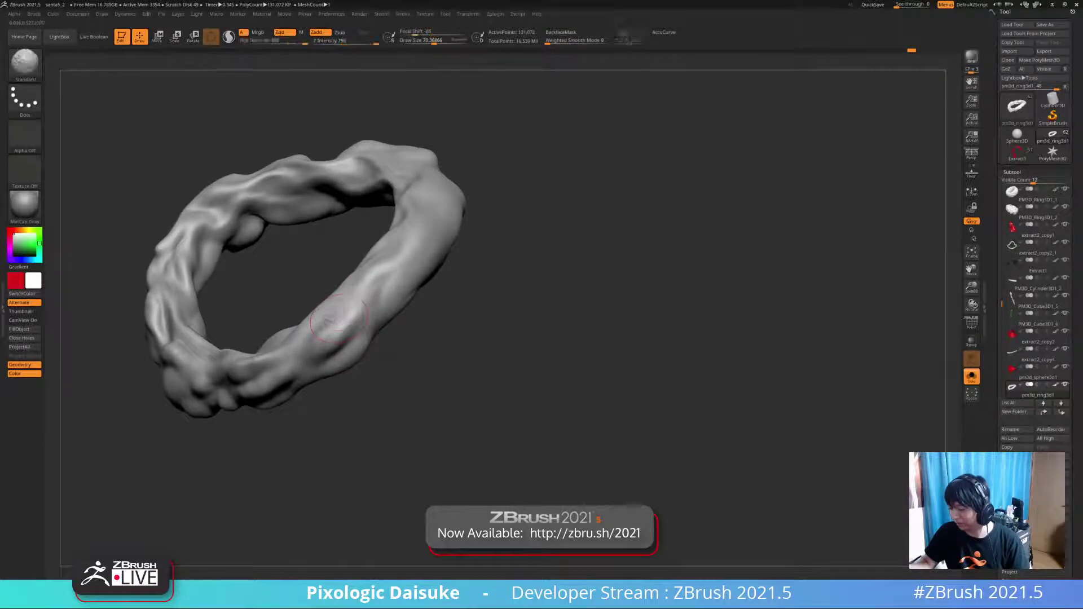
ctrl+right_drag(328, 330, 418, 225)
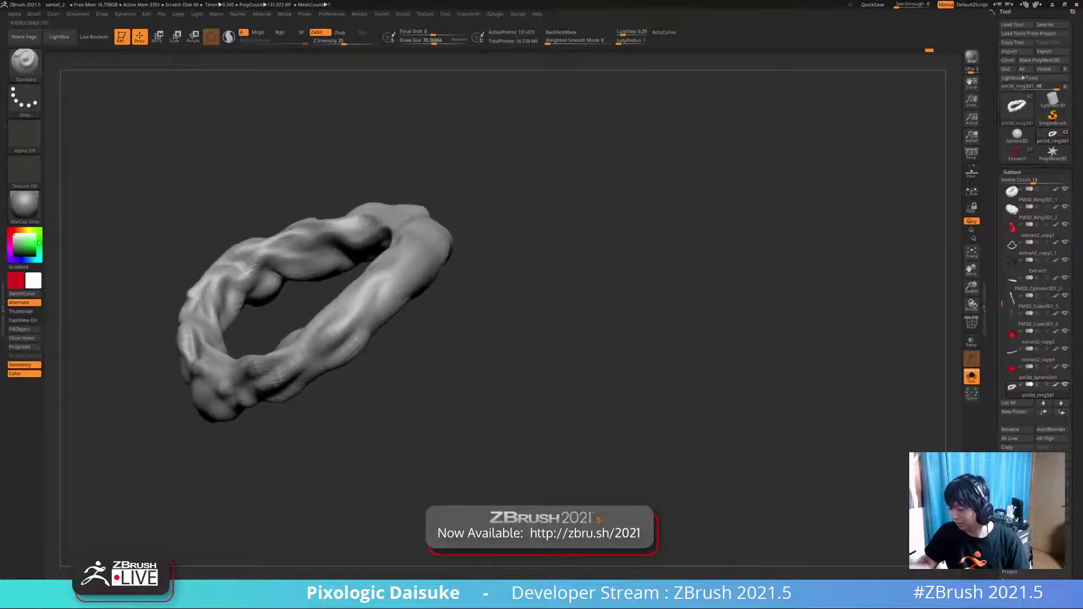
- Reduce the brush size to about 46 and carve creases between the plain stretch's fur ridges with the DamStandard brush
click(432, 41)
drag(432, 41, 430, 41)
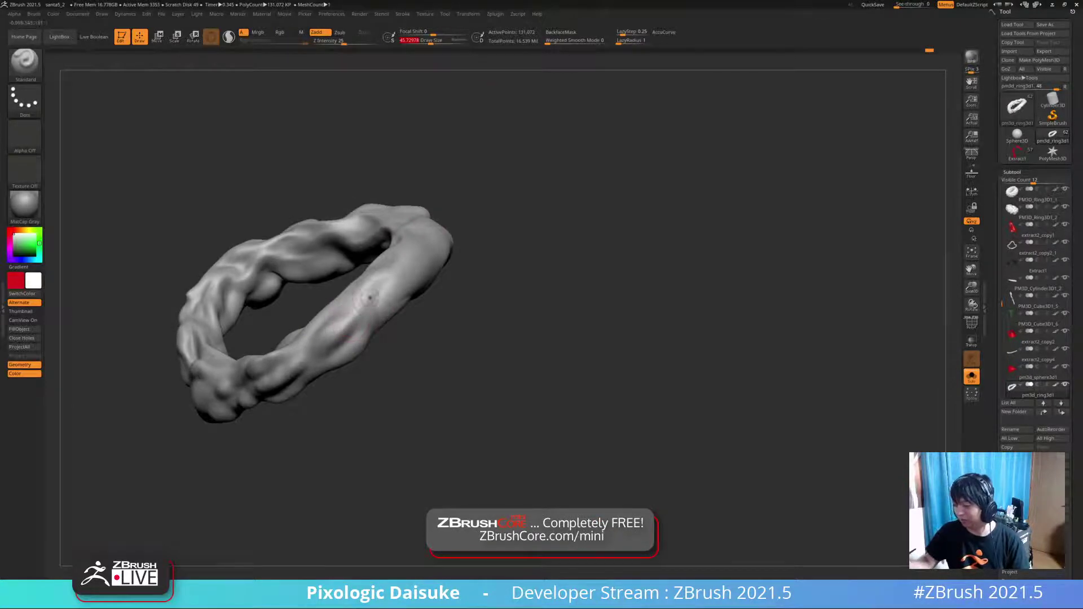
key(b)
key(d)
key(s)
mouse_move(411, 197)
ctrl+right_down()
mouse_move(423, 244)
mouse_move(411, 218)
ctrl+right_up()
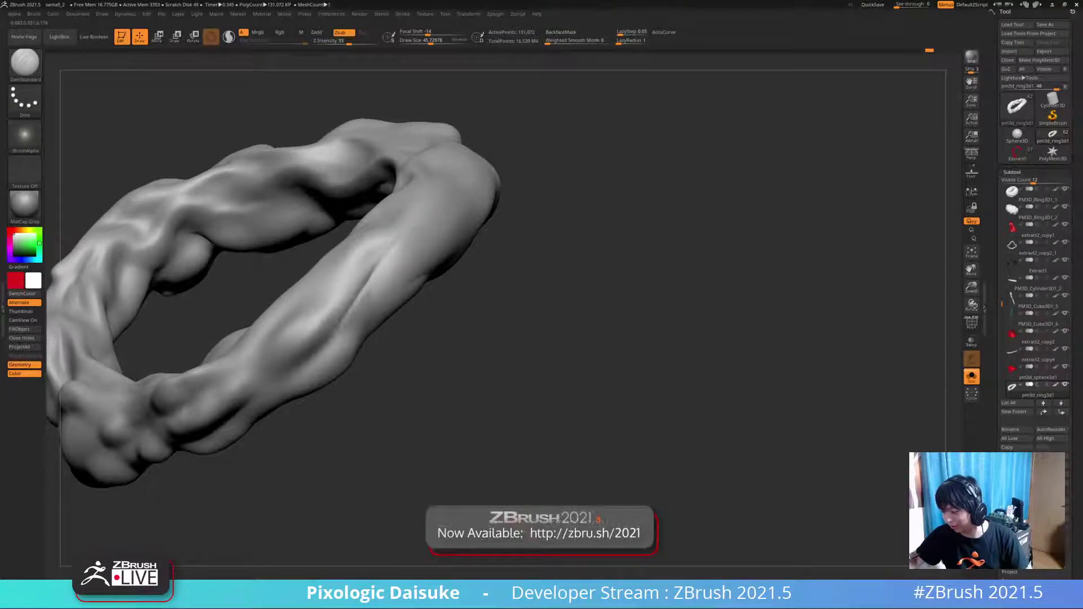
right_drag(388, 293, 391, 264)
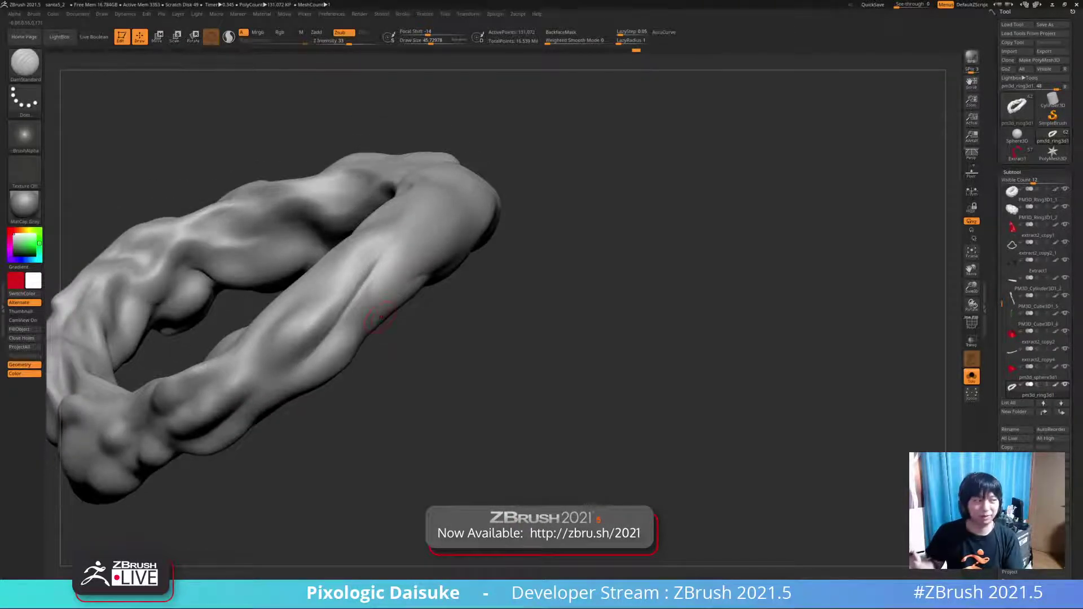
drag(421, 248, 395, 258)
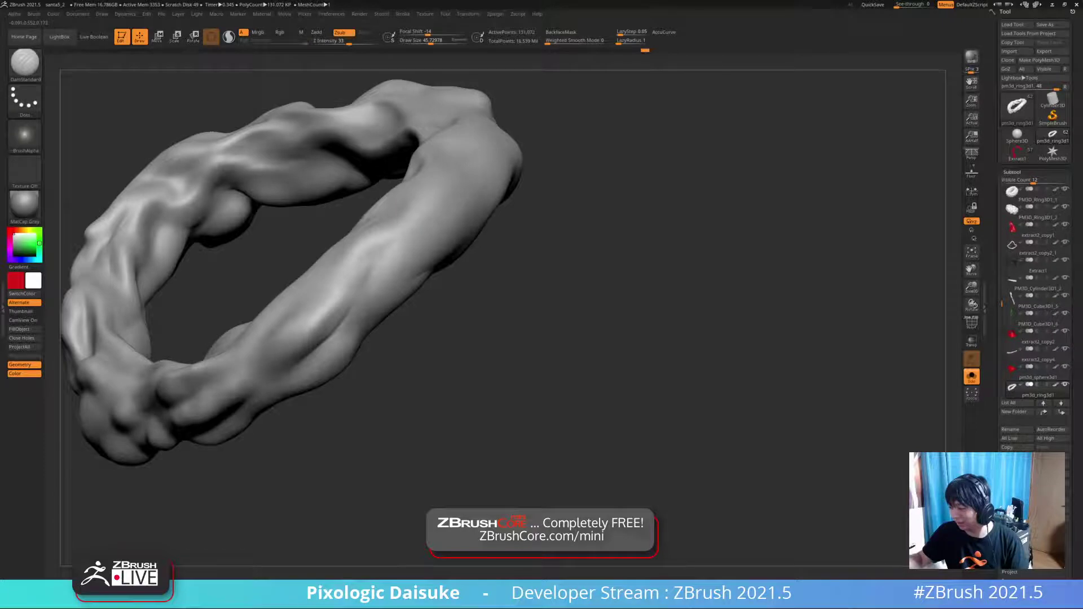
- Refine the carved creases up close and smooth the fur ridges around the ring's curved end
ctrl+right_drag(429, 198, 415, 248)
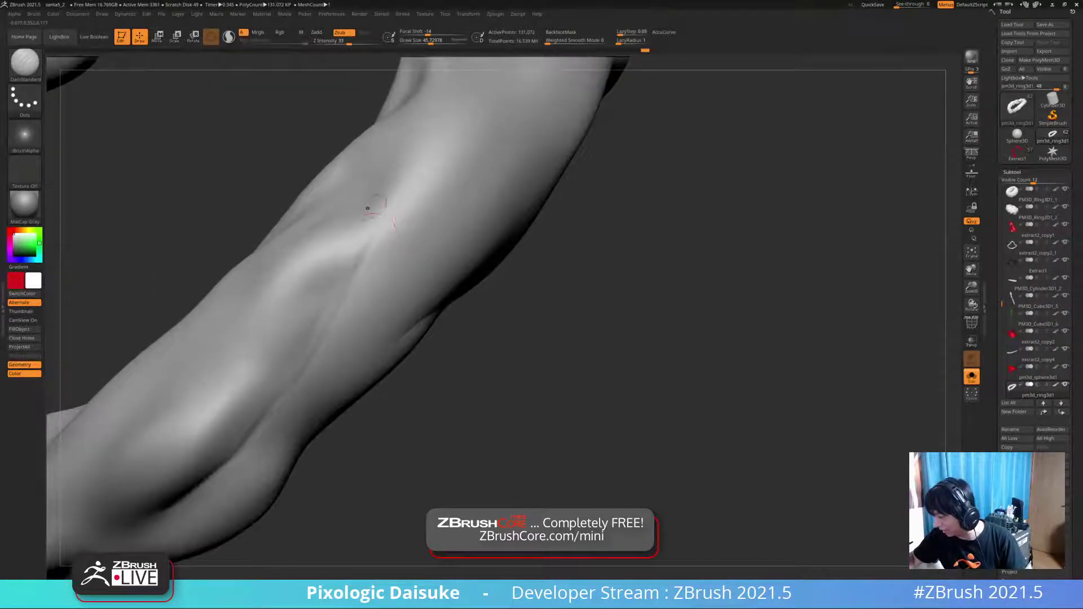
ctrl+right_drag(419, 149, 427, 279)
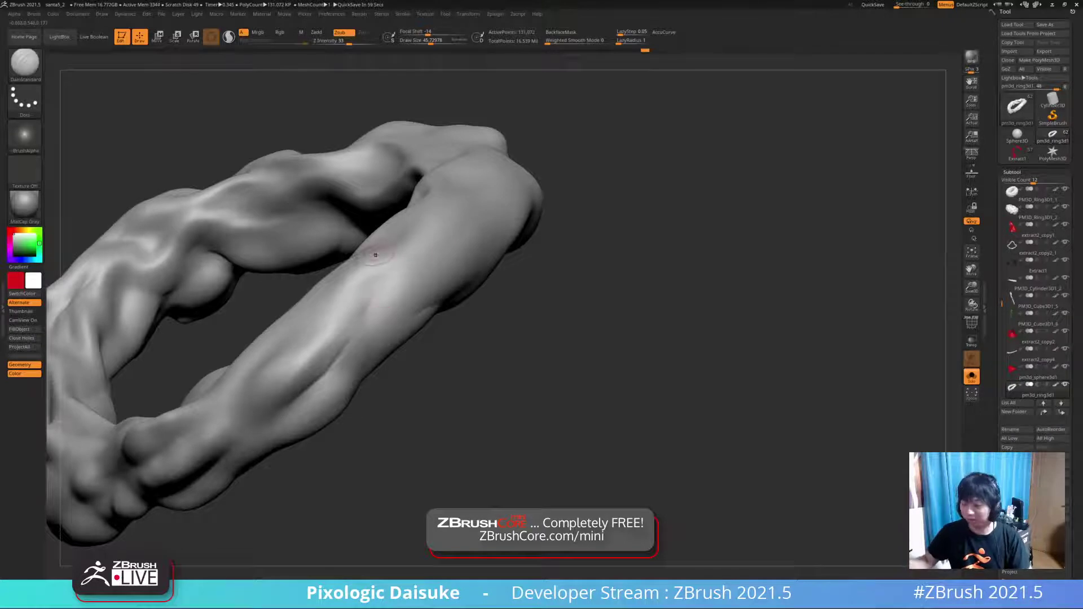
right_drag(359, 309, 357, 270)
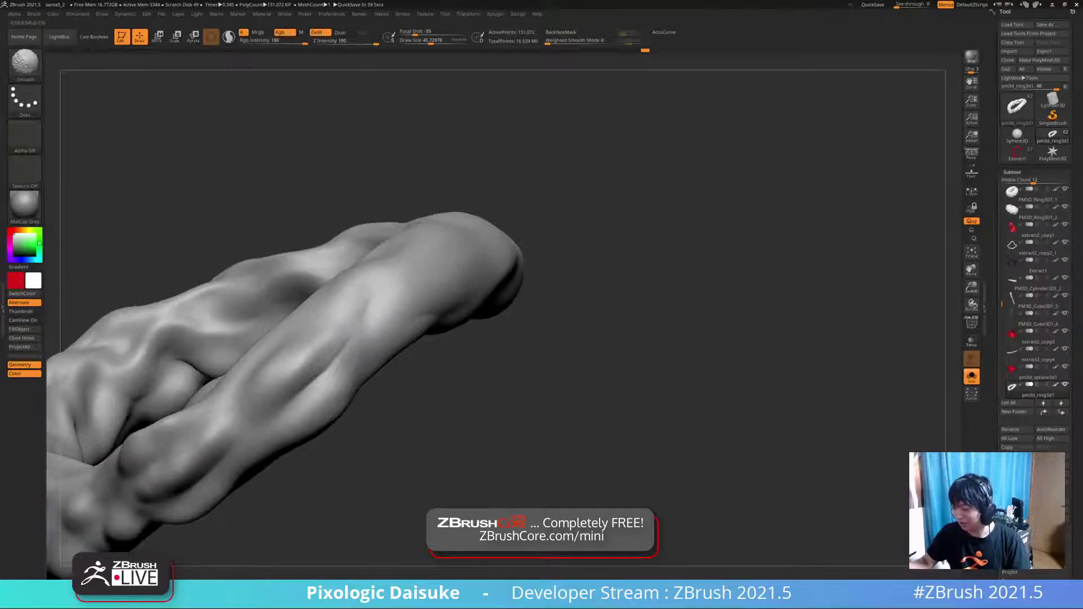
mouse_move(316, 402)
ctrl+right_down()
mouse_move(338, 361)
mouse_move(361, 372)
mouse_move(328, 349)
mouse_move(344, 317)
mouse_move(294, 400)
mouse_move(283, 375)
mouse_move(337, 363)
ctrl+right_up()
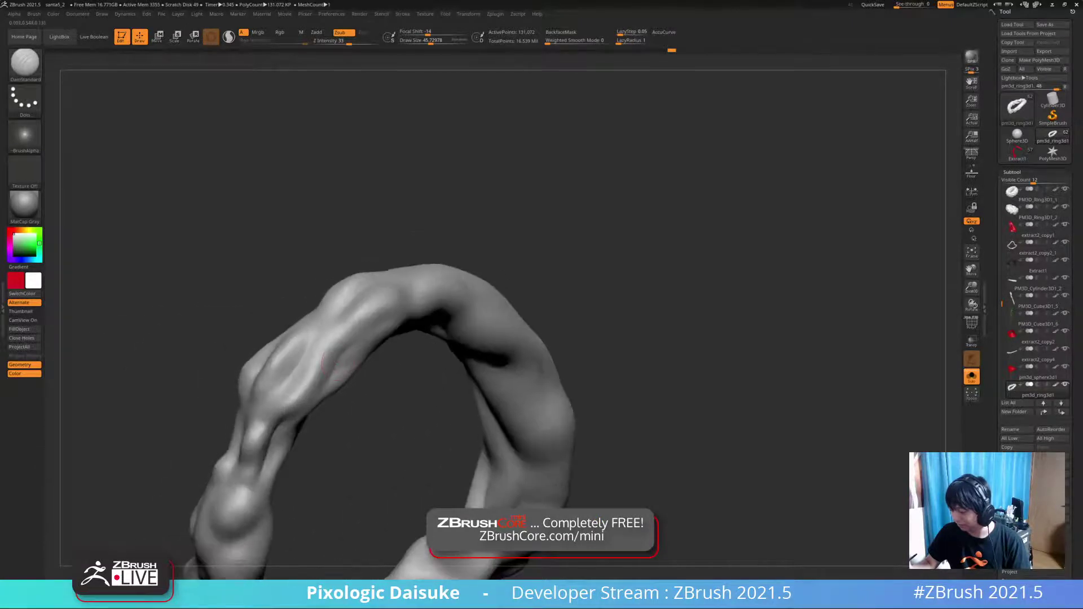
shift+drag(325, 384, 345, 358)
mouse_move(325, 384)
right_down()
mouse_move(327, 363)
mouse_move(333, 389)
mouse_move(297, 388)
mouse_move(359, 300)
right_up()
- Switch to the Standard brush, adjust its size and sculpt fur bumps where the ring's lumpy part meets the smooth curve
key(b)
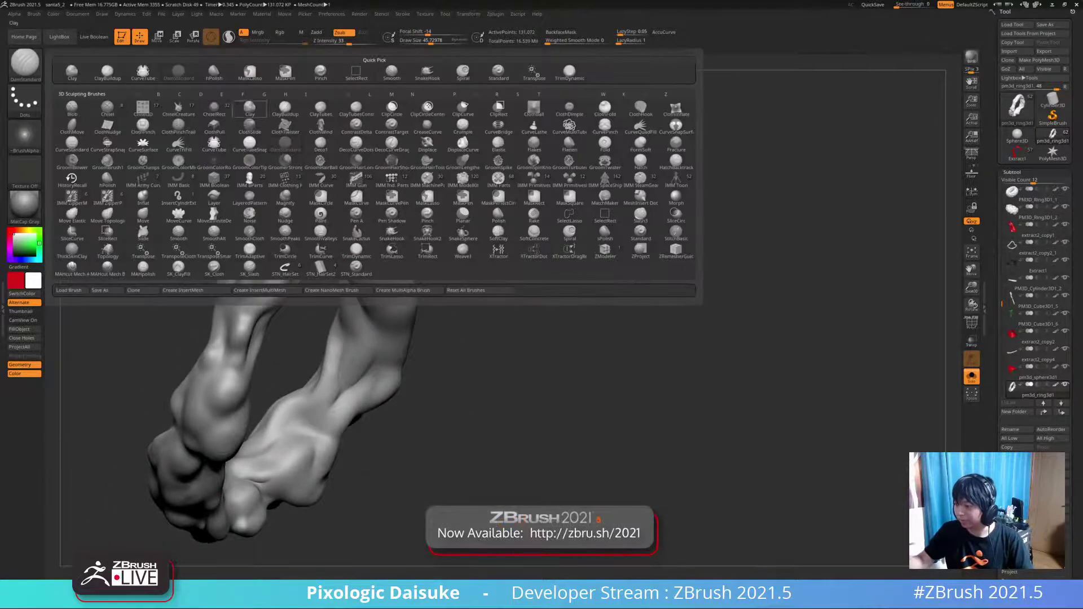
key(s)
key(t)
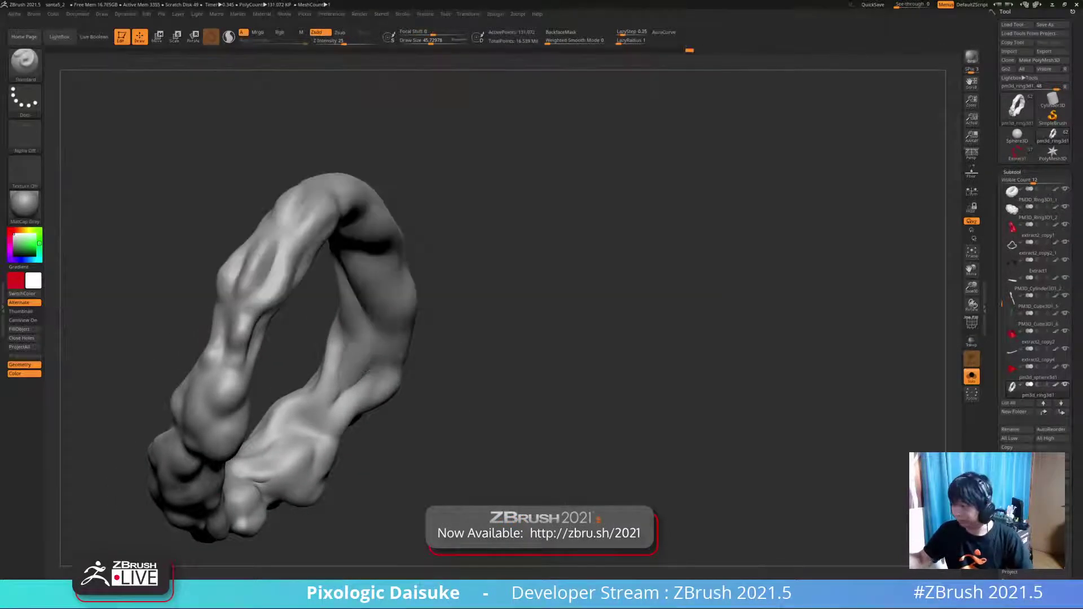
mouse_move(452, 192)
alt+right_down()
mouse_move(333, 255)
mouse_move(321, 267)
mouse_move(336, 271)
mouse_move(336, 256)
mouse_move(308, 291)
alt+right_up()
click(430, 41)
mouse_move(322, 278)
mouse_down()
mouse_move(305, 284)
mouse_move(331, 272)
mouse_up()
mouse_move(329, 274)
ctrl+right_down()
mouse_move(321, 261)
mouse_move(329, 279)
ctrl+right_up()
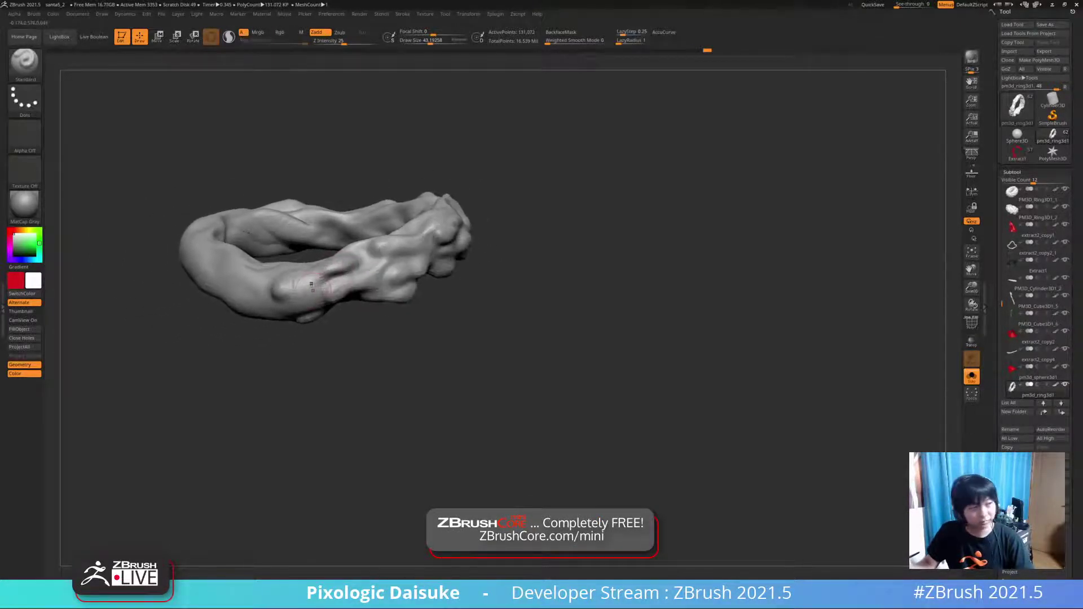
alt+right_drag(248, 232, 290, 323)
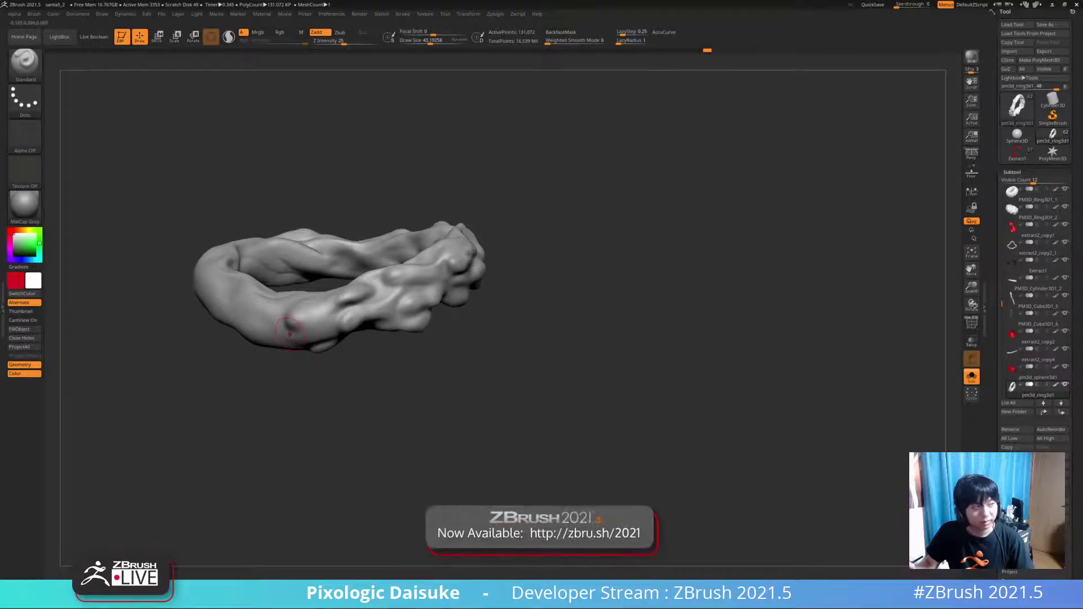
- Build up fur lumps on the smooth front section of the isolated hat trim ring with the Standard brush
alt+right_drag(292, 336, 270, 310)
mouse_move(271, 310)
right_down()
mouse_move(303, 325)
mouse_move(326, 303)
mouse_move(296, 326)
mouse_move(316, 314)
mouse_move(327, 322)
mouse_move(321, 338)
mouse_move(335, 351)
mouse_move(314, 378)
mouse_move(314, 364)
right_up()
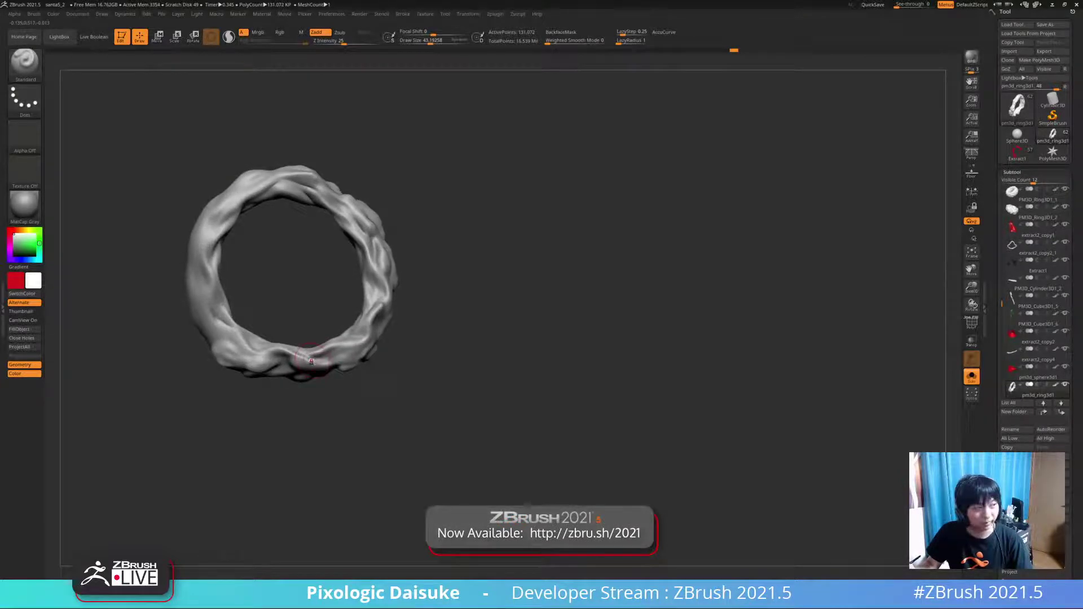
right_drag(309, 364, 353, 322)
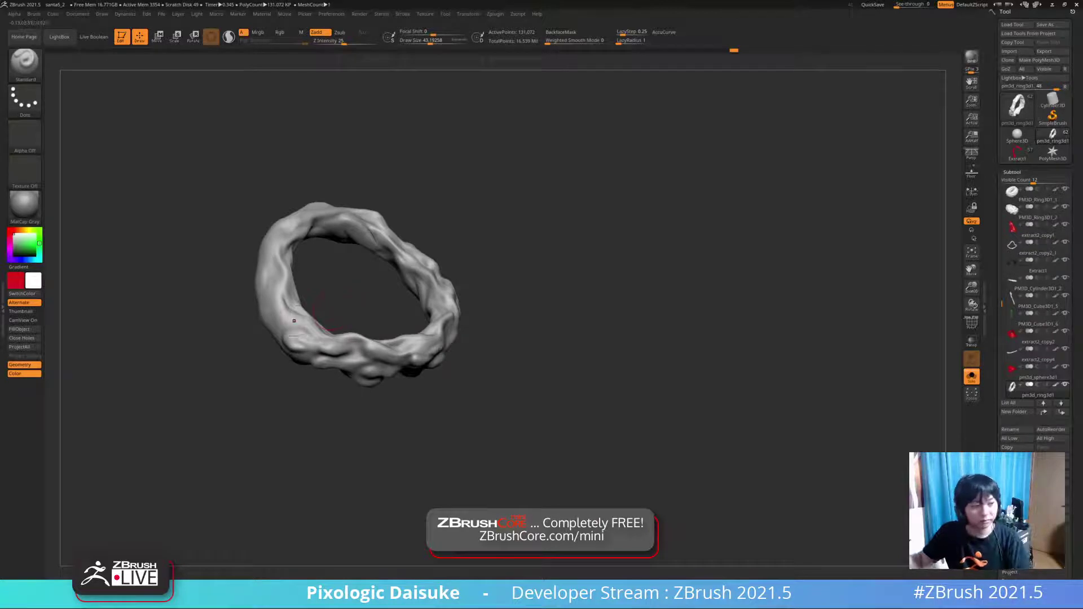
ctrl+right_drag(303, 297, 285, 313)
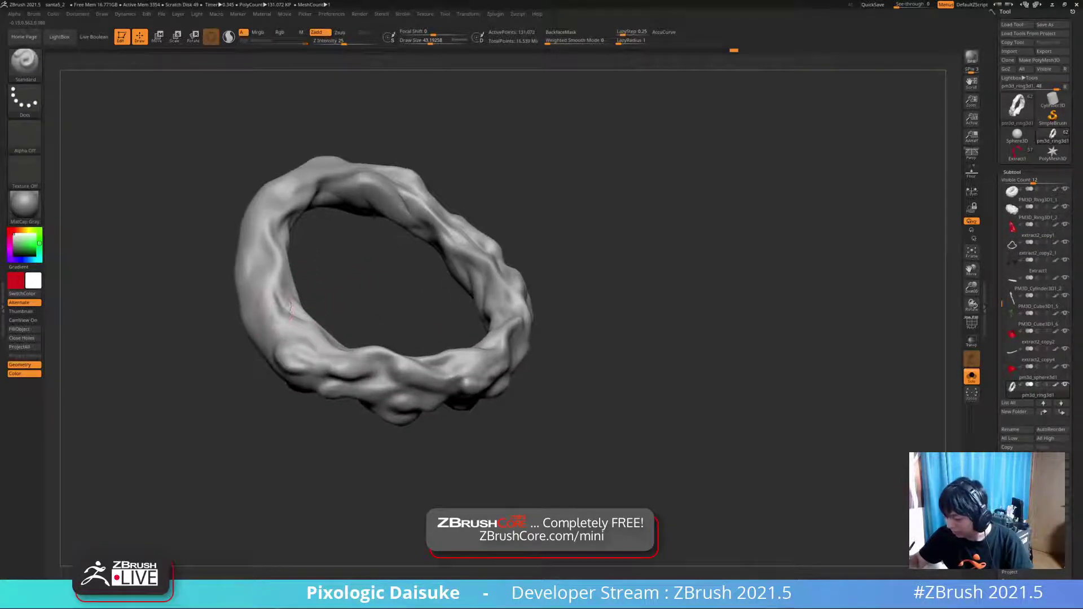
drag(274, 294, 286, 332)
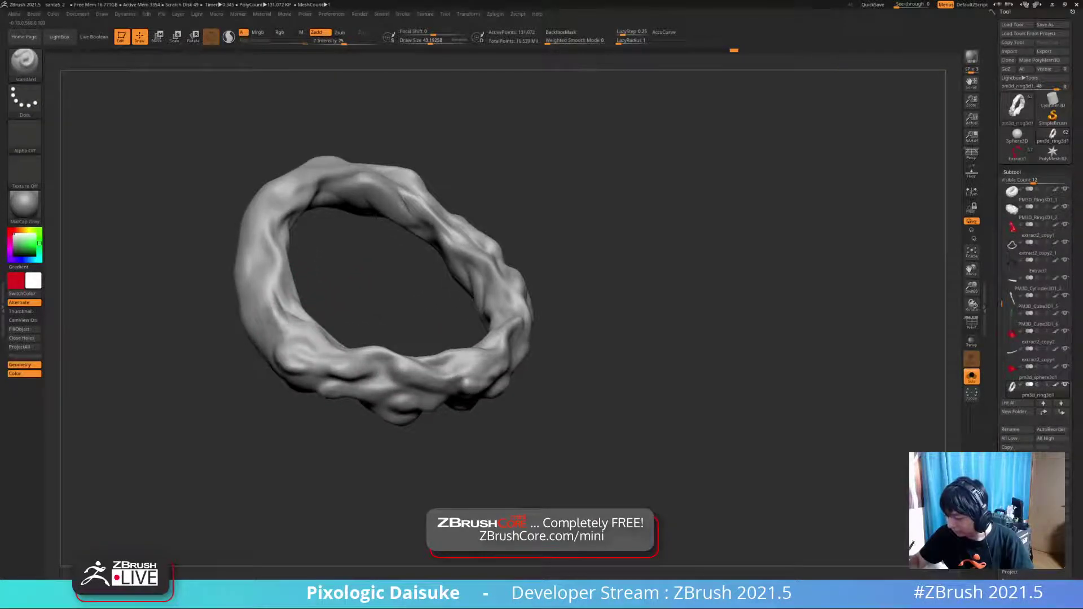
ctrl+right_drag(282, 327, 274, 312)
- Sculpt more uneven fur clumps along the outer side of the hat trim ring with the Standard brush
right_drag(275, 311, 281, 263)
right_drag(384, 293, 355, 332)
right_drag(275, 331, 233, 294)
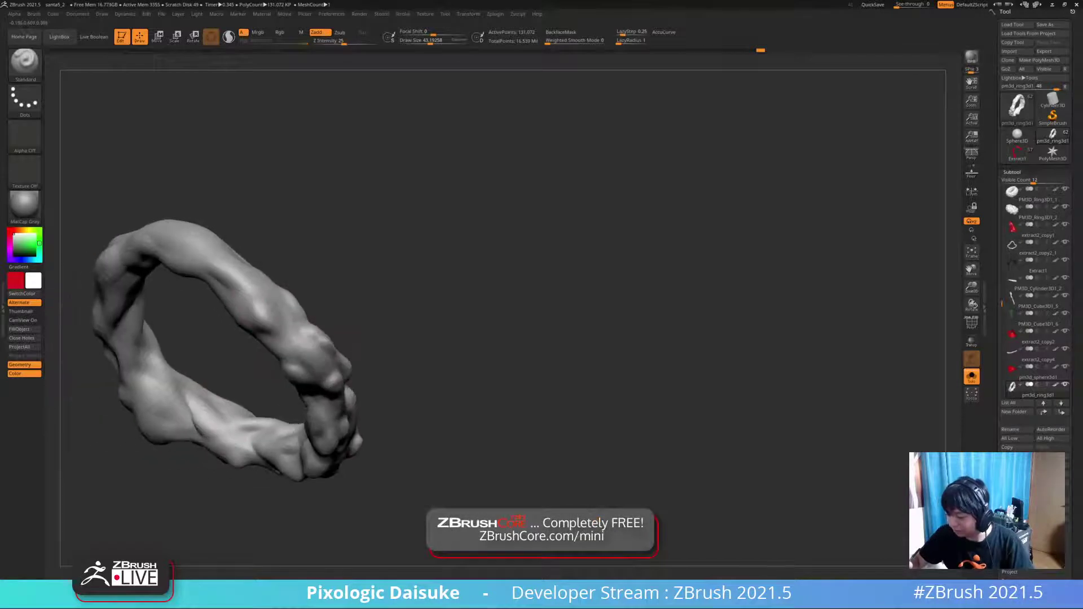
right_drag(282, 341, 282, 320)
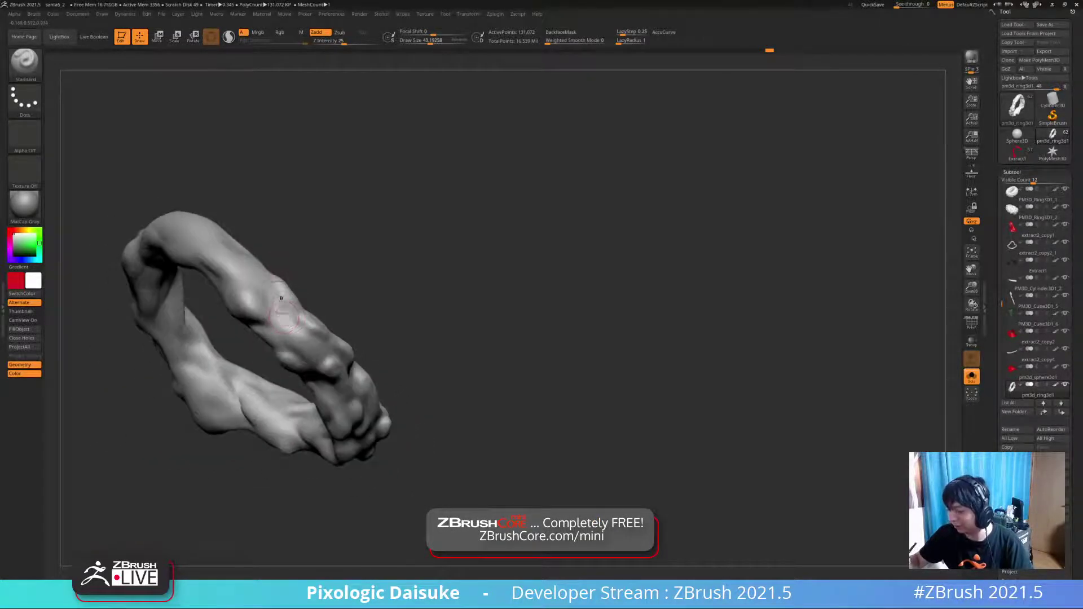
mouse_move(276, 294)
right_down()
mouse_move(286, 312)
mouse_move(272, 276)
right_up()
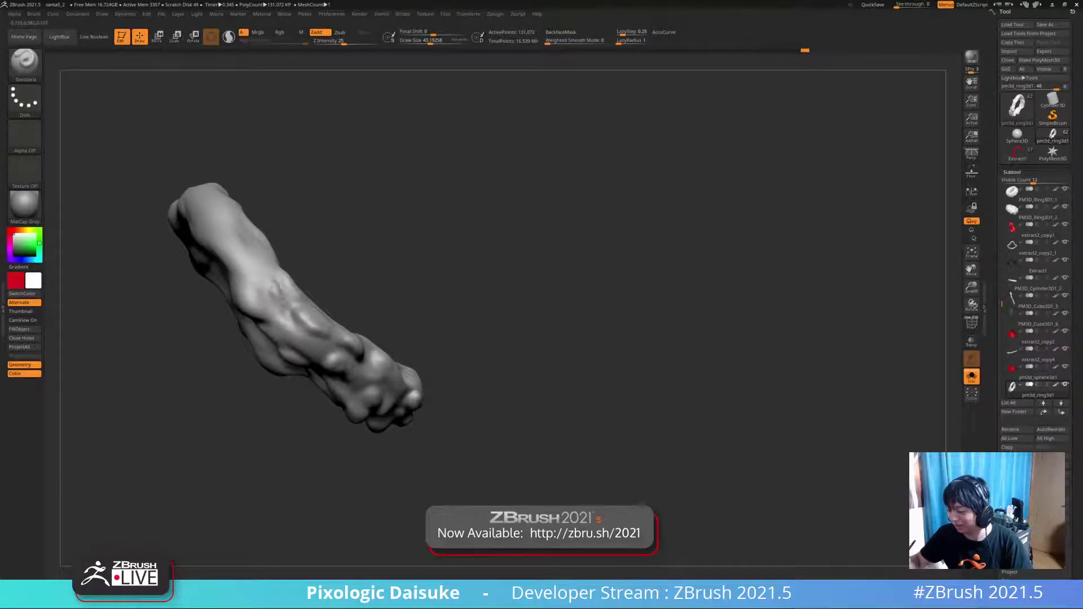
right_drag(273, 290, 250, 275)
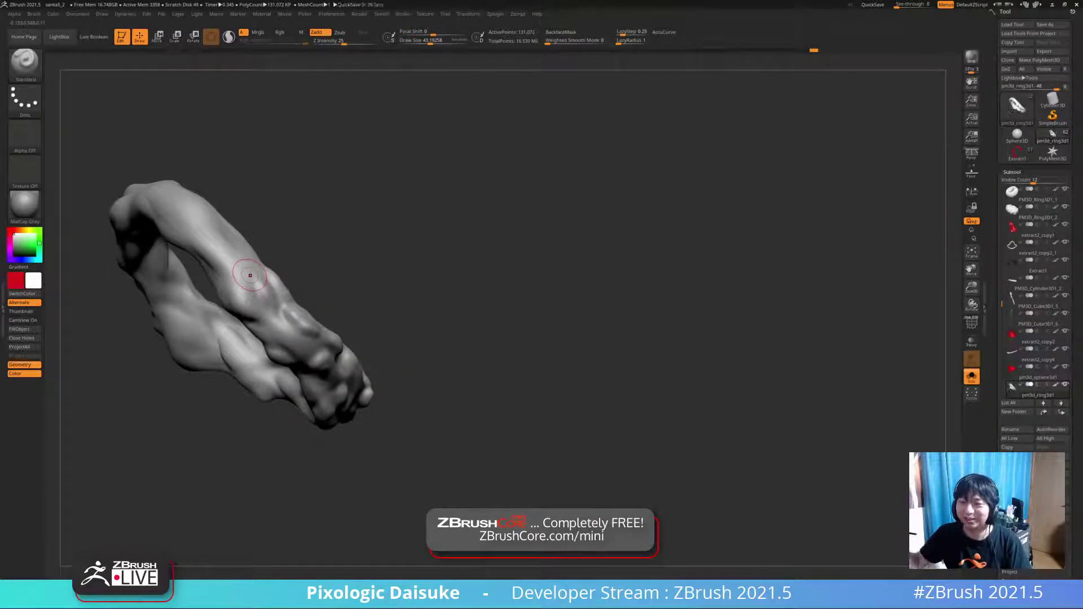
right_drag(250, 275, 263, 274)
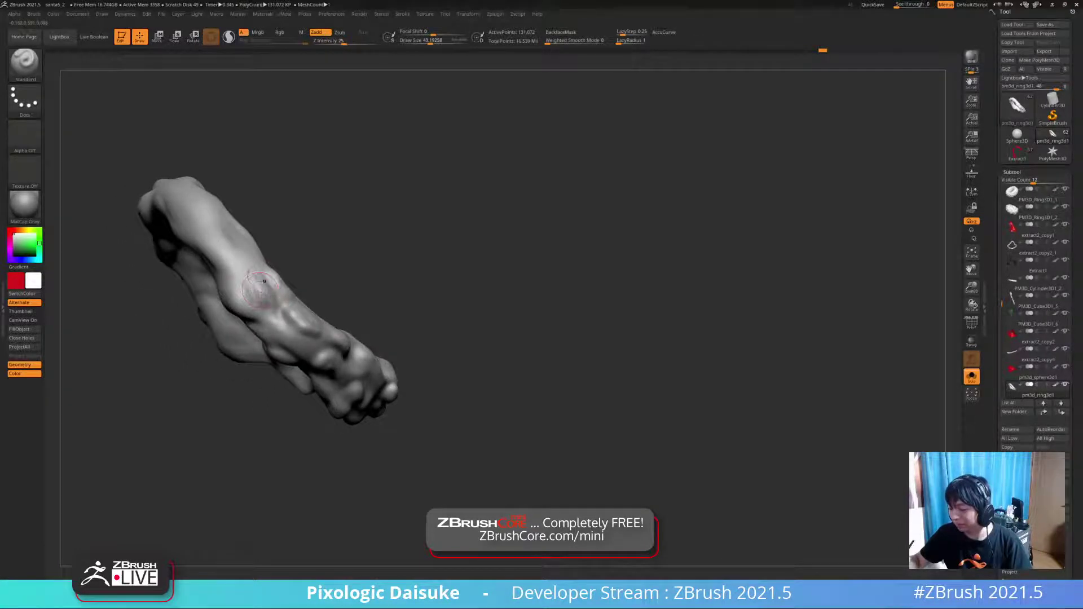
mouse_move(263, 301)
ctrl+right_down()
mouse_move(278, 302)
mouse_move(237, 304)
mouse_move(273, 286)
mouse_move(281, 361)
mouse_move(276, 305)
mouse_move(243, 285)
mouse_move(248, 319)
mouse_move(260, 312)
ctrl+right_up()
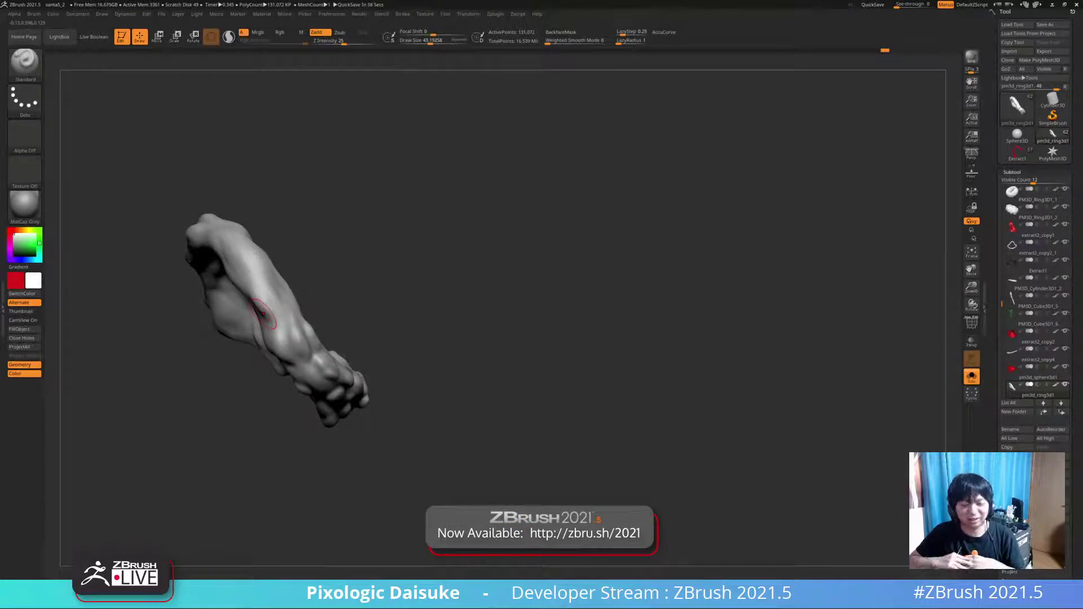
- Smooth and reshape the fur clumps around the inner edge of the hat trim ring
mouse_move(261, 314)
right_down()
mouse_move(294, 276)
mouse_move(361, 286)
right_up()
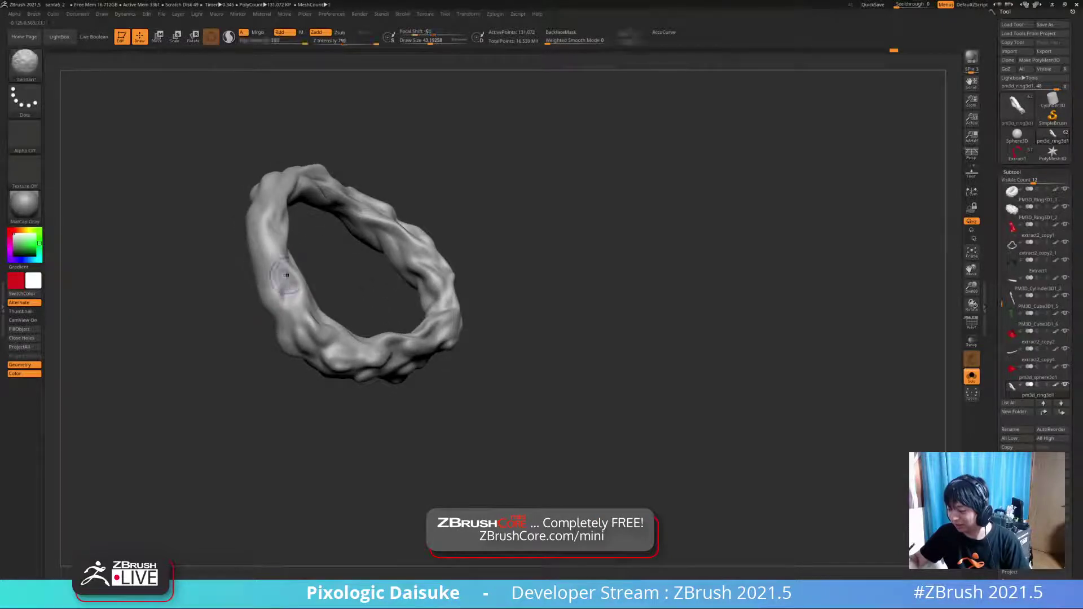
mouse_move(288, 280)
right_down()
mouse_move(300, 257)
mouse_move(296, 286)
right_up()
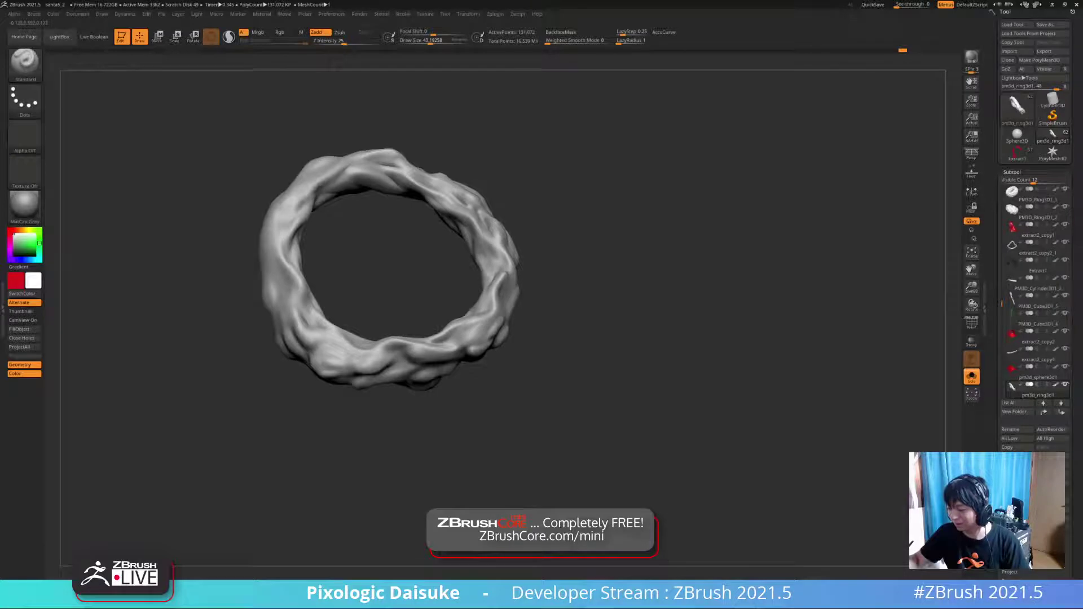
mouse_move(305, 288)
right_down()
mouse_move(292, 281)
mouse_move(316, 316)
mouse_move(364, 252)
mouse_move(344, 271)
mouse_move(366, 293)
right_up()
mouse_move(366, 294)
ctrl+right_down()
mouse_move(372, 248)
mouse_move(378, 277)
ctrl+right_up()
mouse_move(443, 290)
ctrl+right_down()
mouse_move(486, 245)
mouse_move(451, 265)
mouse_move(440, 302)
mouse_move(484, 254)
ctrl+right_up()
right_drag(502, 218, 430, 306)
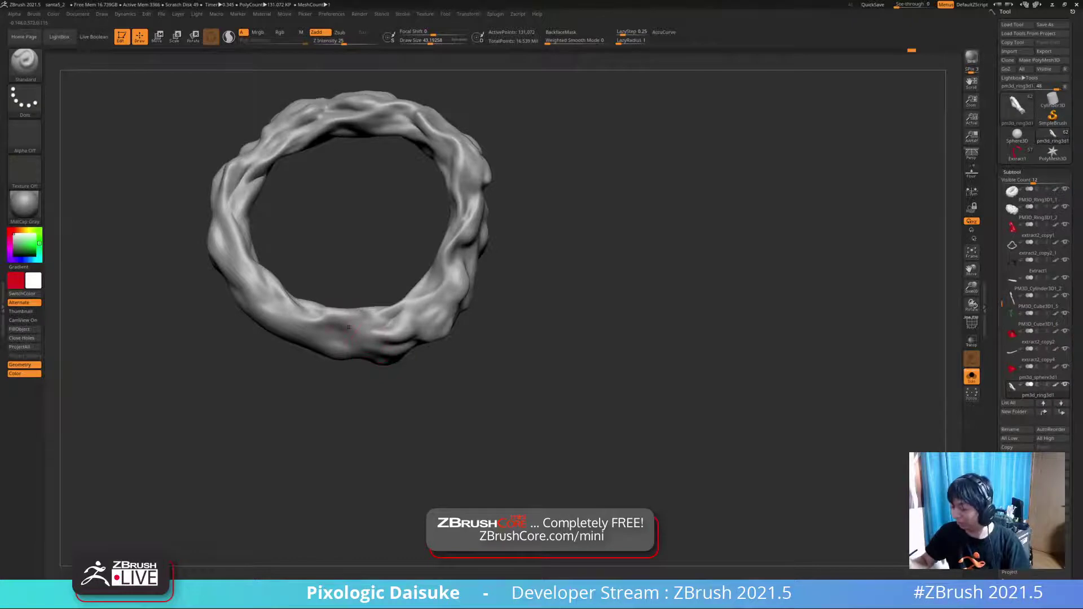
- Add fur volume to the ring's remaining smooth area and turn off Solo mode to show the whole figure
right_drag(343, 338, 342, 332)
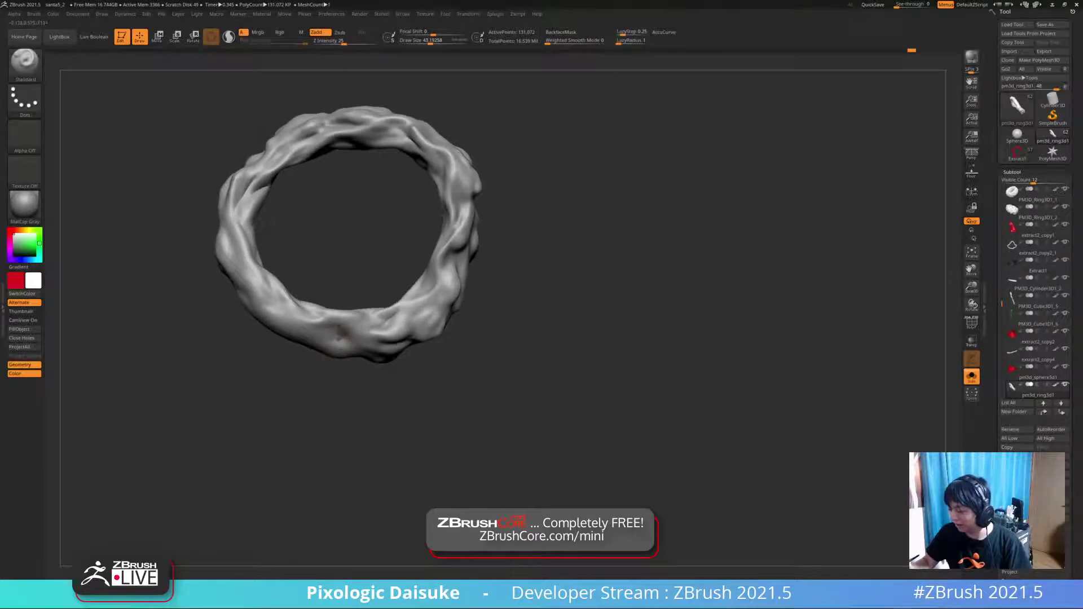
drag(341, 336, 344, 341)
mouse_move(344, 341)
right_down()
mouse_move(334, 338)
mouse_move(334, 361)
right_up()
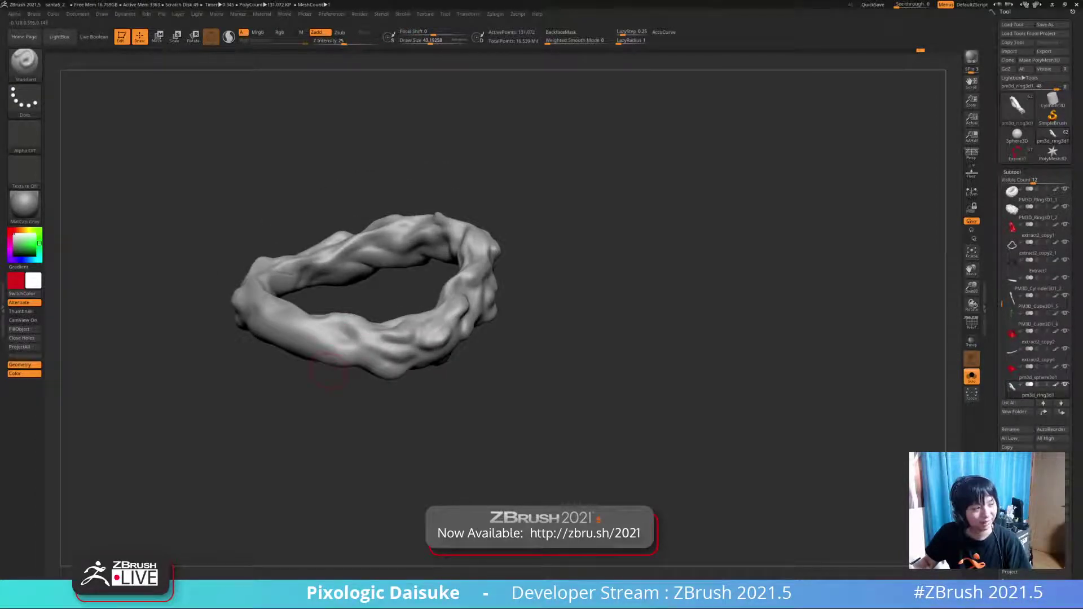
right_drag(329, 371, 371, 384)
key(ctrl+shift+s)
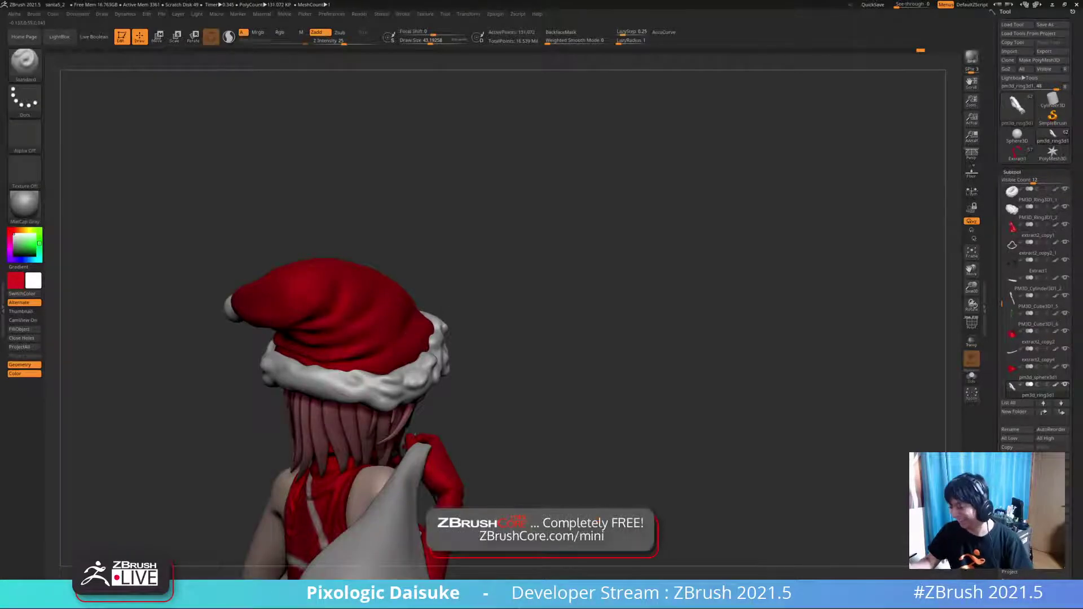
- Switch to the DamStandard brush for creasing the fur trim at the back of the hat
right_drag(346, 393, 331, 317)
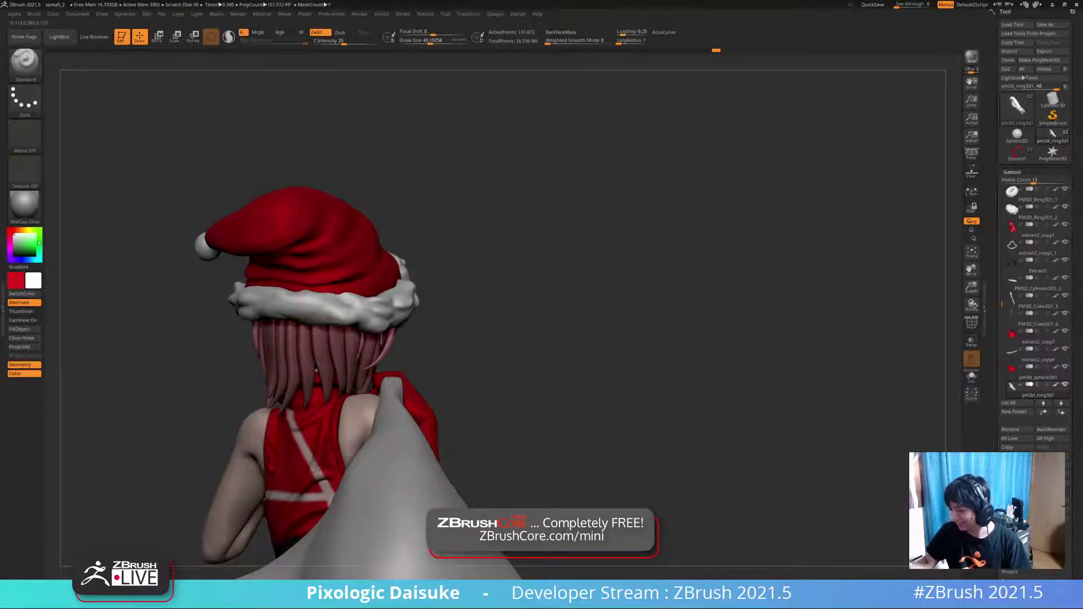
key(b)
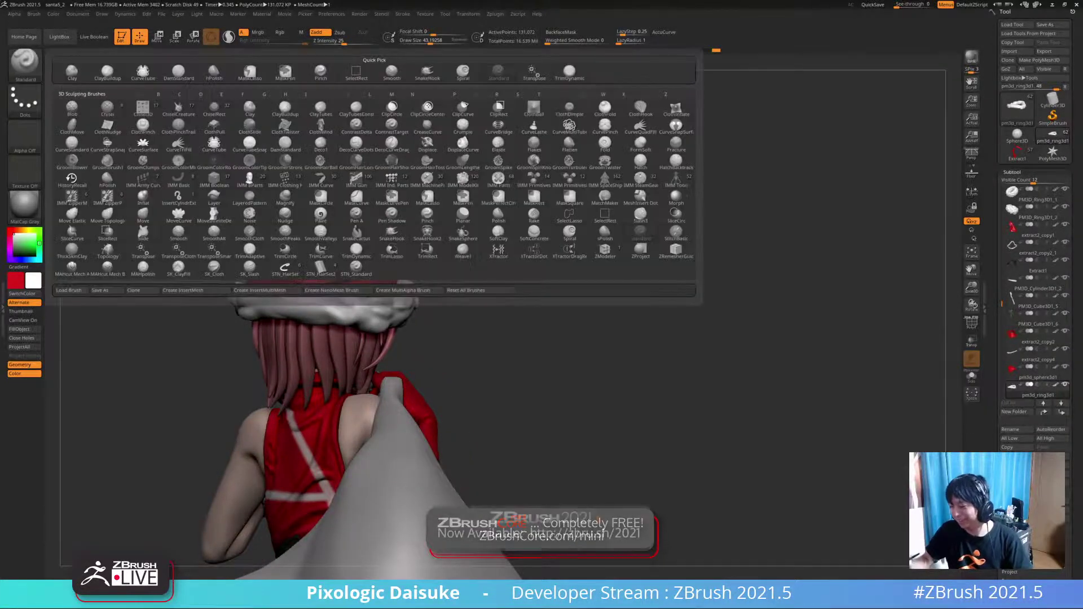
right_drag(316, 311, 363, 290)
right_drag(289, 312, 300, 305)
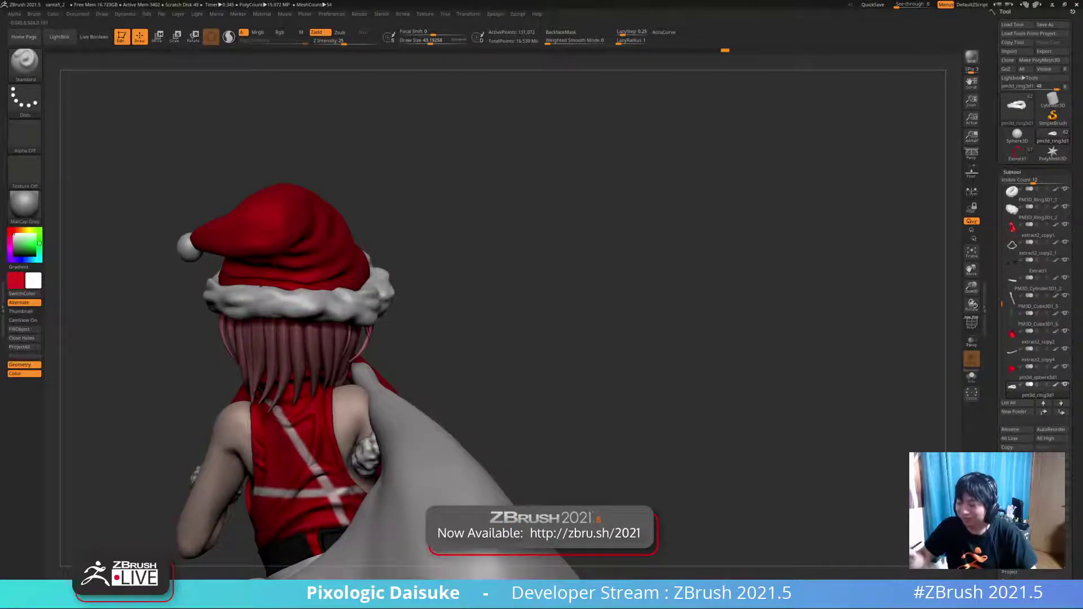
click(24, 63)
key(d)
key(s)
mouse_move(300, 309)
right_down()
mouse_move(305, 297)
mouse_move(305, 320)
right_up()
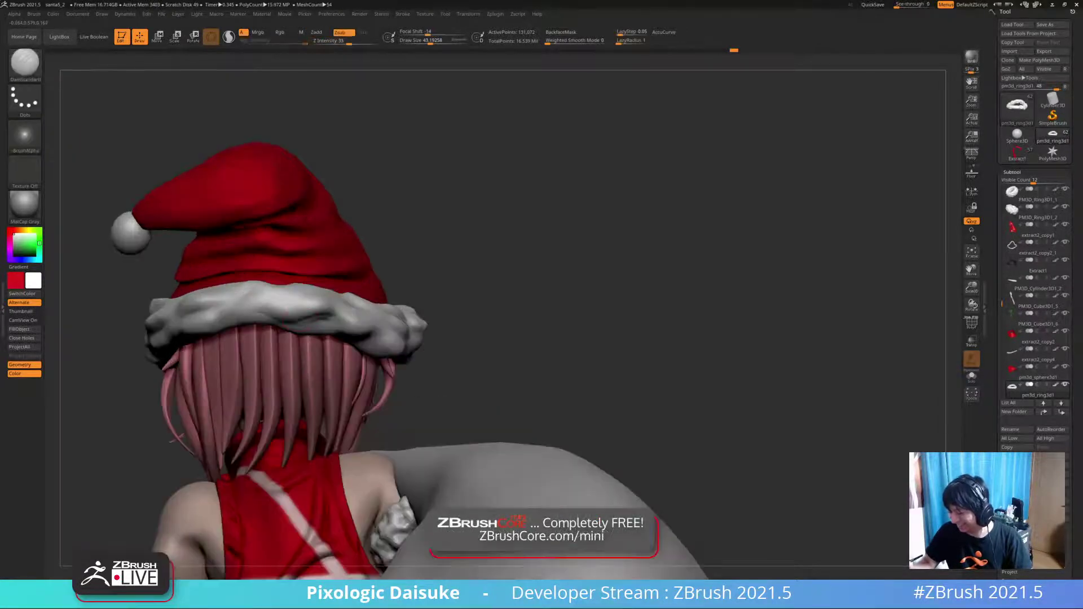
key(shift)
click(25, 63)
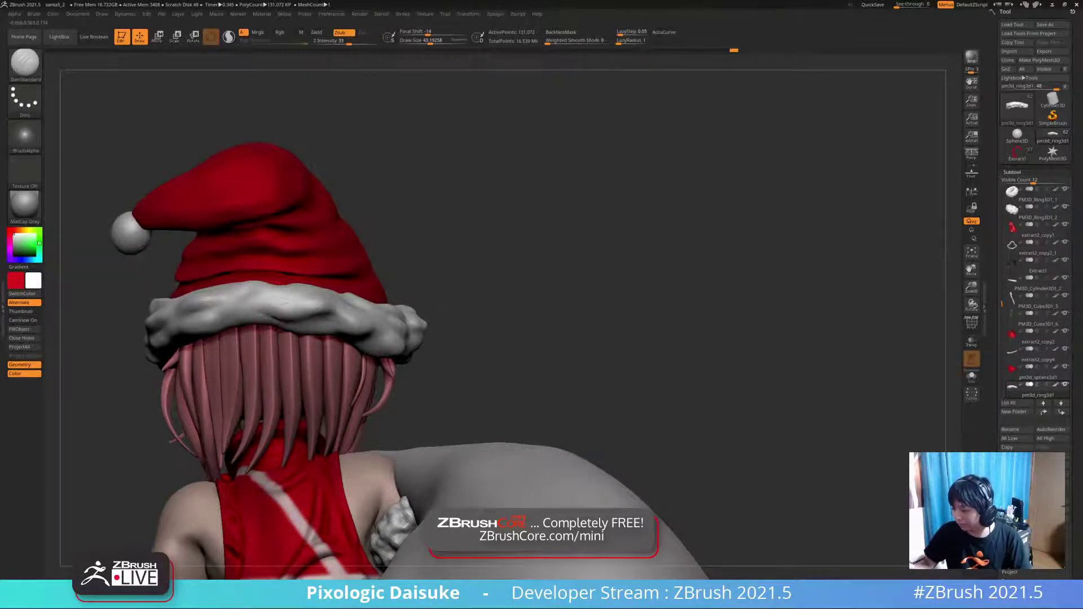
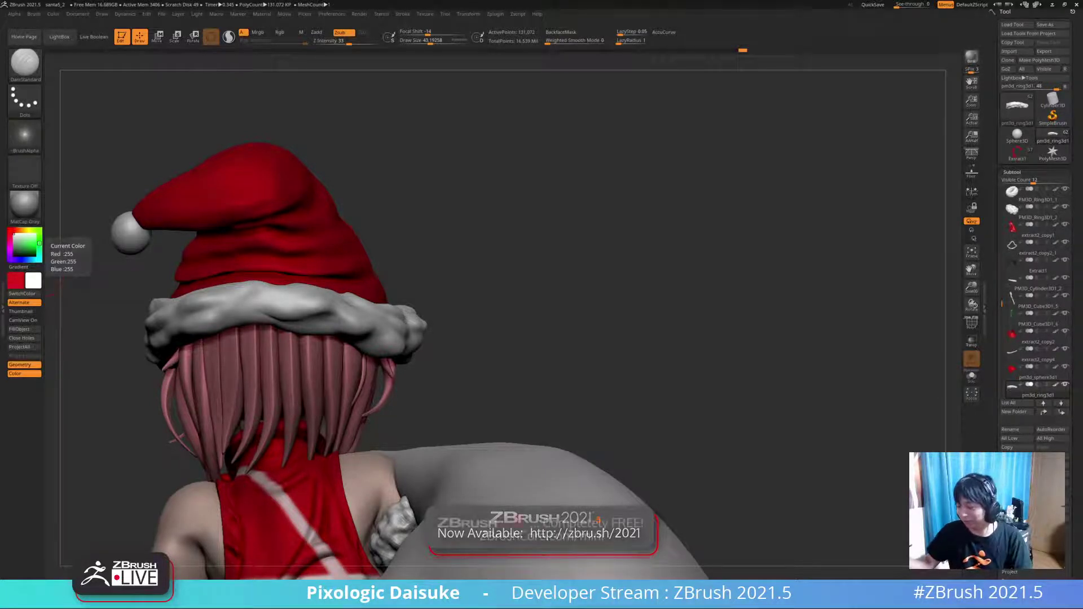
- Carve creases along the upper edge of the hat's rear fur trim with DamStandard and smooth them
drag(609, 315, 541, 310)
right_drag(291, 288, 288, 308)
drag(287, 281, 314, 284)
key(shift)
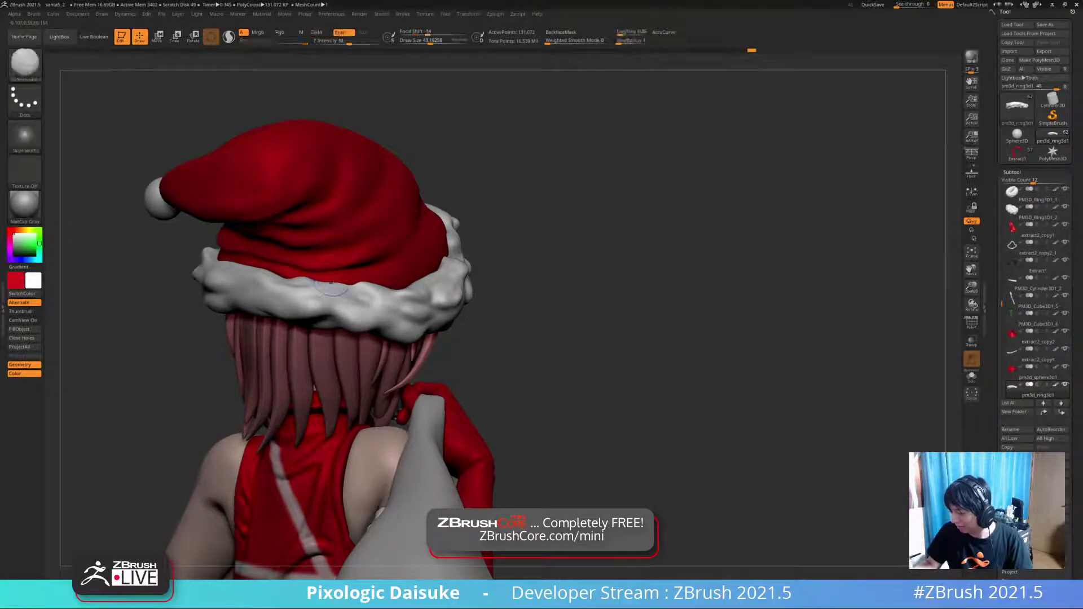
ctrl+right_drag(332, 297, 314, 290)
key(shift)
shift+drag(314, 289, 329, 287)
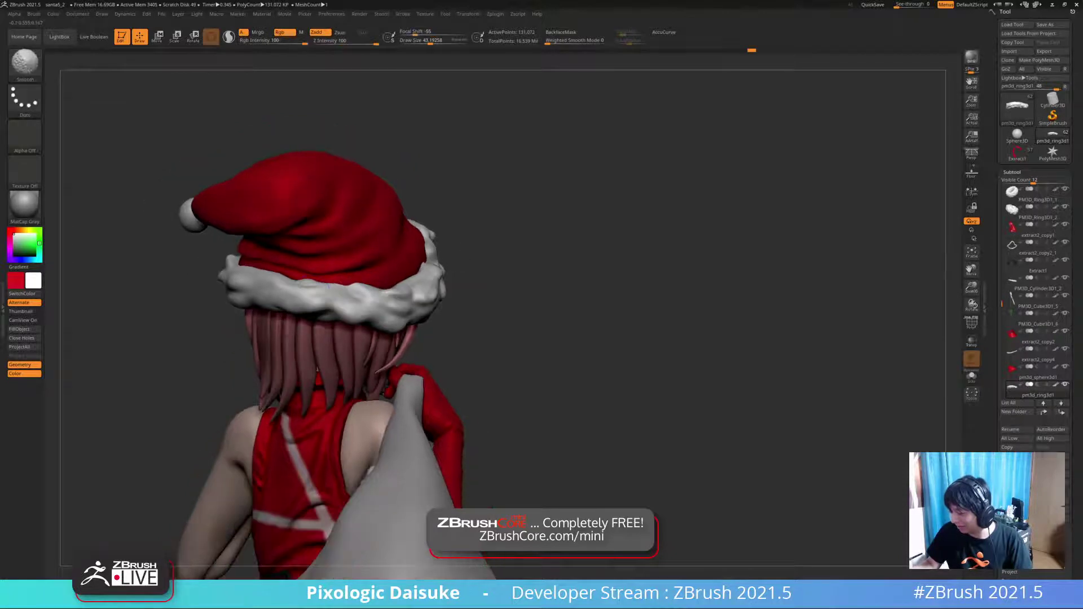
right_drag(337, 284, 395, 287)
key(alt+s)
mouse_move(274, 290)
alt+right_down()
mouse_move(223, 352)
mouse_move(237, 307)
alt+right_up()
key(alt+s)
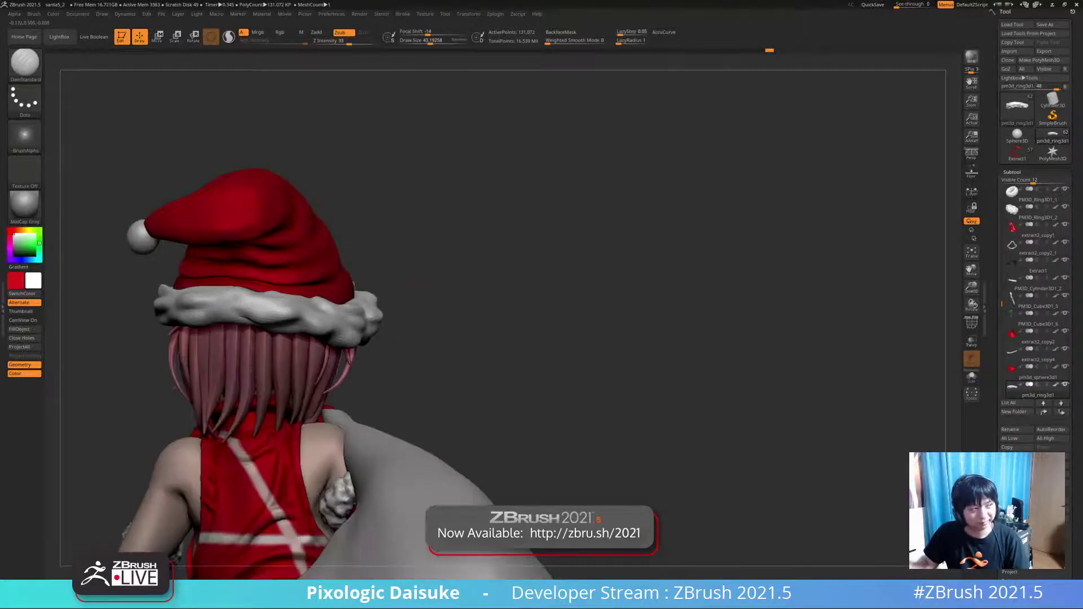
right_drag(321, 237, 383, 219)
- Switch back to the Standard brush and sculpt fur clumps on the back of the hat trim below the pompom
key(b)
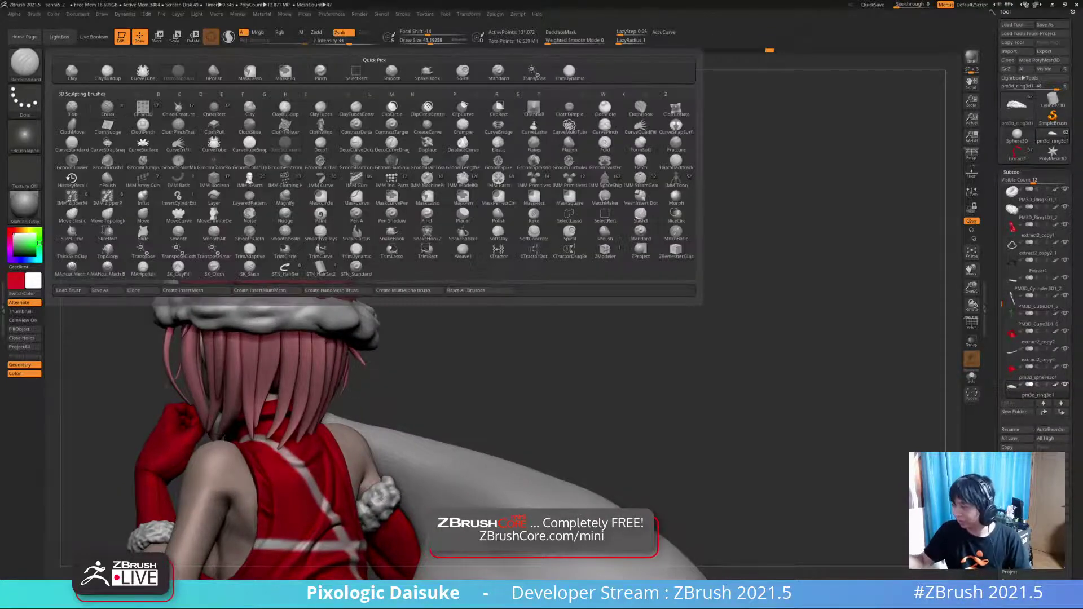
click(498, 72)
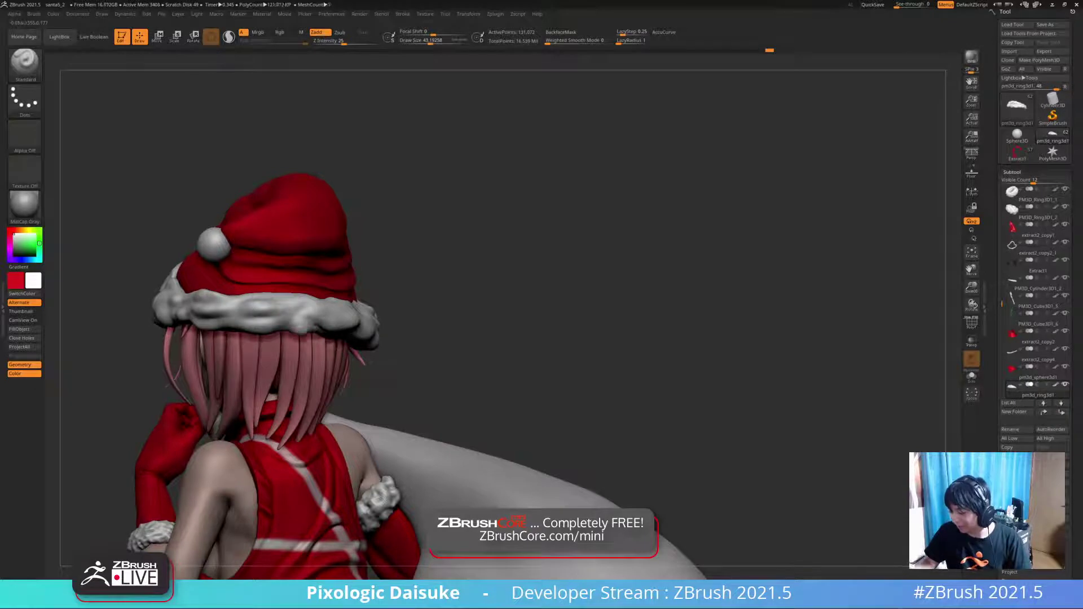
drag(277, 320, 274, 331)
right_drag(277, 329, 327, 338)
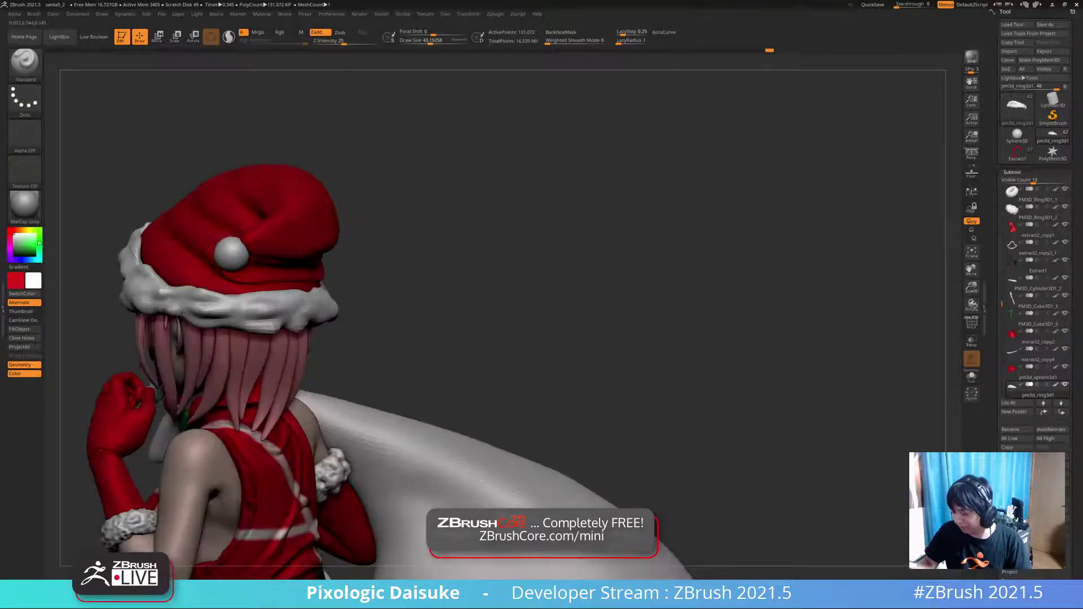
drag(247, 294, 259, 294)
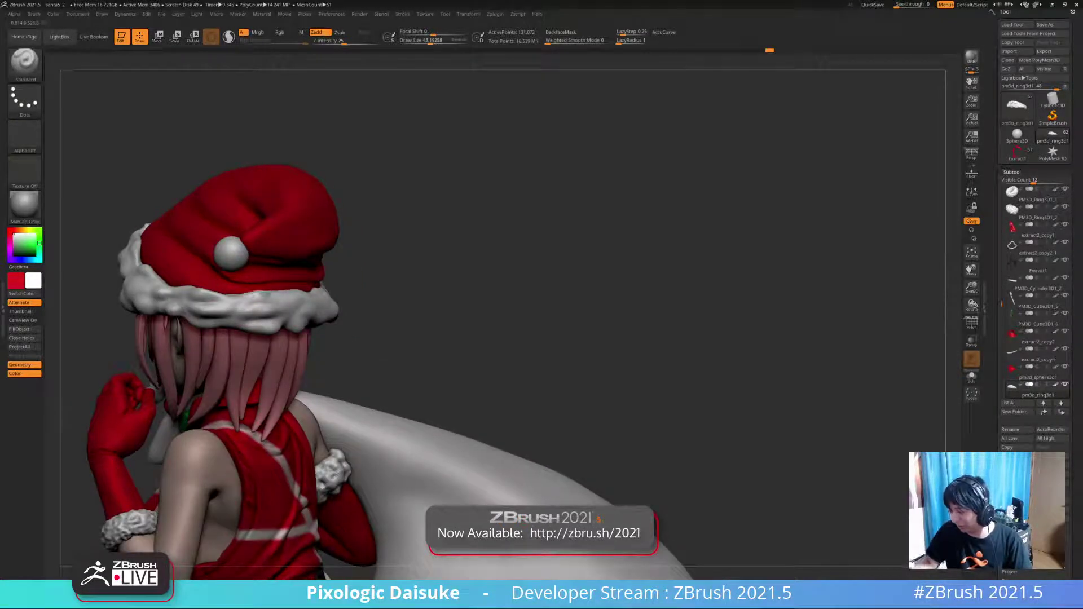
right_drag(276, 295, 288, 295)
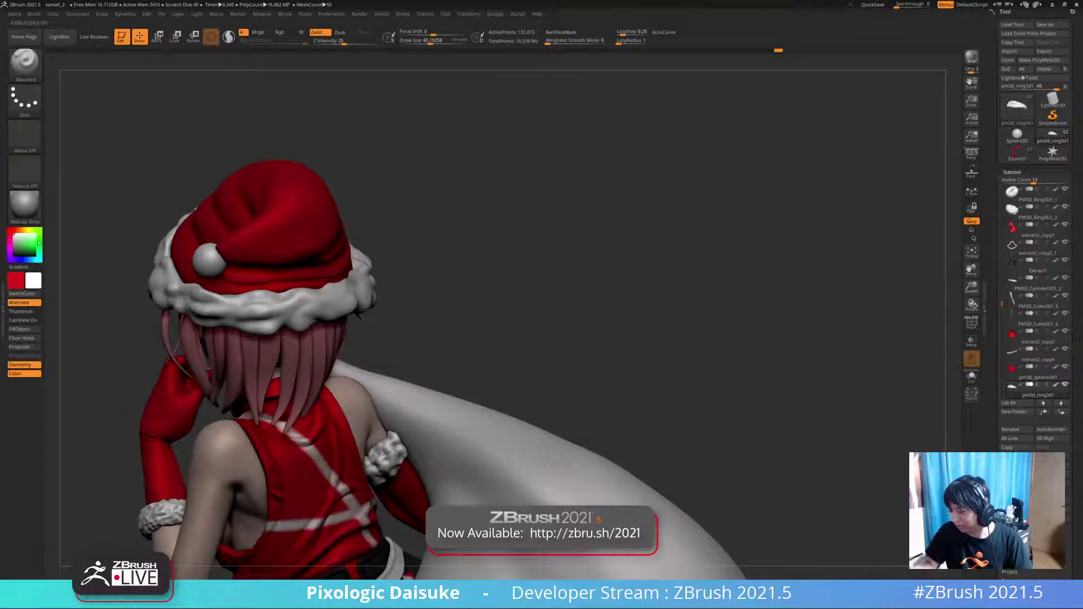
mouse_move(317, 300)
mouse_down()
mouse_move(306, 301)
mouse_move(334, 302)
mouse_up()
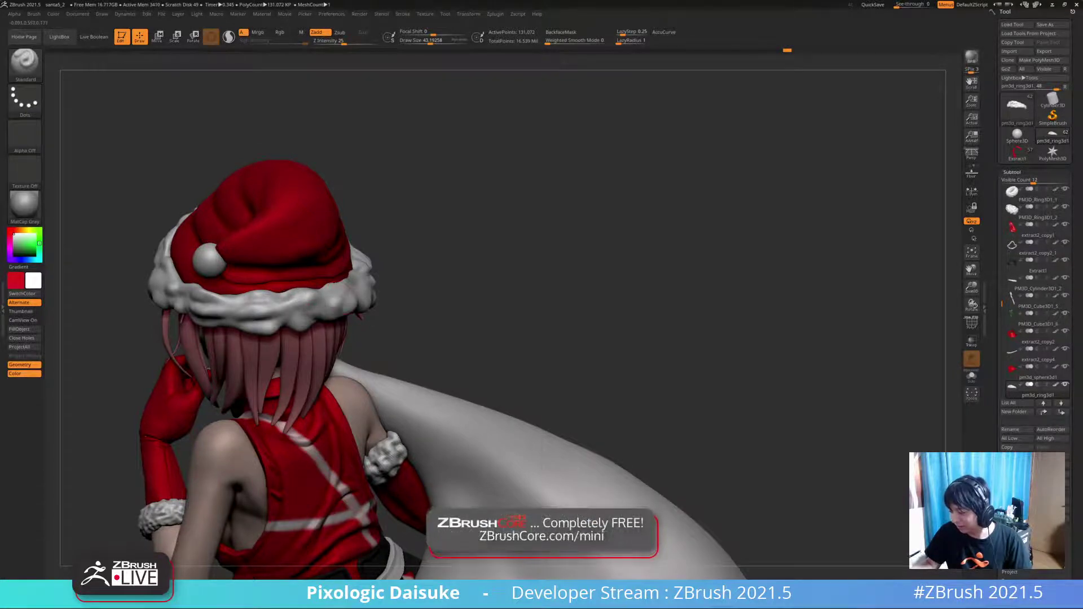
- Select the PM3D_Ring3D1_1 fur cuff on the glove of the raised arm and bring it into view
alt+right_drag(336, 307, 327, 177)
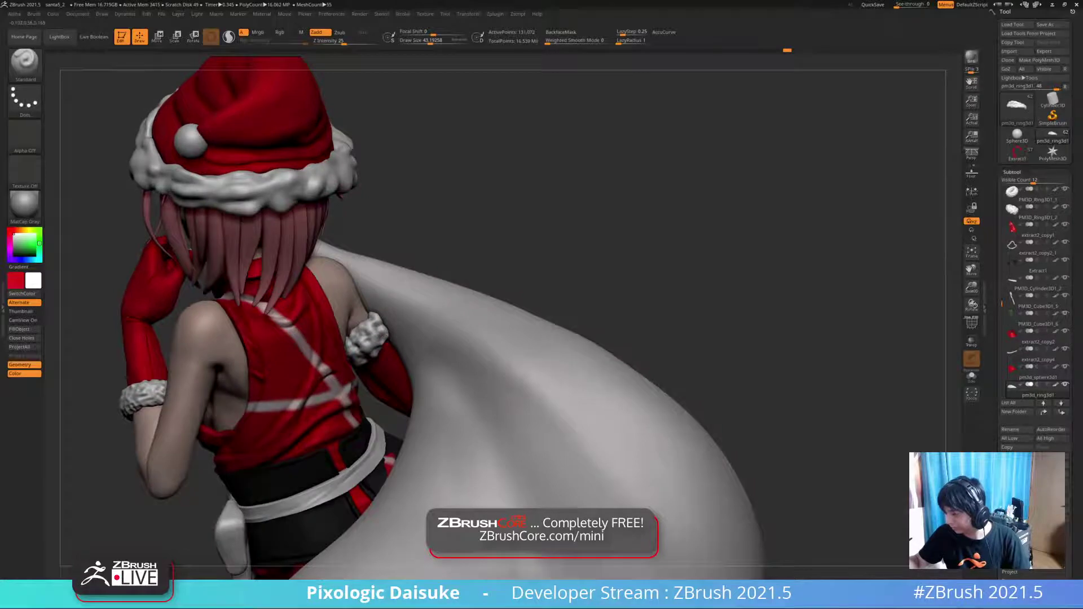
alt+click(368, 339)
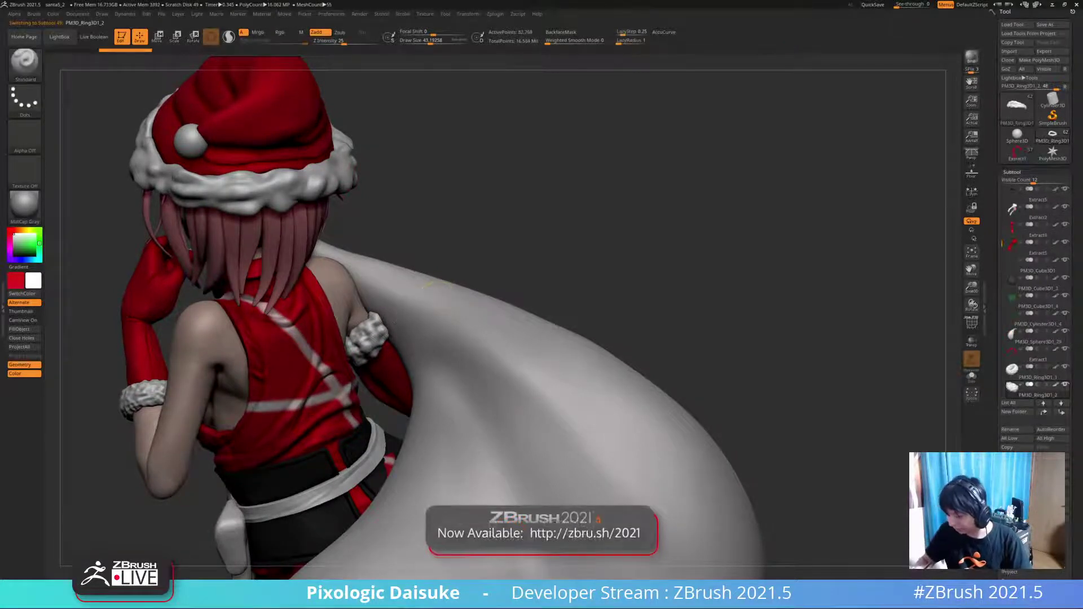
alt+click(163, 401)
alt+drag(705, 226, 784, 198)
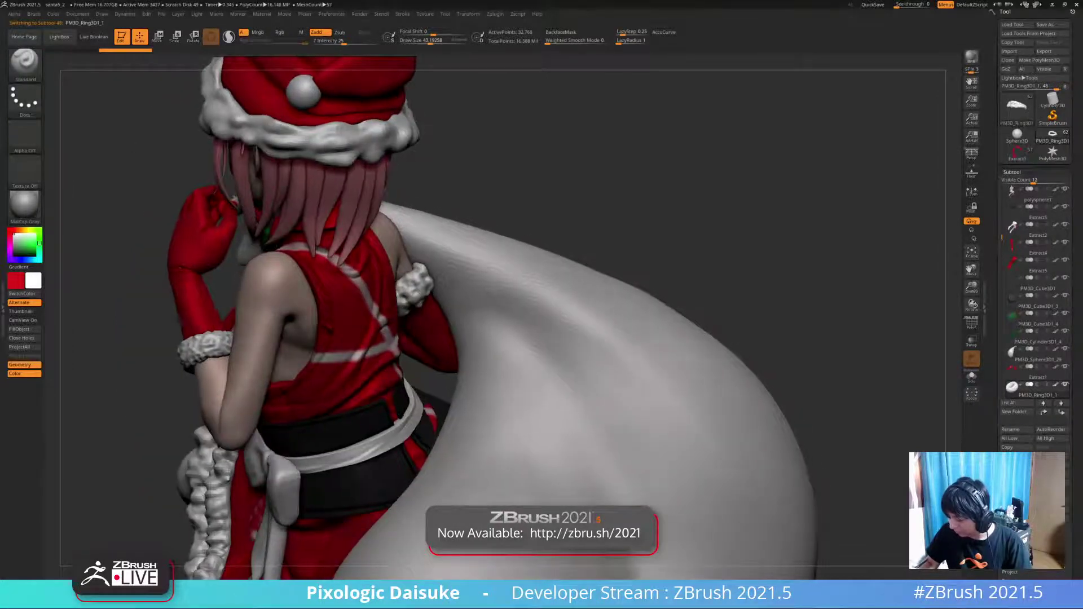
drag(733, 198, 807, 197)
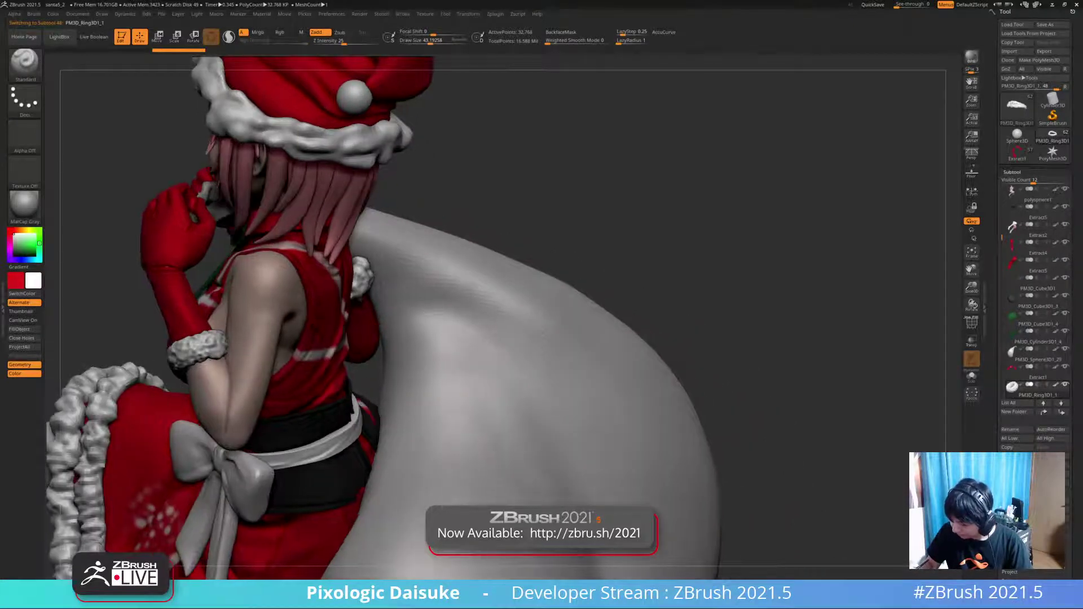
- Sculpt fur clumps on the front and outer side of the raised arm's glove cuff with the Standard brush
drag(734, 225, 863, 225)
drag(177, 368, 190, 361)
drag(706, 254, 796, 258)
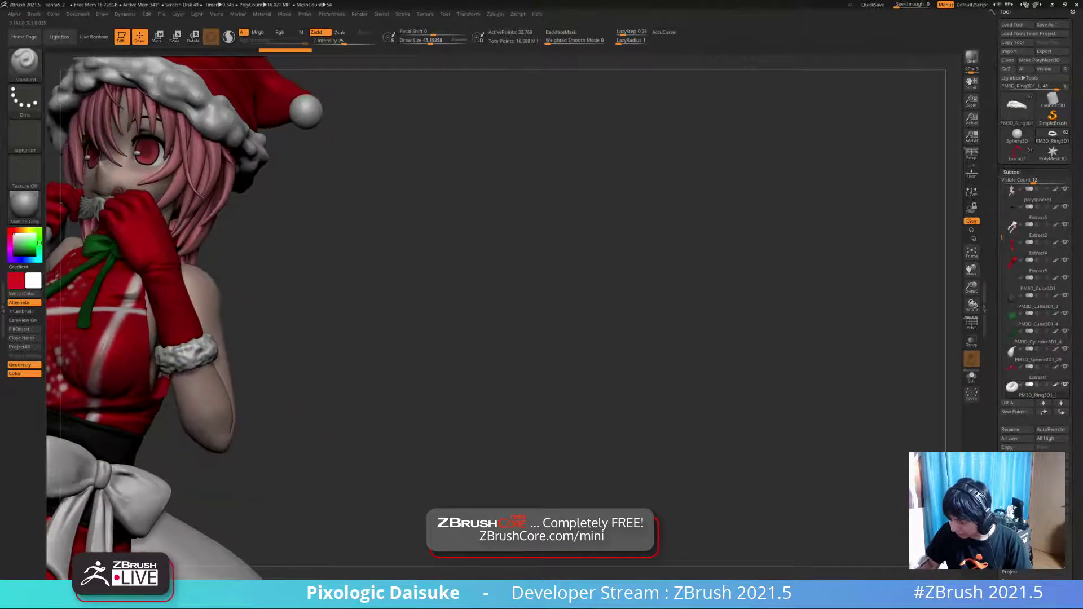
drag(180, 366, 191, 357)
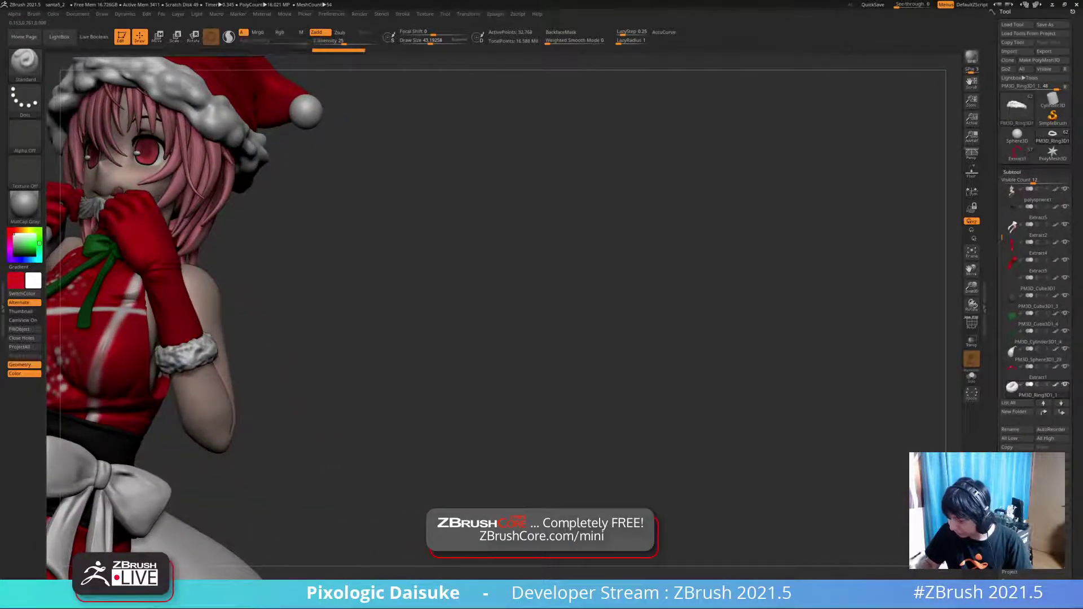
drag(706, 254, 756, 248)
drag(226, 349, 236, 340)
drag(706, 254, 745, 251)
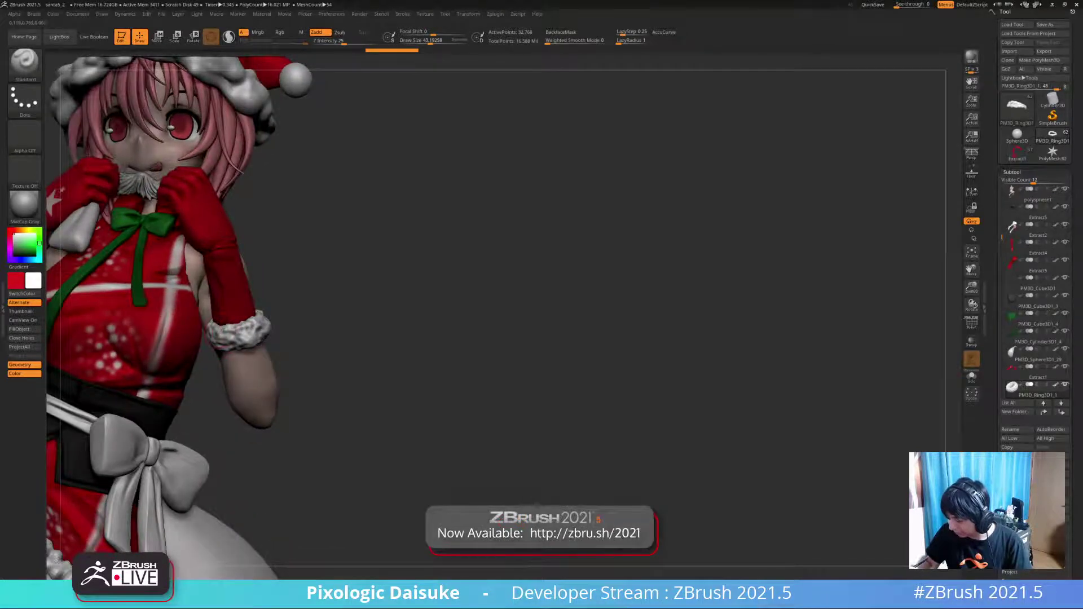
drag(217, 330, 224, 328)
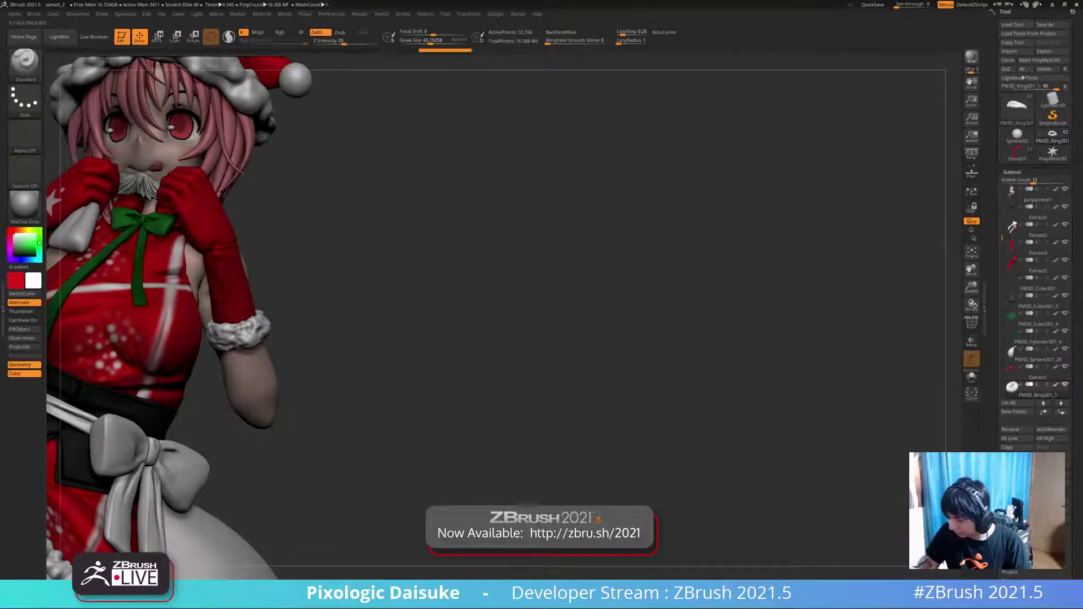
- Continue the fur clumps along the lower edge and rear side of the same glove cuff
drag(533, 516, 630, 513)
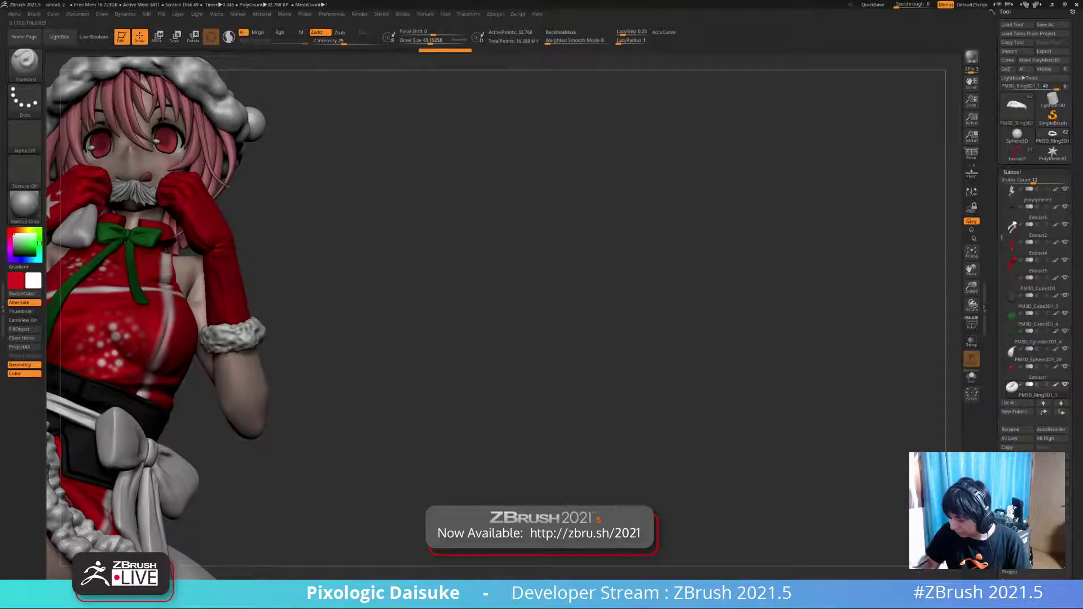
drag(212, 349, 226, 354)
drag(725, 511, 512, 518)
drag(230, 339, 238, 334)
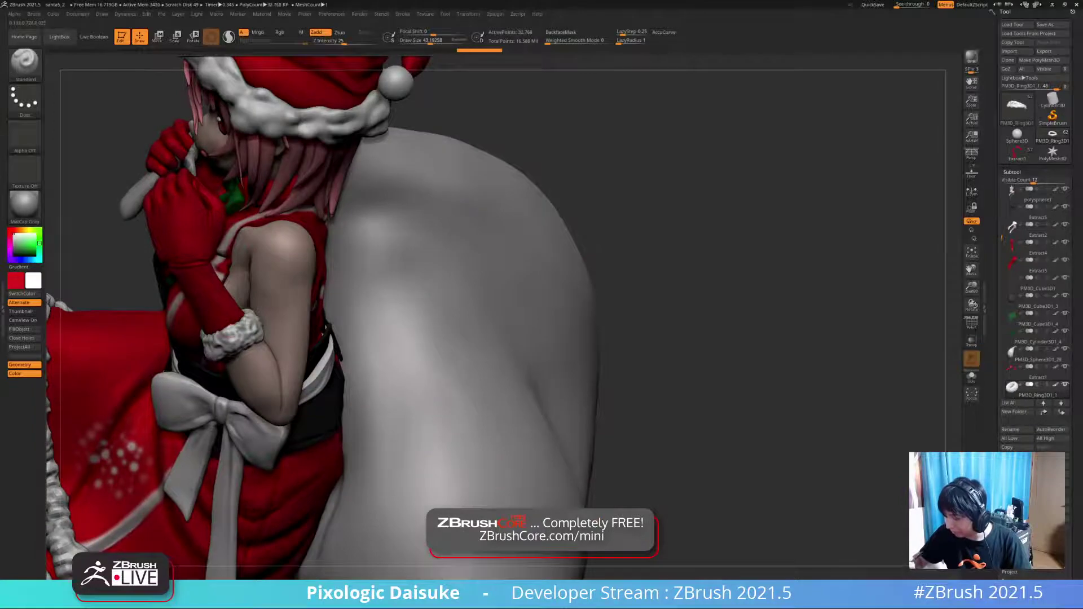
drag(725, 502, 643, 504)
- Isolate the cuff to refine the fur around its opening, undoing the last stroke before showing the whole character again
right_drag(256, 333, 243, 358)
click(972, 376)
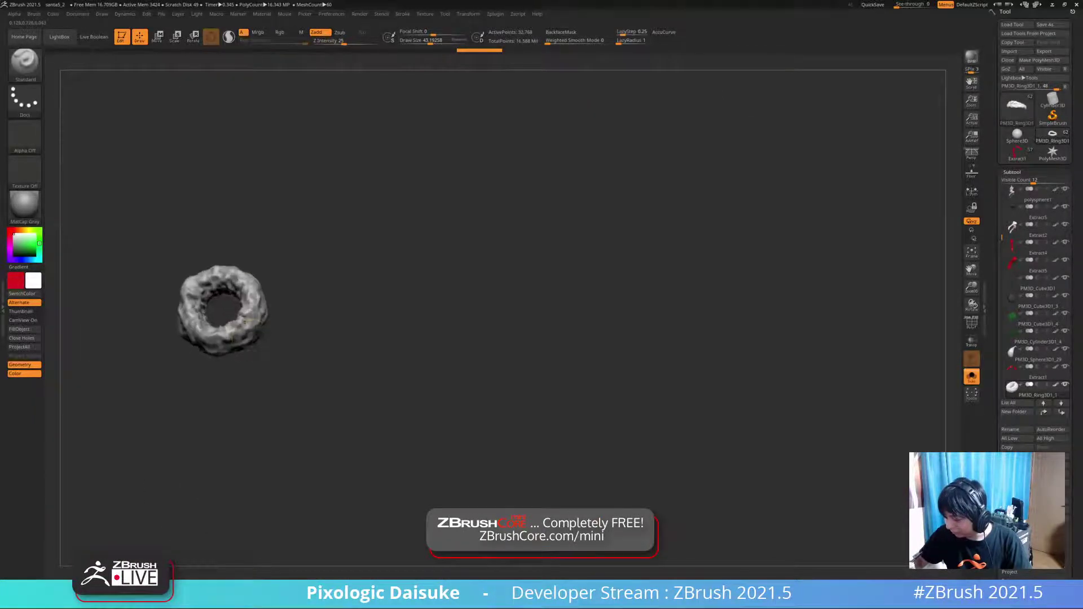
right_drag(248, 329, 218, 264)
key(ctrl+z)
click(292, 257)
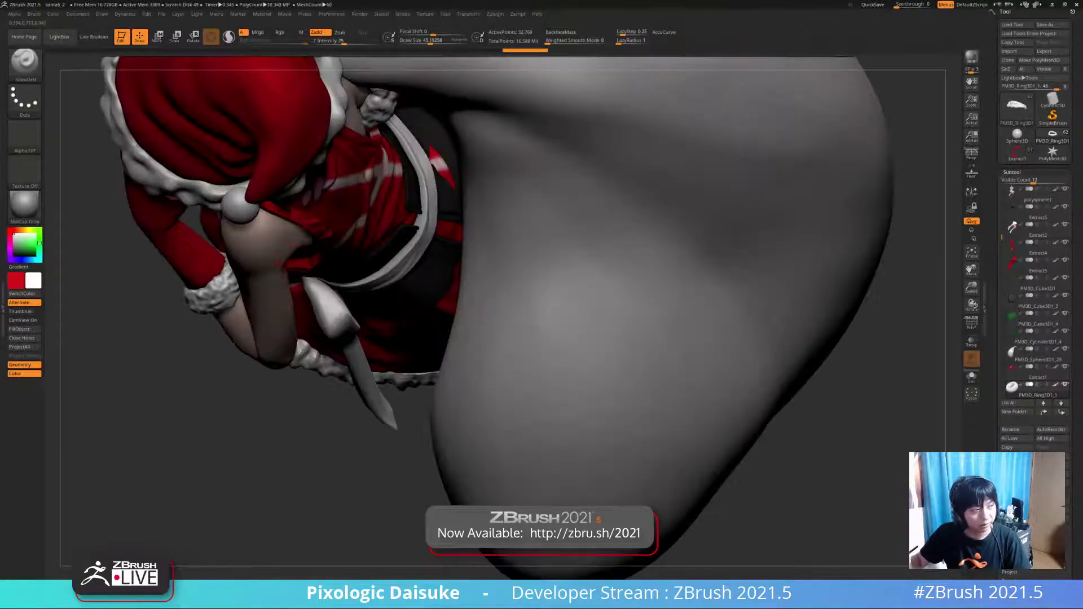
right_drag(291, 361, 496, 227)
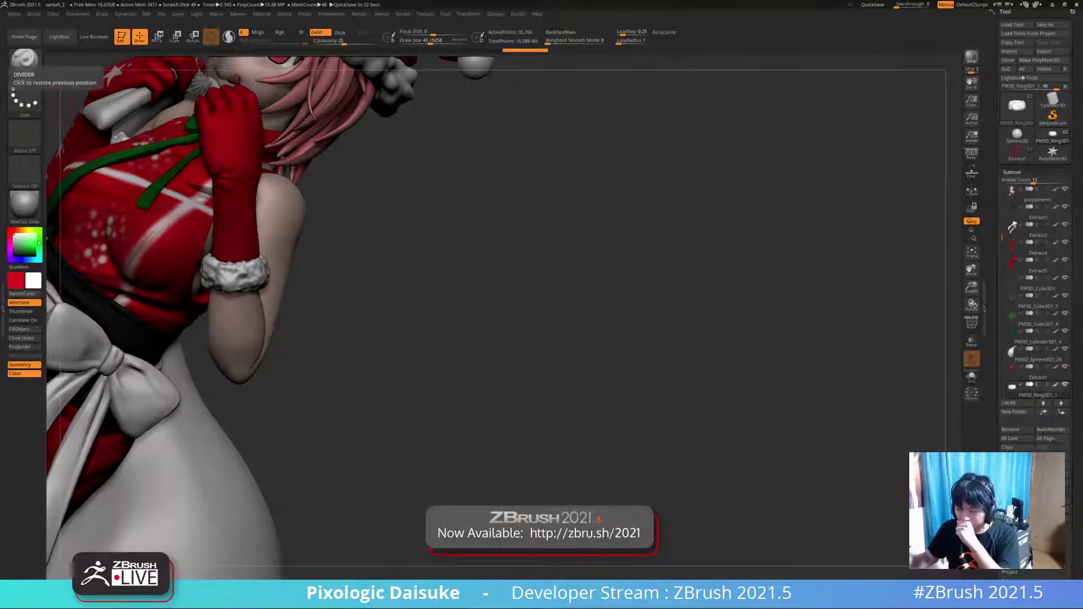
ctrl+right_drag(367, 276, 486, 242)
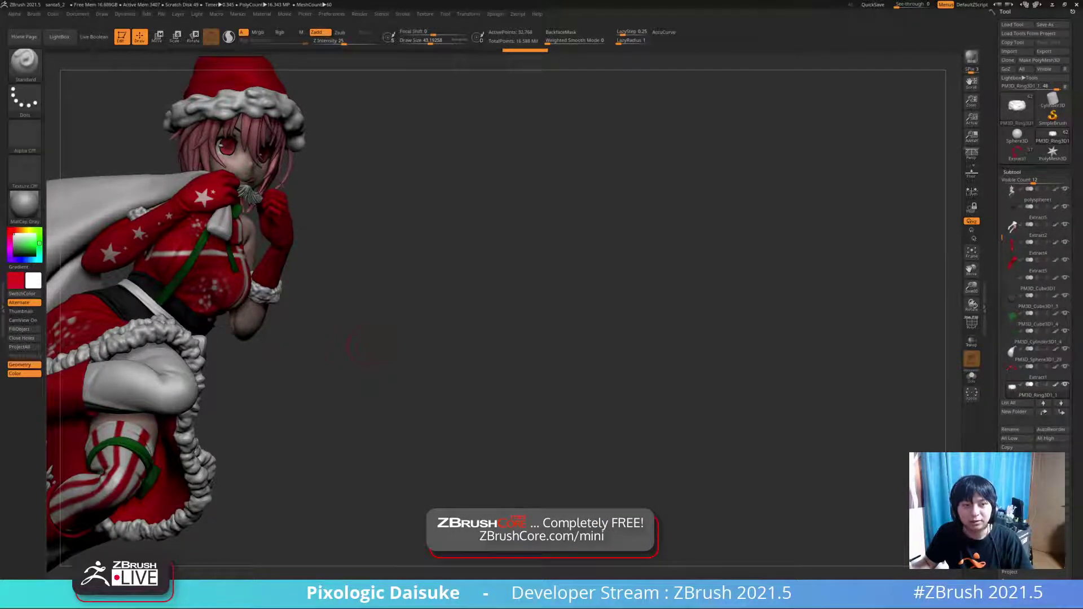
drag(452, 282, 352, 290)
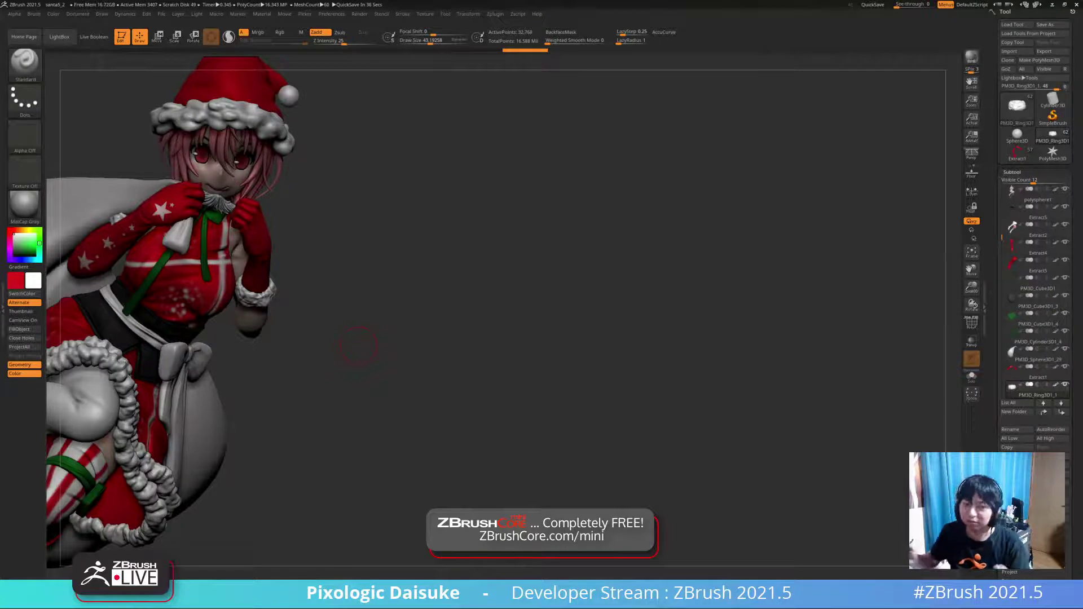
drag(361, 304, 347, 366)
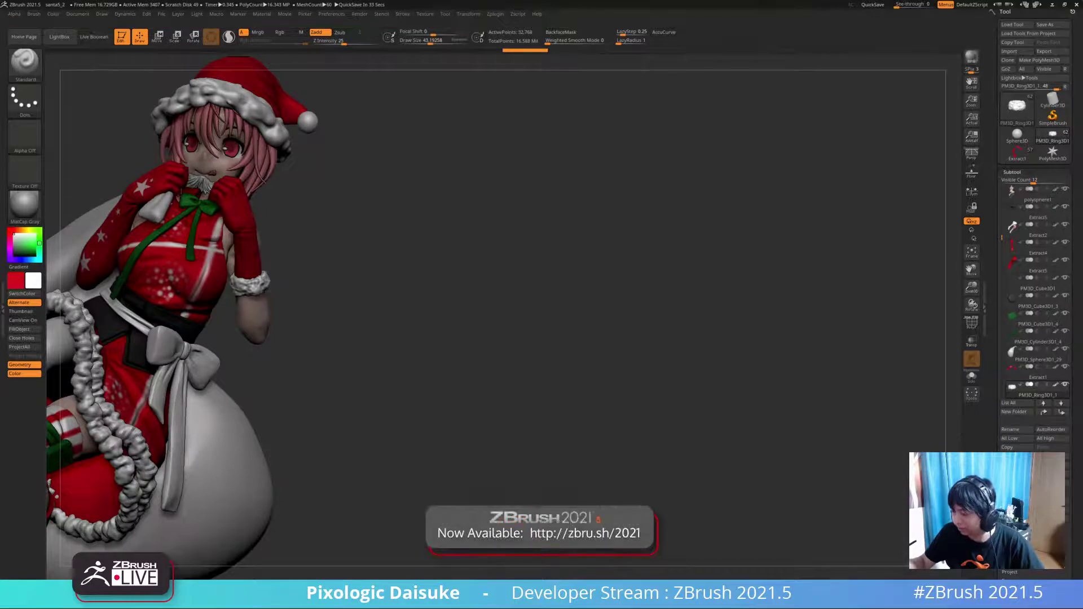
- Select the PM3D_Ring3D1_2 fur cuff on the star-patterned glove of the other arm and isolate it
alt+click(186, 276)
drag(352, 336, 473, 315)
mouse_move(395, 338)
ctrl+right_down()
mouse_move(394, 271)
mouse_move(395, 345)
ctrl+right_up()
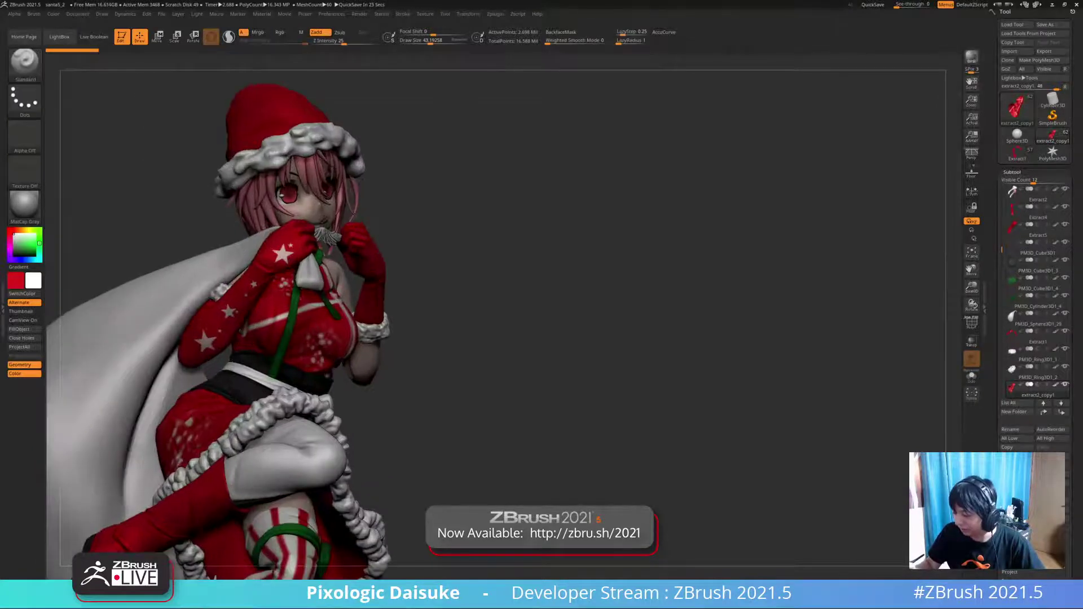
click(972, 377)
click(972, 377)
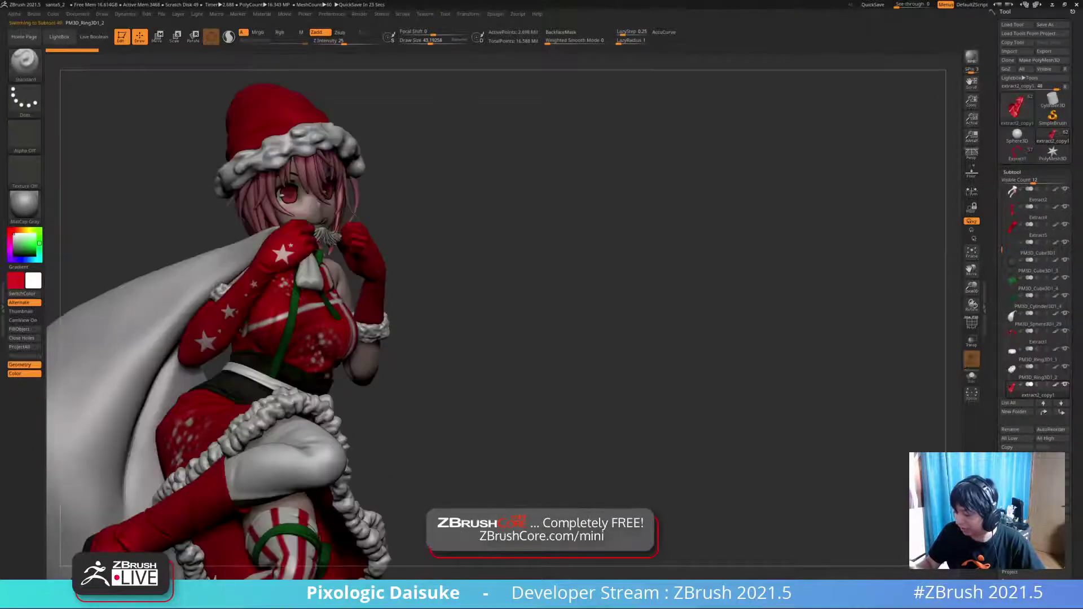
key(shift+s)
- Sculpt rounded fur clumps around the isolated PM3D_Ring3D1_2 cuff from several sides with the Standard brush
ctrl+right_drag(229, 314, 249, 339)
mouse_move(254, 302)
right_down()
mouse_move(227, 299)
mouse_move(237, 285)
mouse_move(272, 328)
mouse_move(278, 282)
mouse_move(259, 300)
mouse_move(247, 265)
mouse_move(264, 271)
mouse_move(283, 254)
mouse_move(257, 283)
mouse_move(256, 253)
right_up()
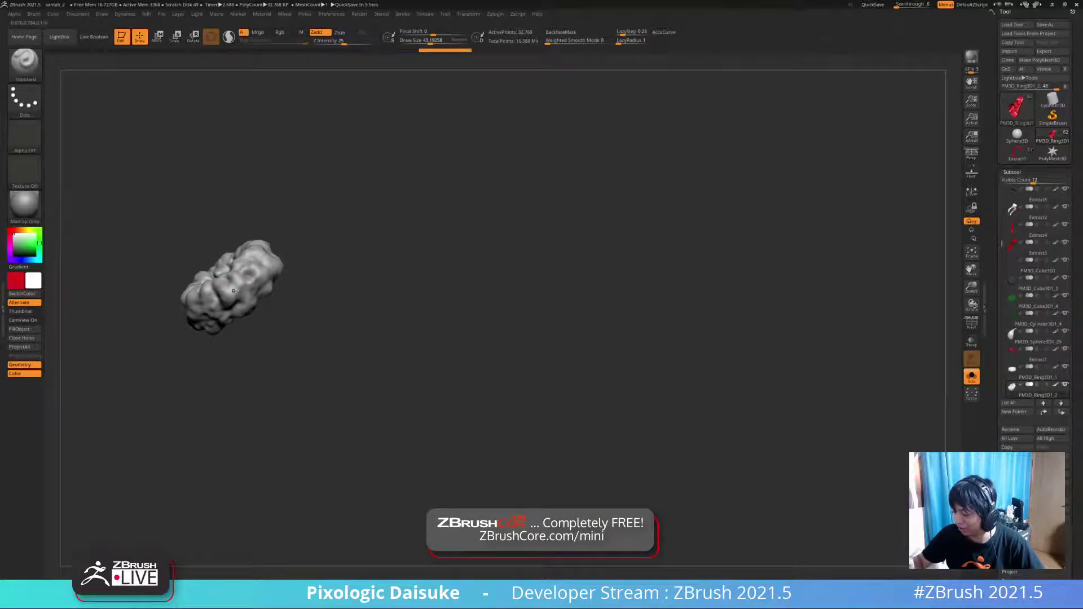
ctrl+right_drag(254, 245, 274, 204)
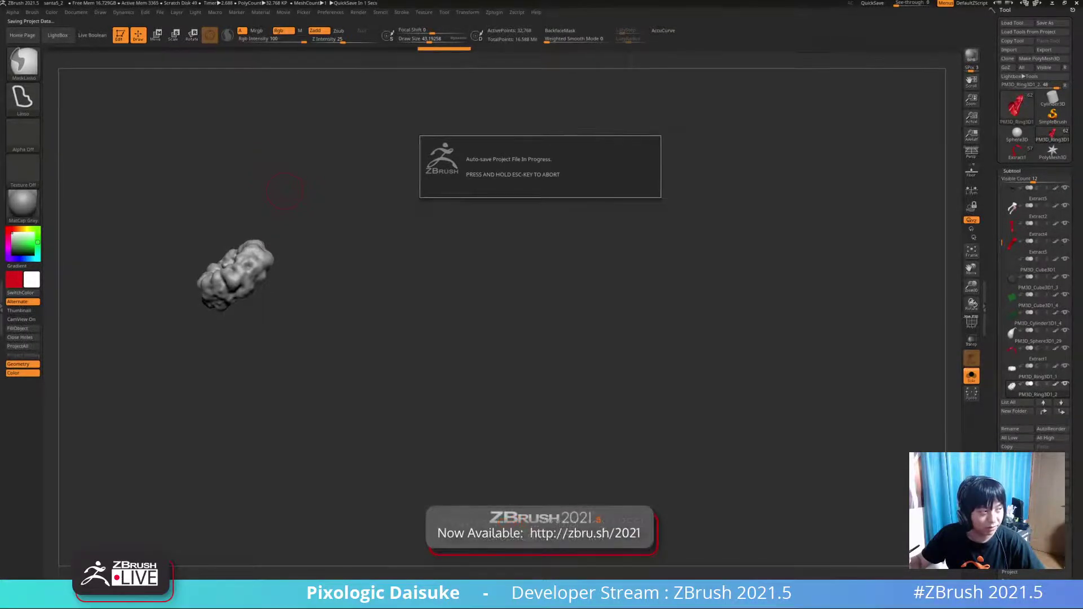
right_drag(284, 191, 281, 246)
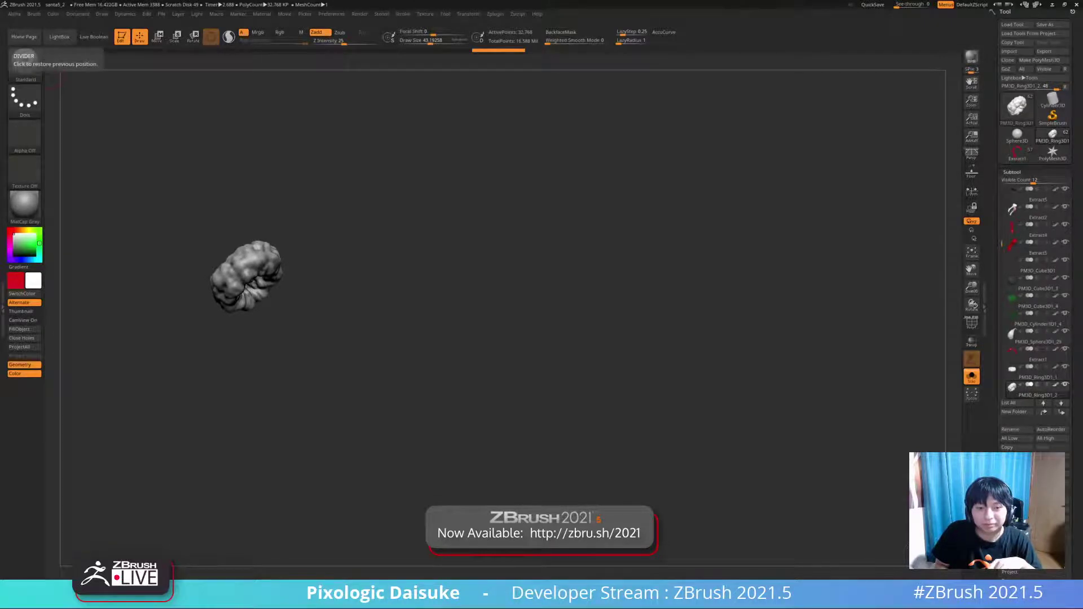
- Switch to the browser, examine the NieR:Automata 1/4 scale statue page and its enlarged product image, and return to ZBrush
drag(0, 210, 288, 0)
scroll(536, 311, up, 1)
scroll(542, 310, up, 1)
scroll(542, 310, down, 6)
scroll(542, 311, up, 9)
scroll(541, 311, up, 5)
scroll(542, 311, down, 1)
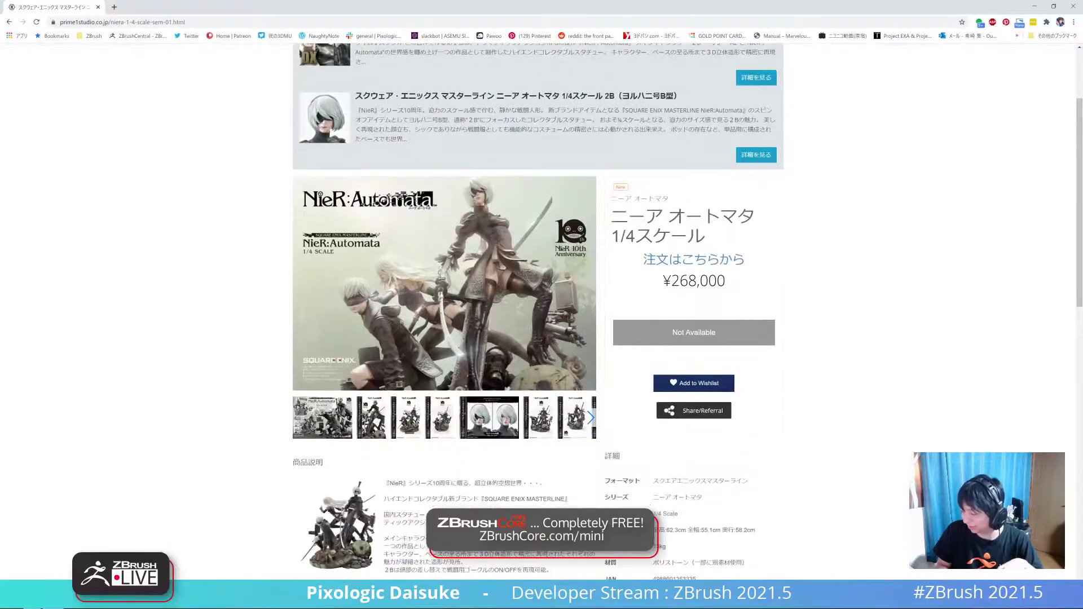
click(322, 418)
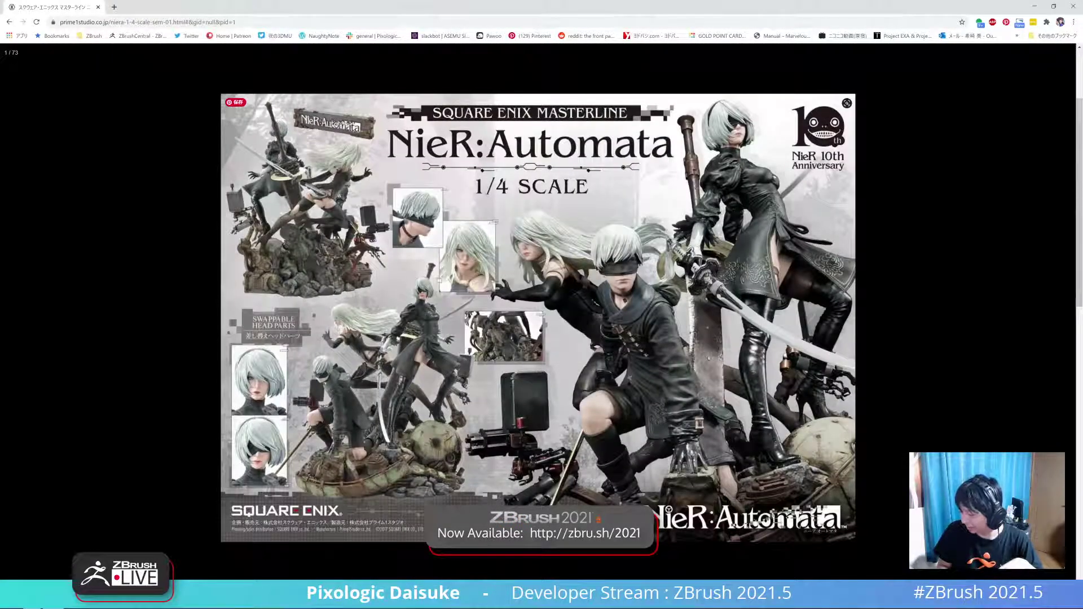
key(alt+Tab)
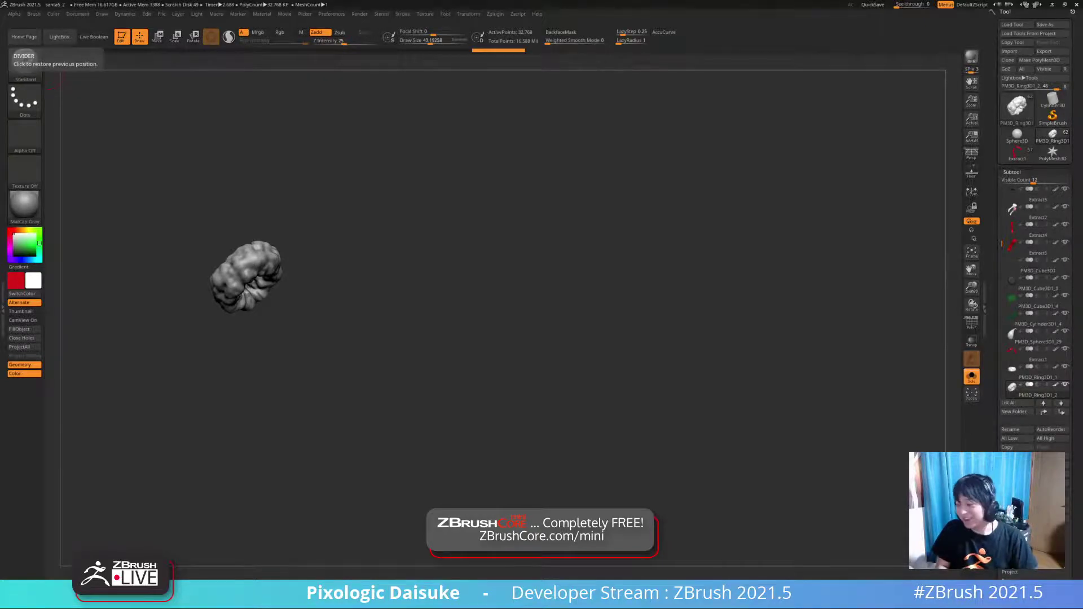
- Show the whole character again and change its material to SkinShade4
click(483, 244)
drag(620, 237, 801, 242)
drag(734, 243, 824, 240)
drag(485, 339, 544, 318)
mouse_move(544, 319)
ctrl+right_down()
mouse_move(522, 262)
mouse_move(497, 237)
ctrl+right_up()
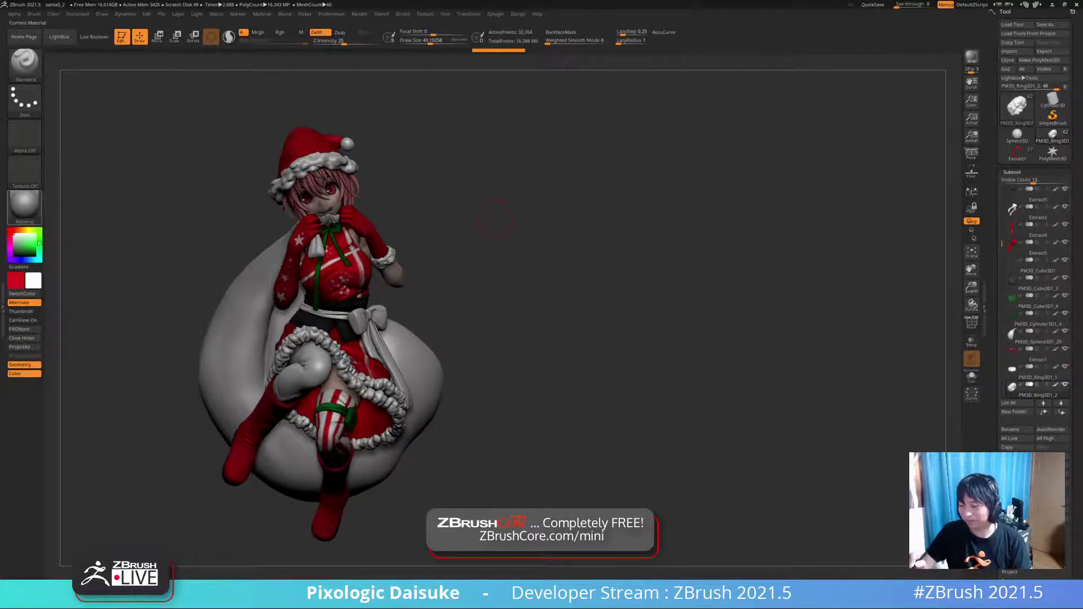
click(24, 206)
click(213, 214)
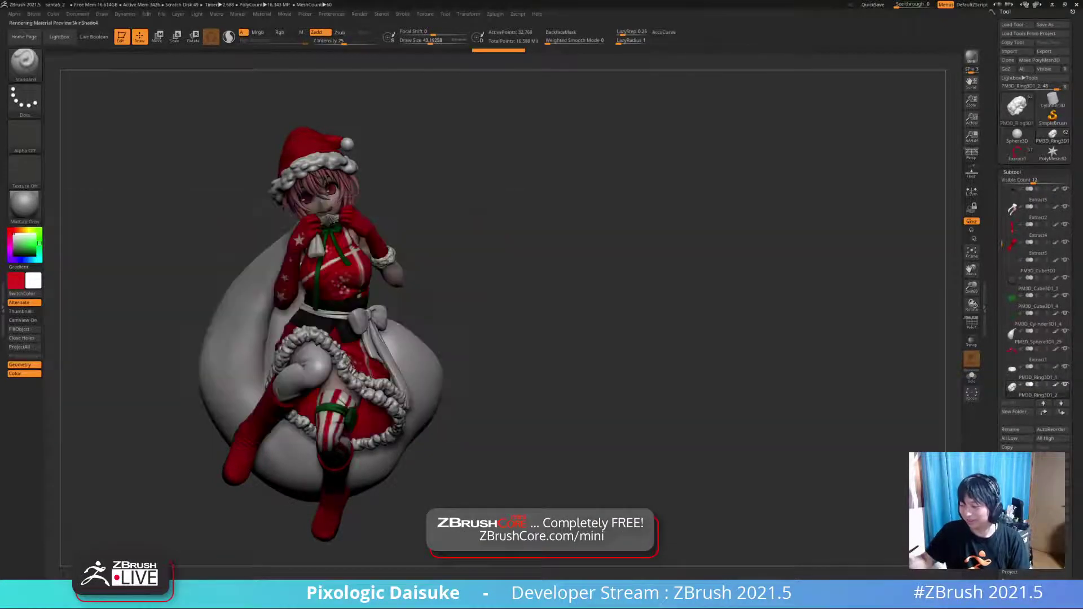
drag(212, 204, 203, 164)
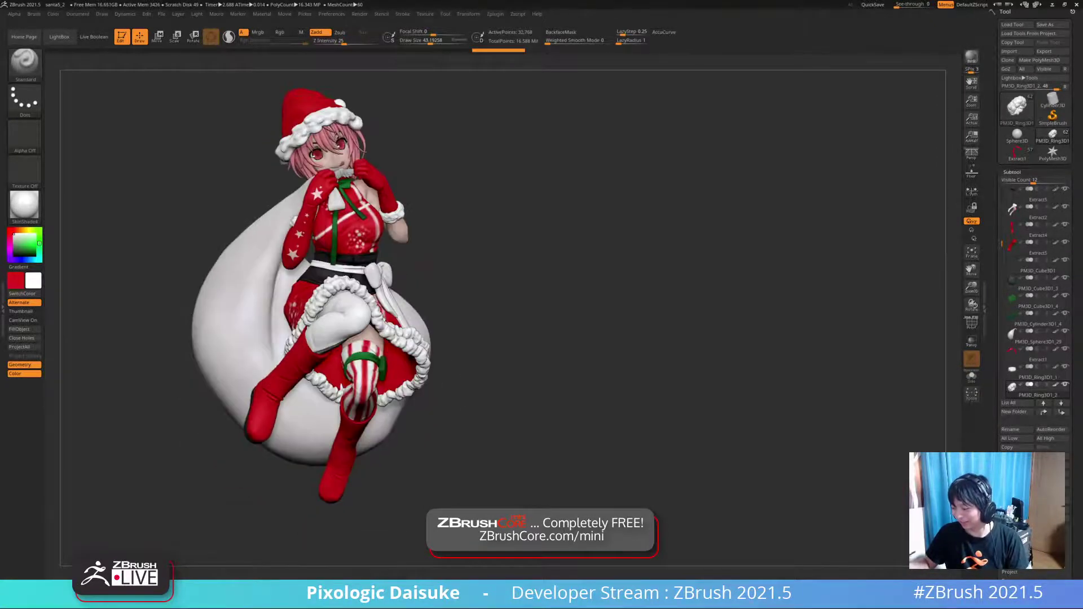
- Switch to the Pinch brush and make pm3d_sphere3d1_1 the active subtool
alt+click(277, 395)
drag(203, 204, 158, 198)
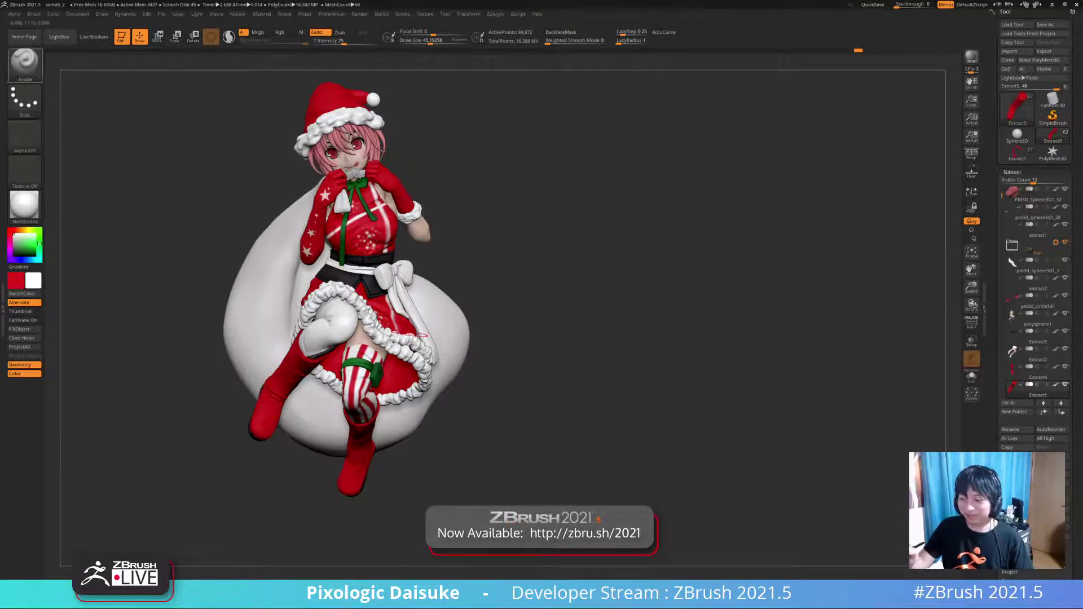
click(24, 61)
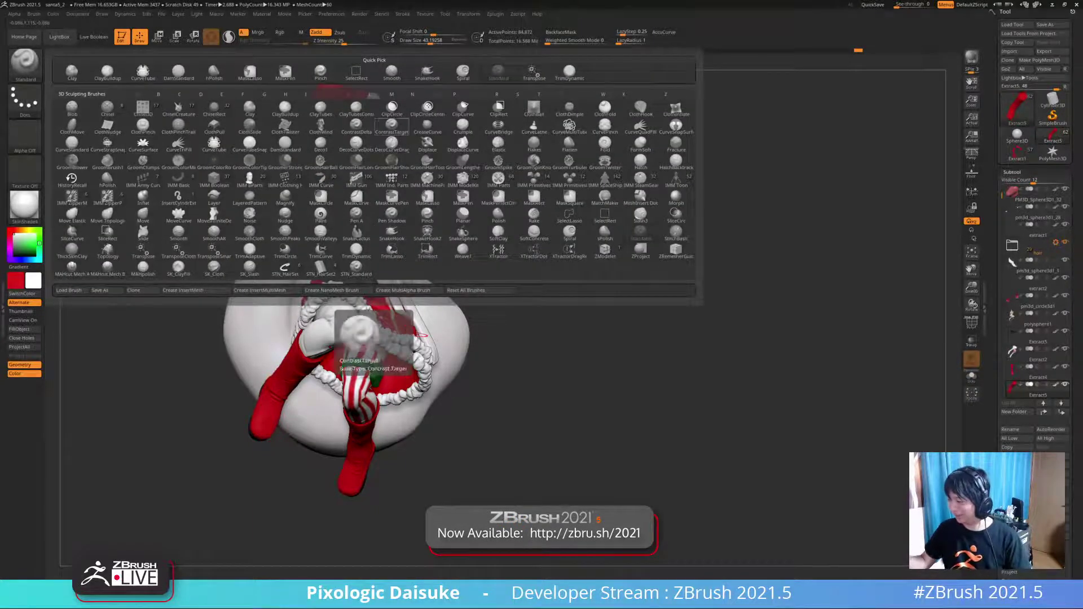
click(321, 72)
alt+click(315, 328)
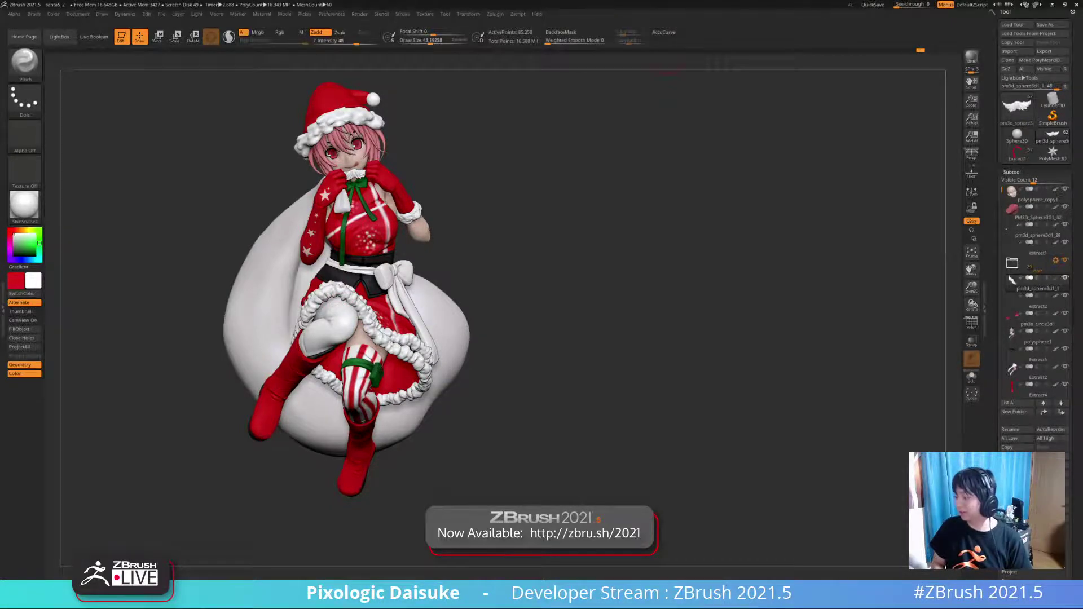
- Look through the render settings, including the Preview AO and BPR Shadow options
click(359, 13)
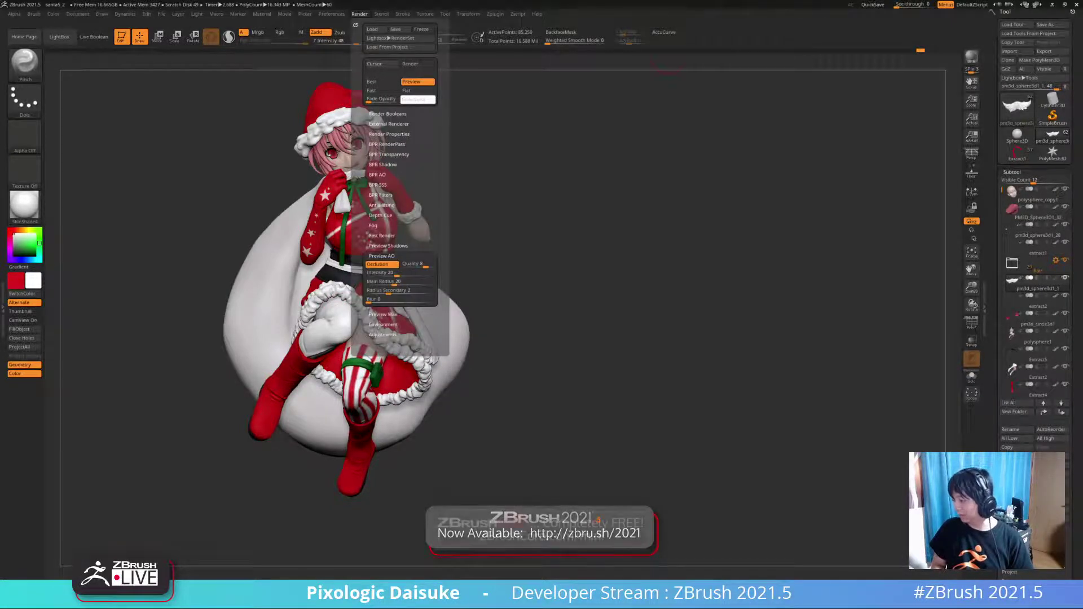
alt+drag(393, 66, 408, 83)
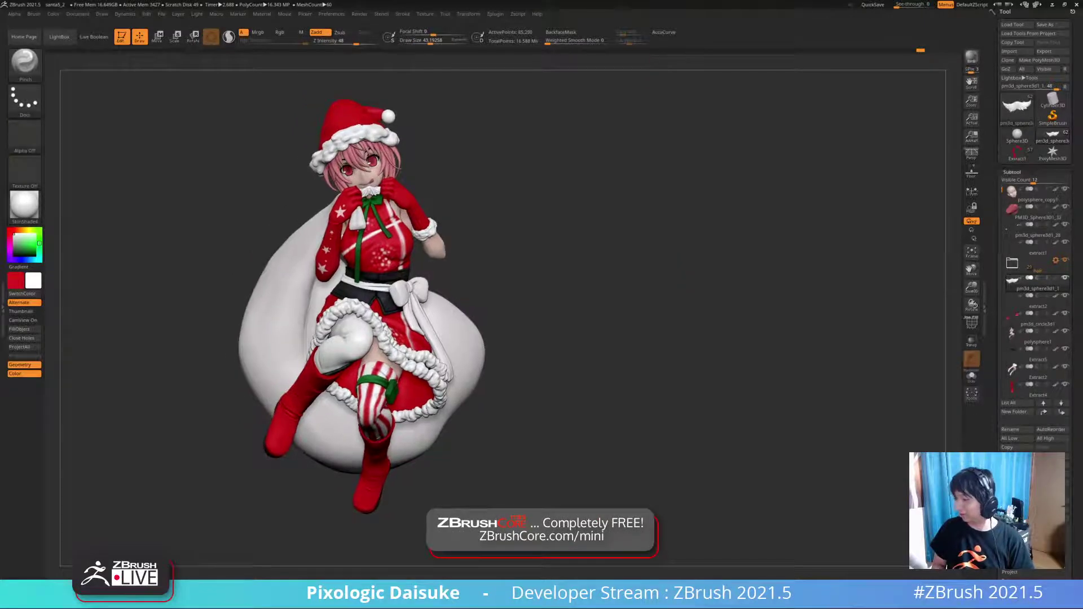
click(360, 14)
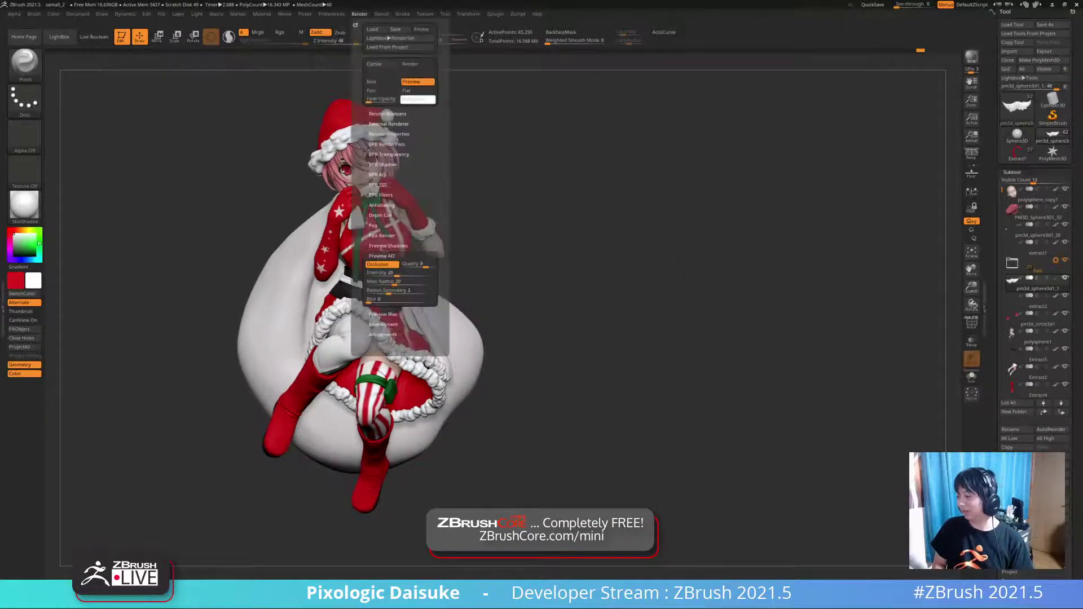
click(383, 164)
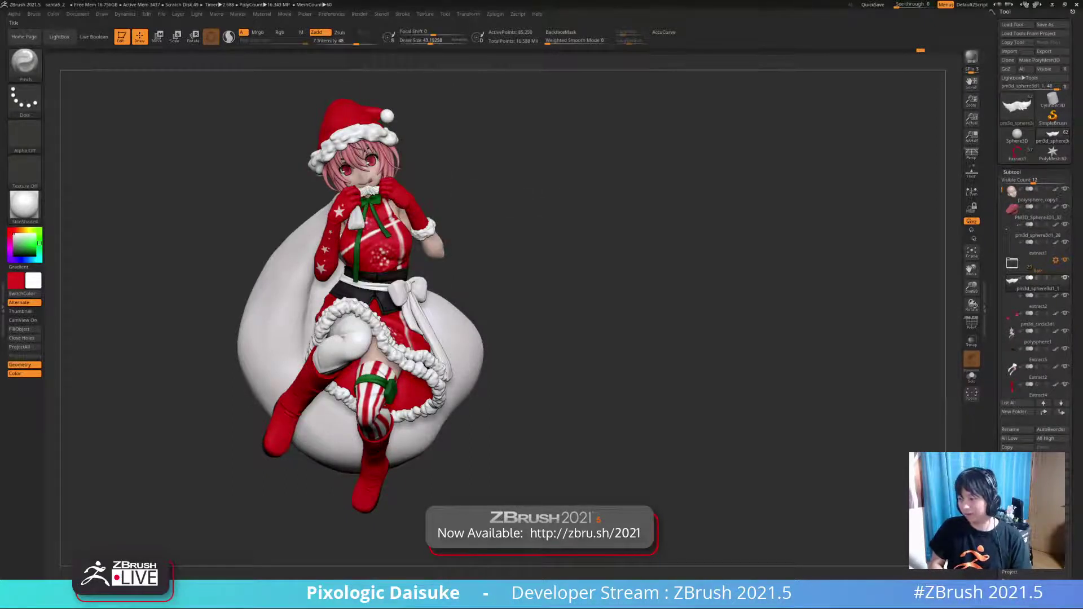
- Double the document's size and accept the resize
click(78, 14)
click(126, 186)
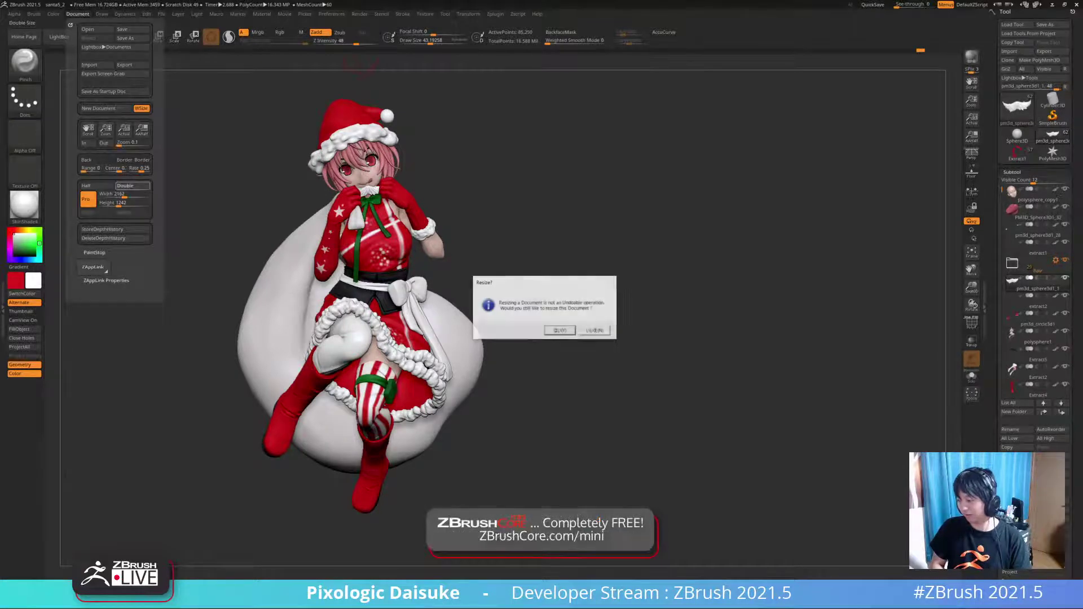
click(559, 330)
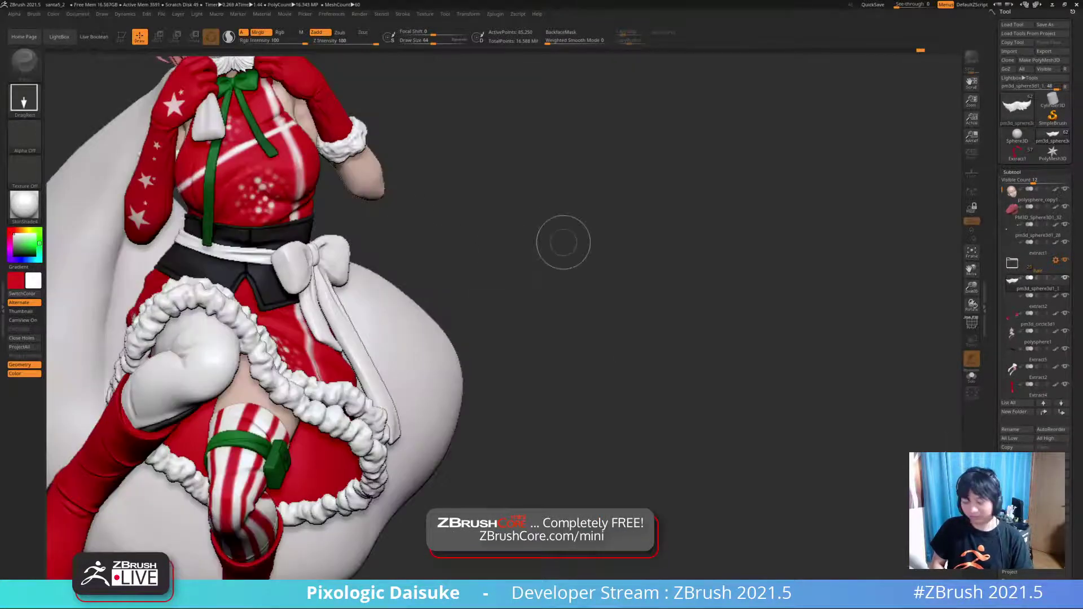
- Clear the enlarged canvas, redraw the character on it and make the model editable again
key(ctrl+n)
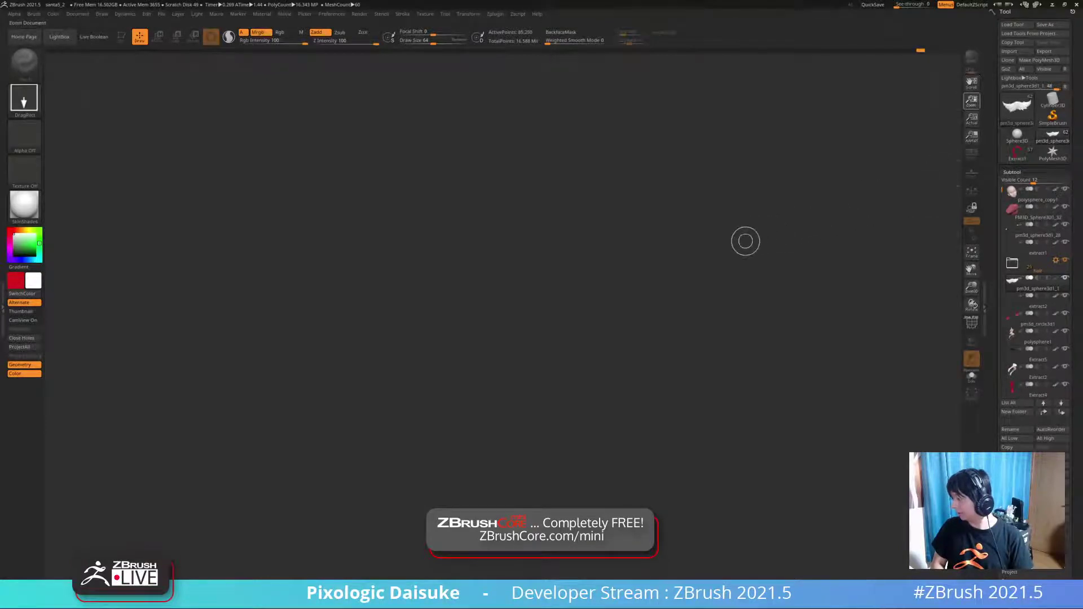
drag(479, 330, 497, 384)
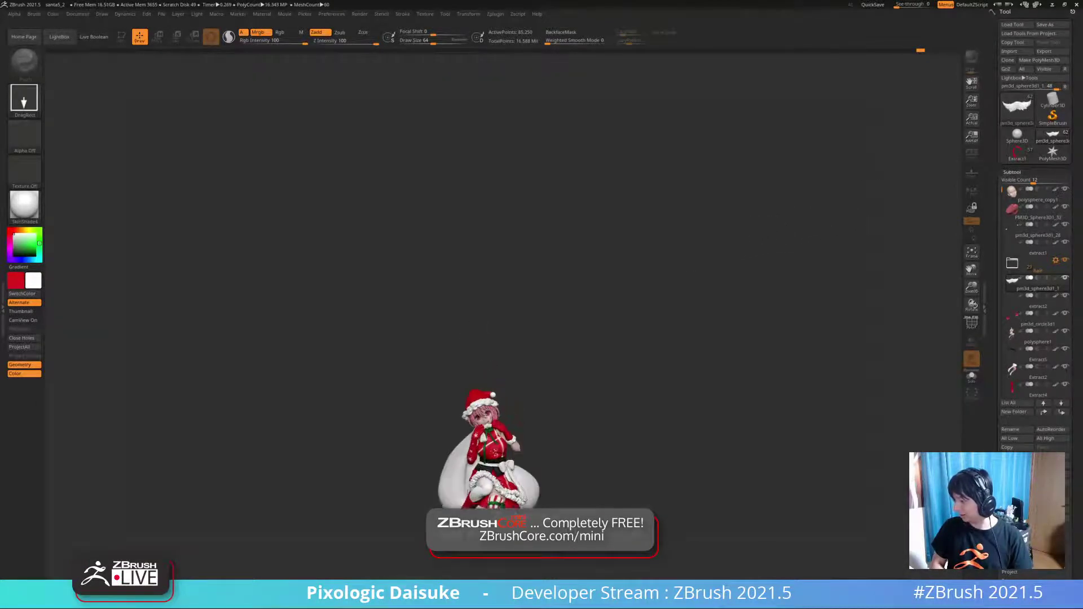
key(t)
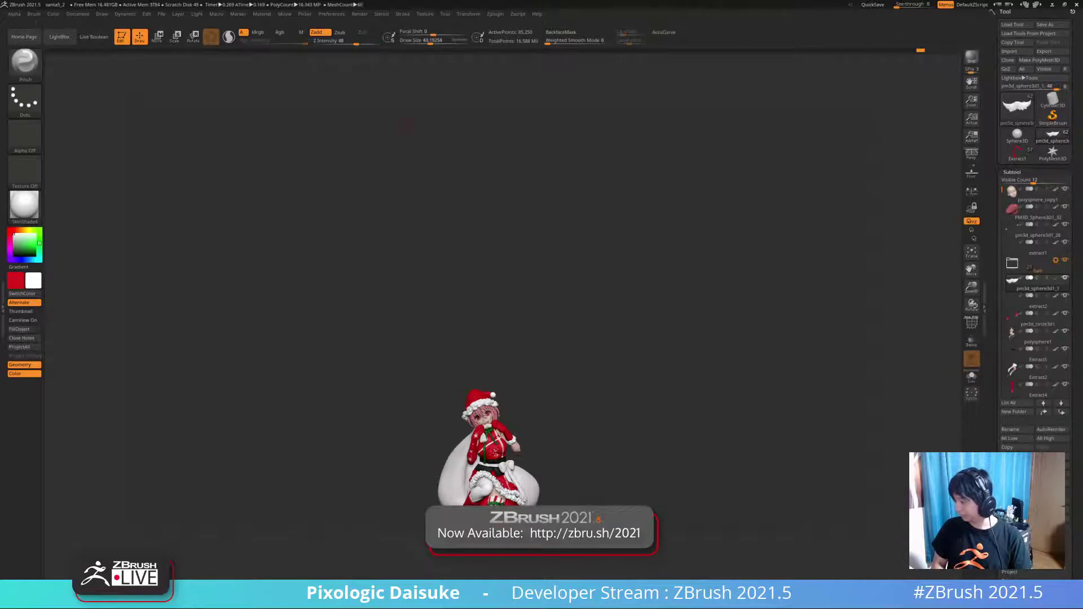
- Frame the whole character on the canvas and run a BPR render of it
key(f)
key(f)
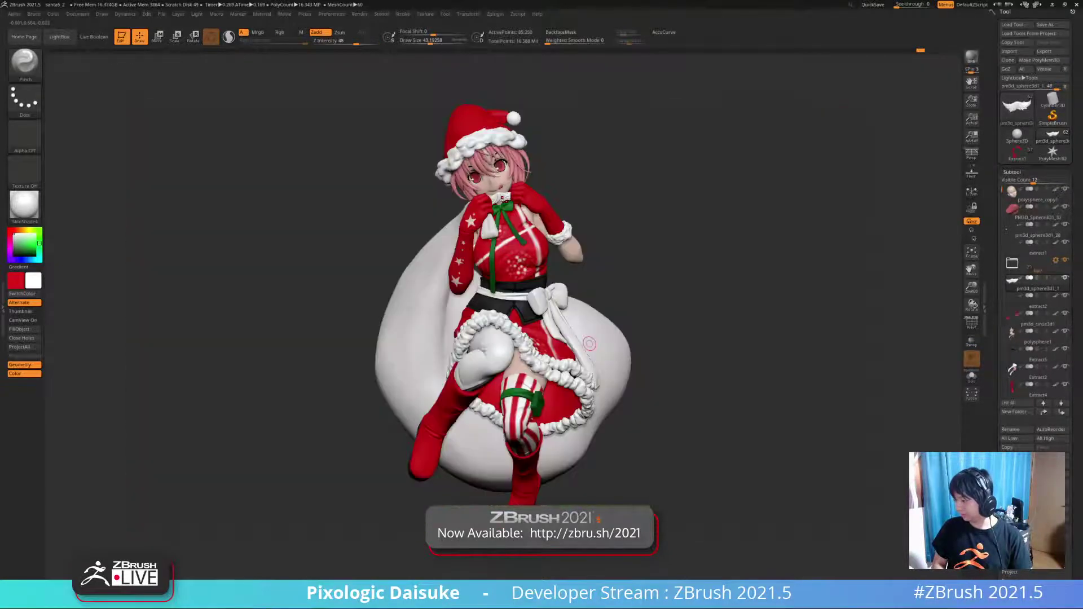
key(shift+r)
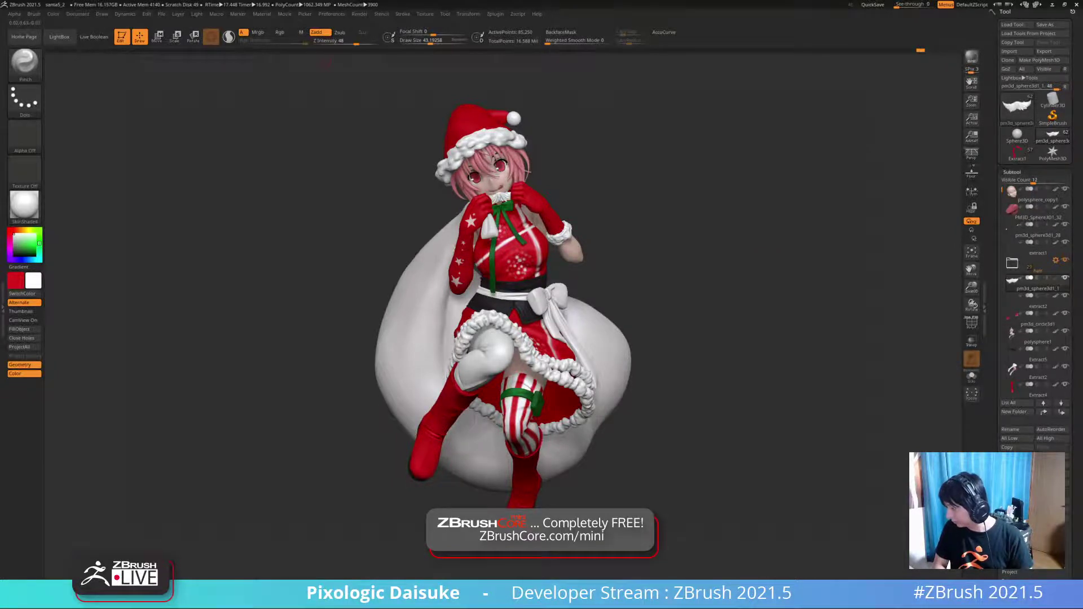
- Try the STN_Skin4 material on the character with a BPR render and return to SkinShade4
click(24, 204)
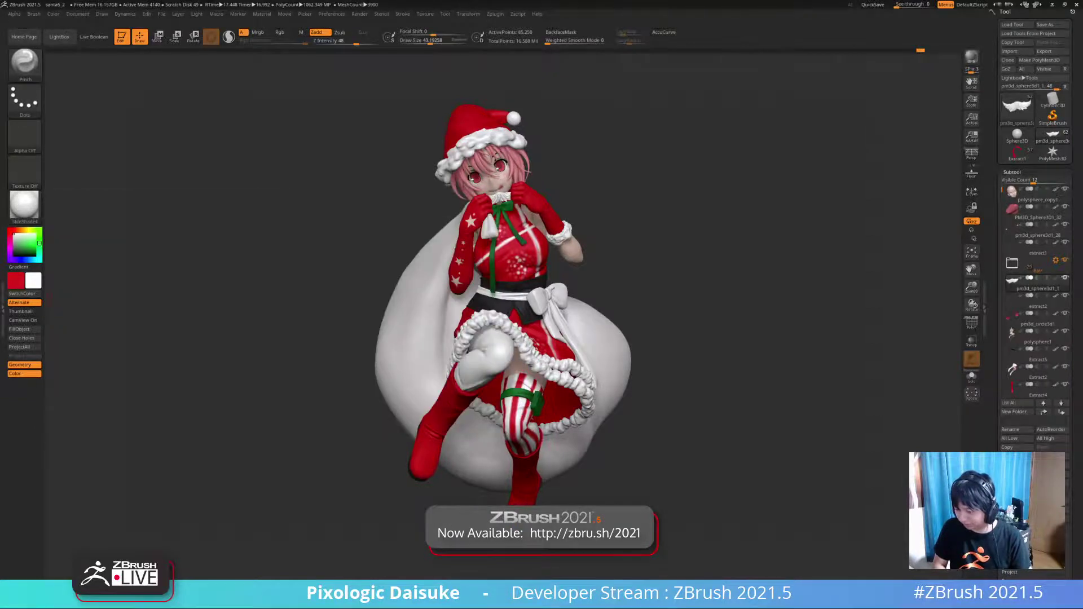
click(24, 204)
click(25, 204)
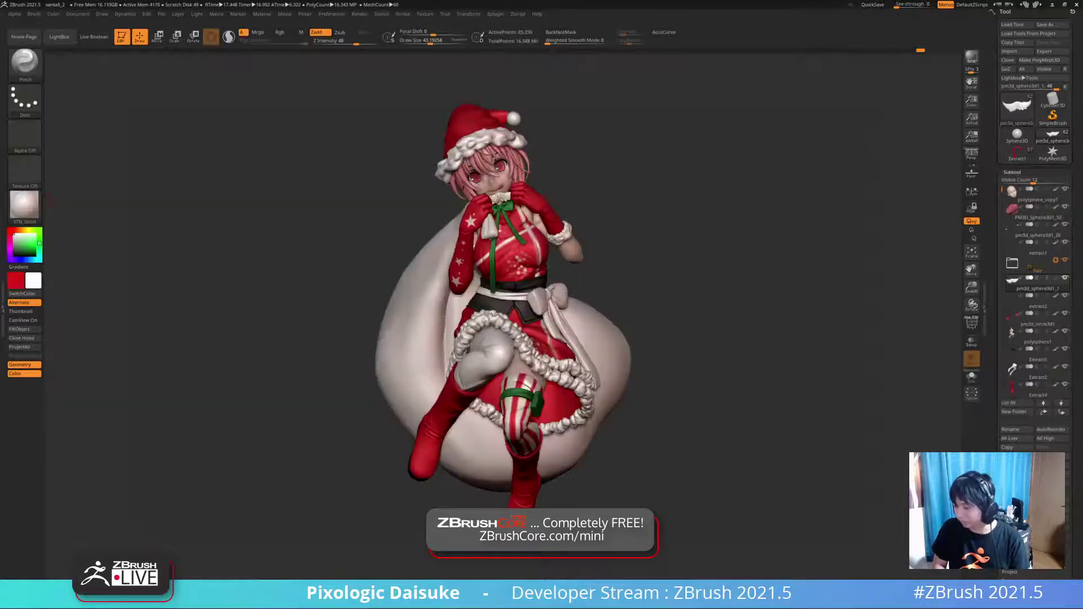
key(shift+r)
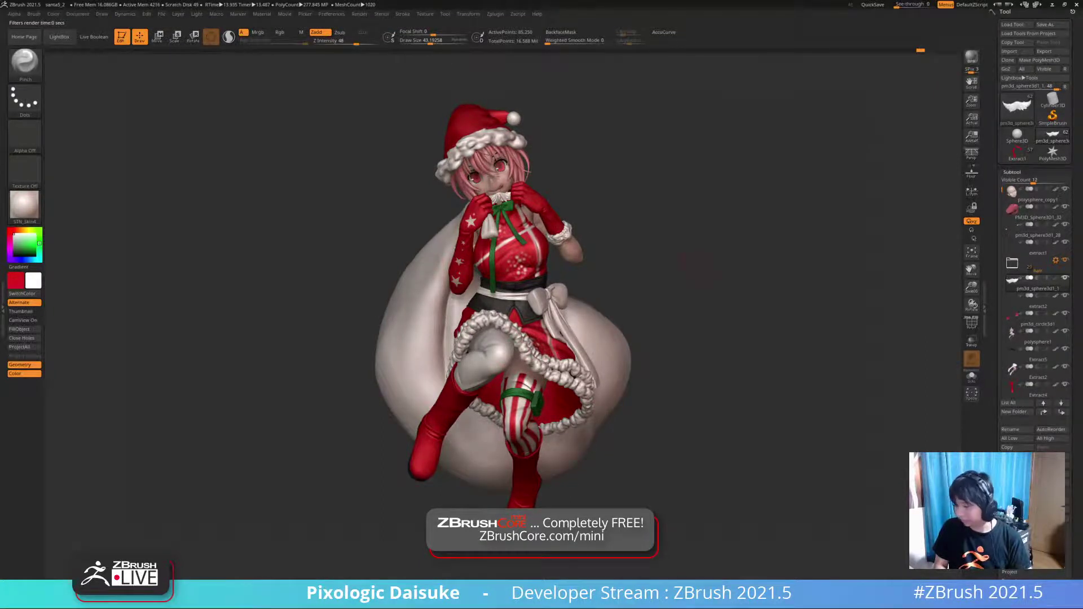
click(24, 206)
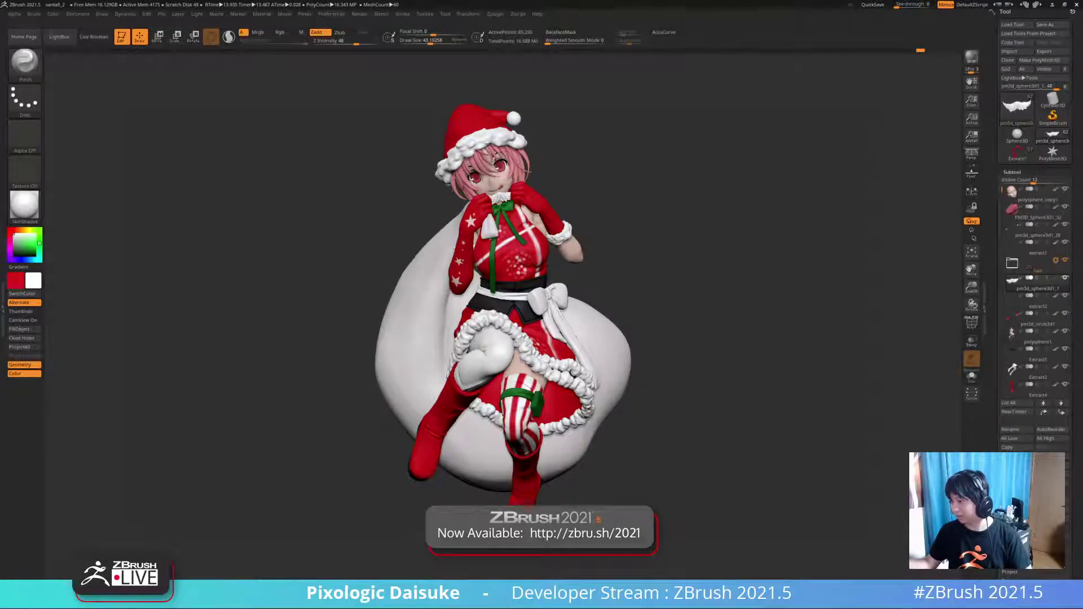
- Create a new document, draw the character on it, make the model editable and frame the whole figure
drag(689, 316, 801, 316)
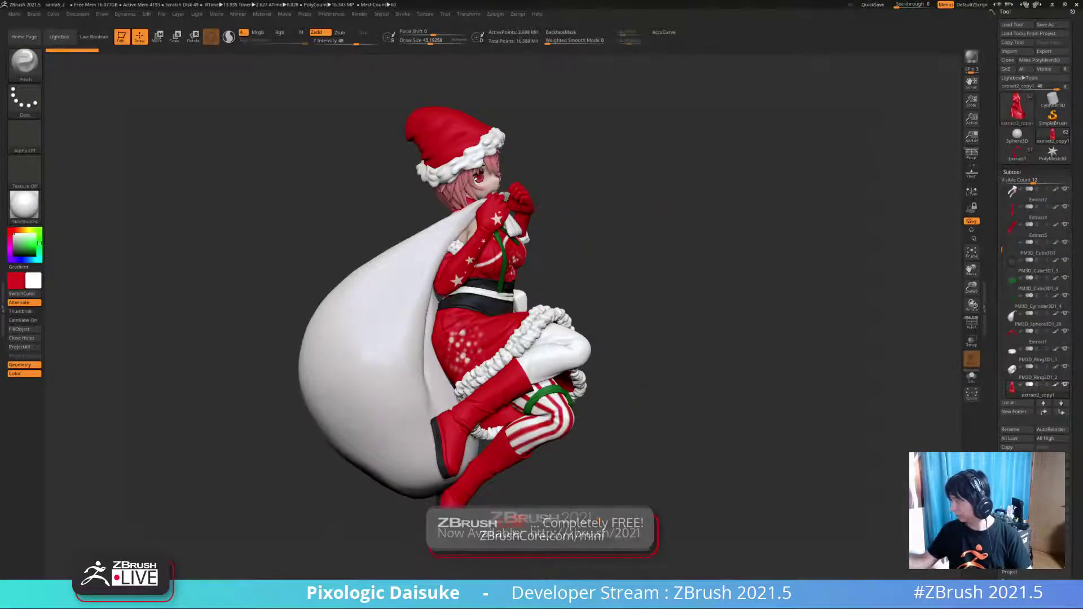
click(59, 37)
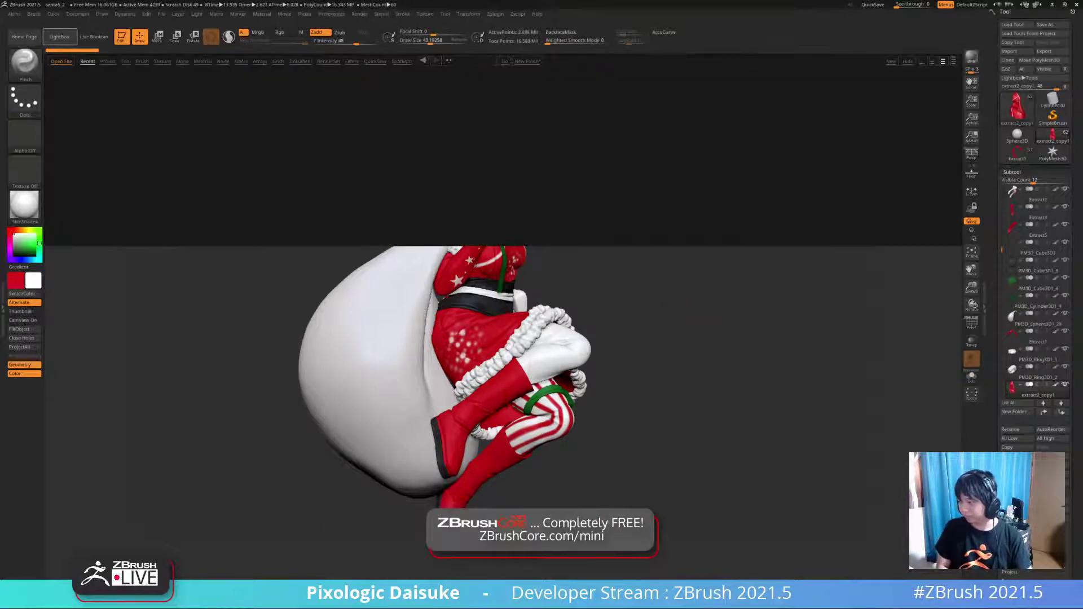
click(59, 38)
click(78, 14)
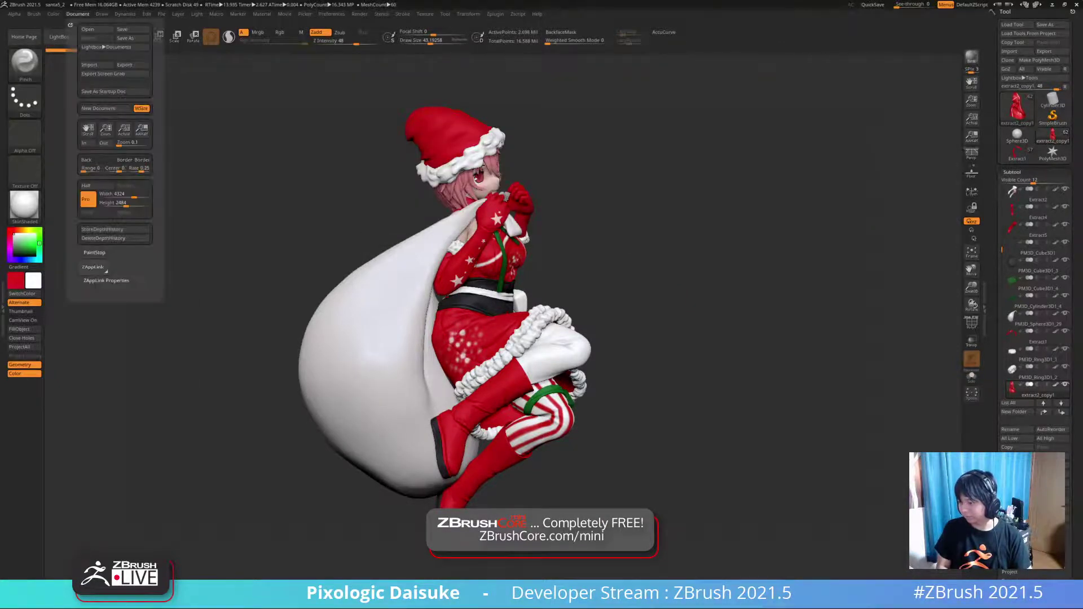
click(98, 109)
click(578, 330)
drag(487, 264, 487, 349)
click(122, 38)
key(f)
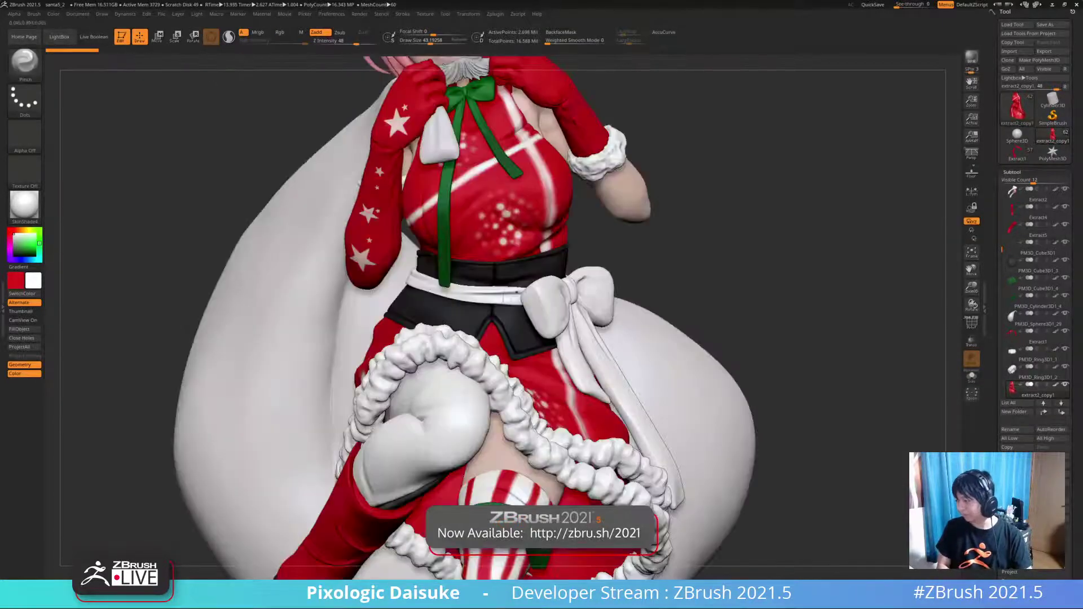
key(f)
- Make the fur cuff PM3D_Ring3D1_1 the active subtool, isolate it and switch to the Standard brush
alt+right_drag(563, 290, 455, 300)
alt+click(395, 184)
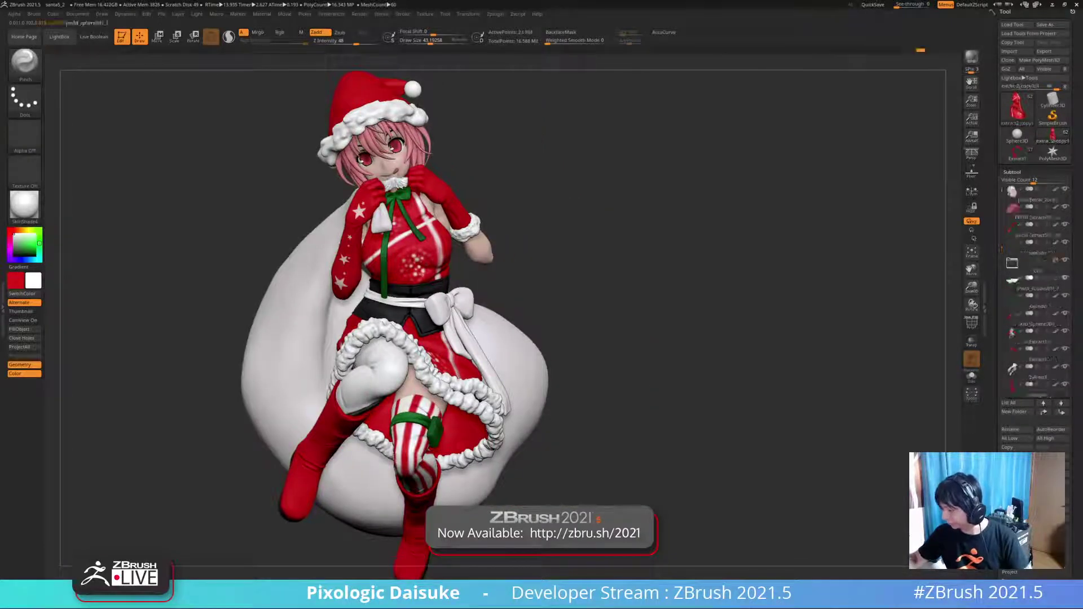
mouse_move(542, 242)
right_down()
mouse_move(519, 243)
mouse_move(485, 316)
mouse_move(497, 254)
right_up()
alt+click(473, 228)
key(shift+s)
mouse_move(516, 333)
ctrl+right_down()
mouse_move(524, 382)
mouse_move(483, 264)
mouse_move(491, 316)
ctrl+right_up()
key(b)
key(s)
key(t)
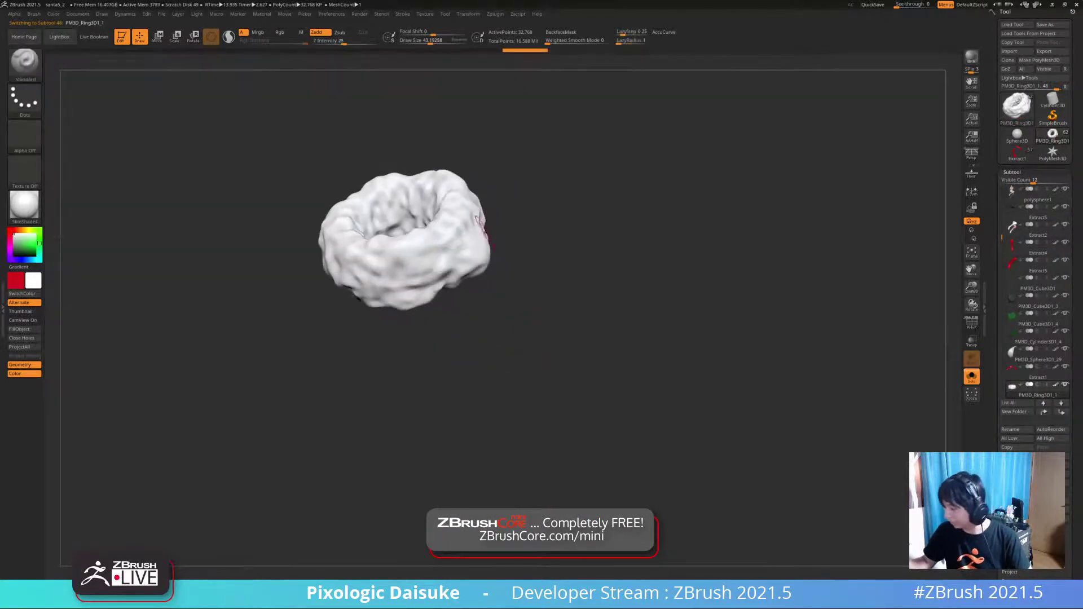
- Enlarge the brush to a draw size of about 60 and sculpt fluffy bumps around the isolated fur cuff
click(433, 41)
mouse_move(403, 263)
mouse_down()
mouse_move(393, 278)
mouse_move(387, 262)
mouse_up()
right_drag(387, 262, 454, 245)
drag(339, 286, 346, 277)
mouse_move(346, 277)
alt+right_down()
mouse_move(374, 288)
mouse_move(395, 271)
alt+right_up()
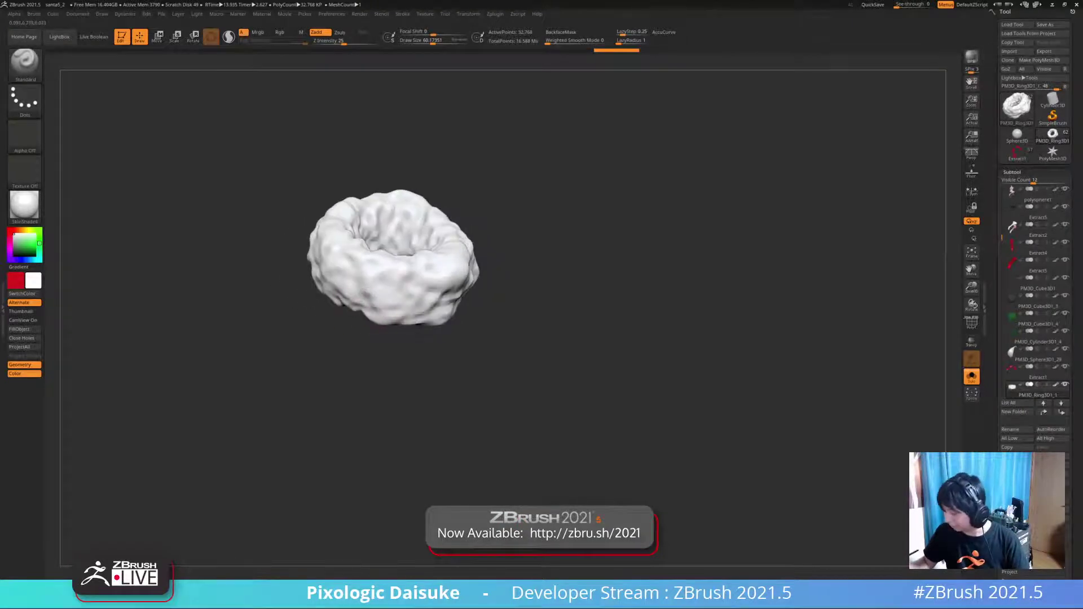
right_drag(381, 307, 356, 276)
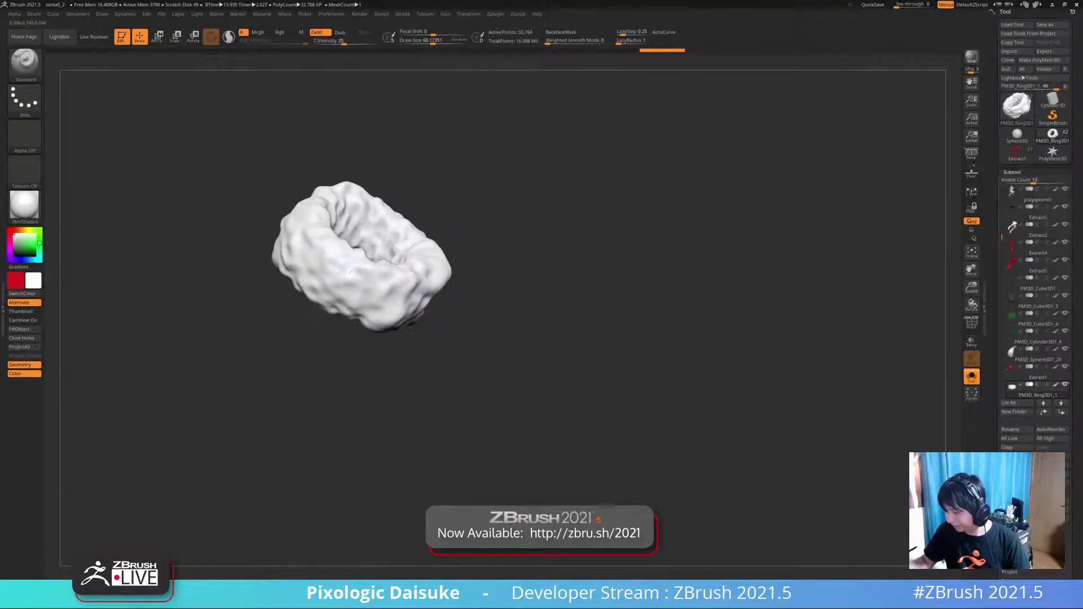
click(355, 253)
mouse_move(339, 322)
right_down()
mouse_move(361, 288)
mouse_move(352, 310)
mouse_move(311, 280)
mouse_move(315, 257)
mouse_move(350, 263)
mouse_move(333, 251)
right_up()
click(316, 233)
click(282, 278)
mouse_move(316, 302)
right_down()
mouse_move(292, 288)
mouse_move(293, 262)
mouse_move(316, 258)
mouse_move(271, 254)
mouse_move(308, 253)
mouse_move(340, 206)
mouse_move(431, 282)
right_up()
click(271, 254)
- Show the whole character again and subdivide the skirt's white fur trim
mouse_move(524, 272)
right_down()
mouse_move(511, 310)
mouse_move(496, 290)
mouse_move(342, 216)
right_up()
key(alt+s)
alt+click(329, 225)
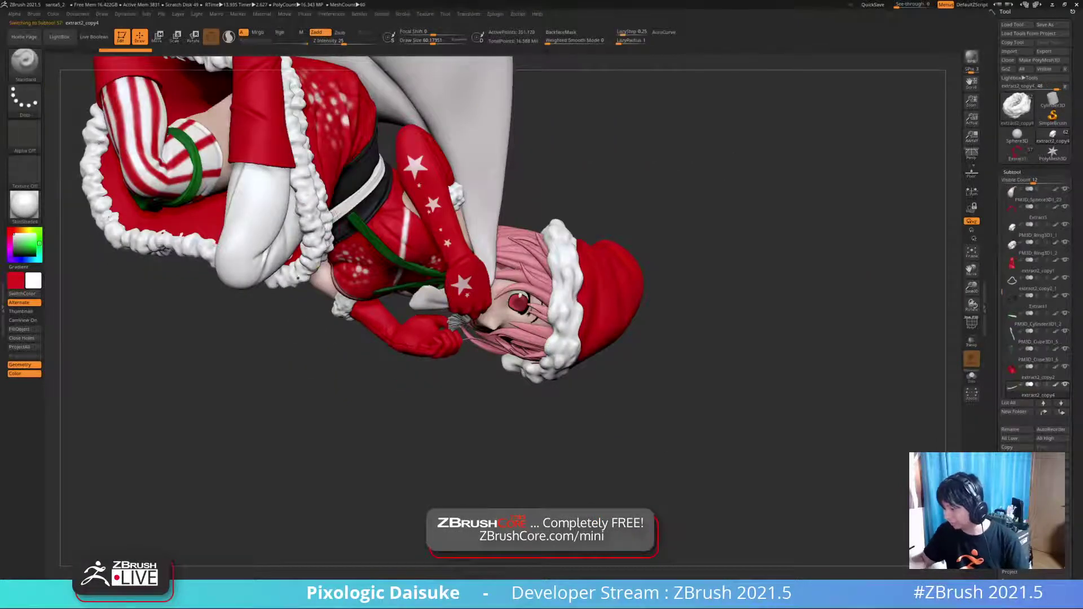
key(ctrl+d)
mouse_move(460, 231)
right_down()
mouse_move(322, 248)
mouse_move(527, 213)
mouse_move(469, 71)
right_up()
ctrl+right_drag(666, 316, 669, 361)
right_drag(669, 361, 683, 248)
mouse_move(565, 271)
right_down()
mouse_move(781, 259)
mouse_move(632, 266)
mouse_move(488, 253)
mouse_move(479, 356)
right_up()
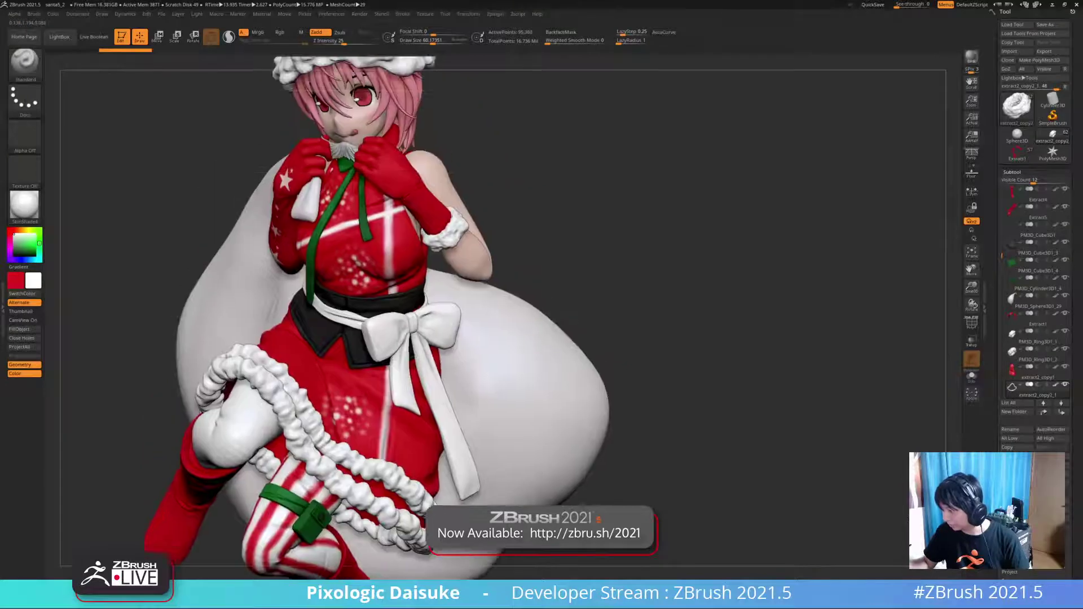
right_drag(480, 206, 577, 213)
- Make the other fur cuff, PM3D_Ring3D1_2, the active subtool and examine it both isolated and on the whole character
alt+click(356, 242)
key(alt+s)
ctrl+right_drag(207, 227, 265, 262)
right_drag(348, 149, 286, 194)
mouse_move(286, 195)
right_down()
mouse_move(283, 221)
mouse_move(257, 204)
mouse_move(273, 244)
mouse_move(307, 209)
mouse_move(228, 226)
mouse_move(227, 242)
mouse_move(236, 217)
mouse_move(240, 237)
mouse_move(227, 236)
mouse_move(319, 279)
right_up()
mouse_move(240, 237)
ctrl+right_down()
mouse_move(262, 282)
mouse_move(252, 226)
ctrl+right_up()
right_drag(255, 265, 248, 231)
key(alt+shift+s)
right_drag(307, 277, 253, 268)
ctrl+right_drag(371, 378, 370, 345)
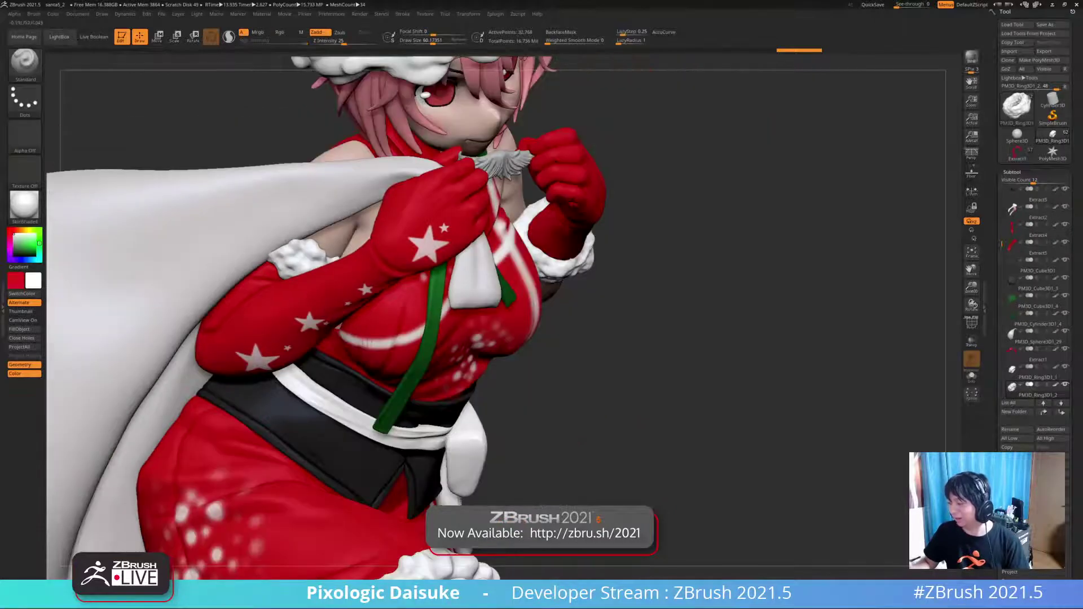
right_drag(254, 248, 152, 251)
mouse_move(248, 251)
right_down()
mouse_move(268, 231)
mouse_move(254, 257)
mouse_move(254, 223)
right_up()
right_drag(149, 242, 239, 246)
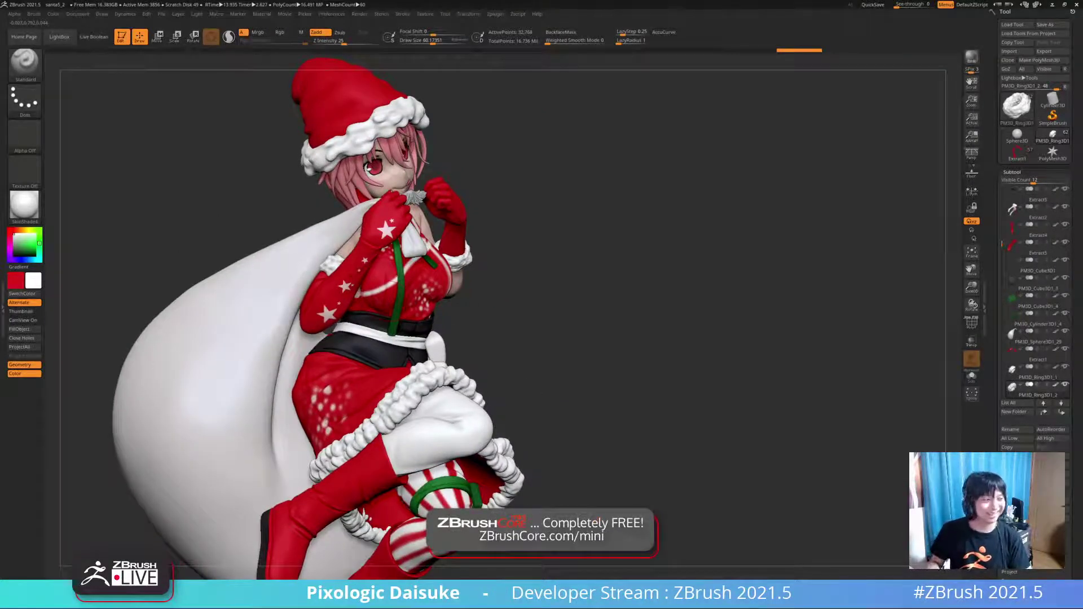
mouse_move(239, 246)
right_down()
mouse_move(157, 248)
mouse_move(271, 246)
mouse_move(232, 247)
right_up()
- Isolate the fur cuff PM3D_Ring3D1_2 and reshape the bumps along its lower edge with the Standard brush
click(971, 377)
mouse_move(353, 274)
ctrl+right_down()
mouse_move(354, 344)
mouse_move(281, 223)
mouse_move(310, 239)
mouse_move(268, 234)
mouse_move(305, 225)
mouse_move(270, 273)
ctrl+right_up()
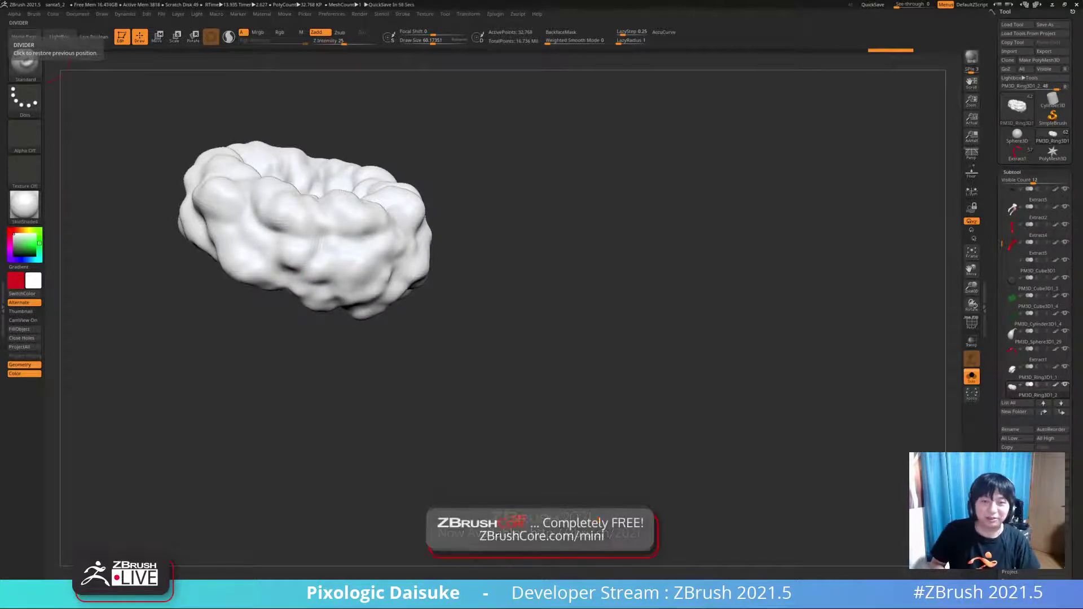
mouse_move(309, 282)
right_down()
mouse_move(337, 241)
mouse_move(386, 276)
mouse_move(309, 277)
mouse_move(319, 252)
mouse_move(344, 254)
mouse_move(325, 271)
mouse_move(333, 281)
mouse_move(321, 265)
mouse_move(299, 288)
right_up()
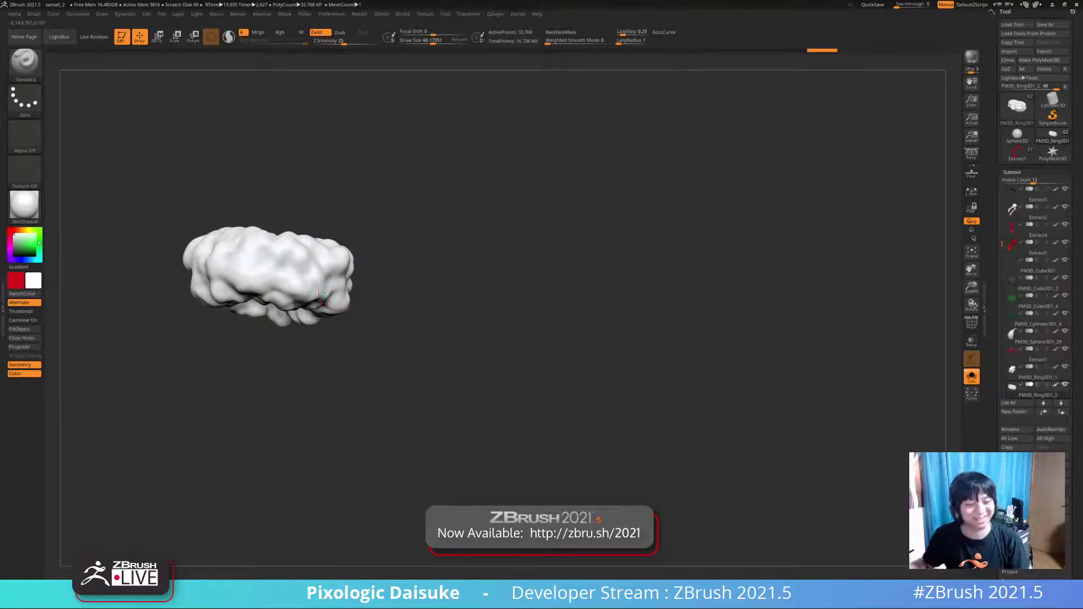
mouse_move(325, 258)
right_down()
mouse_move(273, 276)
mouse_move(278, 286)
right_up()
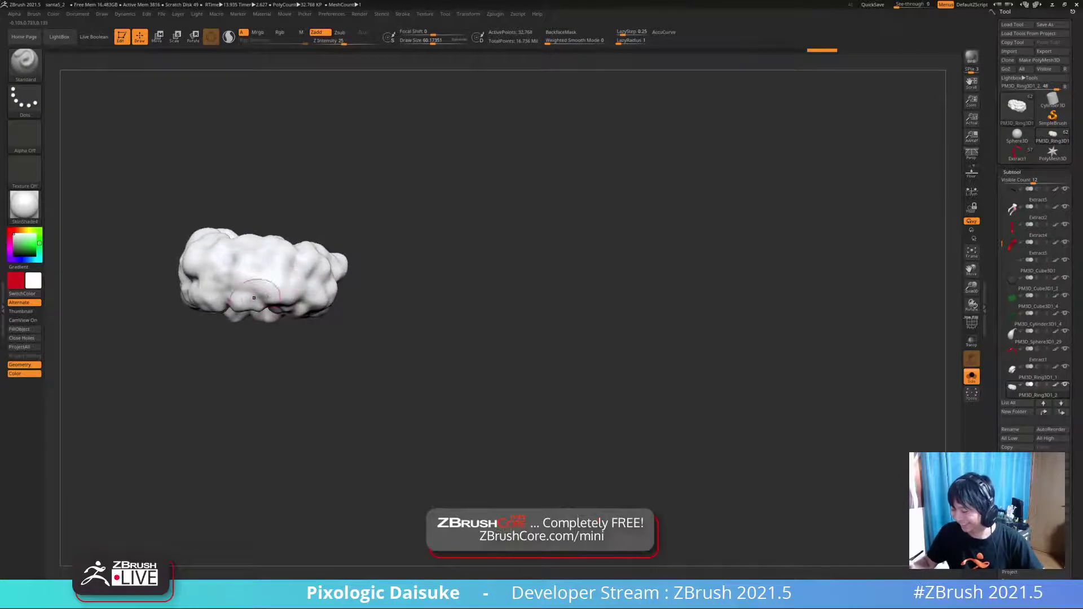
drag(239, 297, 242, 302)
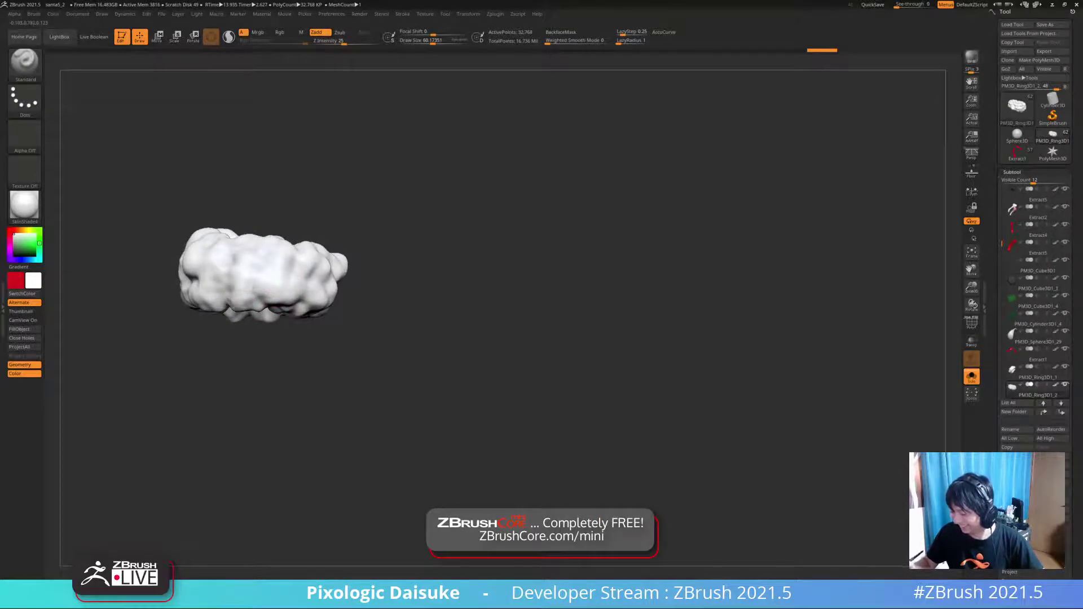
right_drag(245, 300, 226, 303)
drag(226, 302, 240, 304)
mouse_move(259, 297)
right_down()
mouse_move(242, 284)
mouse_move(287, 305)
mouse_move(361, 270)
mouse_move(350, 237)
mouse_move(305, 257)
mouse_move(367, 282)
mouse_move(322, 261)
mouse_move(187, 258)
right_up()
- Check the cuff against the whole character, isolate it again and smooth part of its bumpy surface
key(shift+alt+s)
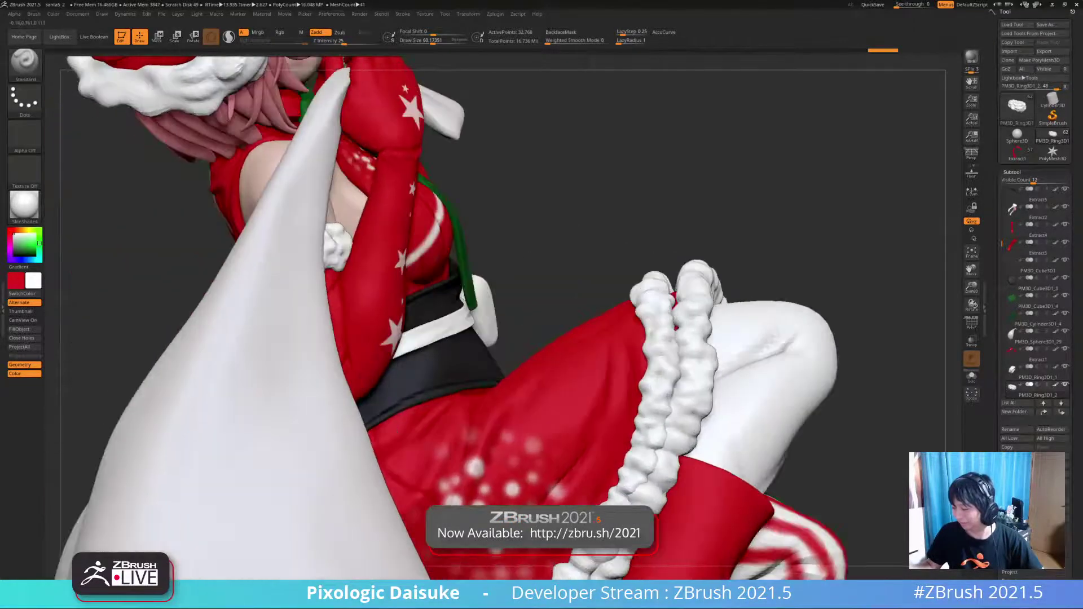
right_drag(497, 282, 519, 282)
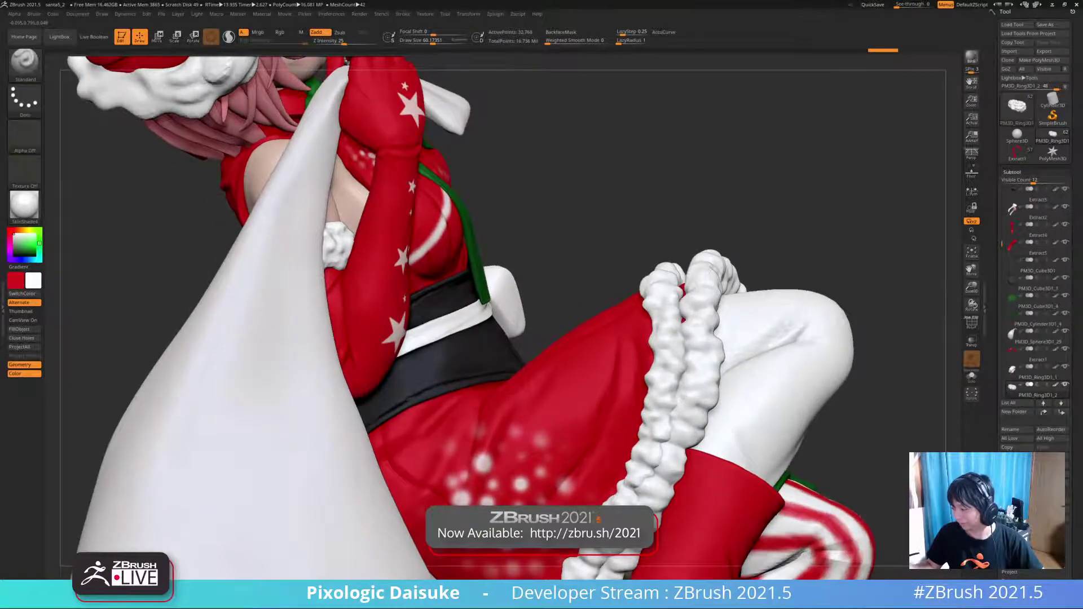
key(shift+alt+s)
ctrl+right_drag(387, 243, 392, 273)
mouse_move(392, 272)
alt+right_down()
mouse_move(346, 300)
mouse_move(340, 273)
alt+right_up()
mouse_move(282, 188)
right_down()
mouse_move(266, 194)
mouse_move(277, 191)
right_up()
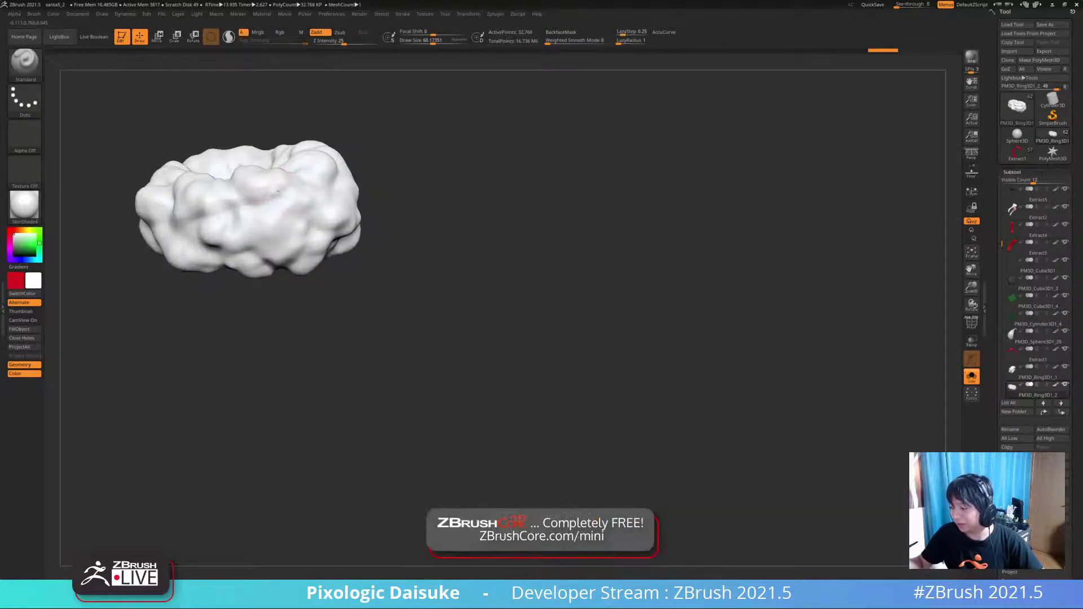
mouse_move(283, 181)
right_down()
mouse_move(262, 261)
mouse_move(302, 239)
mouse_move(276, 239)
right_up()
shift+drag(276, 234, 268, 248)
ctrl+right_drag(268, 249, 263, 169)
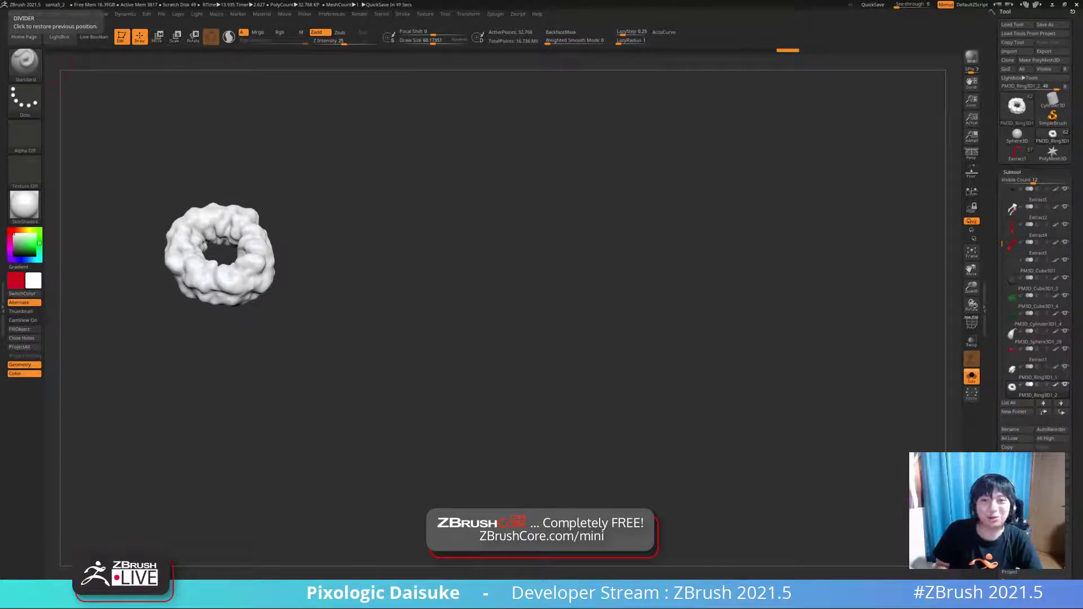
- Look at the Rotten Tomatoes page for The Da Vinci Code in the browser, dismissing its ad-blocker notice, and return to ZBrush
drag(133, 256, 446, 0)
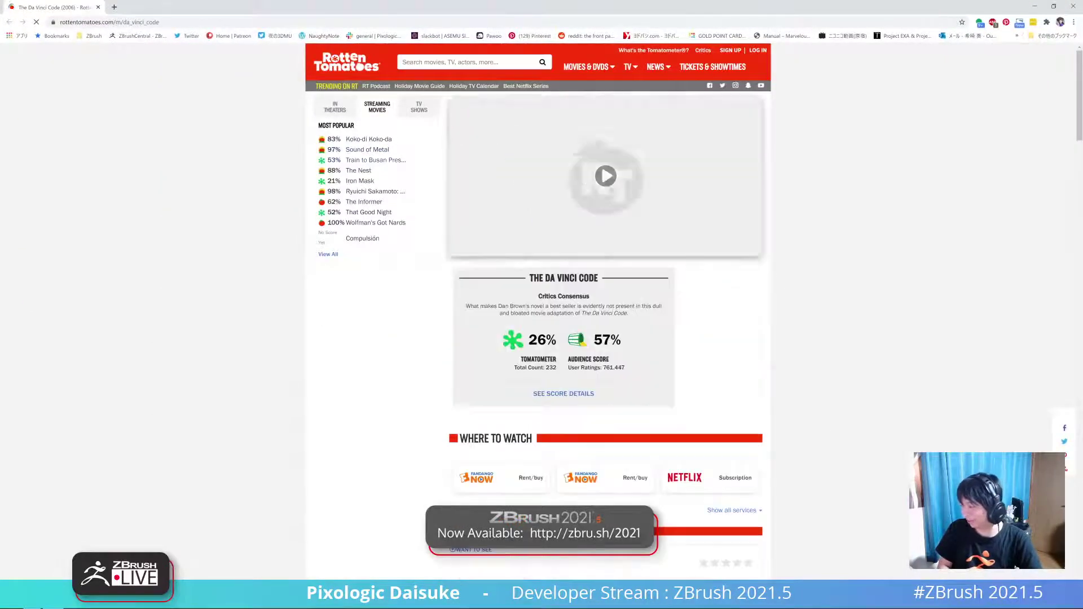
scroll(537, 310, down, 1)
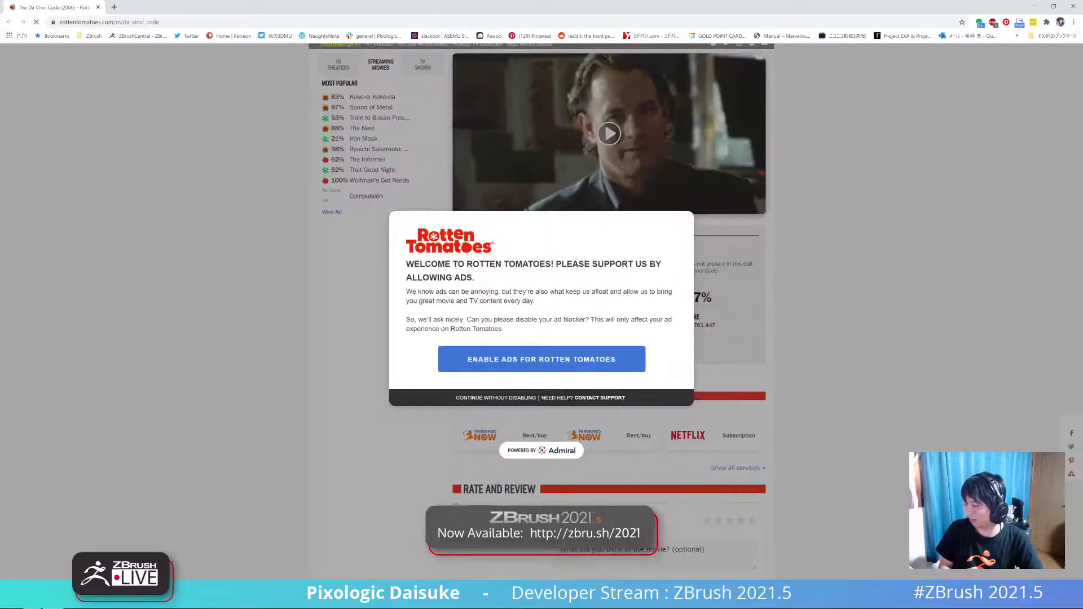
click(496, 399)
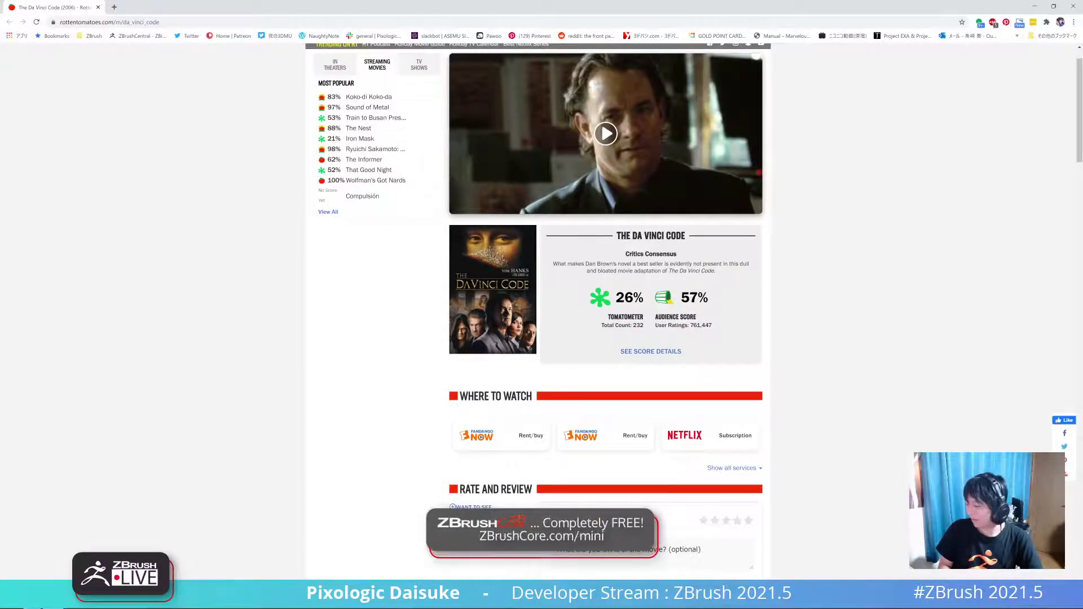
drag(395, 7, 1, 48)
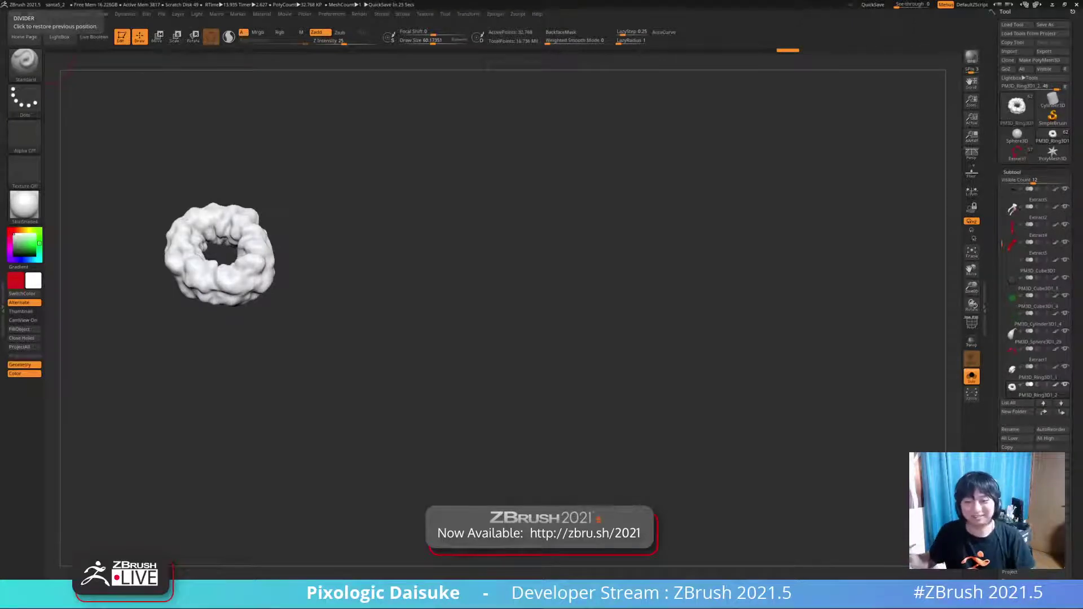
- Examine the shape of the isolated fur cuff PM3D_Ring3D1_2 from all sides
mouse_move(315, 265)
right_down()
mouse_move(316, 240)
mouse_move(316, 294)
mouse_move(308, 282)
right_up()
mouse_move(282, 208)
ctrl+right_down()
mouse_move(262, 251)
mouse_move(264, 299)
mouse_move(255, 249)
mouse_move(217, 210)
mouse_move(214, 229)
ctrl+right_up()
ctrl+right_drag(214, 229, 220, 277)
mouse_move(220, 276)
ctrl+right_down()
mouse_move(219, 230)
mouse_move(236, 204)
mouse_move(205, 223)
mouse_move(244, 210)
ctrl+right_up()
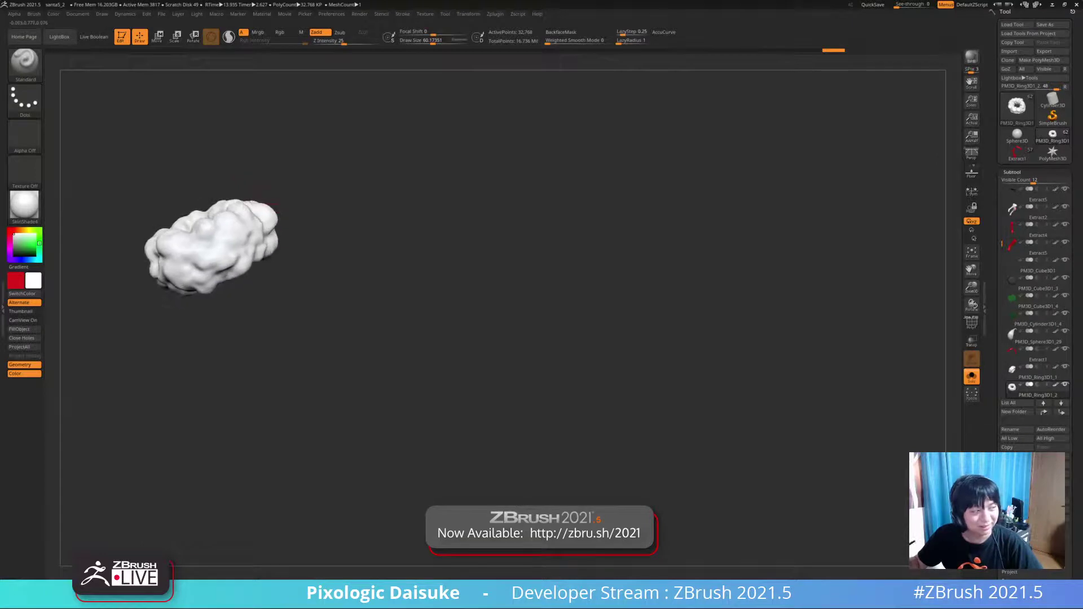
mouse_move(266, 197)
right_down()
mouse_move(276, 193)
mouse_move(273, 216)
right_up()
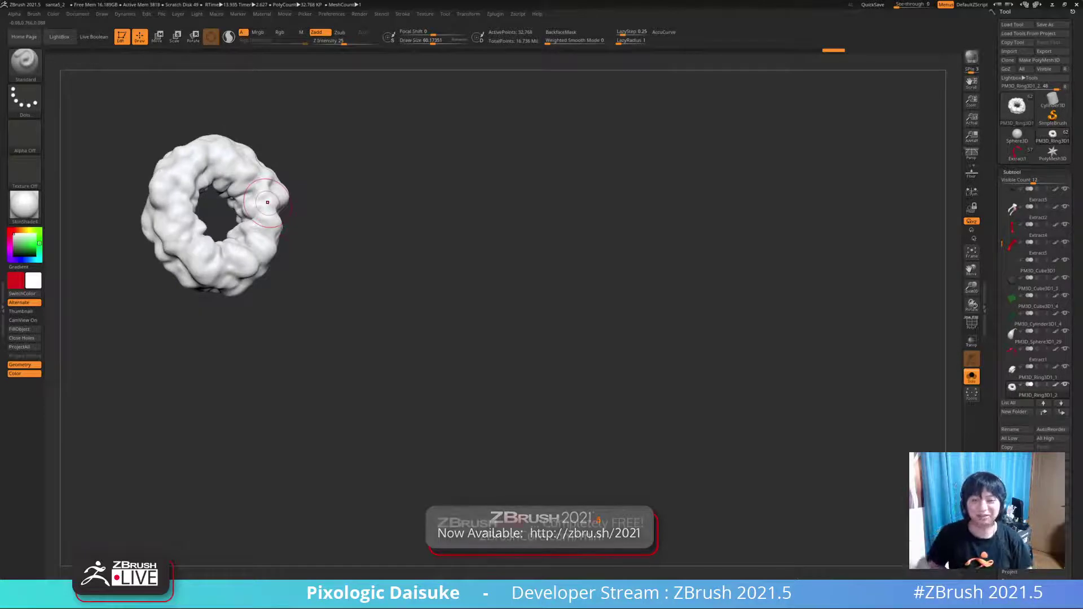
mouse_move(268, 202)
right_down()
mouse_move(265, 249)
mouse_move(286, 213)
mouse_move(257, 225)
mouse_move(283, 229)
mouse_move(278, 248)
right_up()
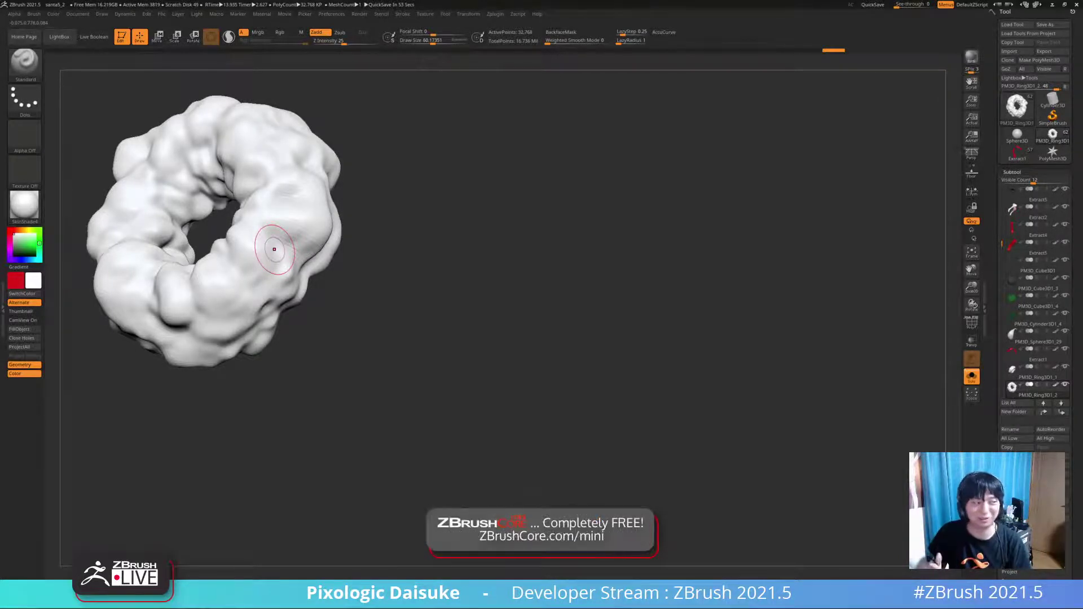
mouse_move(274, 250)
right_down()
mouse_move(333, 260)
mouse_move(324, 225)
mouse_move(339, 237)
mouse_move(395, 194)
mouse_move(350, 181)
mouse_move(338, 222)
mouse_move(333, 206)
mouse_move(367, 215)
mouse_move(333, 226)
mouse_move(370, 307)
right_up()
right_drag(338, 268, 400, 284)
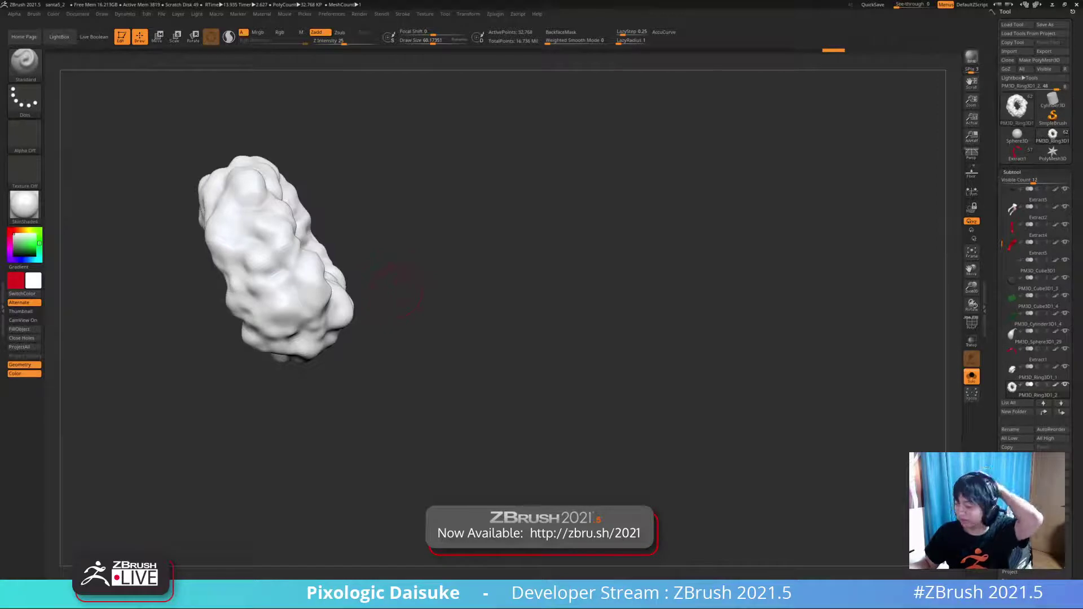
mouse_move(397, 290)
right_down()
mouse_move(233, 234)
mouse_move(183, 268)
mouse_move(243, 227)
mouse_move(205, 242)
mouse_move(222, 266)
mouse_move(214, 235)
mouse_move(222, 242)
mouse_move(210, 245)
mouse_move(222, 241)
right_up()
- Switch the material to MatCap Gray and show the whole character with it
click(25, 206)
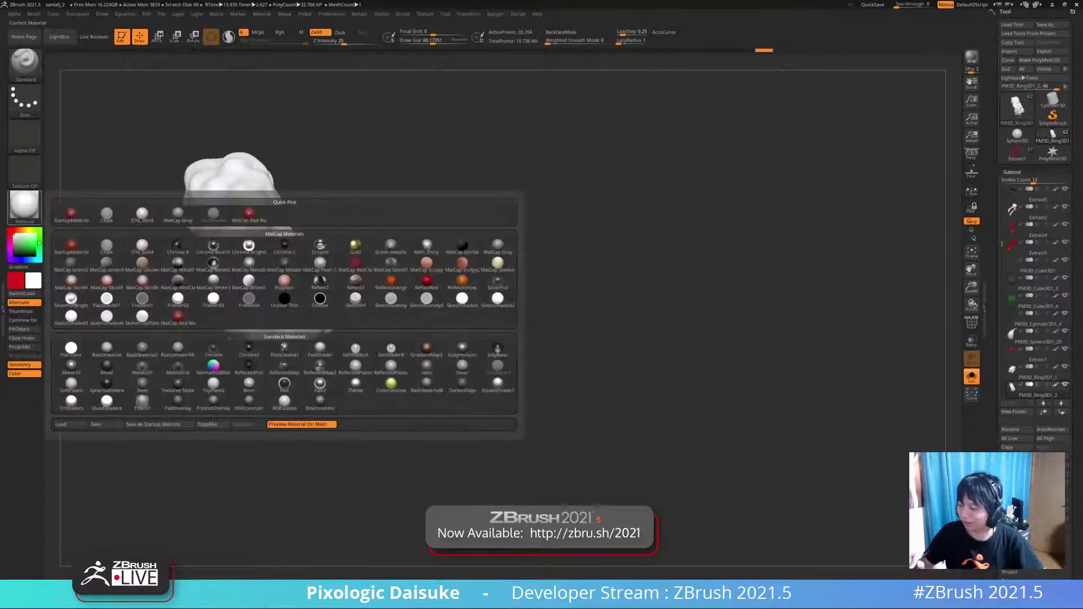
click(107, 246)
right_drag(195, 220, 225, 232)
right_drag(309, 316, 338, 243)
key(alt+s)
right_drag(257, 338, 257, 342)
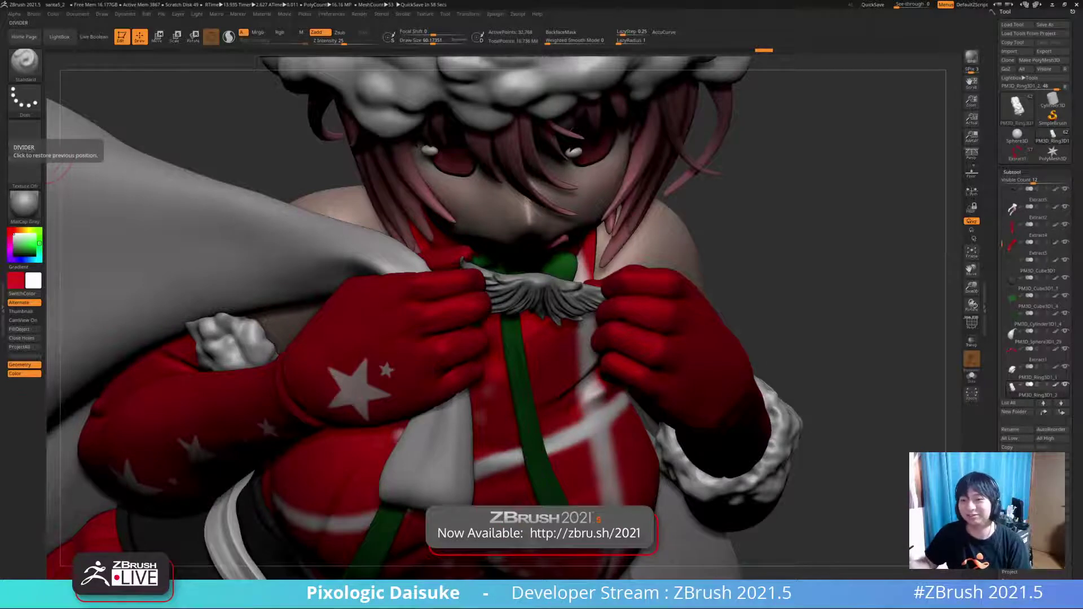
- Compare the isolated fur cuff PM3D_Ring3D1_2 with the whole character in the gray material
key(alt+s)
drag(325, 294, 354, 304)
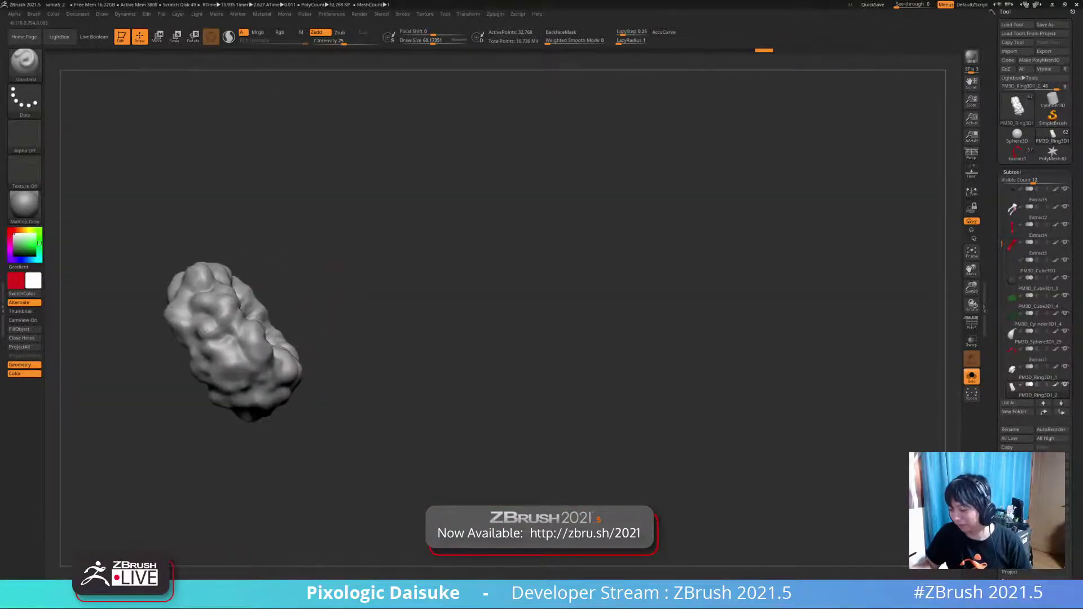
key(shift+s)
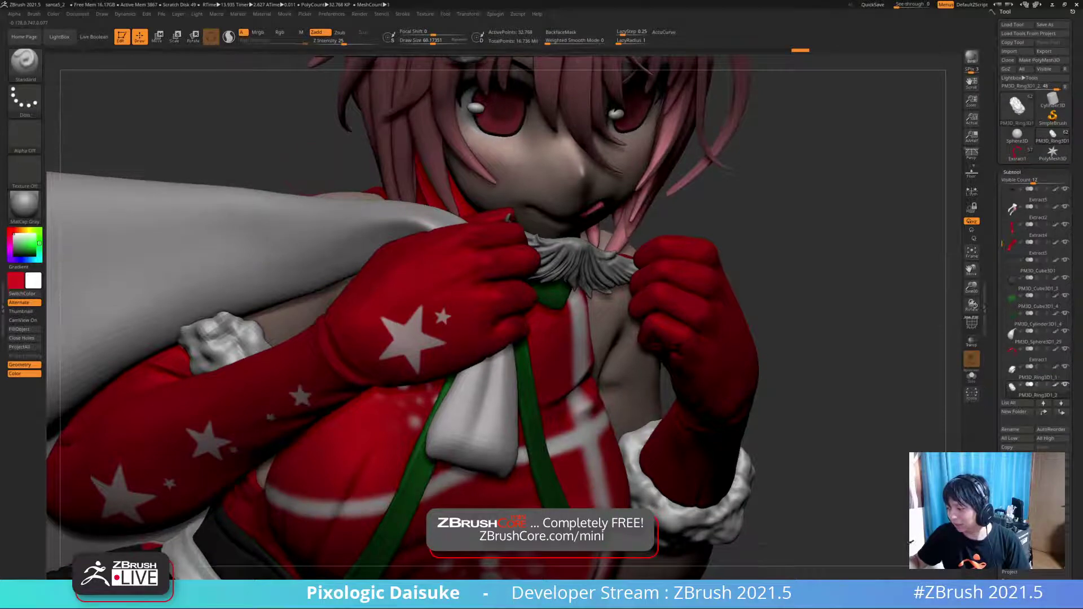
drag(312, 166, 317, 163)
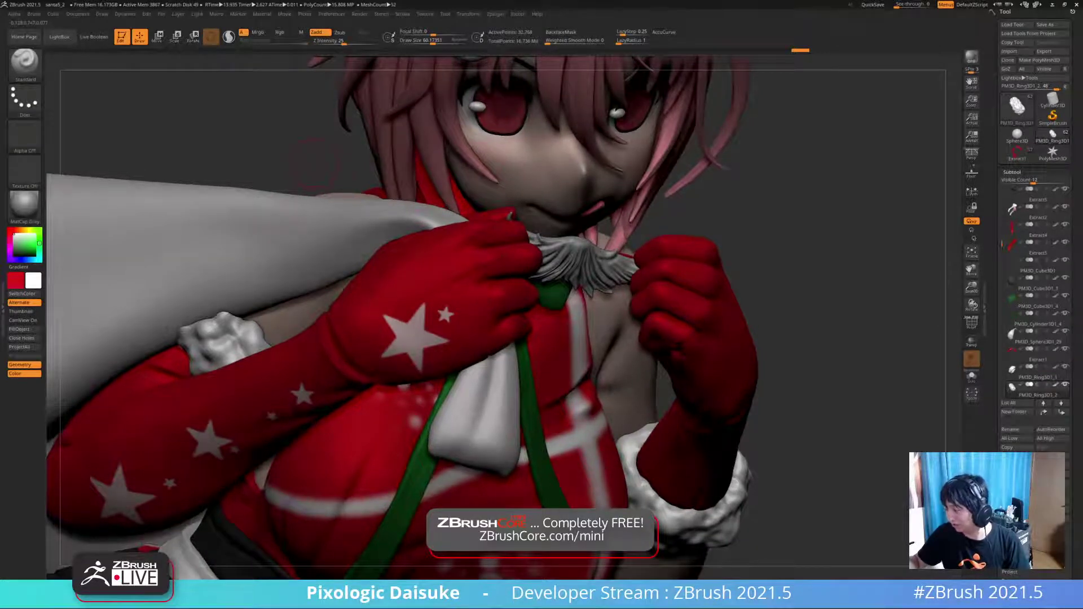
- Isolate the fur cuff PM3D_Ring3D1_2 again and refine the bumps and creases around it with the Standard brush
key(shift+s)
ctrl+right_drag(287, 254, 271, 237)
alt+drag(316, 395, 299, 451)
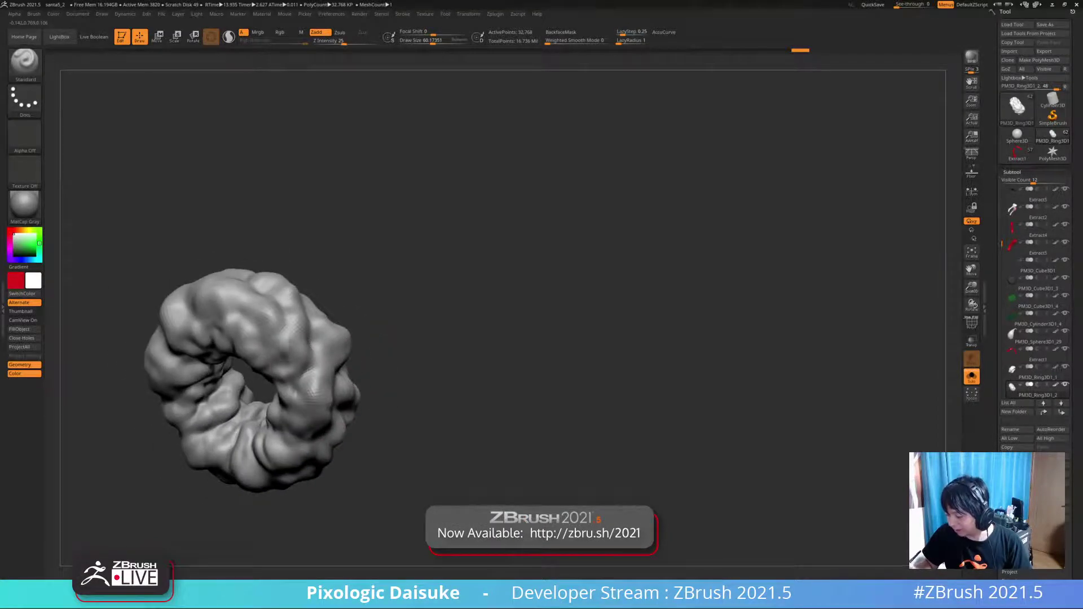
ctrl+right_drag(313, 338, 292, 356)
drag(291, 356, 303, 366)
mouse_move(303, 366)
ctrl+right_down()
mouse_move(307, 338)
mouse_move(312, 370)
mouse_move(339, 361)
mouse_move(298, 360)
mouse_move(287, 348)
mouse_move(265, 366)
mouse_move(286, 337)
mouse_move(316, 357)
mouse_move(308, 333)
mouse_move(305, 349)
ctrl+right_up()
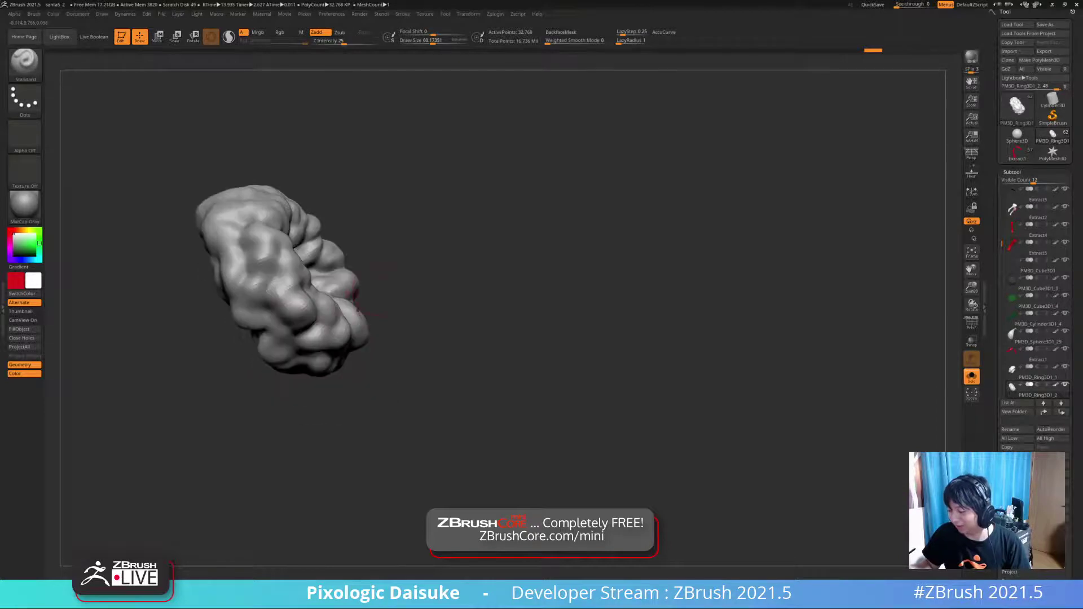
ctrl+right_drag(305, 350, 309, 364)
right_drag(275, 326, 289, 336)
- Show the whole character, select the other arm's fur cuff PM3D_Ring3D1_1 and examine it from several angles
click(971, 377)
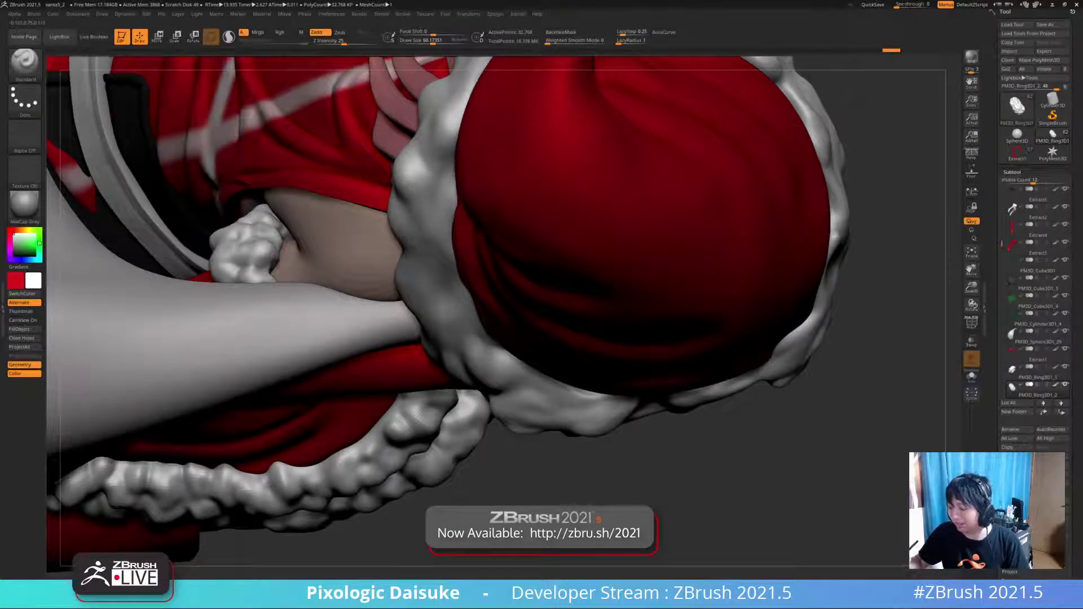
key(ctrl)
mouse_move(271, 242)
ctrl+right_down()
mouse_move(268, 174)
mouse_move(274, 234)
mouse_move(288, 147)
ctrl+right_up()
right_drag(499, 242, 314, 194)
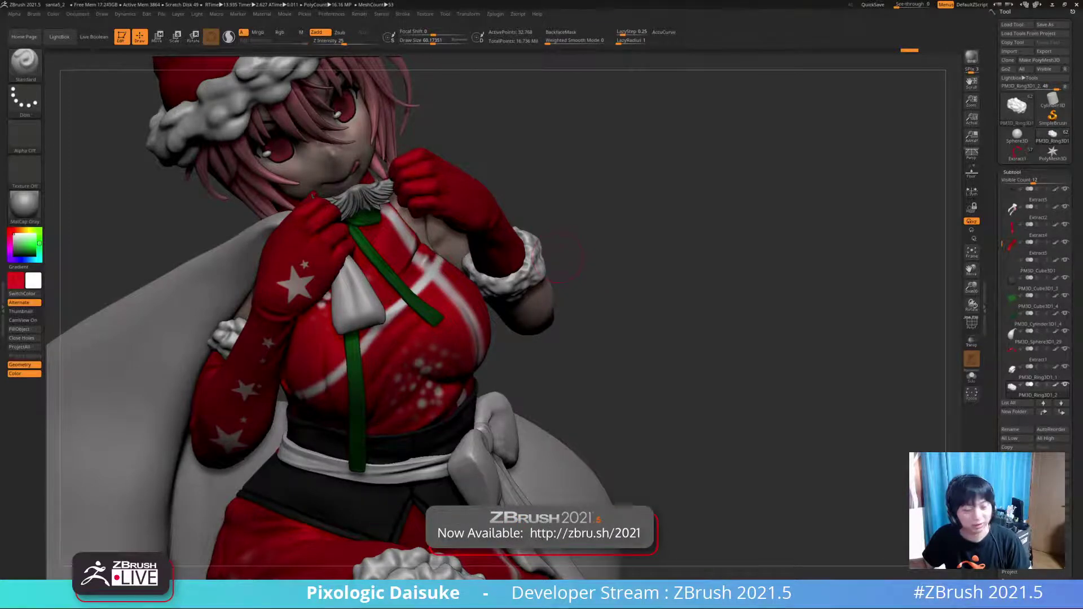
drag(561, 257, 544, 290)
alt+click(534, 271)
ctrl+right_drag(534, 270, 514, 271)
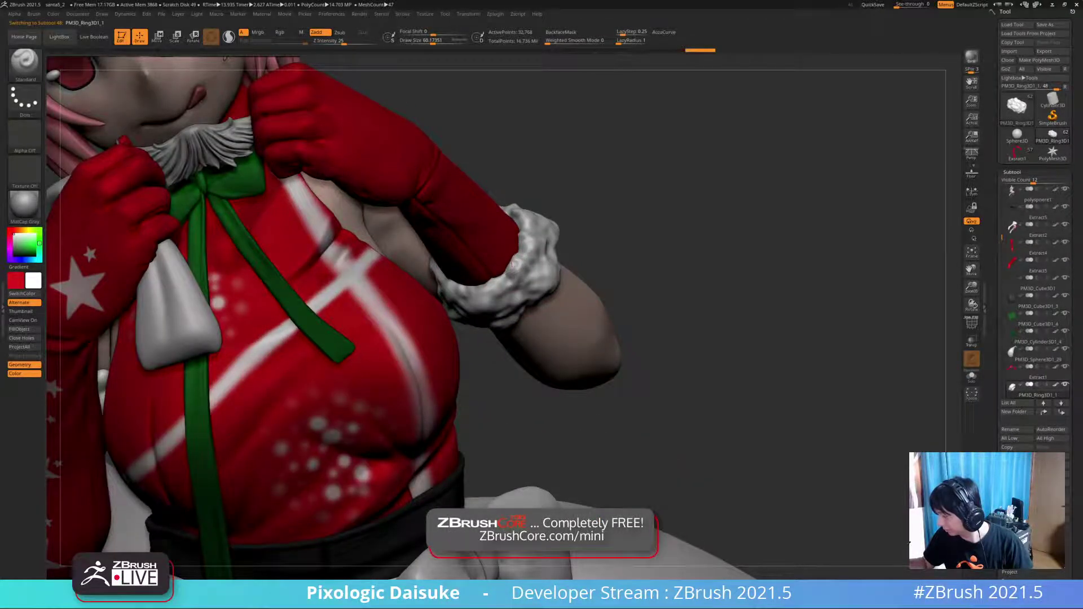
key(shift)
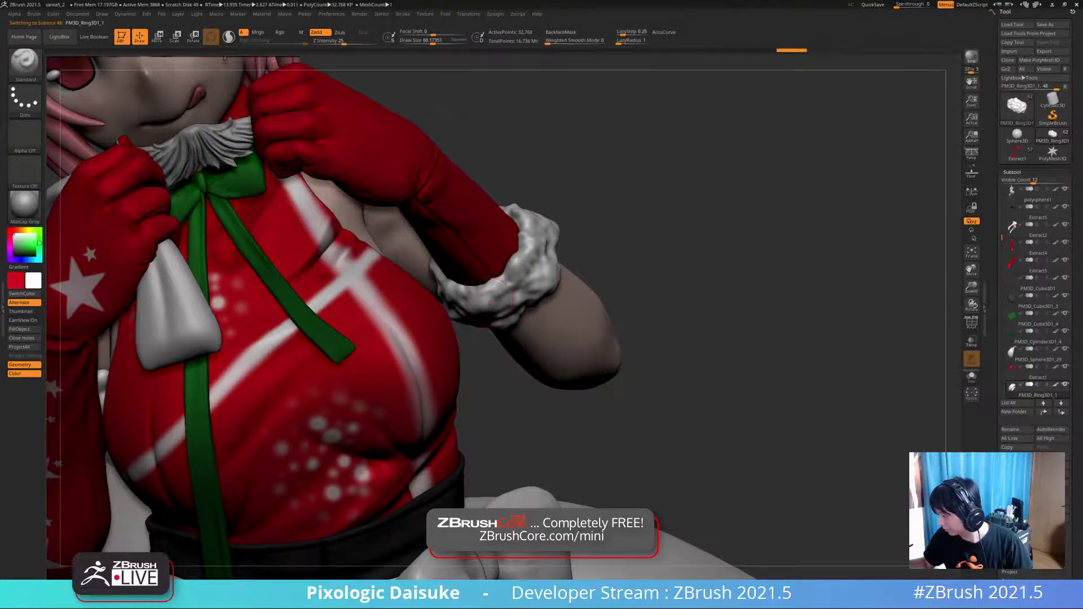
drag(700, 350, 604, 287)
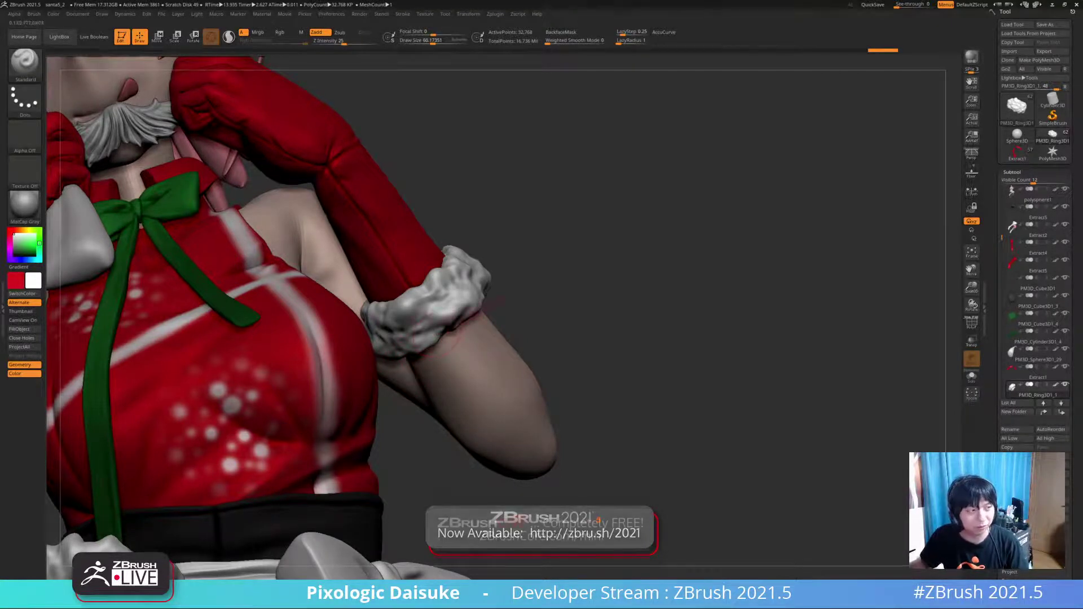
right_drag(451, 299, 490, 285)
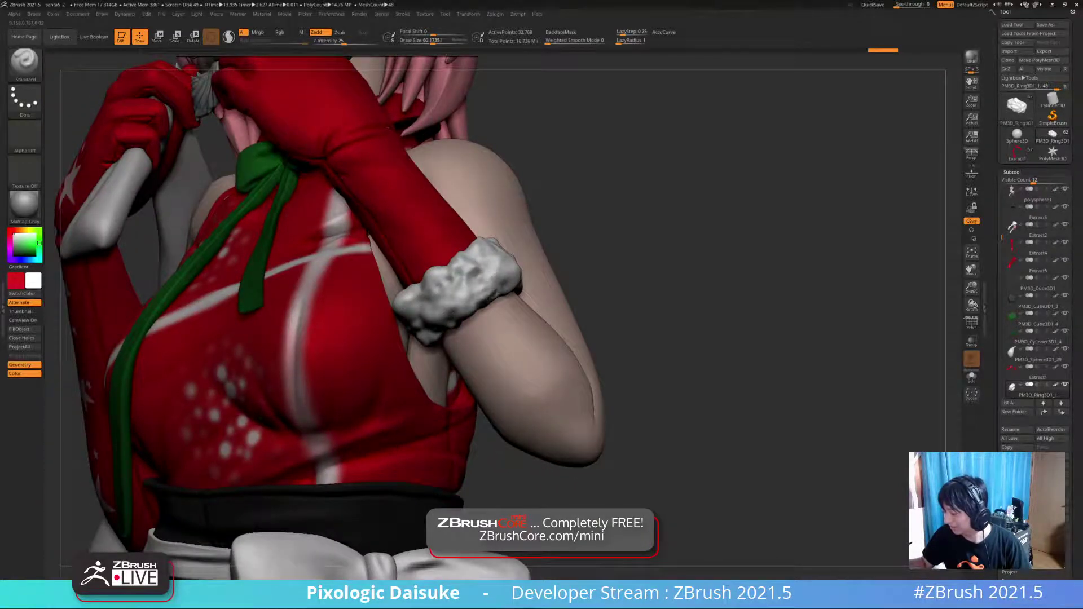
mouse_move(477, 282)
right_down()
mouse_move(462, 297)
mouse_move(481, 275)
mouse_move(482, 217)
right_up()
right_drag(485, 254, 586, 125)
- Select the skirt's fur trim extract2_copy4 and isolate it, framing the full loop
alt+click(321, 417)
alt+click(281, 273)
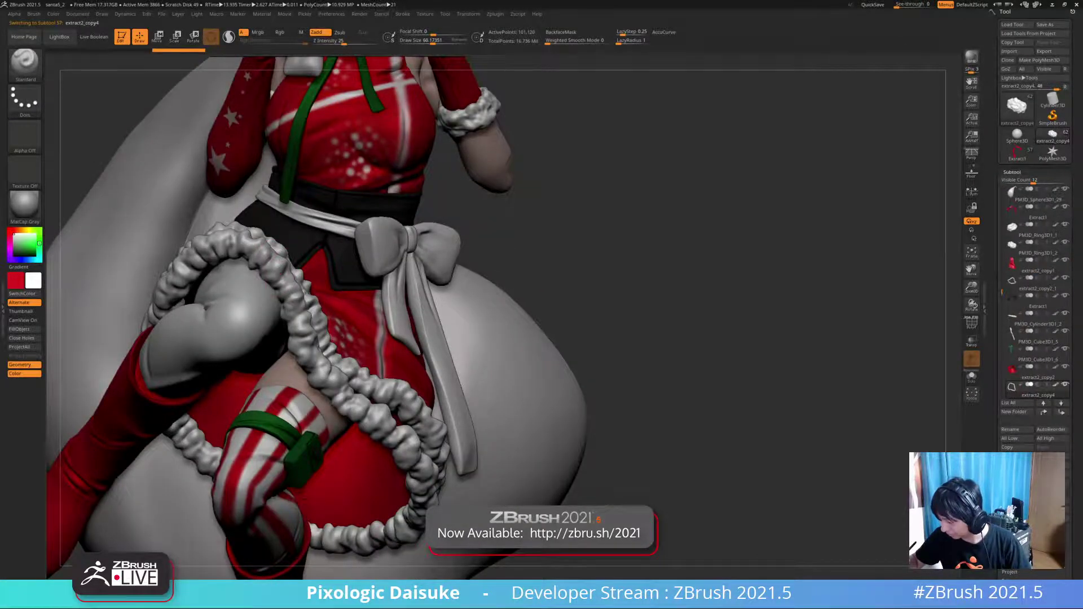
key(shift+s)
right_drag(291, 285, 338, 175)
ctrl+right_drag(338, 175, 346, 198)
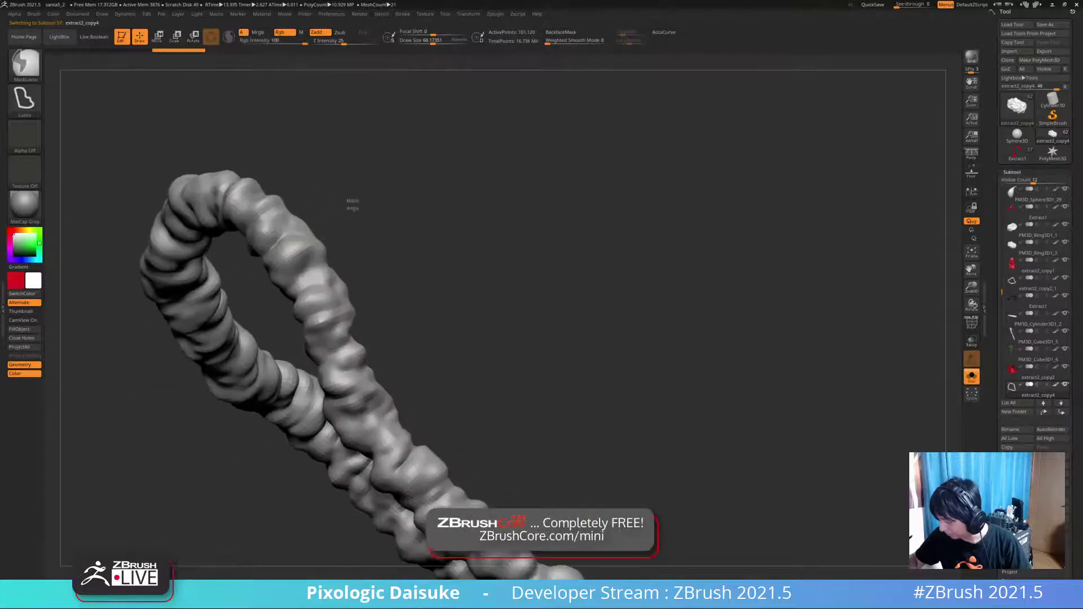
mouse_move(344, 415)
ctrl+right_down()
mouse_move(354, 383)
mouse_move(288, 251)
mouse_move(285, 208)
mouse_move(253, 133)
ctrl+right_up()
mouse_move(364, 303)
alt+right_down()
mouse_move(341, 255)
mouse_move(379, 300)
mouse_move(390, 244)
mouse_move(362, 248)
mouse_move(383, 280)
mouse_move(361, 217)
mouse_move(364, 285)
mouse_move(373, 271)
mouse_move(348, 255)
mouse_move(395, 279)
mouse_move(383, 302)
mouse_move(315, 280)
mouse_move(341, 322)
mouse_move(302, 317)
mouse_move(376, 295)
mouse_move(363, 291)
alt+right_up()
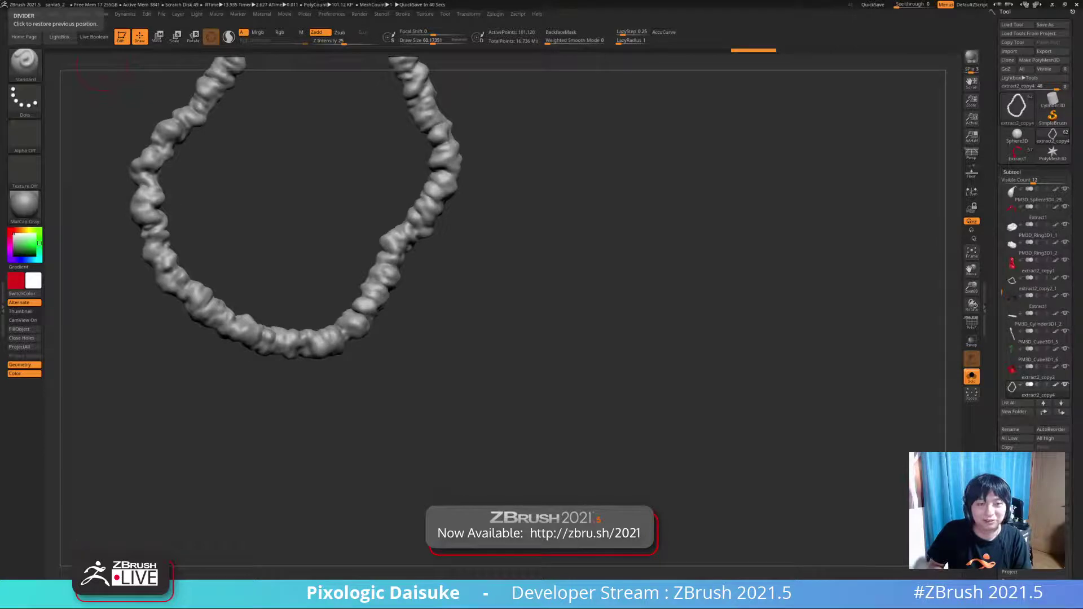
- Look at the Rotten Tomatoes page for Angels & Demons in the browser and return to ZBrush
drag(0, 176, 451, 0)
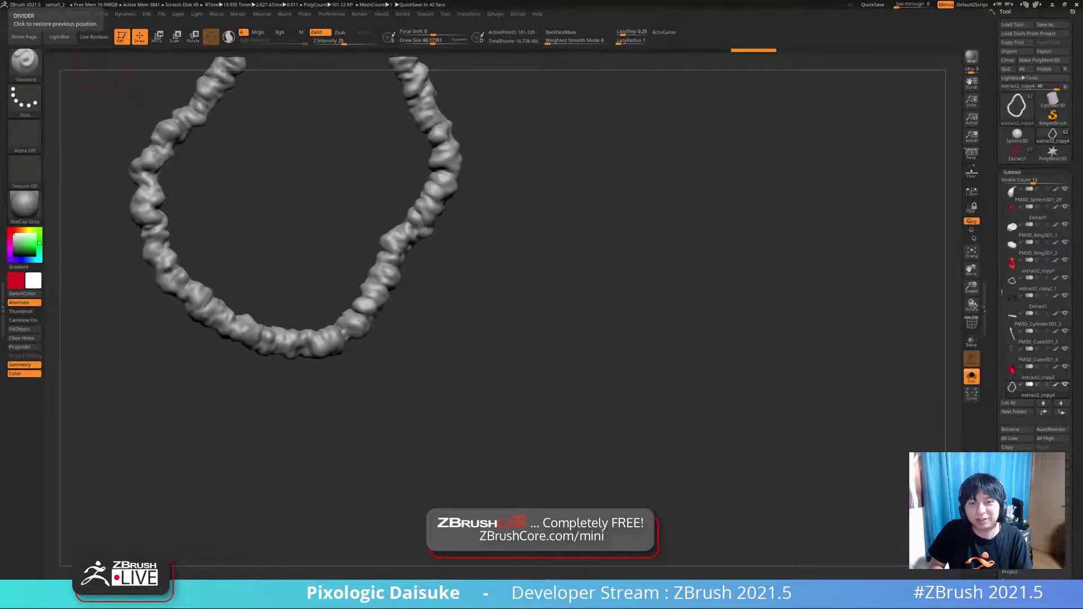
drag(0, 299, 609, 0)
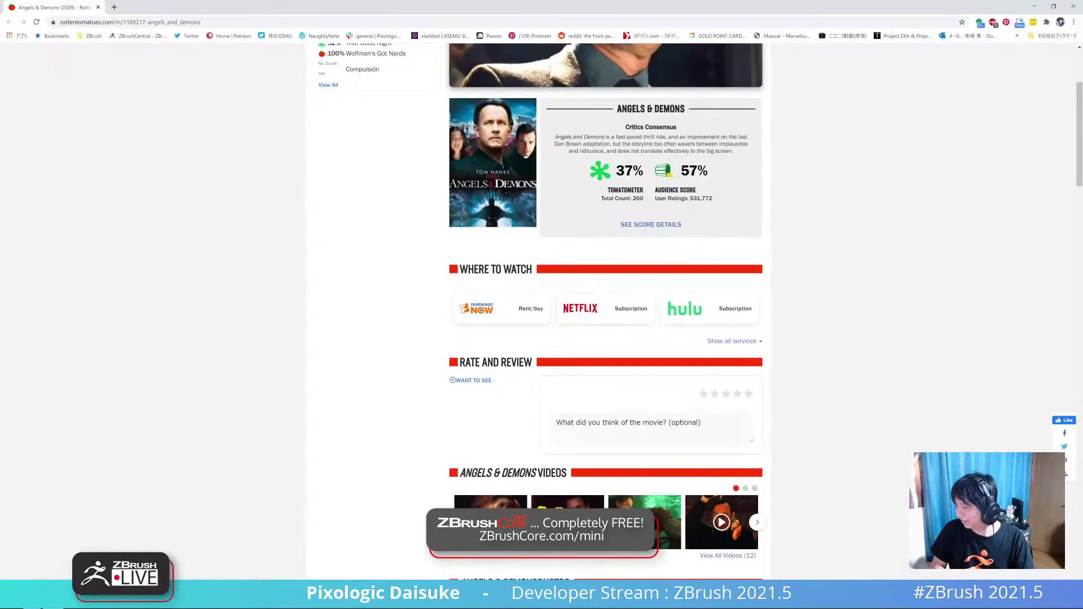
scroll(606, 305, up, 2)
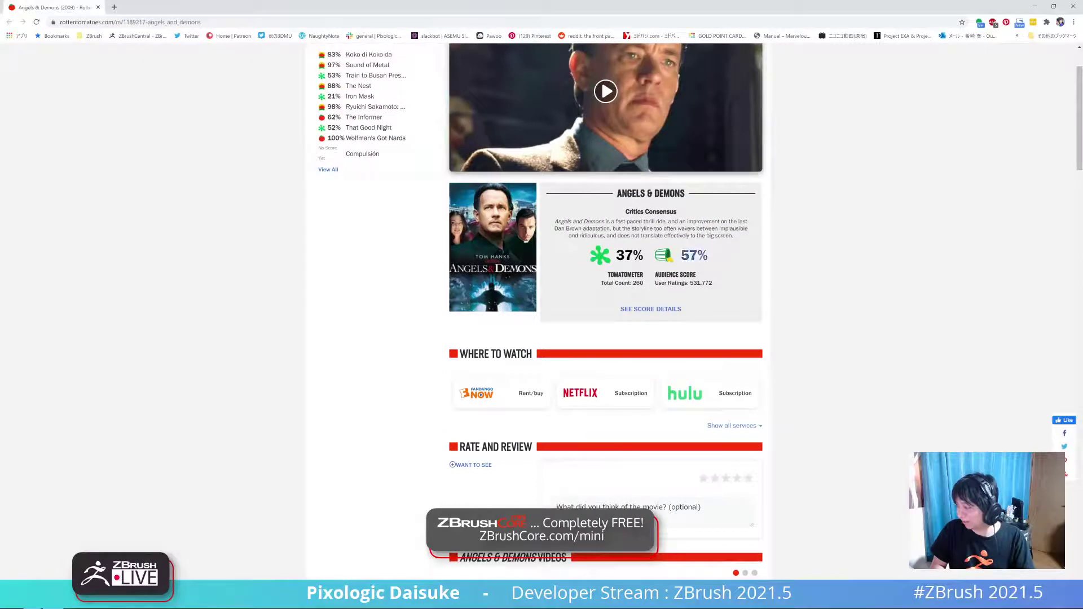
drag(610, 7, 0, 63)
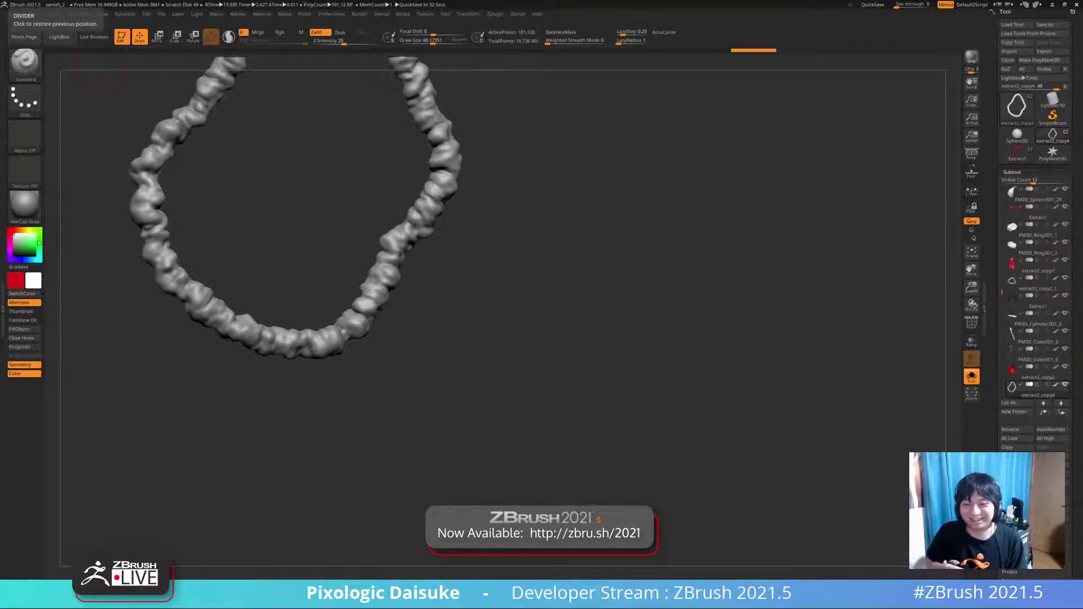
- Examine the bumpy surface of the isolated skirt trim extract2_copy4 up close and as a whole loop
drag(102, 65, 90, 150)
alt+drag(90, 150, 70, 231)
alt+drag(383, 244, 396, 212)
mouse_move(440, 169)
mouse_down()
mouse_move(394, 158)
mouse_move(414, 293)
mouse_move(416, 277)
mouse_up()
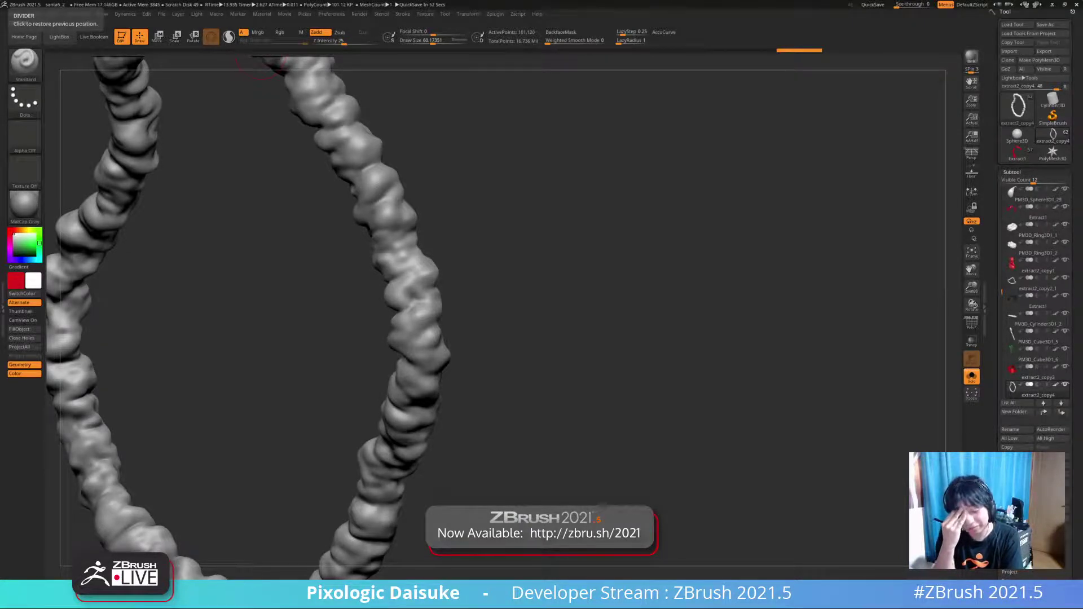
mouse_move(362, 226)
right_down()
mouse_move(367, 184)
mouse_move(387, 169)
right_up()
mouse_move(387, 169)
alt+right_down()
mouse_move(383, 204)
mouse_move(430, 190)
mouse_move(362, 175)
mouse_move(367, 201)
mouse_move(353, 227)
mouse_move(345, 189)
mouse_move(349, 223)
mouse_move(358, 195)
mouse_move(324, 202)
mouse_move(275, 160)
mouse_move(278, 173)
mouse_move(279, 155)
mouse_move(290, 175)
mouse_move(243, 181)
mouse_move(263, 155)
mouse_move(229, 186)
mouse_move(222, 175)
mouse_move(213, 182)
mouse_move(213, 204)
mouse_move(227, 173)
mouse_move(219, 220)
alt+right_up()
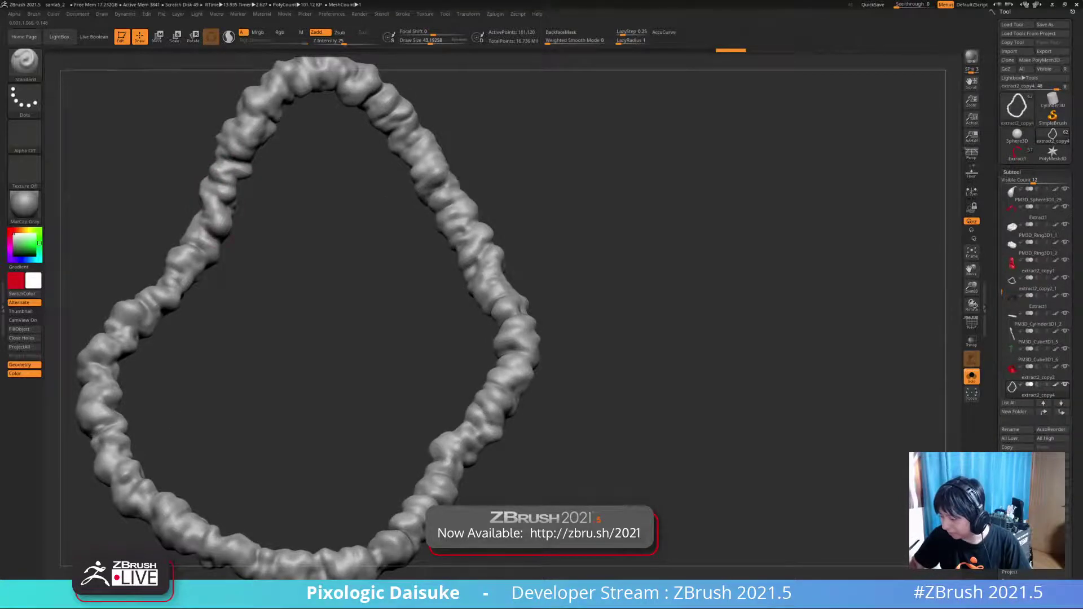
- Try to reshape the bumps at the left bend of the skirt trim and undo the stroke
mouse_move(201, 234)
ctrl+right_down()
mouse_move(209, 186)
mouse_move(215, 230)
mouse_move(208, 220)
mouse_move(248, 203)
mouse_move(221, 184)
mouse_move(207, 217)
mouse_move(221, 208)
mouse_move(217, 265)
mouse_move(209, 248)
mouse_move(218, 276)
ctrl+right_up()
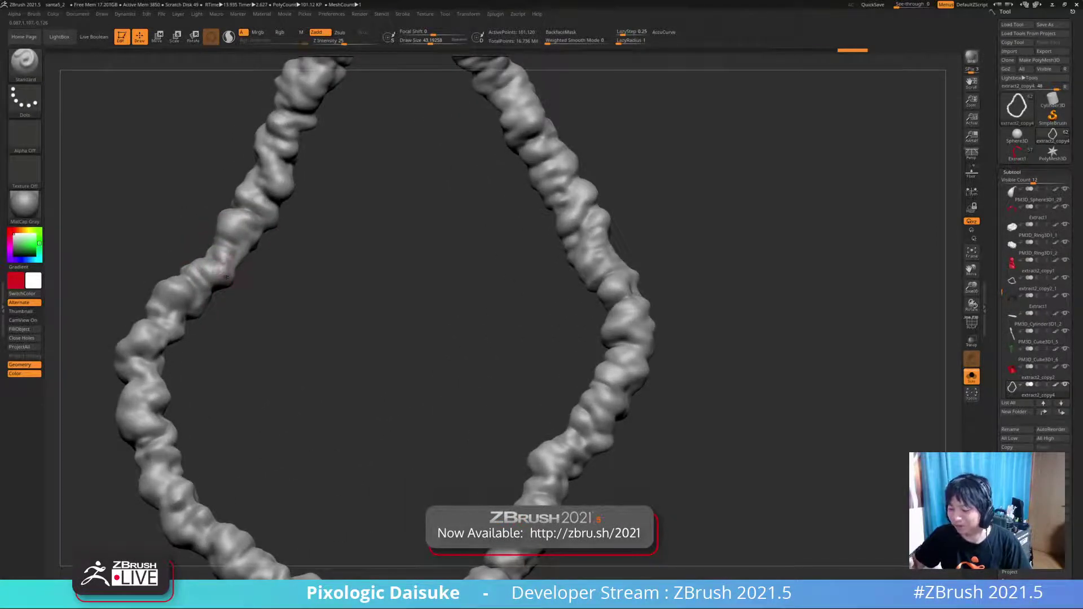
ctrl+right_drag(217, 273, 230, 243)
drag(217, 261, 207, 270)
alt+right_drag(204, 282, 209, 243)
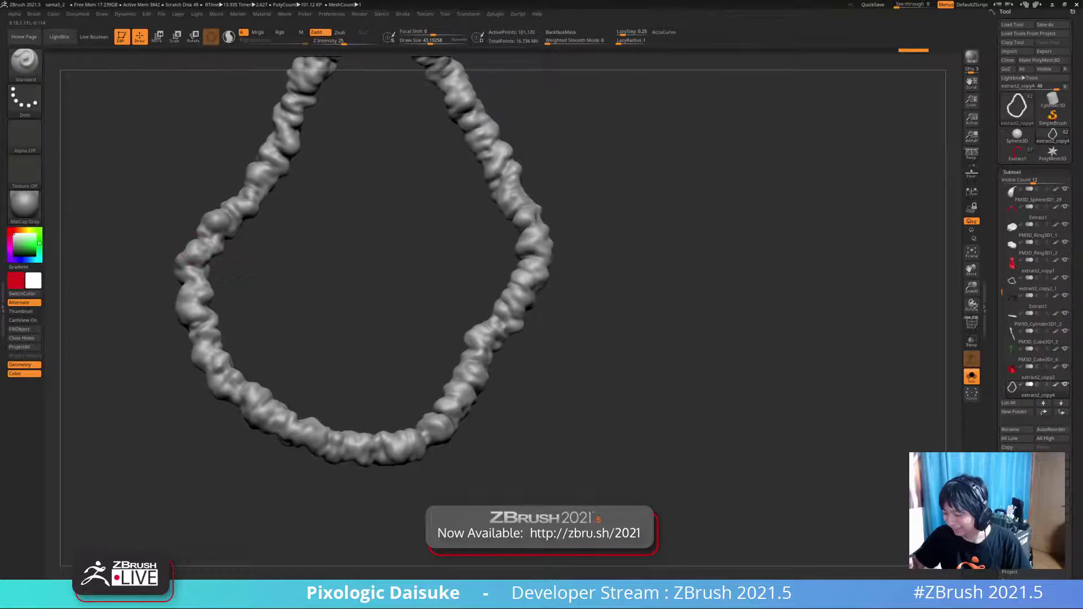
key(ctrl+z)
alt+right_drag(200, 259, 199, 249)
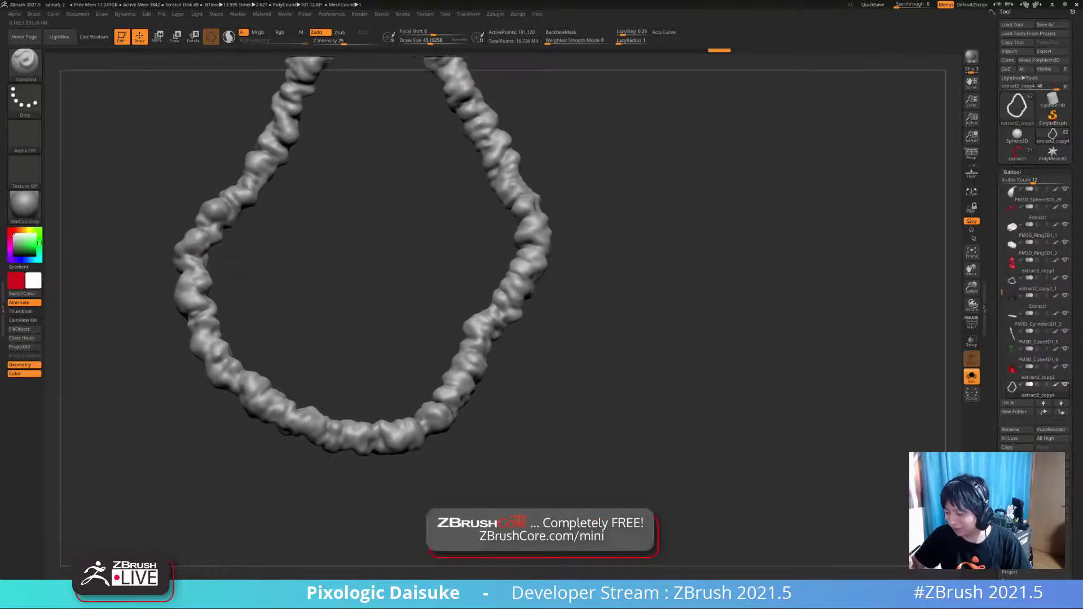
- Refine the bumps along the lower-left curve of the skirt trim with short Standard brush strokes
drag(207, 250, 205, 255)
mouse_move(210, 248)
ctrl+right_down()
mouse_move(205, 226)
mouse_move(191, 290)
ctrl+right_up()
drag(189, 275, 193, 285)
mouse_move(201, 285)
ctrl+right_down()
mouse_move(207, 249)
mouse_move(188, 292)
mouse_move(176, 273)
ctrl+right_up()
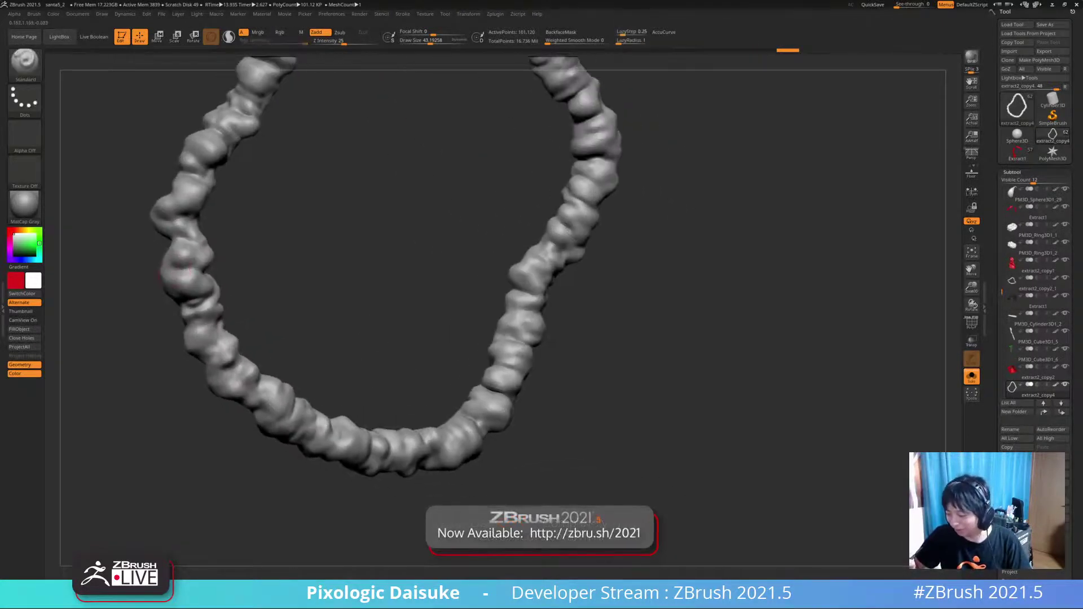
drag(172, 262, 176, 268)
ctrl+right_drag(180, 277, 176, 261)
drag(171, 245, 178, 257)
mouse_move(182, 271)
ctrl+right_down()
mouse_move(186, 234)
mouse_move(208, 355)
mouse_move(239, 235)
mouse_move(214, 274)
ctrl+right_up()
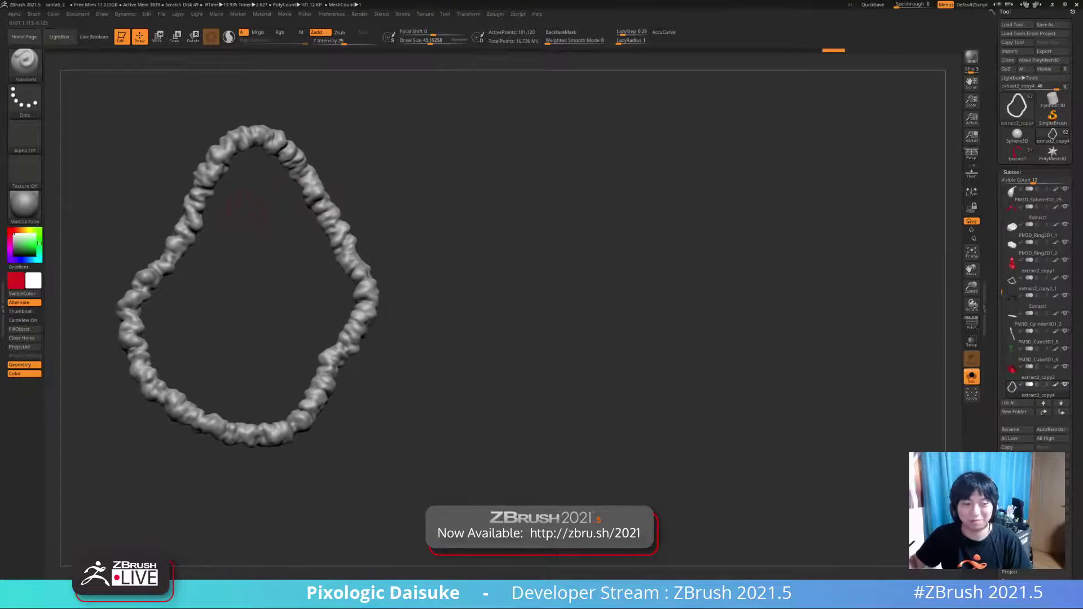
- Build up small bumps along the right side of the fur trim loop with the Standard brush
mouse_move(191, 212)
ctrl+right_down()
mouse_move(197, 259)
mouse_move(186, 202)
ctrl+right_up()
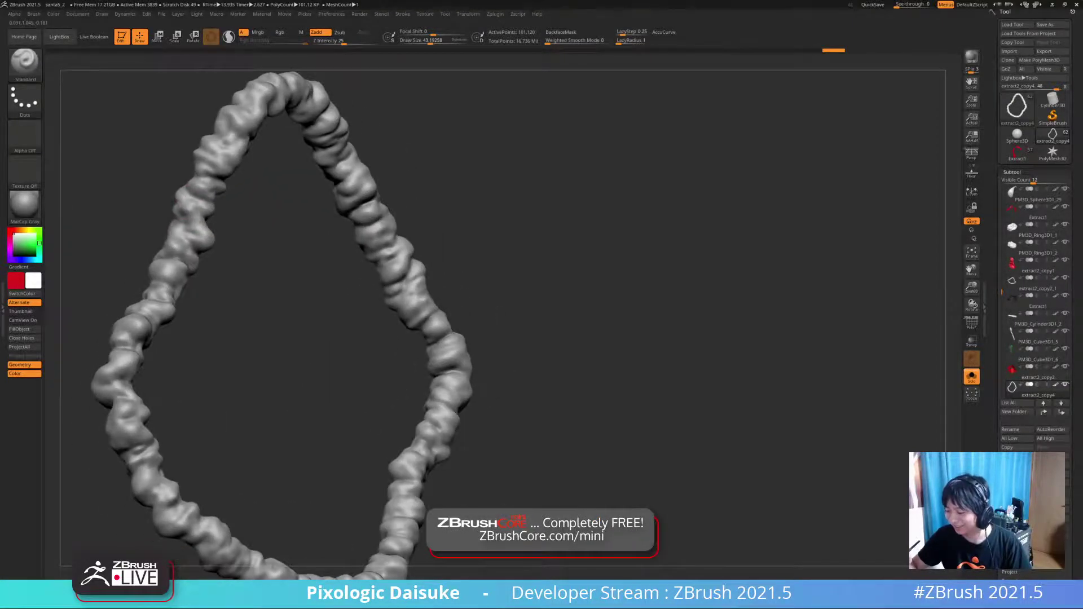
key(ctrl)
ctrl+right_drag(192, 206, 192, 184)
mouse_move(193, 184)
right_down()
mouse_move(237, 179)
mouse_move(205, 213)
right_up()
ctrl+right_drag(205, 213, 208, 180)
mouse_move(290, 145)
ctrl+right_down()
mouse_move(305, 135)
mouse_move(311, 148)
mouse_move(297, 147)
mouse_move(314, 149)
mouse_move(324, 223)
mouse_move(322, 187)
mouse_move(299, 175)
mouse_move(318, 228)
ctrl+right_up()
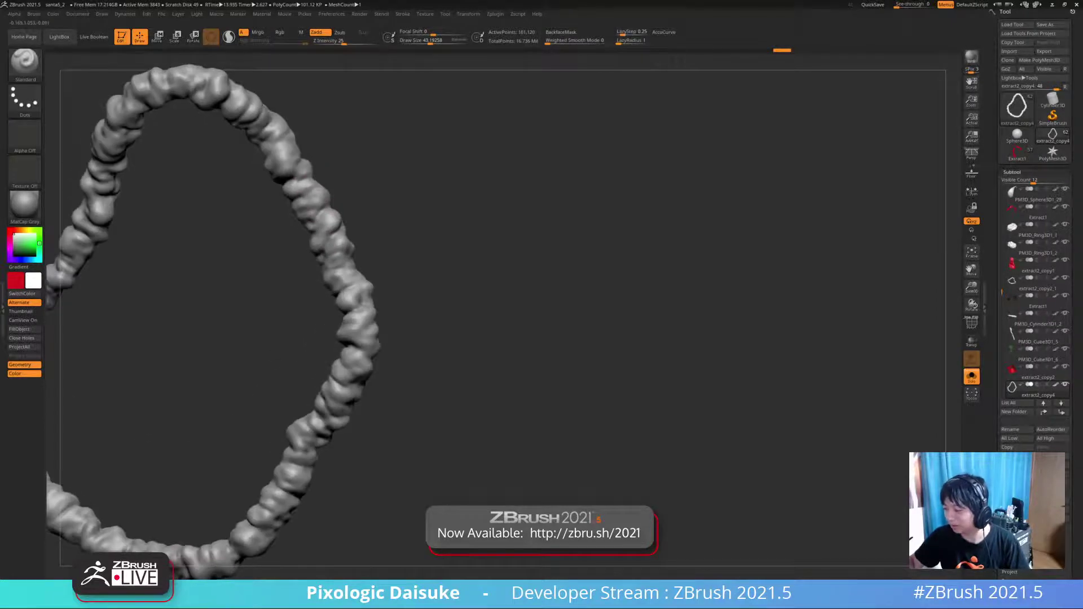
mouse_move(316, 189)
right_down()
mouse_move(336, 233)
mouse_move(329, 260)
right_up()
click(334, 241)
click(334, 245)
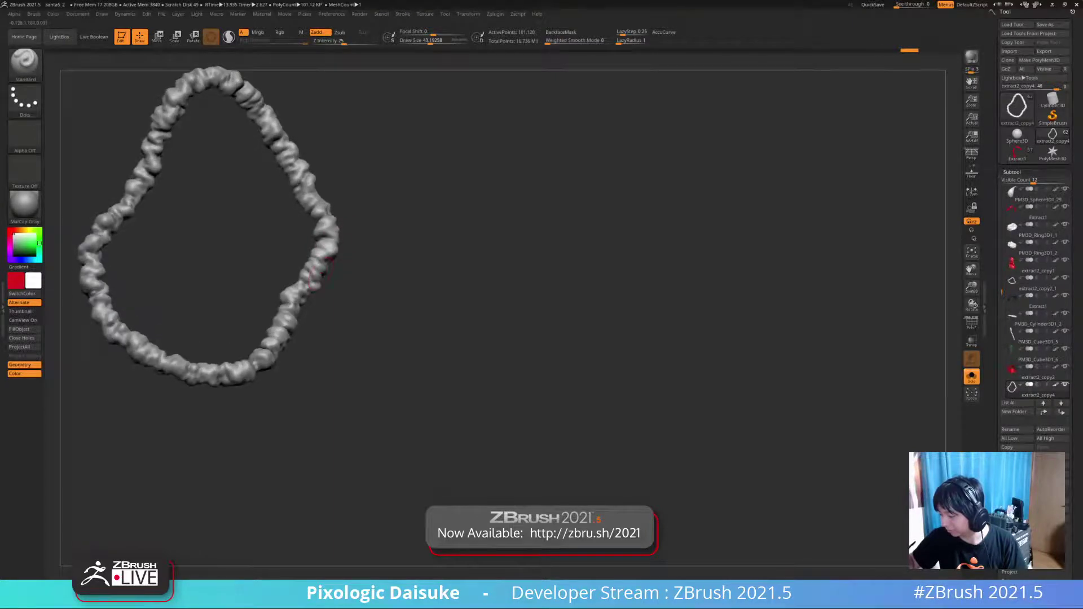
drag(320, 278, 319, 272)
mouse_move(319, 272)
right_down()
mouse_move(318, 257)
mouse_move(320, 271)
mouse_move(301, 270)
right_up()
click(296, 299)
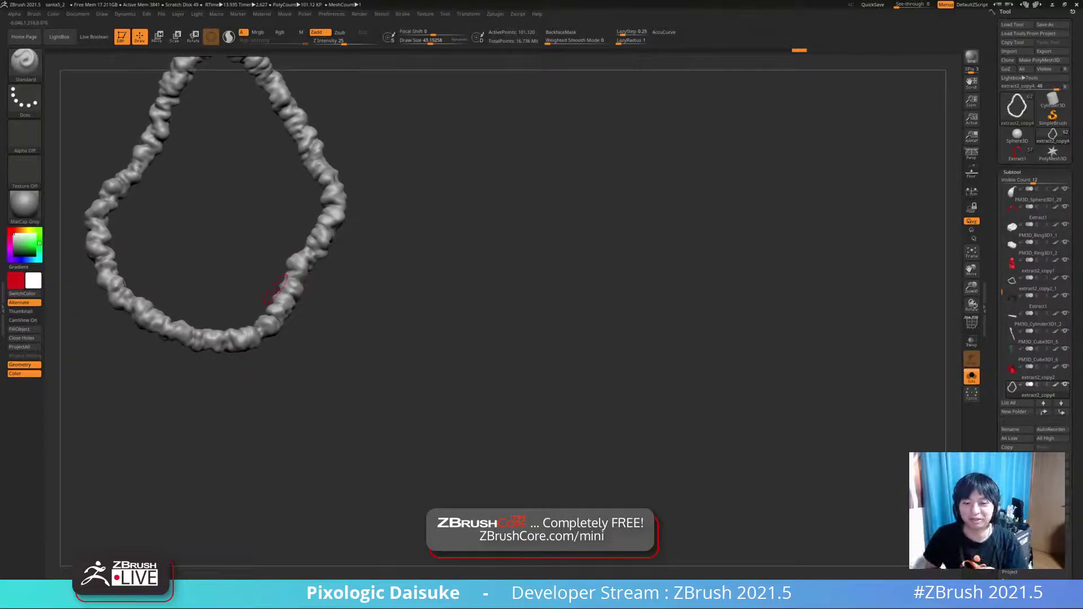
- Choose the Standard brush and sculpt the bumps along the bottom curve of the skirt trim
ctrl+right_drag(213, 333, 234, 347)
mouse_move(234, 347)
ctrl+right_down()
mouse_move(228, 313)
mouse_move(230, 349)
ctrl+right_up()
key(b)
key(s)
key(t)
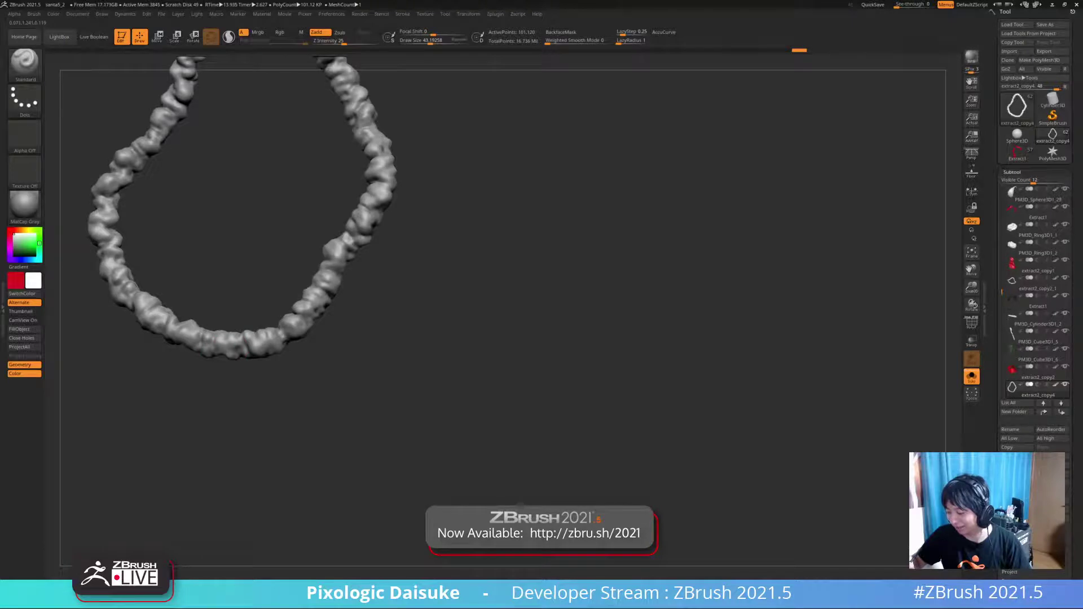
drag(234, 354, 231, 340)
mouse_move(243, 344)
ctrl+right_down()
mouse_move(292, 282)
mouse_move(261, 298)
mouse_move(285, 319)
mouse_move(254, 320)
ctrl+right_up()
drag(248, 335, 252, 330)
mouse_move(252, 330)
ctrl+right_down()
mouse_move(257, 299)
mouse_move(265, 338)
mouse_move(244, 341)
ctrl+right_up()
drag(243, 340, 246, 333)
- Show the whole character again, select the second skirt fur trim extract2_copy2_1 and check it within the full figure
mouse_move(246, 333)
ctrl+right_down()
mouse_move(305, 254)
mouse_move(310, 218)
ctrl+right_up()
mouse_move(310, 218)
ctrl+right_down()
mouse_move(350, 213)
mouse_move(339, 249)
mouse_move(373, 243)
ctrl+right_up()
key(alt+s)
alt+click(218, 242)
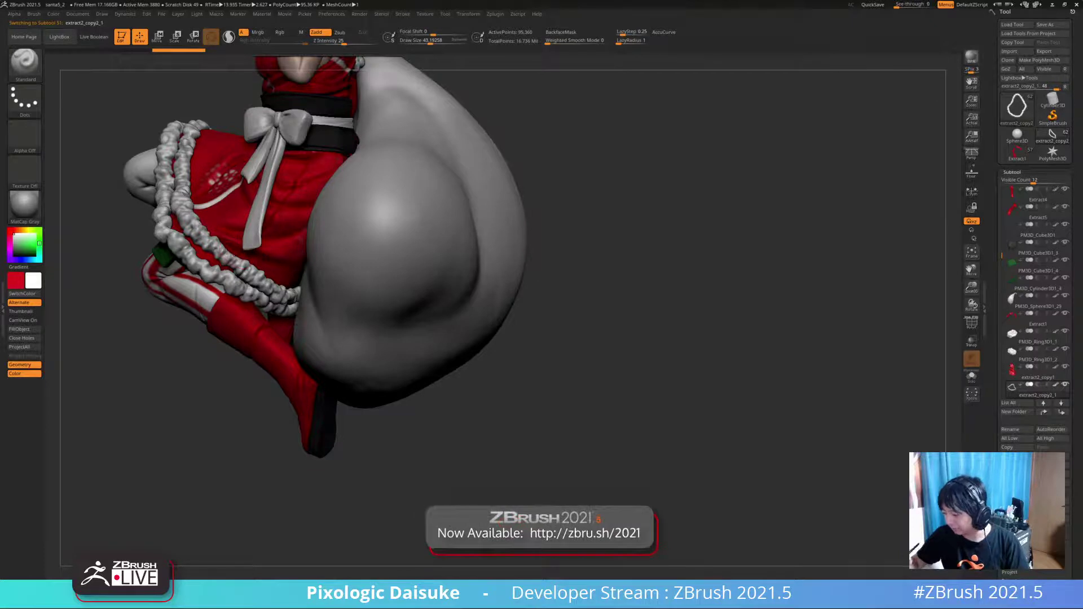
click(218, 242)
mouse_move(219, 242)
ctrl+right_down()
mouse_move(218, 293)
mouse_move(224, 248)
ctrl+right_up()
drag(638, 316, 706, 294)
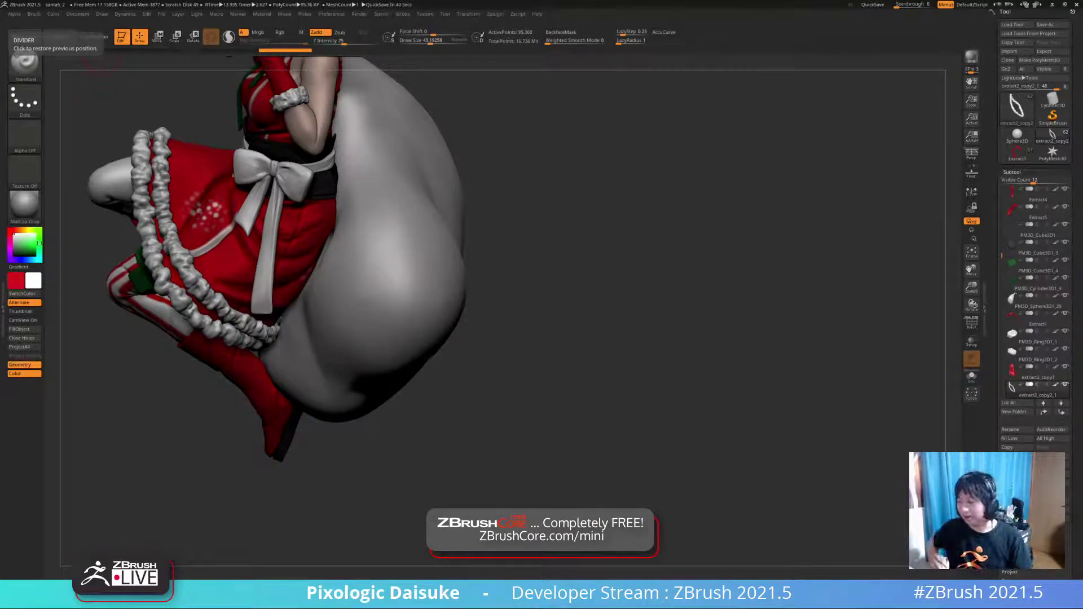
drag(102, 56, 228, 130)
alt+click(228, 269)
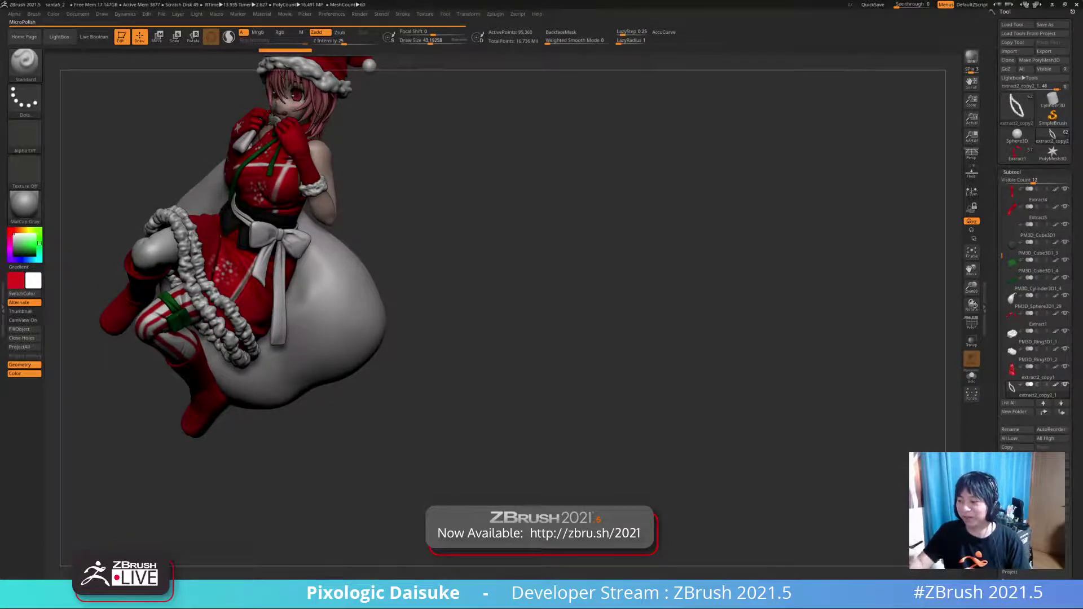
- Select the red skirt extract2_copy1, choose the SnakeHook brush and check the figure from several sides
key(b)
key(b)
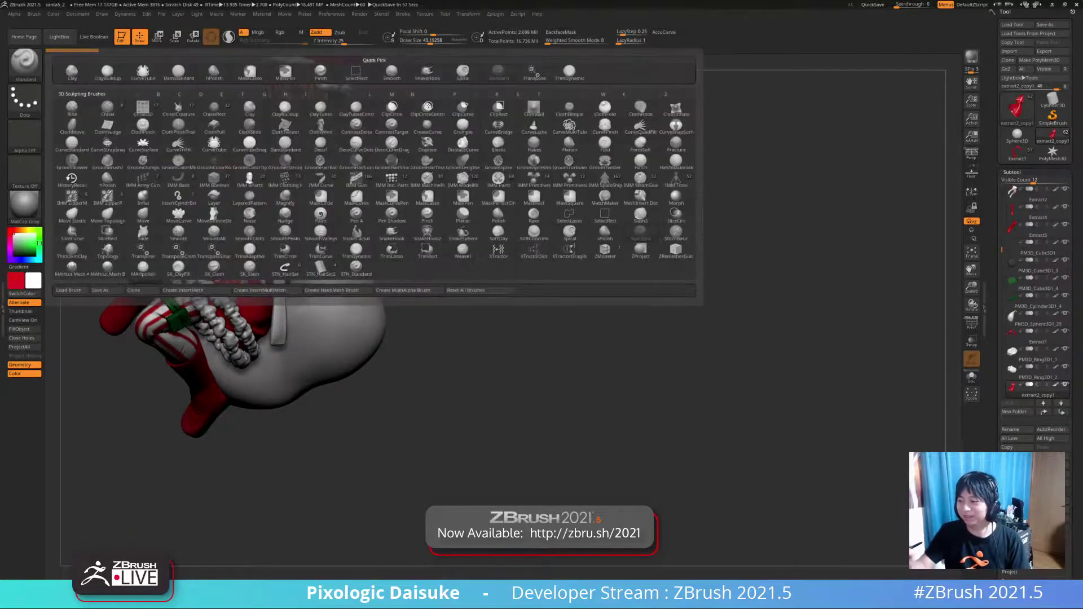
key(s)
key(h)
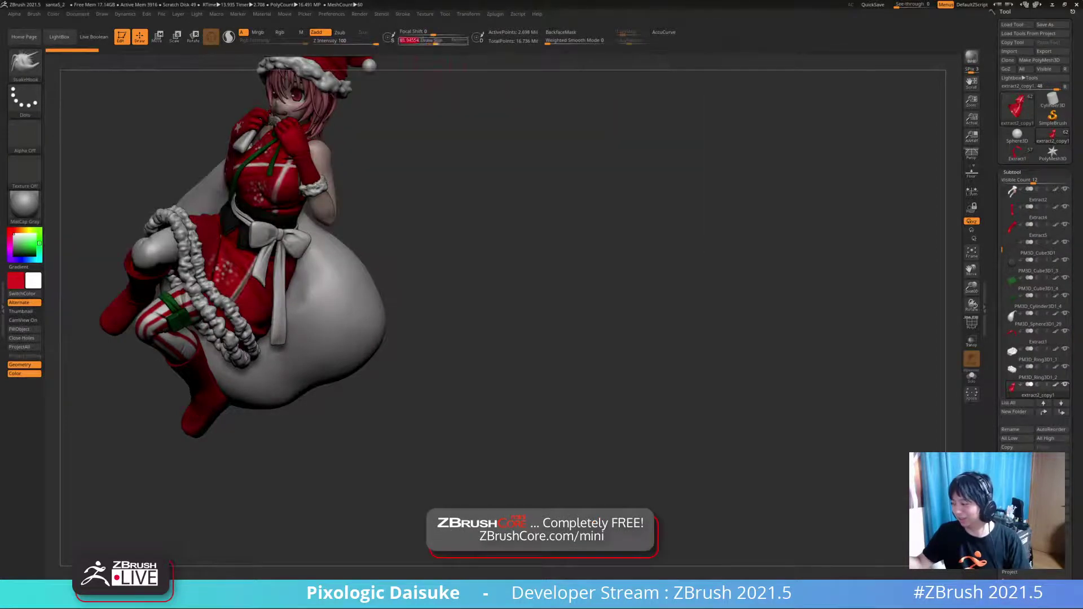
drag(508, 271, 468, 271)
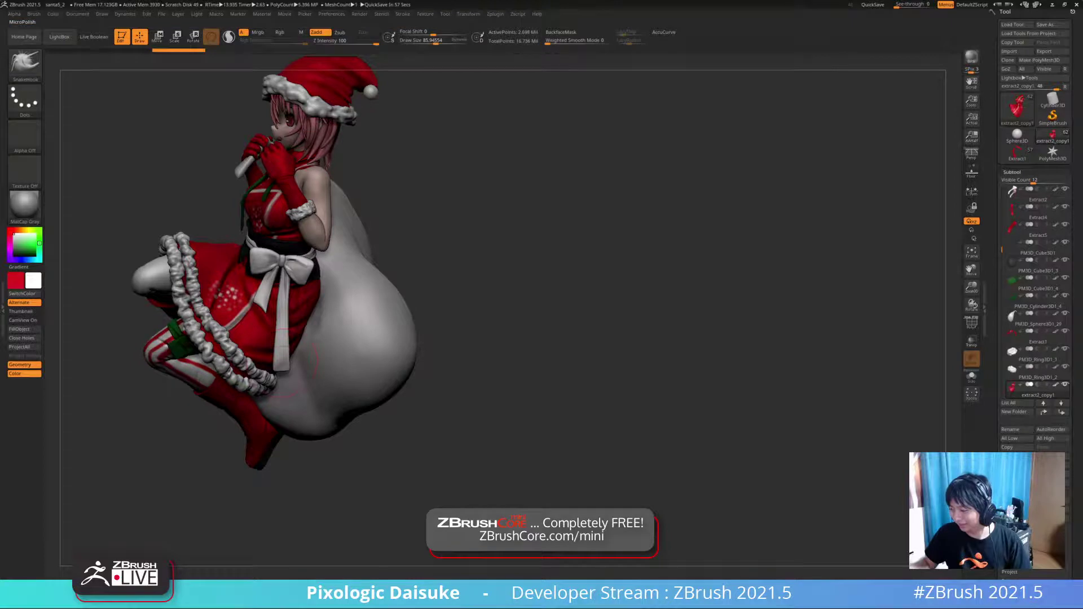
right_drag(284, 364, 404, 327)
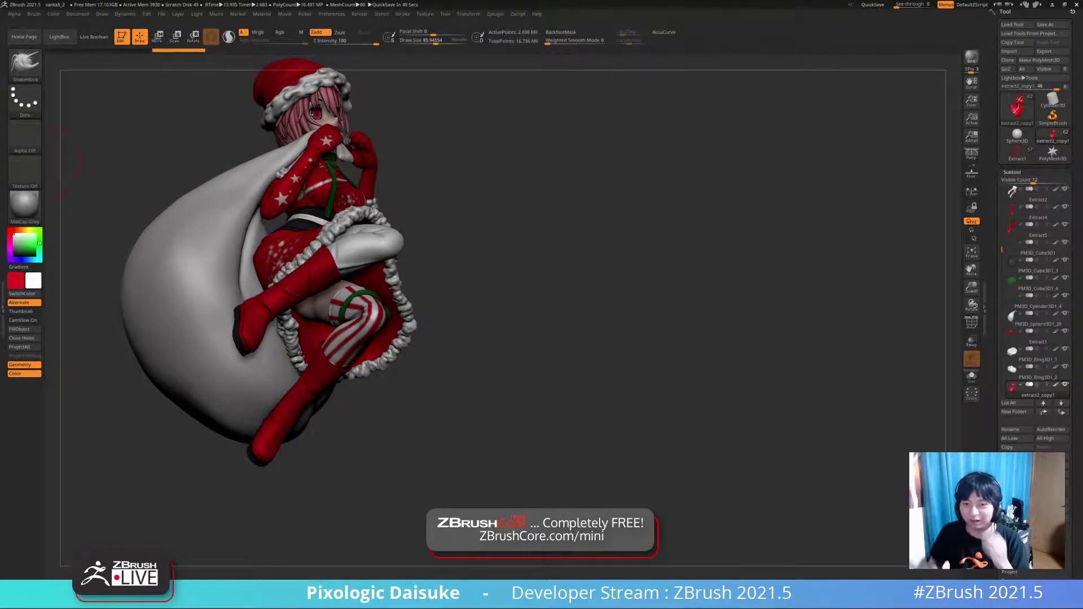
drag(45, 163, 8, 194)
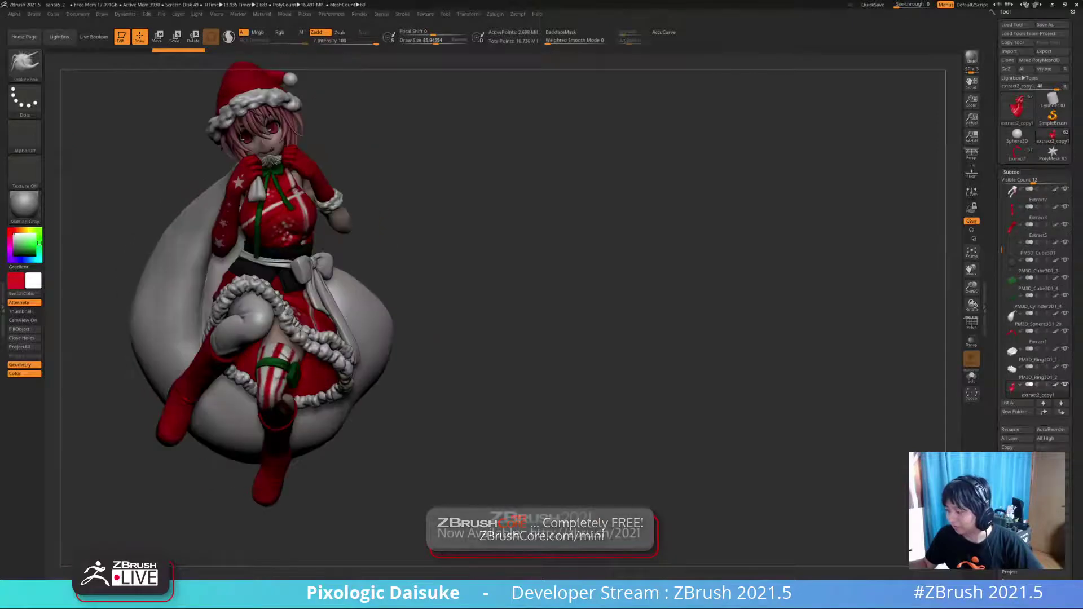
alt+drag(467, 271, 473, 286)
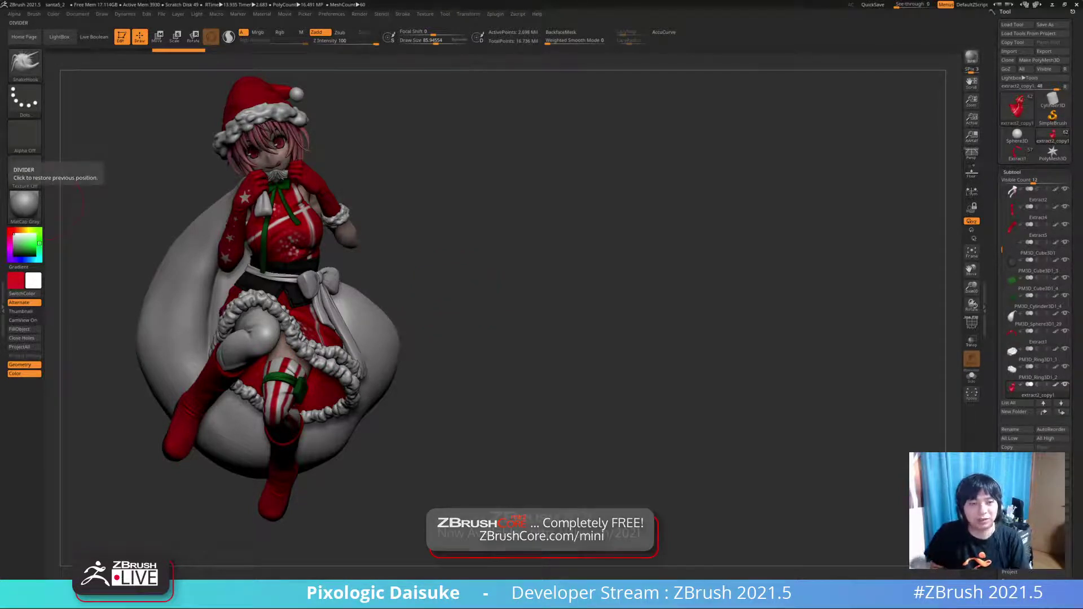
- Switch to the web browser and look through the Wikipedia article on Pale Cocoon
key(w)
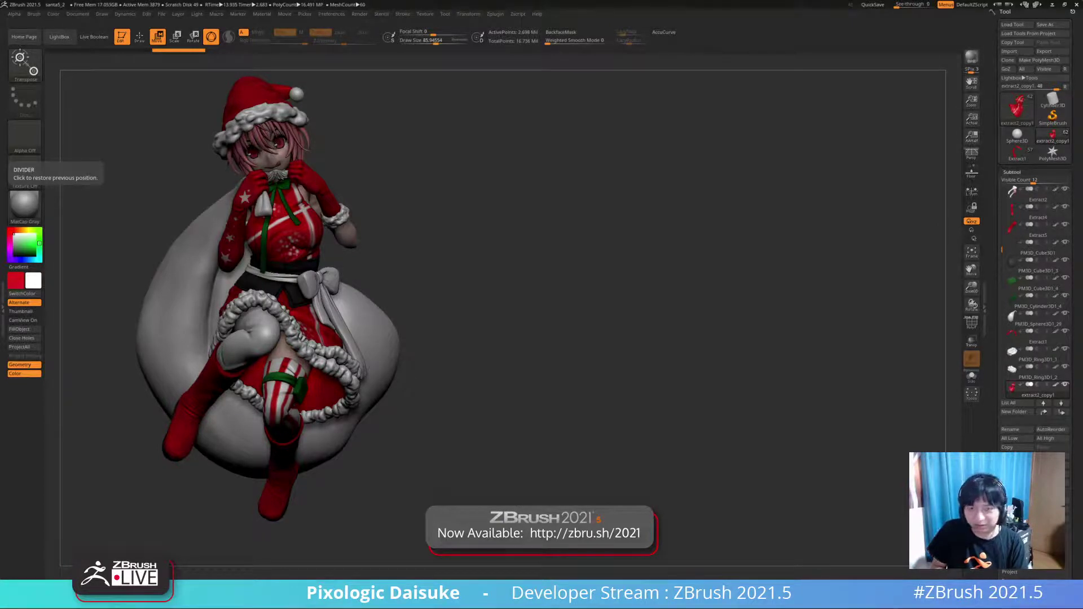
drag(0, 320, 339, 0)
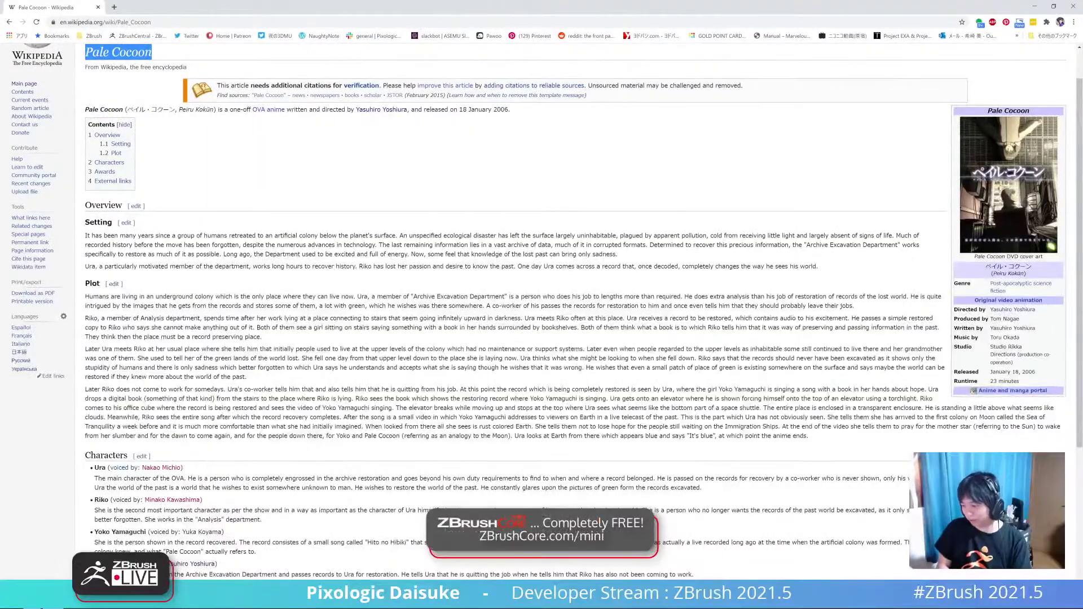
scroll(542, 310, down, 1)
scroll(542, 310, down, 5)
scroll(541, 311, up, 7)
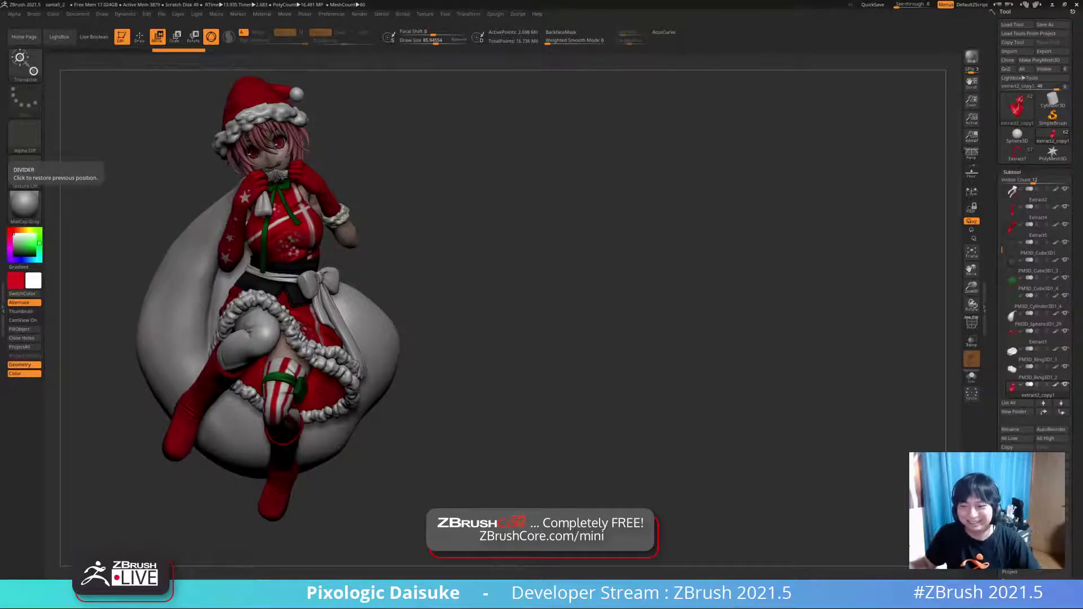
drag(565, 282, 523, 295)
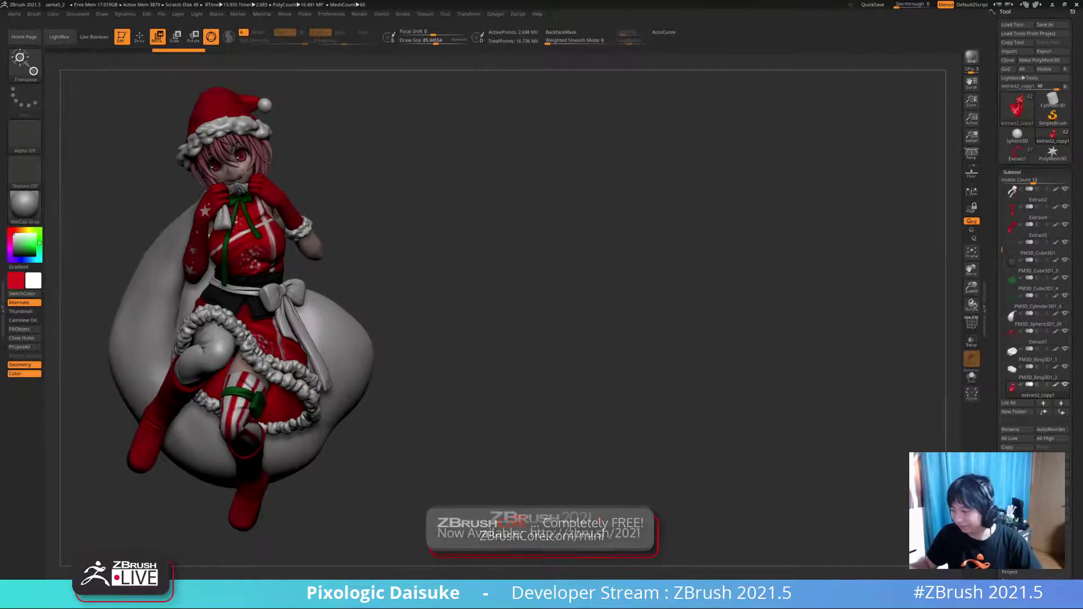
click(972, 377)
click(971, 377)
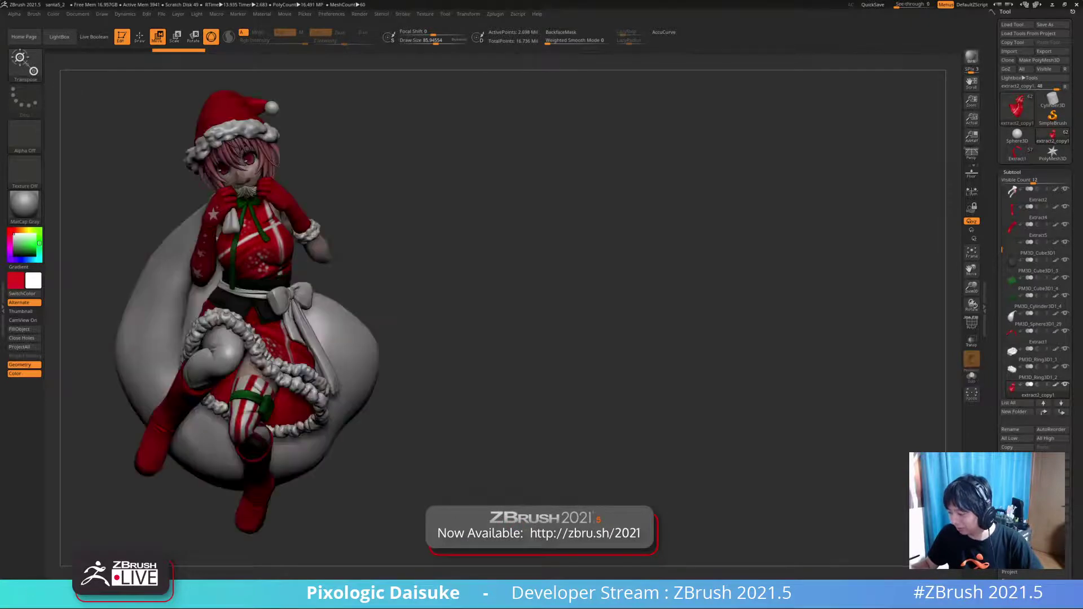
alt+drag(564, 282, 491, 305)
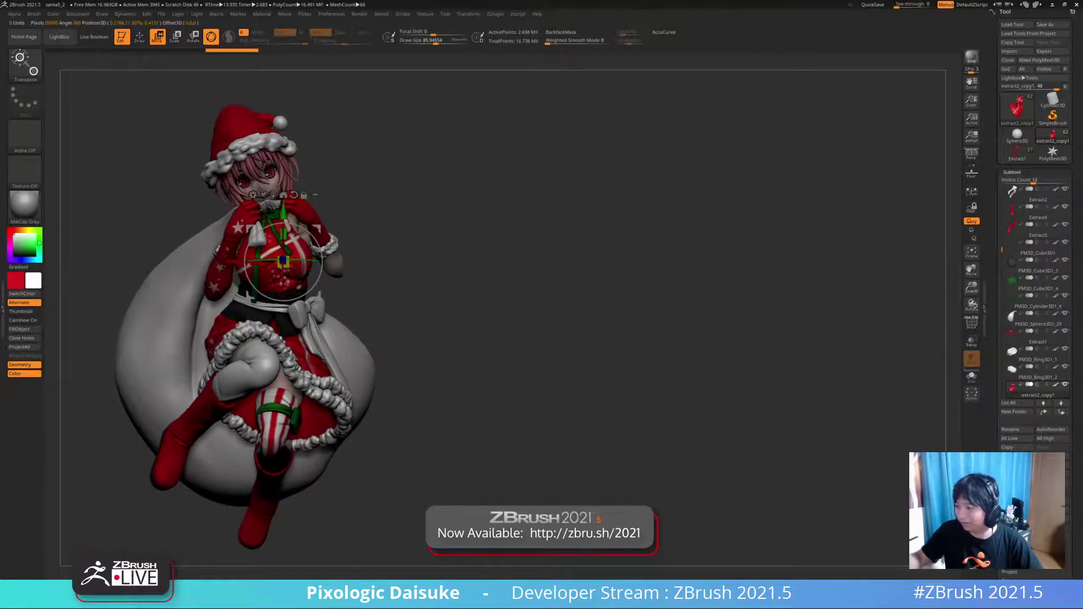
key(q)
drag(508, 310, 648, 298)
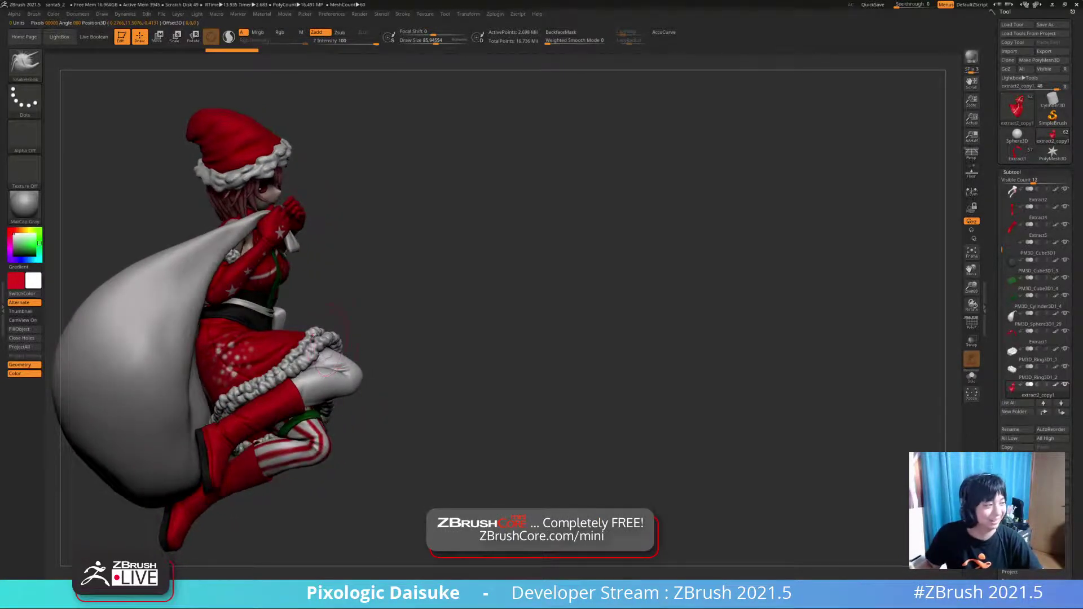
- Select the skirt fur trim extract2_copy2_1 and choose the Inflat brush
mouse_move(367, 416)
mouse_down()
mouse_move(237, 429)
mouse_move(366, 421)
mouse_up()
alt+click(319, 338)
mouse_move(319, 338)
ctrl+right_down()
mouse_move(311, 362)
mouse_move(325, 313)
mouse_move(308, 342)
mouse_move(316, 338)
ctrl+right_up()
click(25, 63)
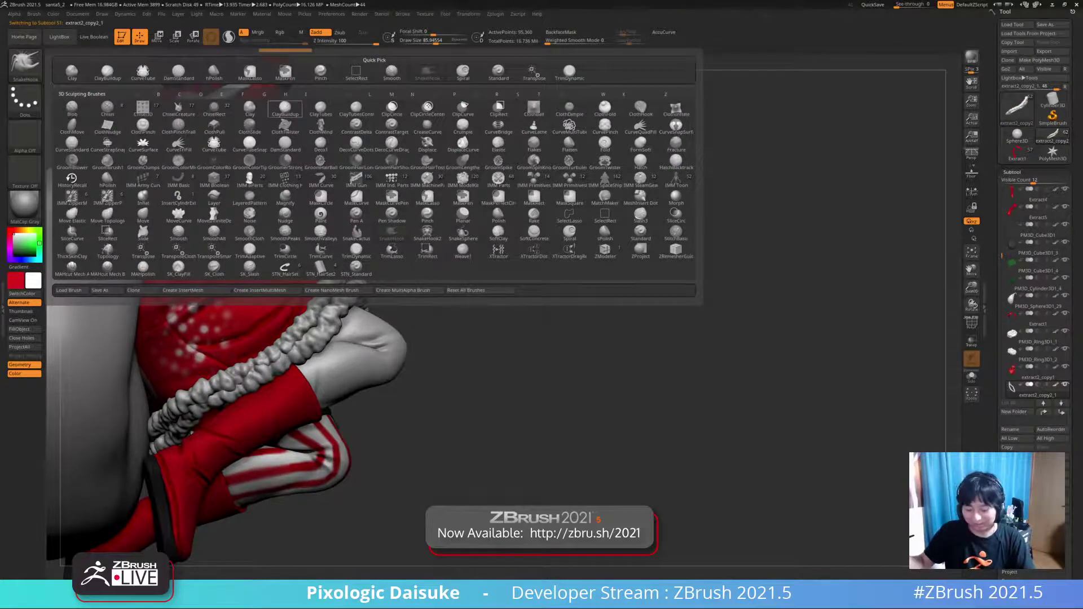
key(i)
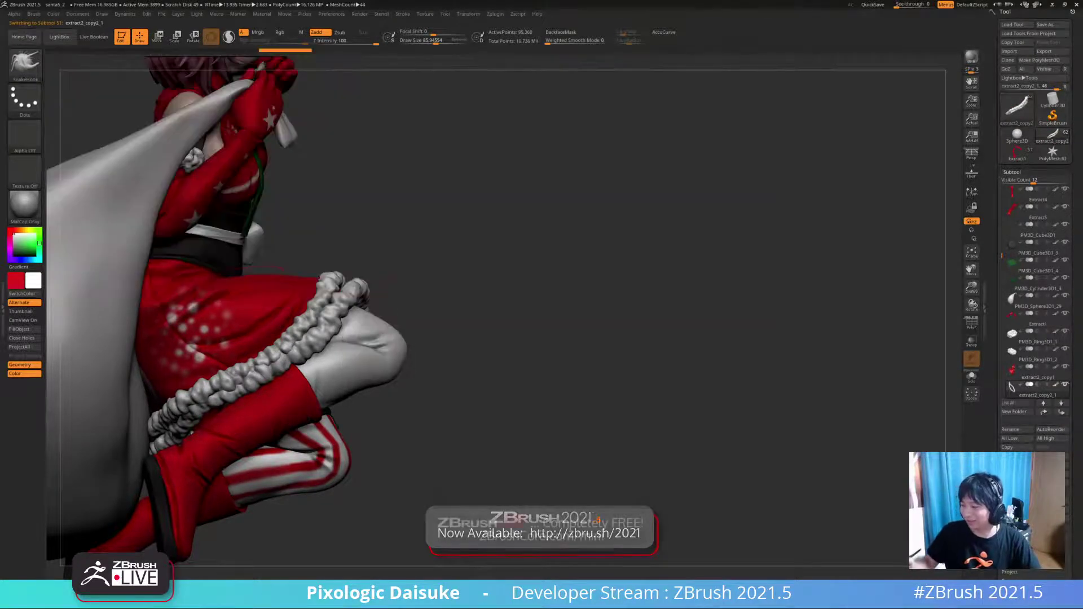
click(25, 64)
click(142, 197)
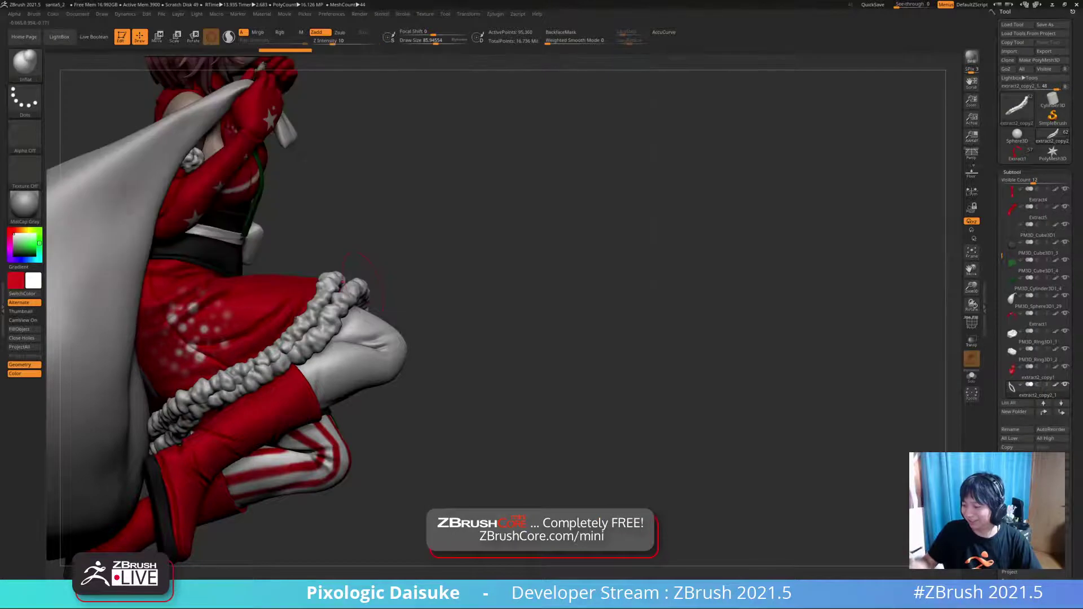
- Isolate the fur trim and swell the bumps along the left side of its loop with the Inflat brush
key(shift+alt+s)
mouse_move(304, 327)
right_down()
mouse_move(299, 398)
mouse_move(327, 414)
right_up()
mouse_move(297, 312)
right_down()
mouse_move(230, 373)
mouse_move(218, 344)
mouse_move(259, 331)
mouse_move(222, 347)
mouse_move(254, 347)
mouse_move(214, 350)
mouse_move(265, 356)
mouse_move(212, 344)
mouse_move(226, 339)
mouse_move(237, 369)
mouse_move(269, 361)
mouse_move(273, 318)
mouse_move(276, 360)
mouse_move(308, 351)
right_up()
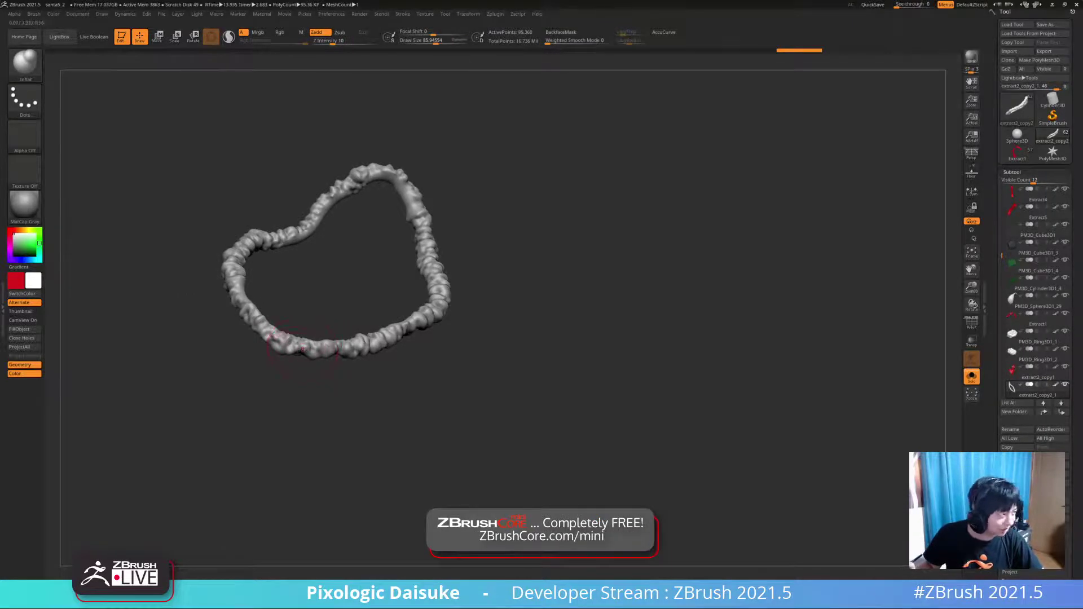
mouse_move(300, 346)
right_down()
mouse_move(275, 355)
mouse_move(243, 282)
mouse_move(254, 309)
mouse_move(229, 282)
right_up()
drag(228, 282, 237, 299)
right_drag(237, 299, 224, 279)
drag(224, 279, 225, 254)
mouse_move(225, 254)
alt+right_down()
mouse_move(222, 300)
mouse_move(232, 271)
mouse_move(217, 254)
alt+right_up()
drag(219, 259, 220, 242)
- Inflate the bumps along the upper curve of the trim loop and show the whole character again
mouse_move(220, 243)
alt+right_down()
mouse_move(228, 296)
mouse_move(204, 278)
mouse_move(273, 208)
alt+right_up()
drag(273, 192, 261, 210)
mouse_move(261, 210)
right_down()
mouse_move(271, 180)
mouse_move(303, 169)
right_up()
drag(302, 170, 316, 176)
mouse_move(317, 176)
ctrl+right_down()
mouse_move(313, 146)
mouse_move(299, 181)
ctrl+right_up()
key(alt+s)
mouse_move(389, 248)
right_down()
mouse_move(299, 251)
mouse_move(282, 220)
mouse_move(365, 305)
mouse_move(361, 271)
mouse_move(401, 267)
mouse_move(367, 271)
mouse_move(396, 314)
right_up()
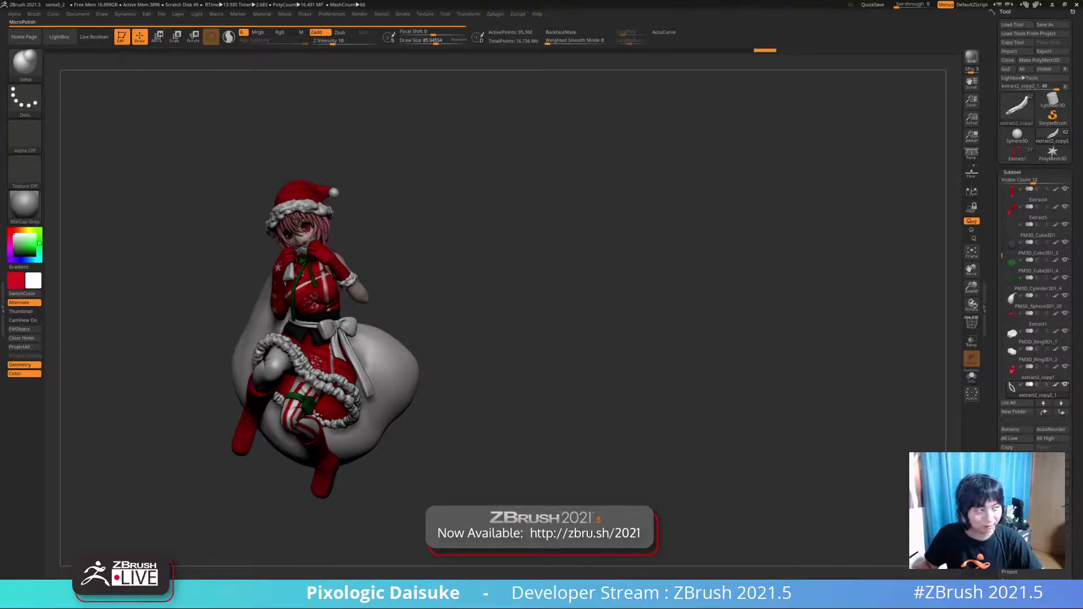
- Isolate the skirt fur trim extract2_copy2_1, subdivide its mesh once and bring back the whole character
key(Up)
key(ctrl+shift+s)
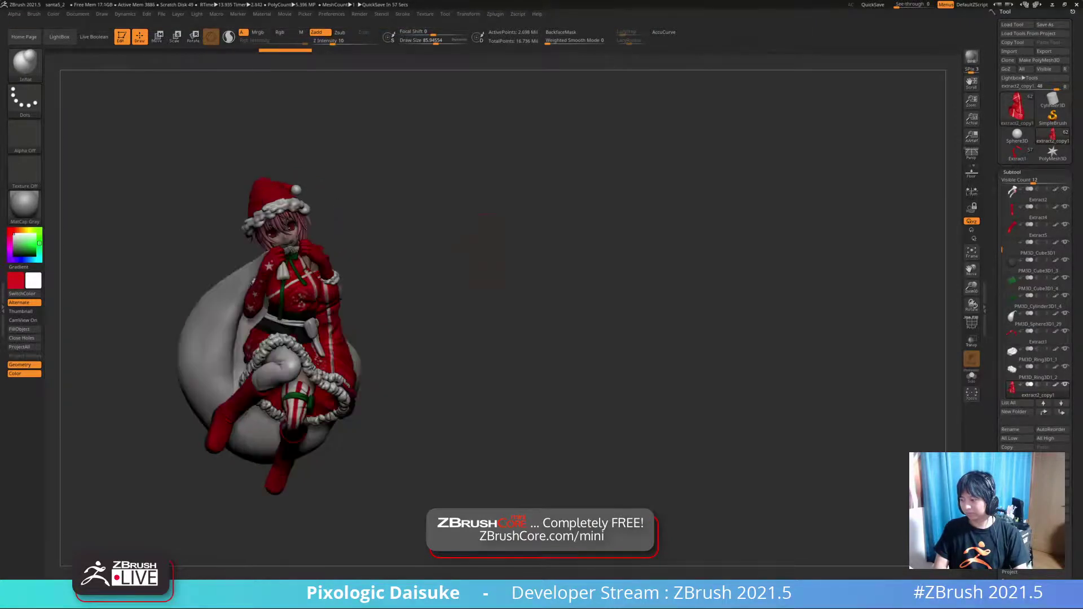
mouse_move(485, 338)
mouse_down()
mouse_move(361, 361)
mouse_move(405, 363)
mouse_up()
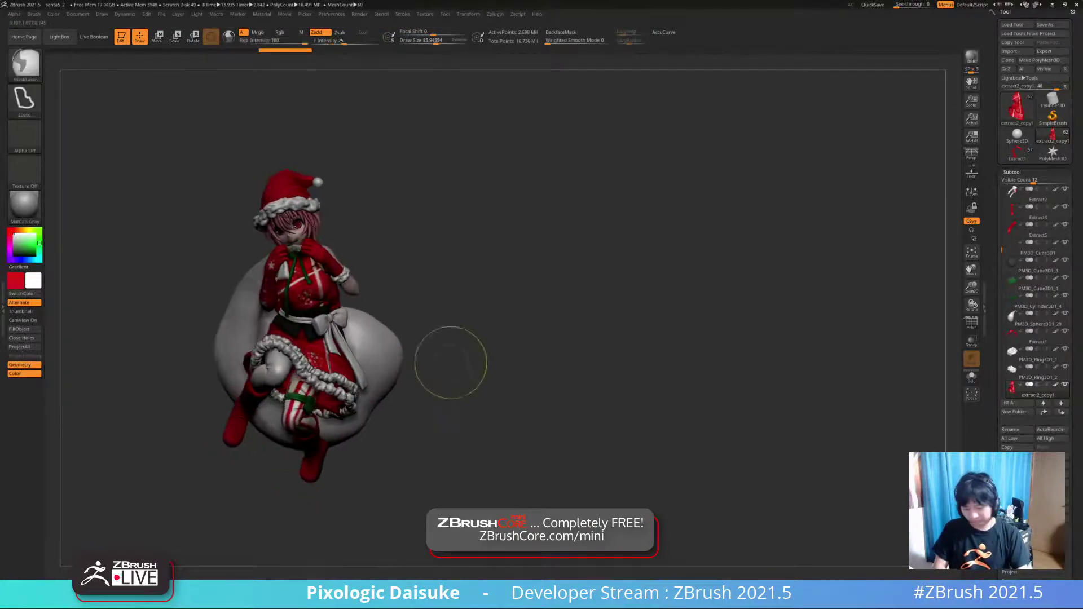
mouse_move(436, 309)
ctrl+right_down()
mouse_move(436, 421)
mouse_move(514, 292)
mouse_move(536, 302)
mouse_move(534, 343)
ctrl+right_up()
alt+click(443, 249)
click(972, 376)
ctrl+right_drag(534, 343, 576, 302)
key(ctrl+d)
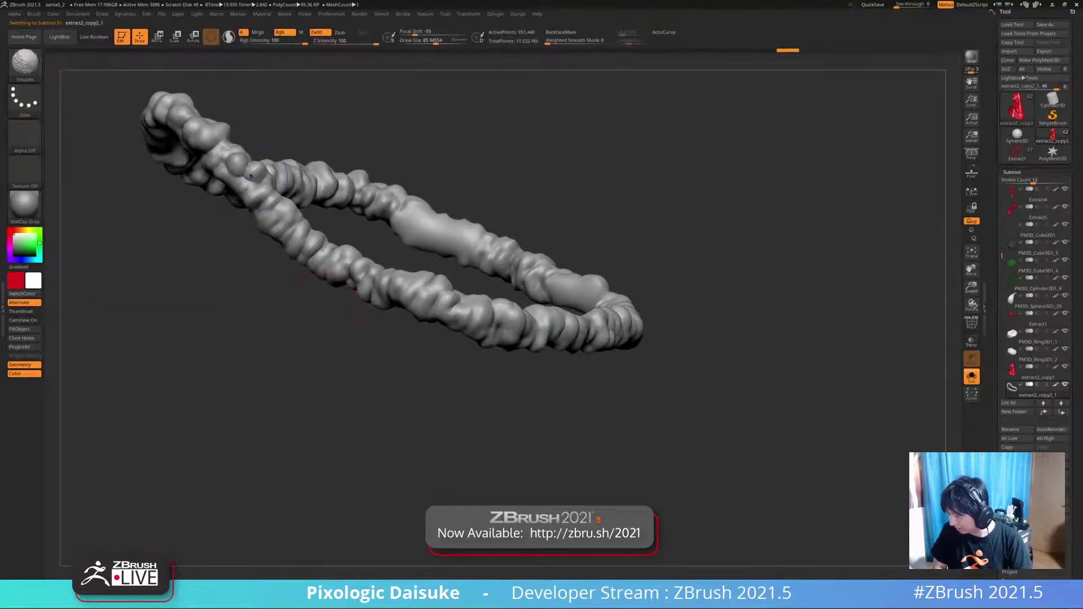
mouse_move(259, 207)
ctrl+right_down()
mouse_move(260, 180)
mouse_move(279, 271)
ctrl+right_up()
mouse_move(279, 271)
ctrl+right_down()
mouse_move(280, 243)
mouse_move(286, 258)
ctrl+right_up()
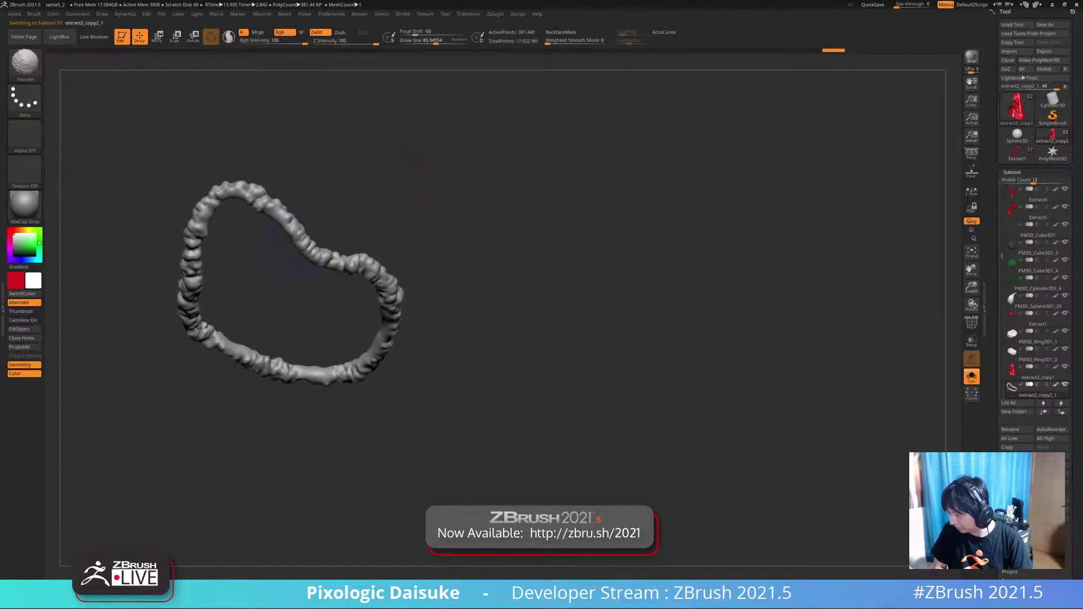
ctrl+right_drag(515, 278, 499, 257)
key(shift+s)
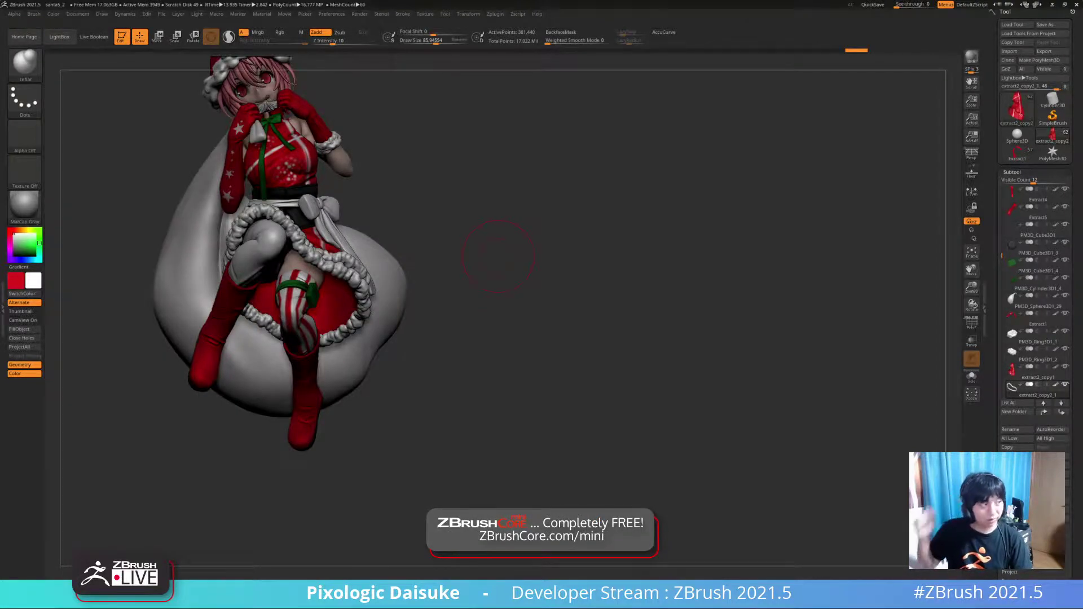
- Examine the whole figure from the front and both sides, comparing the fur trim alone and on the skirt
alt+right_drag(427, 245, 433, 313)
mouse_move(433, 314)
ctrl+right_down()
mouse_move(433, 367)
mouse_move(429, 293)
mouse_move(426, 310)
mouse_move(469, 316)
mouse_move(442, 189)
ctrl+right_up()
mouse_move(461, 401)
right_down()
mouse_move(440, 404)
mouse_move(430, 422)
mouse_move(376, 408)
right_up()
mouse_move(493, 295)
ctrl+right_down()
mouse_move(493, 333)
mouse_move(492, 295)
ctrl+right_up()
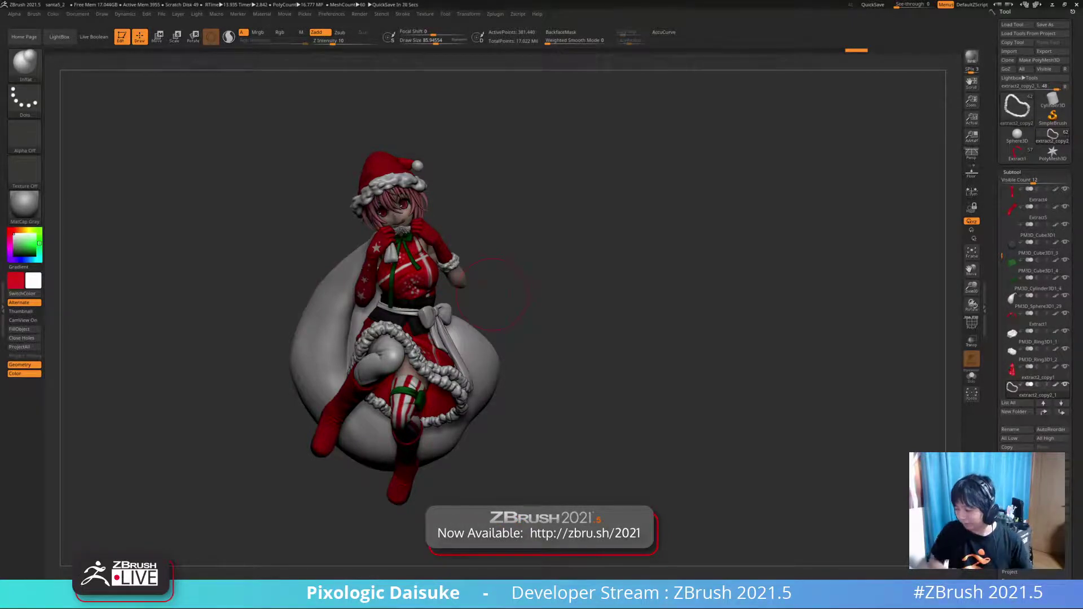
drag(501, 291, 294, 282)
drag(497, 243, 607, 240)
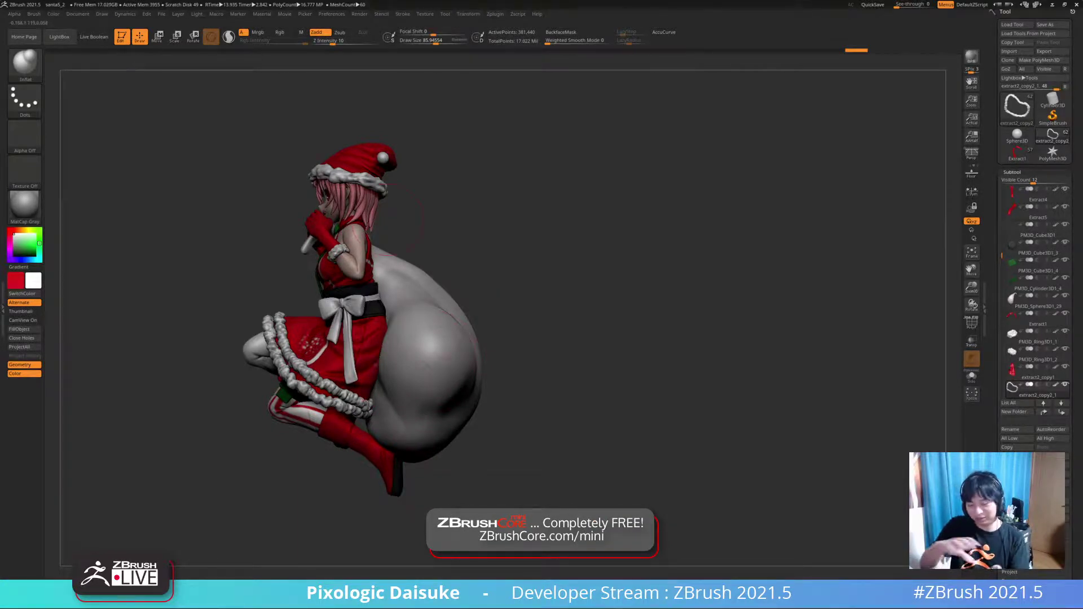
drag(525, 254, 631, 258)
drag(489, 254, 524, 255)
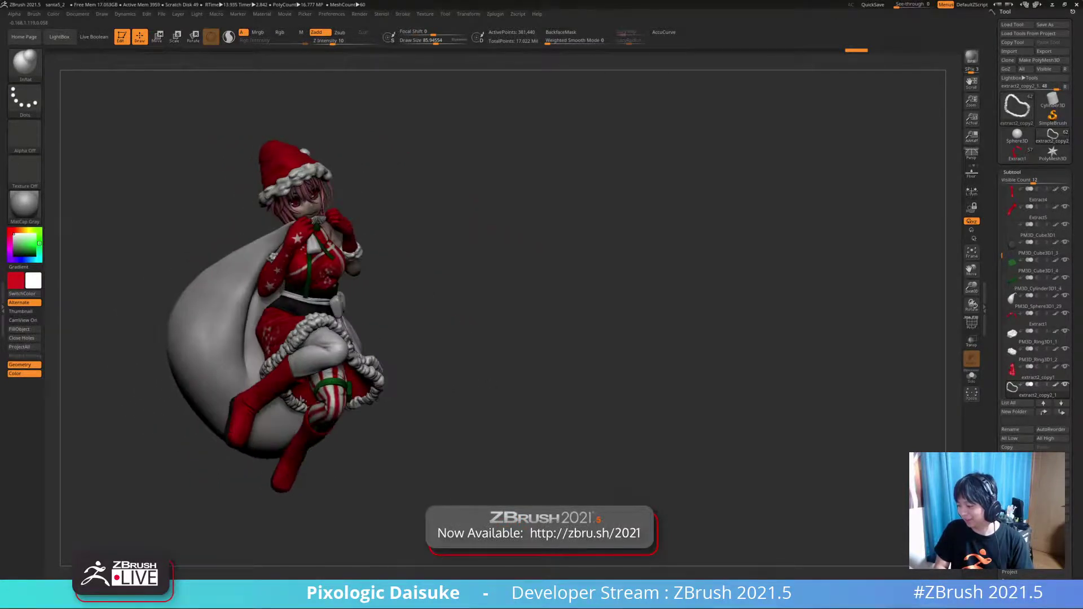
drag(727, 260, 660, 261)
drag(542, 260, 491, 248)
key(shift+s)
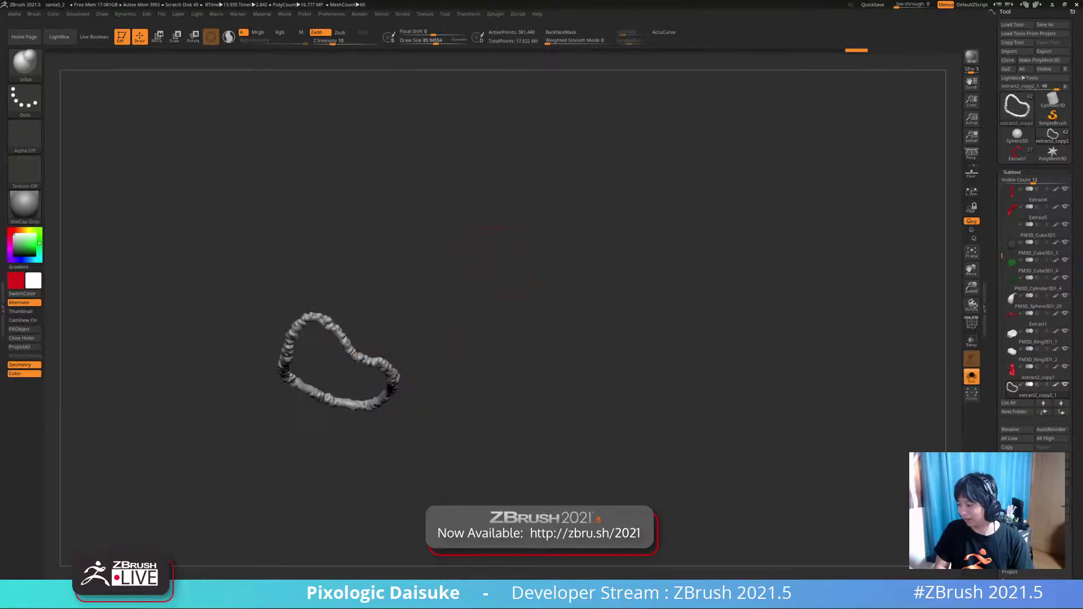
key(shift+s)
alt+drag(525, 294, 528, 249)
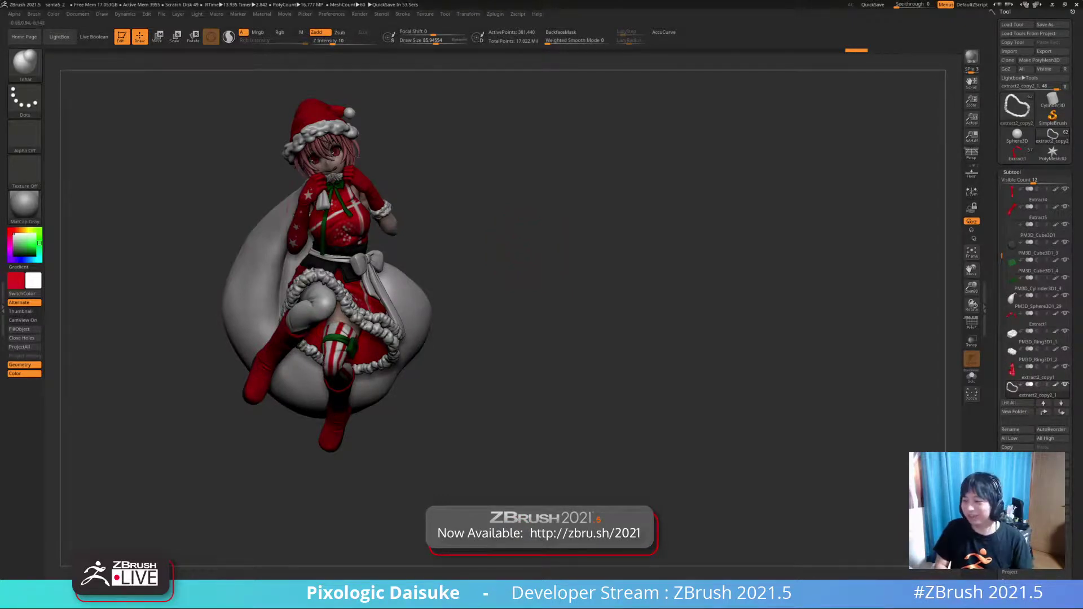
click(25, 62)
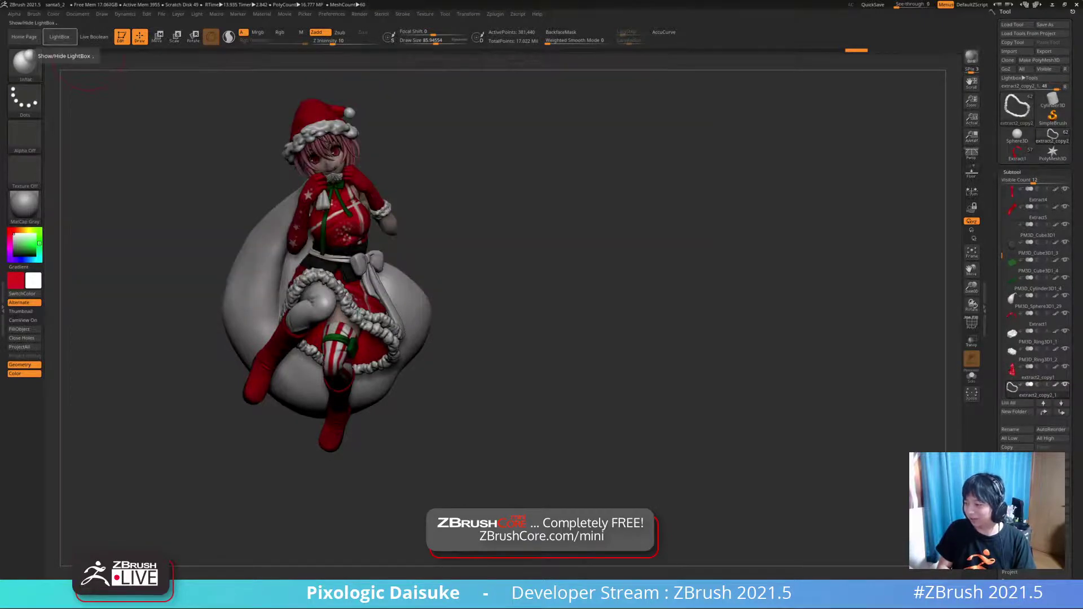
click(59, 38)
click(59, 37)
click(24, 63)
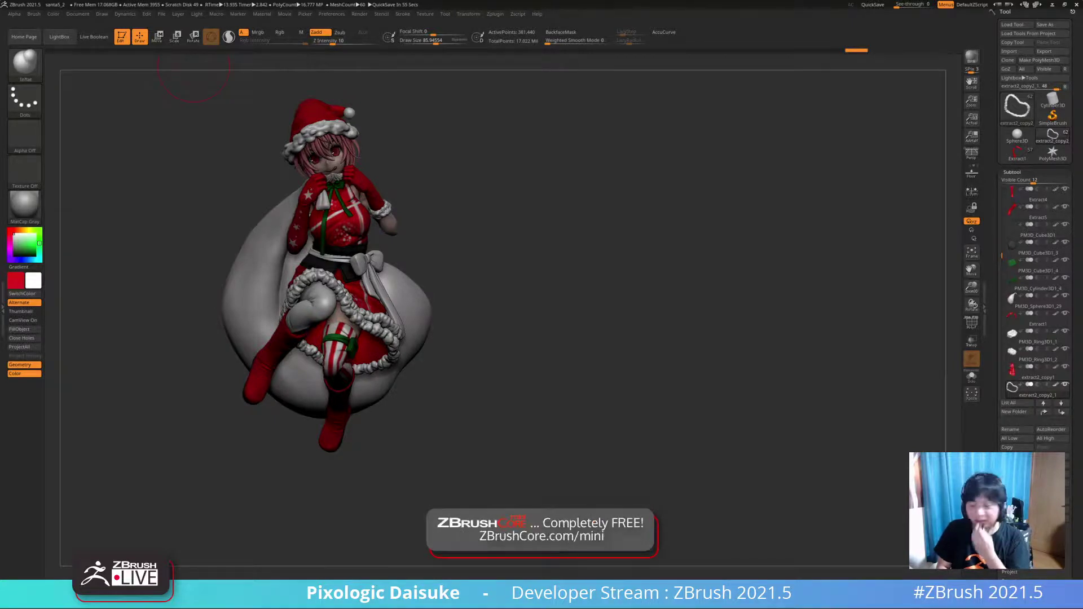
click(25, 62)
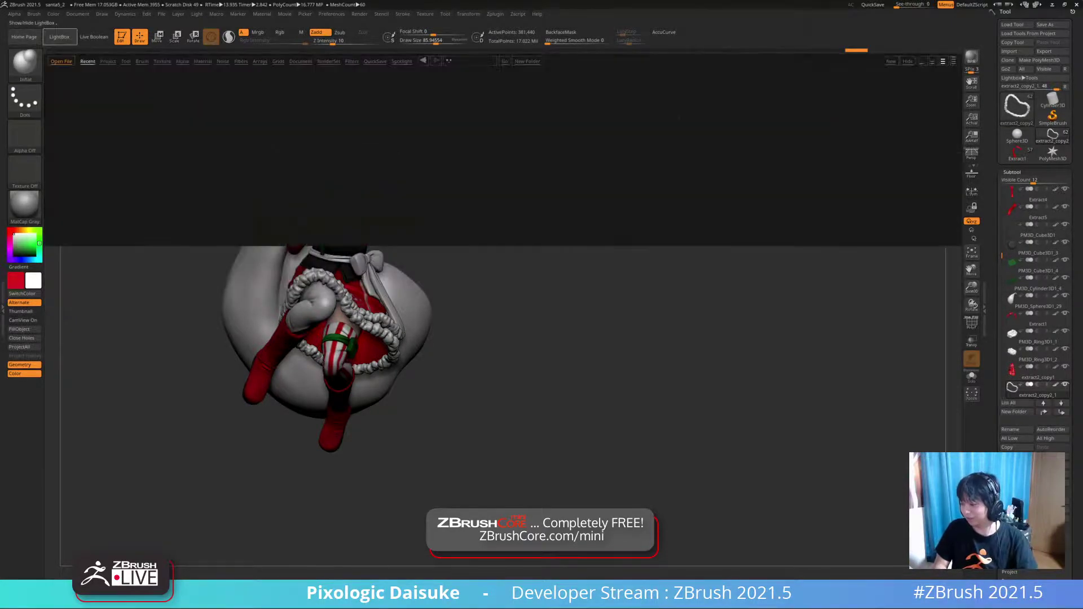
click(25, 62)
key(comma)
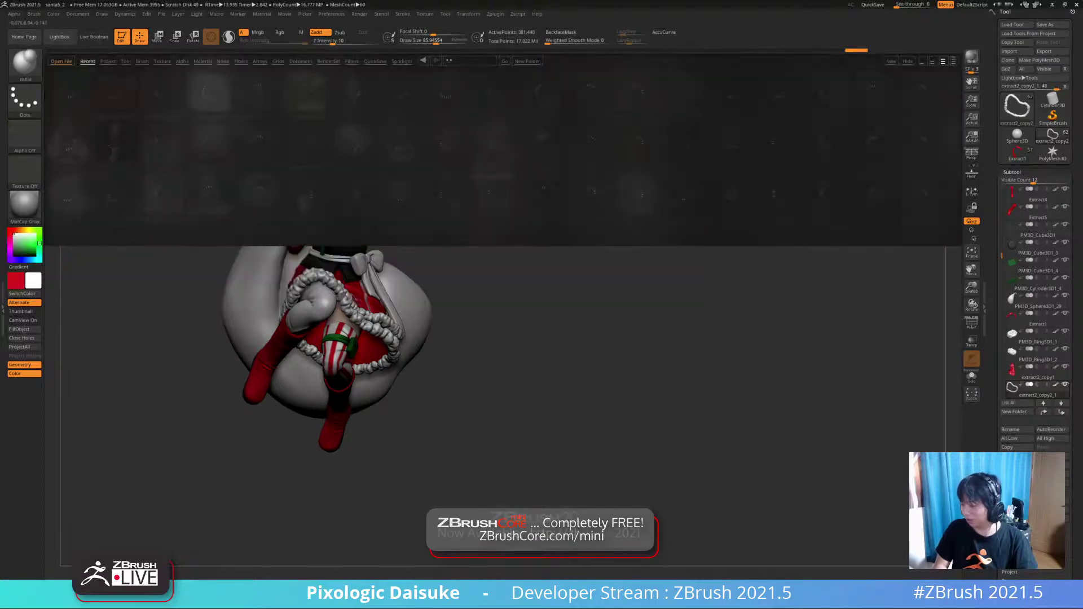
key(comma)
- Switch the material to SkinShade4 and select the skirt fur trim extract2_copy4
ctrl+right_drag(522, 144, 630, 243)
click(25, 205)
click(212, 215)
alt+click(411, 326)
alt+click(415, 370)
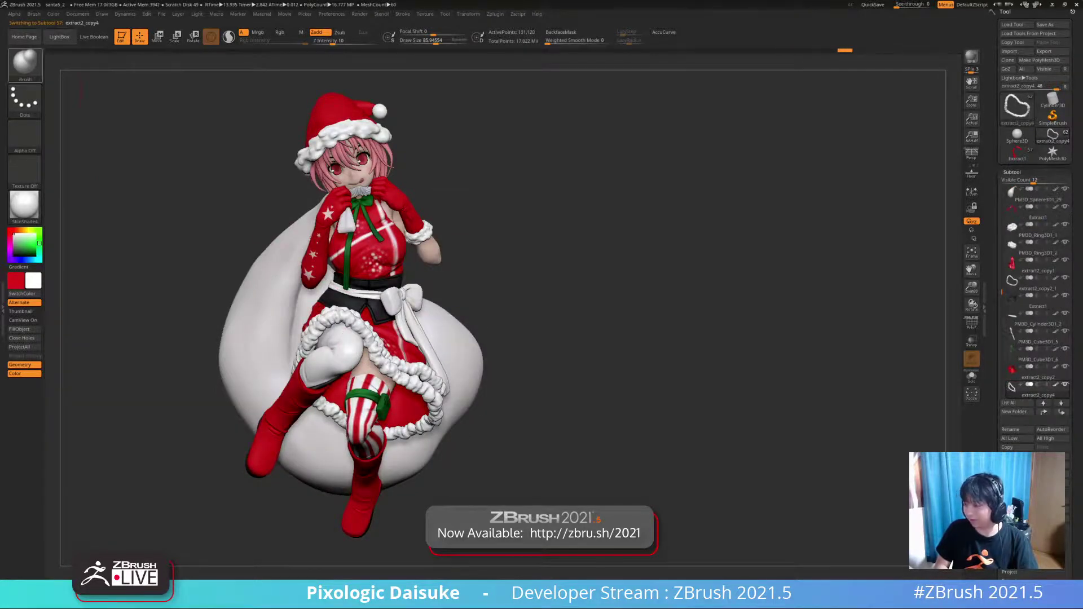
- Choose the SnakeHook brush, select the skirt fur trim extract2_copy2_1 and turn the figure to its bow side
click(25, 62)
click(463, 72)
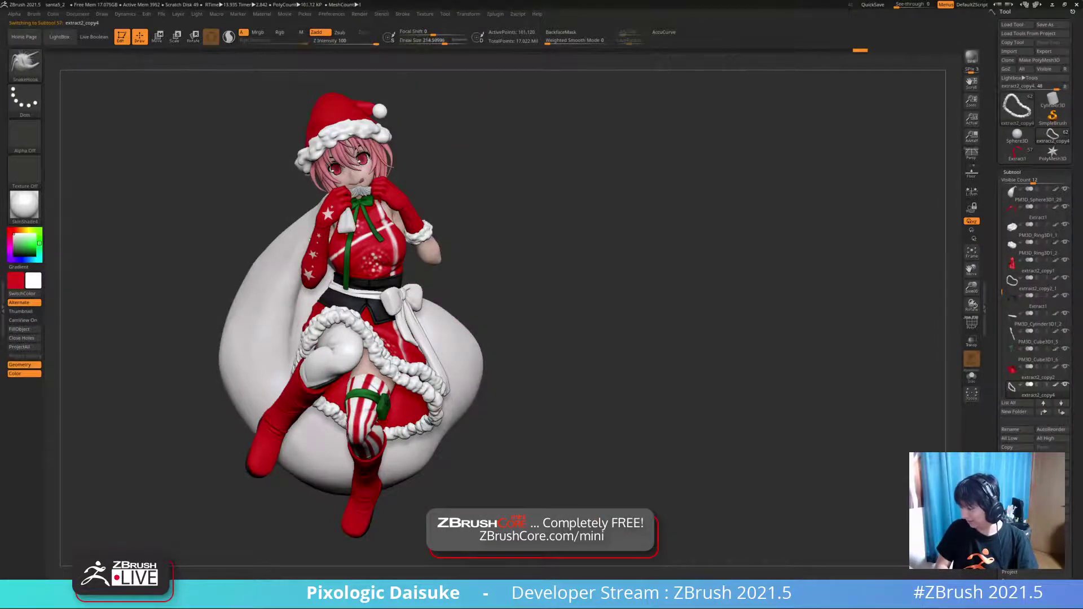
alt+click(447, 381)
alt+click(449, 382)
drag(547, 373, 463, 370)
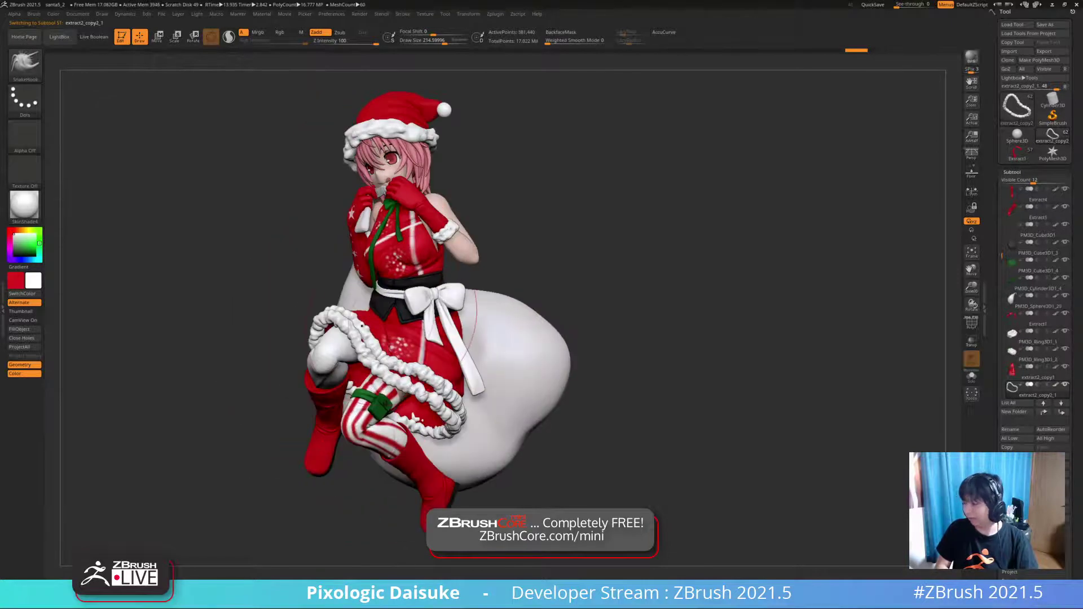
- Turn the figure to its front and select the large white sack subtool PM3D_Sphere3D1_29
right_drag(496, 366, 457, 372)
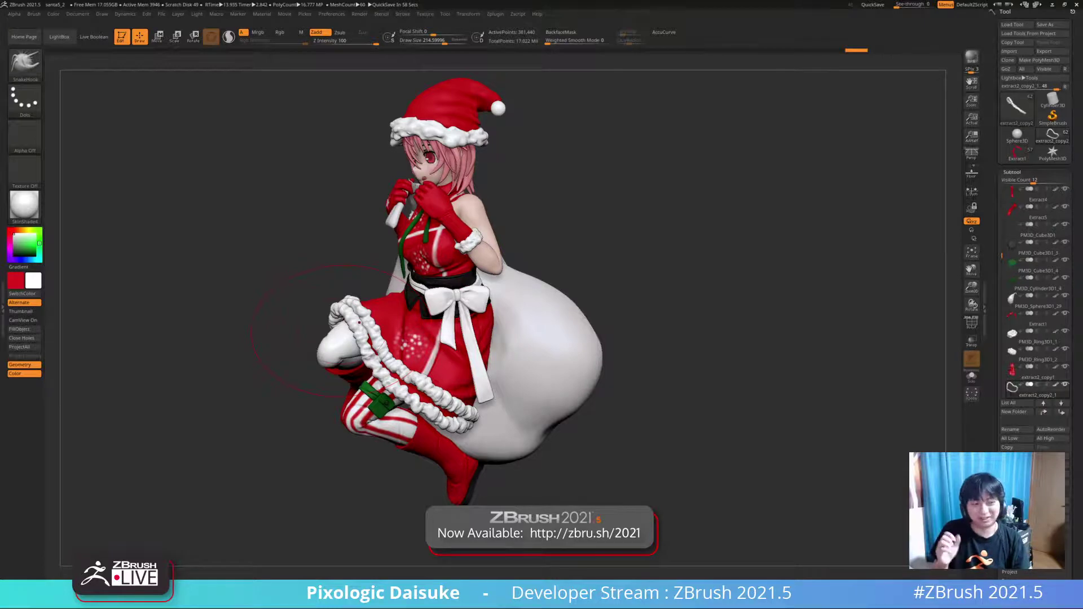
mouse_move(637, 338)
mouse_down()
mouse_move(674, 342)
mouse_move(739, 389)
mouse_move(719, 353)
mouse_move(632, 336)
mouse_move(564, 338)
mouse_move(508, 373)
mouse_up()
alt+click(389, 217)
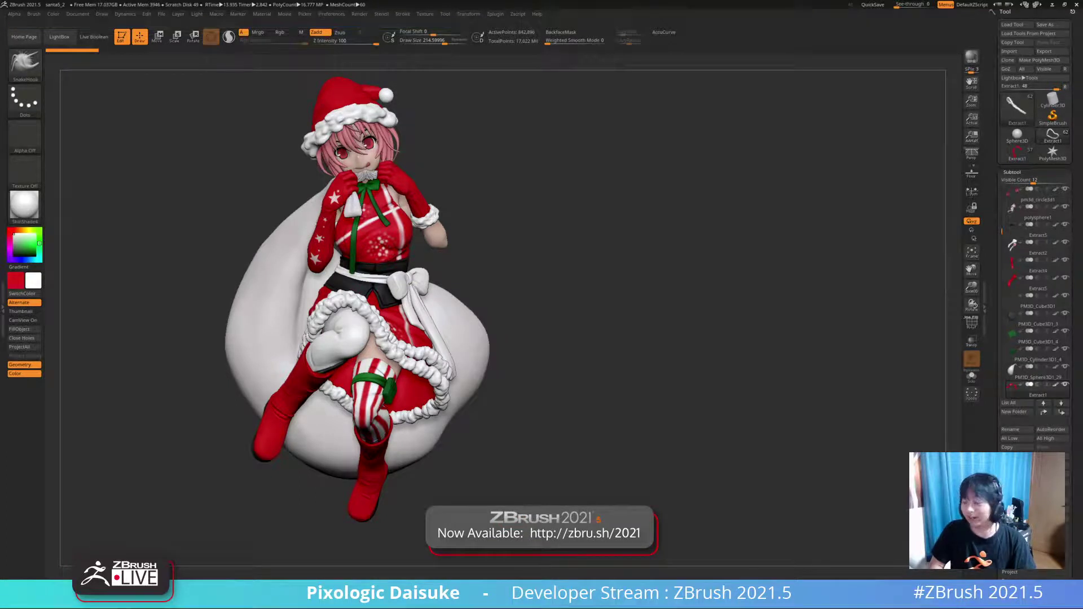
alt+click(384, 231)
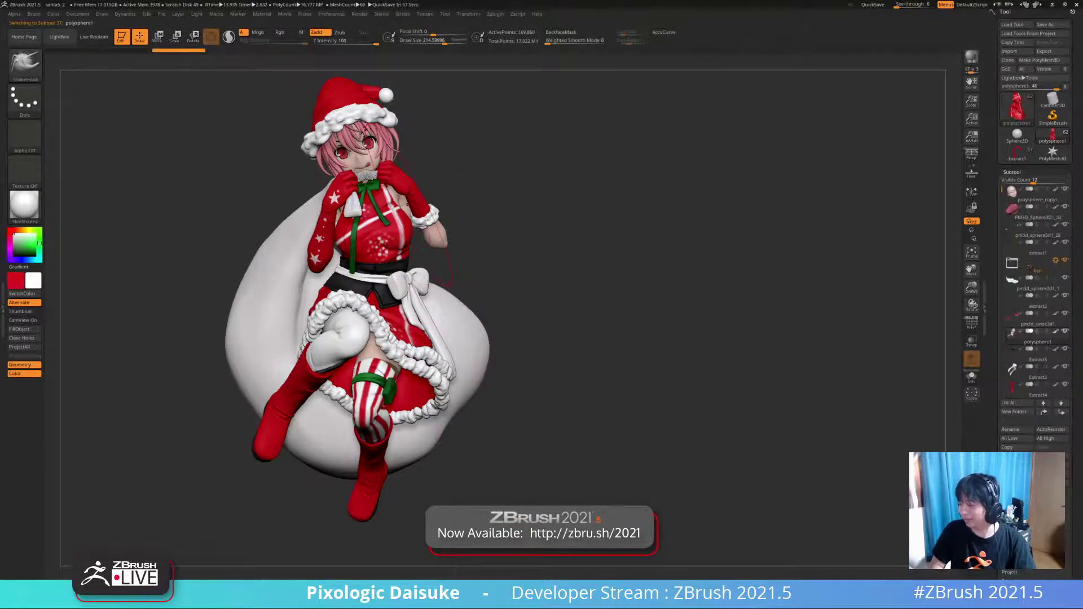
alt+click(336, 210)
alt+click(353, 206)
right_drag(354, 206, 362, 221)
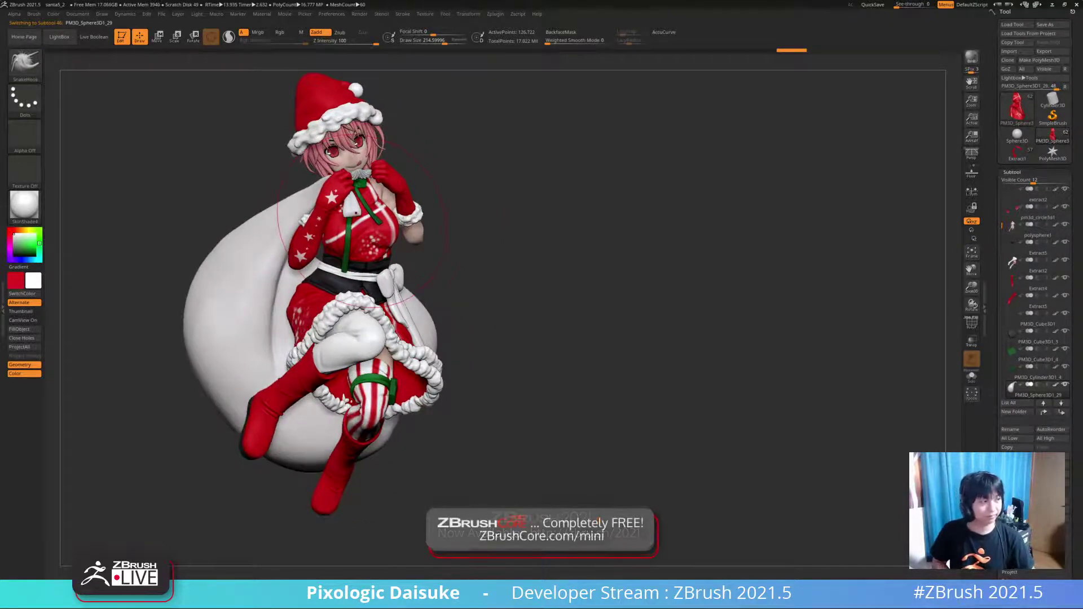
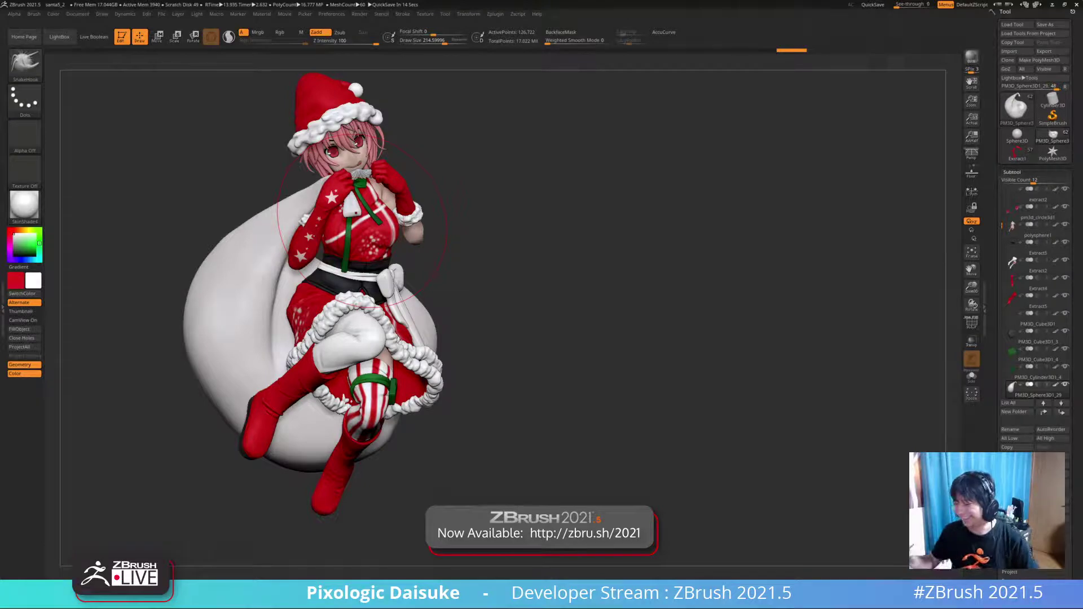
- Enable BackfaceMask, reduce the brush draw size to about 142 and examine the sack from behind
mouse_move(361, 218)
right_down()
mouse_move(439, 275)
mouse_move(406, 248)
mouse_move(413, 271)
mouse_move(354, 300)
mouse_move(389, 299)
mouse_move(350, 300)
mouse_move(345, 329)
mouse_move(346, 285)
mouse_move(424, 282)
mouse_move(354, 282)
right_up()
ctrl+right_drag(451, 265, 296, 310)
ctrl+right_drag(326, 212, 323, 252)
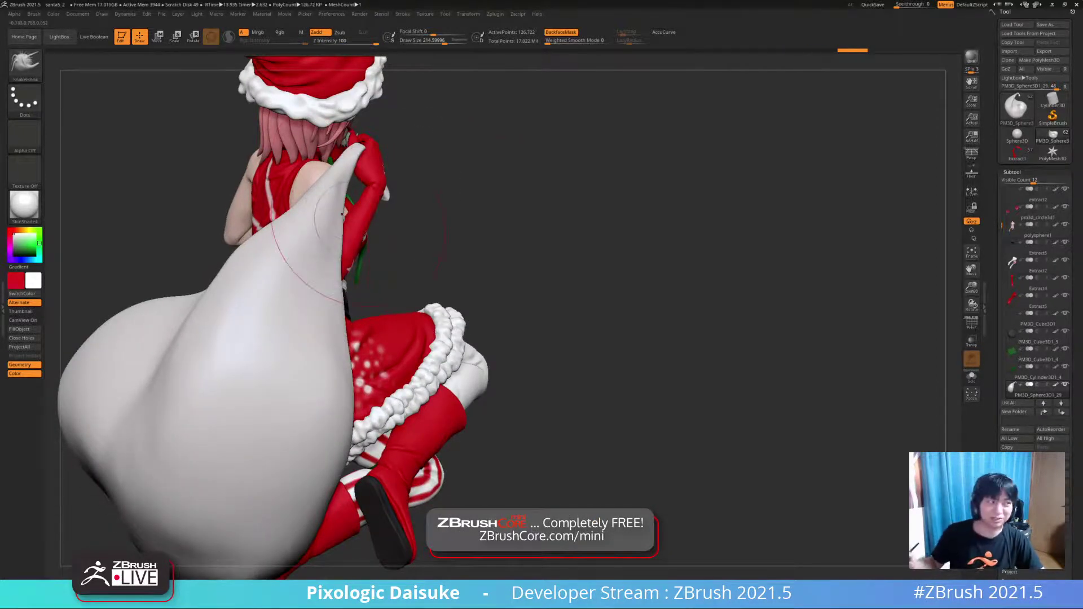
drag(444, 41, 440, 41)
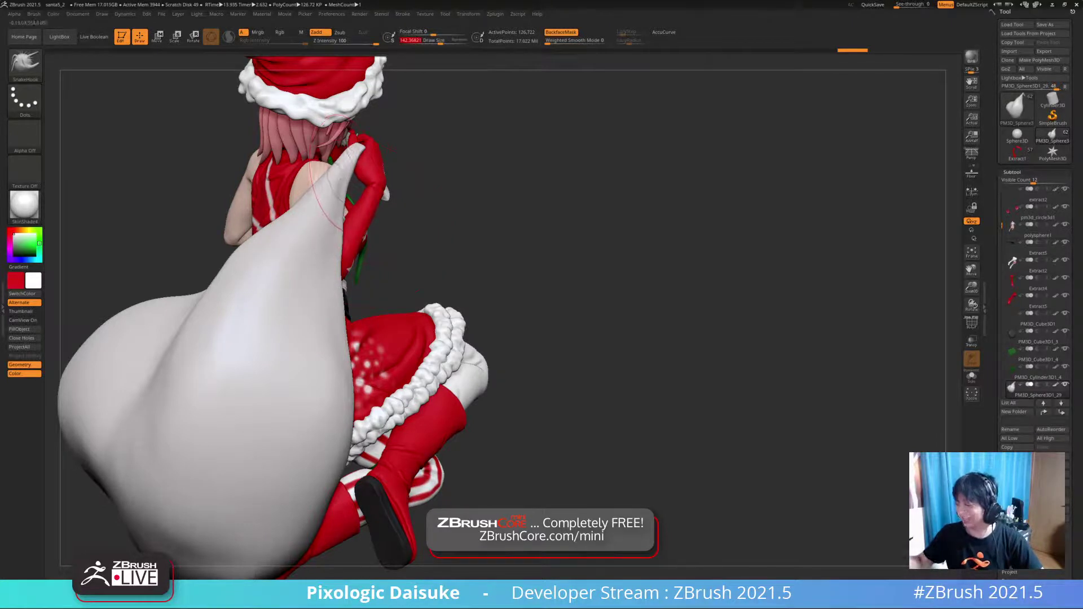
right_drag(344, 188, 313, 200)
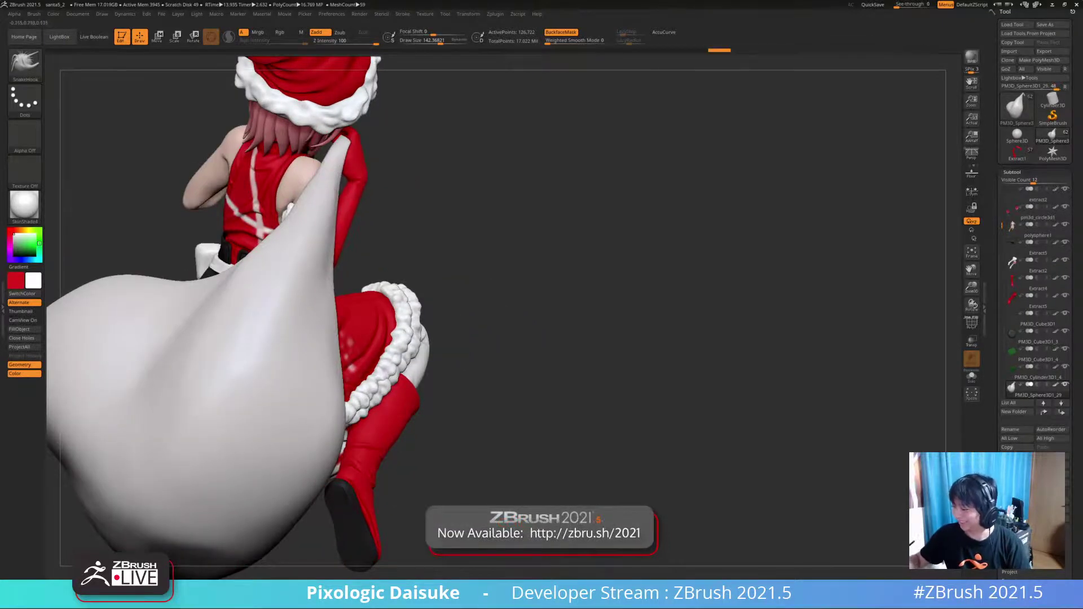
ctrl+right_drag(333, 280, 325, 276)
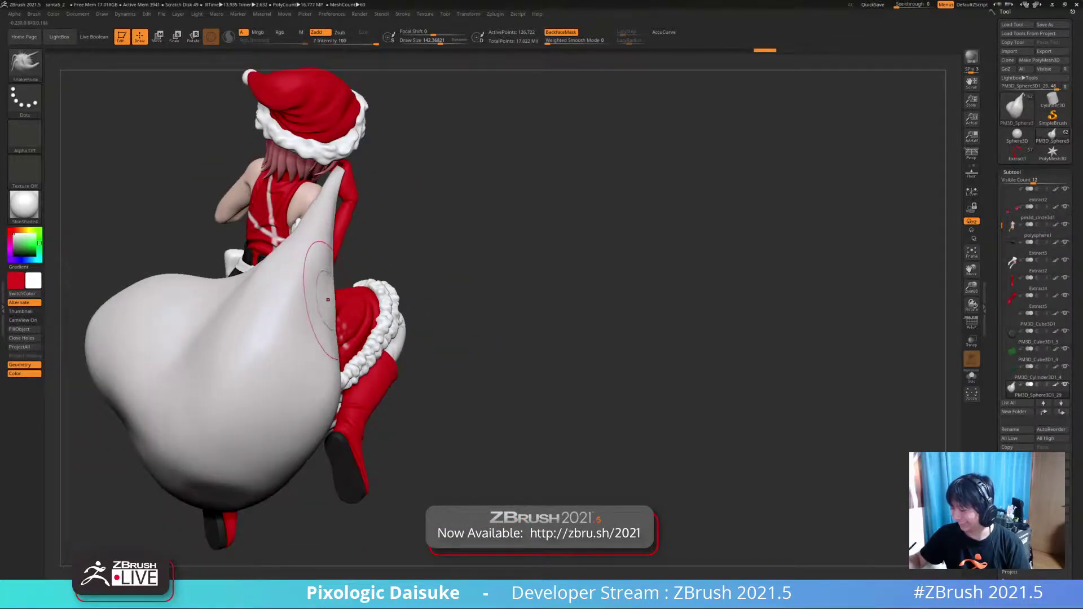
key(ctrl)
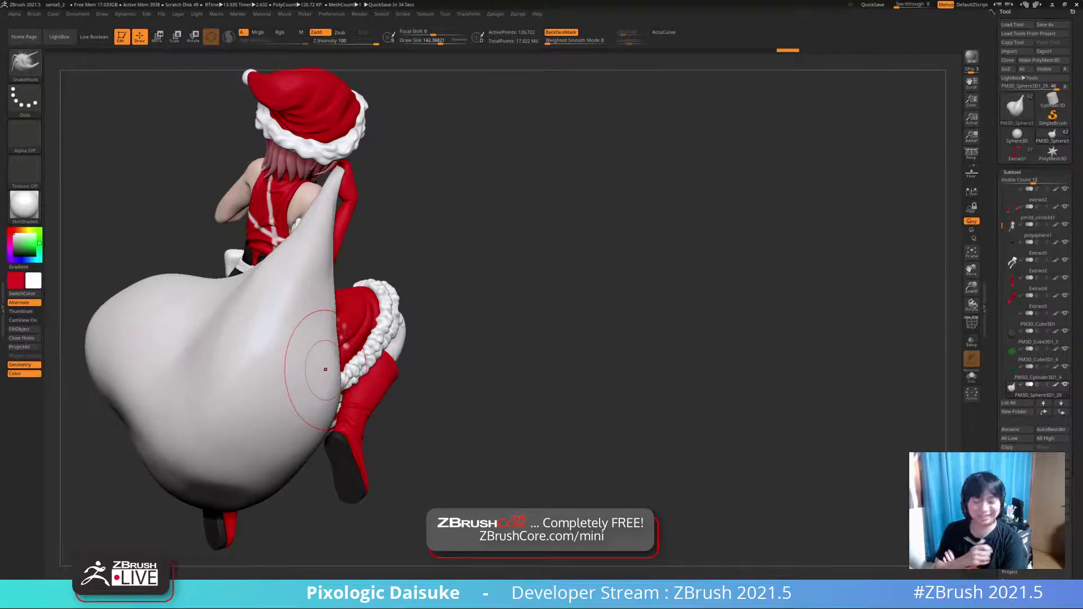
key(ctrl)
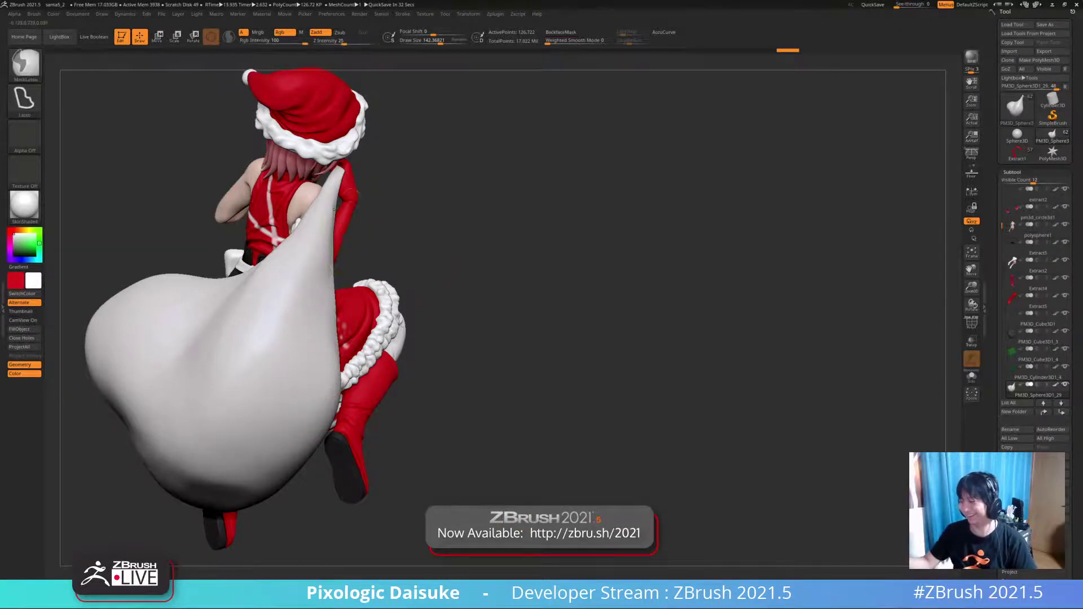
- Turn off BackfaceMask and review the sack together with the figure from the front
mouse_move(334, 210)
right_down()
mouse_move(400, 271)
mouse_move(303, 145)
mouse_move(468, 130)
mouse_move(508, 163)
mouse_move(474, 169)
right_up()
click(561, 32)
mouse_move(468, 257)
right_down()
mouse_move(429, 237)
mouse_move(395, 282)
mouse_move(401, 338)
right_up()
mouse_move(332, 180)
ctrl+right_down()
mouse_move(330, 198)
mouse_move(367, 186)
ctrl+right_up()
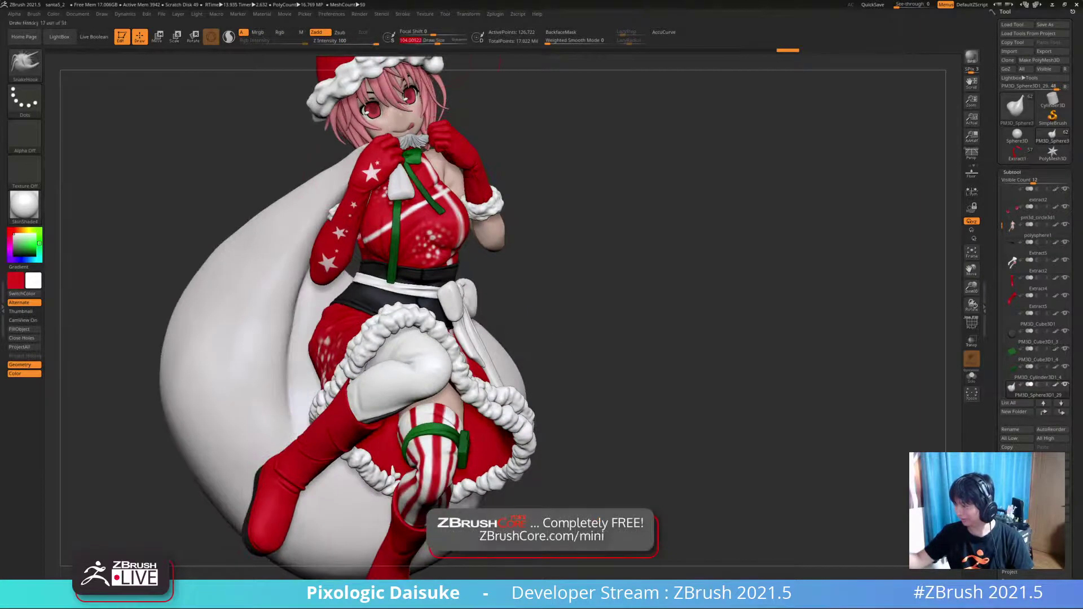
key(shift)
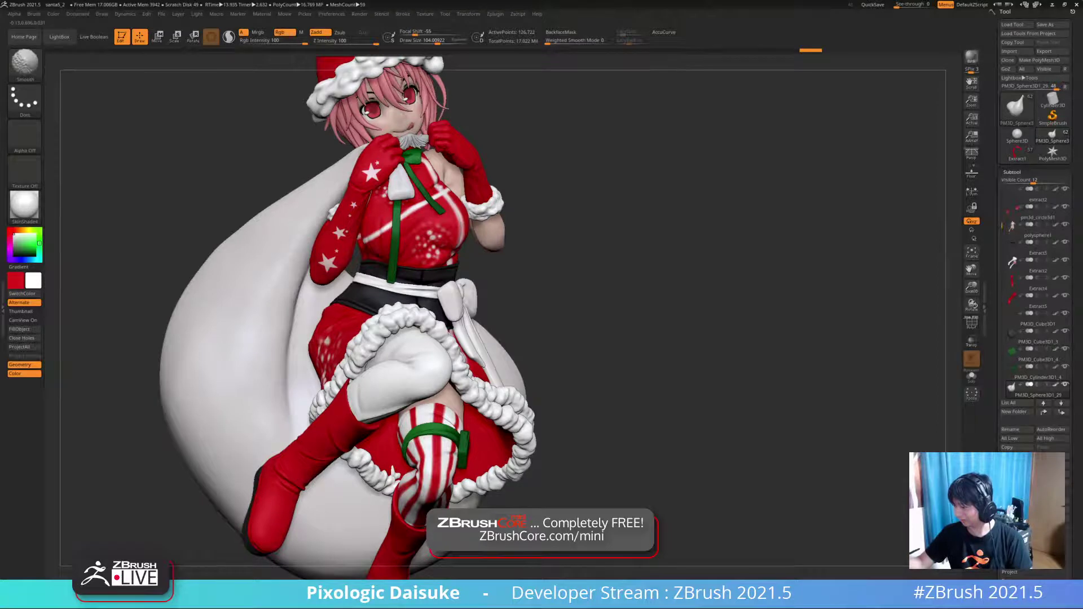
ctrl+right_drag(395, 361, 395, 293)
mouse_move(479, 277)
ctrl+right_down()
mouse_move(493, 343)
mouse_move(476, 334)
ctrl+right_up()
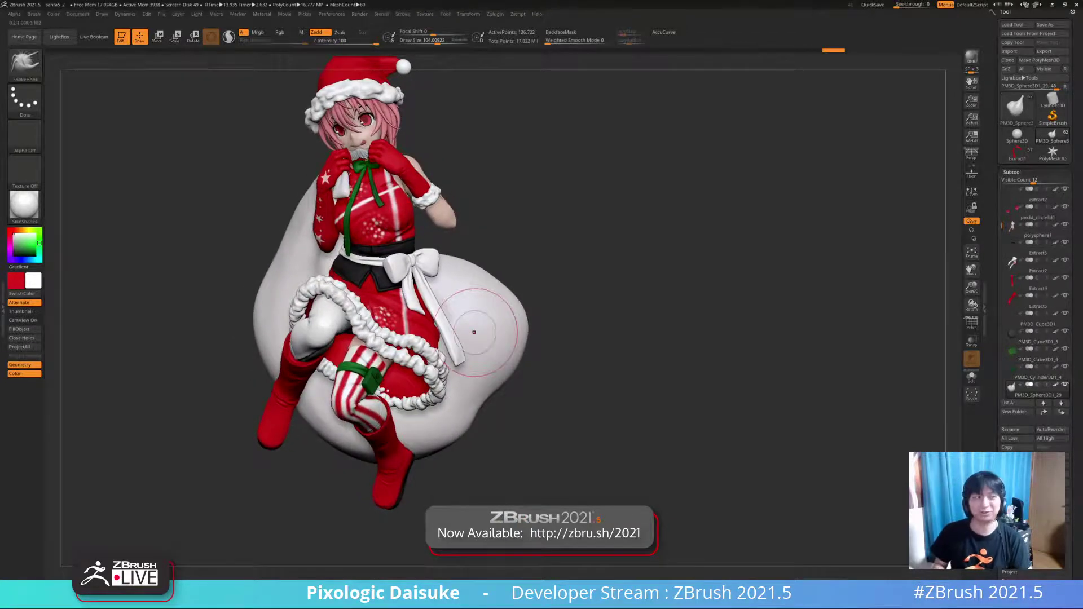
right_drag(186, 226, 244, 230)
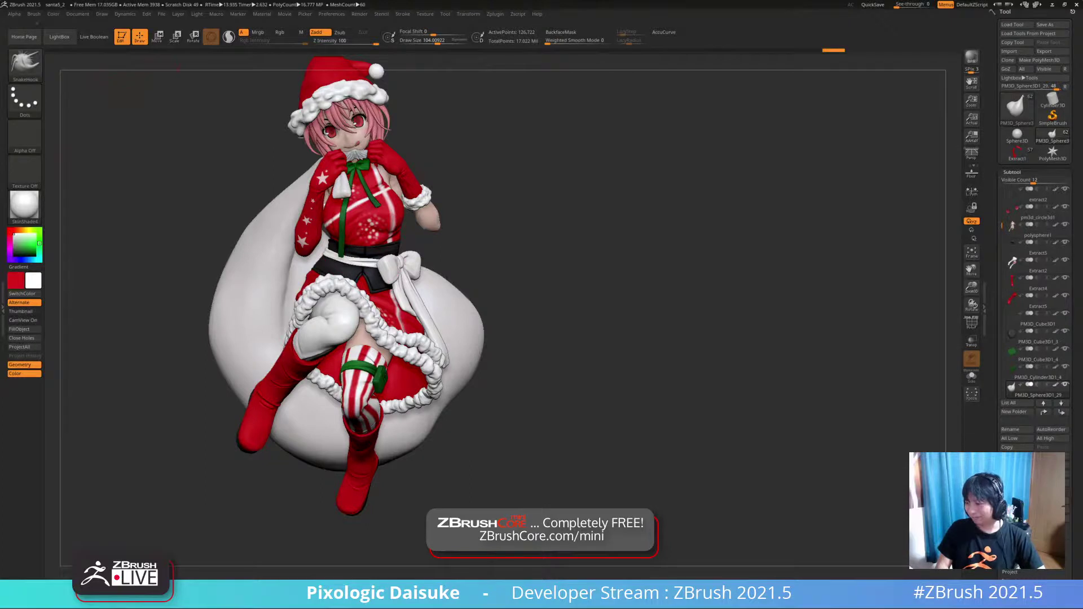
click(1012, 172)
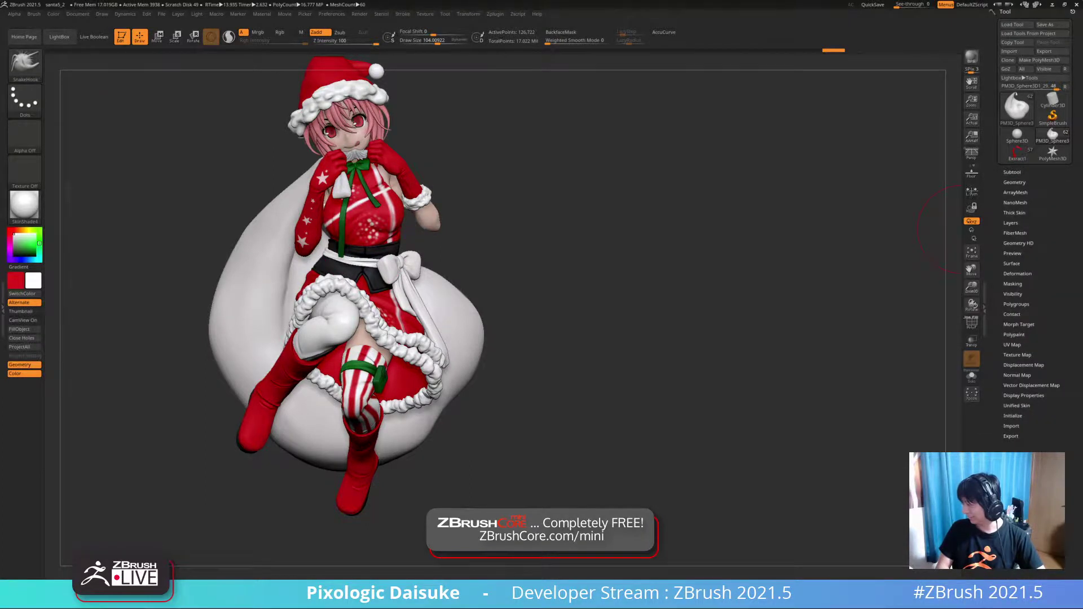
click(1014, 335)
click(1032, 371)
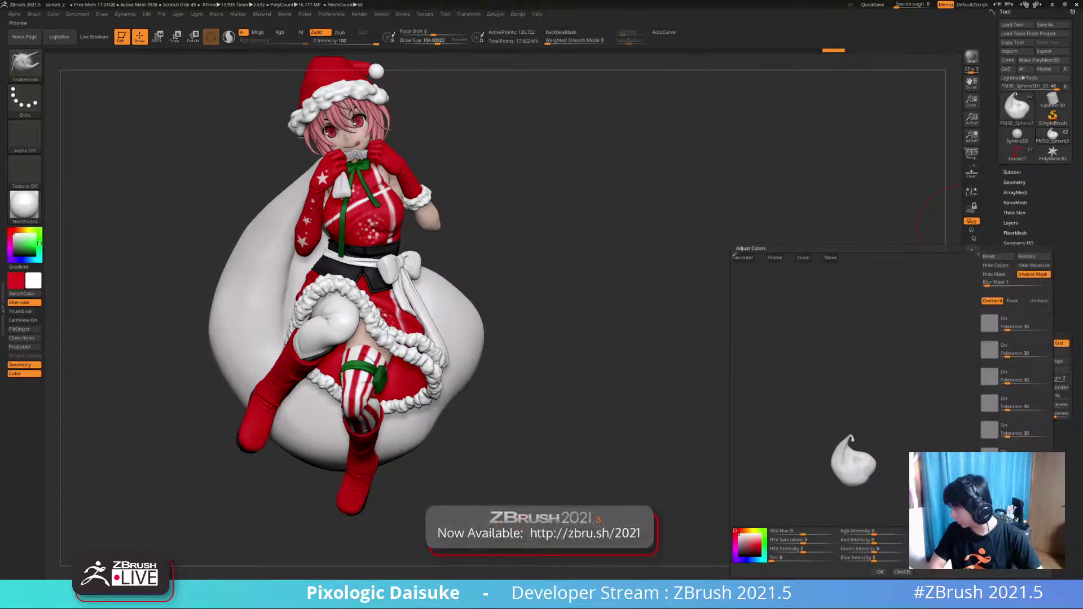
click(902, 572)
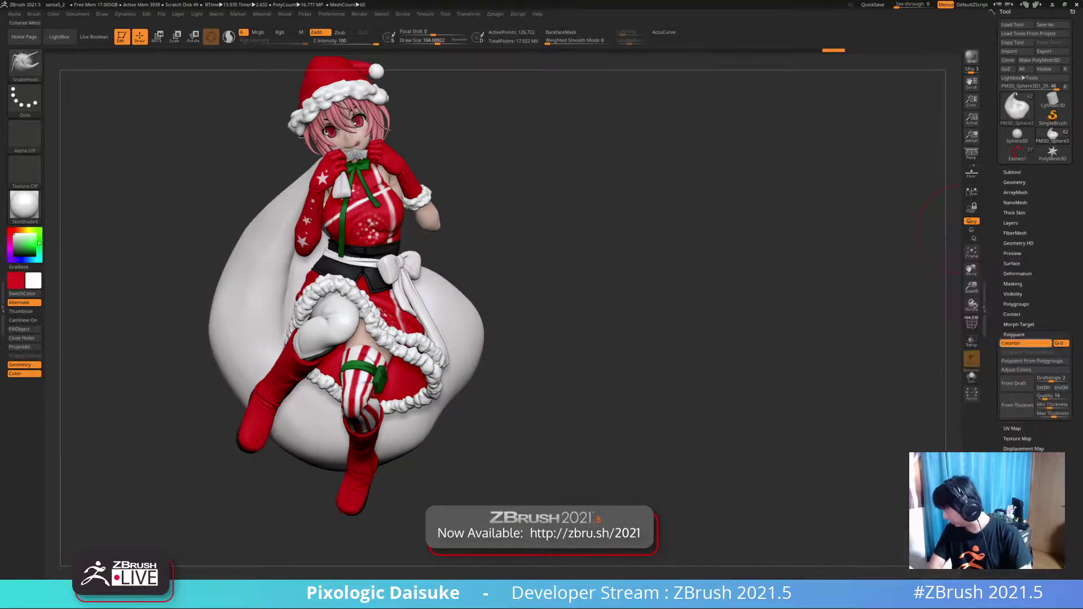
- Select the dress extract2_copy1 and mask its red areas by polypaint color with a tolerance of 30
click(1012, 284)
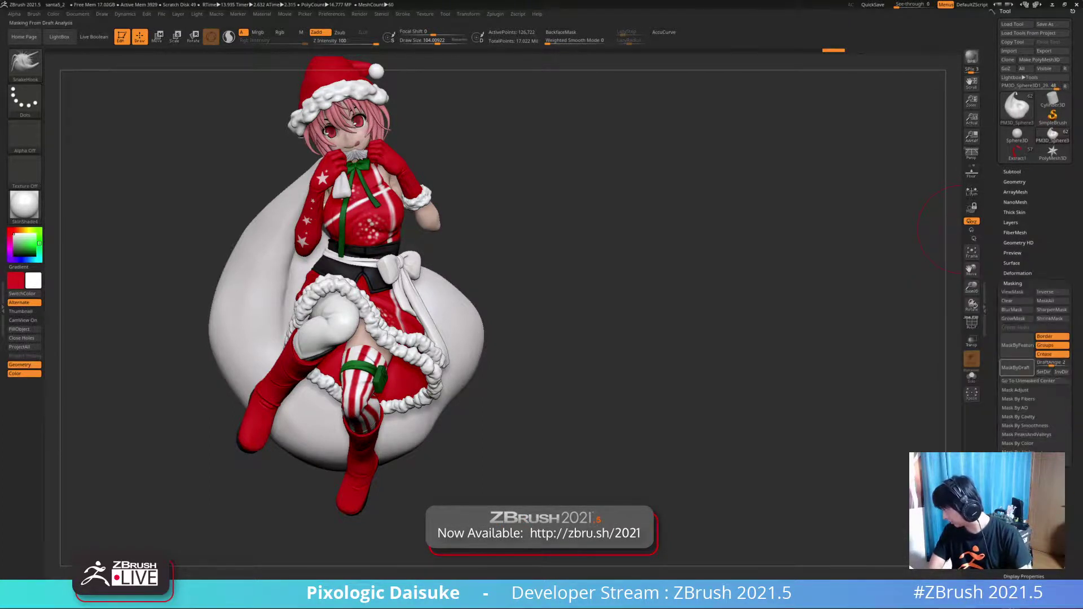
click(1018, 444)
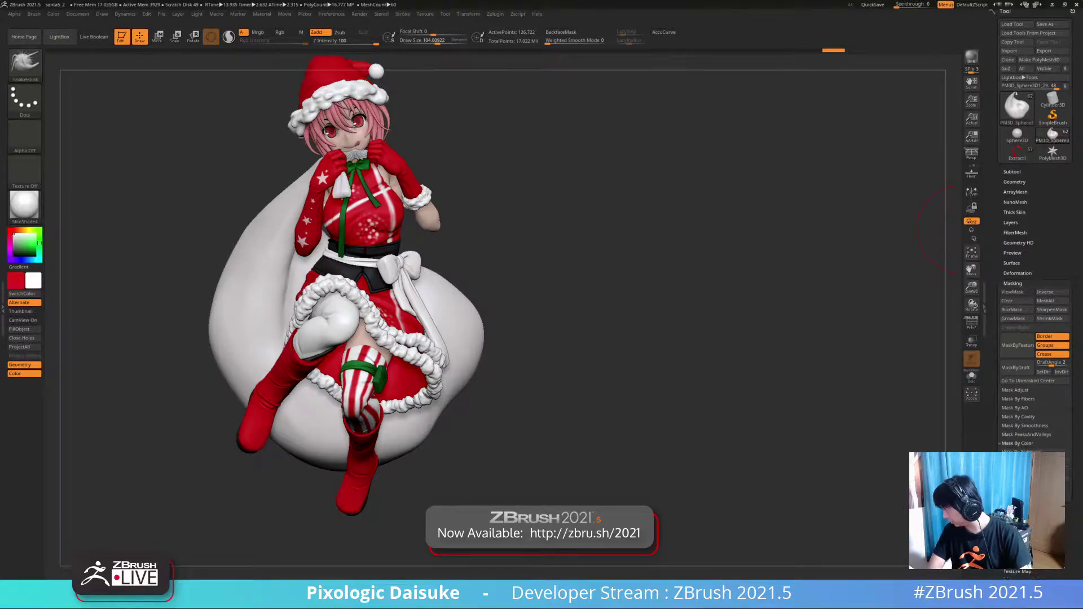
click(1035, 452)
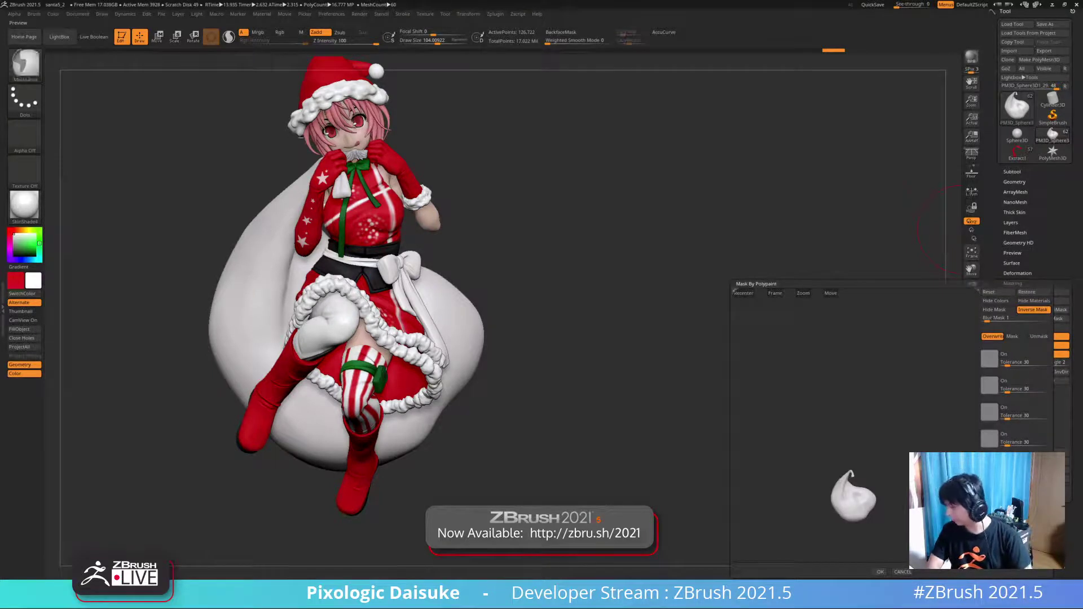
click(903, 571)
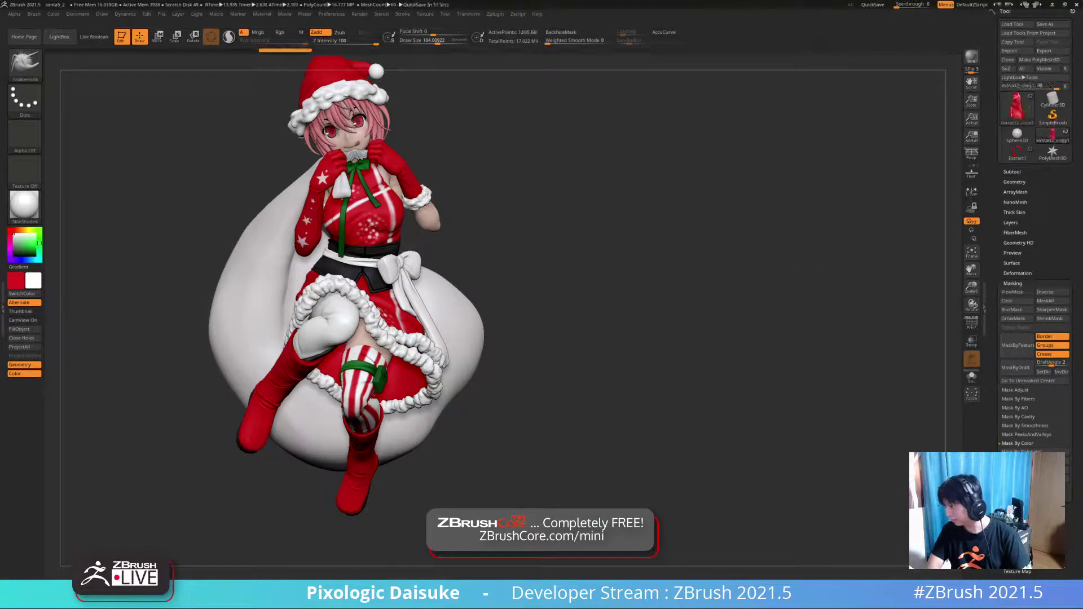
click(1028, 452)
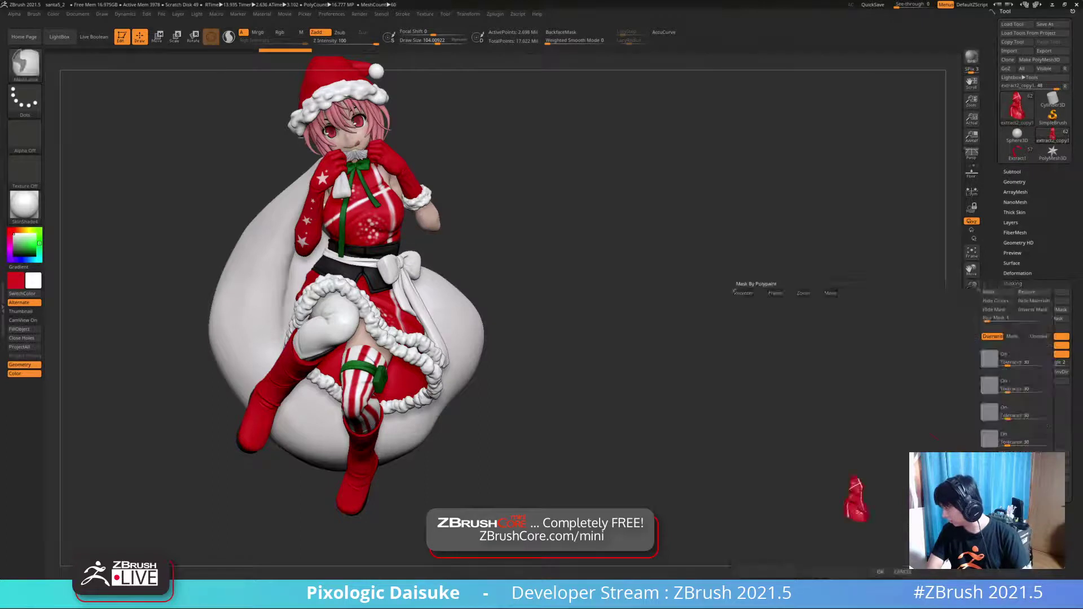
mouse_move(807, 496)
alt+right_down()
mouse_move(778, 361)
mouse_move(827, 401)
mouse_move(830, 440)
mouse_move(863, 435)
alt+right_up()
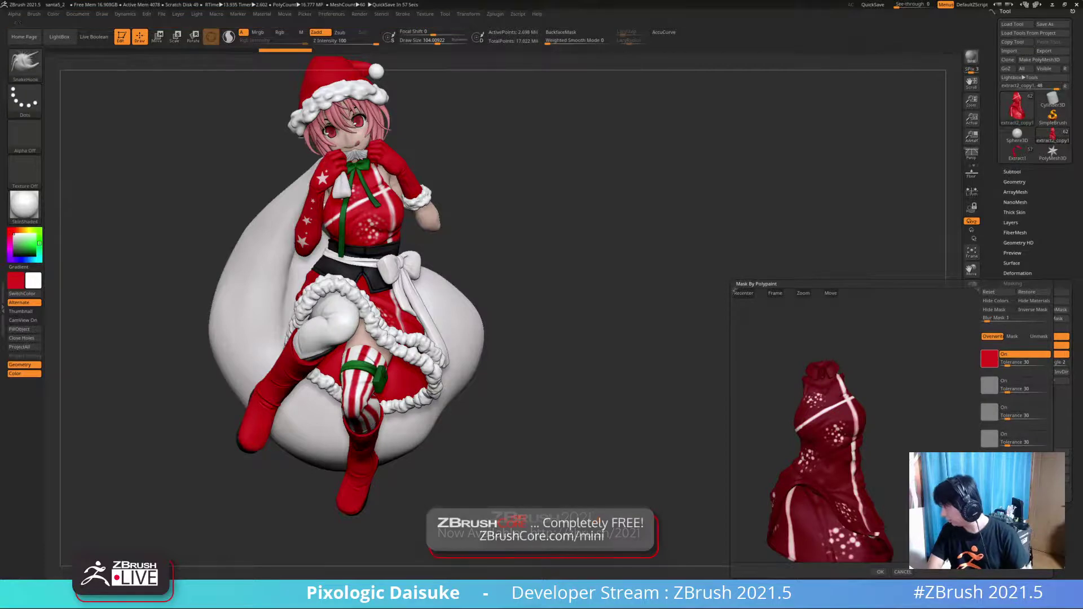
- Invert the dress mask onto the white pattern and back, leaving only the red fabric masked
key(ctrl)
ctrl+right_drag(394, 172, 451, 260)
ctrl+click(547, 189)
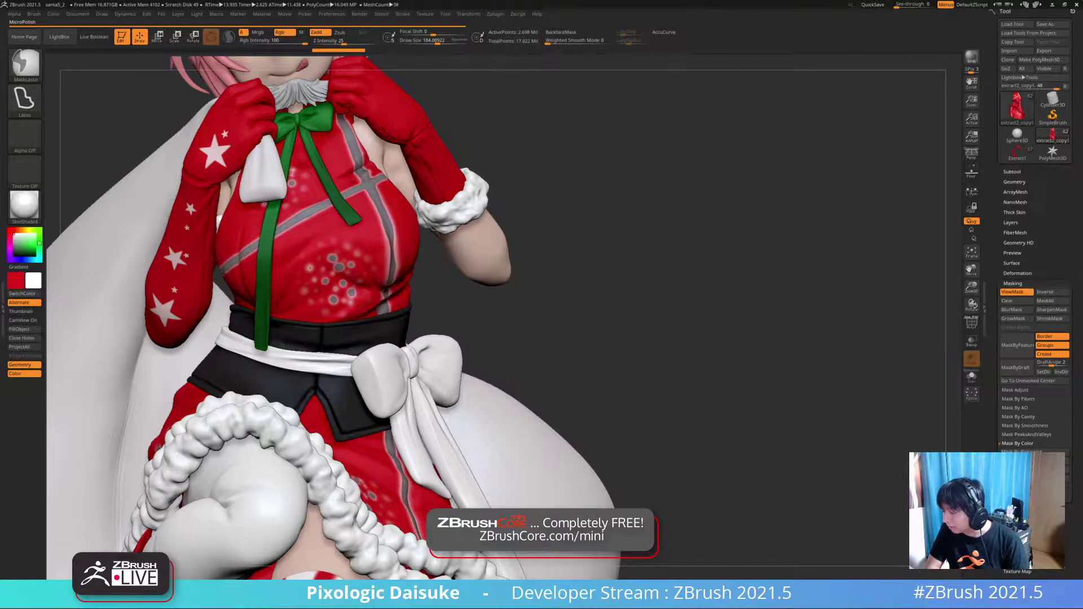
key(ctrl+i)
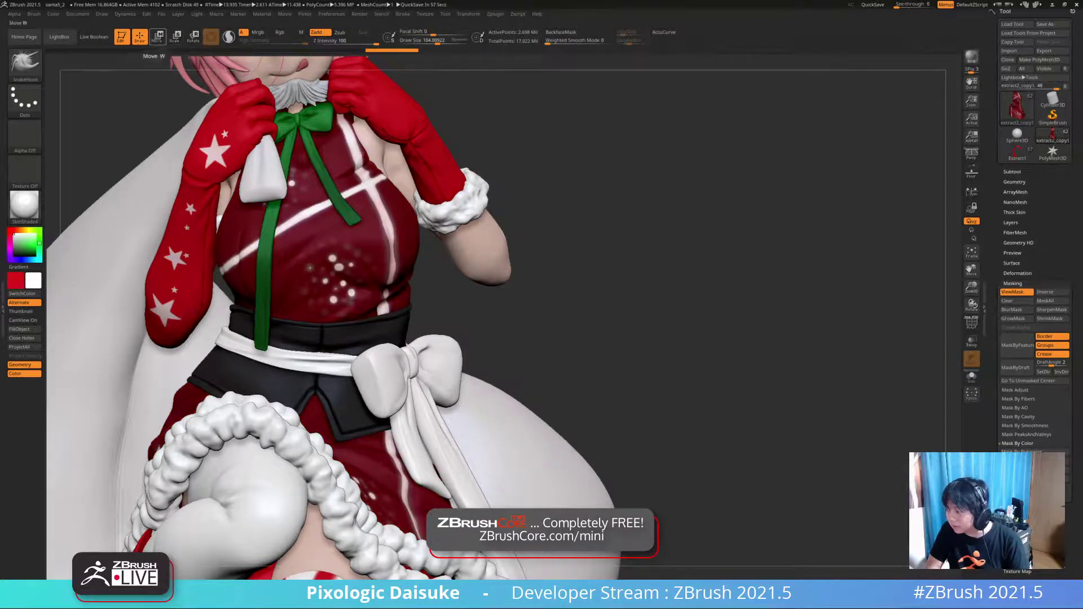
- Try to raise the dress's unmasked white stripes and dots with a deformation
click(1014, 181)
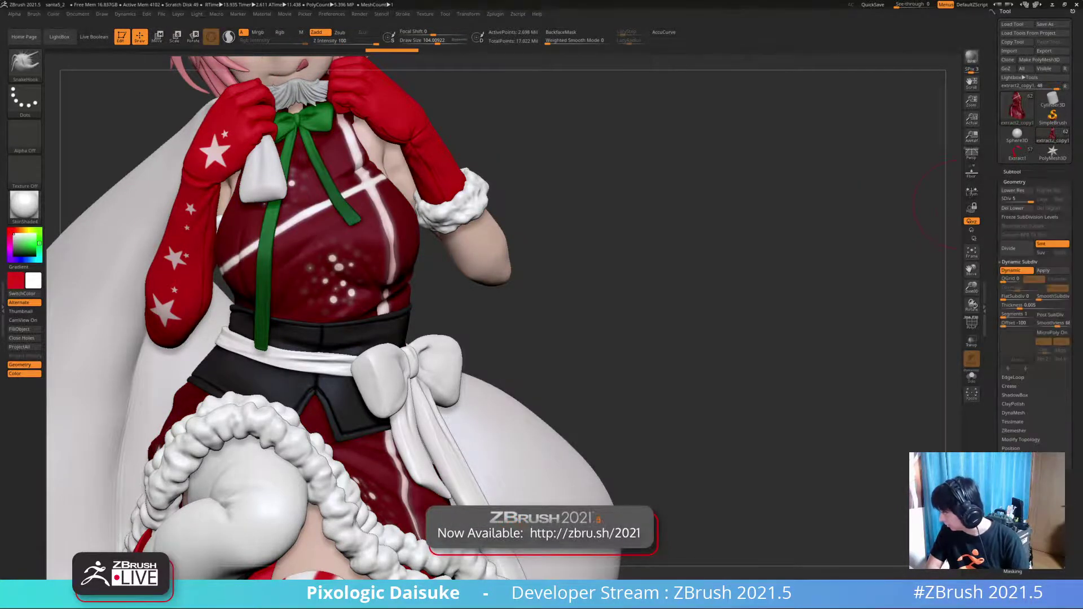
click(1014, 181)
click(1018, 274)
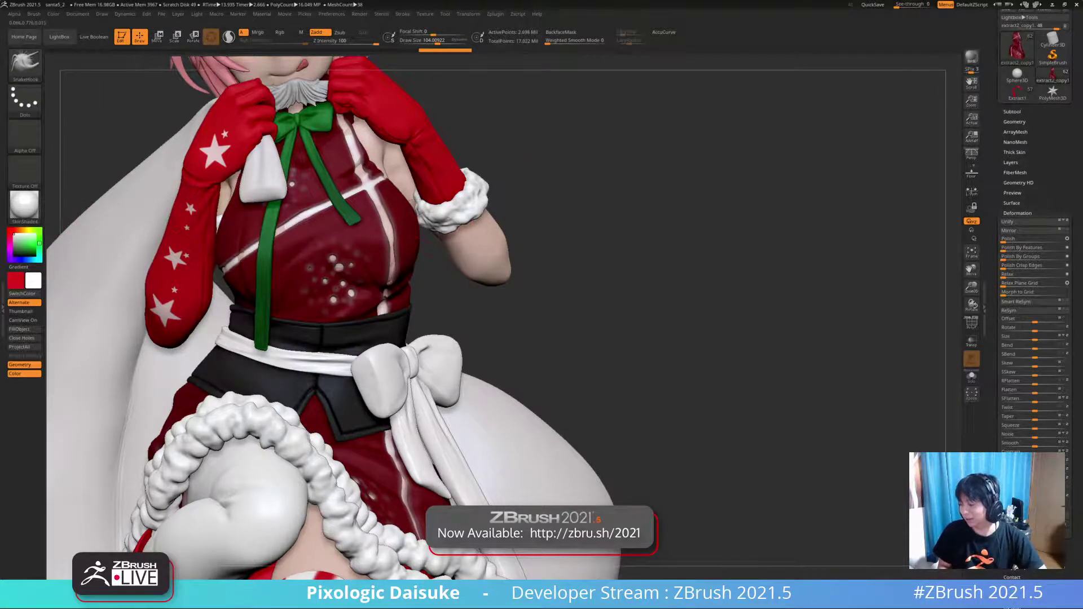
- Isolate the dress and invert its mask to inspect the raised stripes and dots
click(557, 205)
key(ctrl)
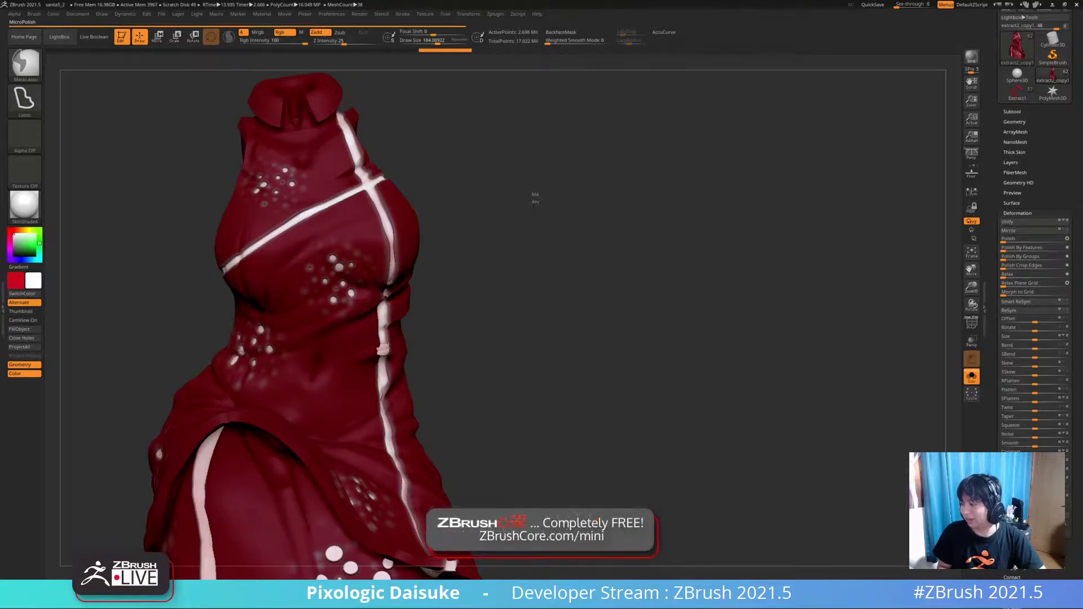
ctrl+click(535, 204)
key(ctrl)
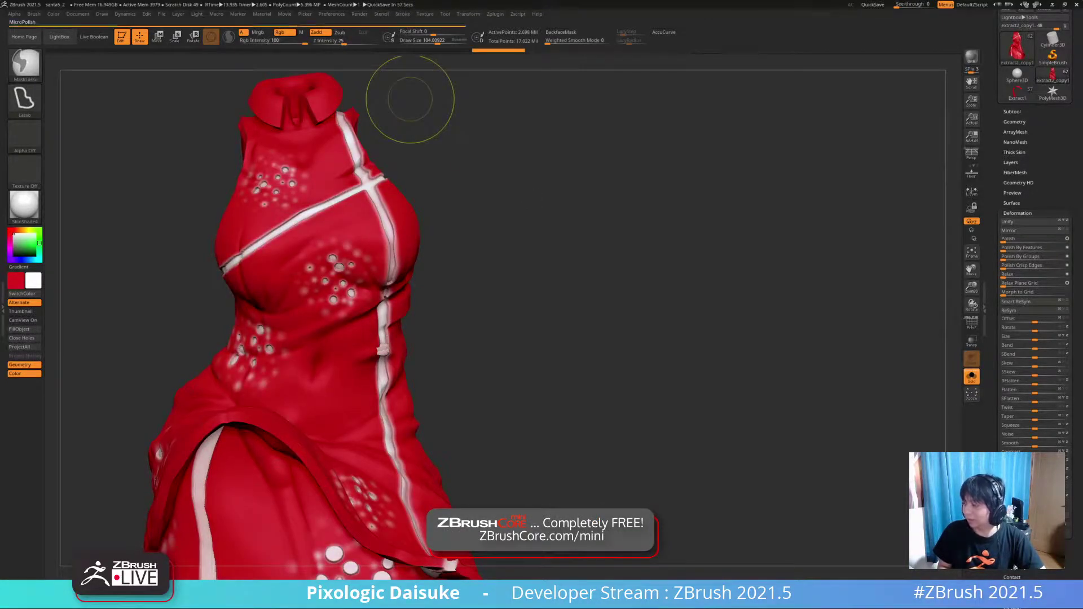
- Undo the raised pattern on the dress and clear its mask
key(ctrl+z)
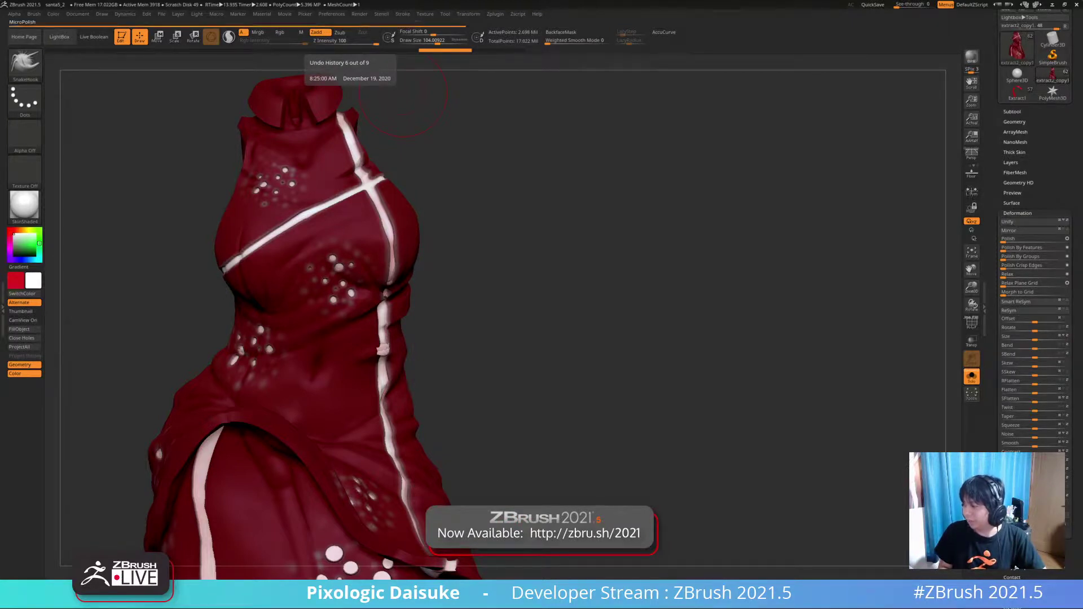
key(ctrl)
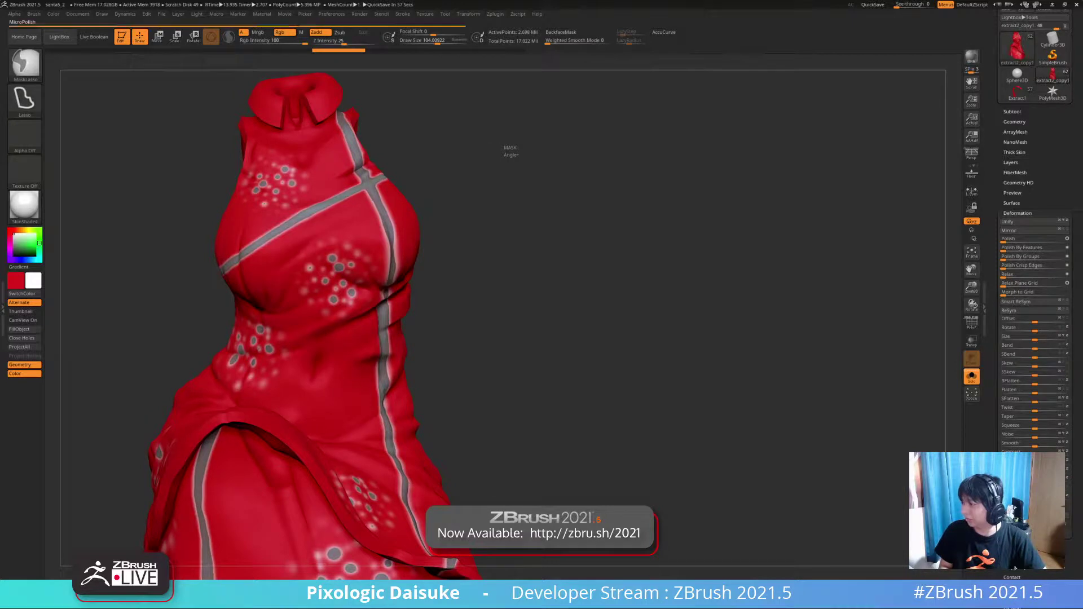
ctrl+drag(504, 148, 515, 209)
- Open the Decimation Master options
click(496, 13)
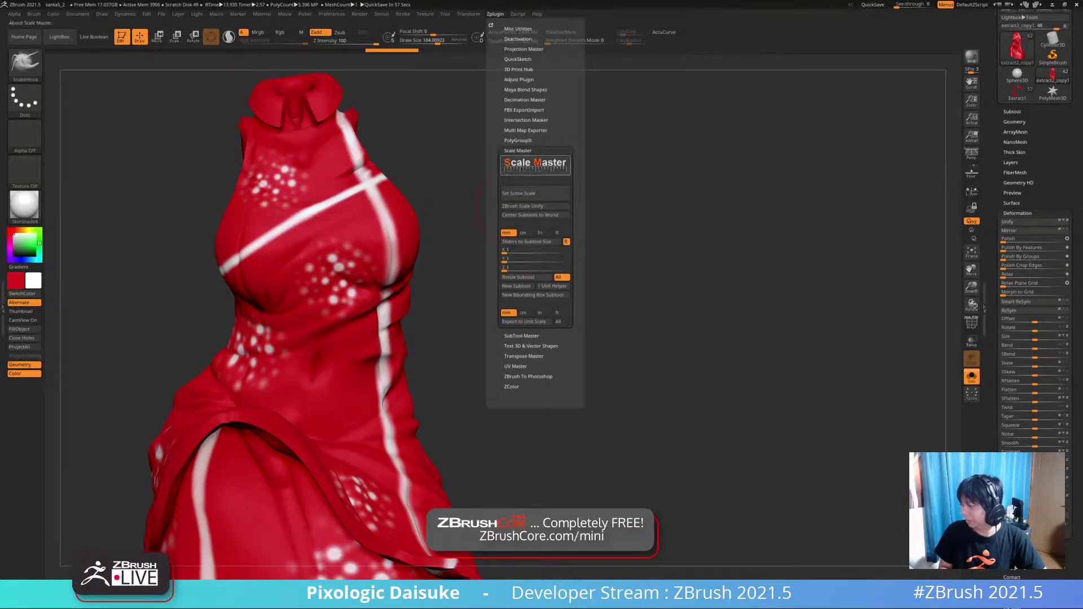
click(518, 150)
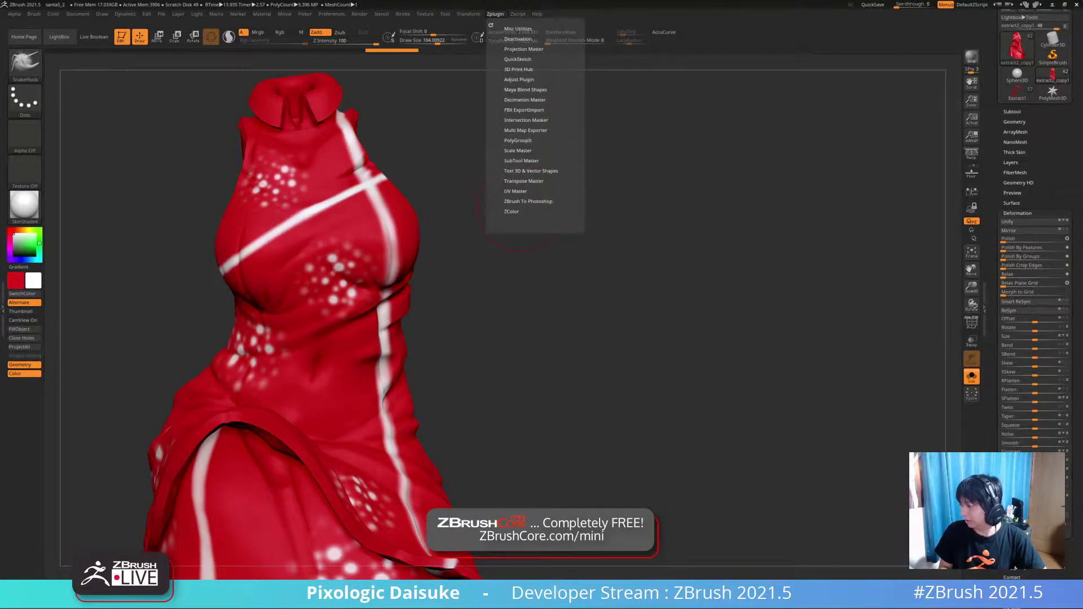
click(525, 100)
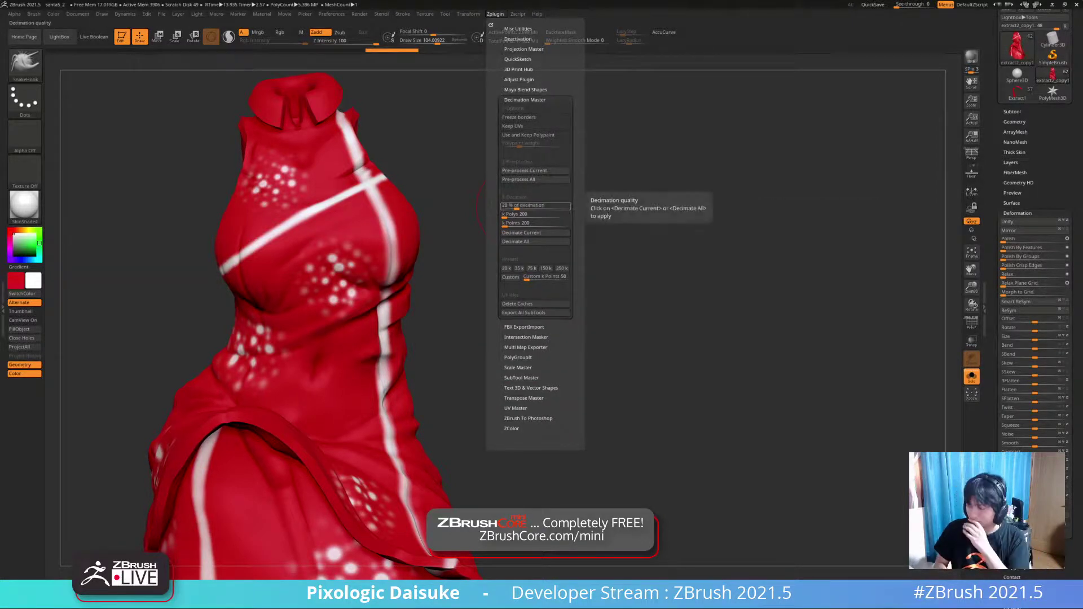
ctrl+right_drag(423, 298, 401, 220)
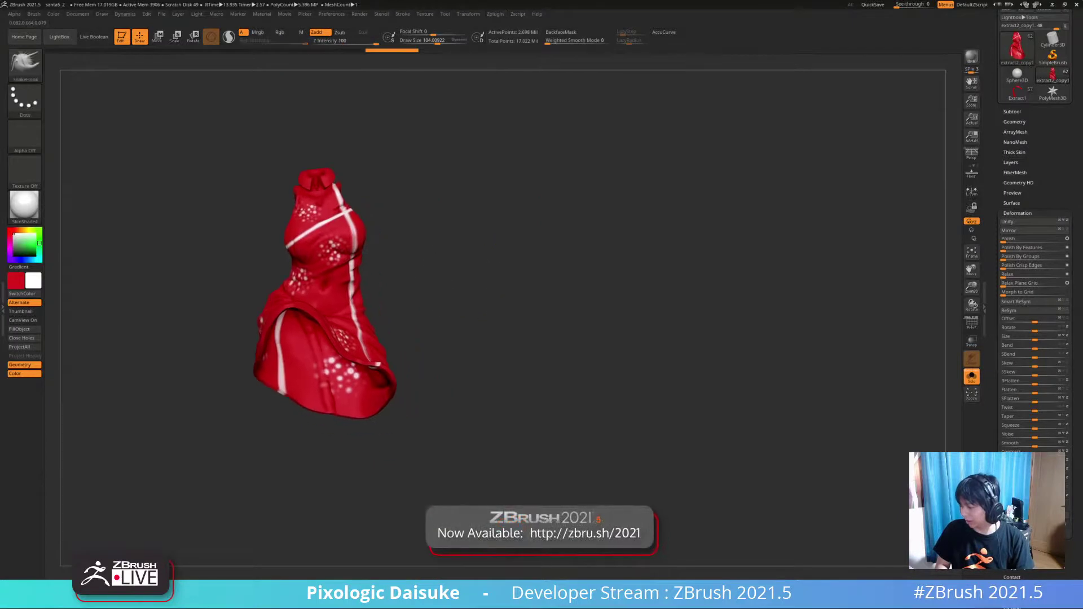
- Show the whole character, select the white sack, isolate it and display its wireframe to examine its topology
key(shift+s)
alt+click(422, 346)
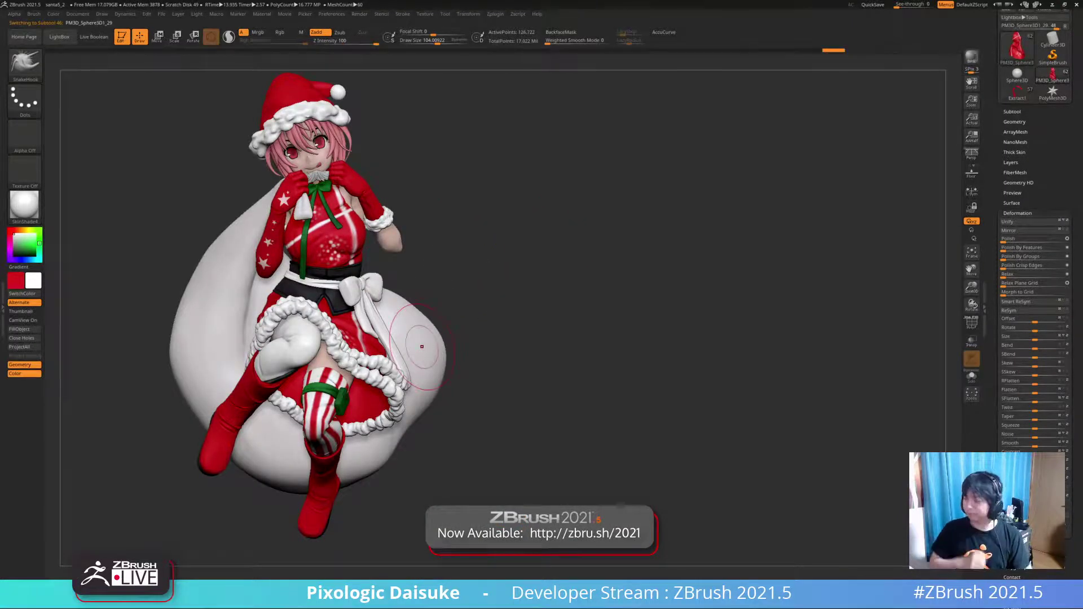
click(495, 14)
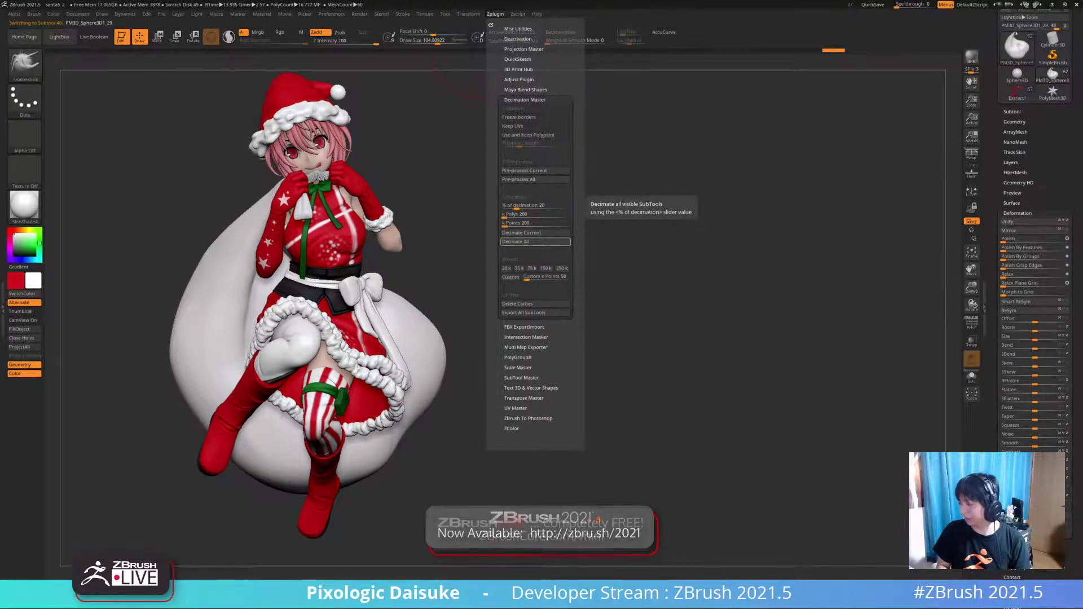
drag(525, 253, 598, 260)
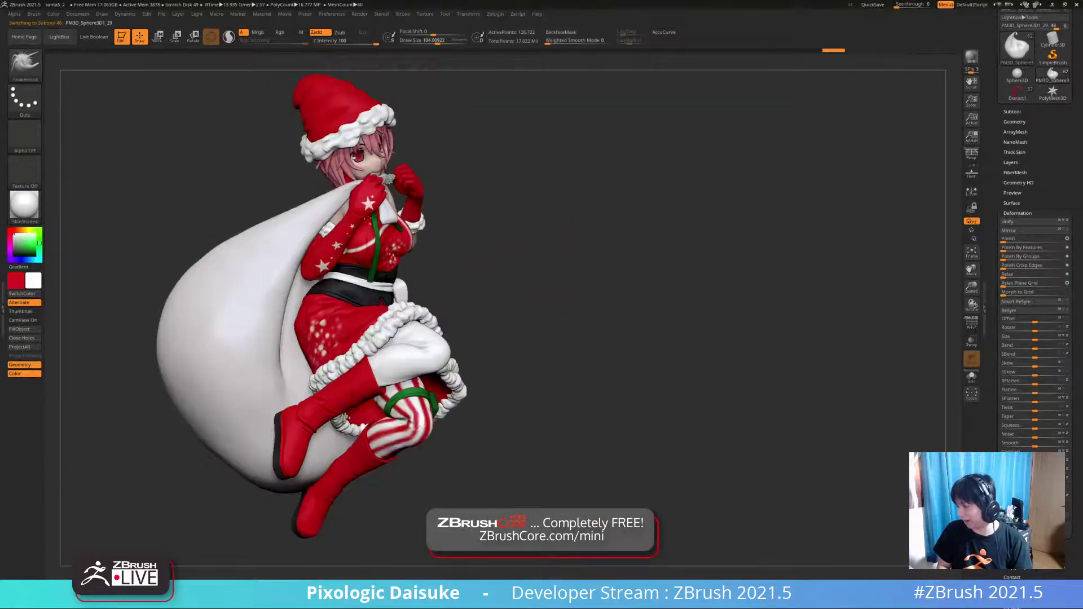
key(shift+alt+s)
click(972, 323)
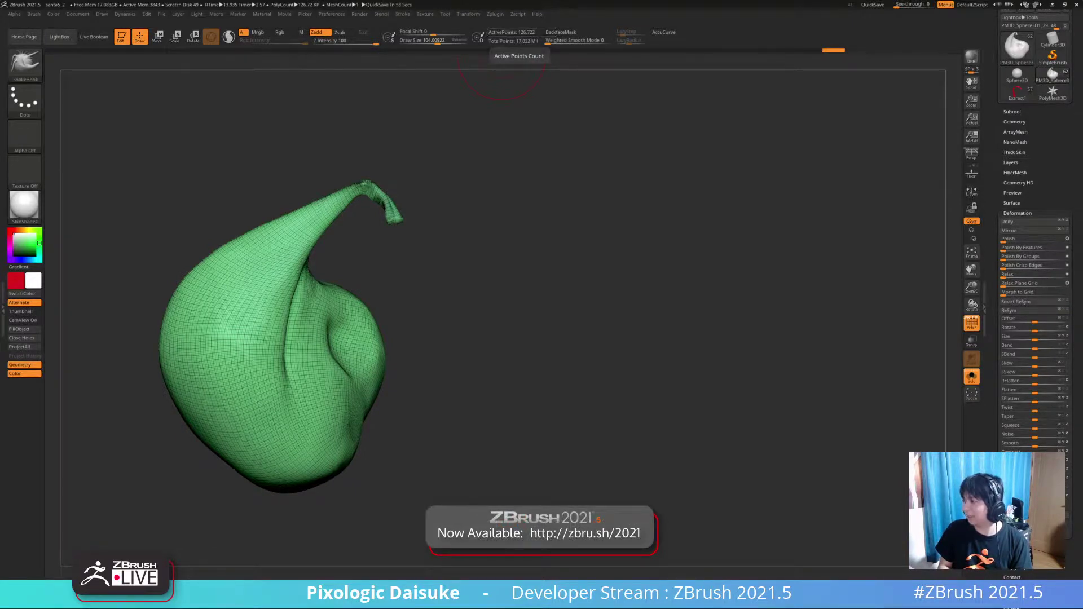
- Hide the wireframe and decimate the isolated sack to the 35k points preset
click(495, 13)
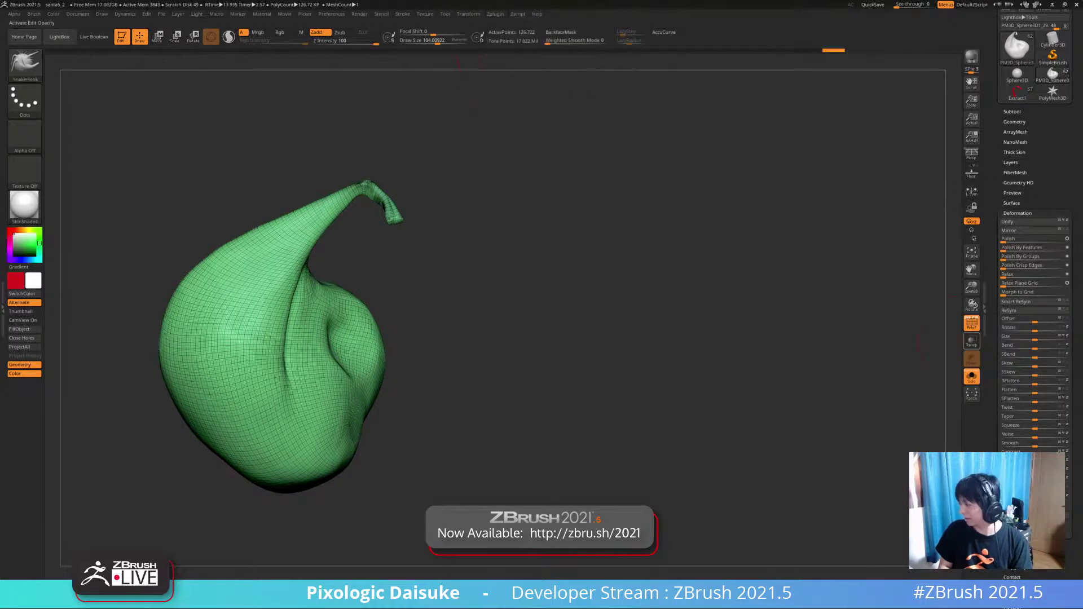
click(972, 321)
click(495, 14)
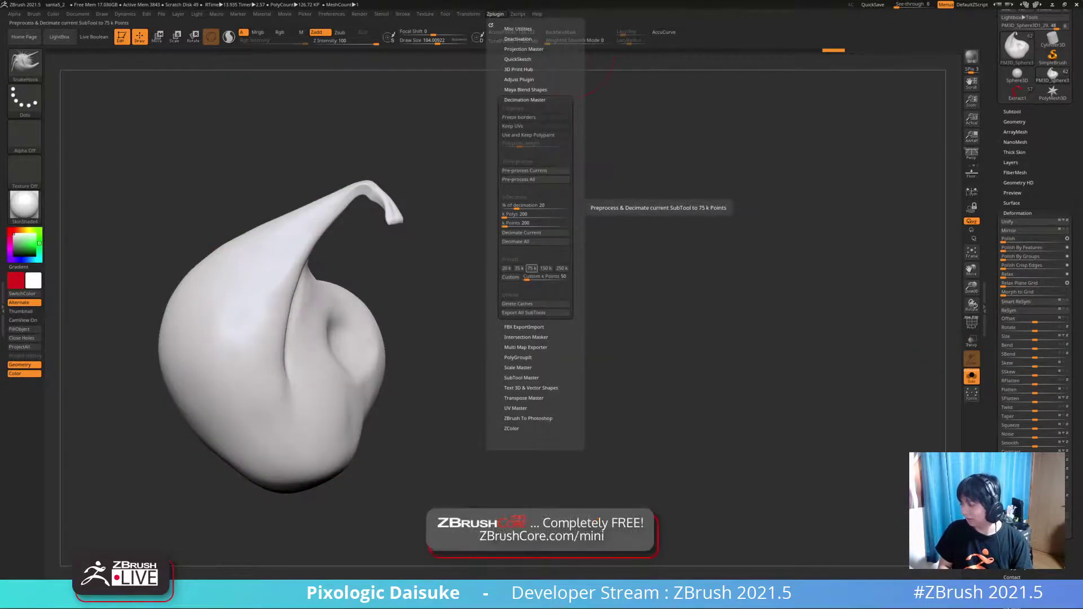
click(531, 268)
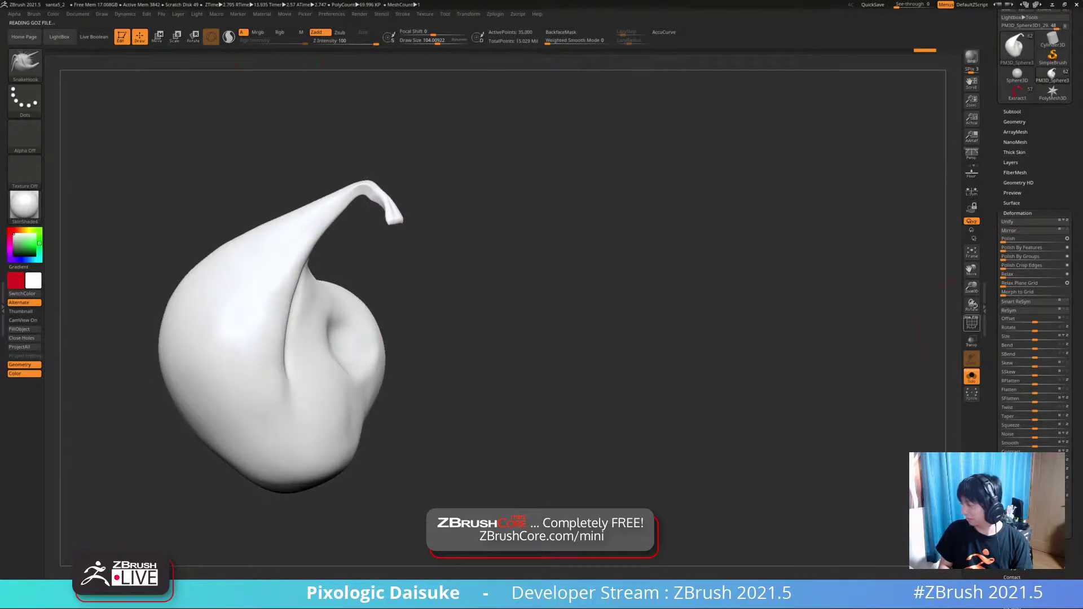
- Examine the decimated sack's wireframe and its surface from several sides with the MatCap Gray material
click(972, 323)
ctrl+right_drag(621, 293, 667, 306)
click(972, 323)
click(971, 324)
click(971, 324)
click(24, 204)
click(142, 215)
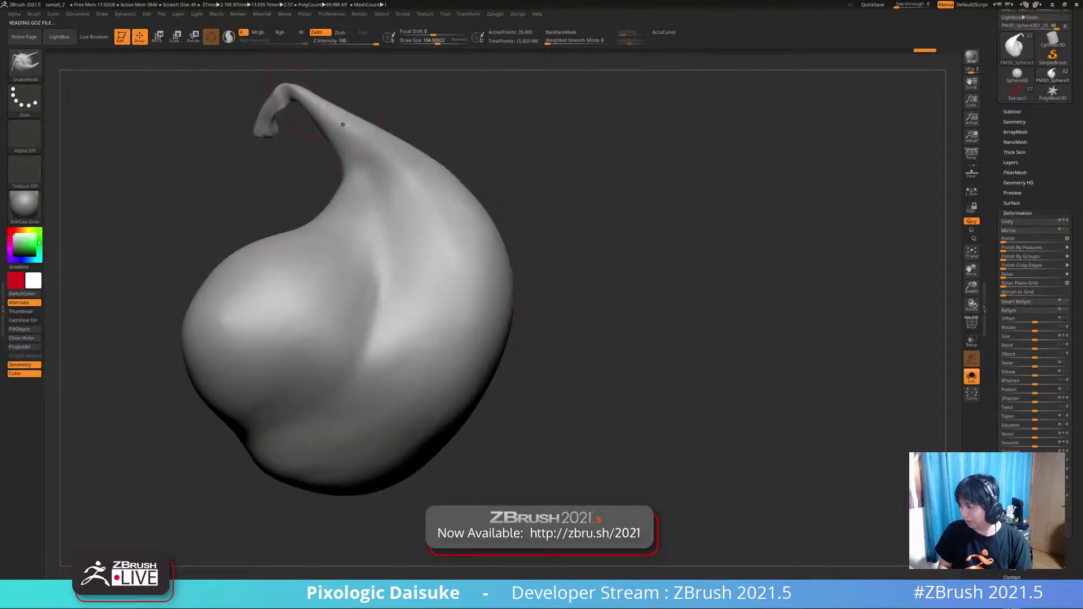
right_drag(269, 338, 384, 347)
mouse_move(186, 324)
right_down()
mouse_move(511, 310)
mouse_move(542, 330)
mouse_move(550, 307)
right_up()
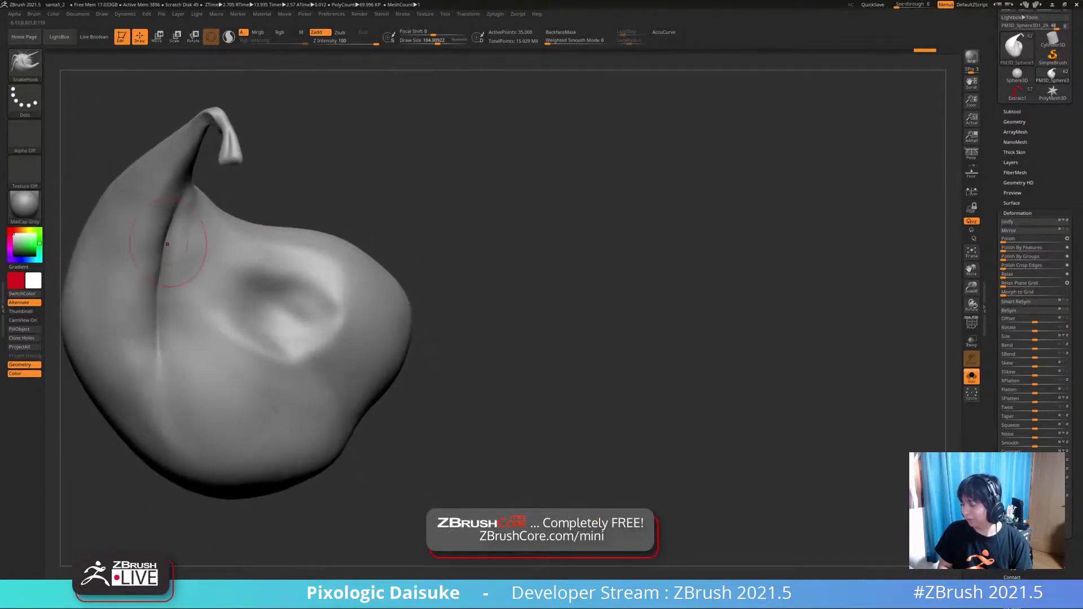
right_drag(167, 244, 350, 248)
right_drag(700, 237, 468, 243)
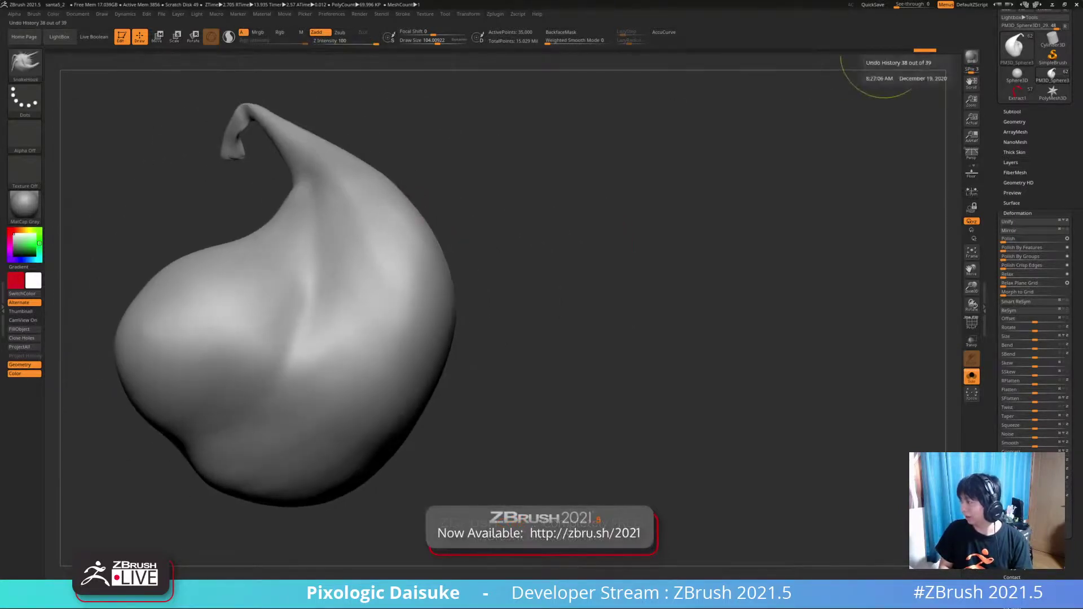
- Undo the sack's 35k decimation and decimate it to a custom 1k points
click(896, 51)
mouse_move(495, 14)
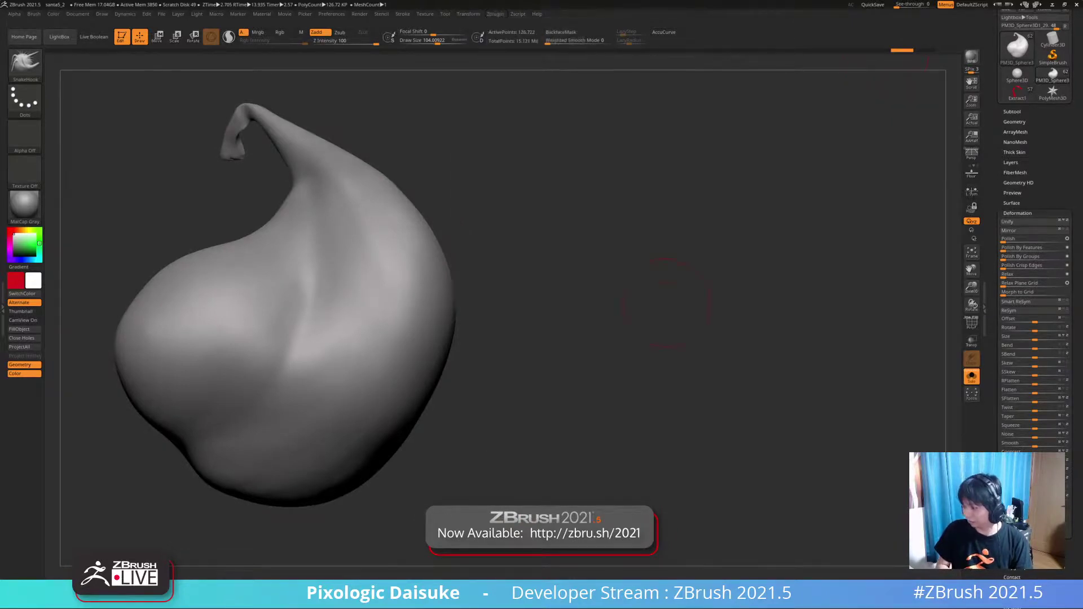
click(495, 14)
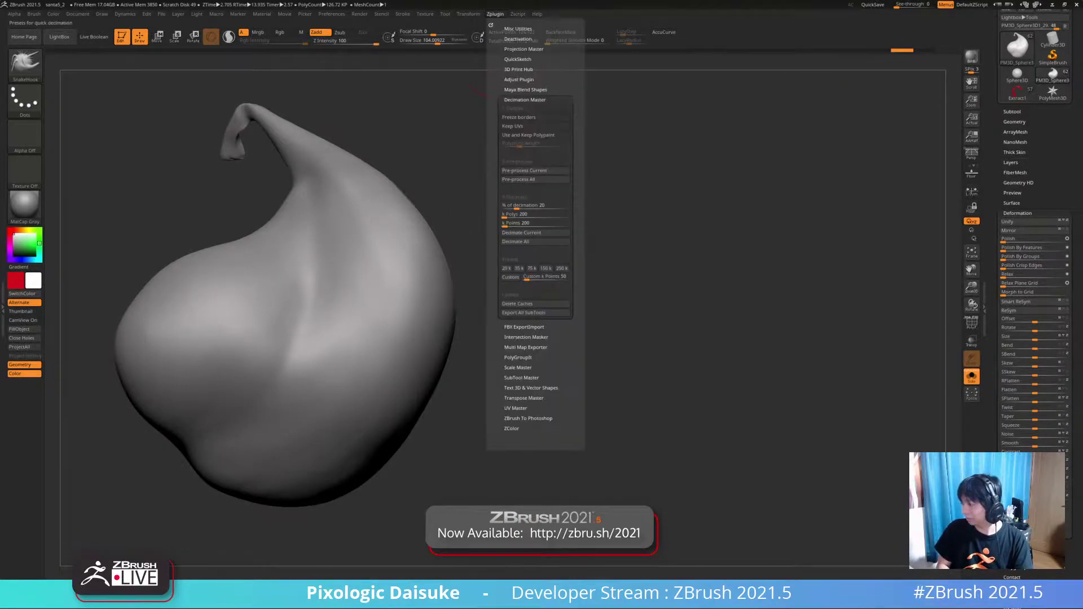
text(1)
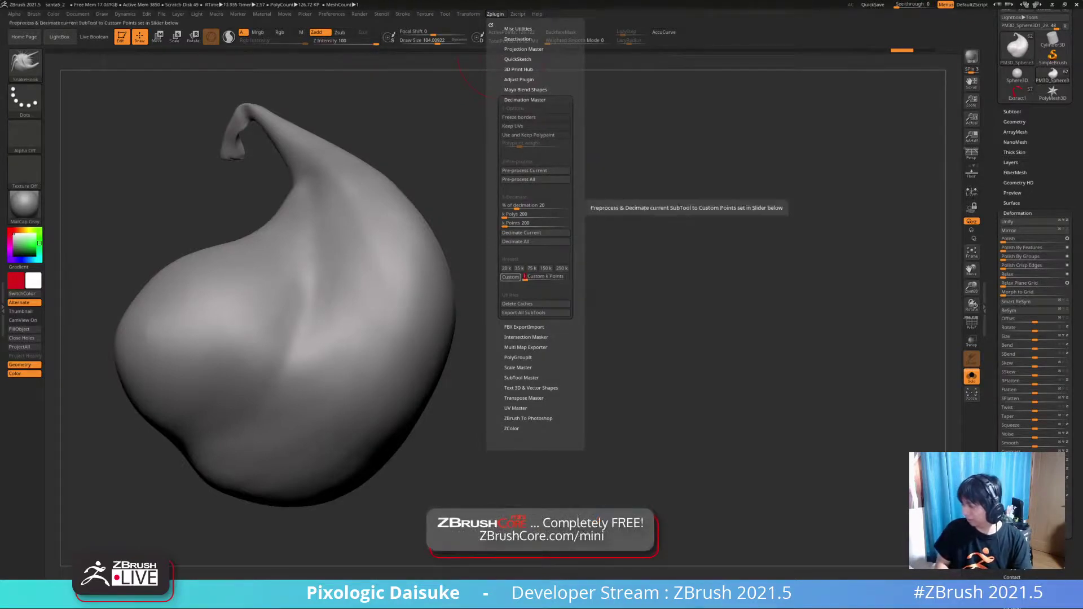
click(510, 277)
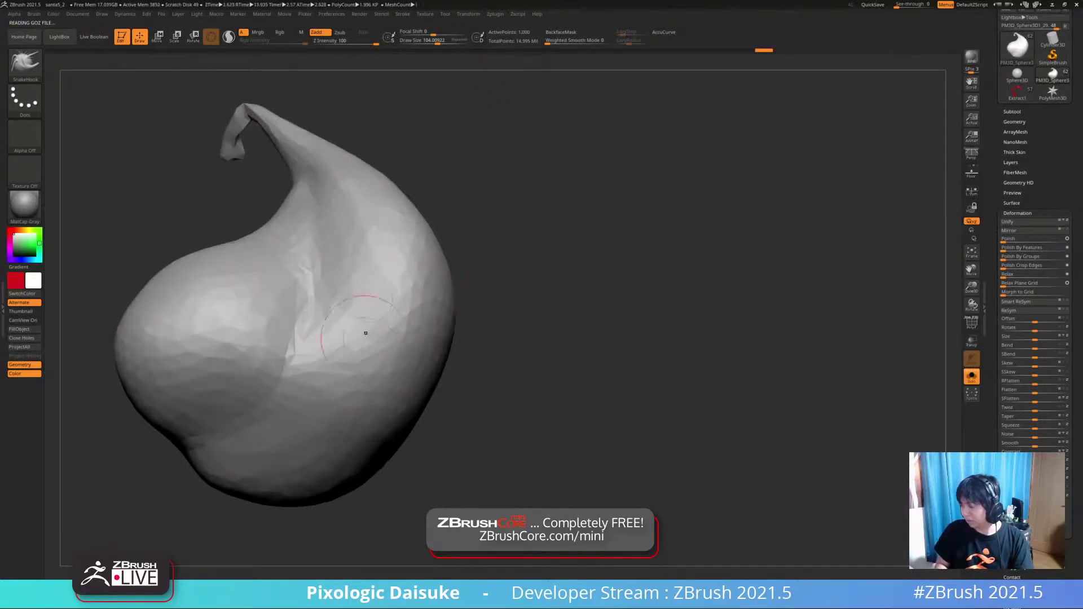
- Examine the faceted surface of the 1k-point sack and undo that decimation
mouse_move(364, 235)
ctrl+right_down()
mouse_move(355, 201)
mouse_move(372, 124)
ctrl+right_up()
right_drag(361, 169, 333, 226)
mouse_move(333, 226)
ctrl+right_down()
mouse_move(339, 270)
mouse_move(355, 226)
mouse_move(322, 237)
mouse_move(392, 195)
mouse_move(332, 174)
ctrl+right_up()
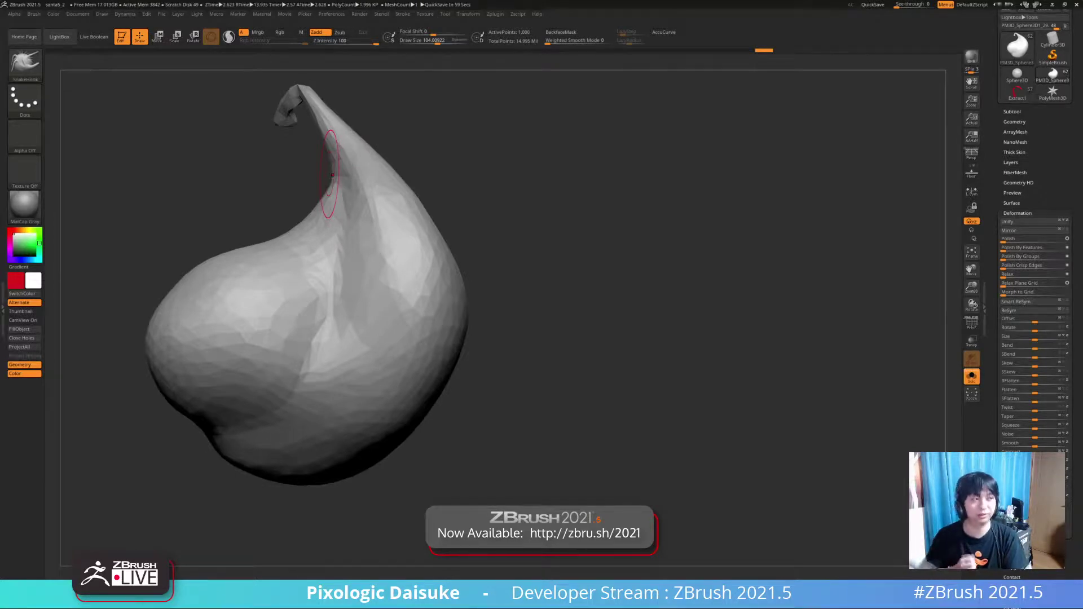
key(ctrl+z)
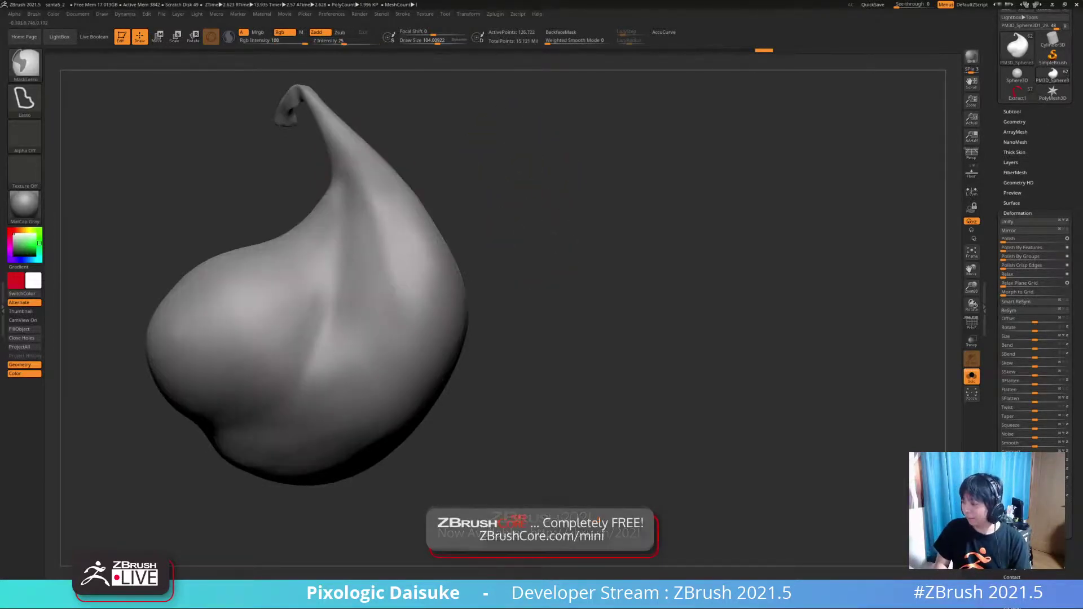
- Decimate the sack to a custom 5k points
right_drag(522, 171, 586, 187)
right_drag(554, 233, 508, 226)
mouse_move(445, 14)
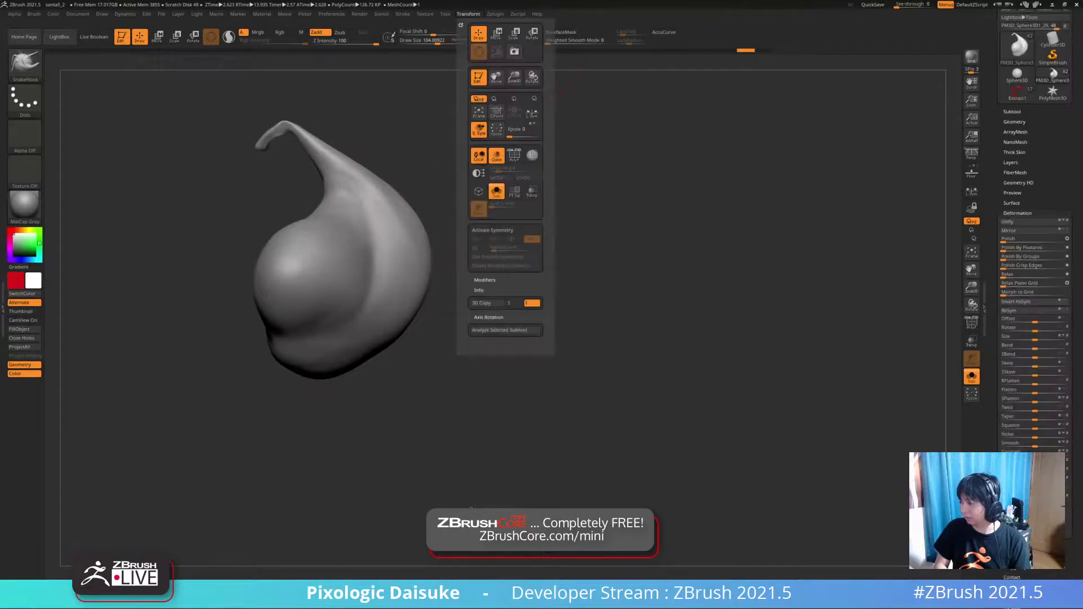
mouse_move(495, 14)
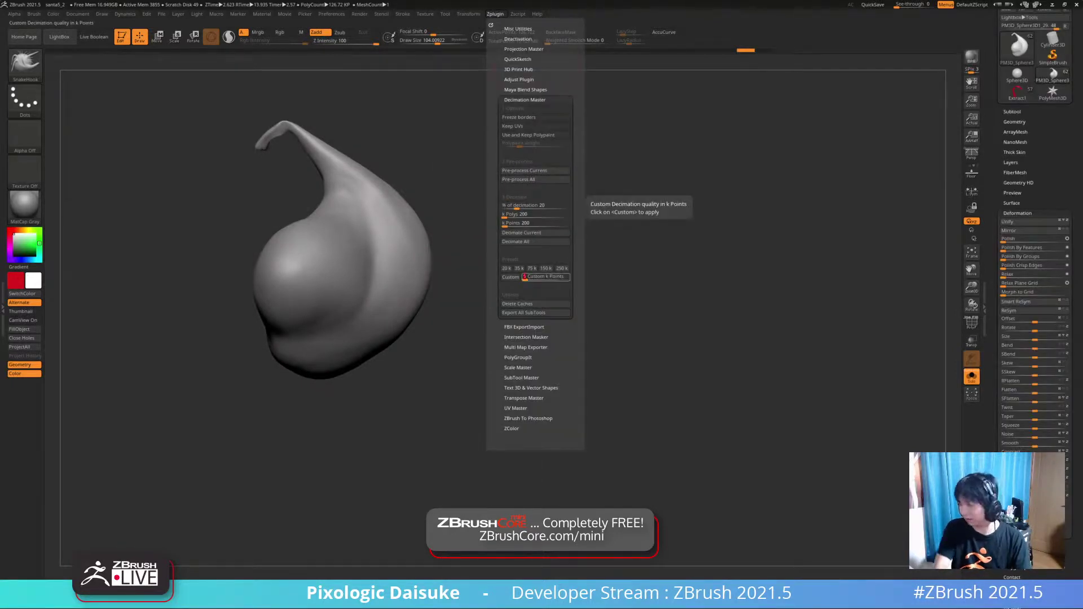
click(511, 277)
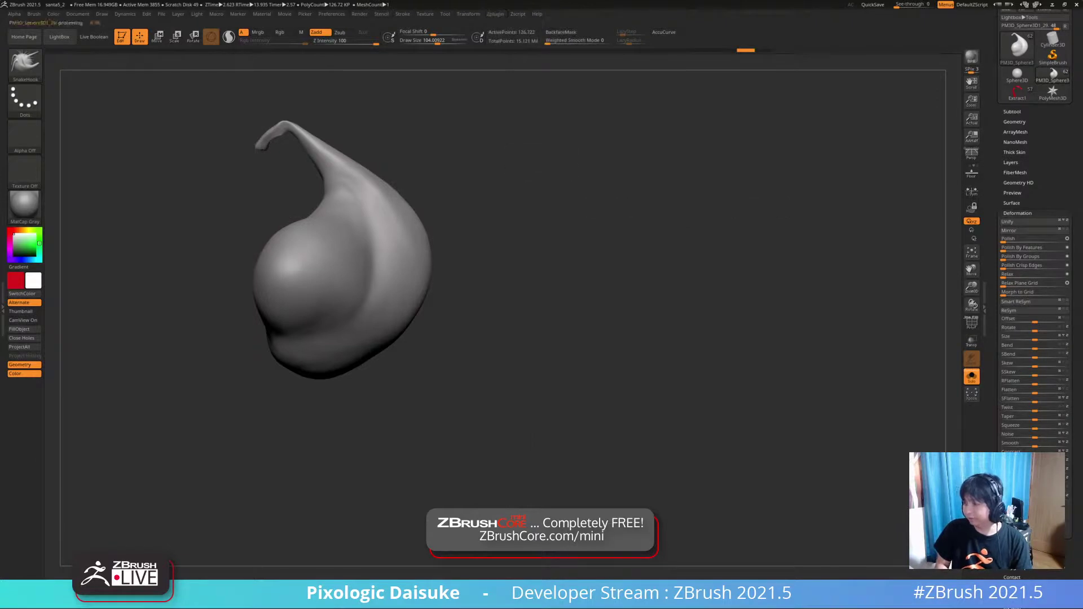
right_drag(512, 279, 451, 378)
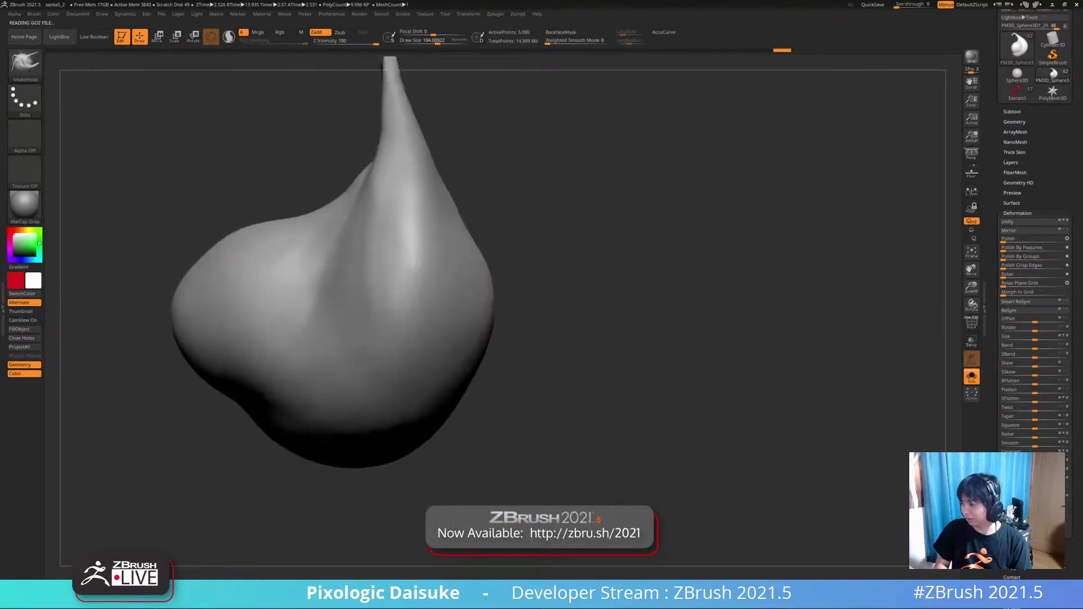
- Examine the 5k-point sack up close from several angles and restore its mesh from before the decimation
drag(570, 248, 497, 282)
drag(457, 243, 479, 209)
mouse_move(271, 254)
right_down()
mouse_move(423, 223)
mouse_move(377, 259)
mouse_move(339, 271)
right_up()
mouse_move(401, 299)
alt+right_down()
mouse_move(299, 305)
mouse_move(299, 389)
alt+right_up()
mouse_move(295, 259)
ctrl+right_down()
mouse_move(316, 333)
mouse_move(460, 316)
mouse_move(454, 336)
mouse_move(339, 304)
ctrl+right_up()
mouse_move(486, 247)
alt+right_down()
mouse_move(464, 299)
mouse_move(488, 307)
mouse_move(486, 350)
alt+right_up()
right_drag(487, 350, 440, 344)
ctrl+right_drag(541, 256, 559, 338)
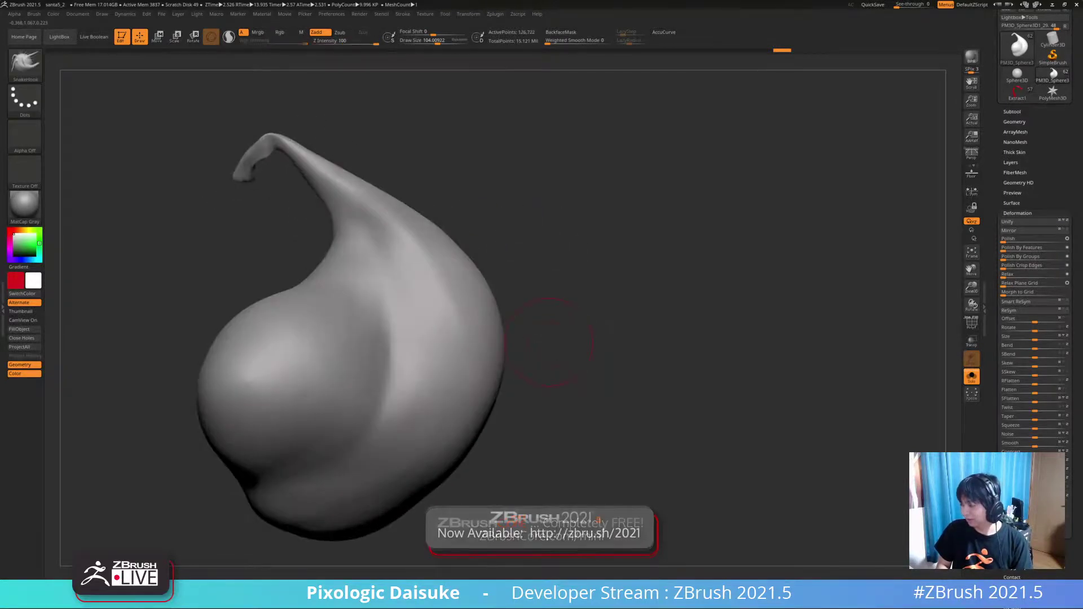
- Show the whole character again and frame it centered in a front view
click(469, 13)
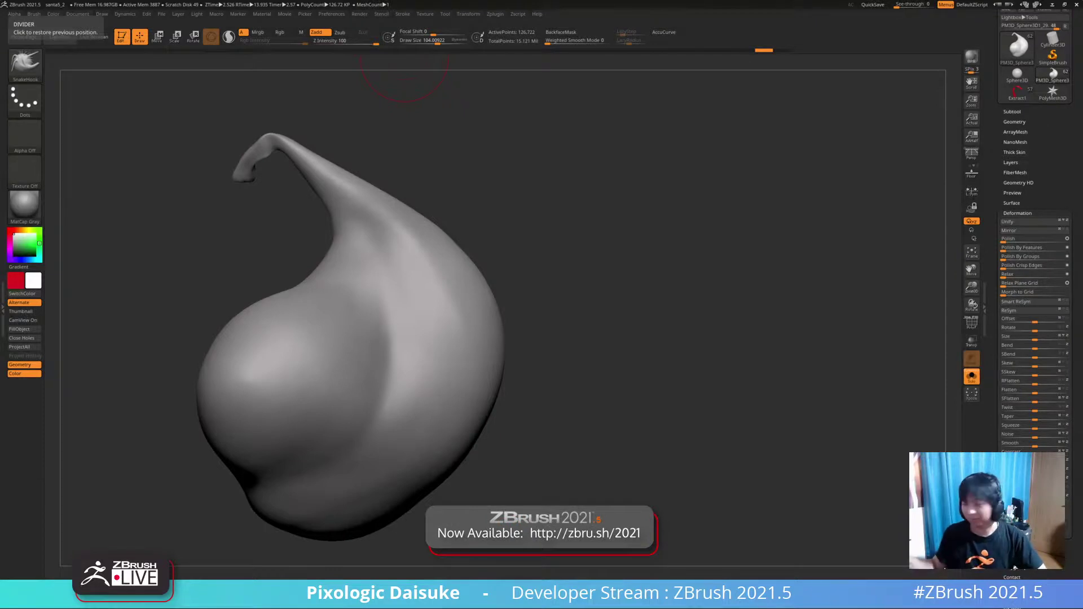
key(alt+shift+s)
drag(529, 270, 593, 283)
mouse_move(564, 316)
alt+mouse_down()
mouse_move(536, 263)
mouse_move(627, 271)
mouse_move(629, 316)
mouse_move(587, 274)
alt+mouse_up()
right_drag(575, 293, 626, 298)
- Try a skin material on the character and switch the material to SkinShade4
click(25, 209)
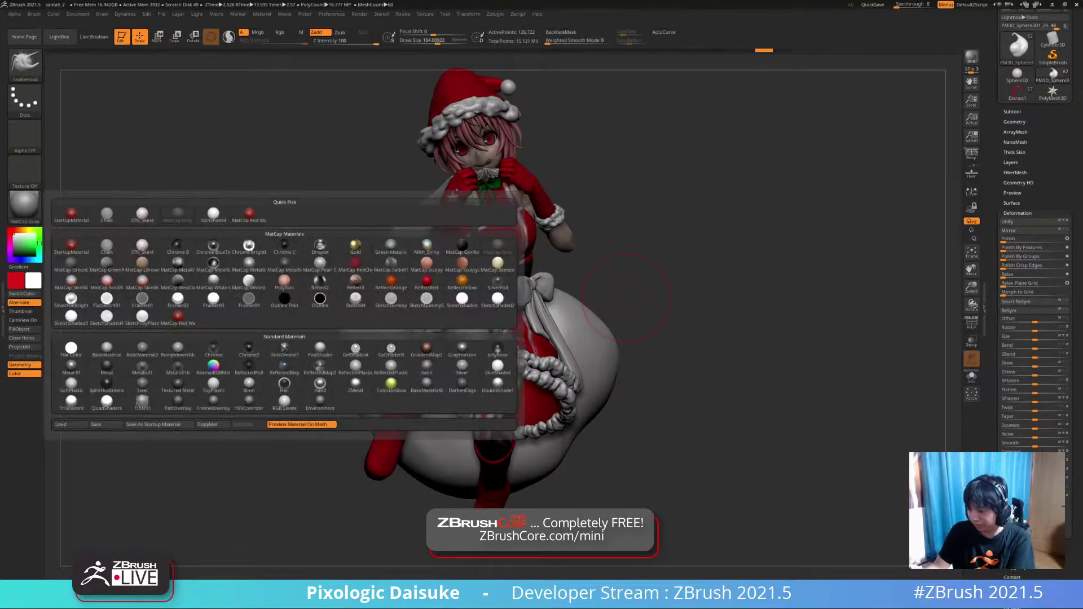
click(142, 214)
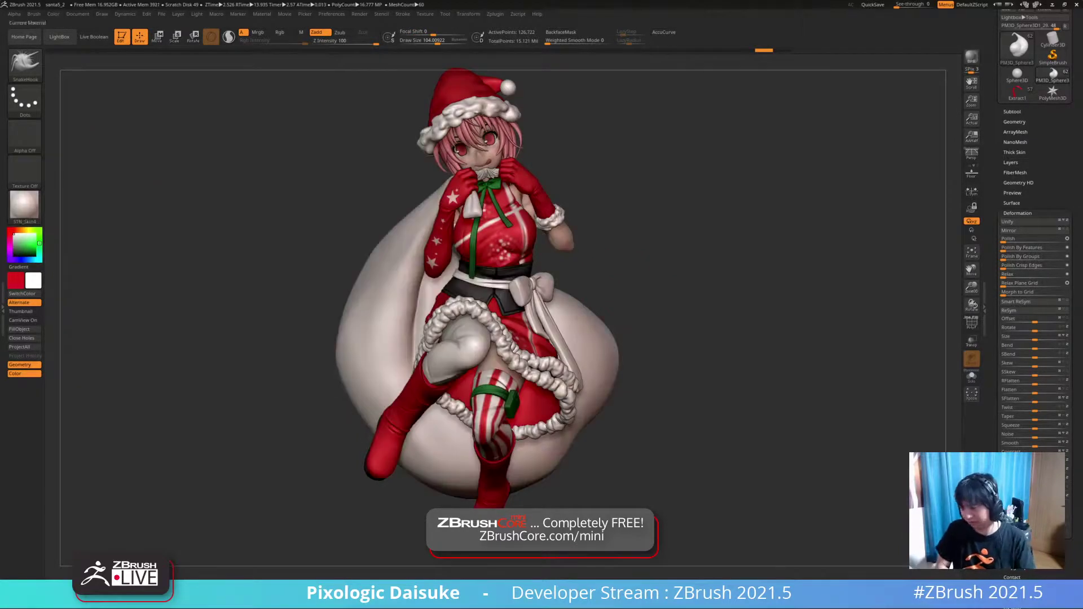
click(26, 207)
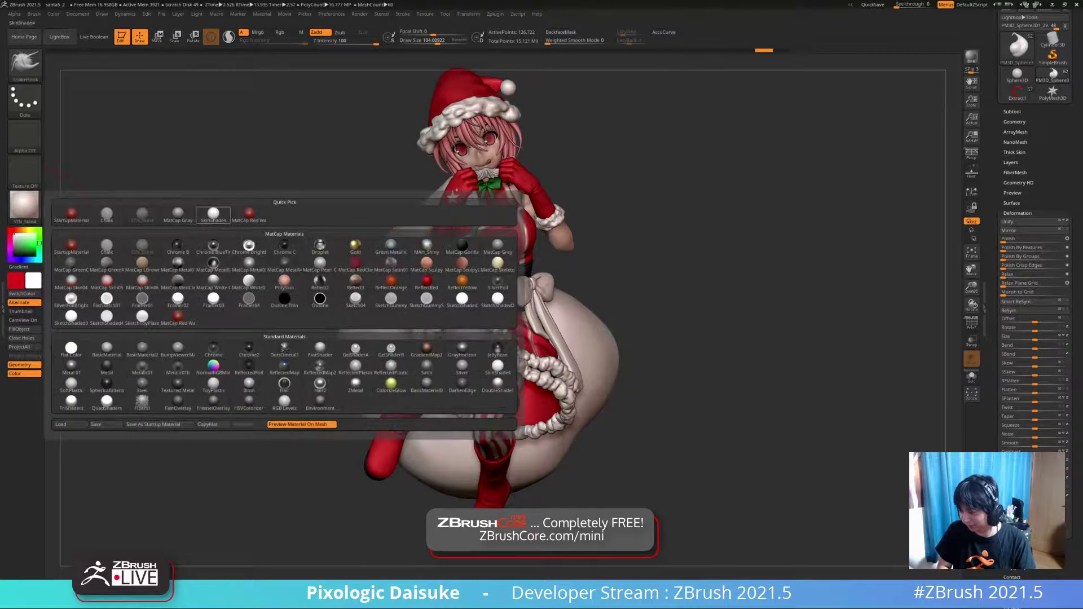
click(213, 213)
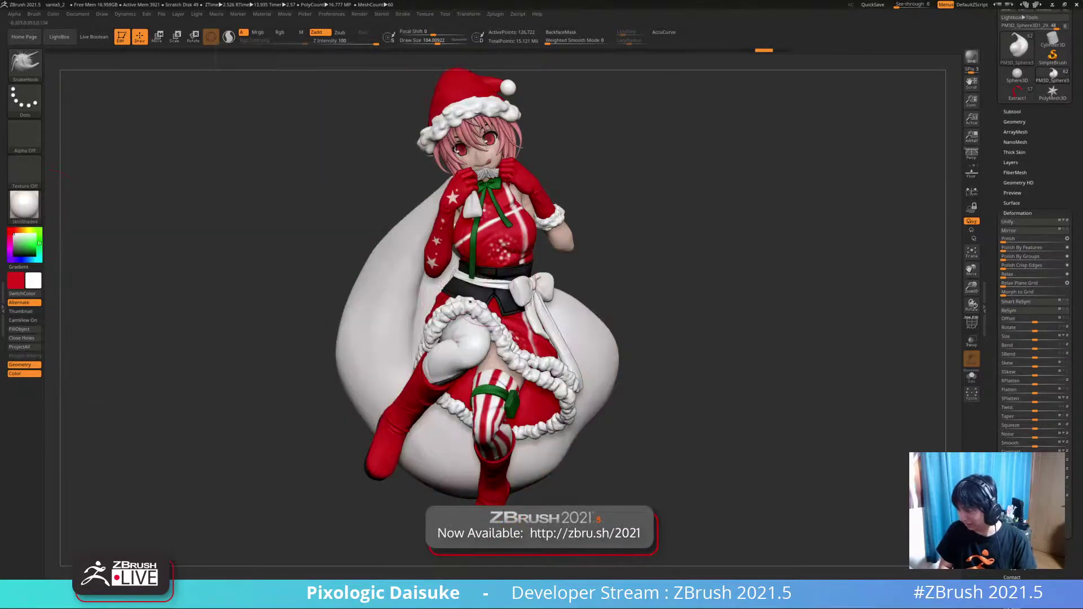
- Set the BPR shadow angle to 10 in the render settings
click(359, 14)
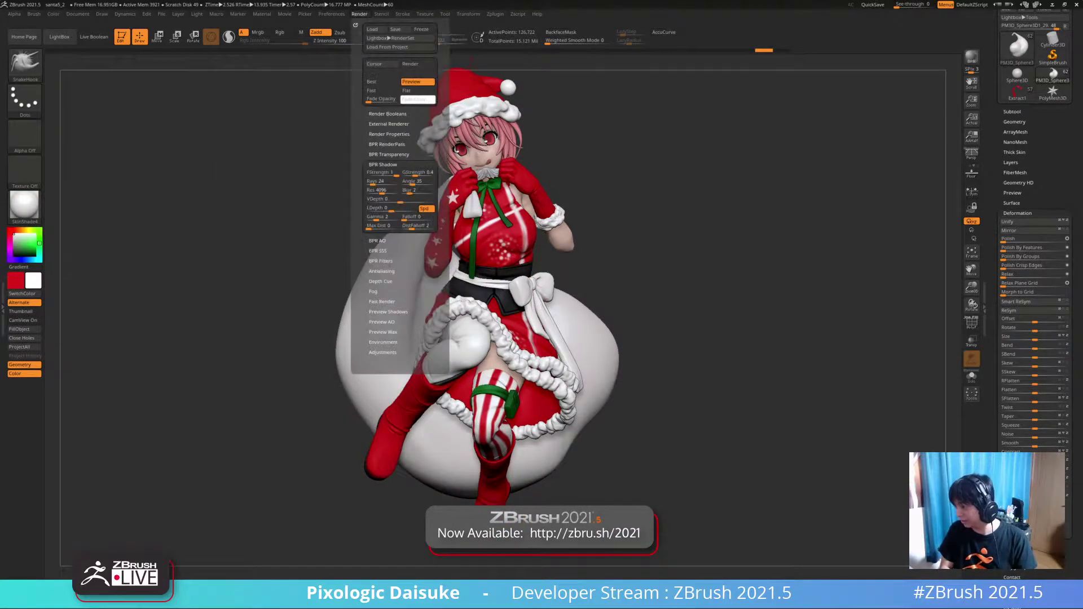
click(379, 191)
click(411, 181)
text(1)
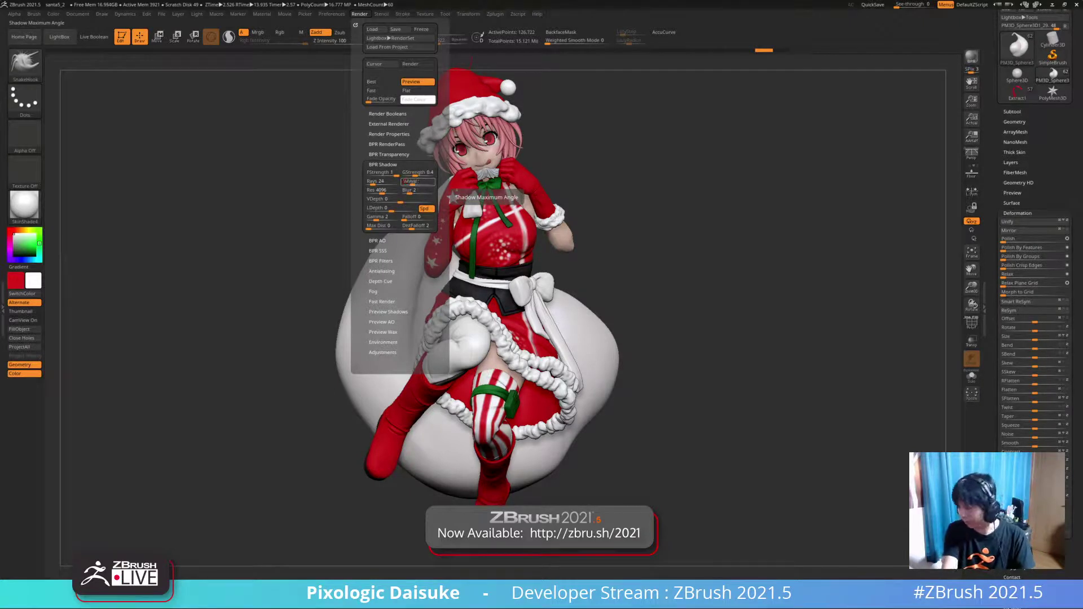
text(0)
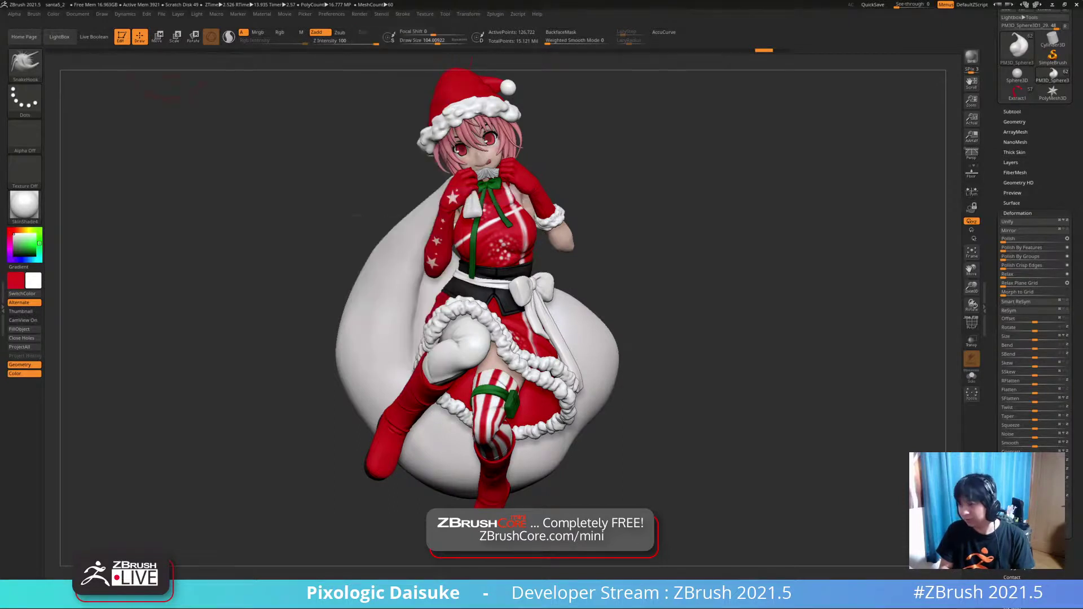
- Double the document size and accept the resize
click(102, 13)
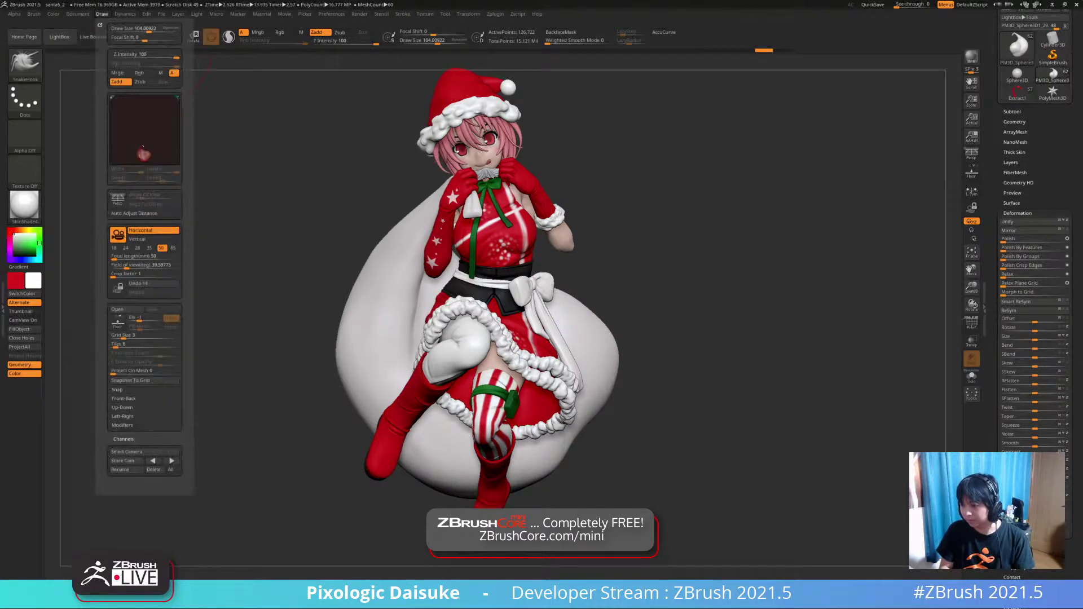
click(77, 13)
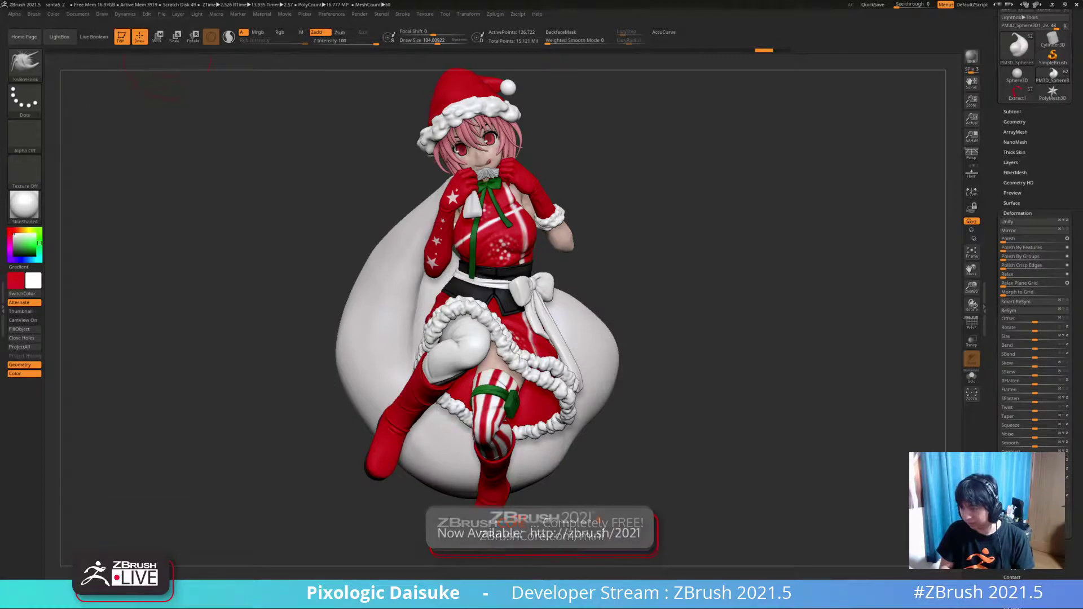
click(127, 187)
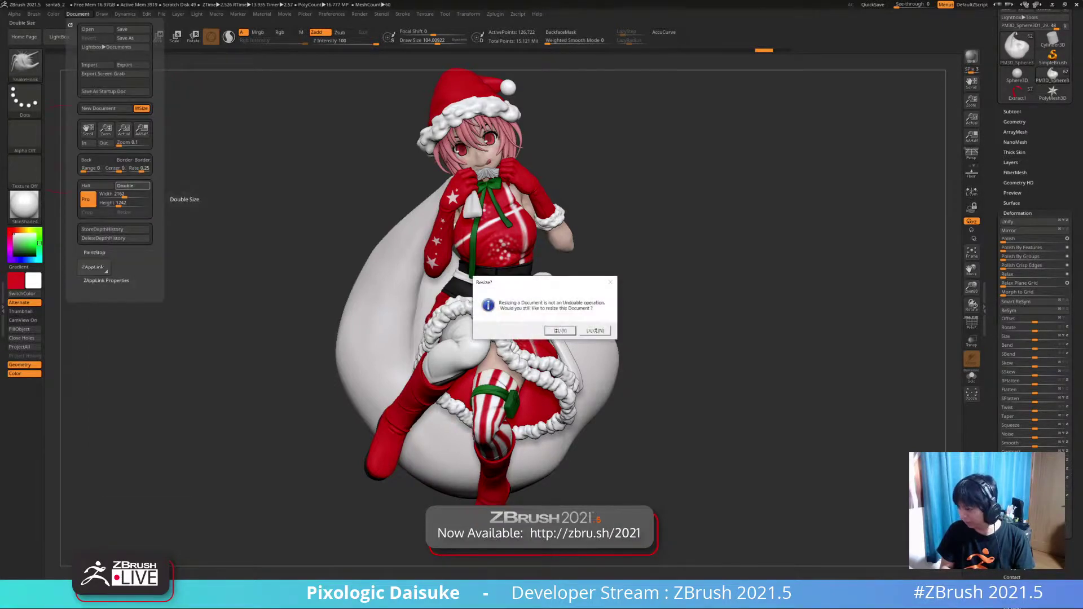
key(Return)
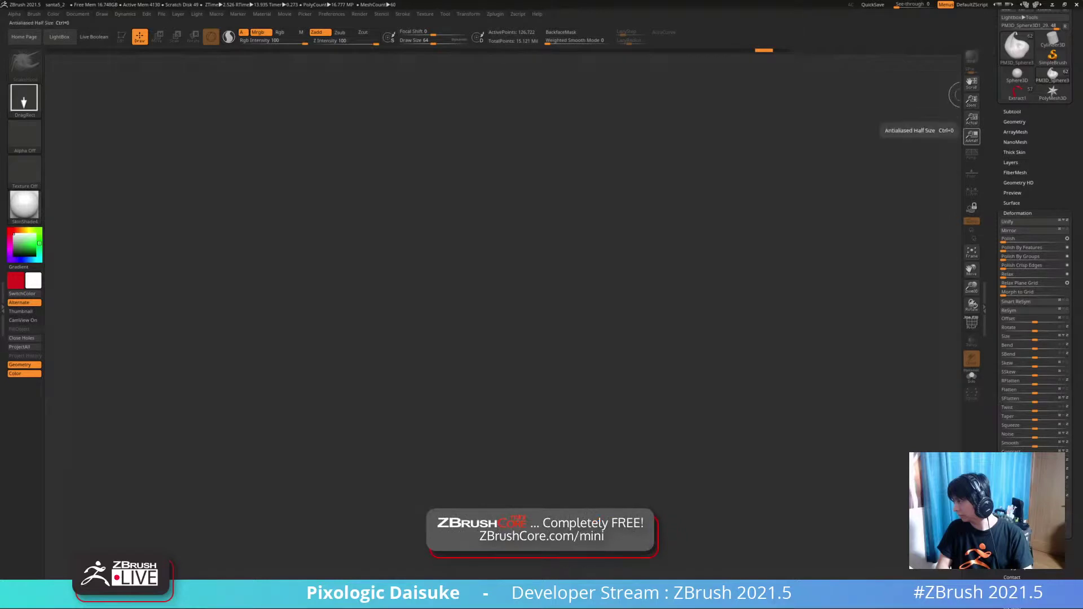
- Place the character on the enlarged canvas, make it editable and frame the full figure
drag(482, 249, 477, 395)
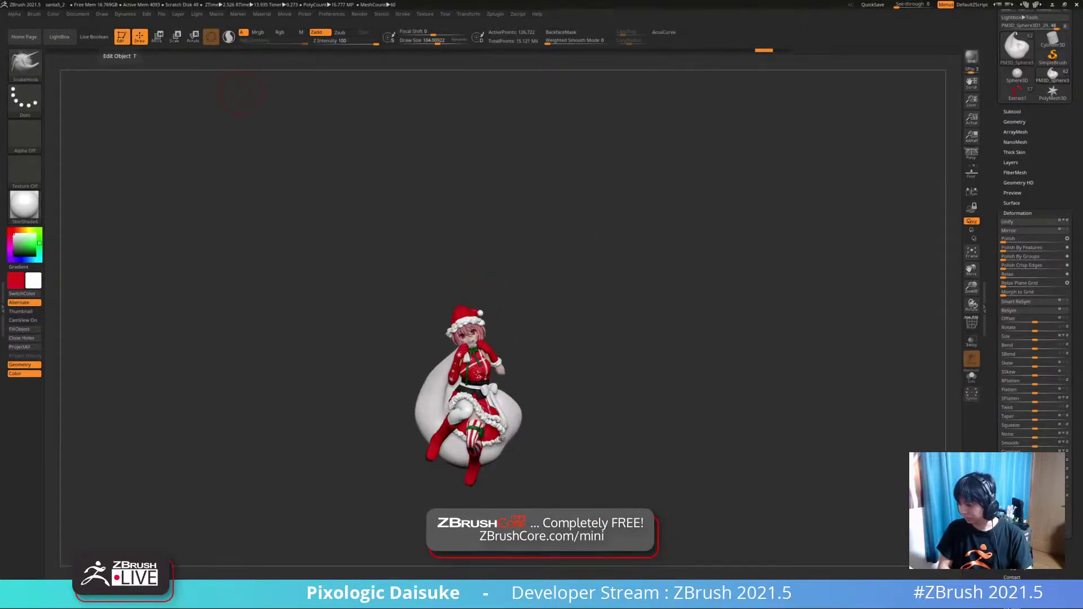
key(f)
key(ctrl)
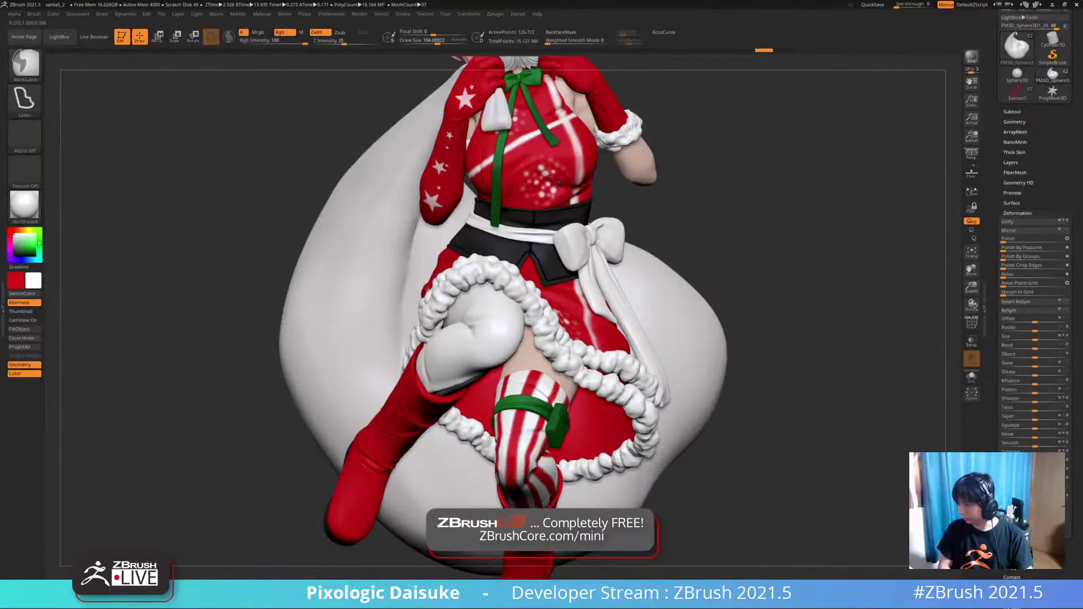
ctrl+right_drag(504, 320, 504, 270)
ctrl+right_drag(529, 339, 526, 384)
ctrl+right_drag(765, 237, 765, 275)
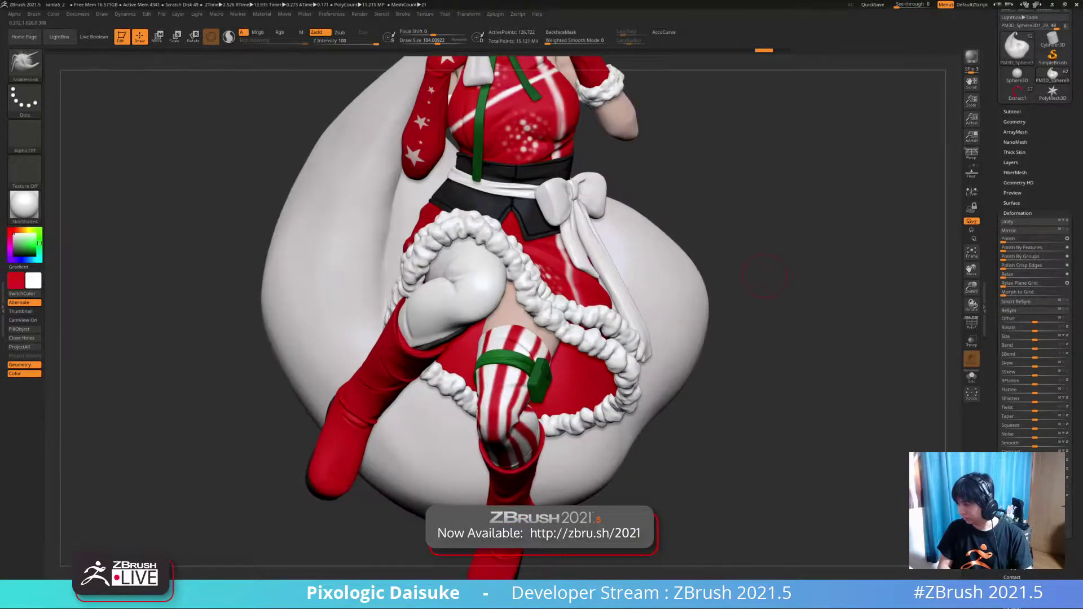
key(f)
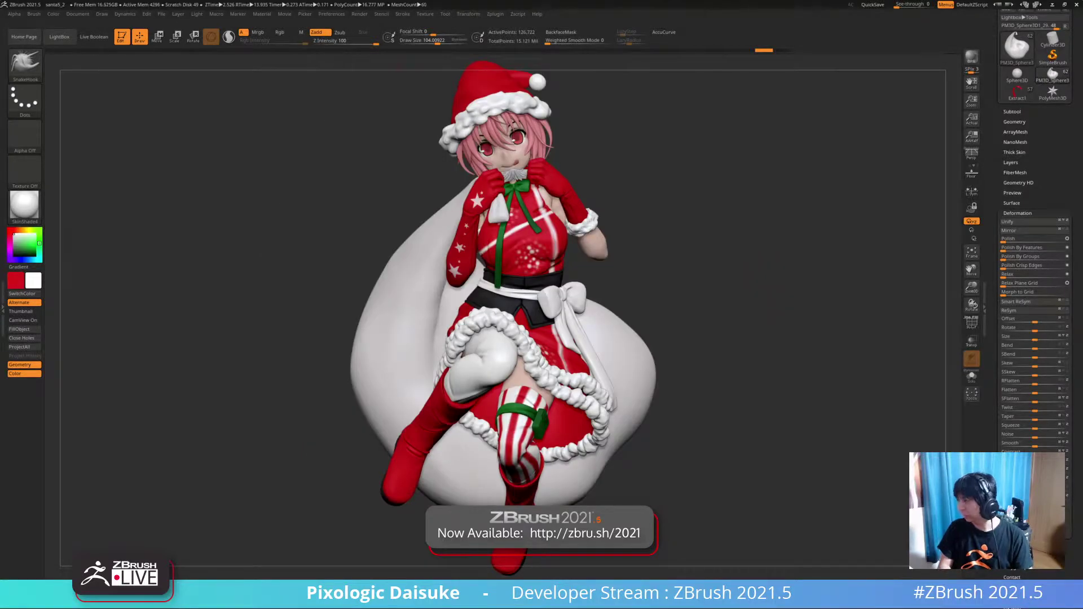
- Adjust the BPR global shadow strength and run a BPR render of the character
click(360, 15)
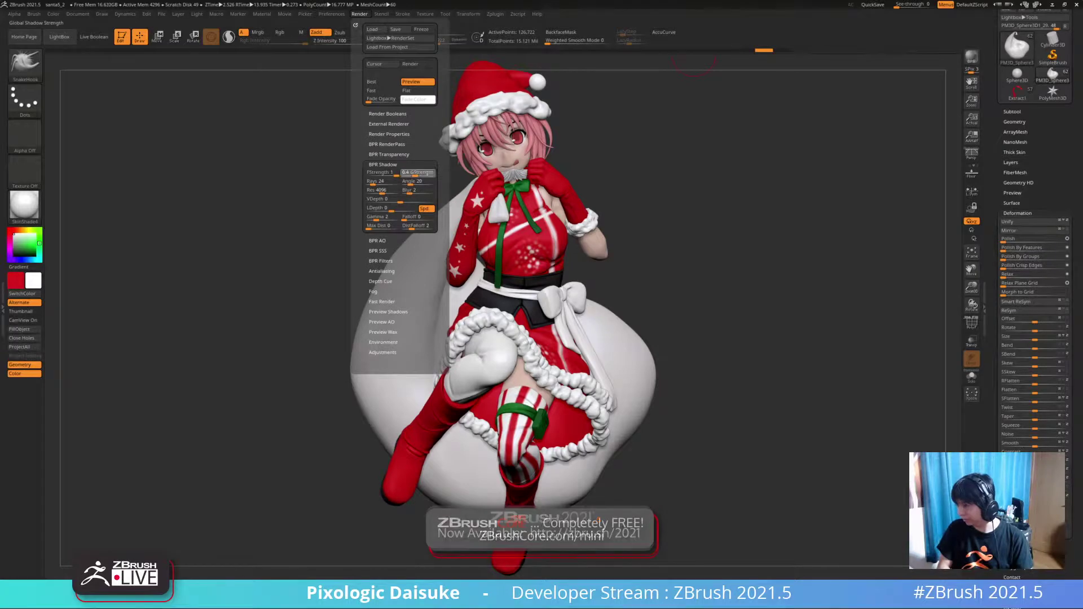
click(417, 172)
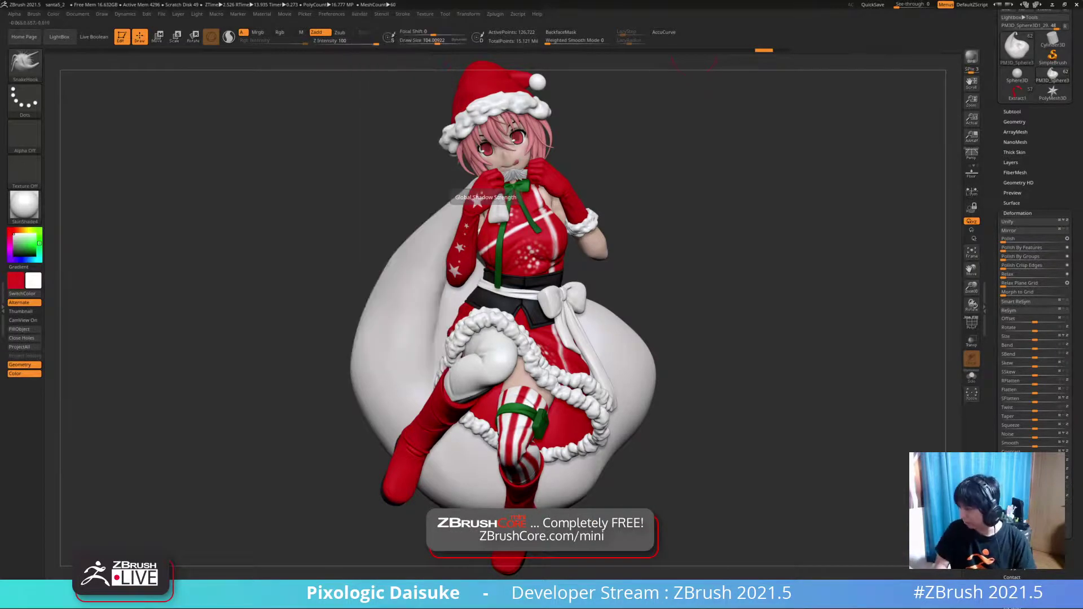
click(972, 57)
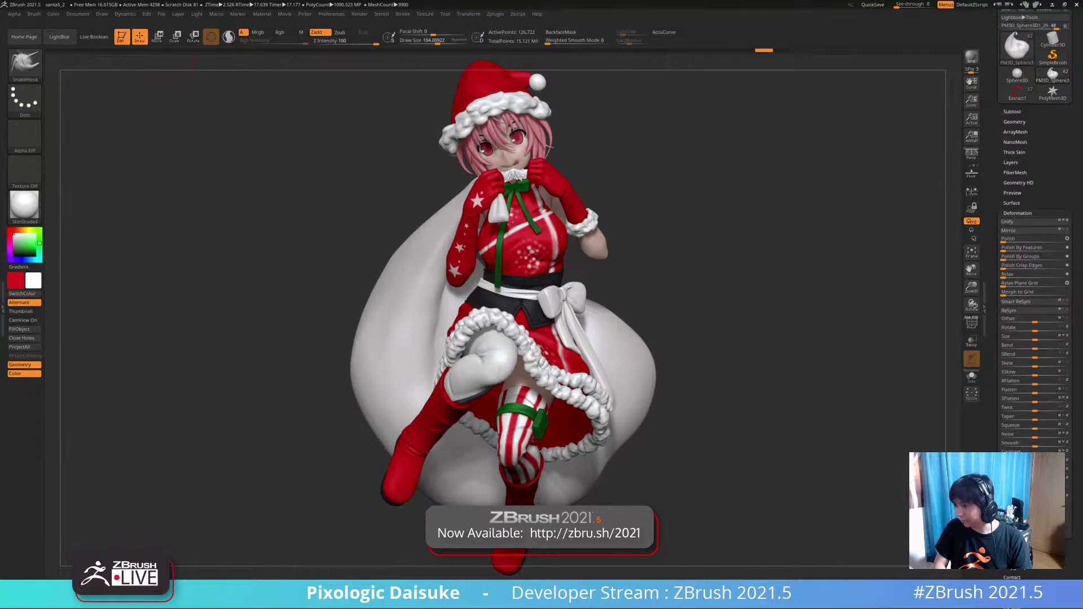
- Switch on a second and a third light and place the third at the upper right of the light preview
click(197, 13)
click(197, 14)
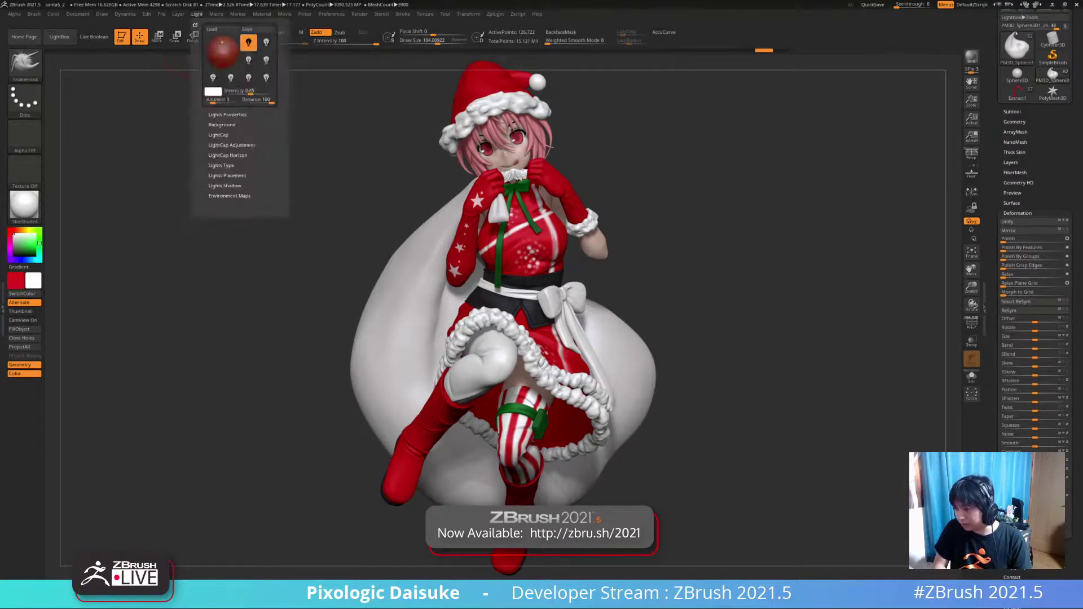
click(197, 14)
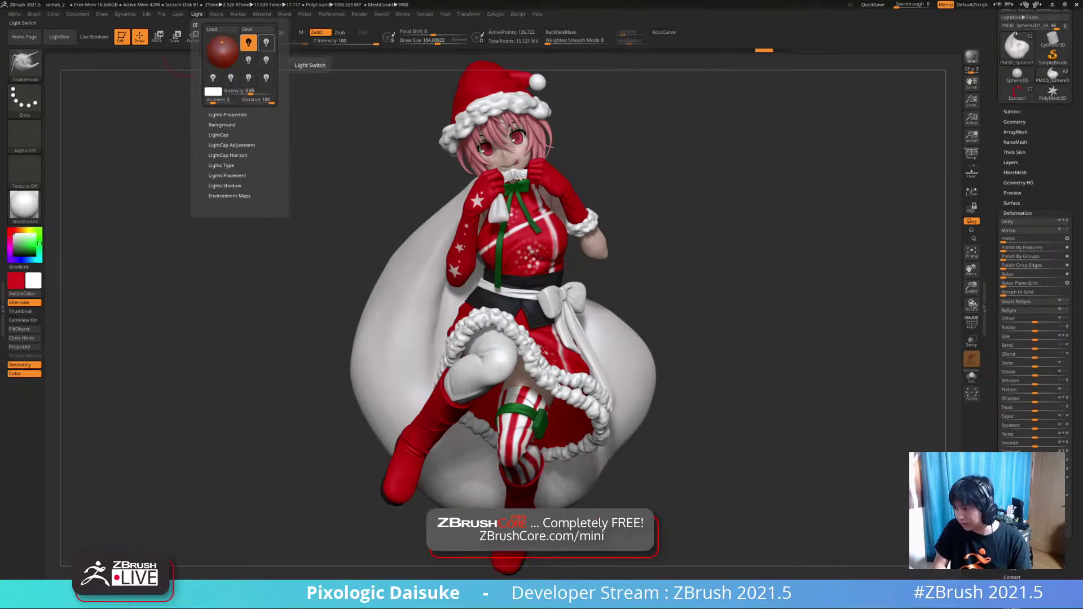
click(266, 42)
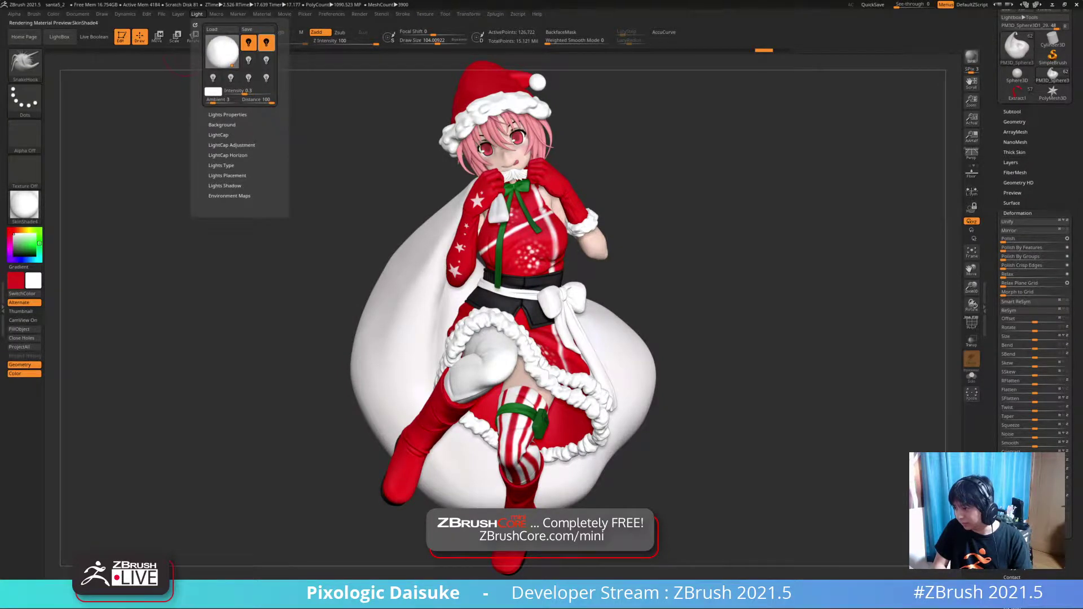
click(249, 60)
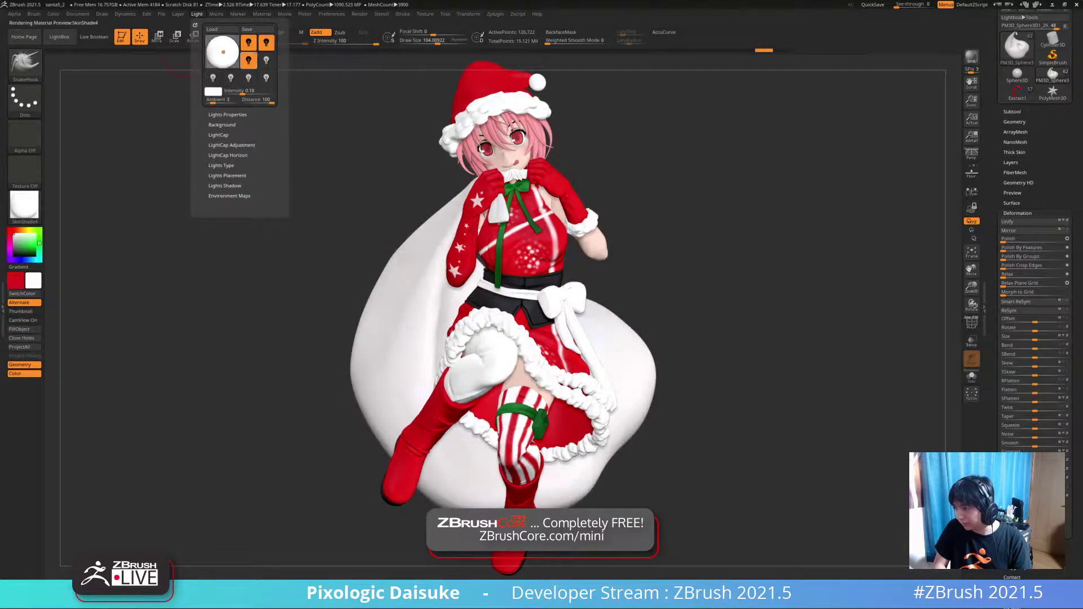
drag(228, 42, 231, 42)
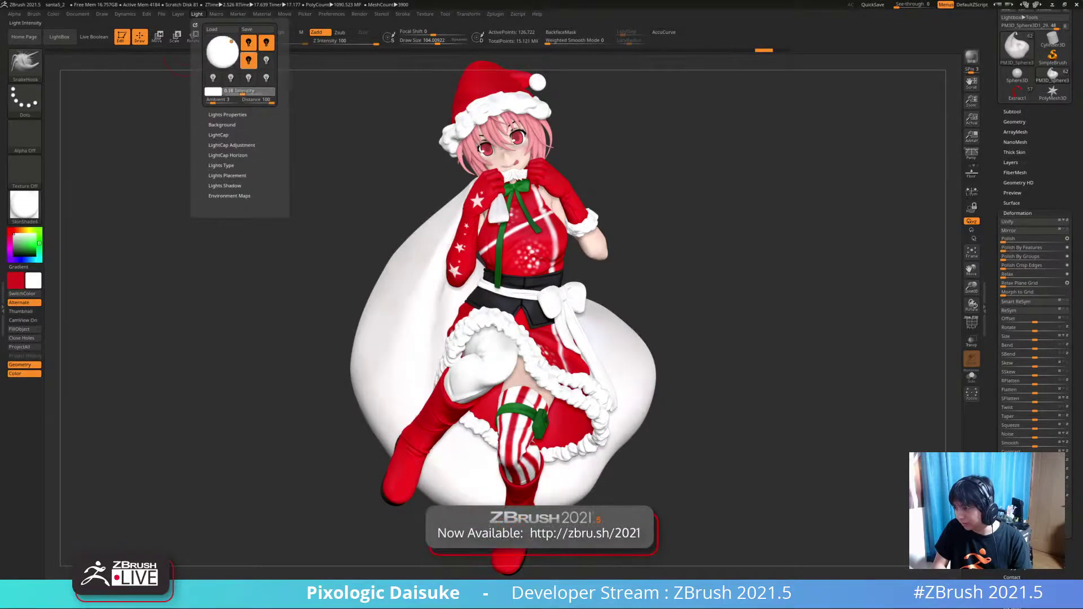
- Set the second light's intensity to 0.2 and move the main light slightly closer to the front
click(249, 91)
click(267, 43)
click(243, 91)
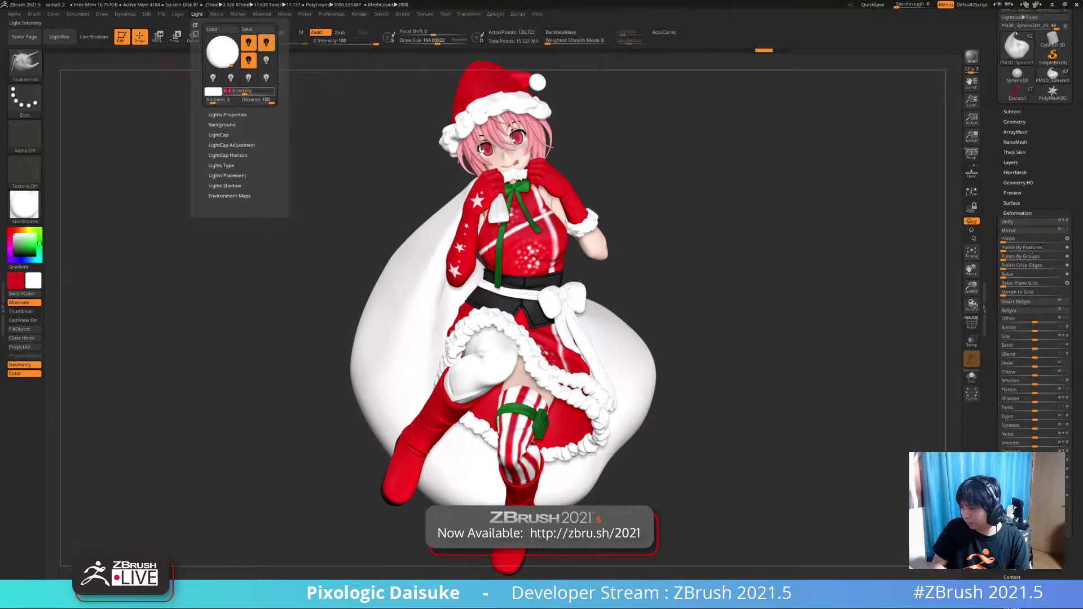
text(0.2)
key(Return)
click(248, 43)
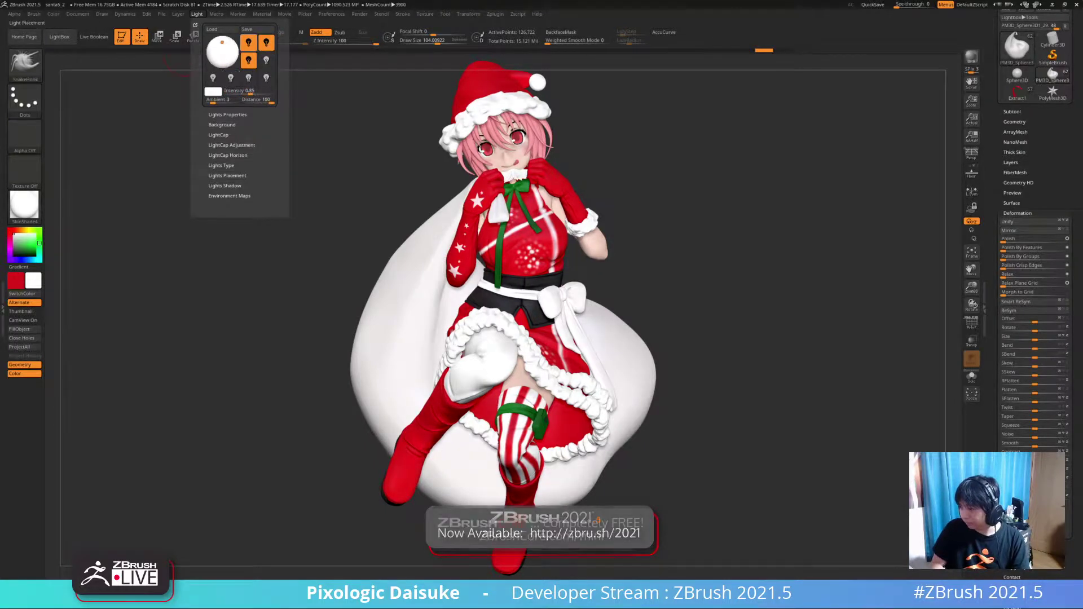
drag(216, 40, 220, 48)
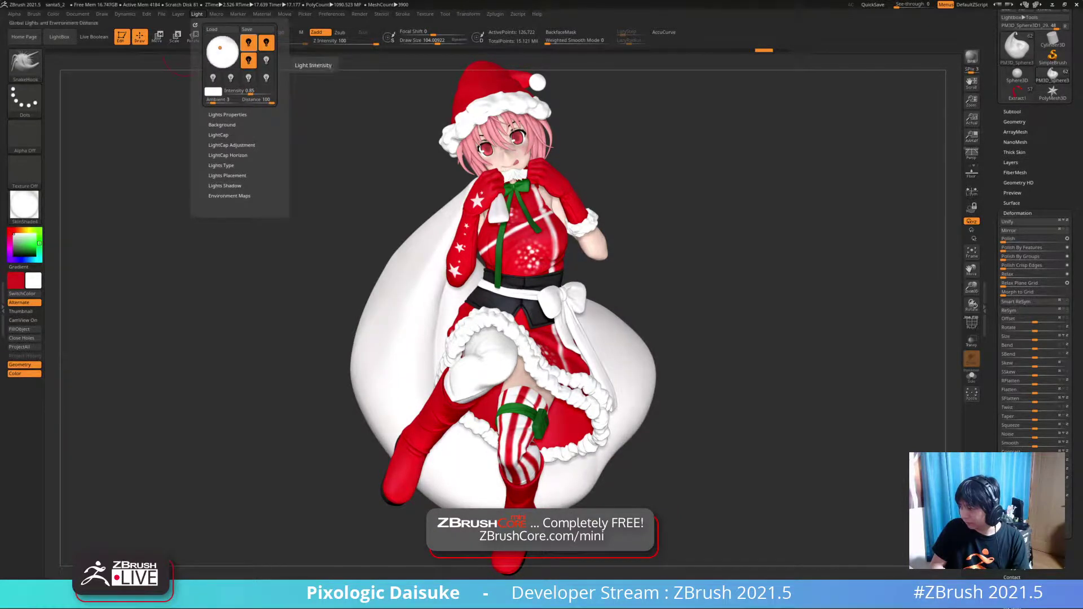
- Try a pale blue colour on the second light
click(213, 91)
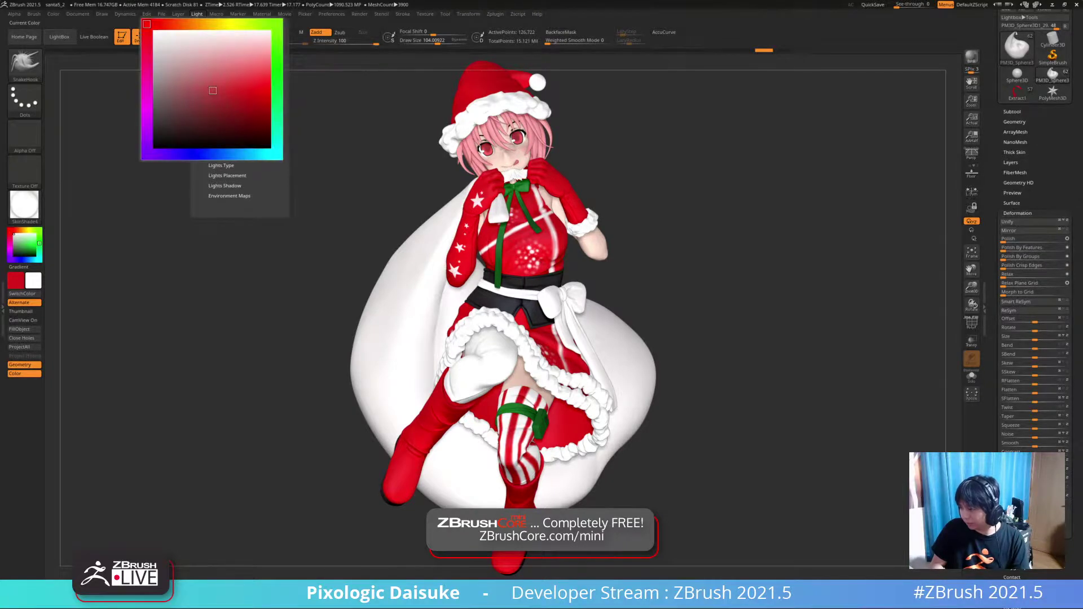
click(220, 154)
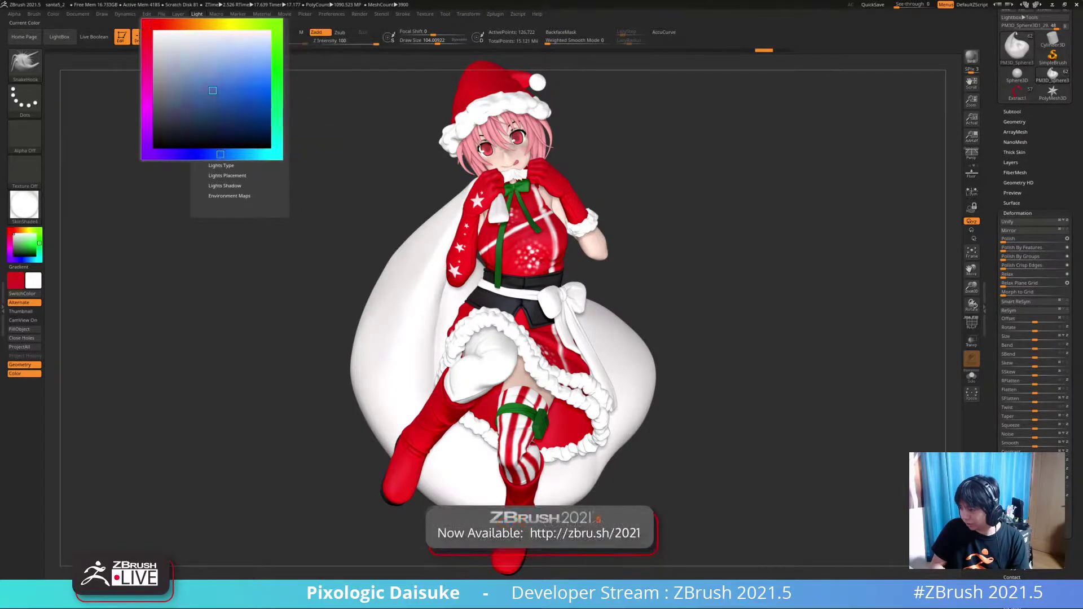
drag(231, 78, 231, 56)
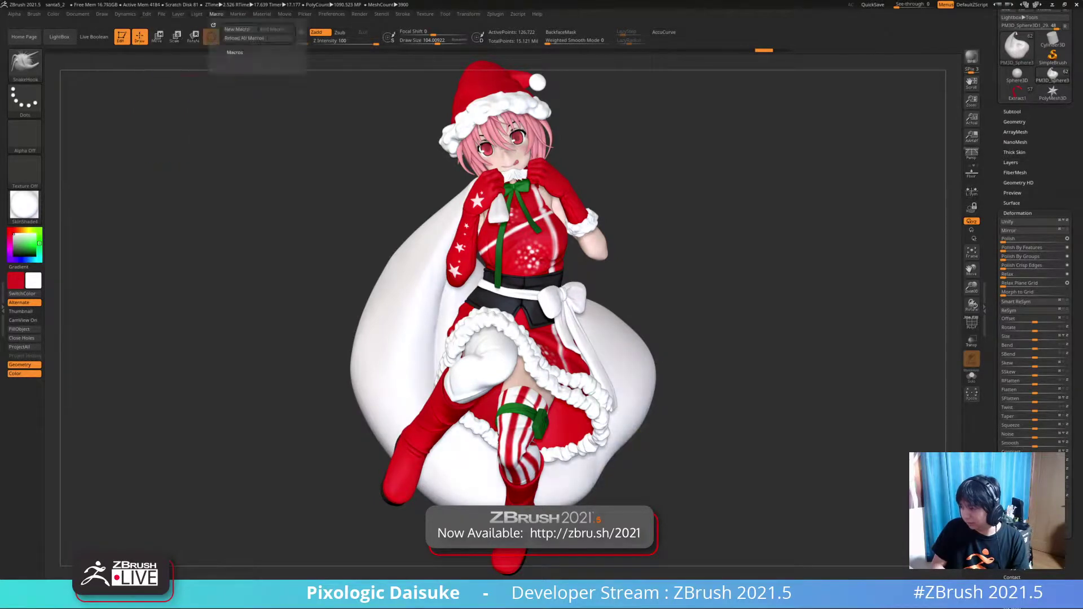
- Change the third light's colour to a soft salmon pink
mouse_move(196, 14)
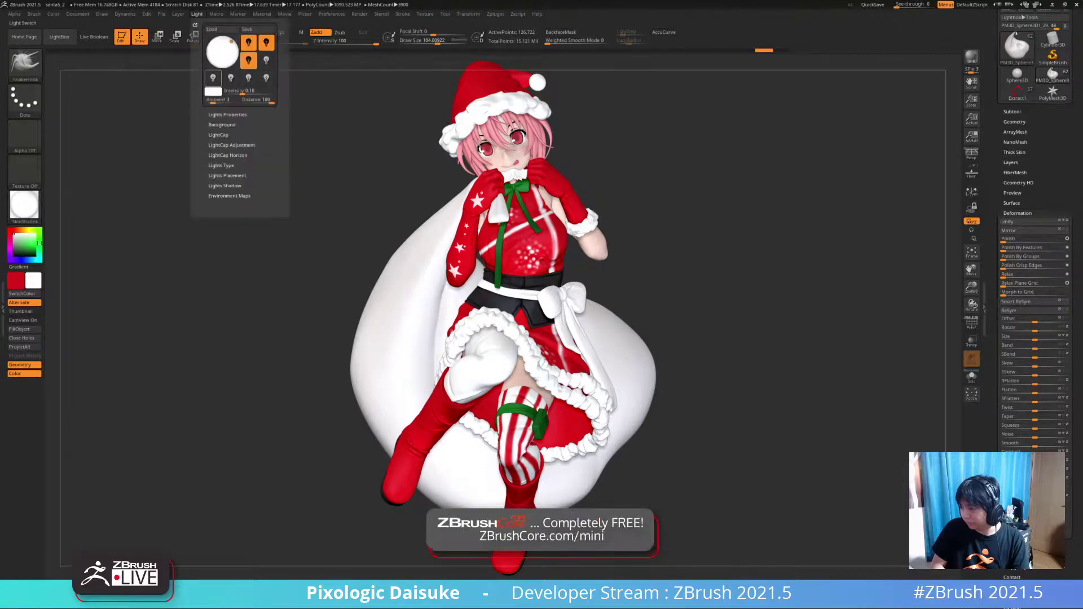
click(213, 91)
mouse_move(198, 26)
mouse_down()
mouse_move(219, 26)
mouse_move(230, 42)
mouse_move(172, 26)
mouse_up()
click(253, 52)
drag(231, 52, 244, 65)
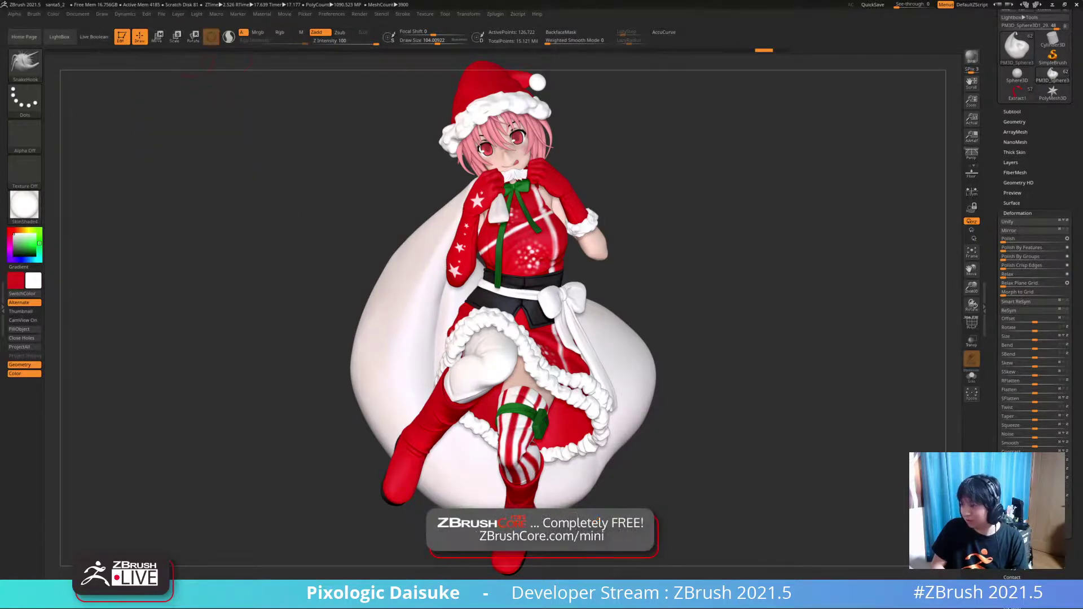
- Change the second light's colour to a saturated pinkish red
click(197, 14)
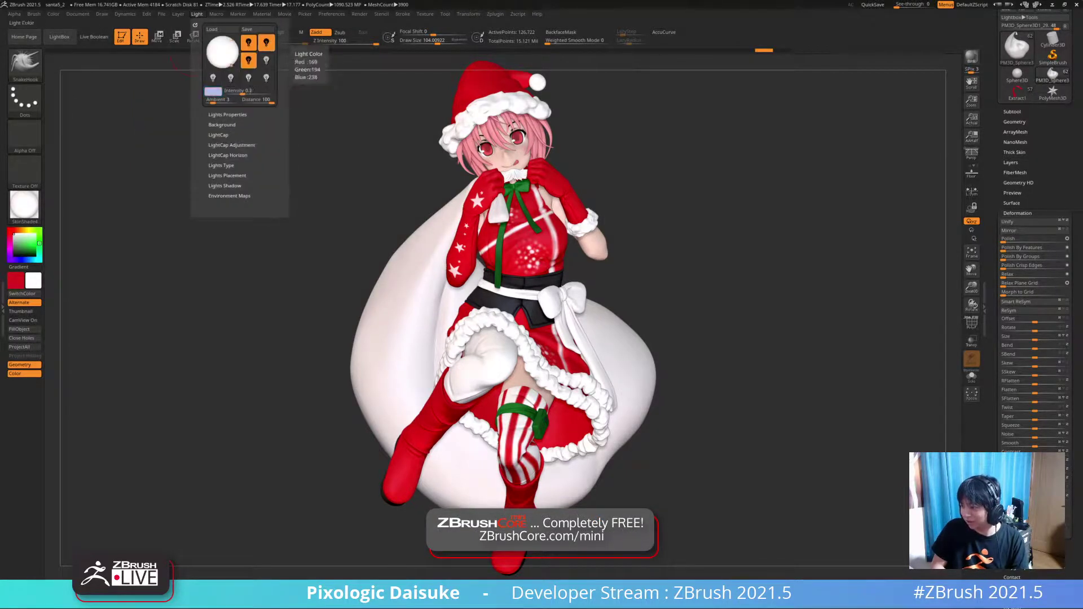
click(197, 14)
mouse_move(178, 14)
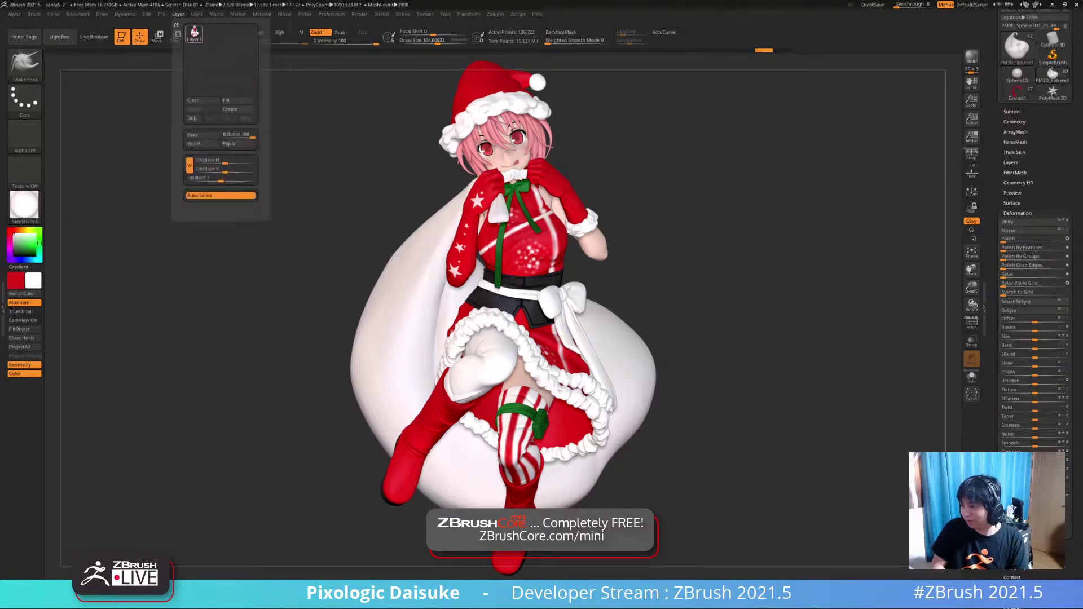
click(214, 90)
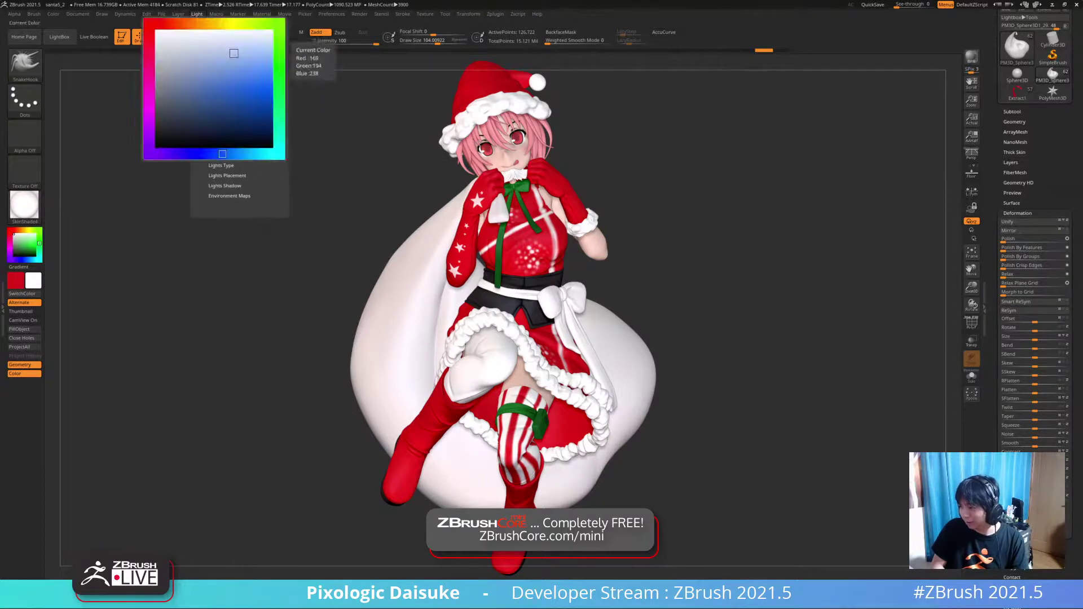
drag(169, 24, 149, 24)
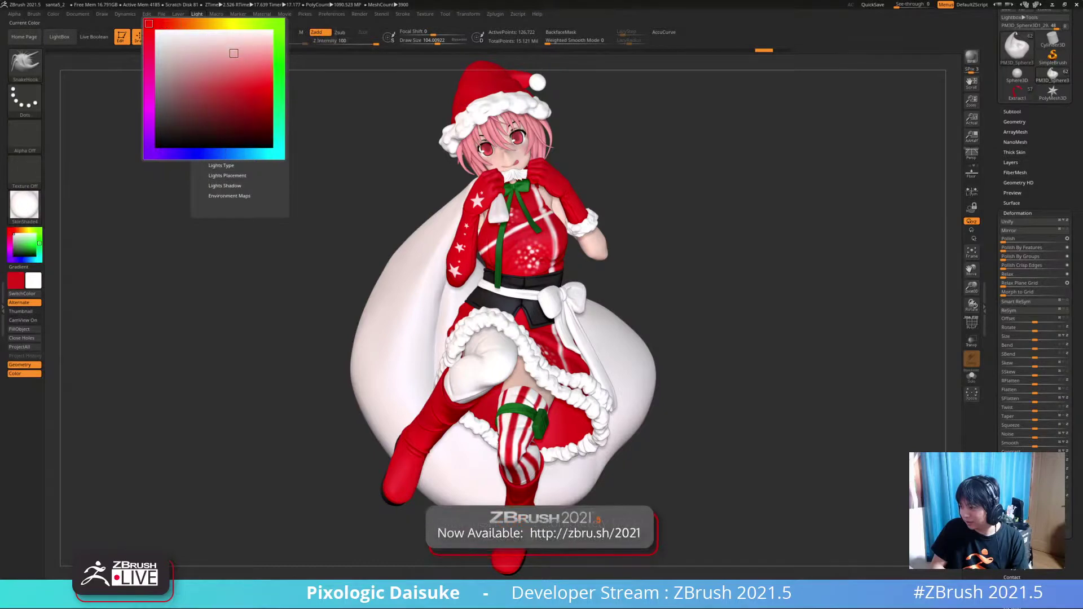
click(254, 71)
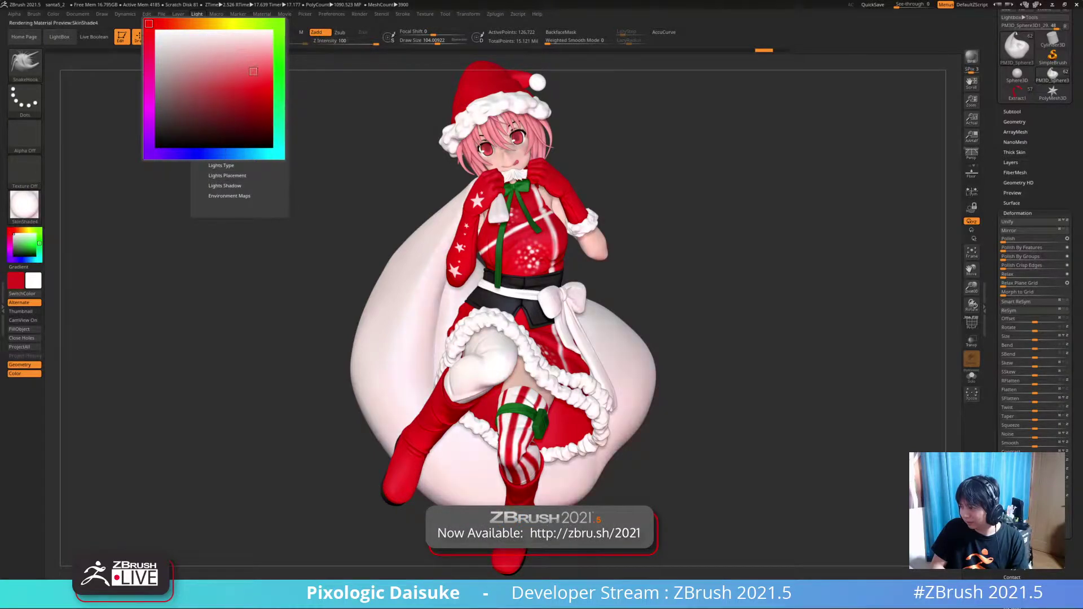
click(254, 71)
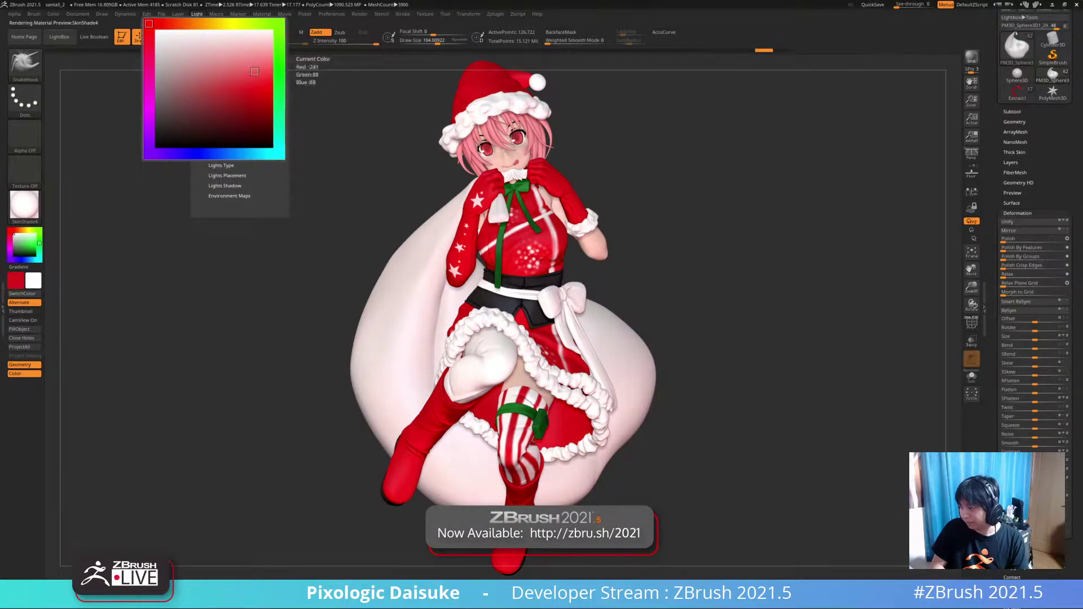
click(197, 14)
mouse_move(178, 14)
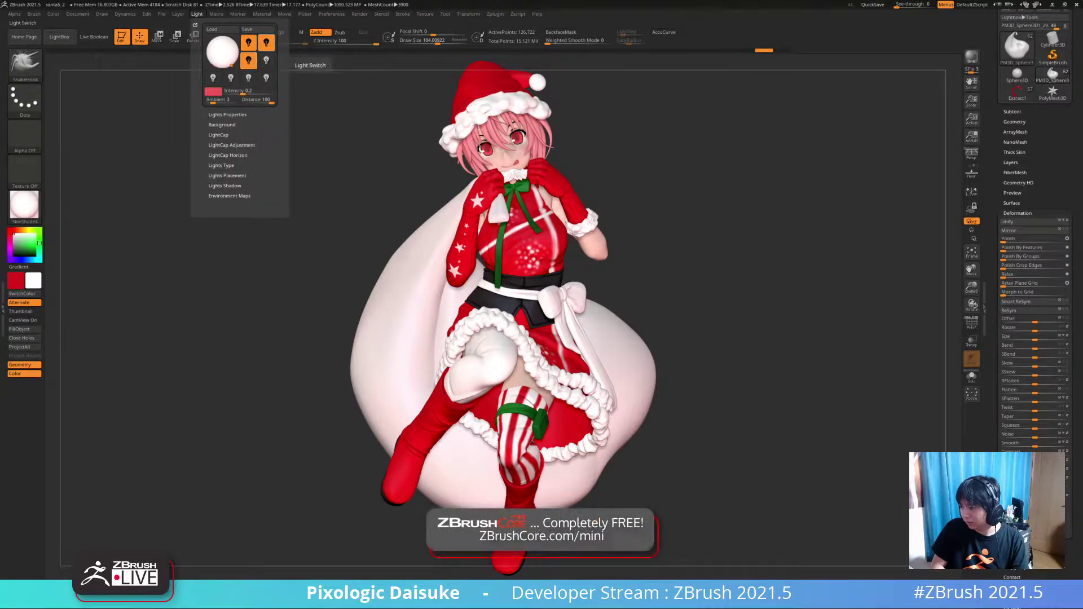
- Review the third light's placement and render the character with BPR under the tinted lights
click(232, 41)
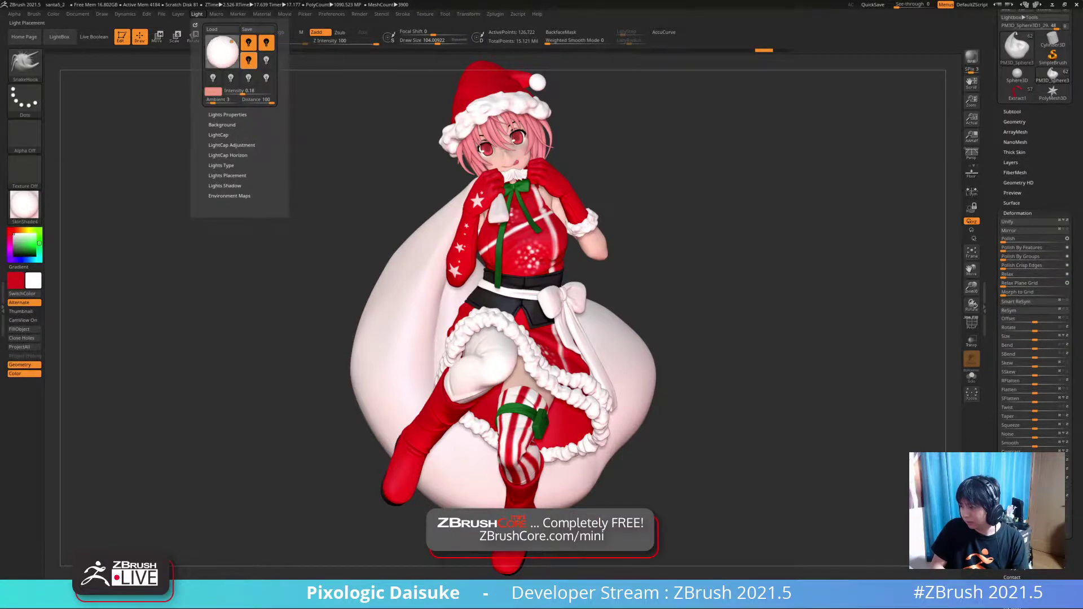
click(222, 51)
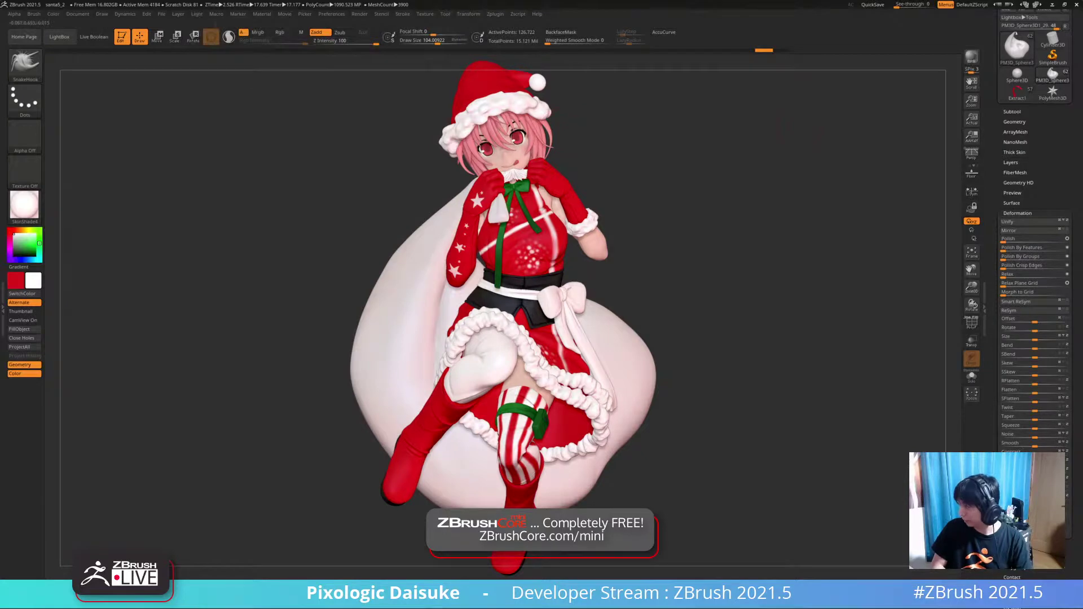
key(shift+r)
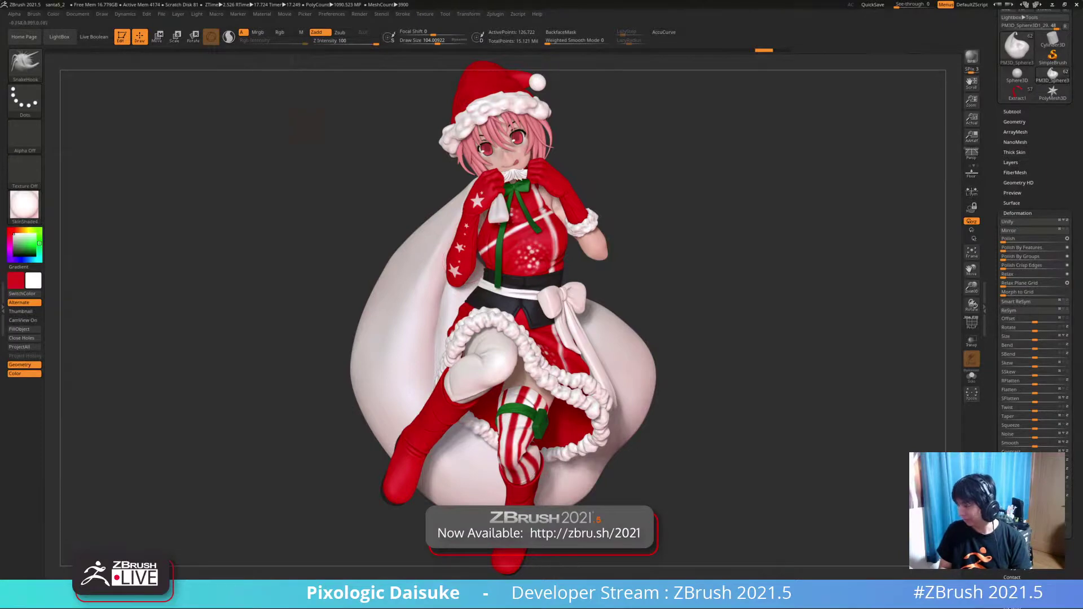
click(360, 14)
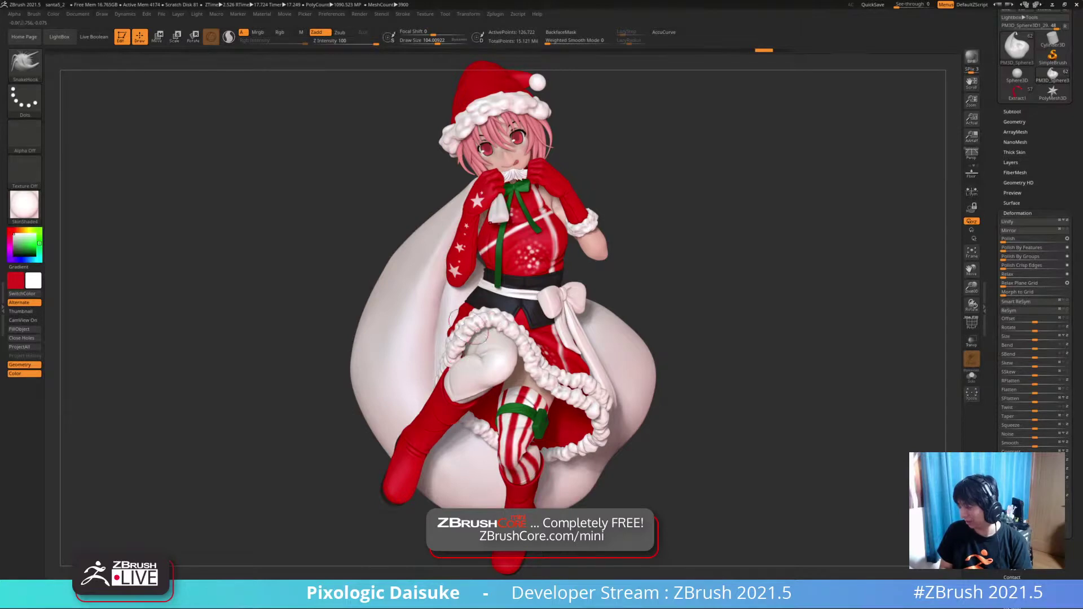
- Try BPR shadow global strengths of 0.7 and 0.75 and render the character with BPR
click(360, 14)
click(418, 172)
text(0.7)
key(Return)
click(418, 173)
text(0.75)
key(Return)
key(shift+r)
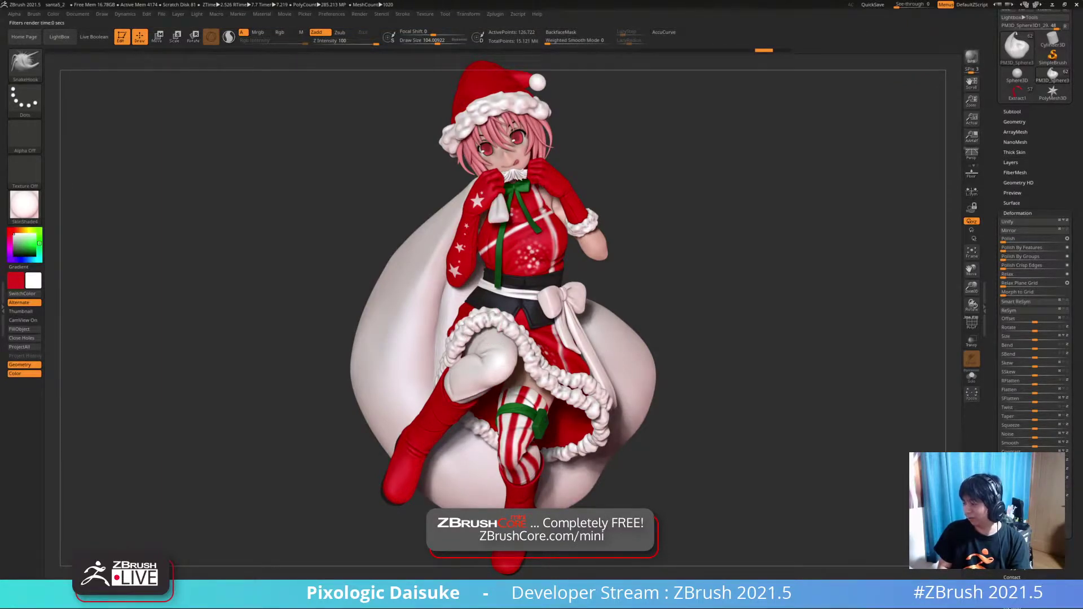
- Lower the BPR shadow global strength to 0.6, reduce it further to 0.5, and render the character with BPR
click(360, 15)
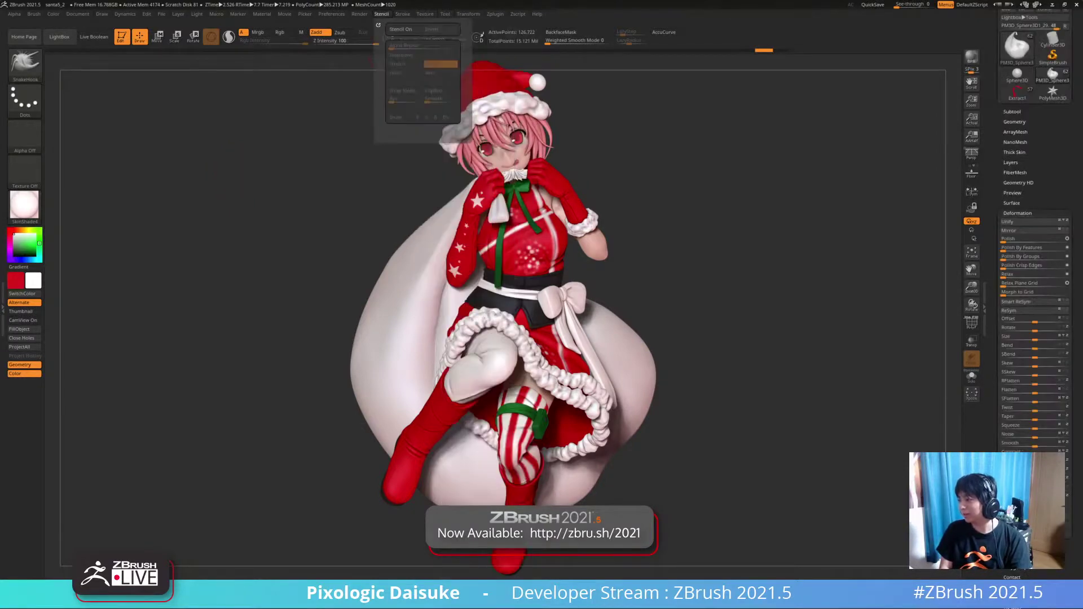
mouse_move(359, 14)
click(417, 172)
text(0.6)
key(Return)
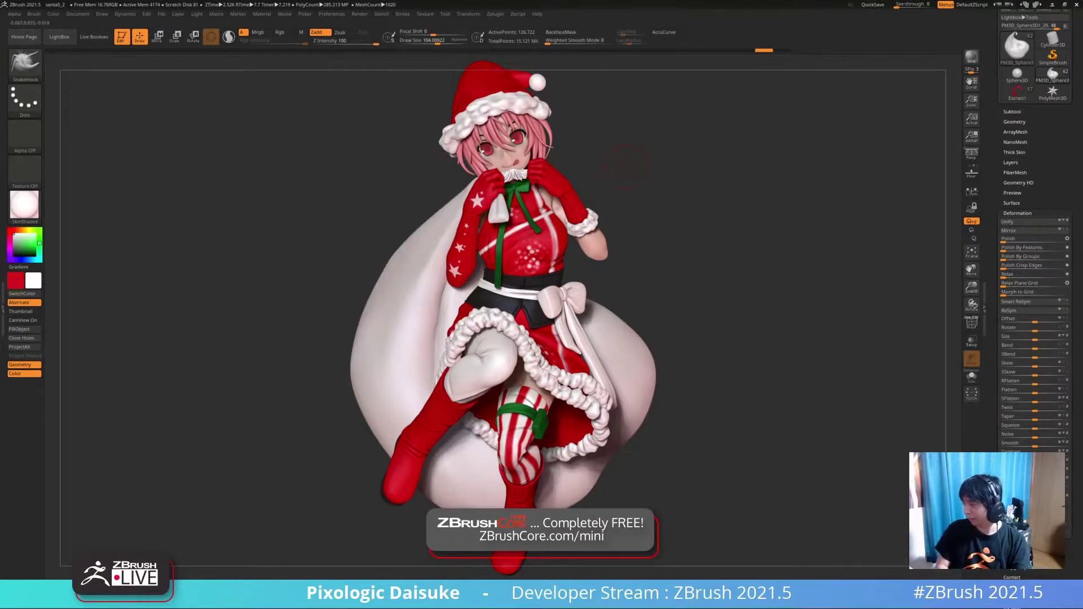
mouse_move(360, 14)
click(417, 172)
text(0.5)
key(Return)
key(shift+r)
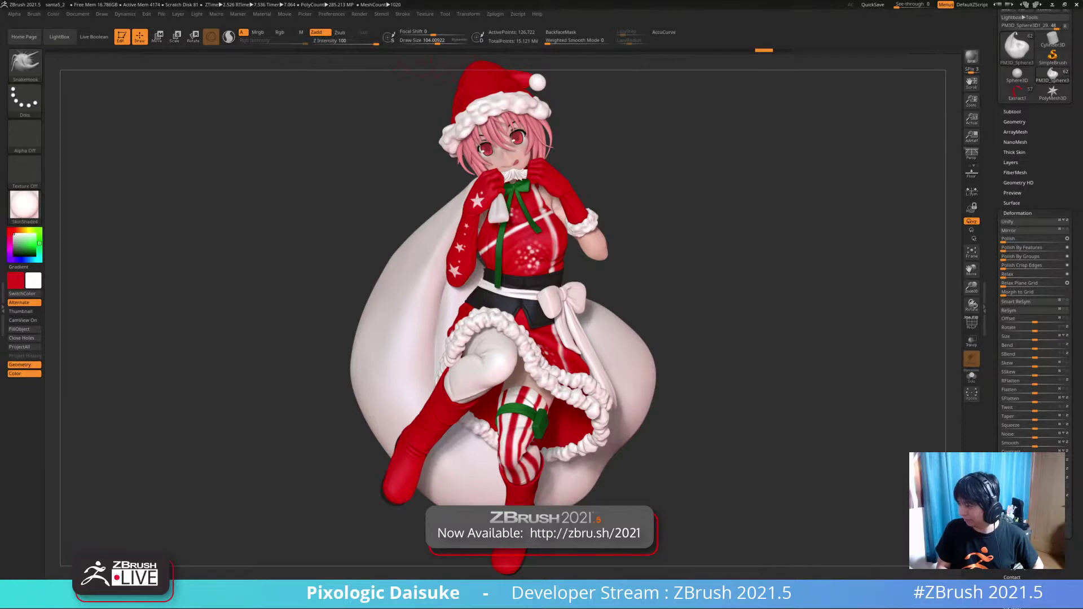
- Enable Flat Shadow in the render properties
click(359, 14)
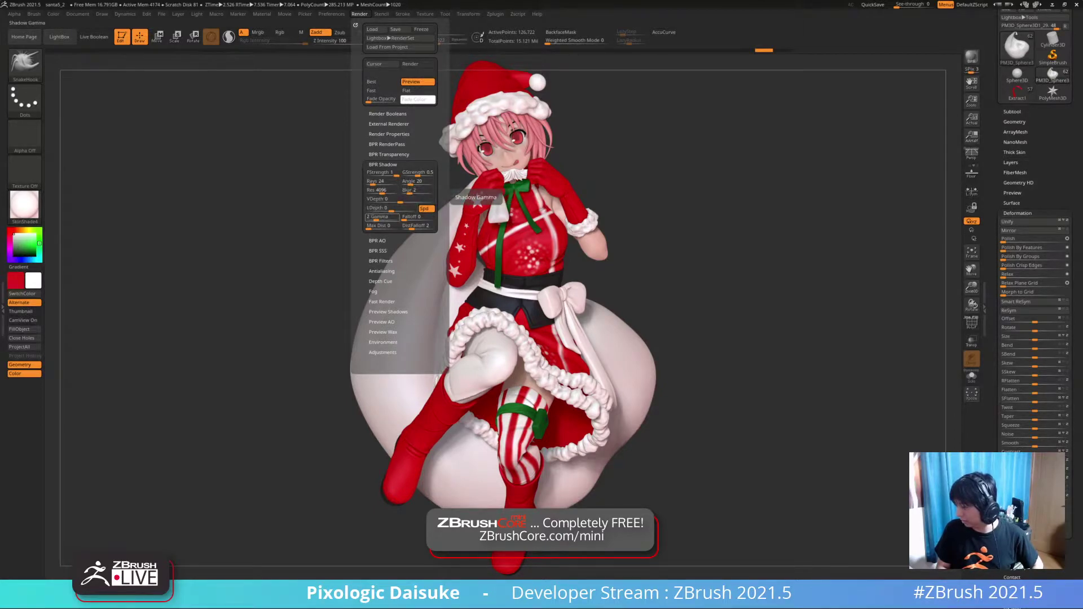
click(383, 164)
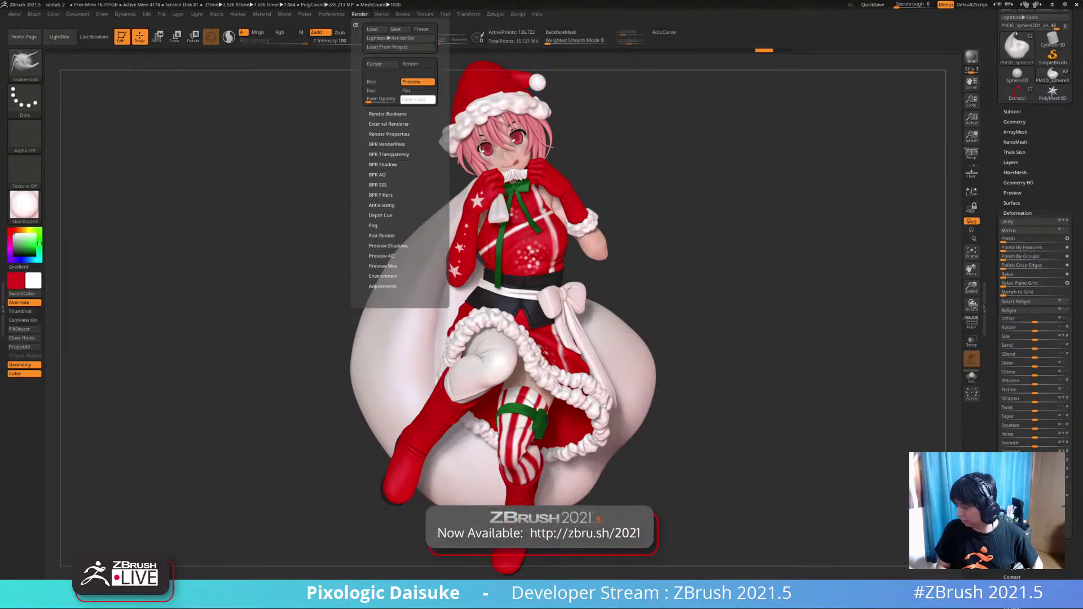
click(377, 174)
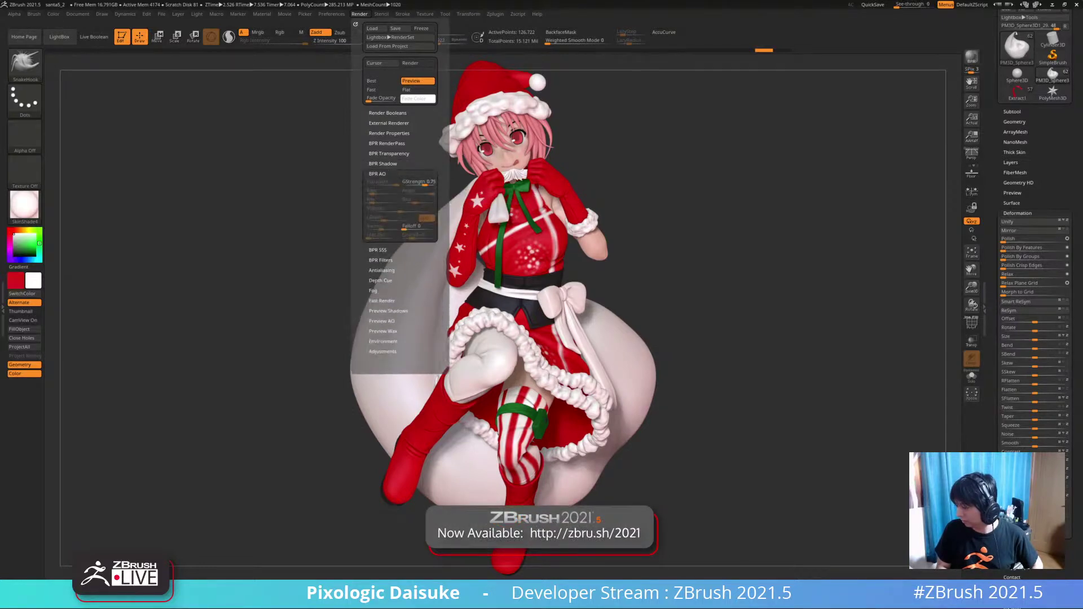
click(378, 173)
click(388, 113)
click(388, 114)
click(388, 123)
click(389, 123)
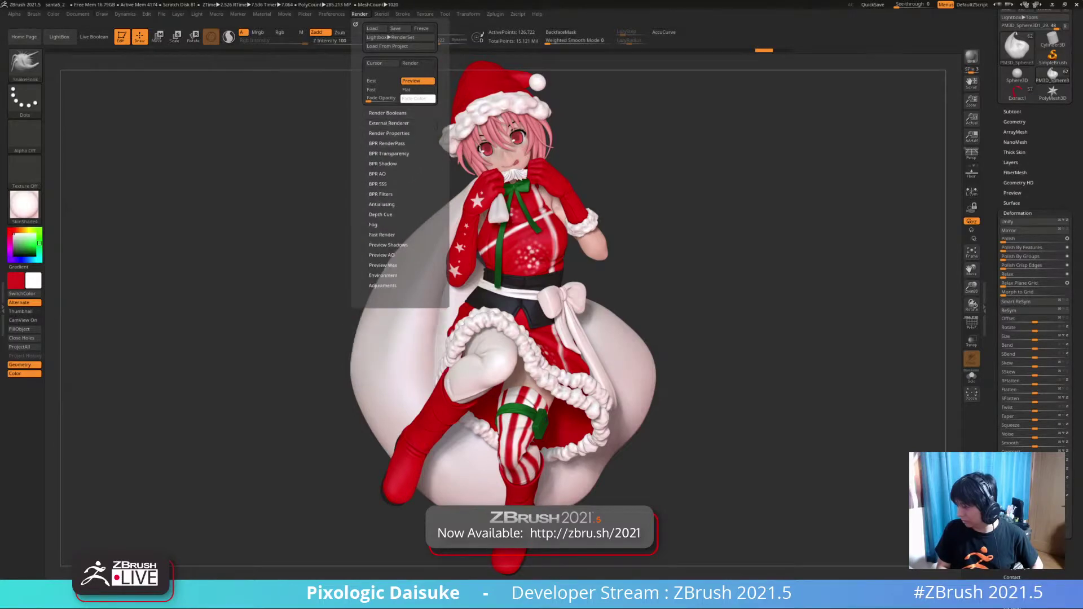
click(389, 133)
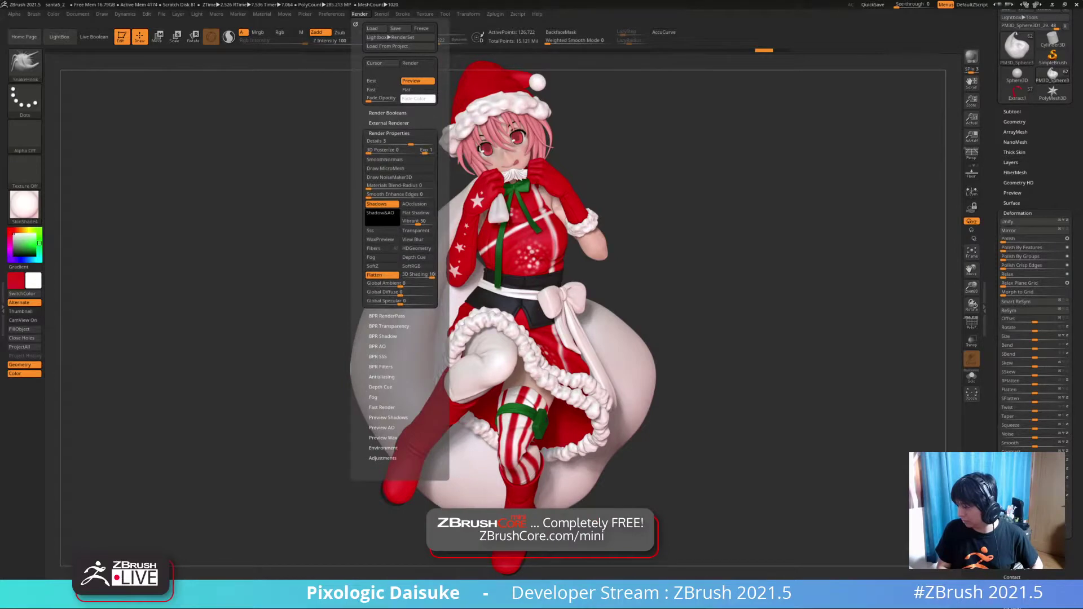
click(417, 213)
- Check the Fast Render, BPR Shadow and Preview Shadows settings and render the character with BPR using flat shadows
click(359, 14)
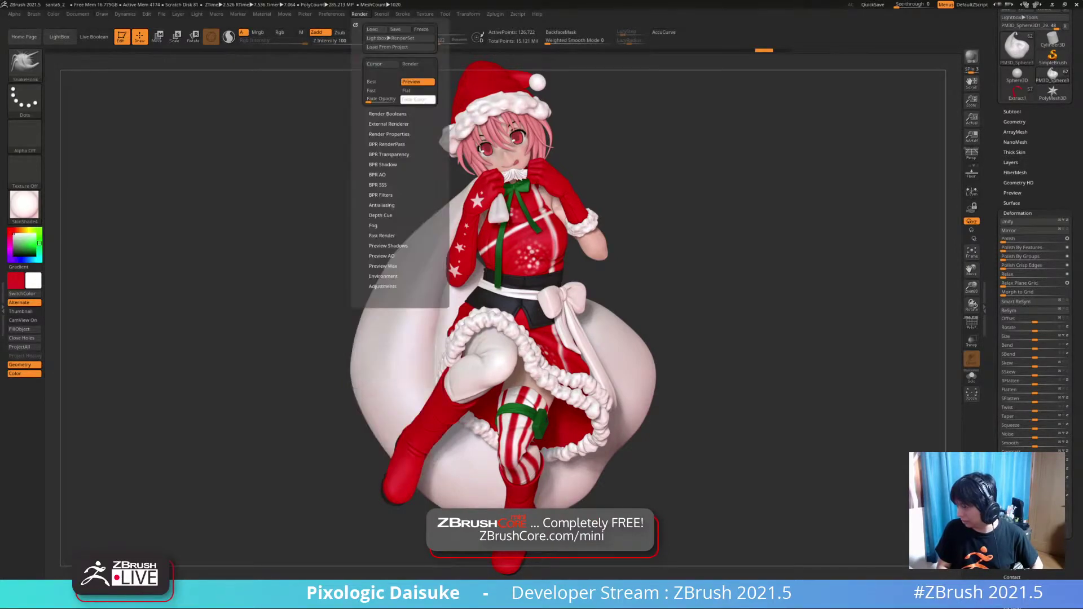
click(382, 236)
click(382, 236)
click(383, 164)
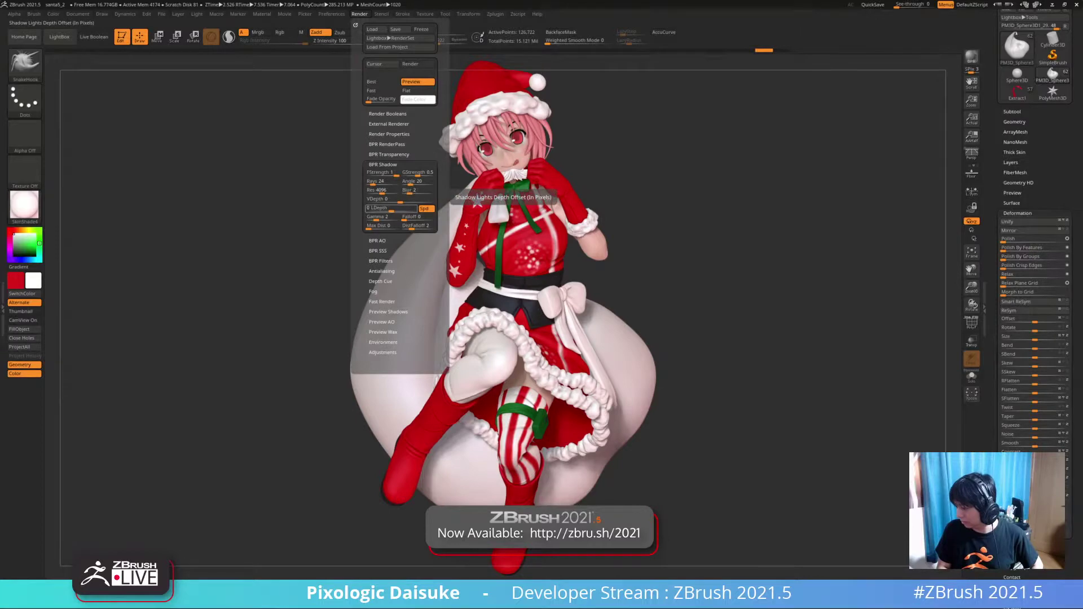
click(388, 311)
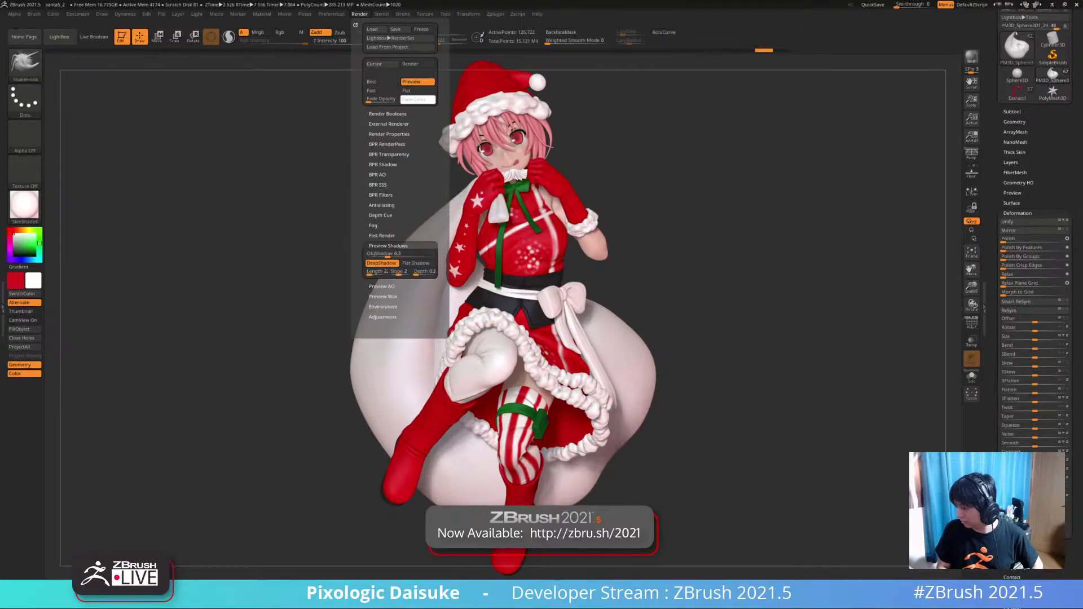
click(972, 57)
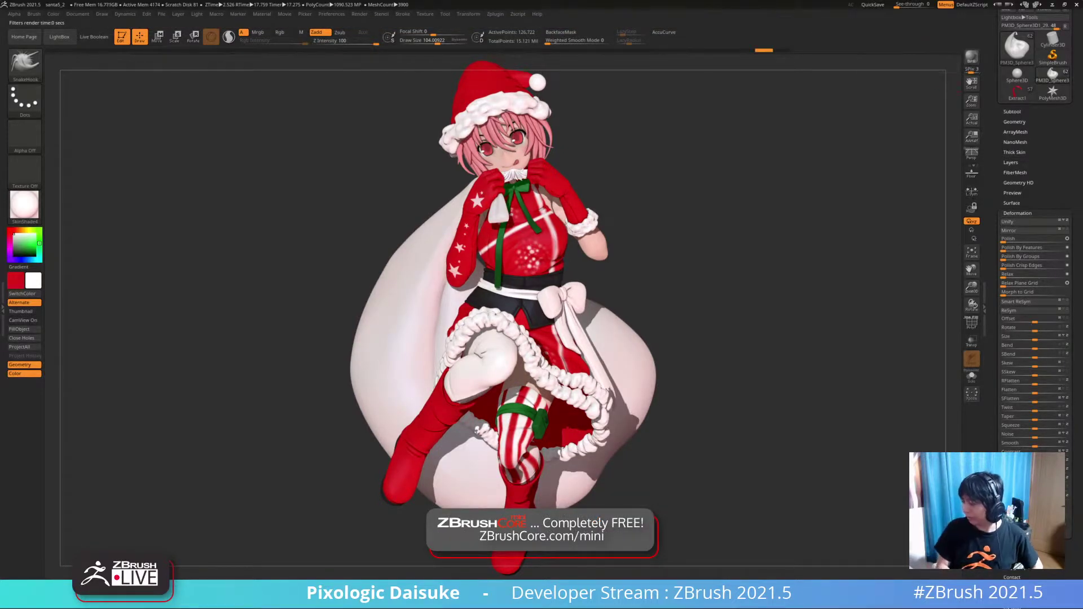
- Turn off Flat Shadow in the render properties and render the character with BPR again
click(360, 14)
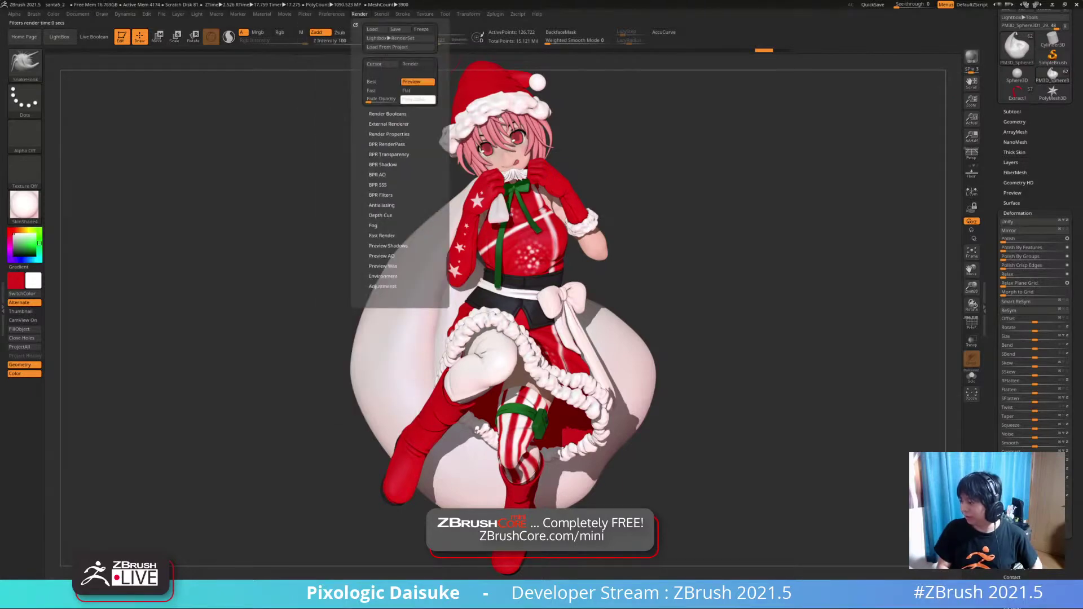
click(388, 124)
click(389, 124)
click(389, 134)
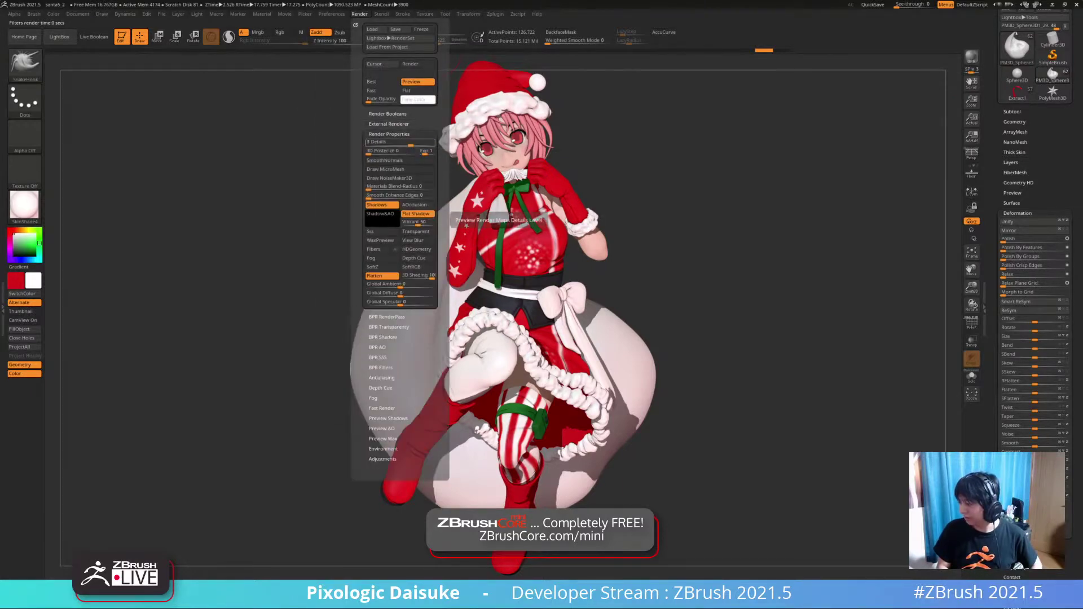
key(shift+r)
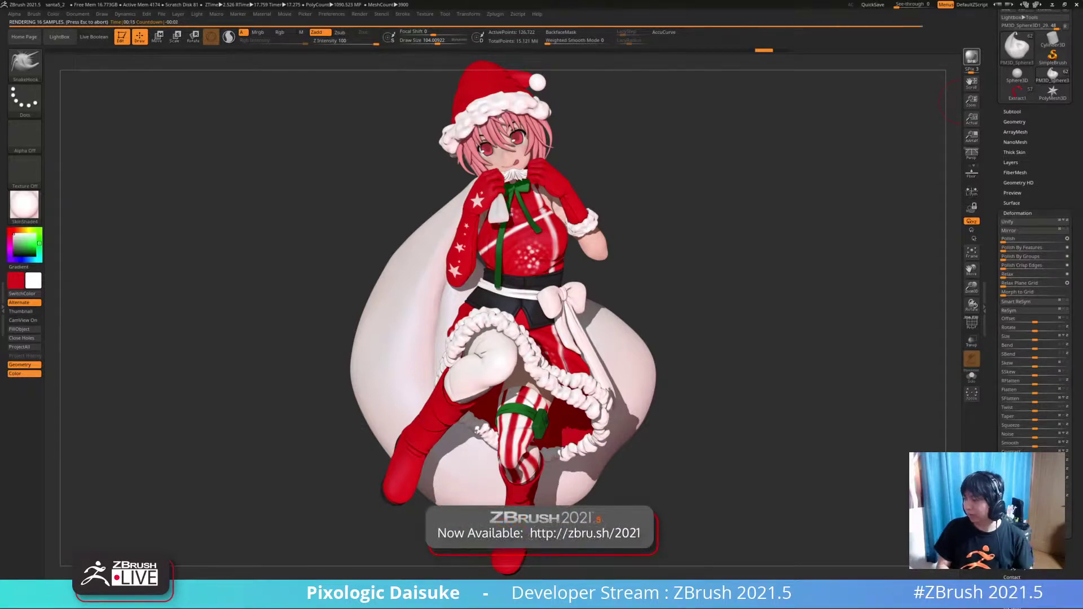
- Preview the MatCap Gray and Chrome B materials on the character, and settle on the white toon material with dark outlines
click(146, 13)
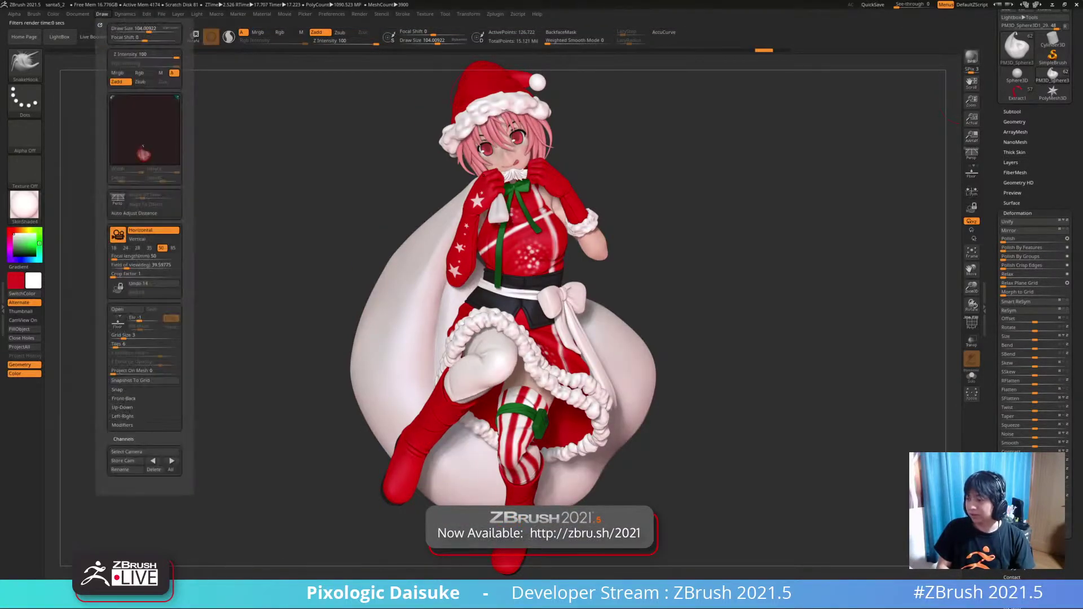
click(78, 14)
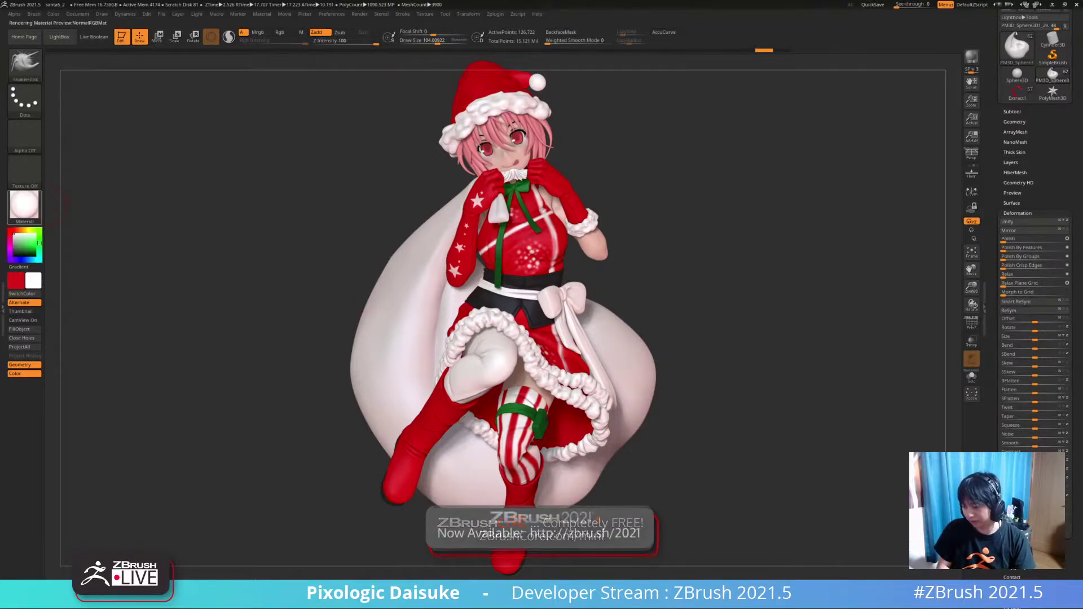
click(24, 205)
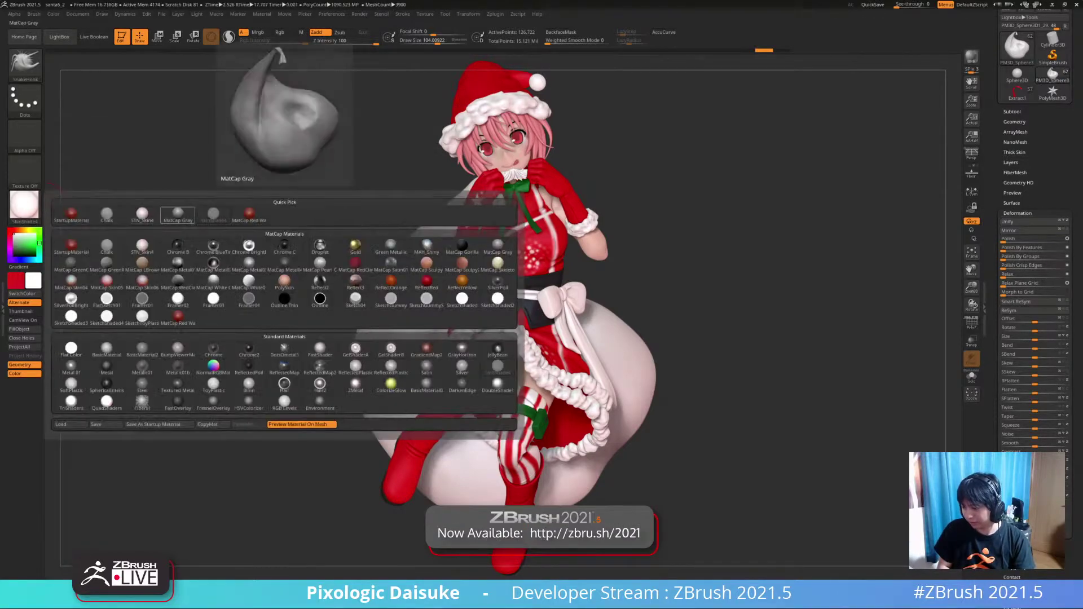
click(177, 213)
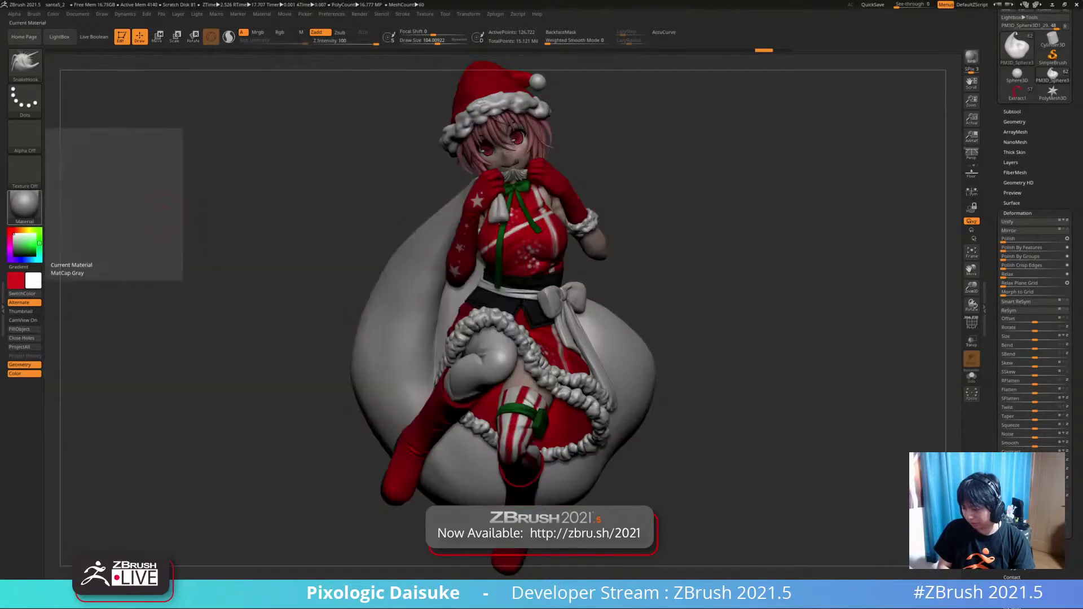
click(24, 205)
click(178, 246)
click(25, 204)
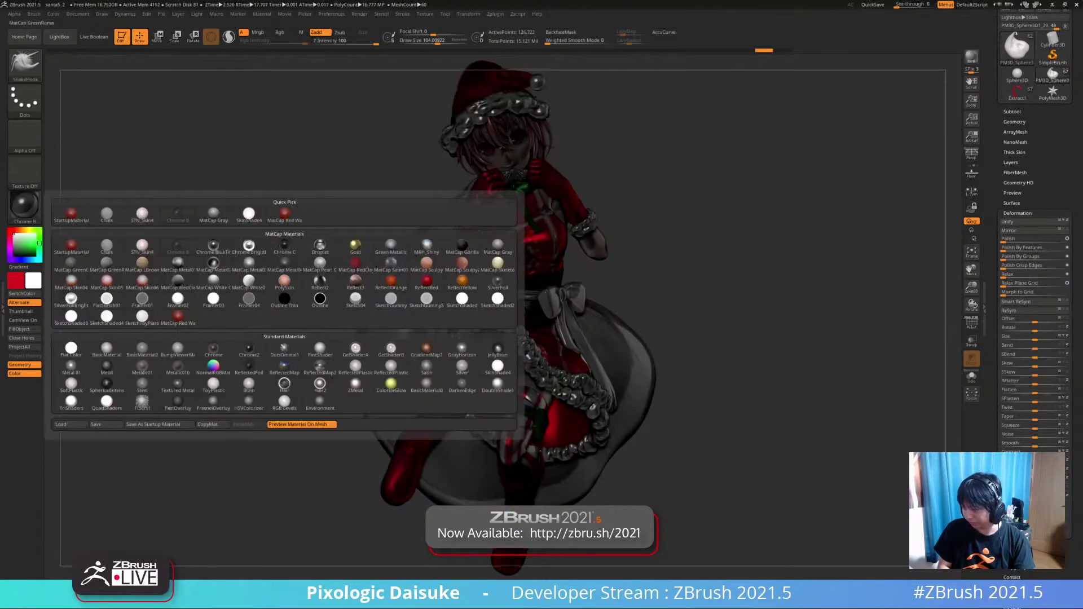
click(177, 246)
click(24, 205)
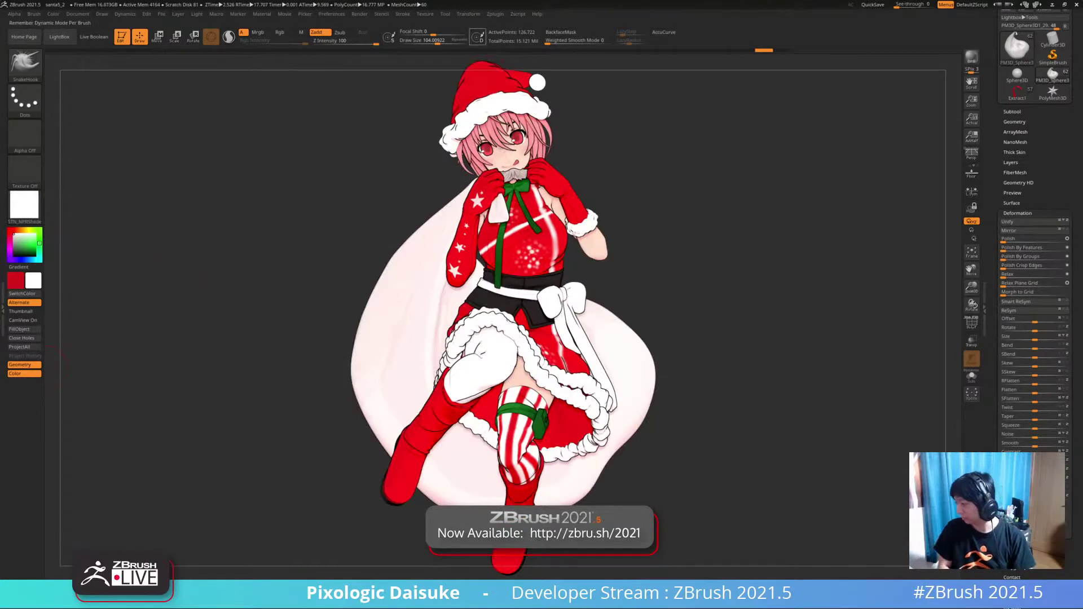
- Turn on Flat Shadow in the render properties and render the toon-shaded character with BPR
click(424, 13)
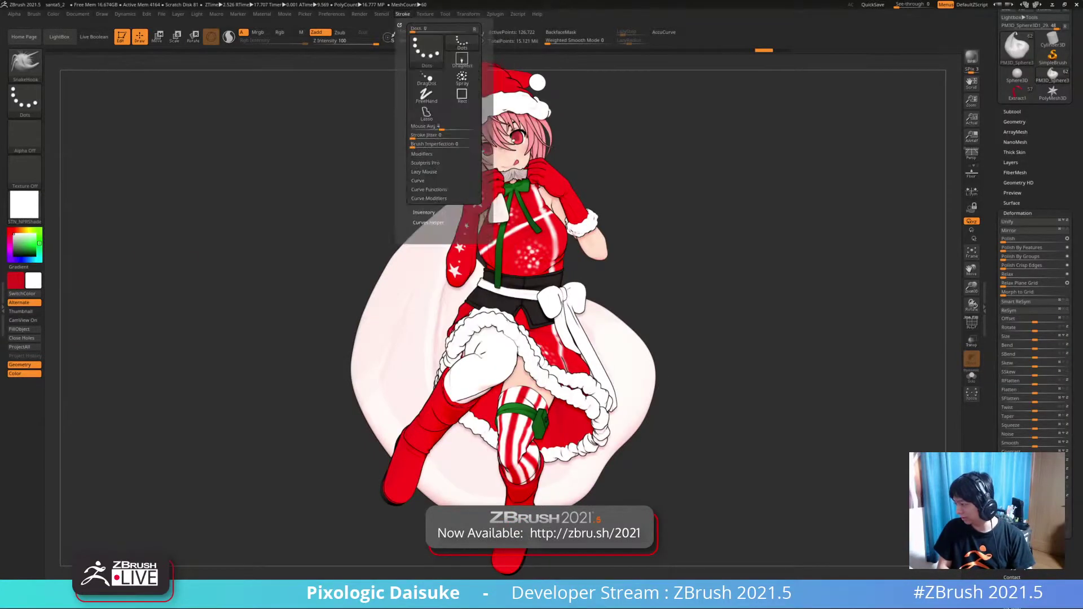
mouse_move(382, 13)
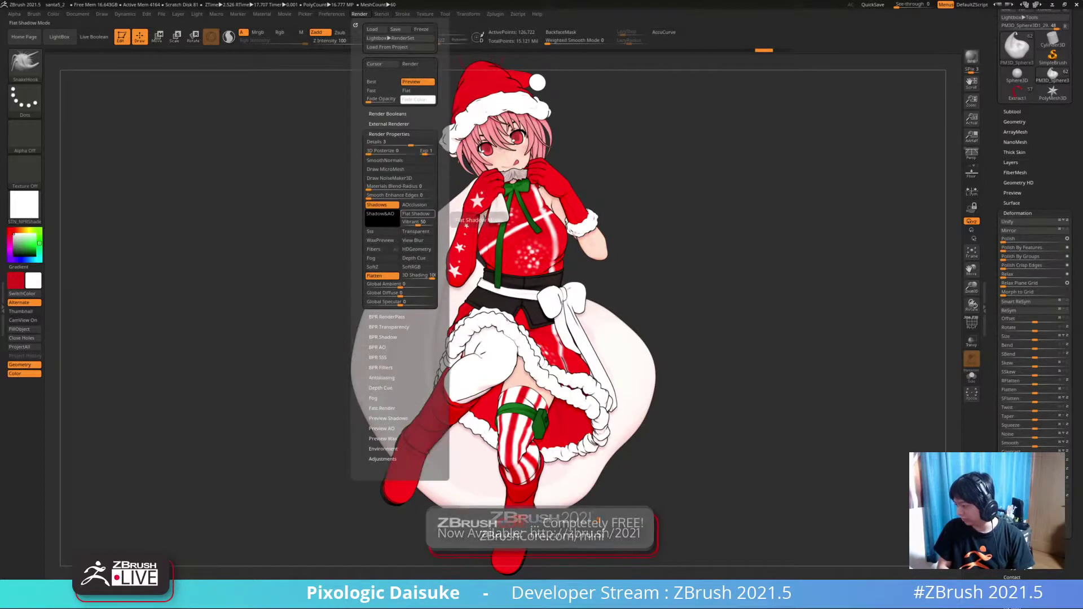
click(971, 57)
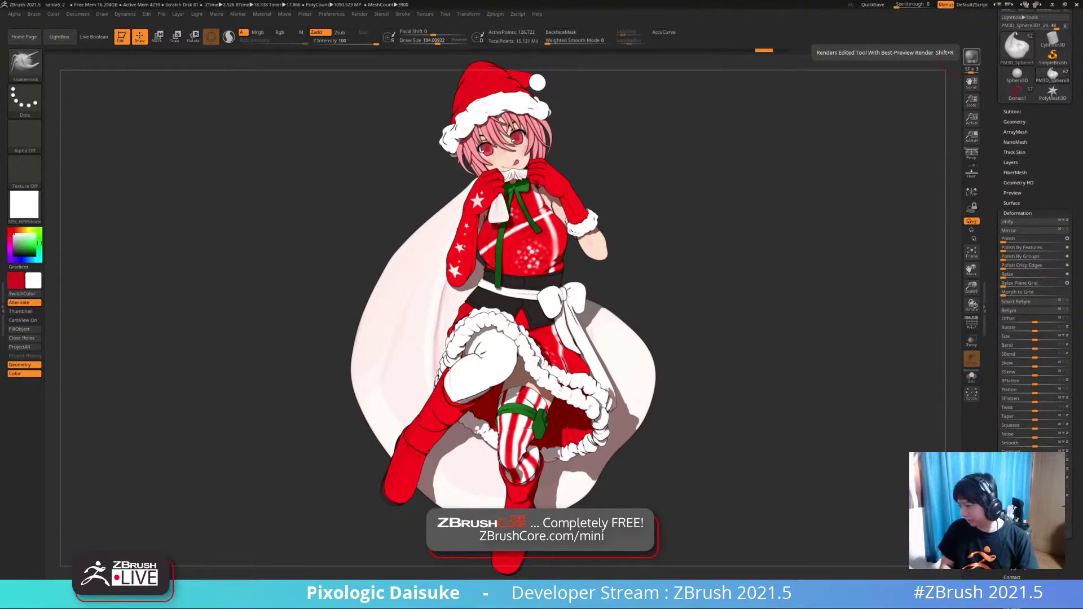
- Locate the document's image export option and bring up the shared Dropbox page in the web browser
click(78, 14)
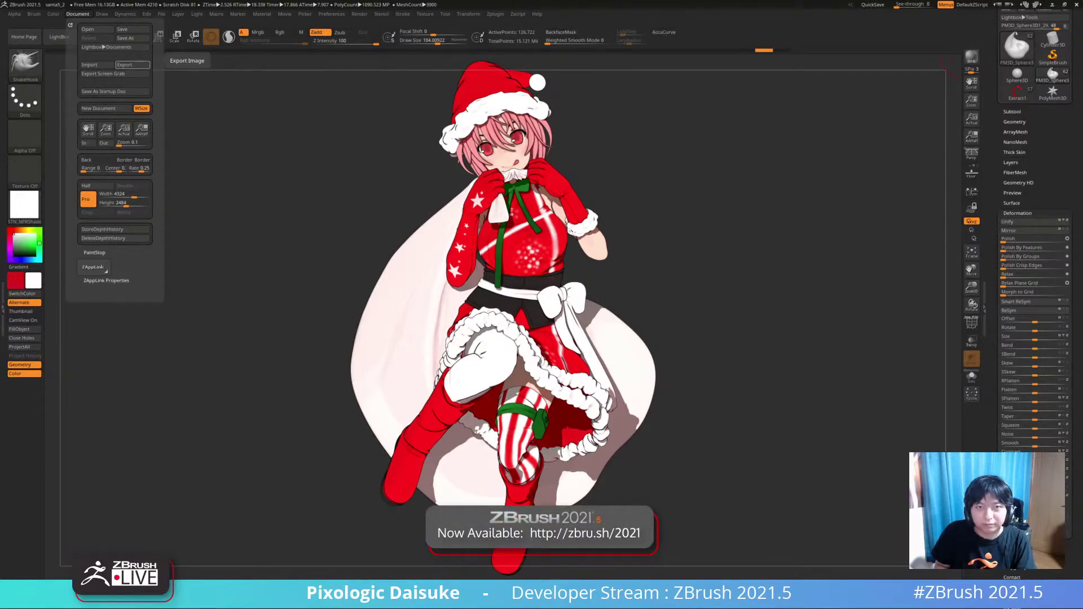
drag(1, 277, 349, 1)
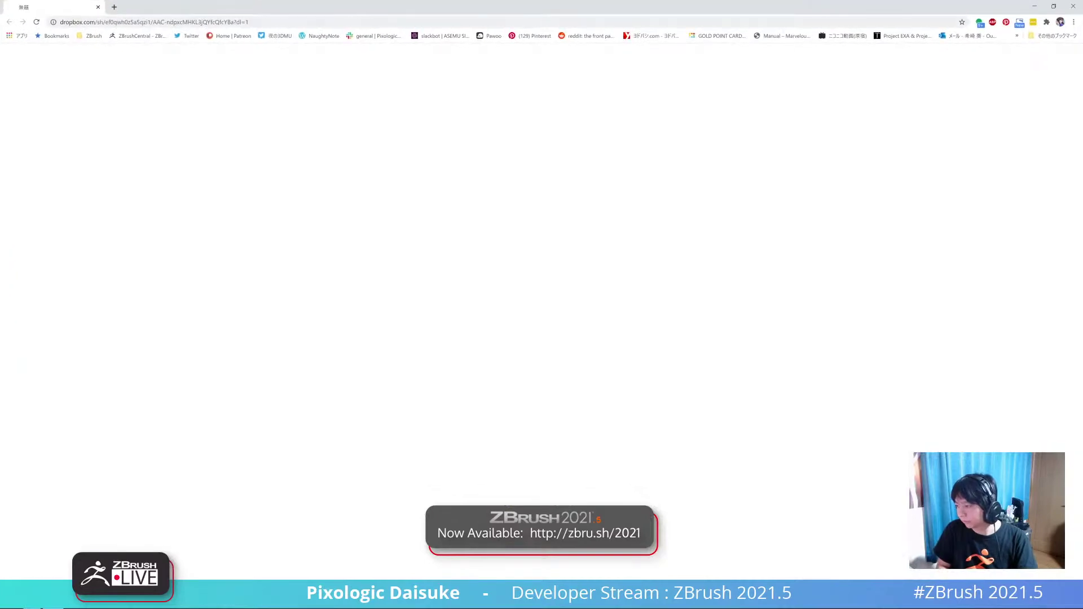
key(alt+Tab)
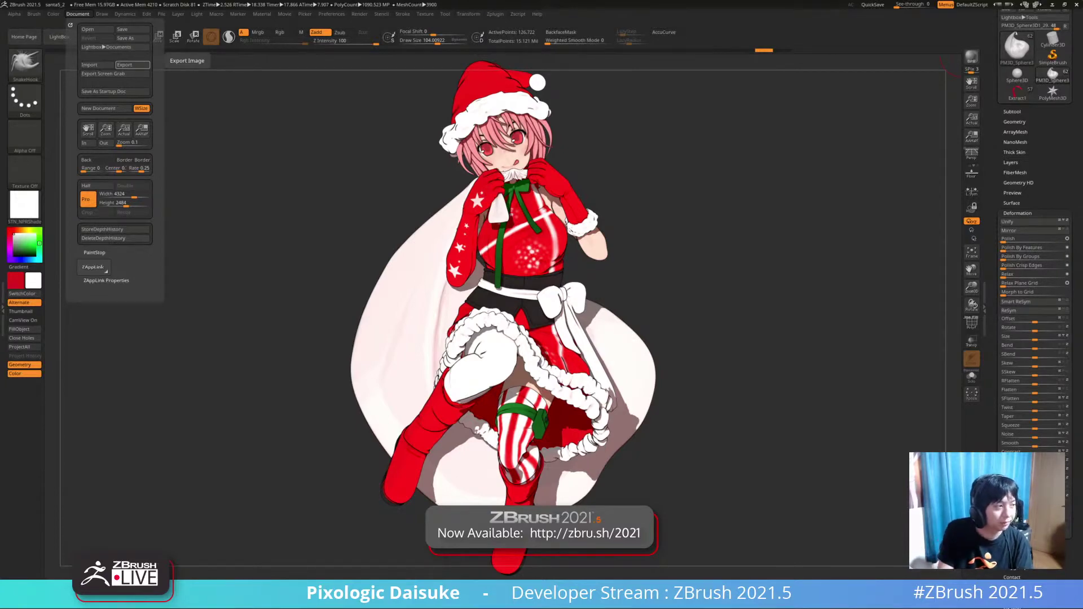
- Switch to the browser and examine the Misaka "Sisters" FanArt thread on ZBrushCentral, down to its download link for custom toon materials
drag(0, 207, 508, 0)
scroll(542, 254, up, 20)
scroll(542, 283, up, 15)
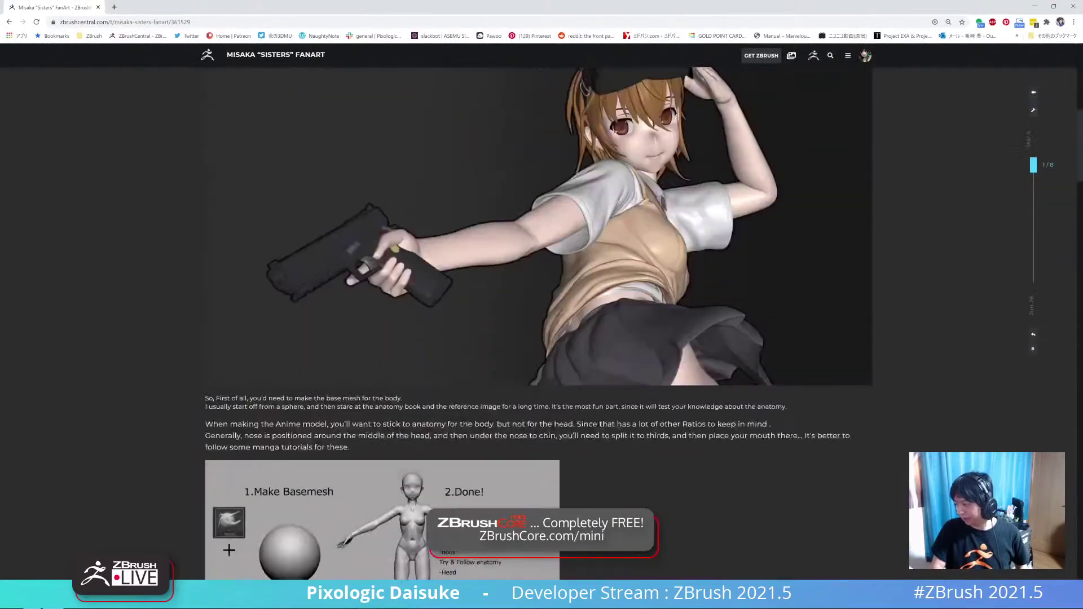
scroll(542, 282, down, 8)
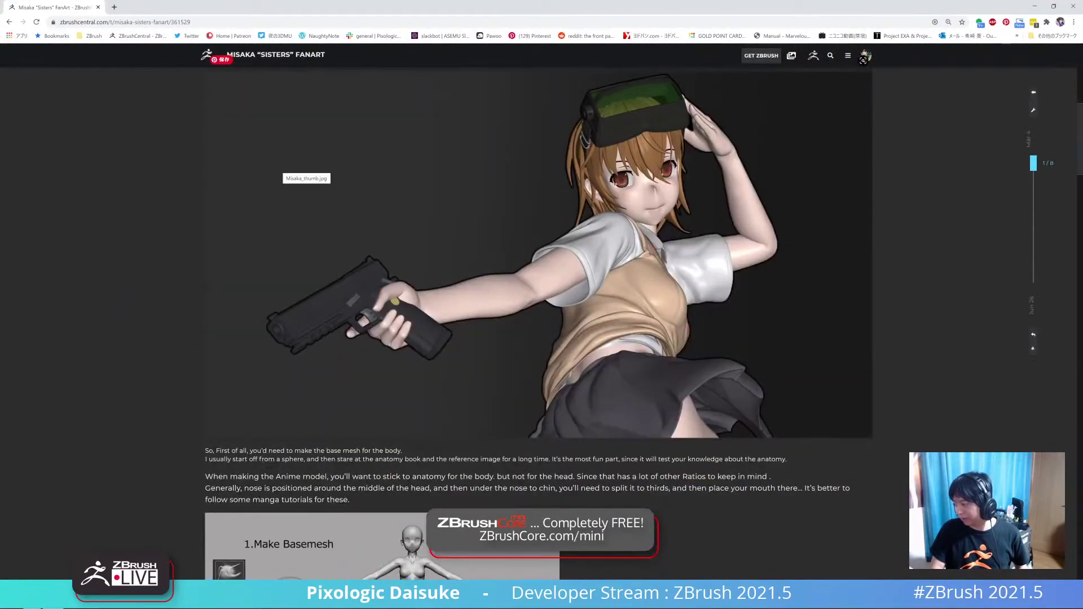
scroll(541, 316, up, 1)
scroll(538, 322, down, 10)
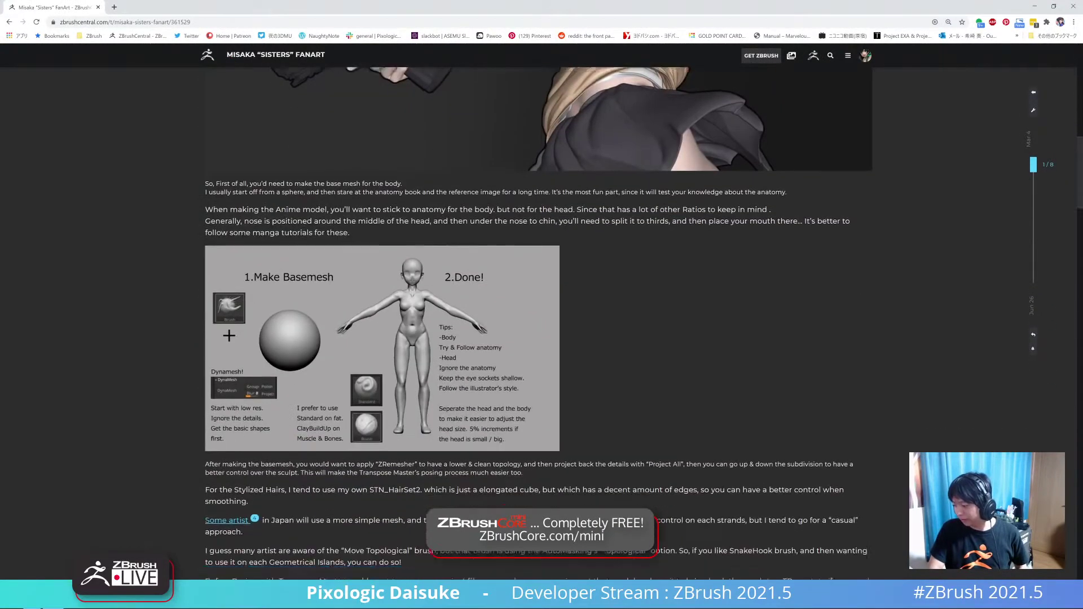
scroll(539, 321, down, 13)
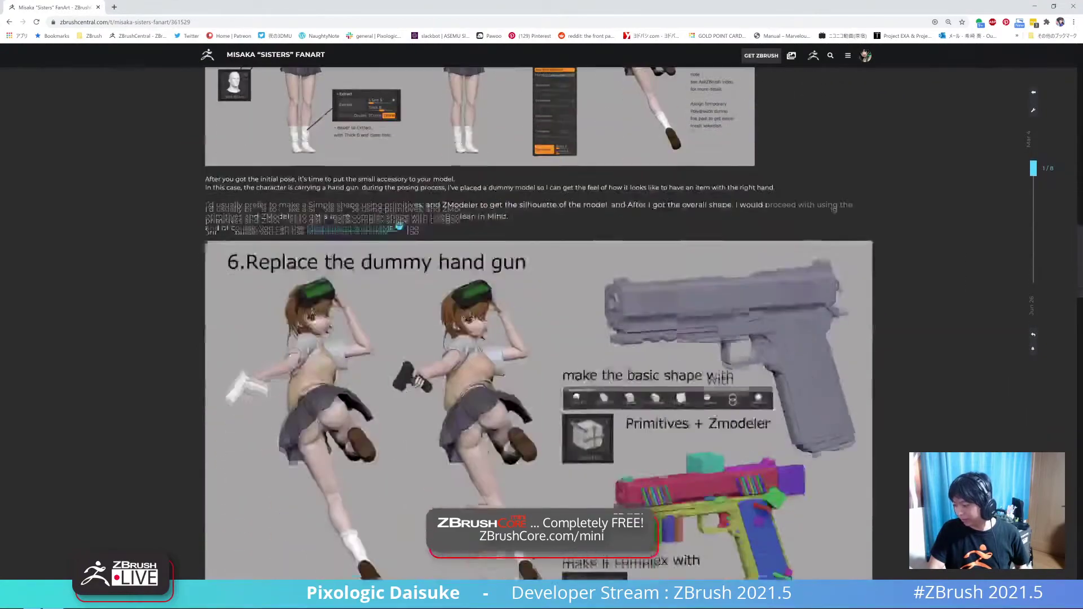
scroll(538, 322, down, 12)
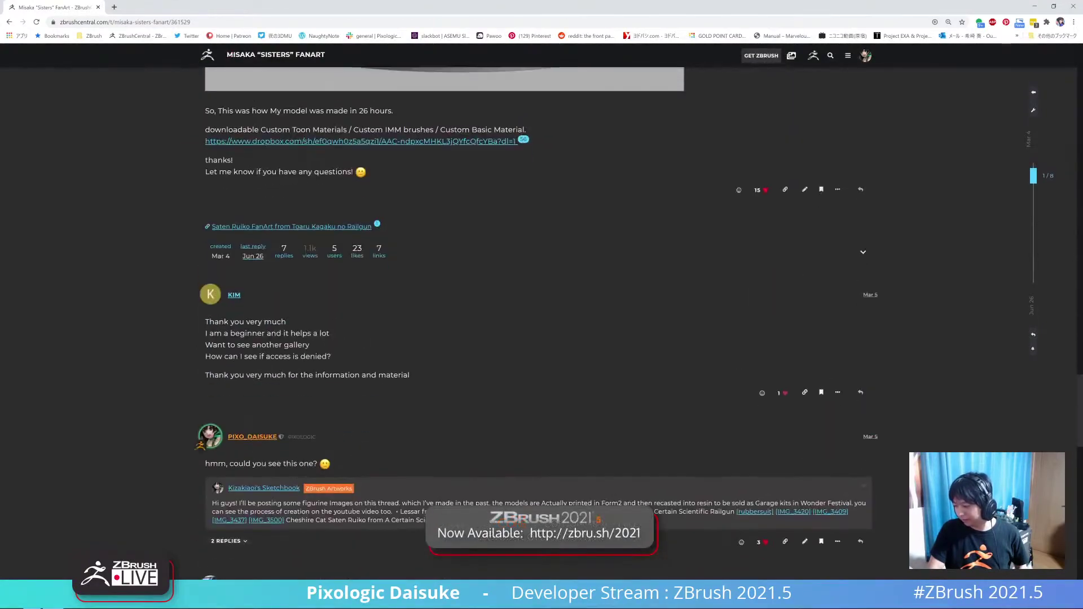
scroll(539, 322, up, 1)
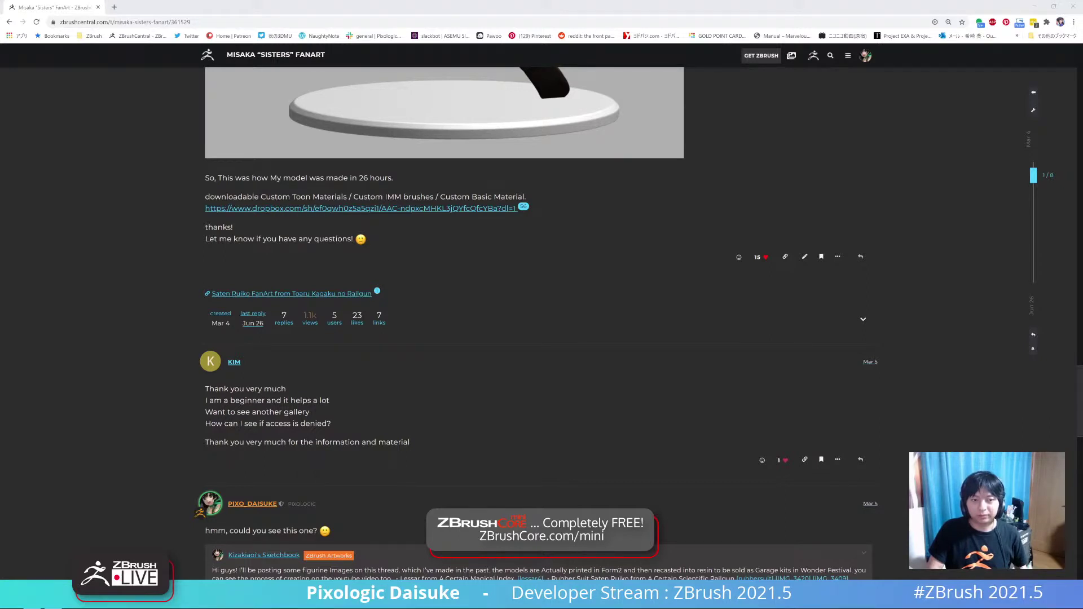
- Examine the two toon material files in the ToonMat folder of ZBrushCentralShared (1), and move the folder window out of the way
drag(0, 225, 251, 131)
click(183, 233)
click(184, 233)
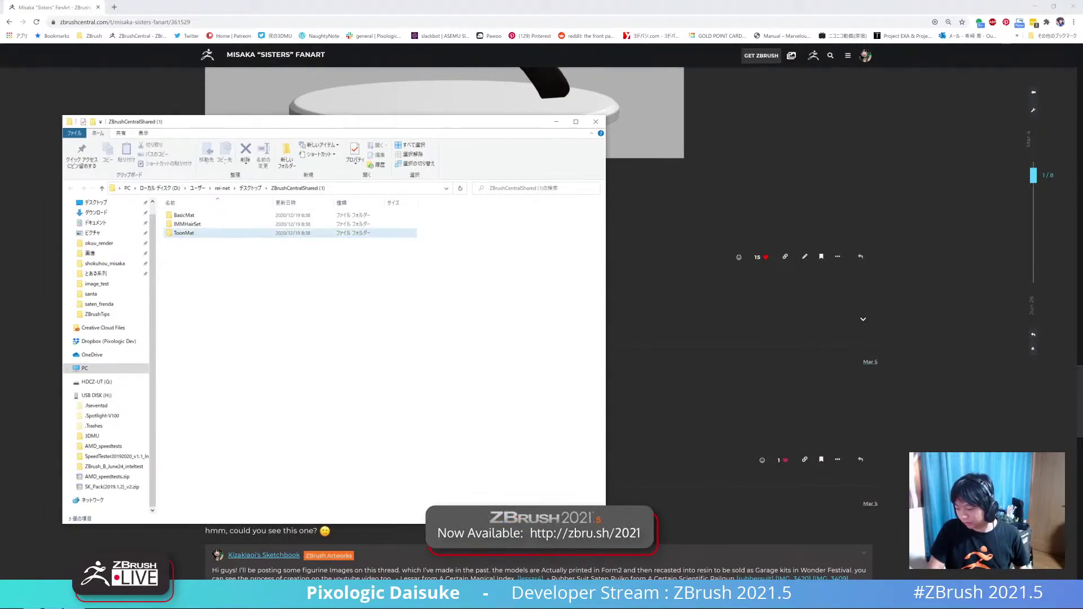
double_click(184, 233)
drag(240, 127, 188, 124)
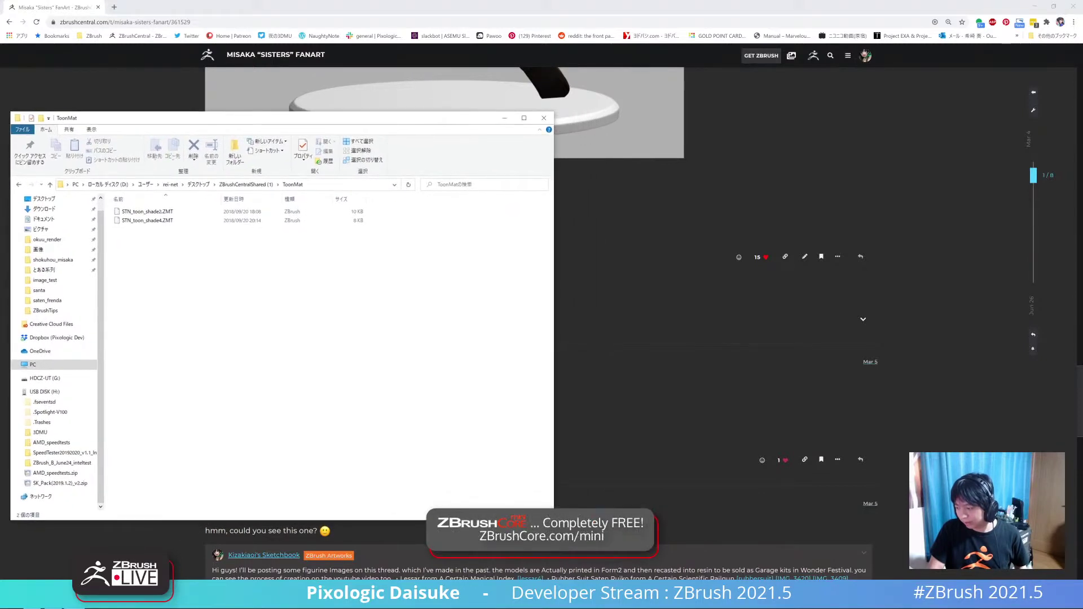
click(148, 211)
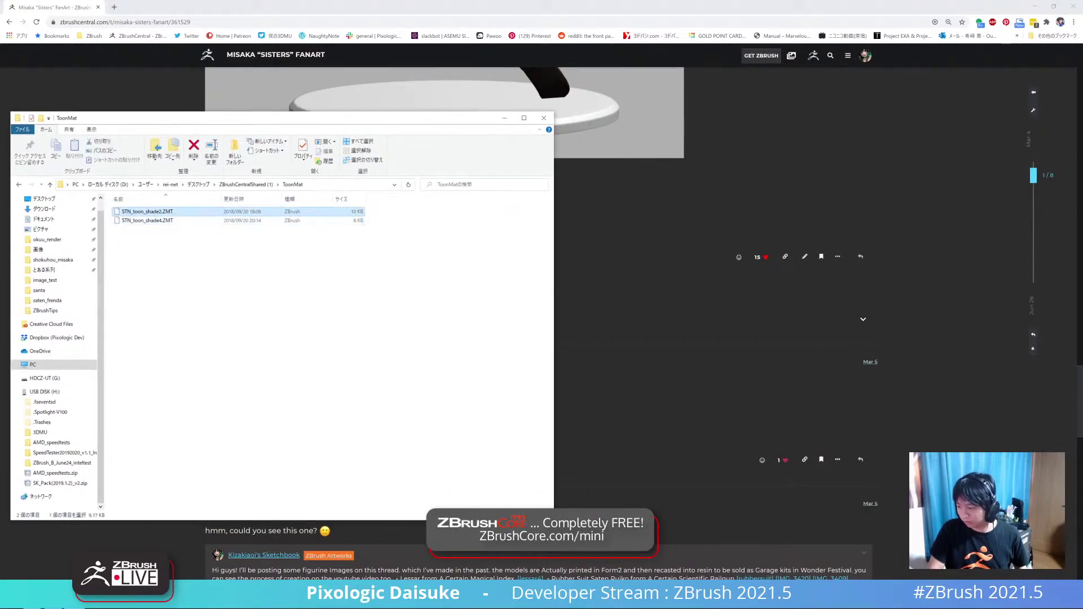
click(169, 221)
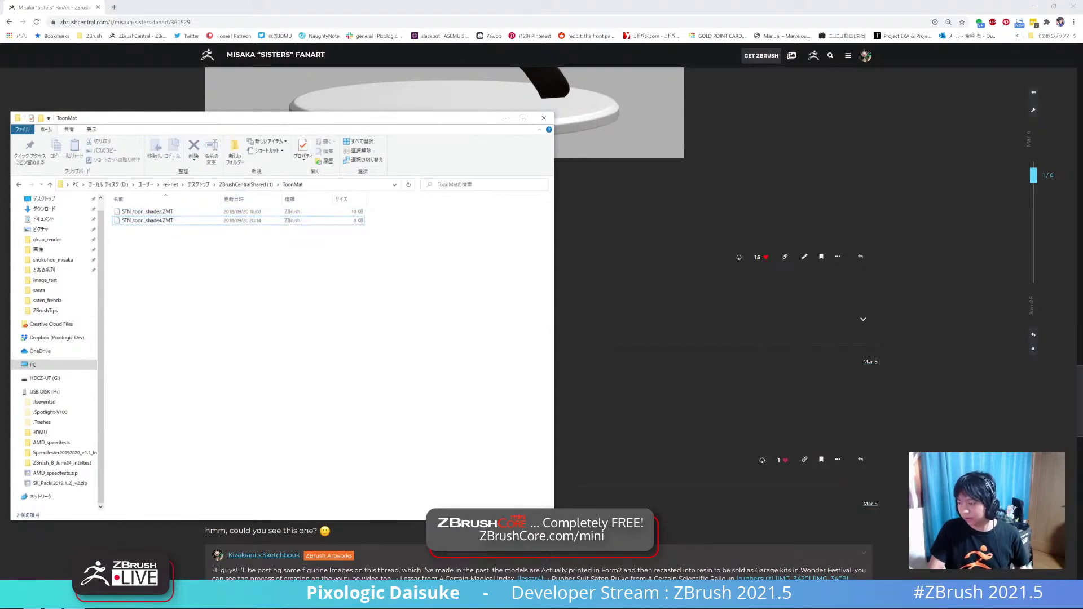
drag(246, 118, 0, 66)
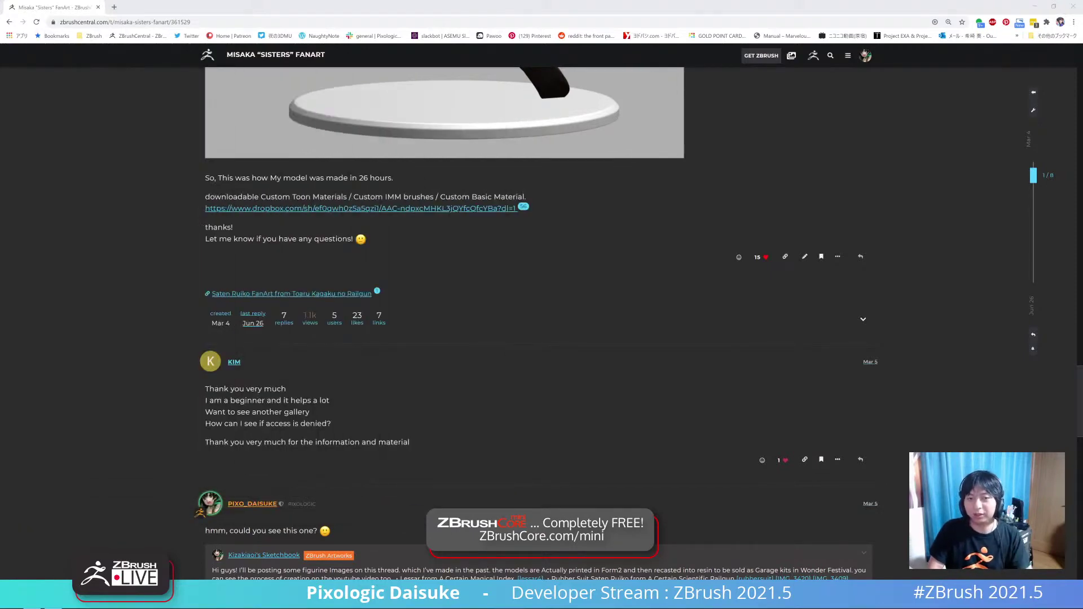
- Switch to ZBrush, turn off the character's second light, and render the toon-shaded Santa with BPR
key(alt+Tab)
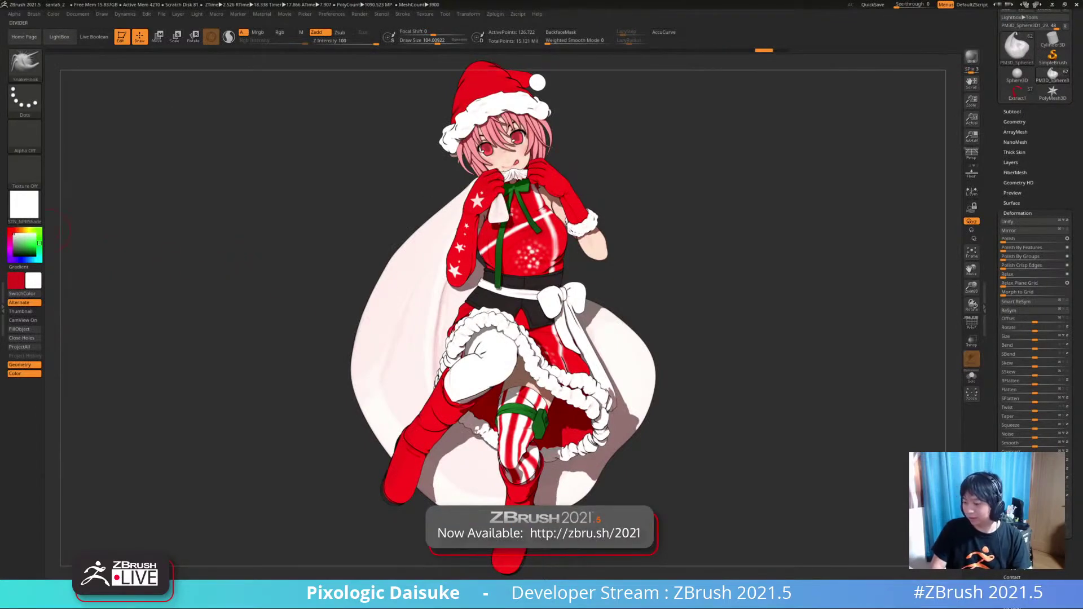
click(359, 13)
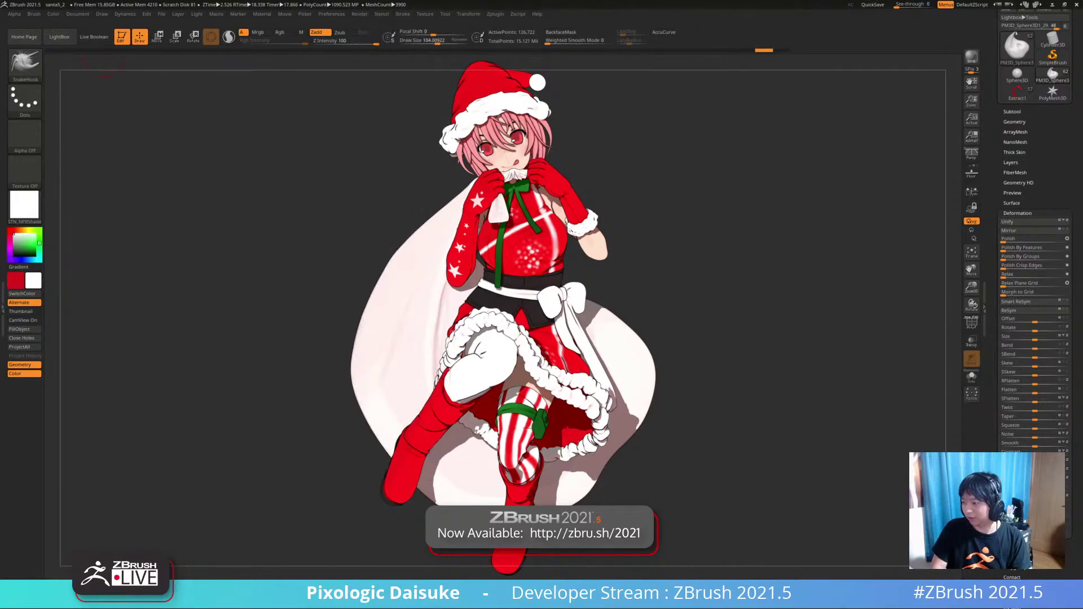
click(197, 13)
click(249, 59)
click(248, 60)
click(266, 42)
click(266, 42)
click(248, 42)
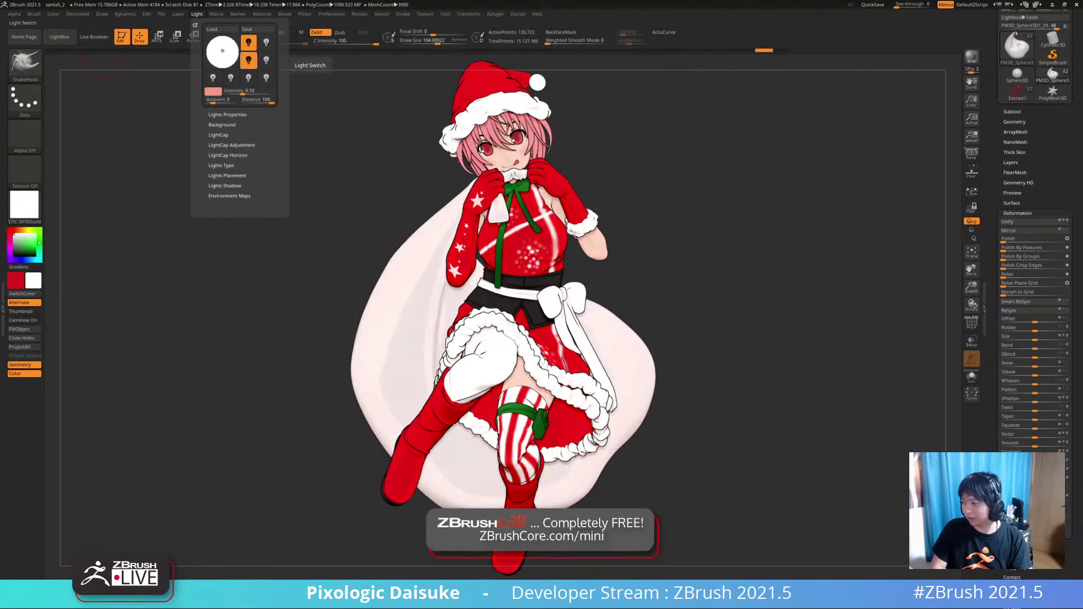
click(248, 59)
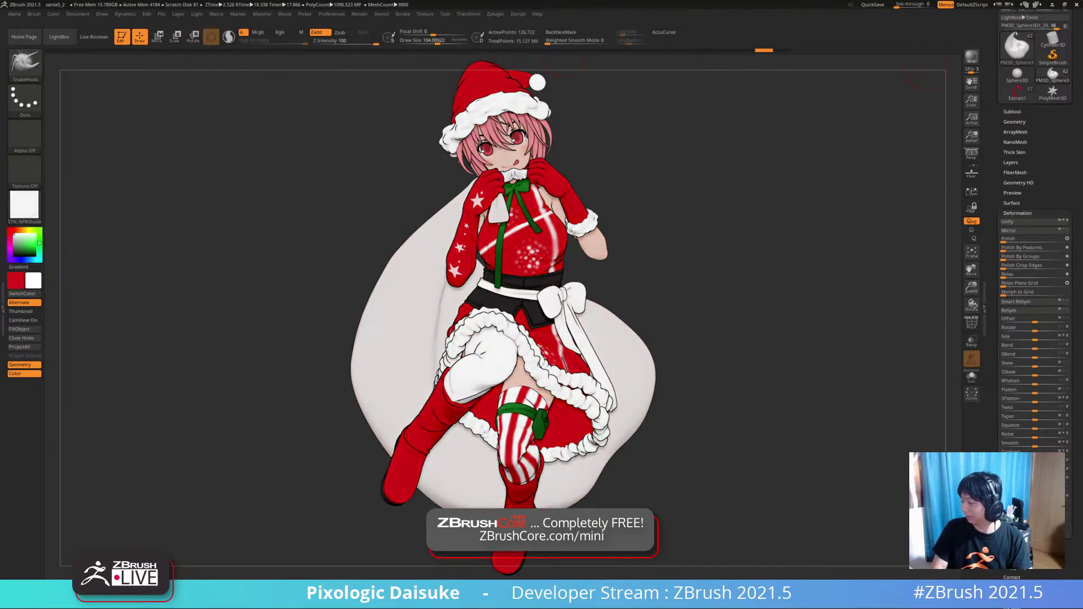
click(972, 56)
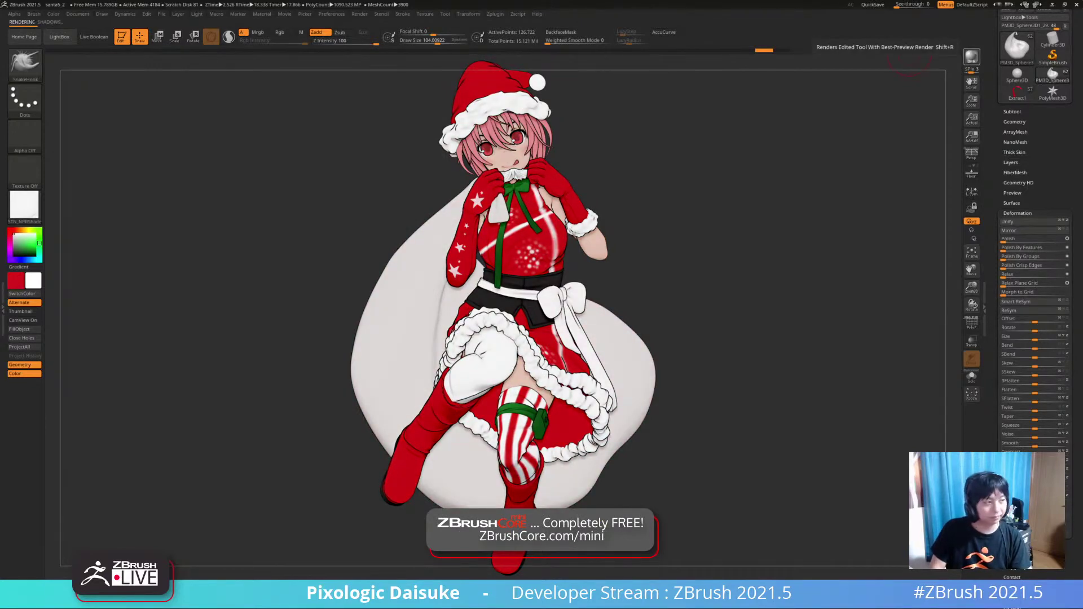